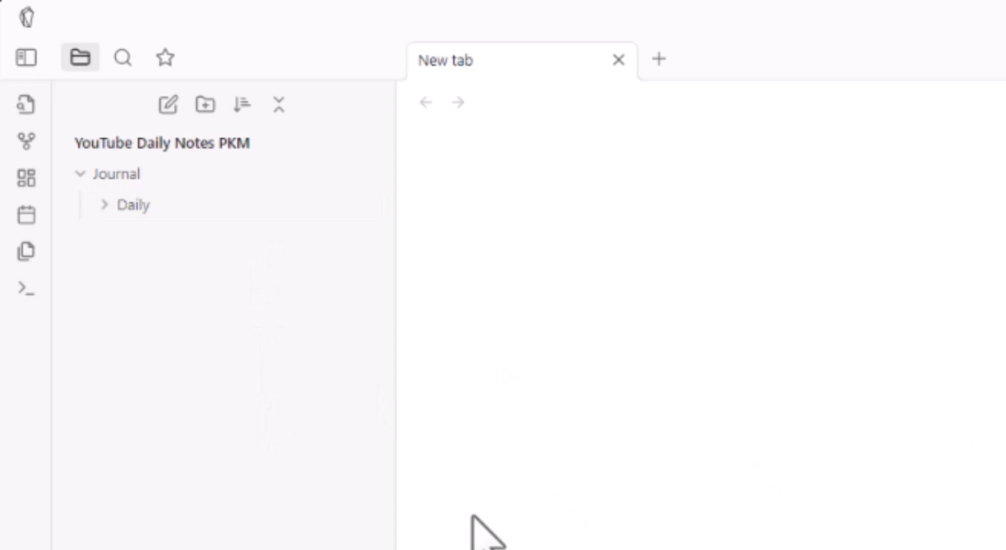
- Create a new folder named Templates in the vault
left_click(207, 106)
type("Templates")
key("Return")
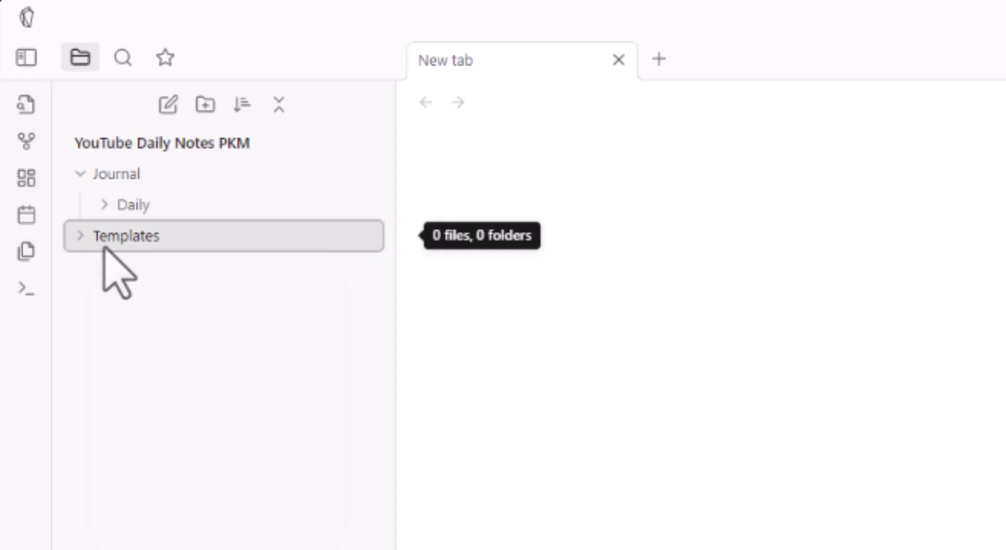
- Create a note titled "Daily Note Template" inside the Templates folder
right_click(109, 246)
left_click(231, 270)
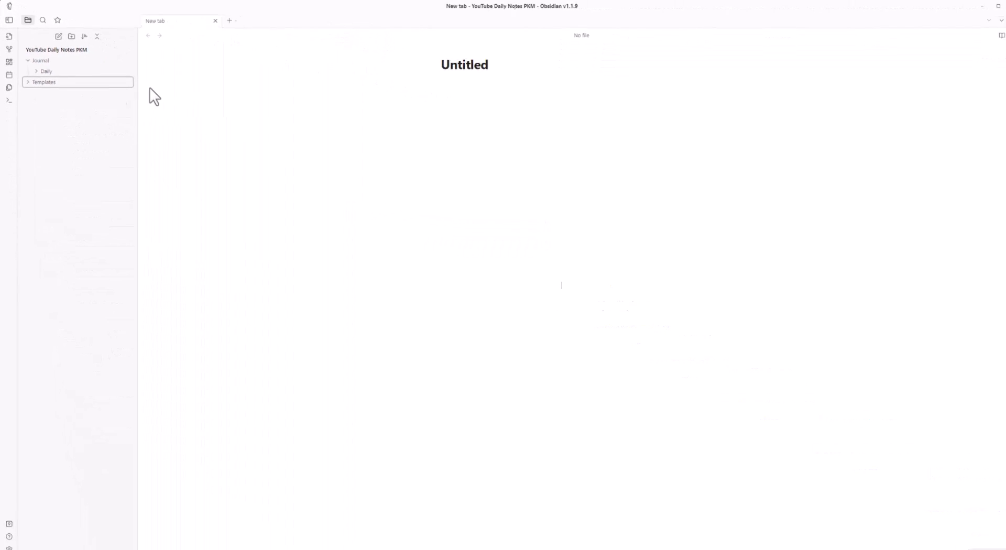
type("Daily Template")
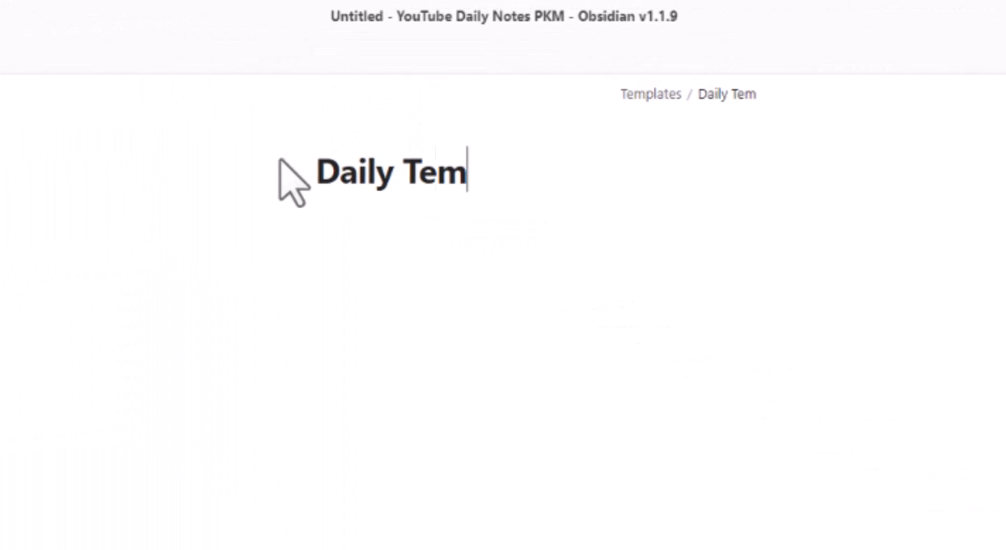
left_click(388, 171)
type("Note")
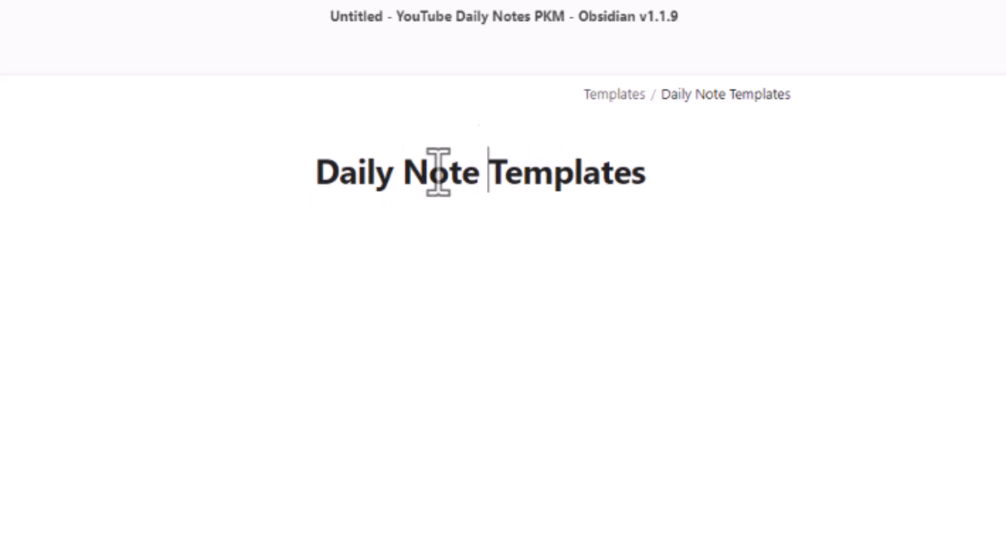
key("Return")
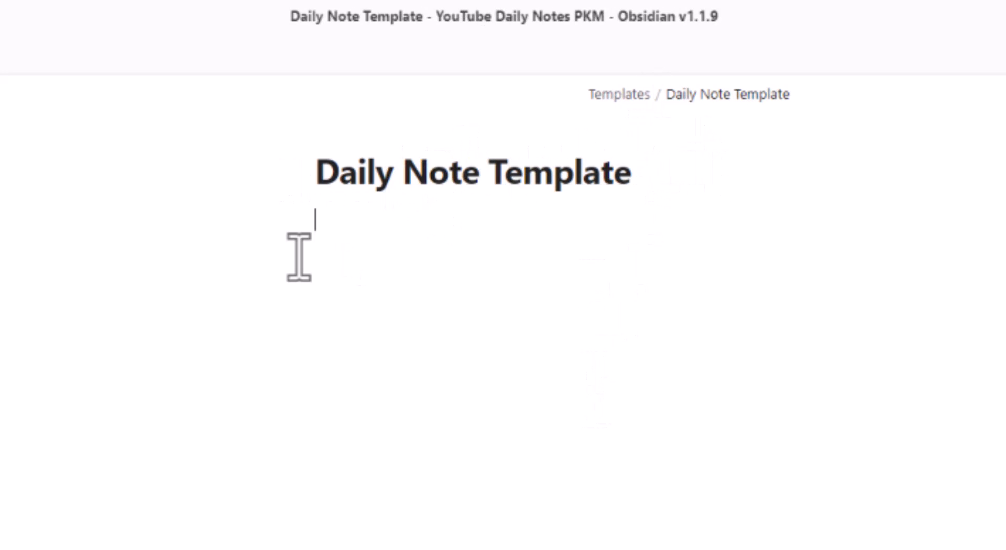
- Turn off the Show inline title option in the appearance settings
left_click(326, 181)
left_click_drag(326, 180, 707, 157)
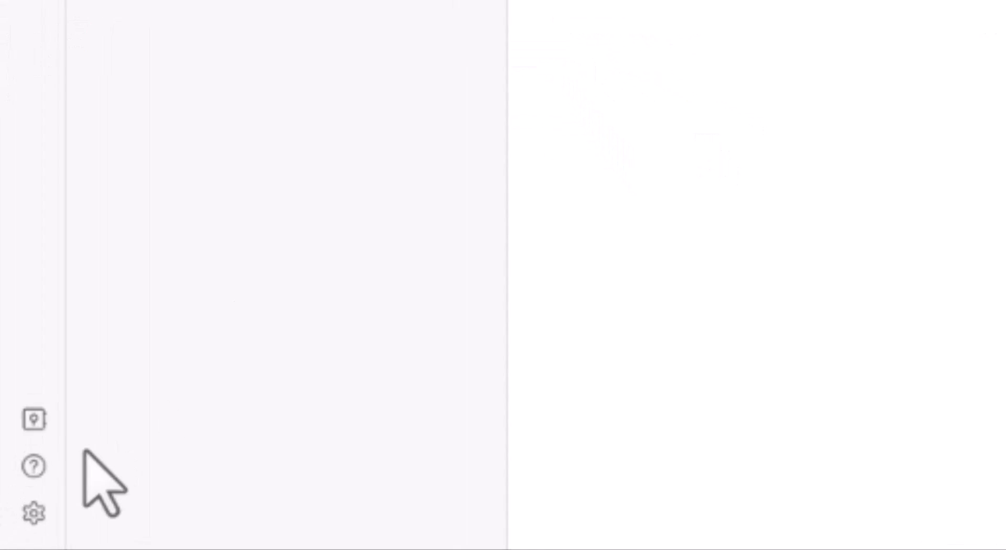
left_click(31, 516)
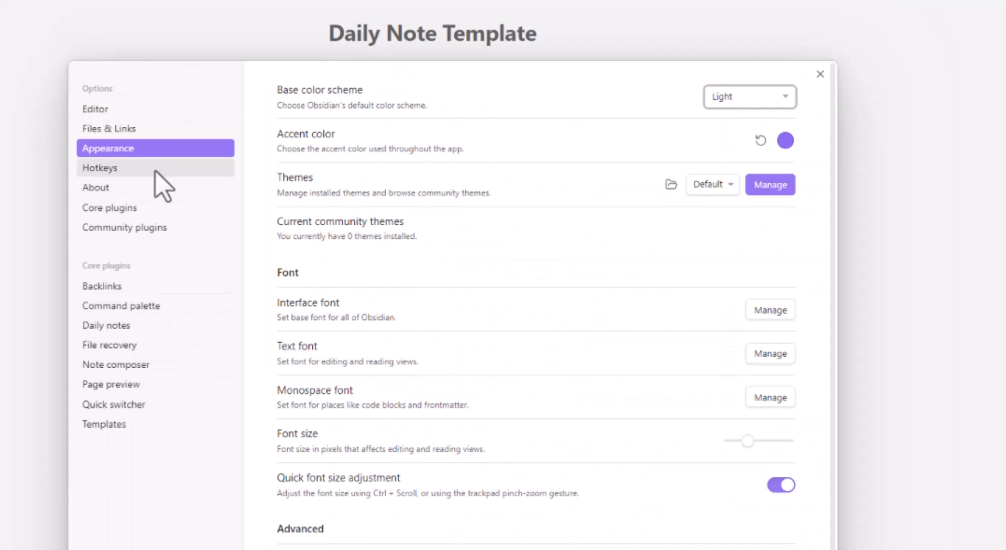
scroll(419, 504, "down", 2)
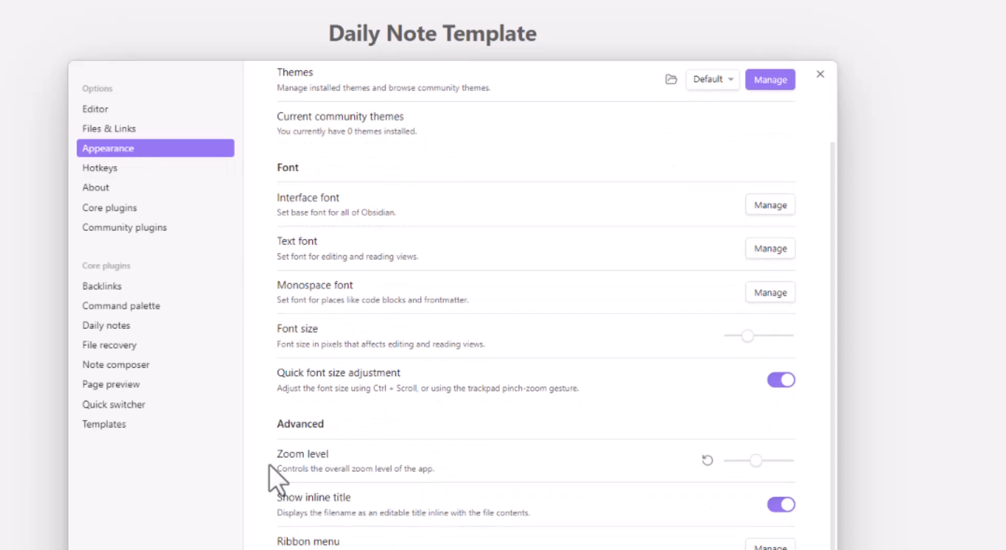
scroll(335, 466, "down", 1)
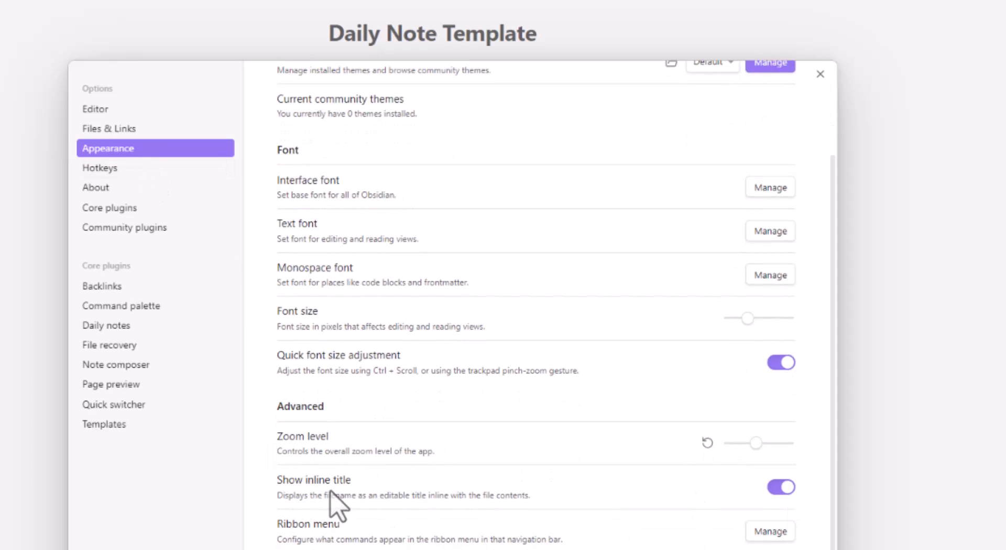
left_click(785, 489)
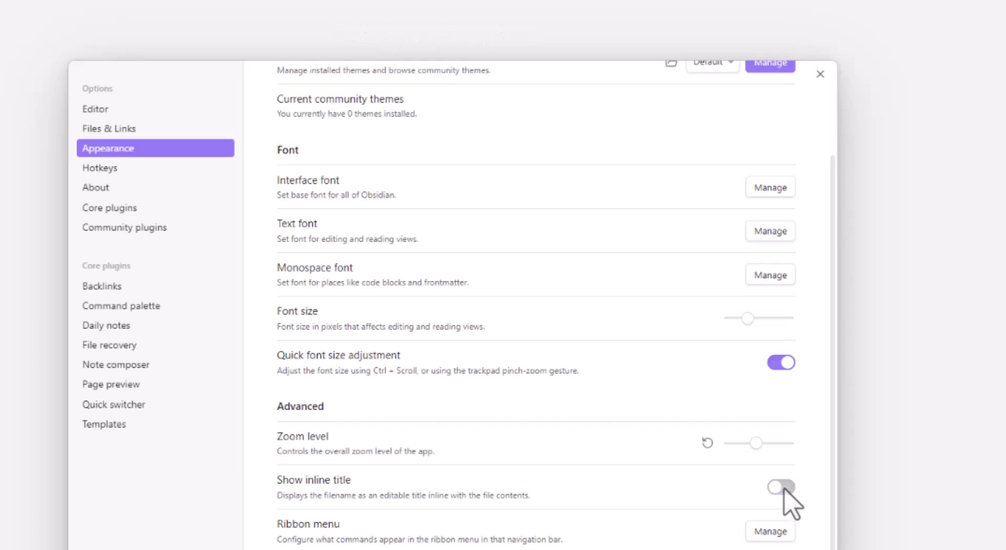
left_click(785, 489)
left_click(784, 488)
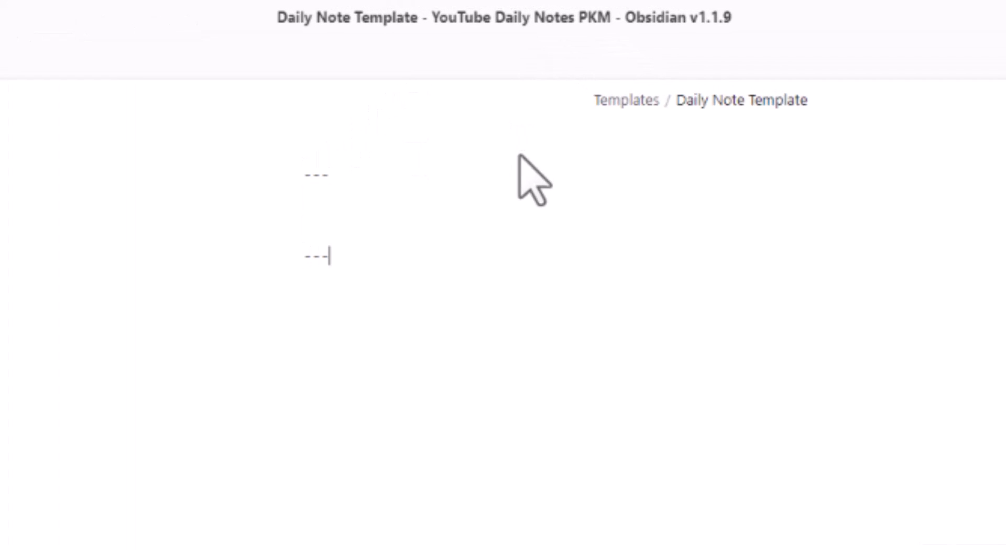
- Fill the template's frontmatter with empty date-created: and date-updated: fields, leaving no blank line before the closing dashes
left_click(359, 192)
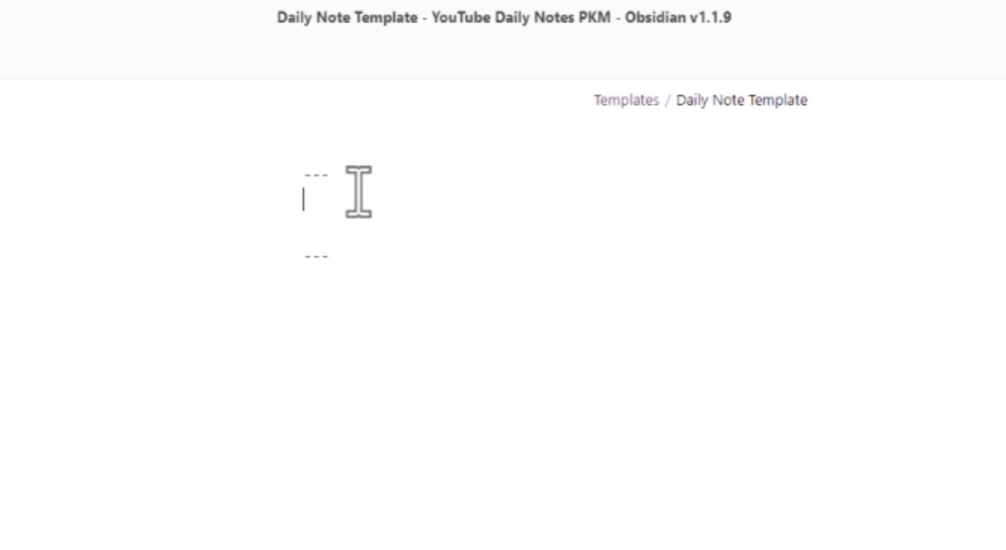
type("Date")
key("BackSpace")
key("BackSpace")
key("BackSpace")
key("BackSpace")
type("date-created")
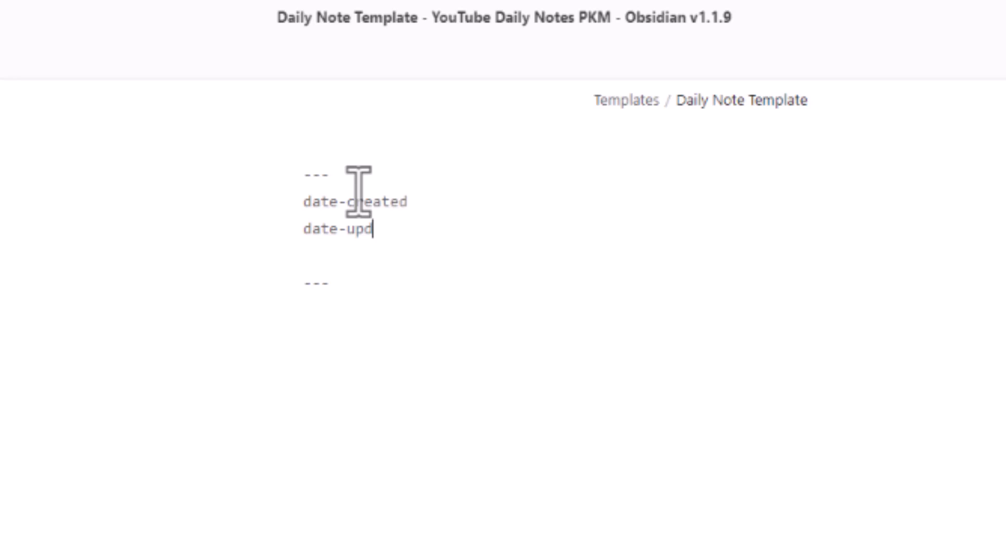
type(":")
left_click(476, 204)
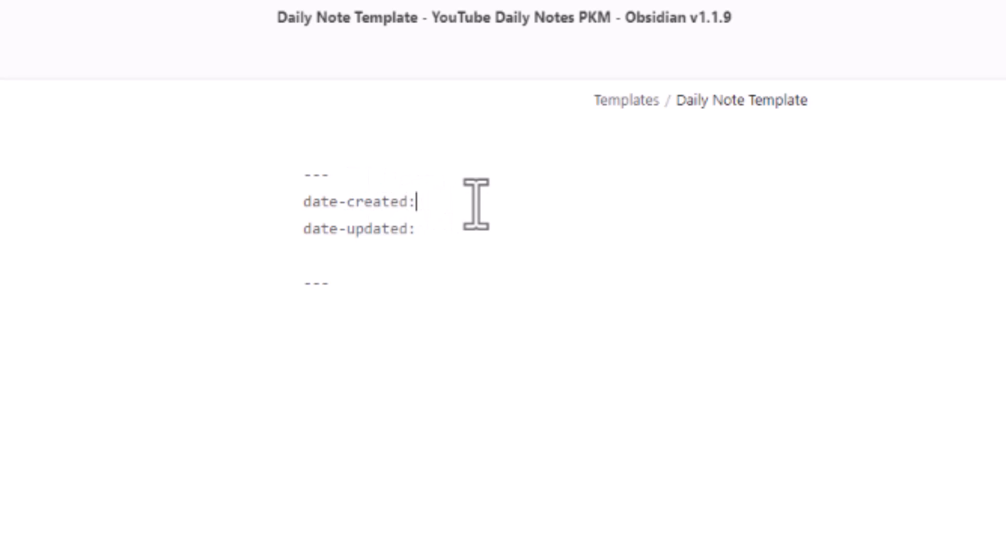
left_click(317, 266)
key("BackSpace")
- Add a level-one heading containing <% tp.file.title %> below the frontmatter
left_click(333, 313)
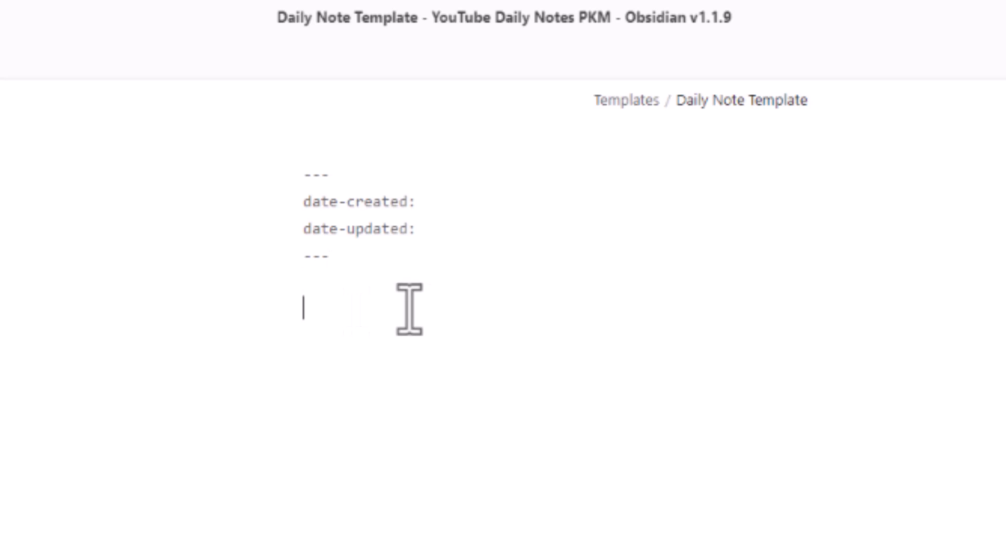
type("#")
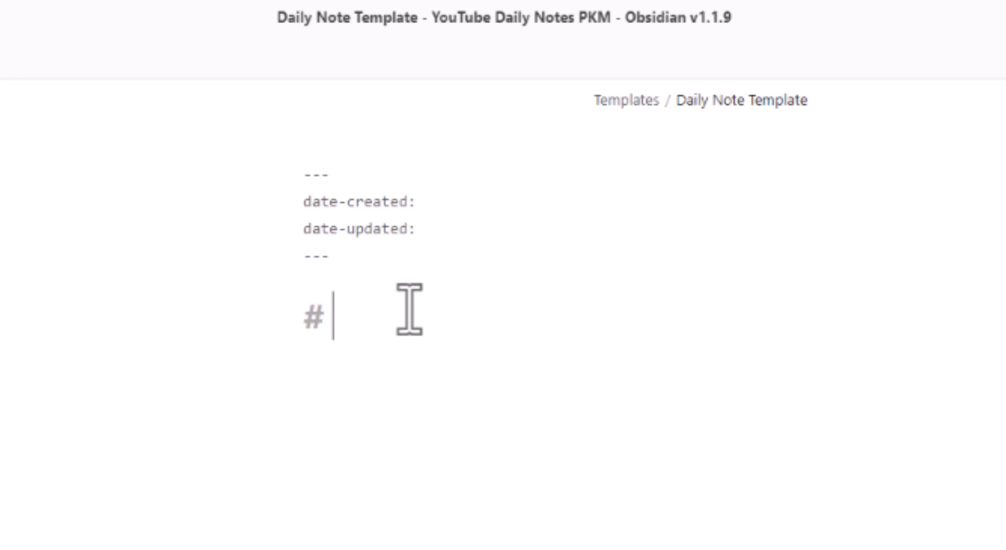
type("<% tp.file.title %>")
double_click(346, 320)
left_click(733, 321, "shift")
left_click(363, 321)
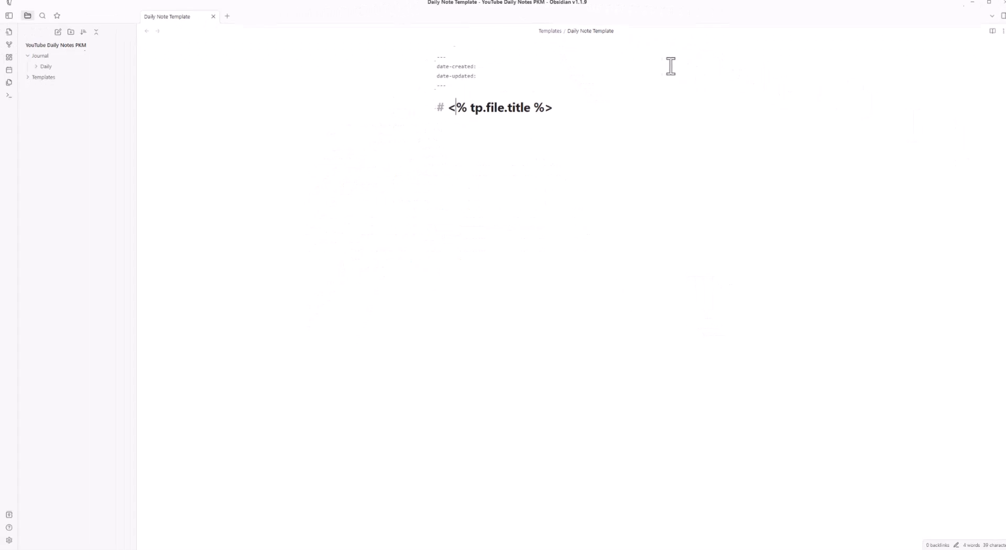
- Disable the Daily notes and Templates core plugins in the settings
left_click(9, 540)
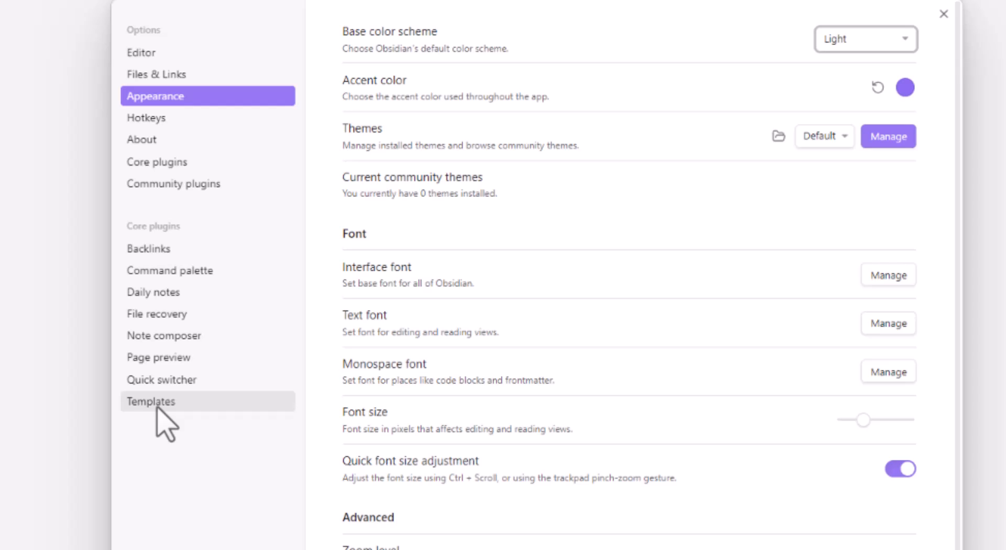
left_click(211, 186)
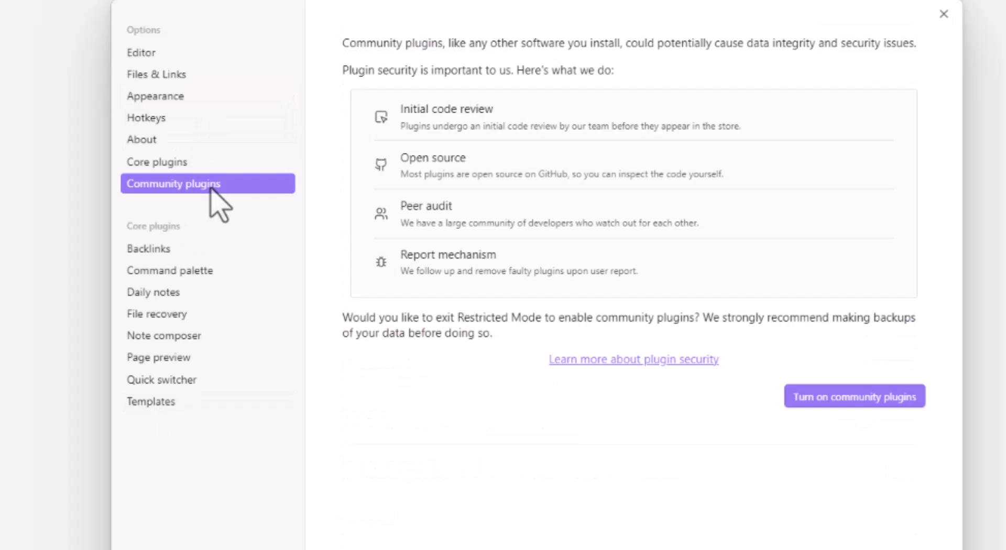
left_click(202, 163)
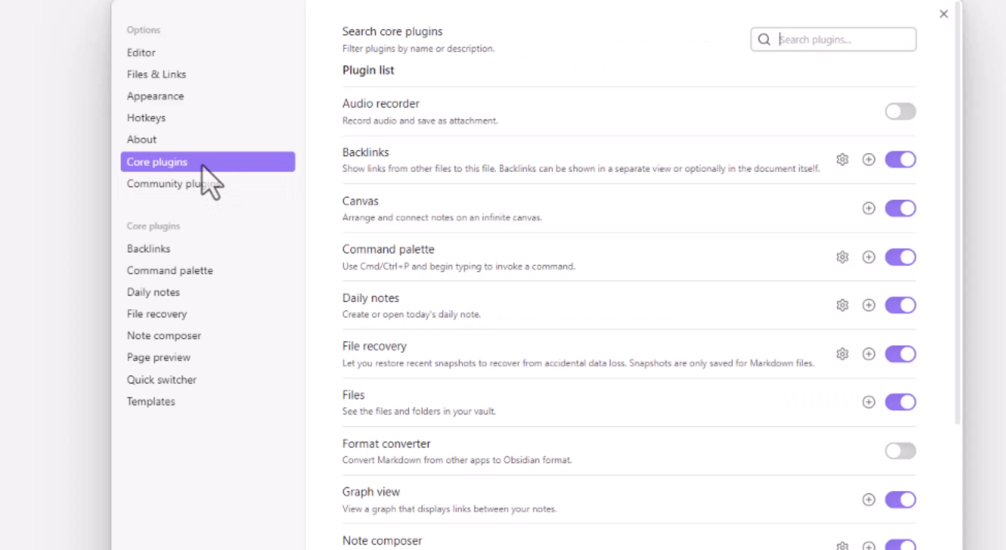
left_click(906, 307)
scroll(906, 315, "down", 3)
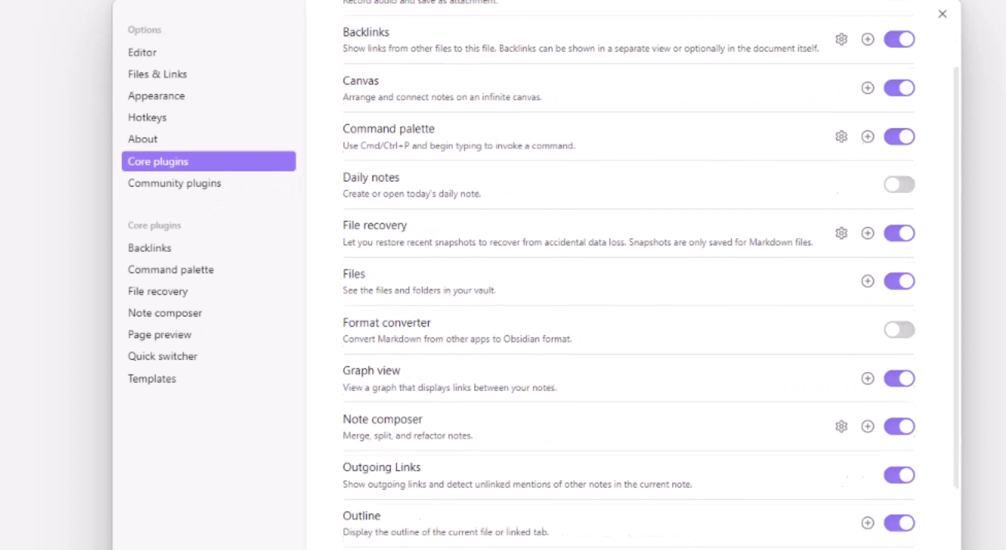
scroll(659, 470, "down", 5)
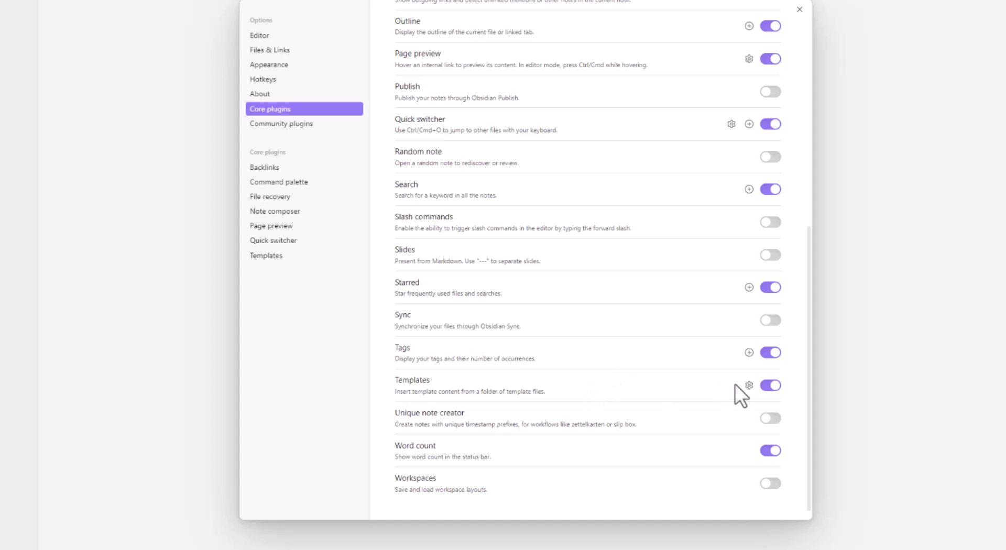
left_click(772, 386)
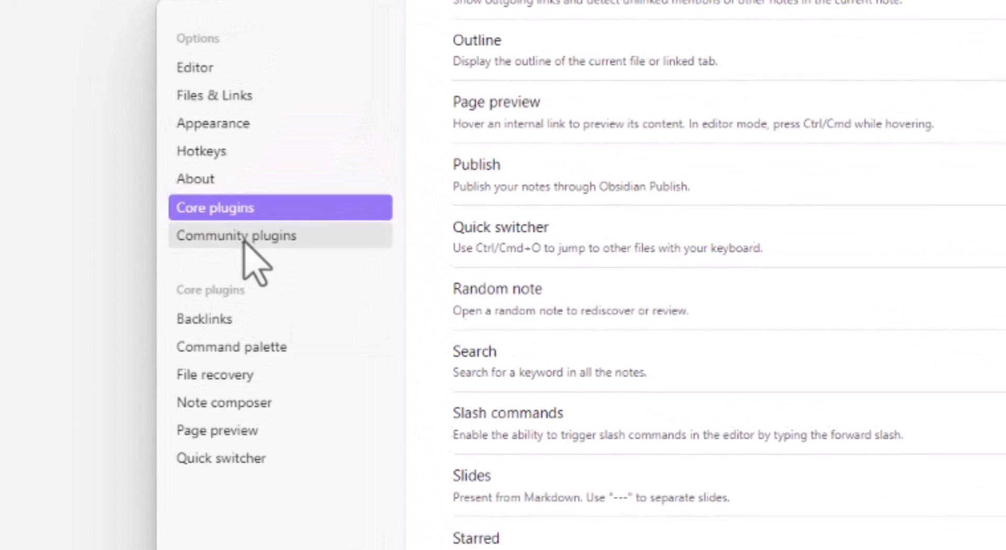
- Turn on community plugins and open the catalogue of available plugins
left_click(285, 126)
left_click(870, 408)
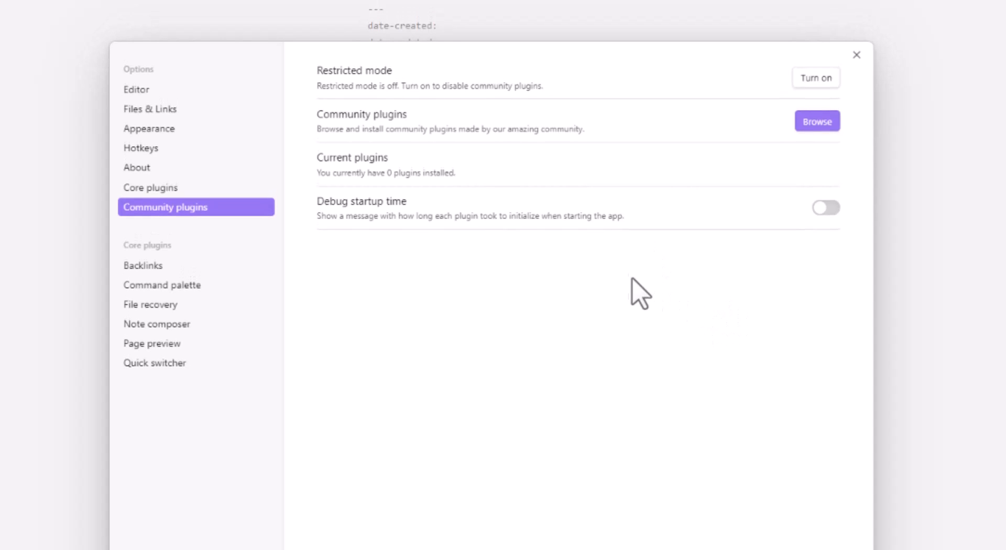
left_click(818, 121)
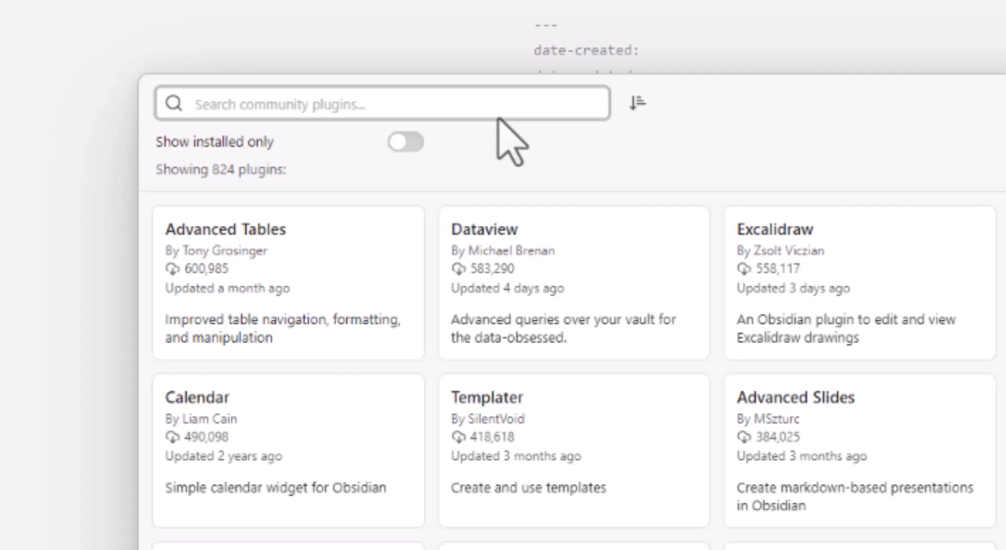
- Search for "calendar", install and enable the Calendar plugin, and show its calendar in the sidebar
type("calend")
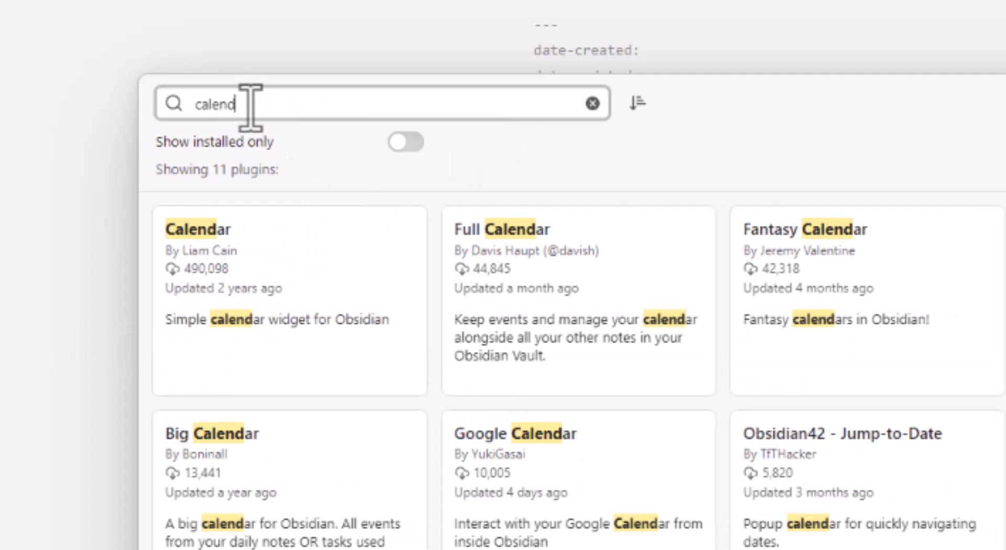
type("ar")
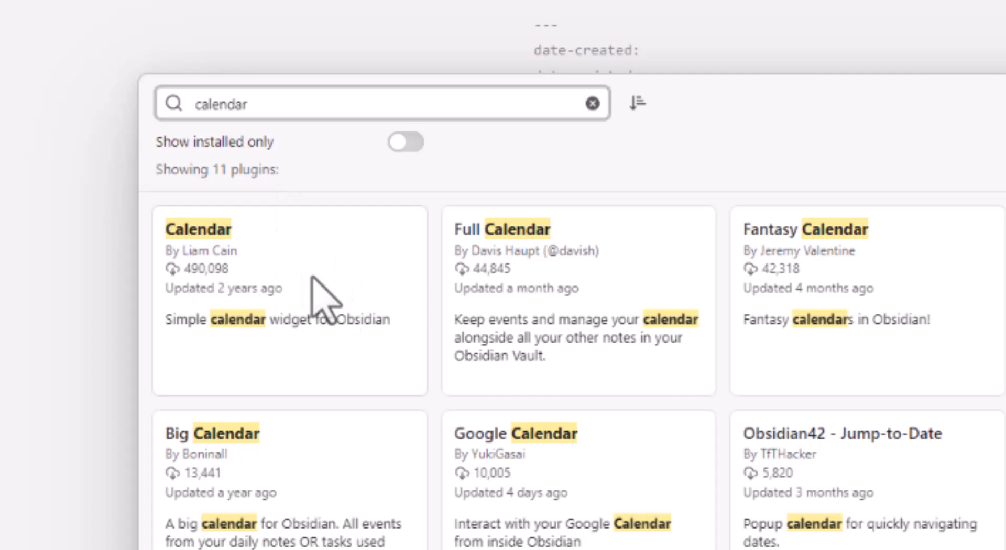
left_click(286, 281)
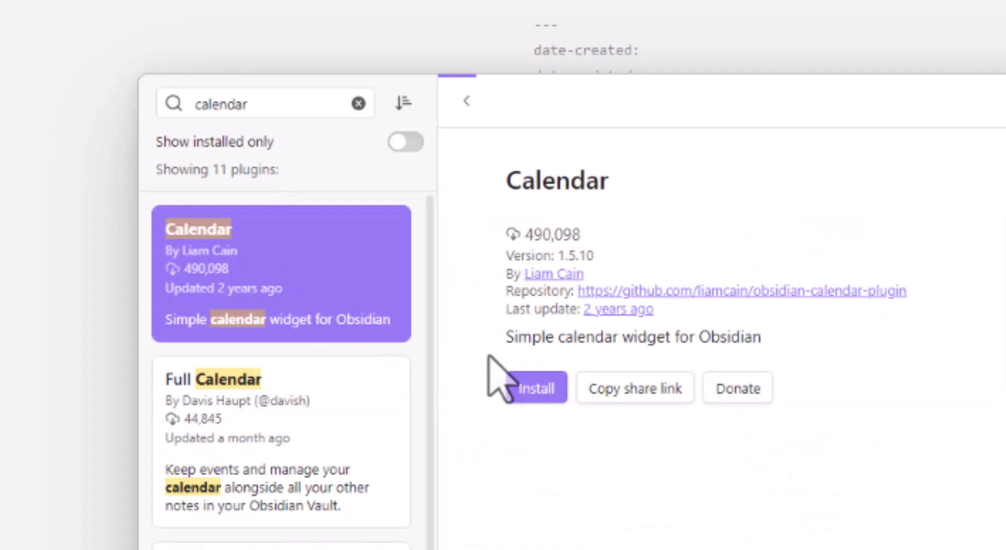
left_click(543, 391)
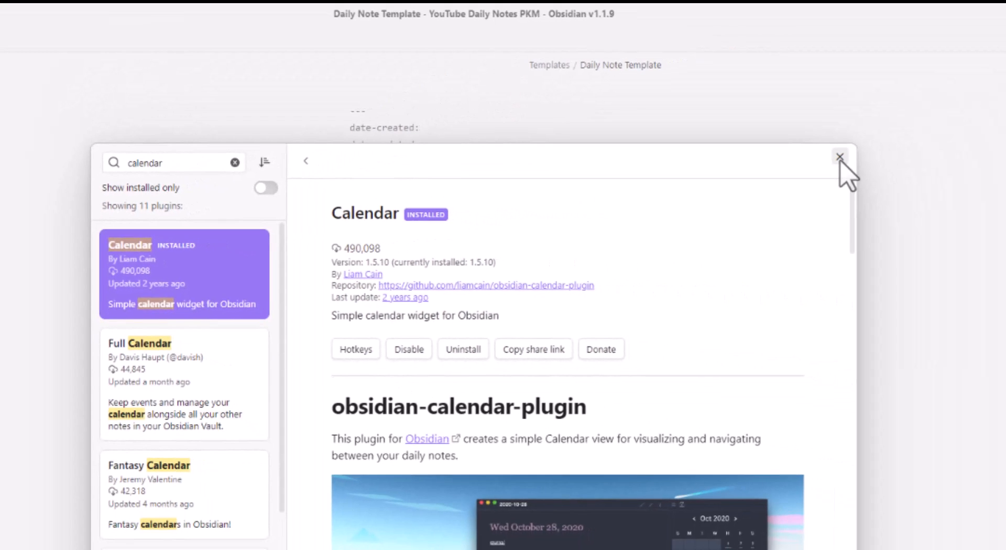
left_click(840, 157)
left_click(840, 156)
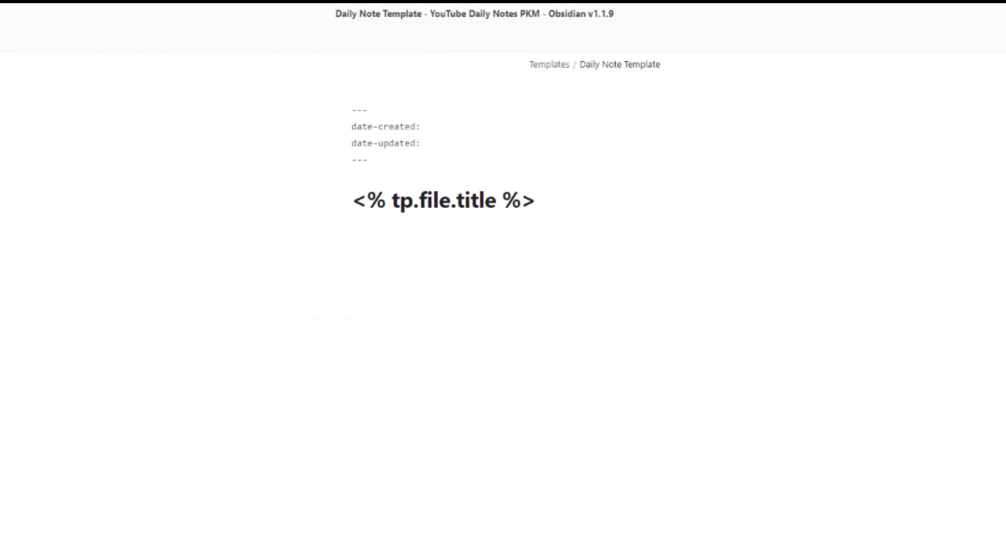
left_click(954, 24)
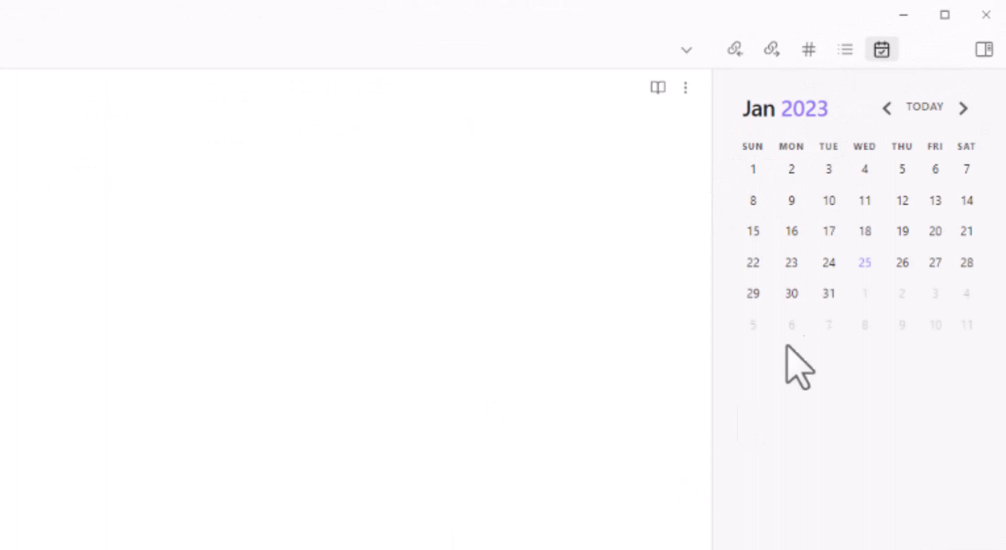
- Turn on Show week number in the Calendar plugin's settings
left_click(9, 542)
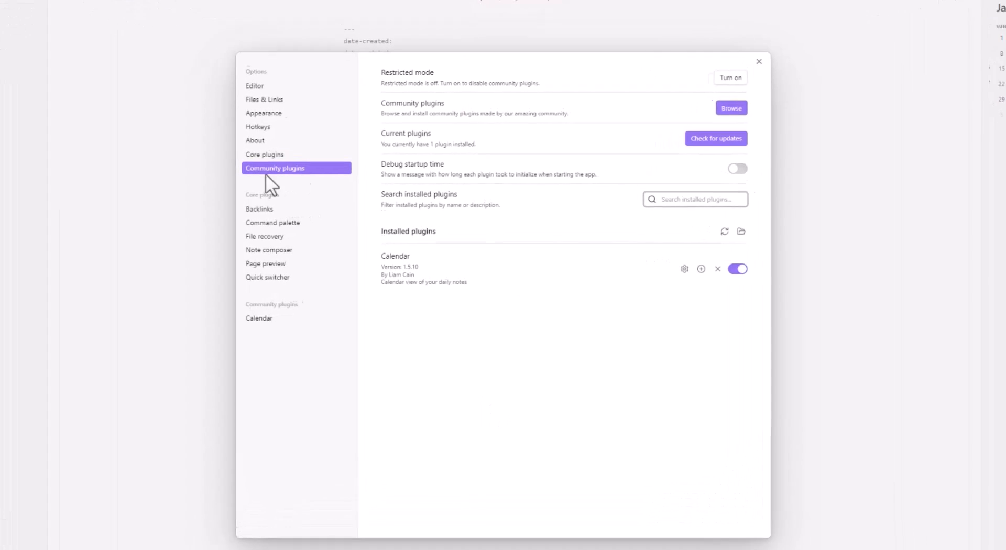
left_click(268, 315)
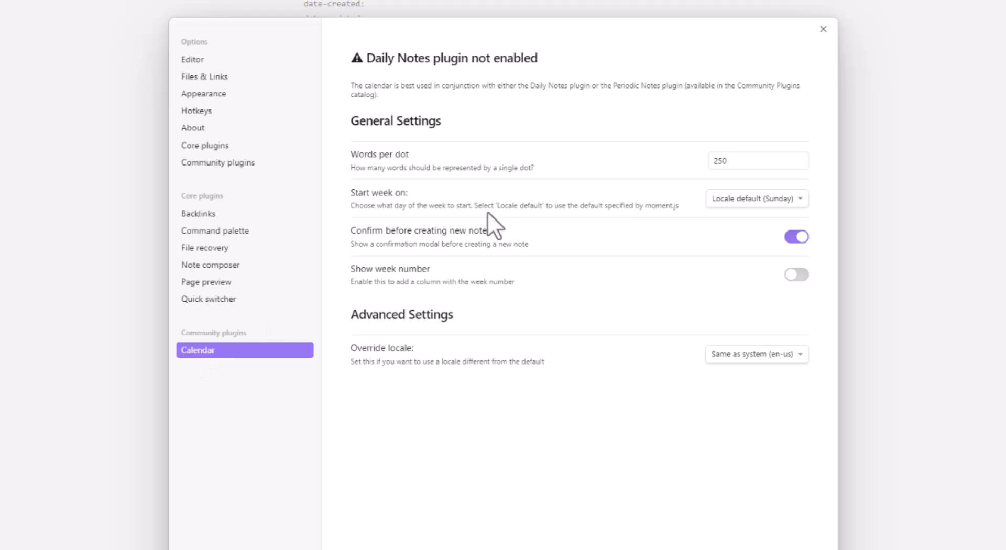
left_click(799, 277)
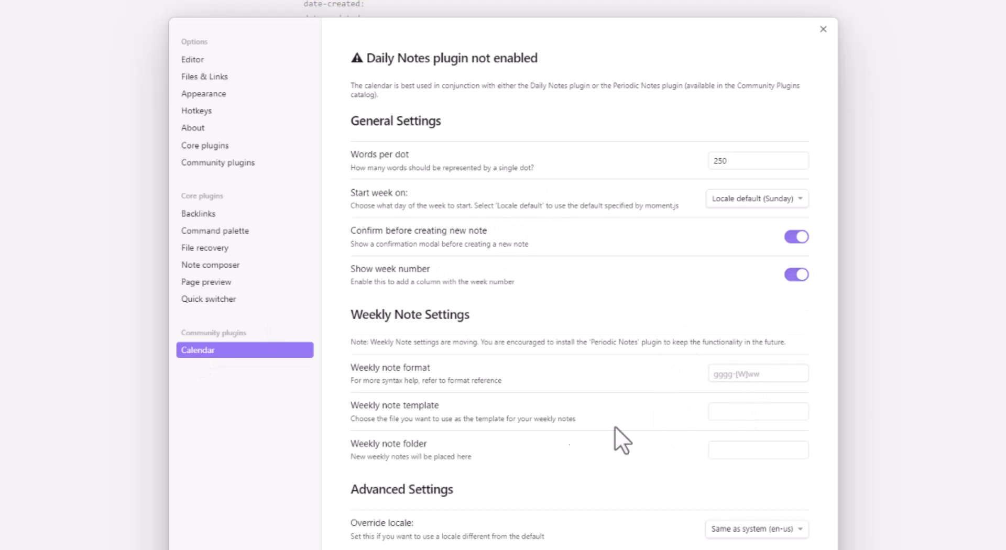
left_click(755, 375)
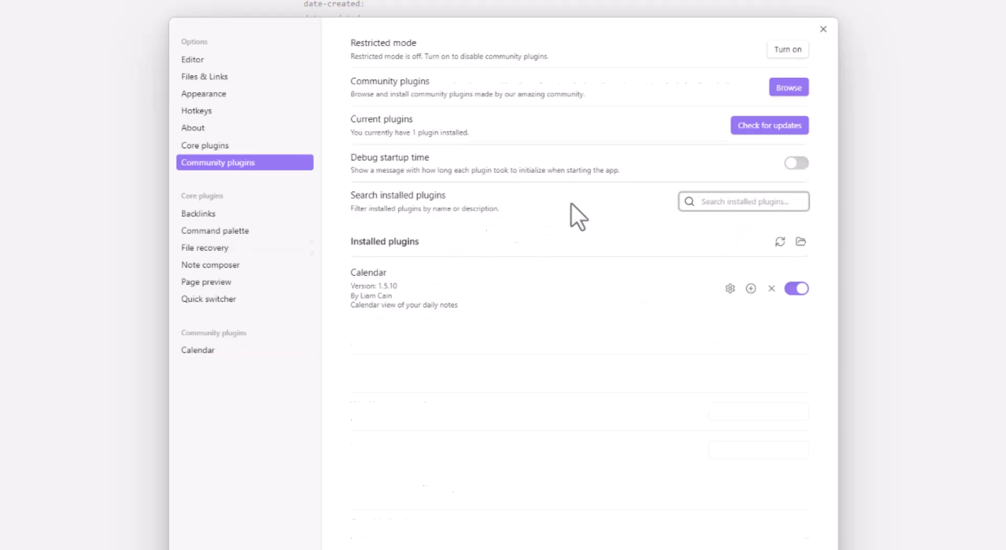
- Search the community plugins for "templa", then install and enable the Templater plugin
type("c")
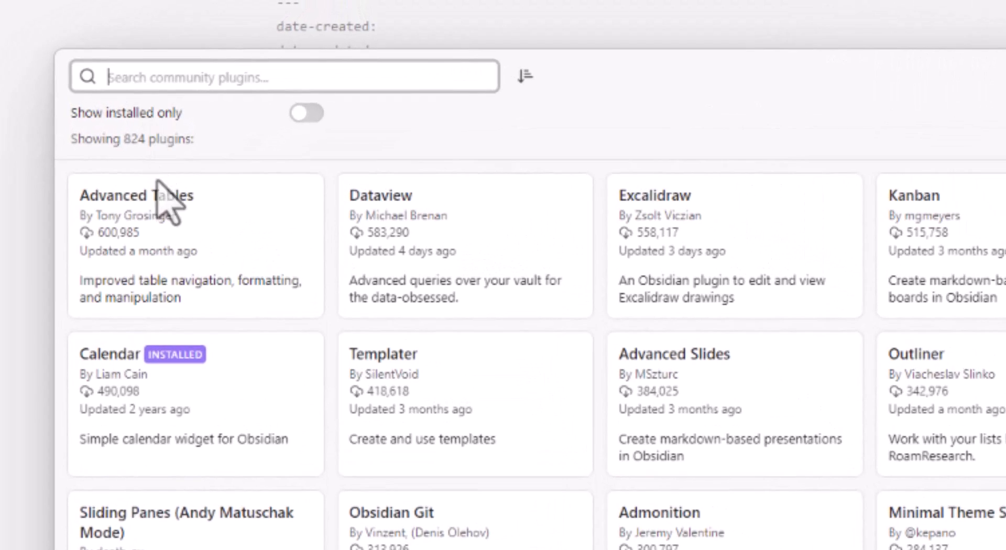
type("templa")
left_click(170, 220)
scroll(691, 478, "down", 10)
scroll(691, 478, "up", 10)
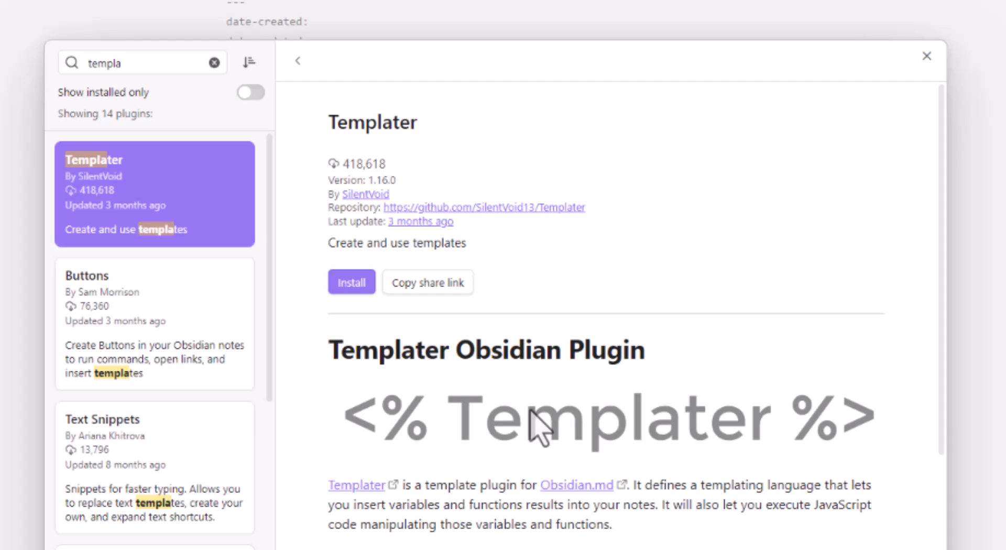
left_click(361, 283)
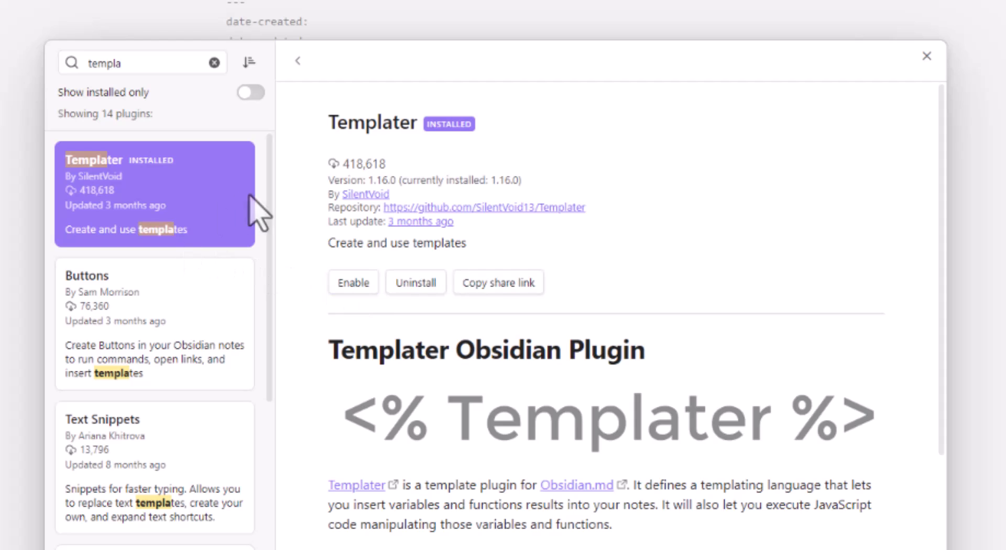
left_click(361, 286)
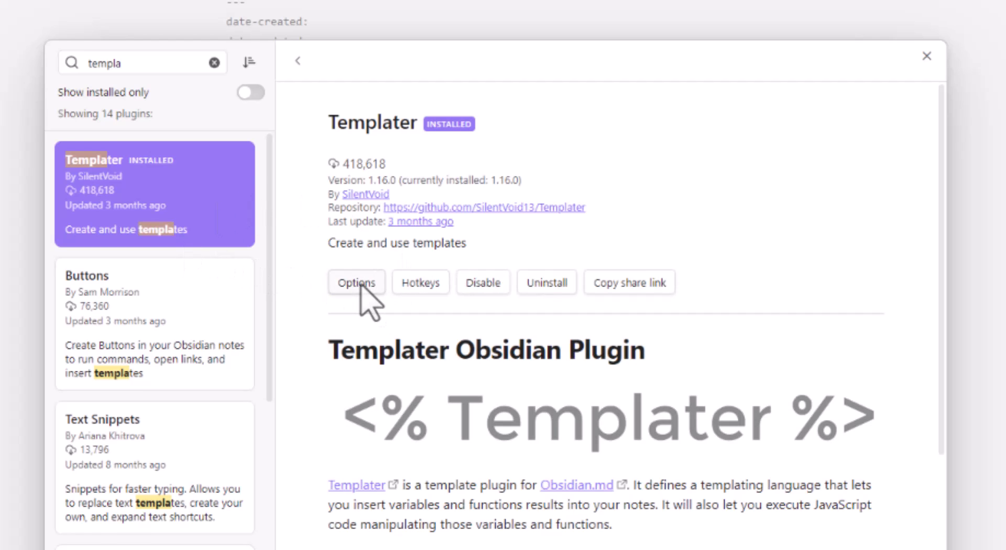
- Set Templater's template folder location to Templates, turn on Trigger Templater on new file creation, and close the settings
left_click(358, 284)
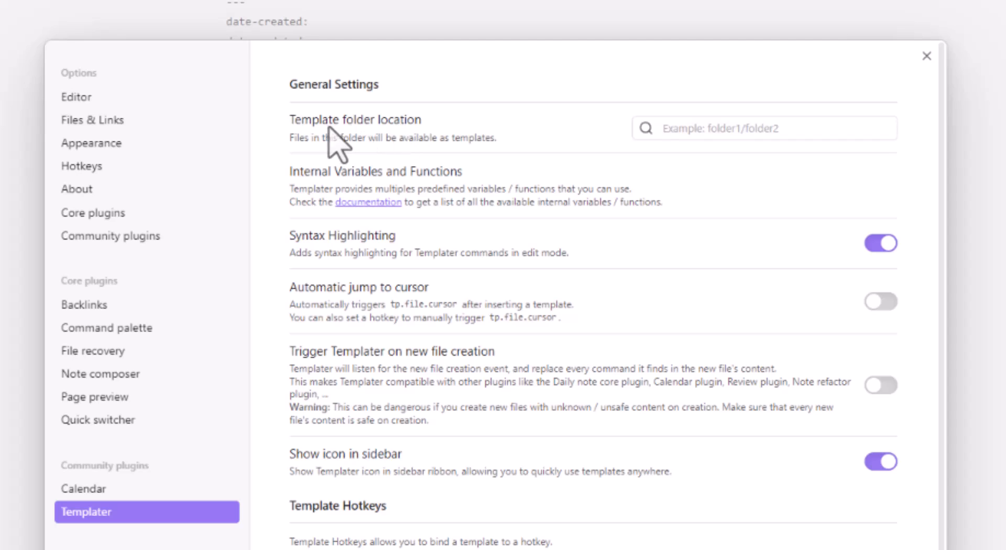
left_click(681, 128)
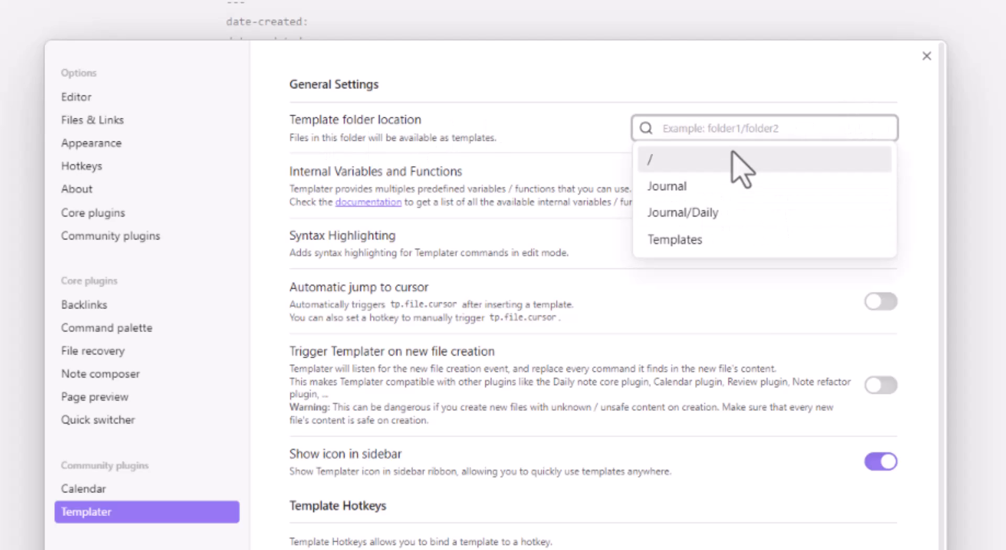
left_click(700, 246)
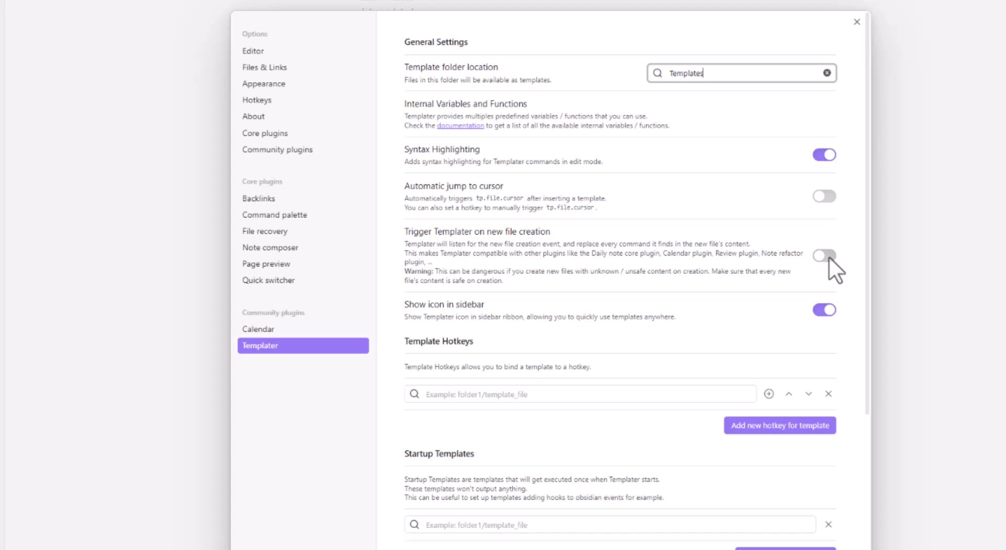
left_click(829, 257)
scroll(654, 411, "down", 6)
scroll(646, 411, "up", 1)
scroll(640, 395, "up", 1)
scroll(637, 388, "down", 5)
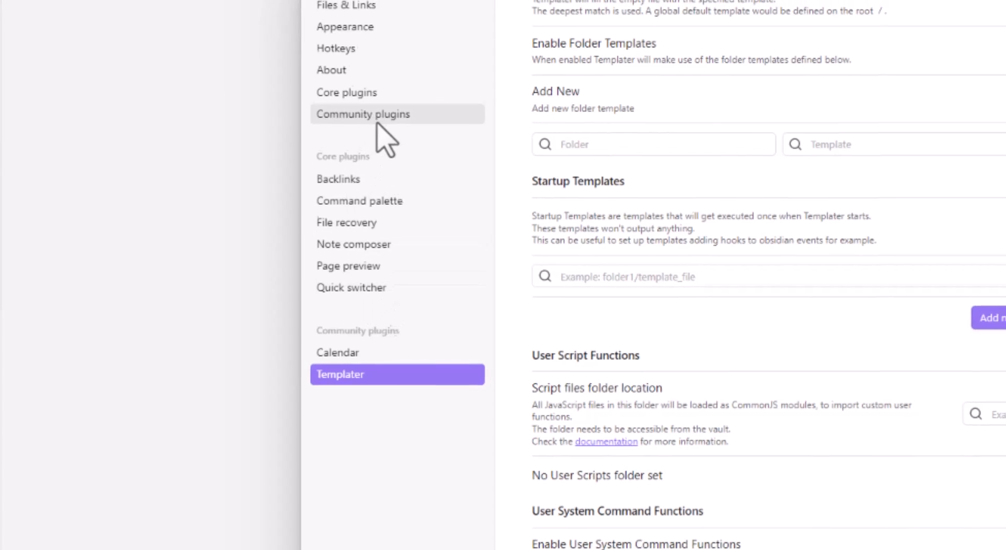
left_click(367, 108)
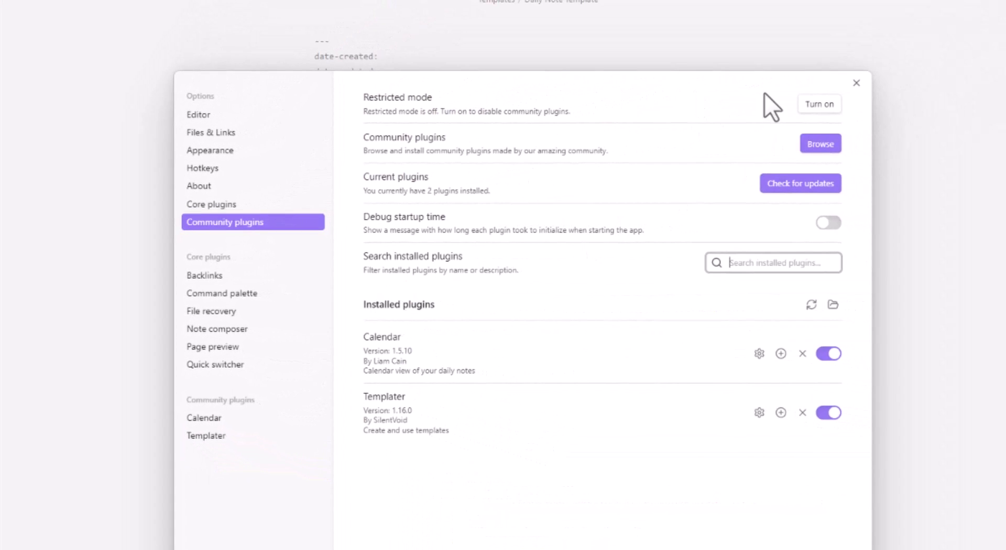
left_click(856, 83)
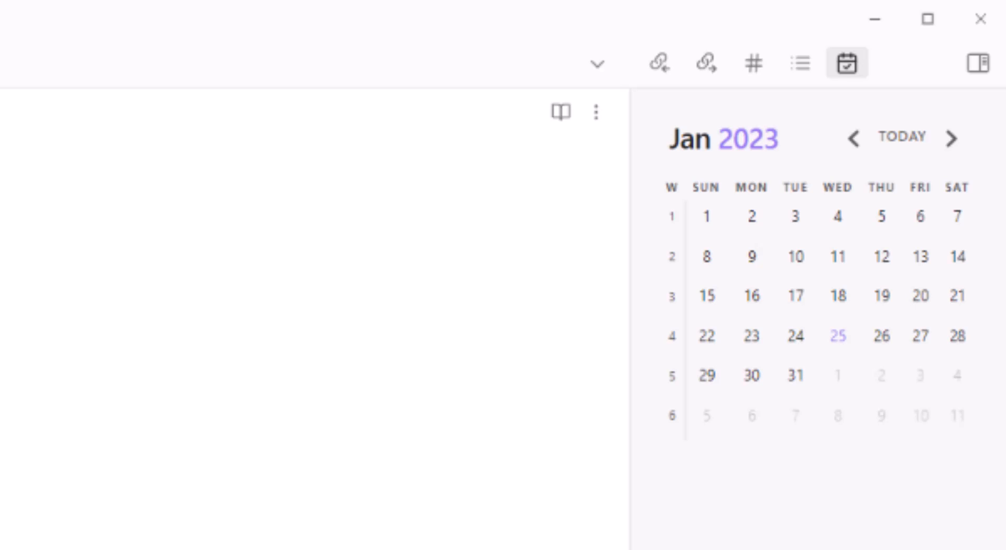
- Create the daily note for January 25, 2023 from the calendar
left_click(838, 335)
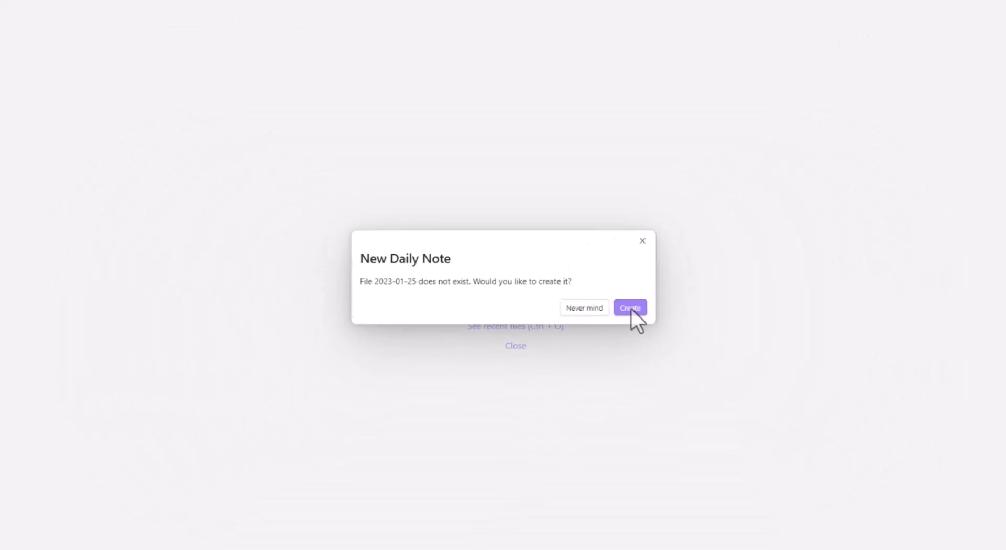
left_click(641, 311)
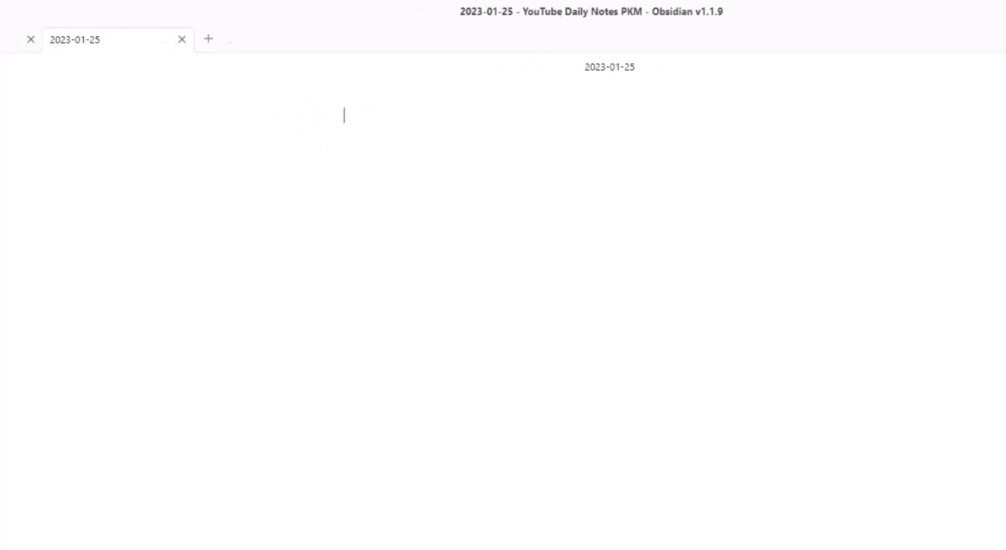
left_click(0, 44)
left_click(41, 33)
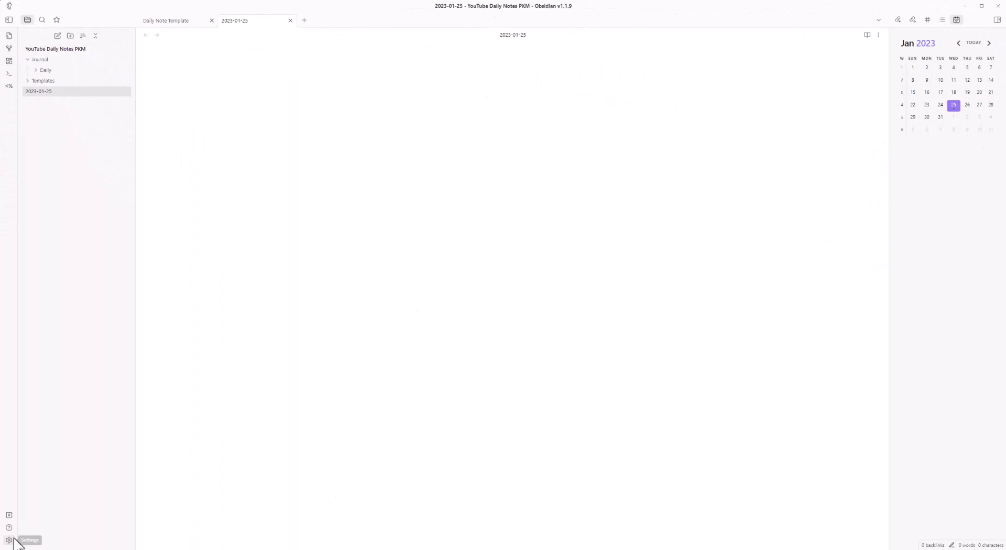
- Search the community plugins for "period", then install and enable the Periodic Notes plugin
left_click(10, 540)
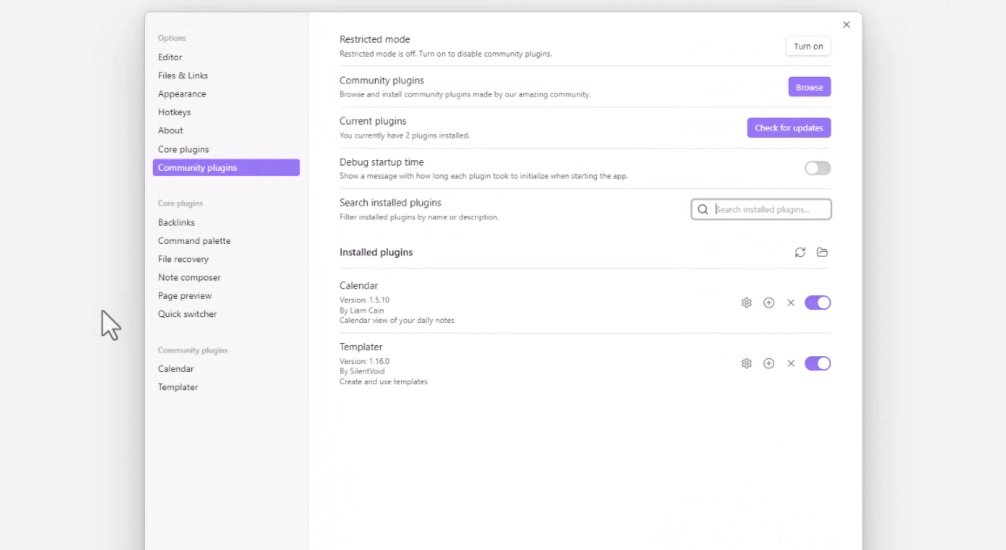
left_click(184, 389)
left_click(189, 371)
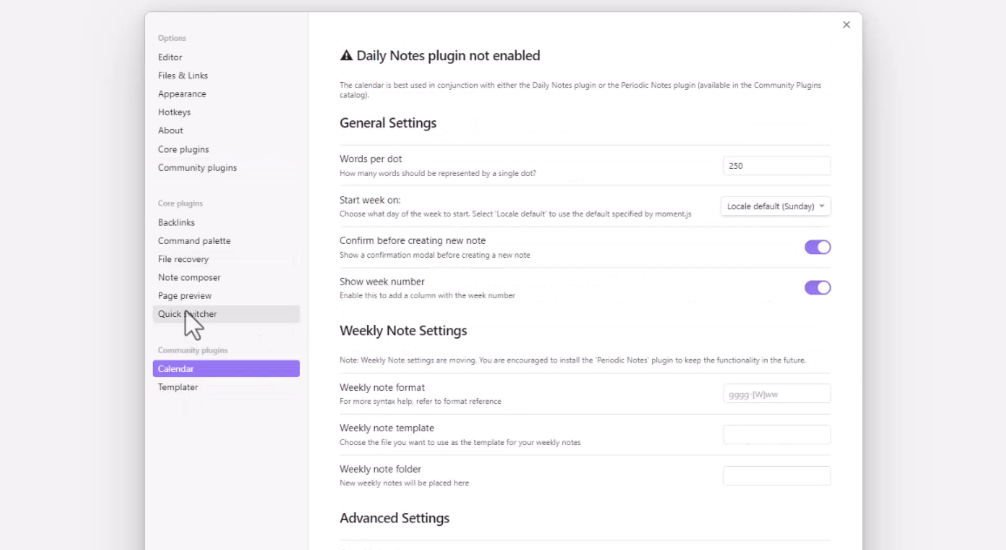
left_click(196, 166)
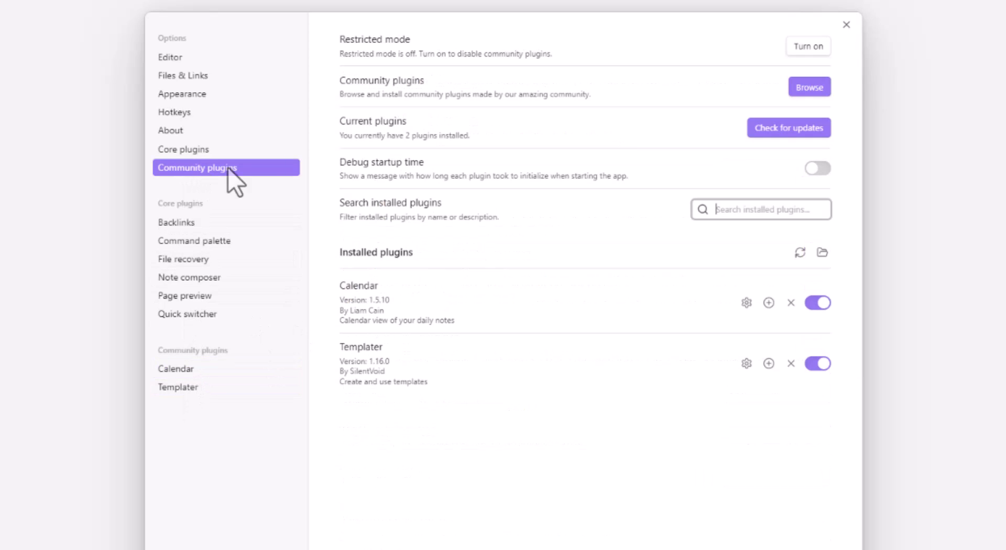
left_click(812, 87)
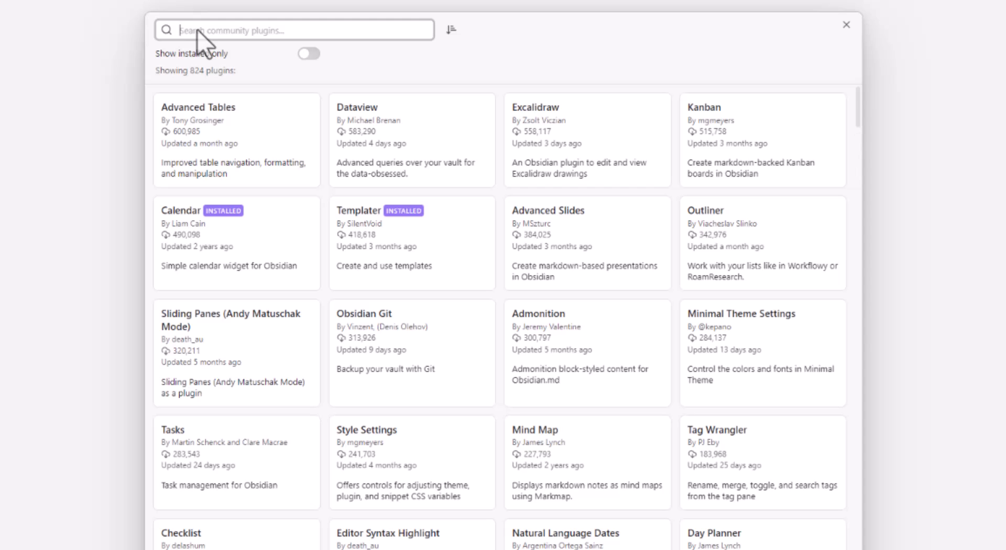
type("period")
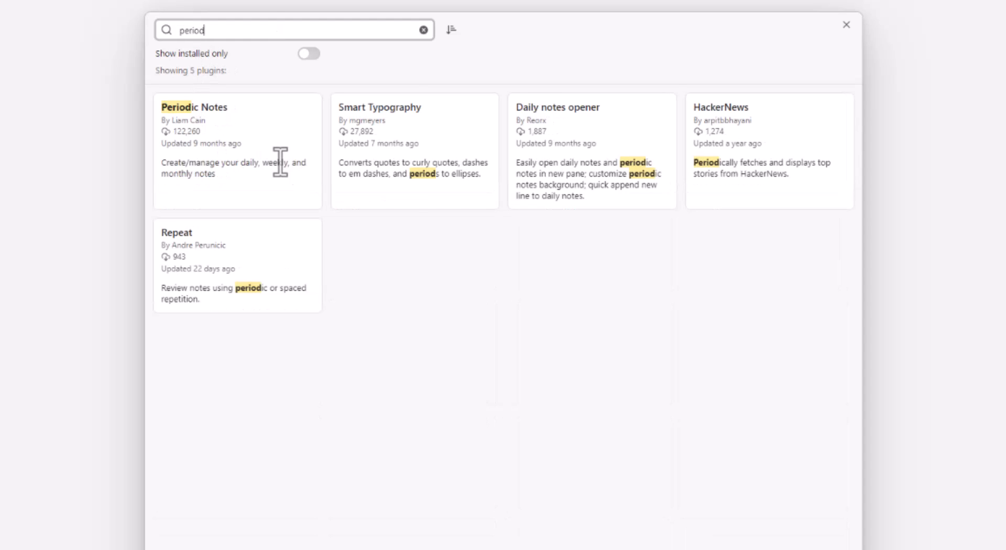
left_click(261, 153)
left_click(390, 205)
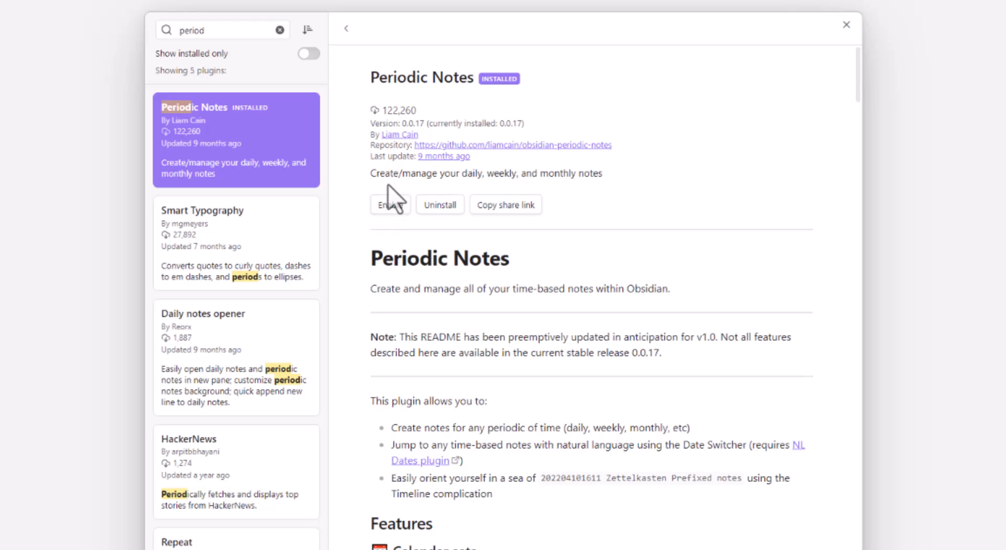
left_click(390, 204)
- Turn on Daily Notes in Periodic Notes' options, using Templates/Daily Note Template.md as the template and Journal/Daily as the note folder
left_click(394, 202)
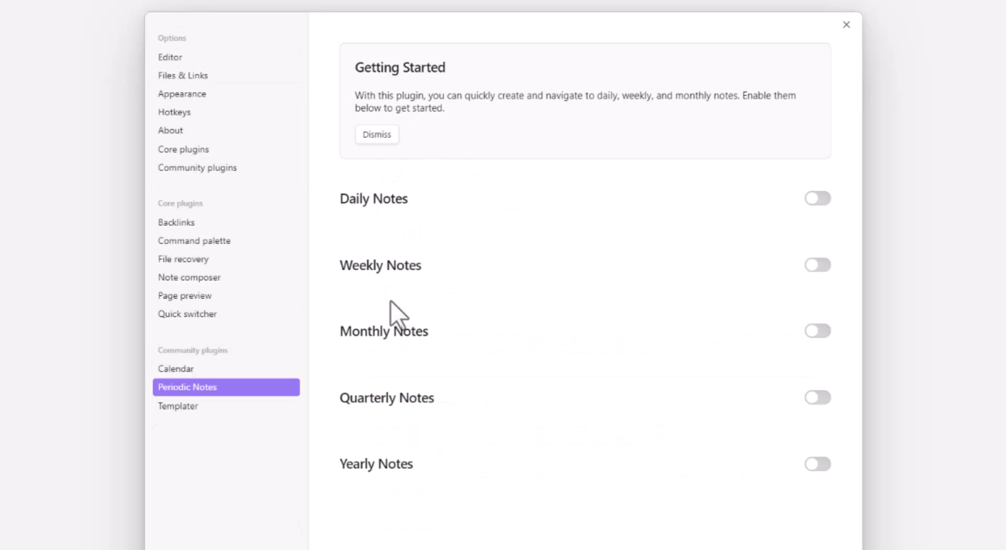
left_click(816, 199)
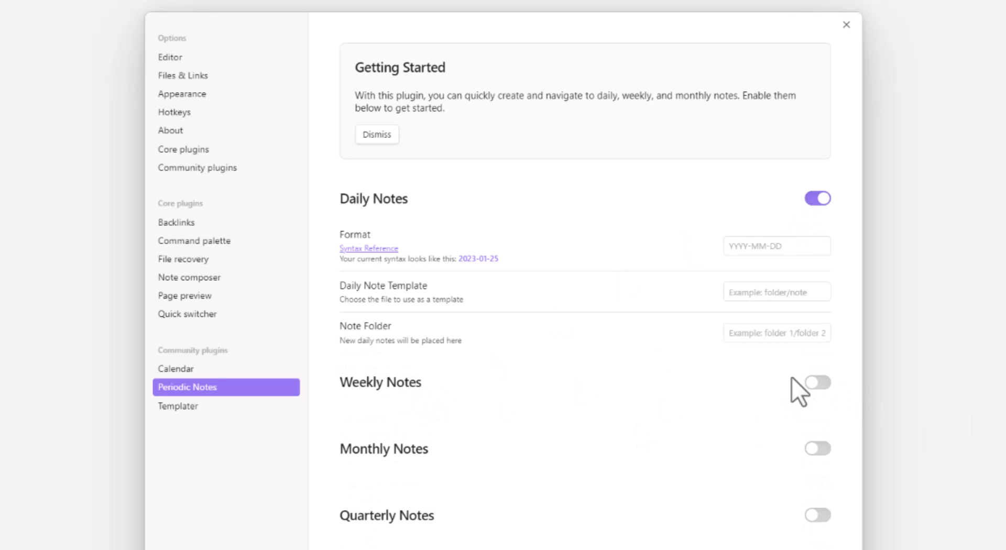
left_click(778, 244)
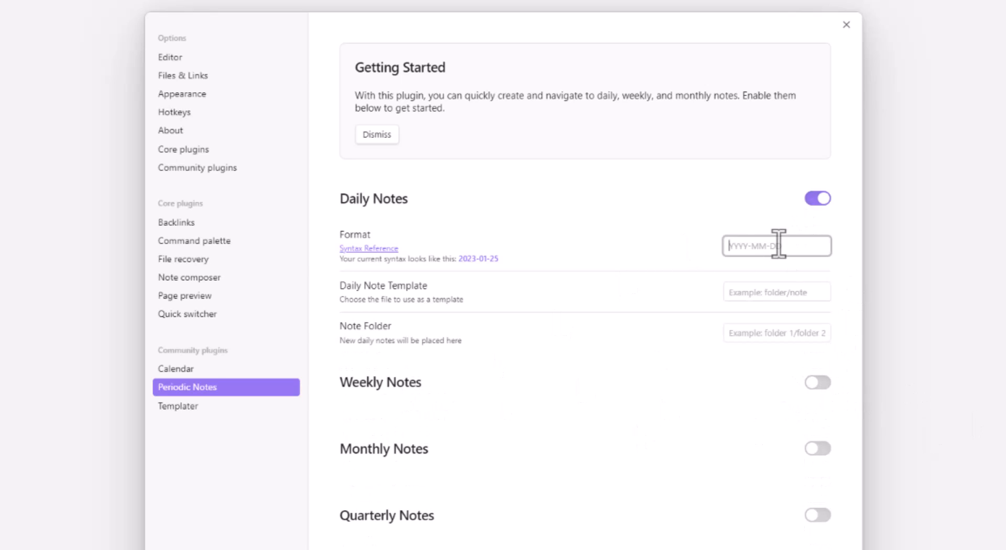
left_click(765, 292)
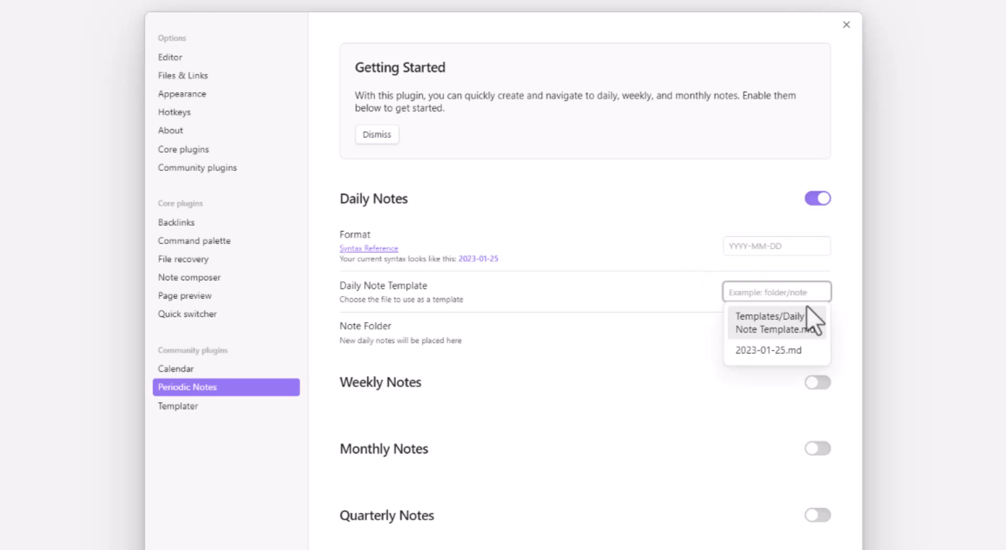
left_click(806, 319)
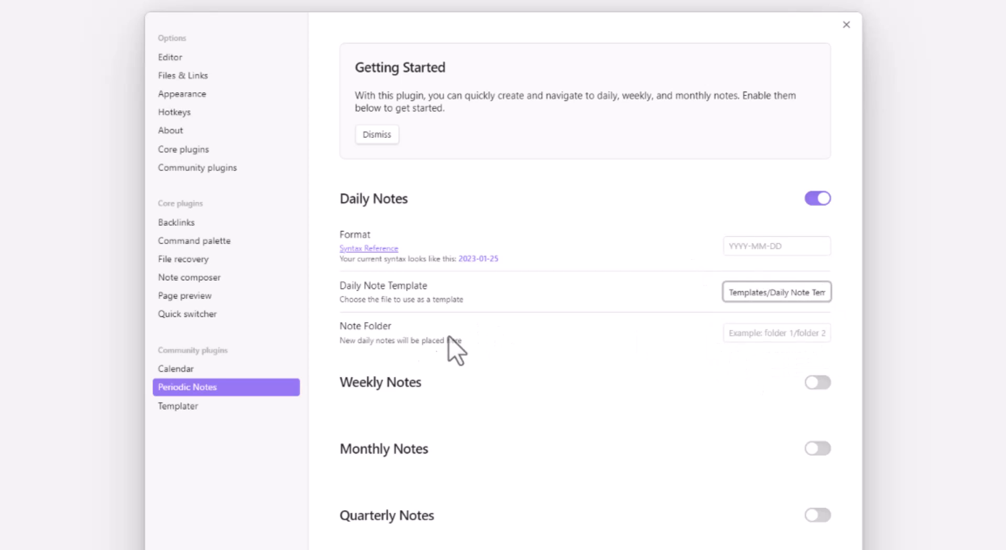
left_click(779, 333)
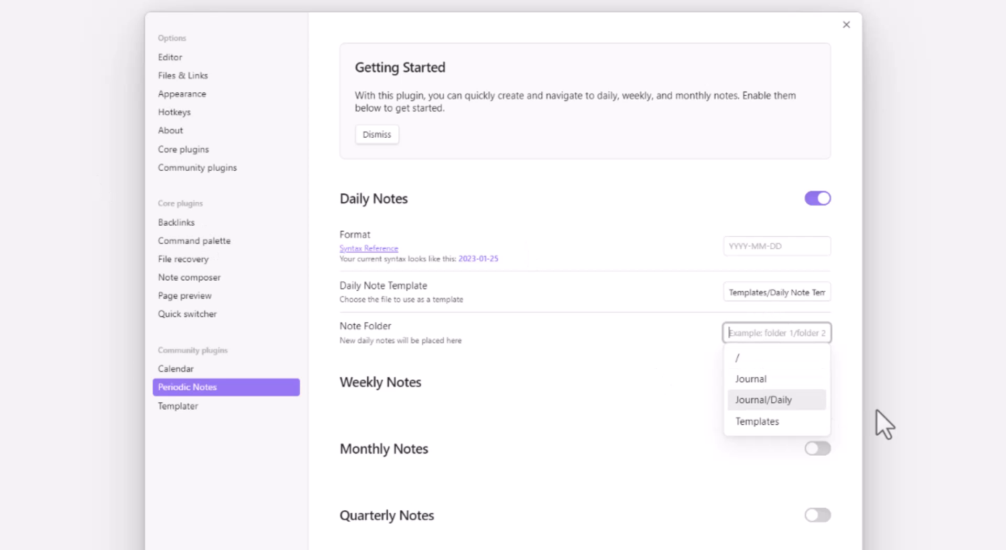
left_click(794, 402)
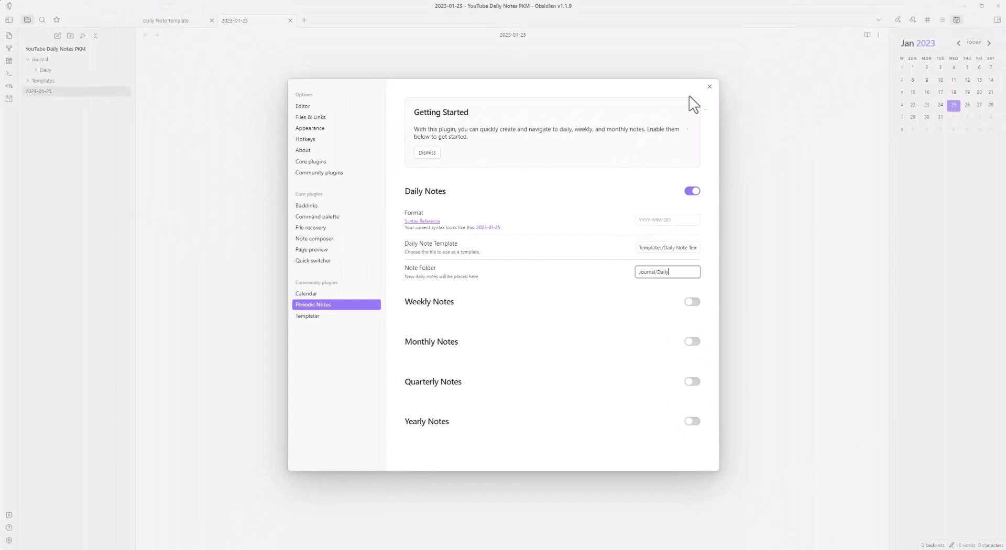
left_click(710, 86)
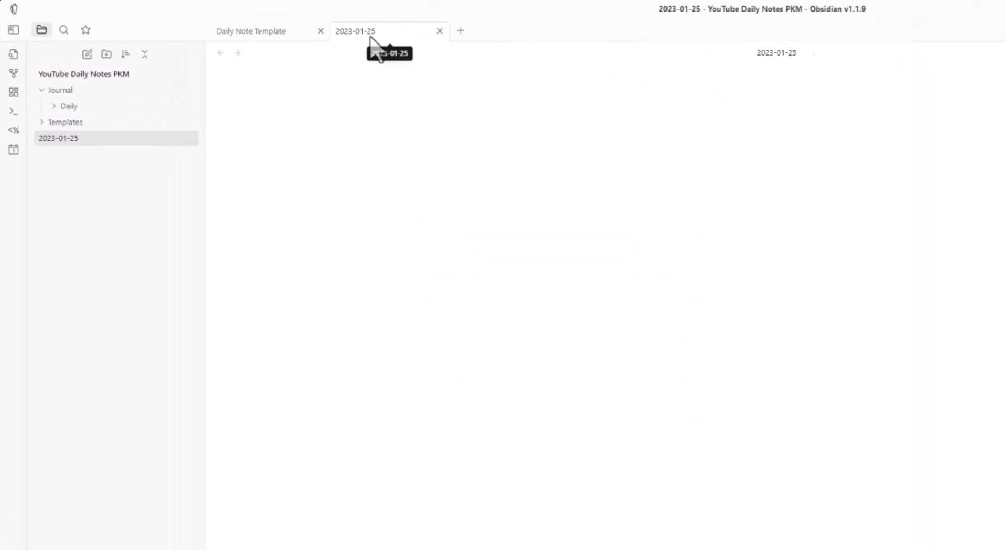
- Delete the empty 2023-01-25 note and create that day's daily note again from the calendar
right_click(244, 21)
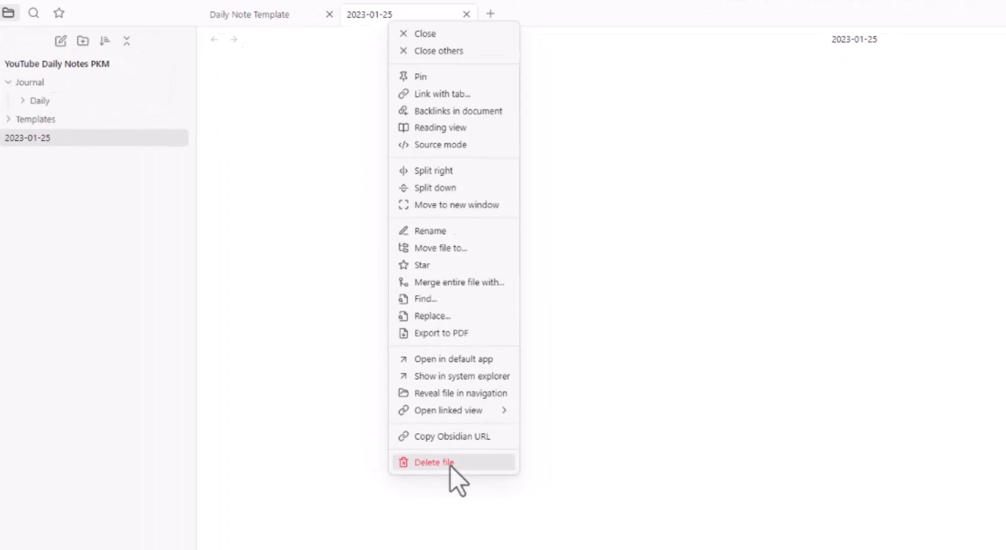
left_click(478, 474)
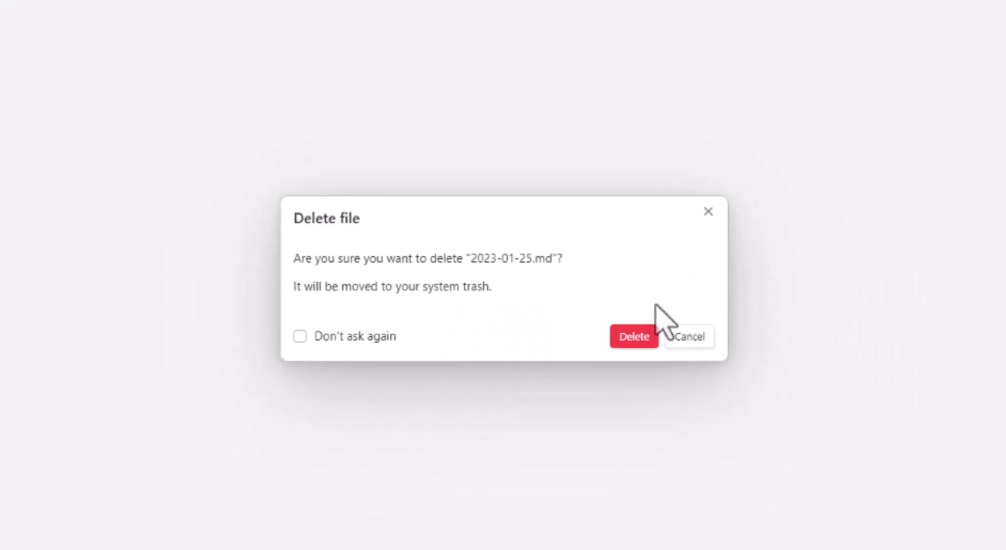
left_click(634, 336)
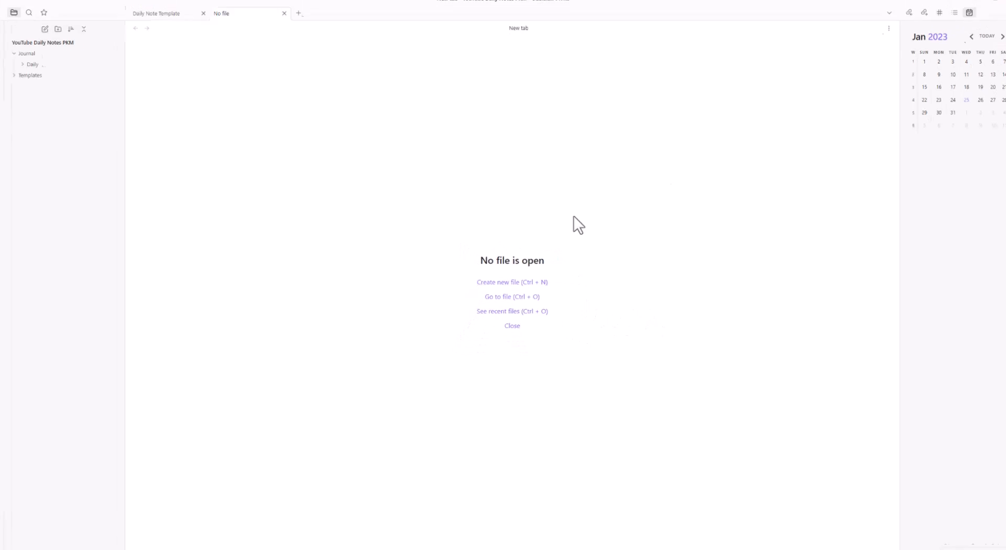
left_click(961, 95)
left_click(694, 402)
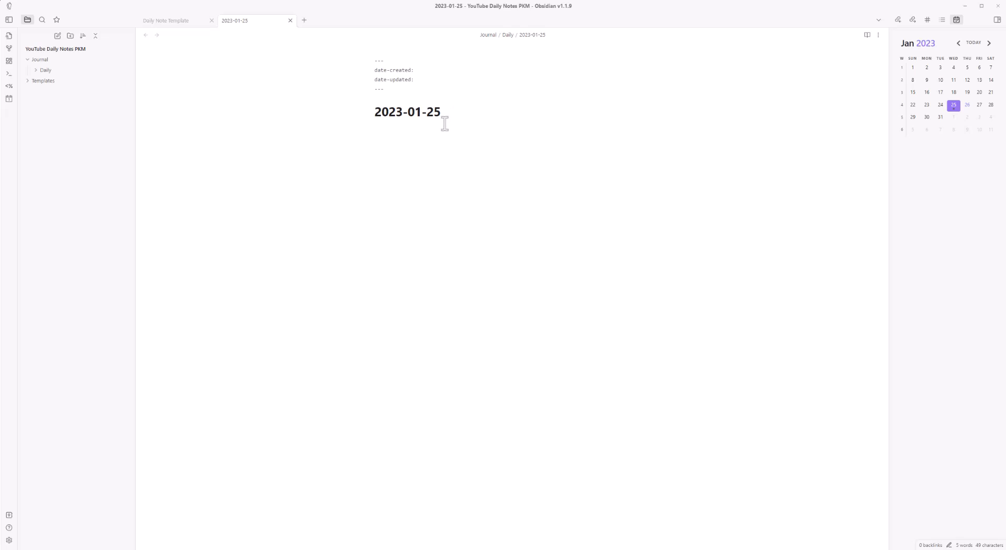
- Add the second-level heading "Morning review" below the date title of the 2023-01-25 note
left_click(425, 152)
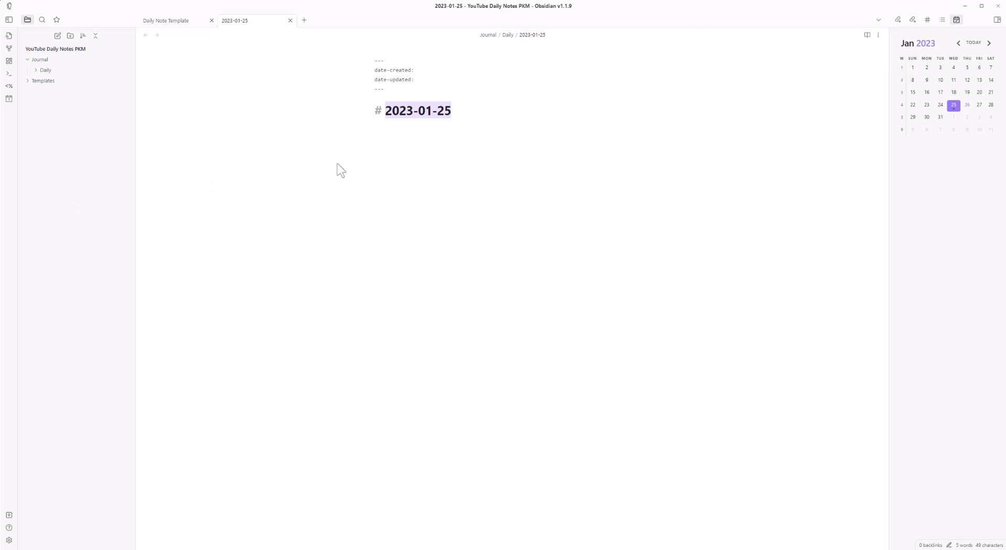
left_click(411, 140)
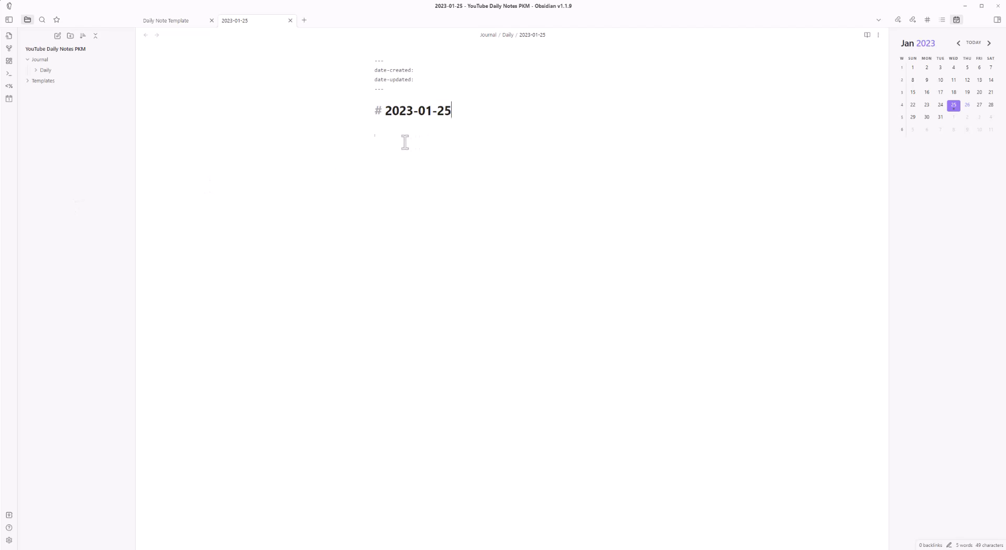
key("Return")
type("## Morning rev")
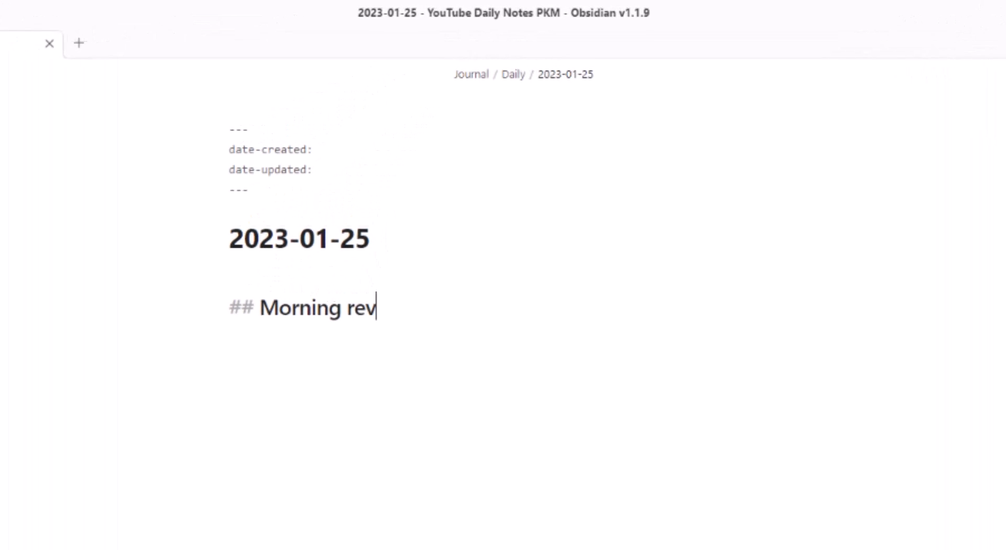
type("iew")
key("Return")
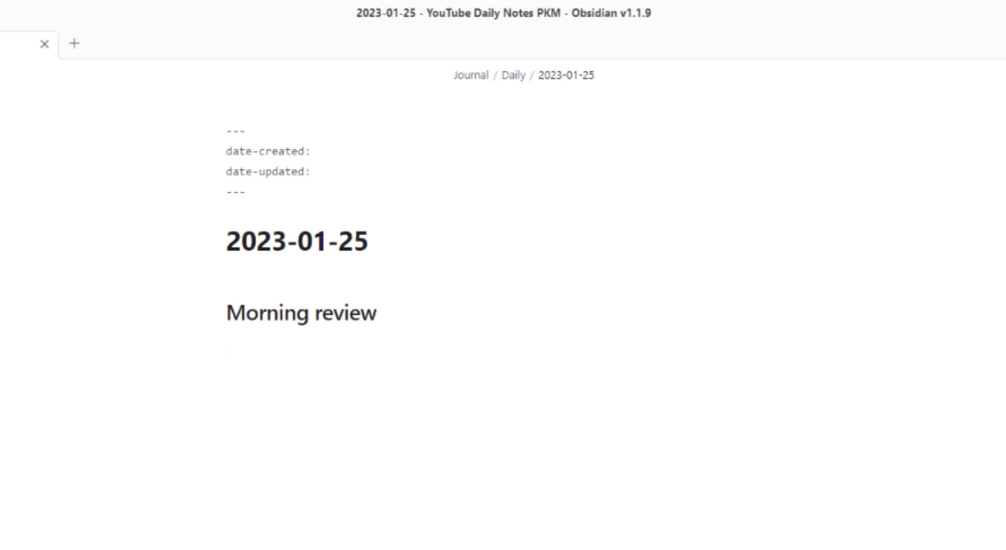
- Add the second-level headings "Log" and "Evening Review" below the "Morning review" heading in the 2023-01-25 note
type("Log")
key("BackSpace")
key("BackSpace")
key("BackSpace")
type("## Log")
key("Return")
type("## Evn")
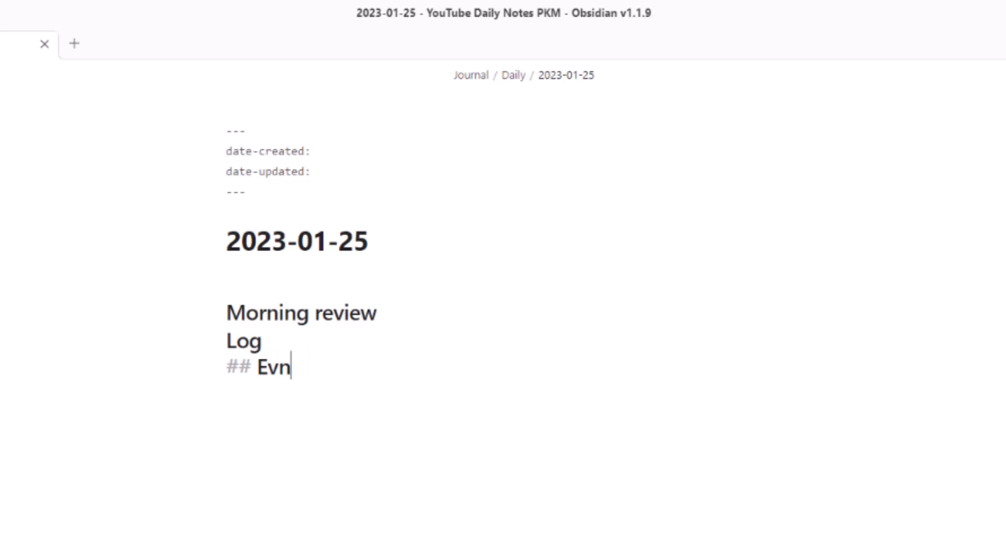
key("BackSpace")
type("ening Review")
key("Return")
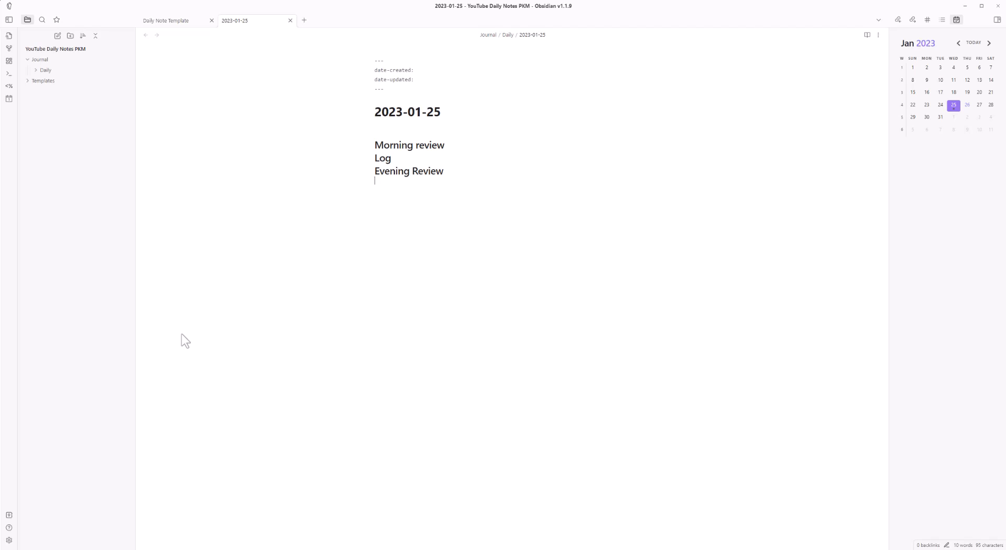
- Replace the date-created and date-updated fields in the 2023-01-25 note's frontmatter with "type: daily"
left_click(415, 79)
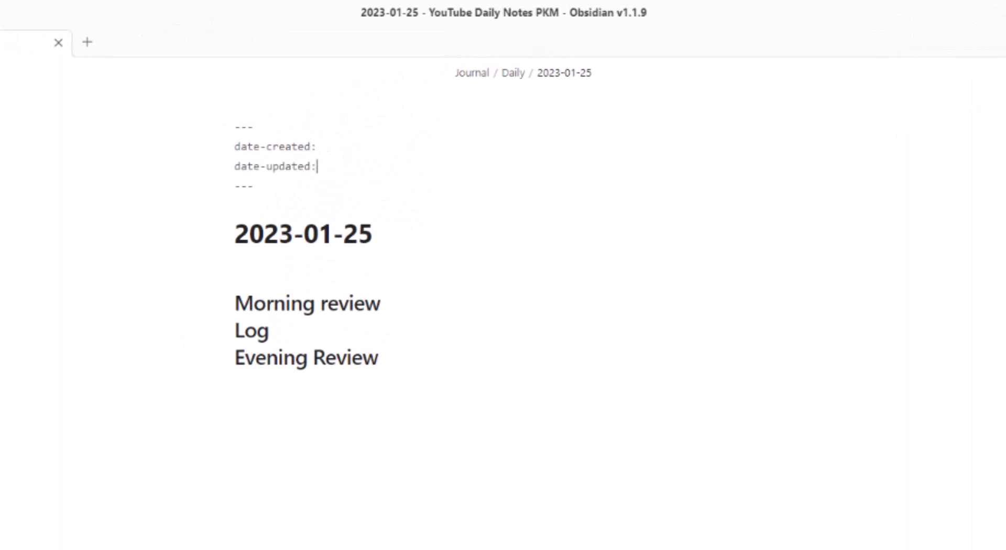
left_click_drag(321, 166, 215, 167)
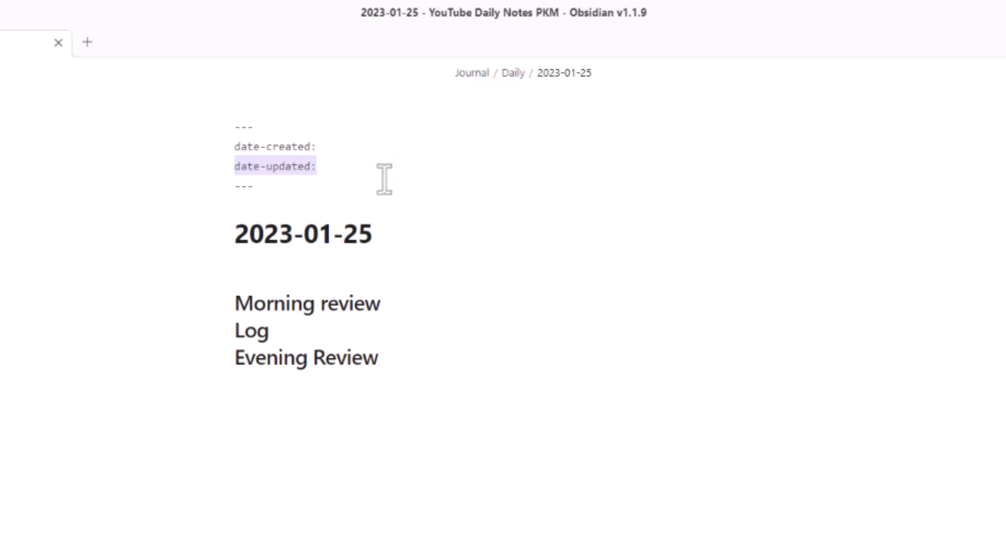
left_click_drag(313, 163, 230, 155)
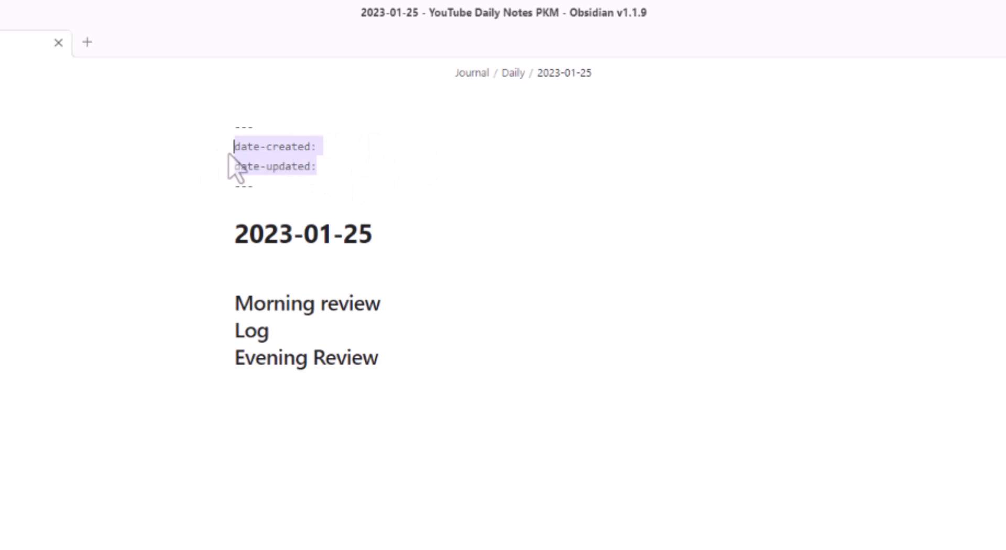
type("type:")
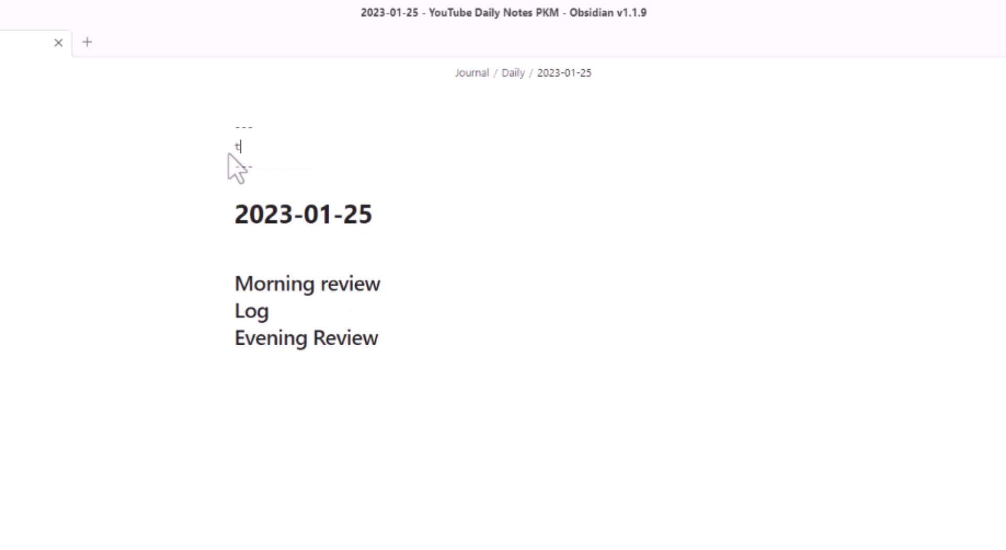
type(" daily")
key("Return")
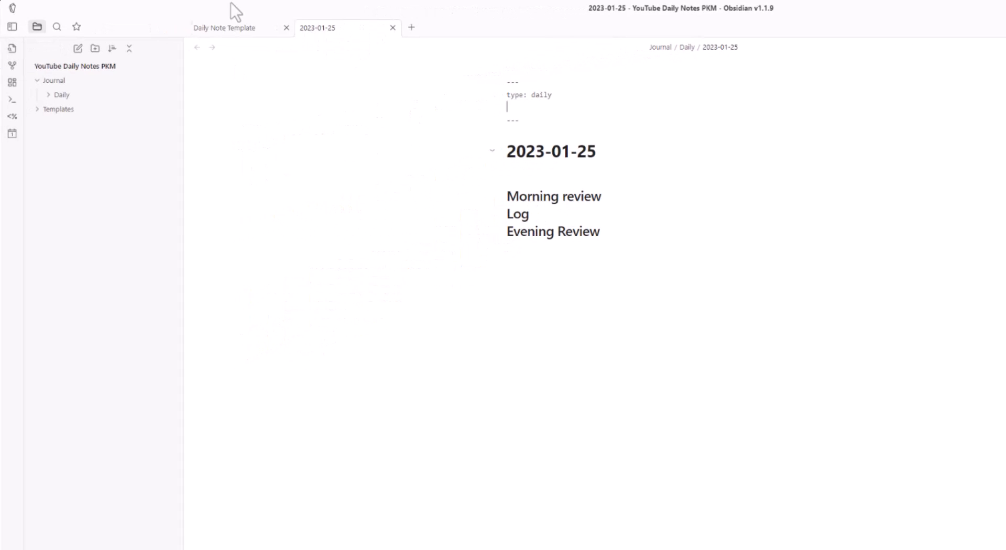
- Copy the three review and log headings into the Daily Note Template and replace its frontmatter date fields with "type: daily"
left_click_drag(600, 229, 473, 203)
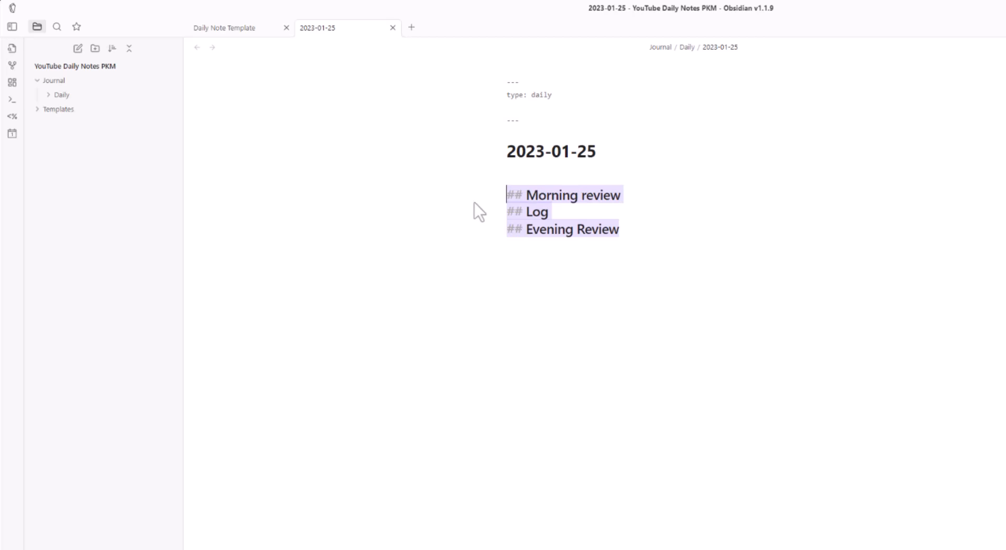
left_click(241, 29)
left_click_drag(557, 107, 521, 94)
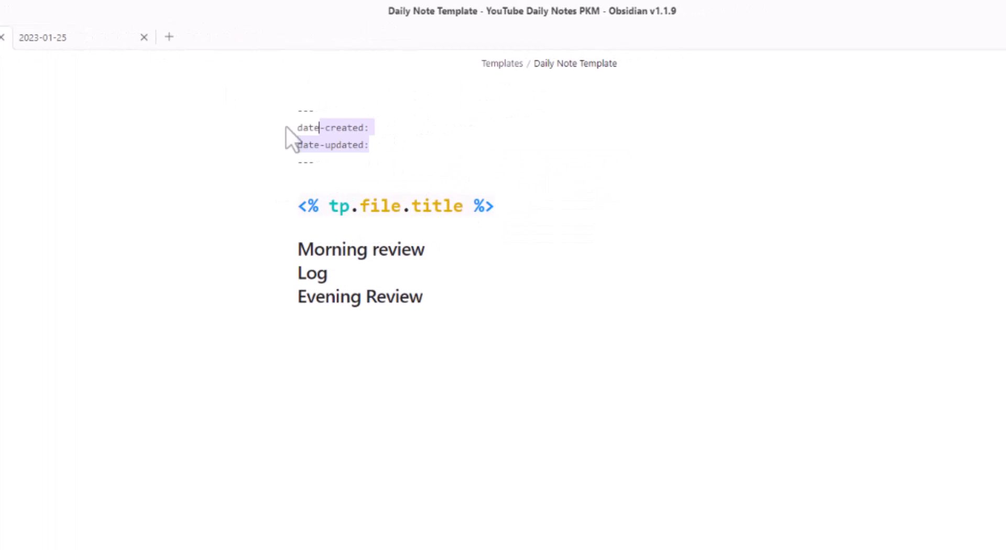
left_click_drag(285, 126, 282, 126)
type("type: dail")
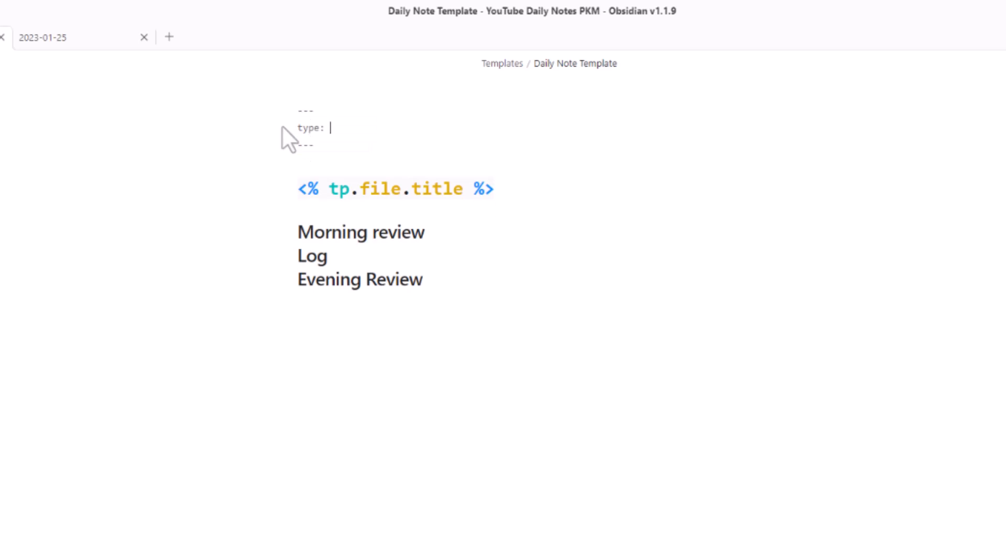
type("y")
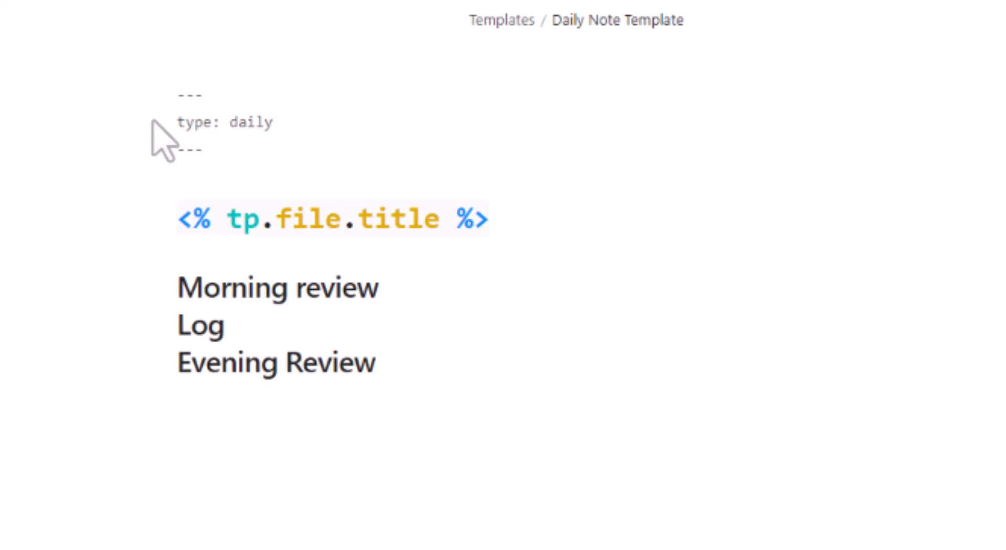
- Add the line "date: <% tp.file.title %>" below the type field in the template's frontmatter
key("Return")
type("date")
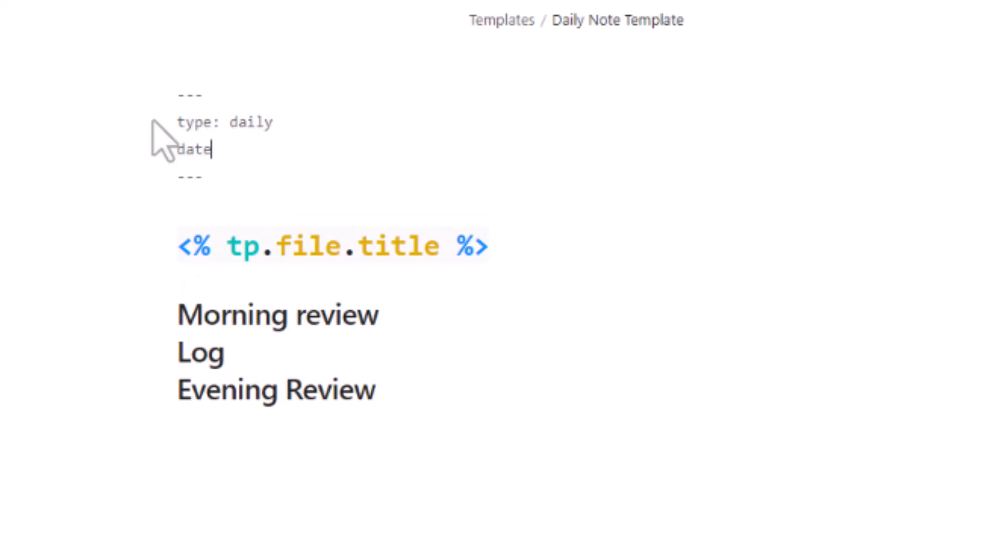
type(": <% ")
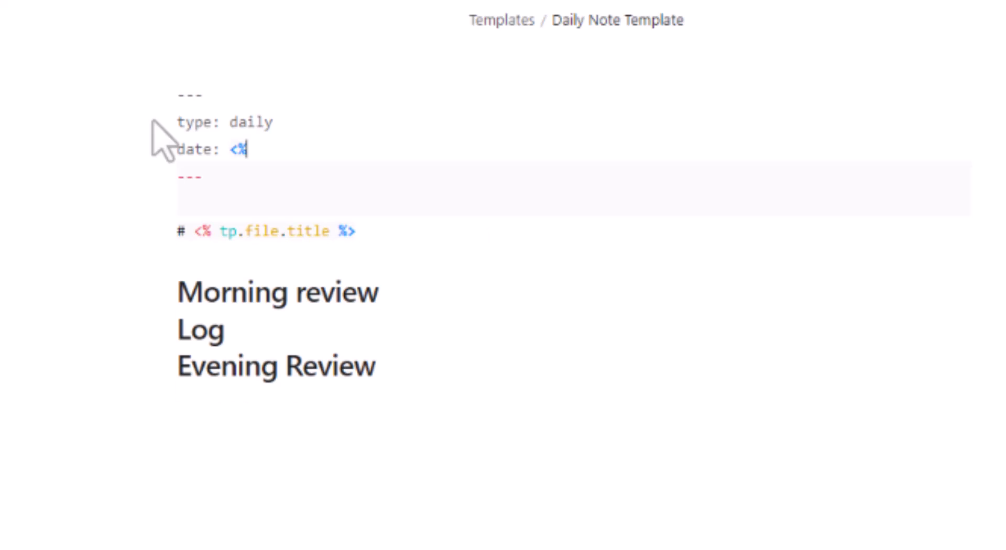
type("tp.")
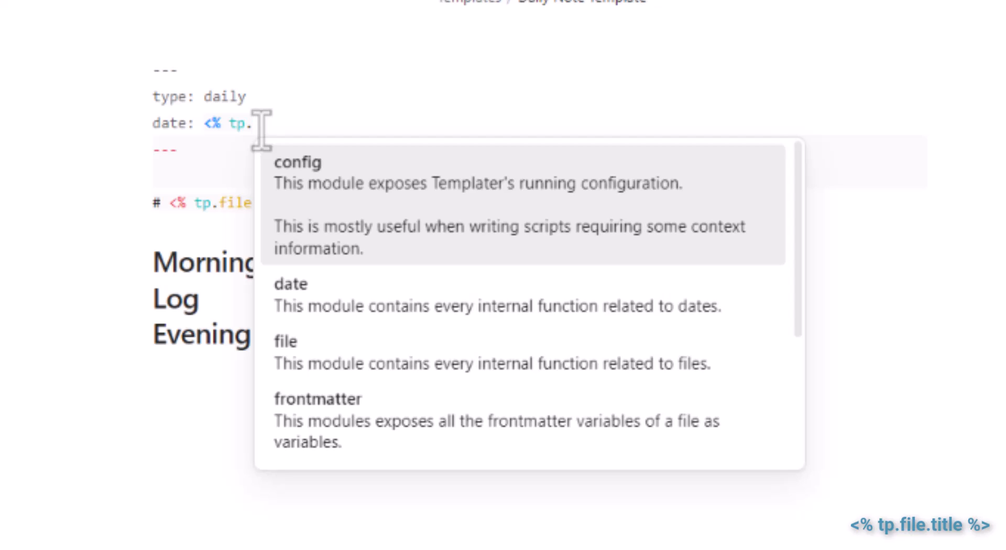
type("file.")
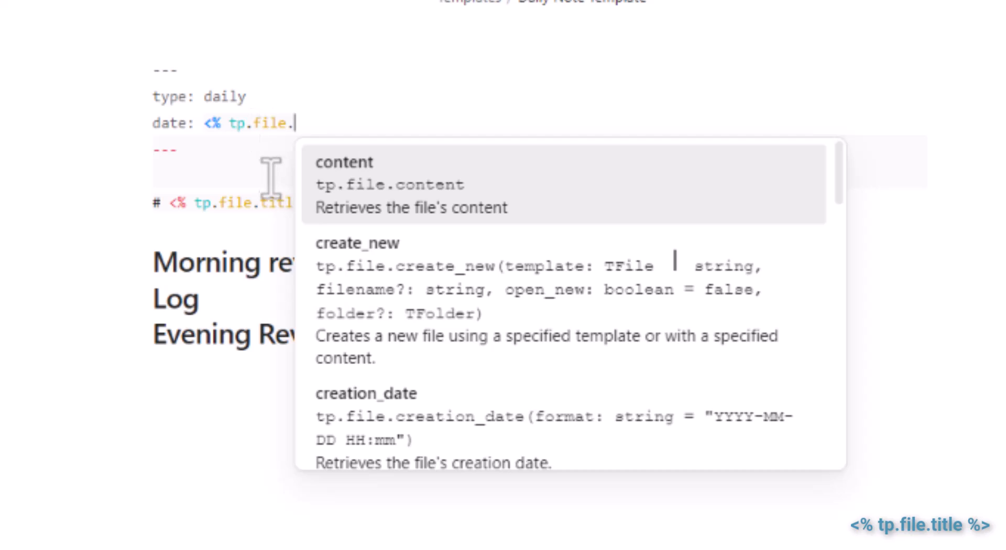
type("title")
scroll(288, 304, "up", 10)
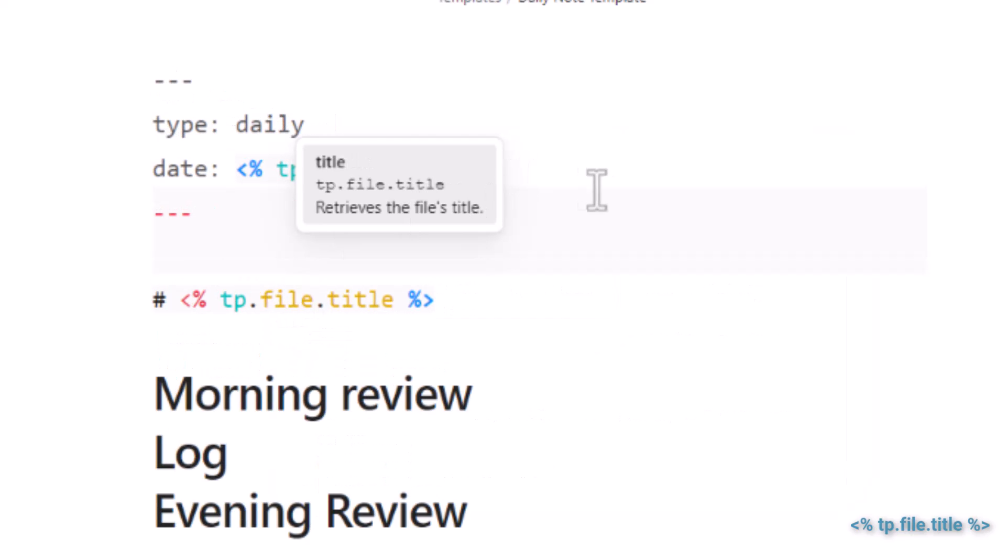
left_click(511, 175)
type("%")
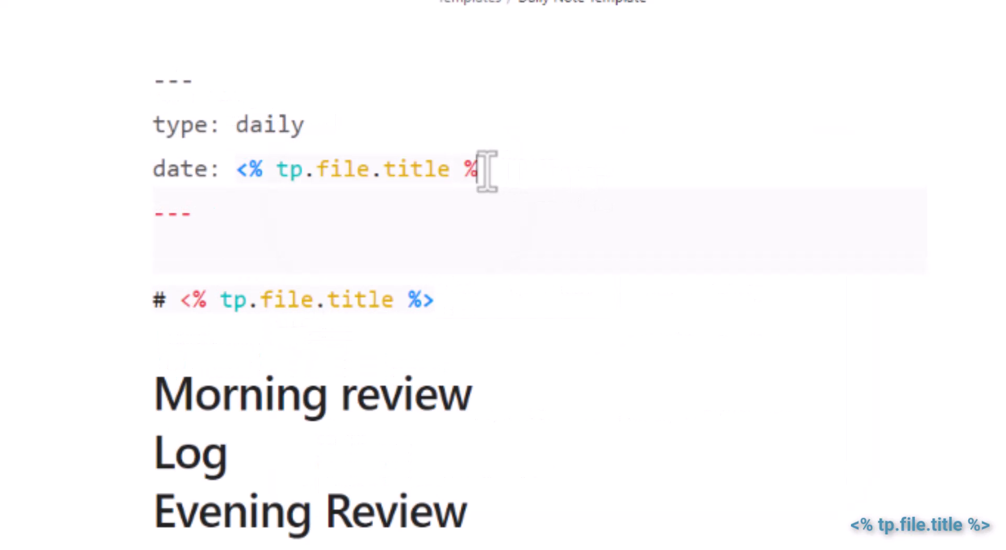
type(">")
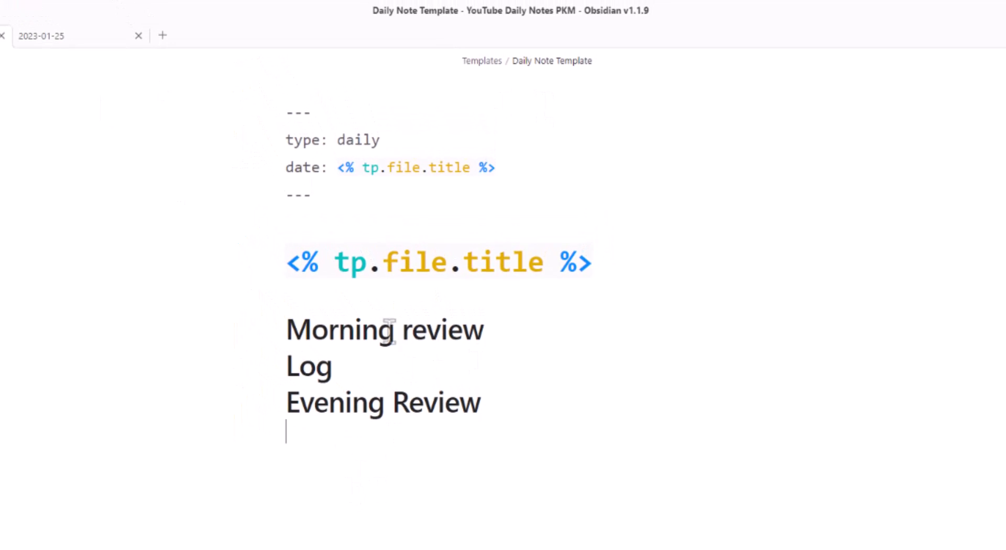
- Insert blank lines below the template's title and start a bold "Prev::" field there, followed by an empty internal link
key("Return")
key("Return")
key("Return")
key("Up")
key("Up")
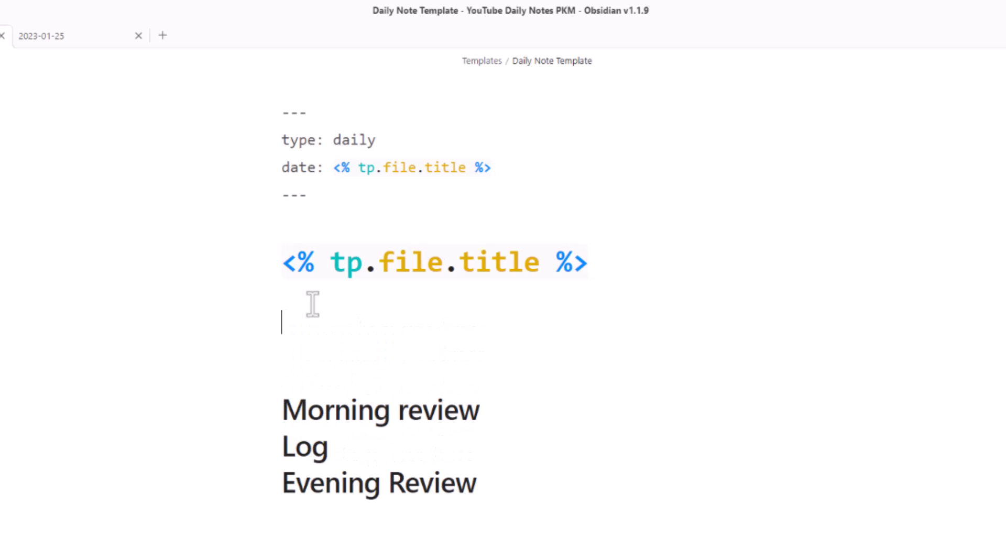
type("**Prev")
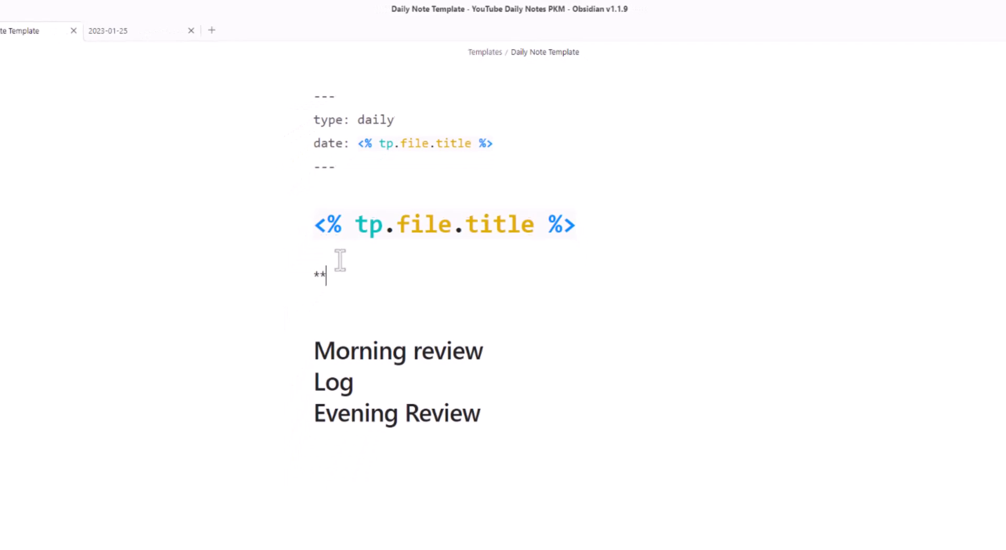
type("::")
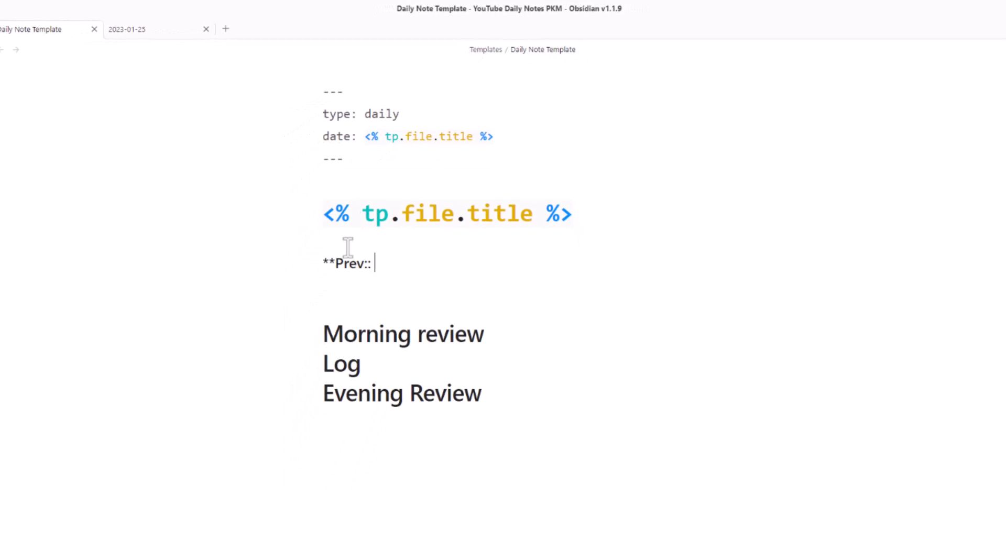
type(" ** [[")
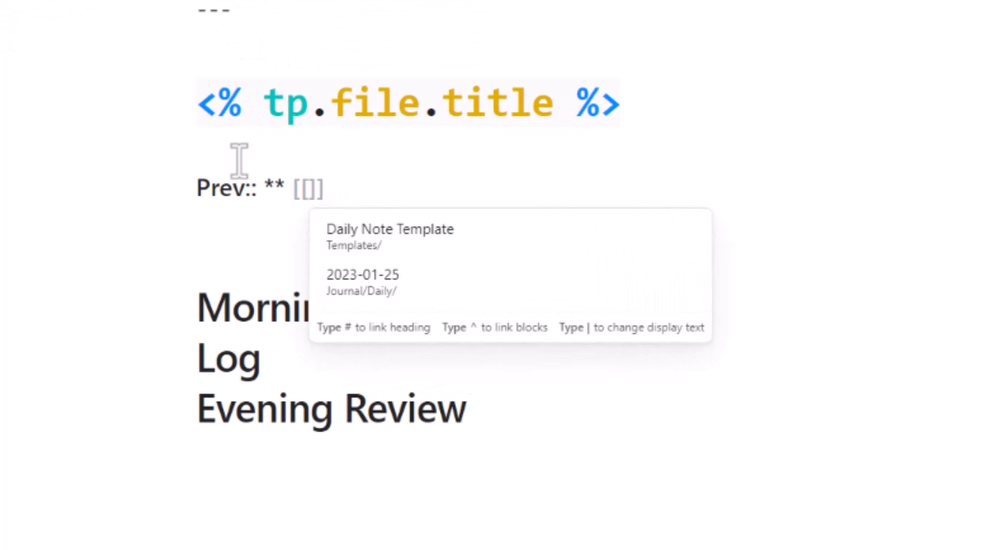
- Fill the Prev link with the Templater expression <% tp.date.now("YYYY-MM-DD", -1, tp.file.title, "YYYY-MM-DD") %>
type("<")
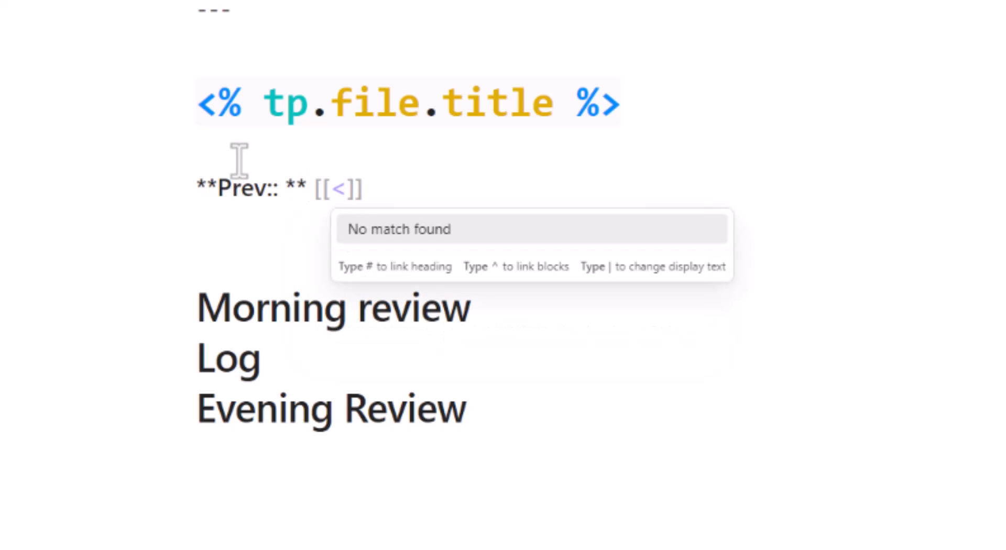
type("% ")
type("tp.da")
type("te.now()")
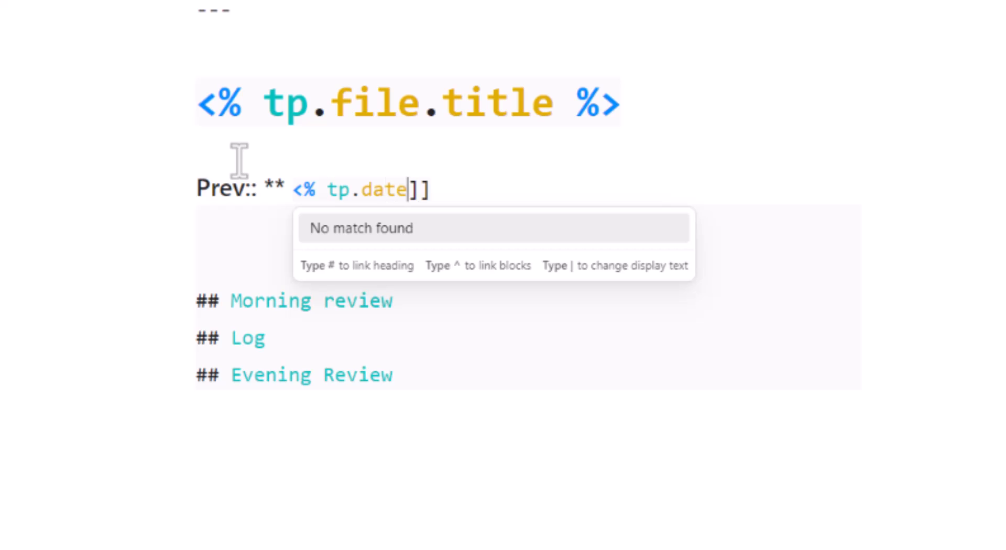
type("\"YYY")
type("Y-M")
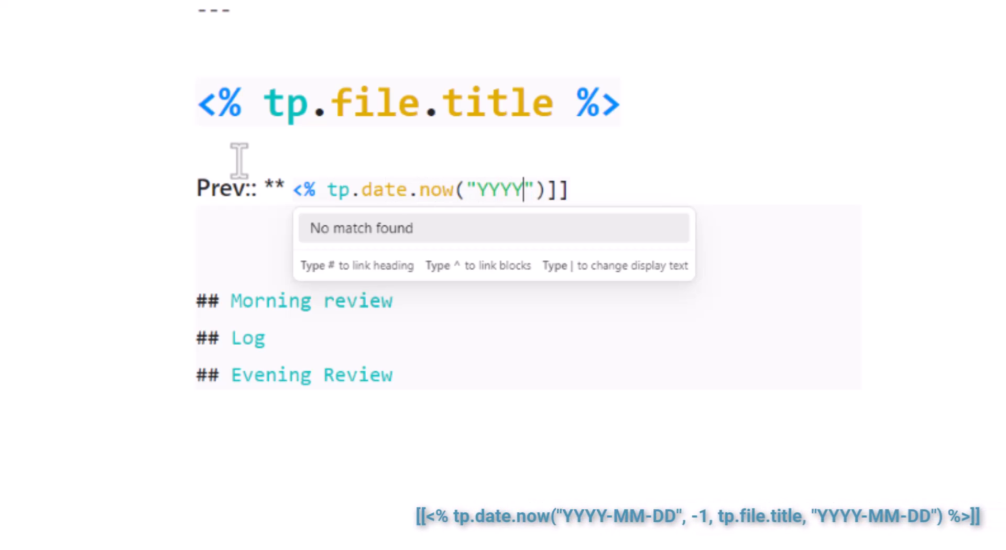
type("M-DD\"")
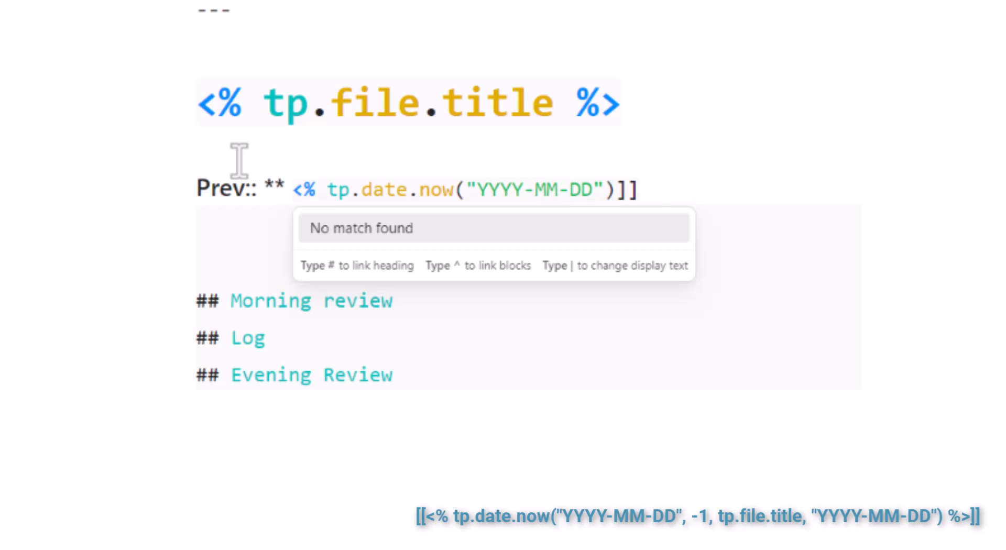
type(", -1,")
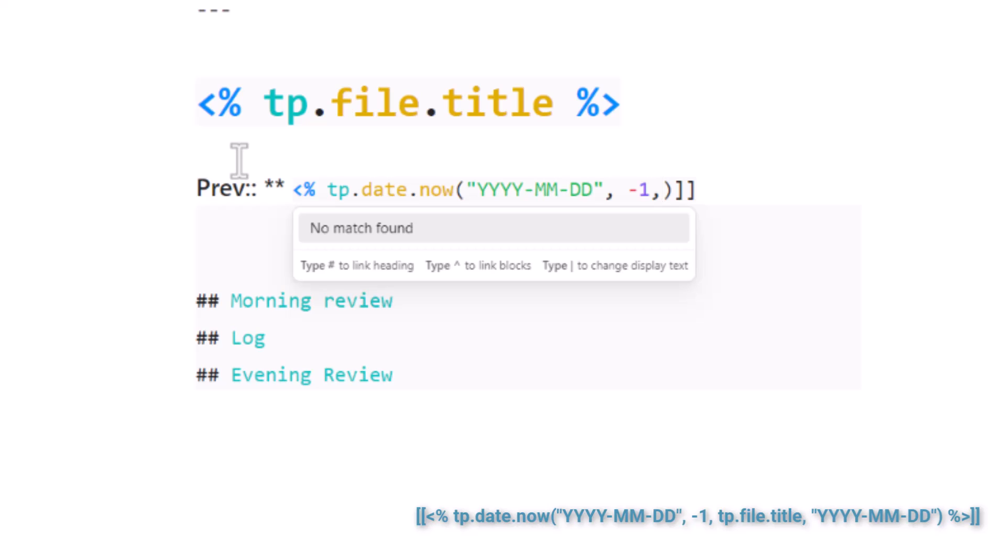
type("tp.")
type("file.title,")
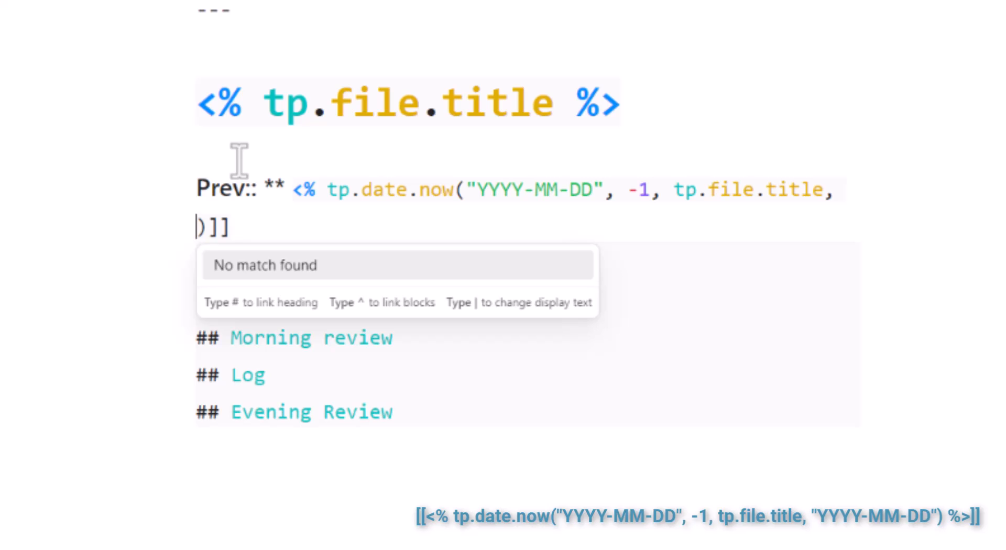
type("\"YYYY-")
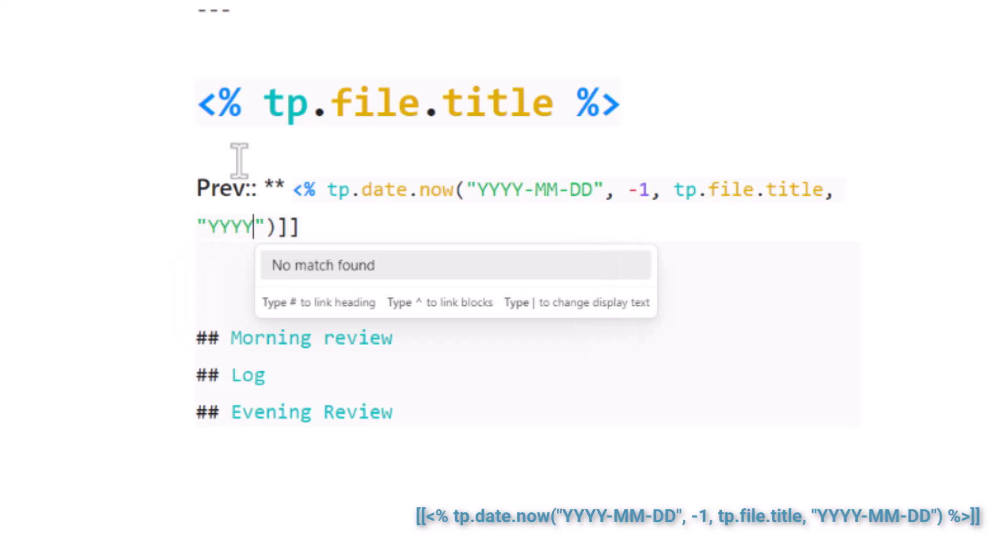
type("MM-DD\")")
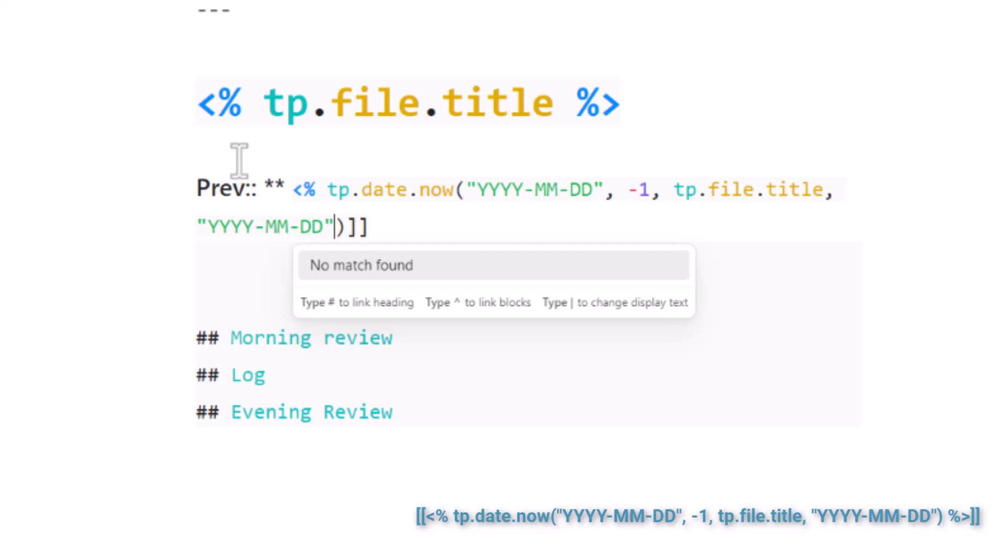
type(" %>")
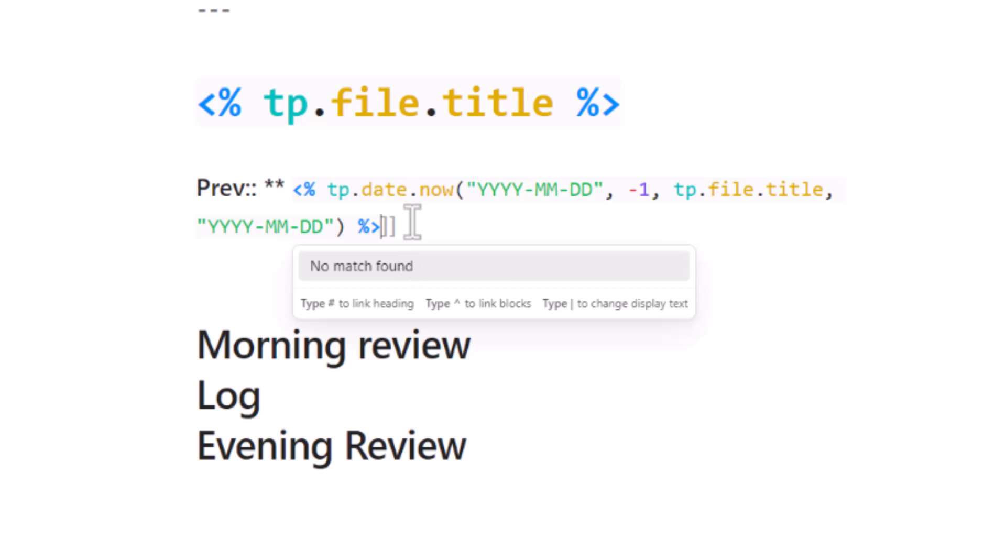
- Duplicate the Prev link line directly below itself in the template, with a blank line between the two copies
triple_click(283, 190)
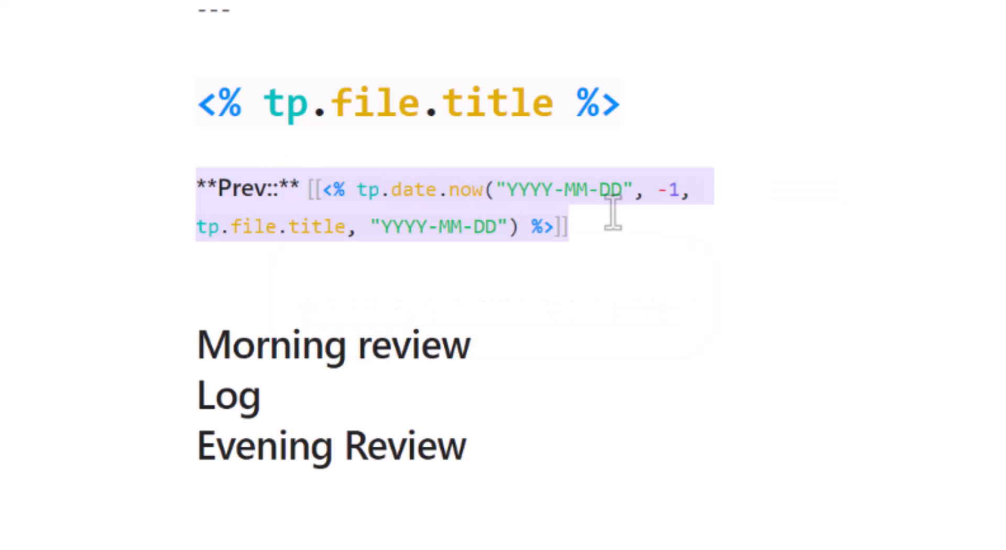
key("ctrl+c")
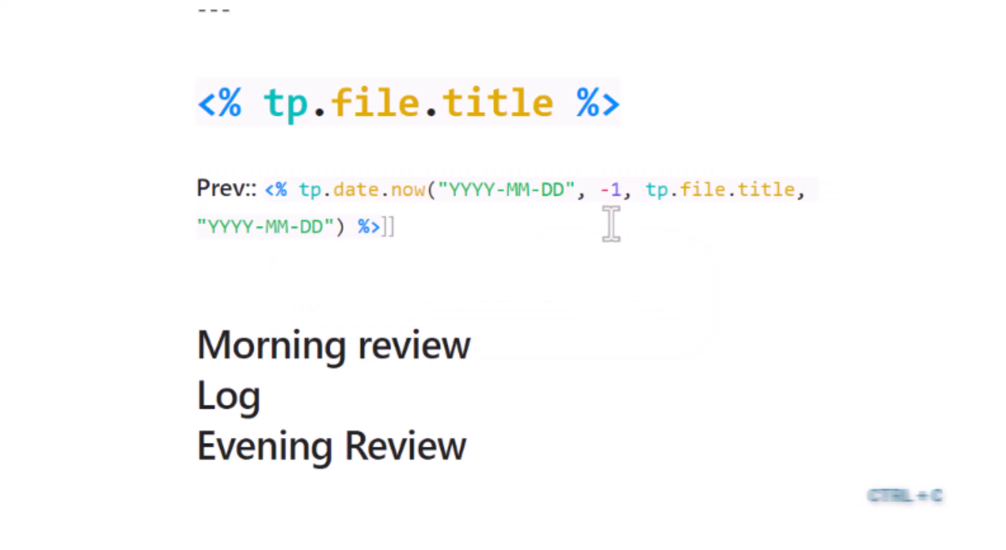
key("ctrl+v")
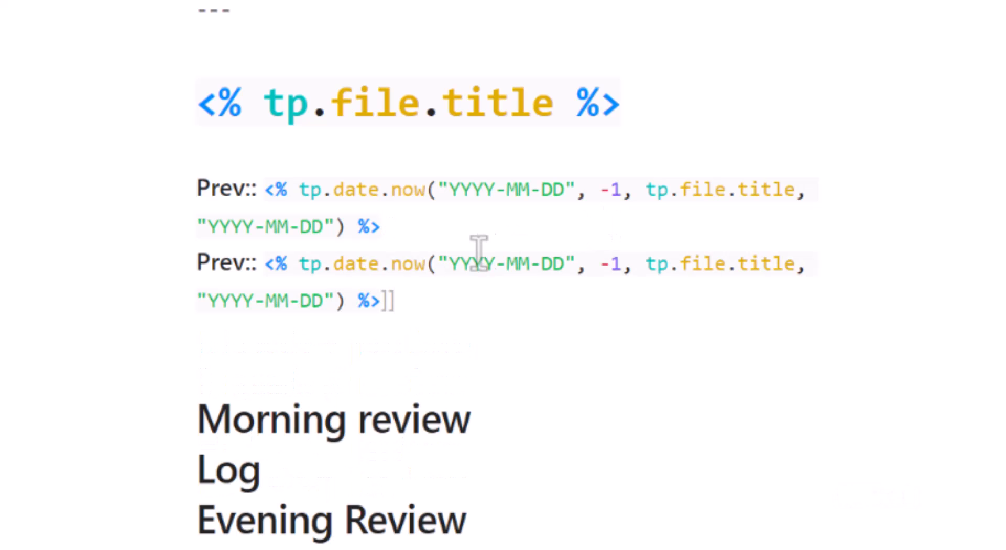
scroll(481, 257, "down", 3)
left_click(291, 181)
key("Return")
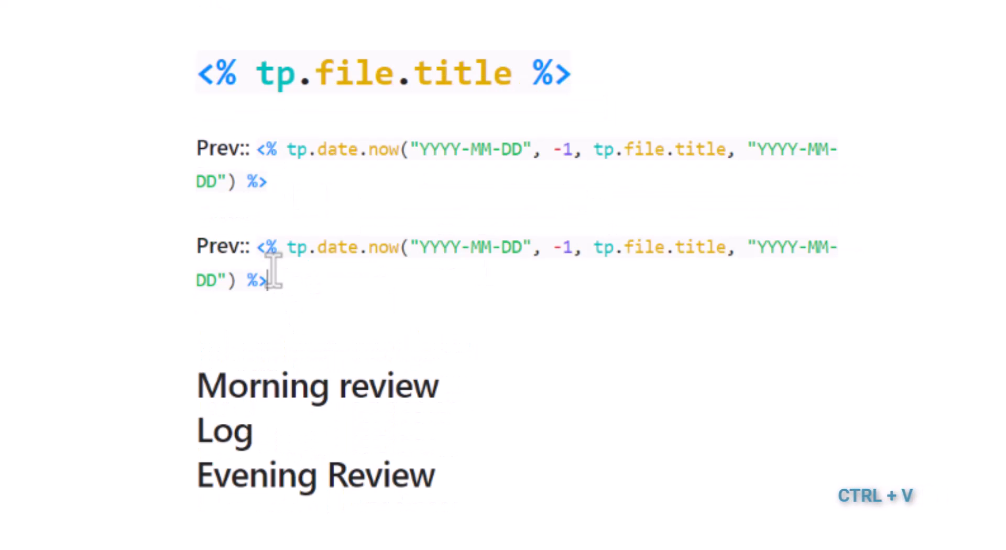
- Turn the second Prev line into a Next field by renaming its label "Next" and setting its day offset to 1
double_click(217, 248)
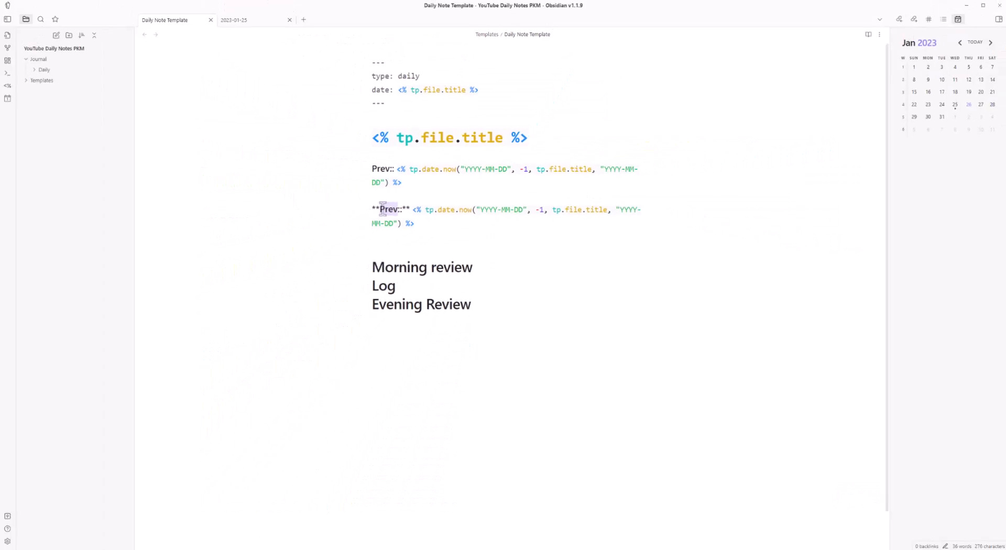
type("Next")
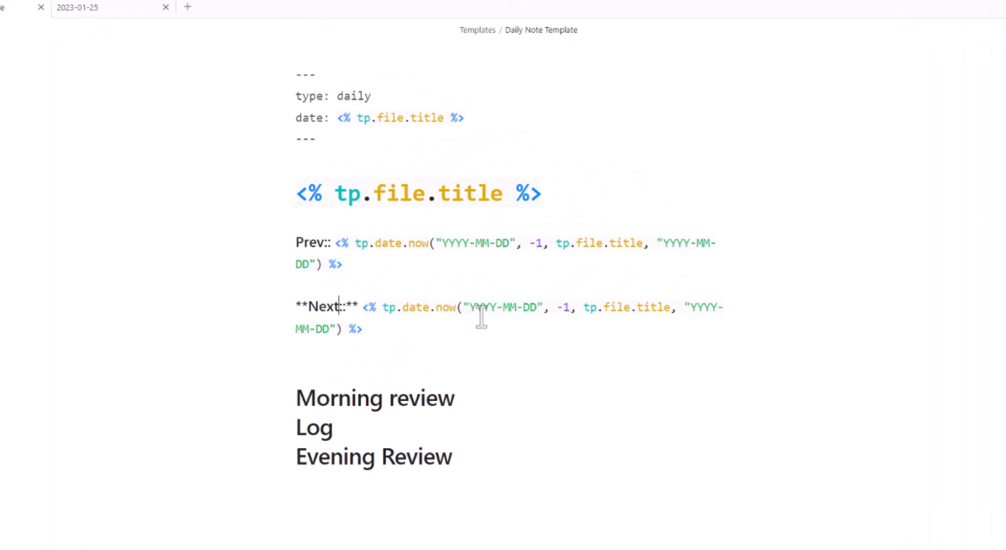
left_click(570, 308)
key("BackSpace")
key("BackSpace")
type("1")
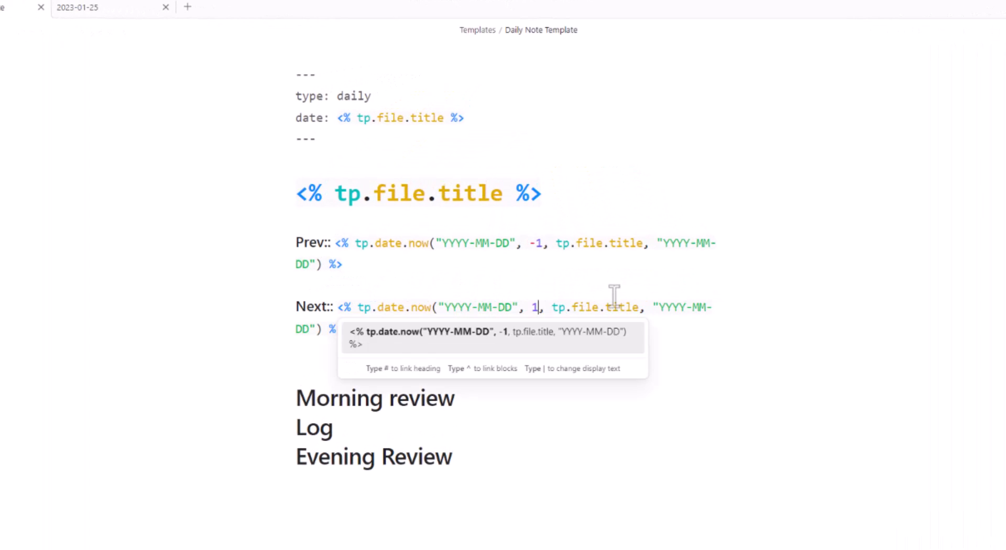
left_click(417, 307)
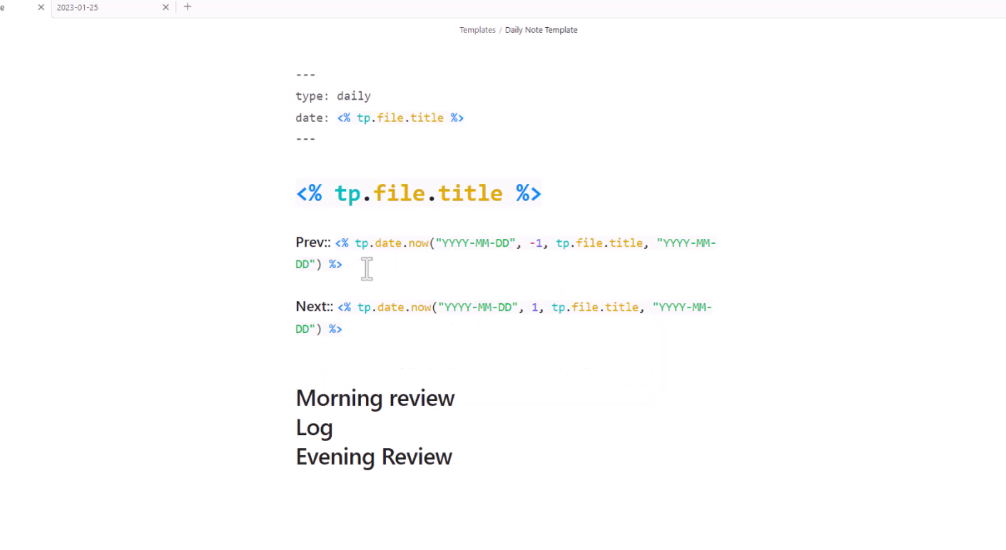
- Paste another copy of the Prev link line below the Next line, separated by a blank line, and rename its label "Parent"
left_click_drag(362, 272, 281, 246)
left_click_drag(356, 332, 272, 300)
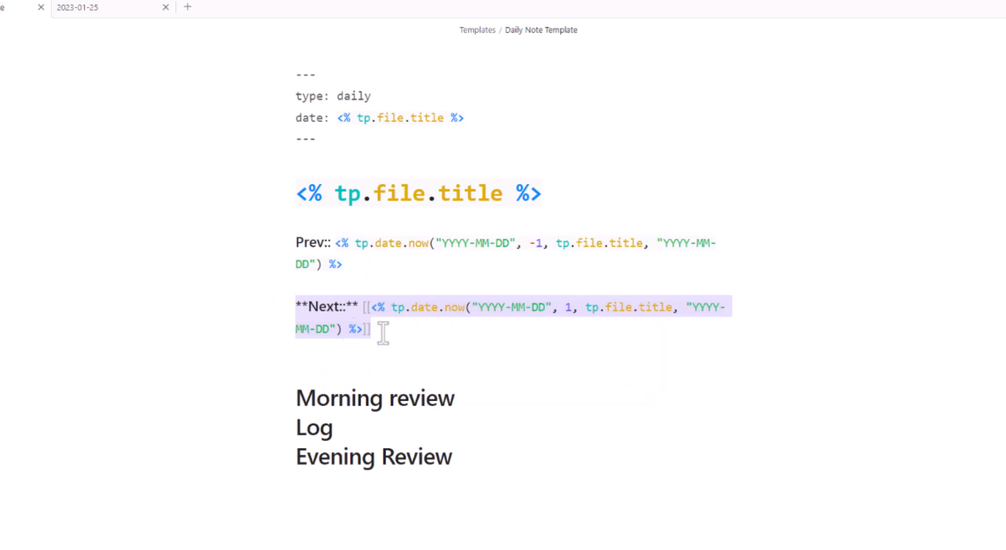
left_click(402, 332)
key("Return")
key("Return")
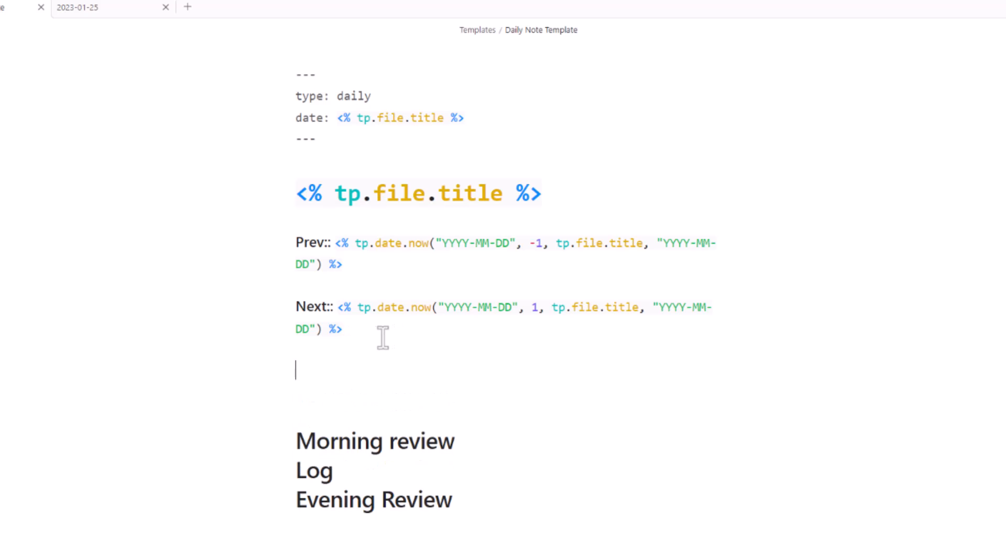
key("ctrl+v")
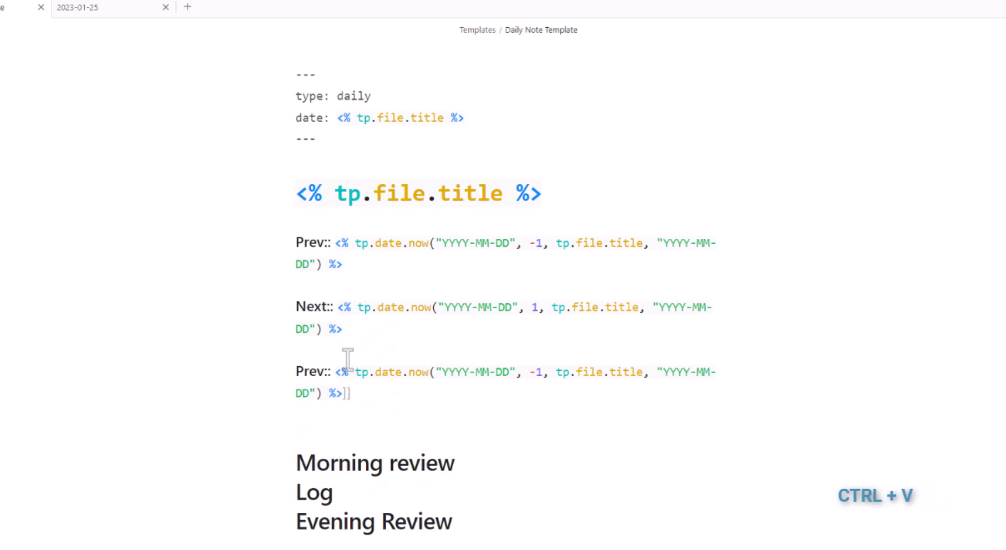
double_click(315, 373)
type("Parent")
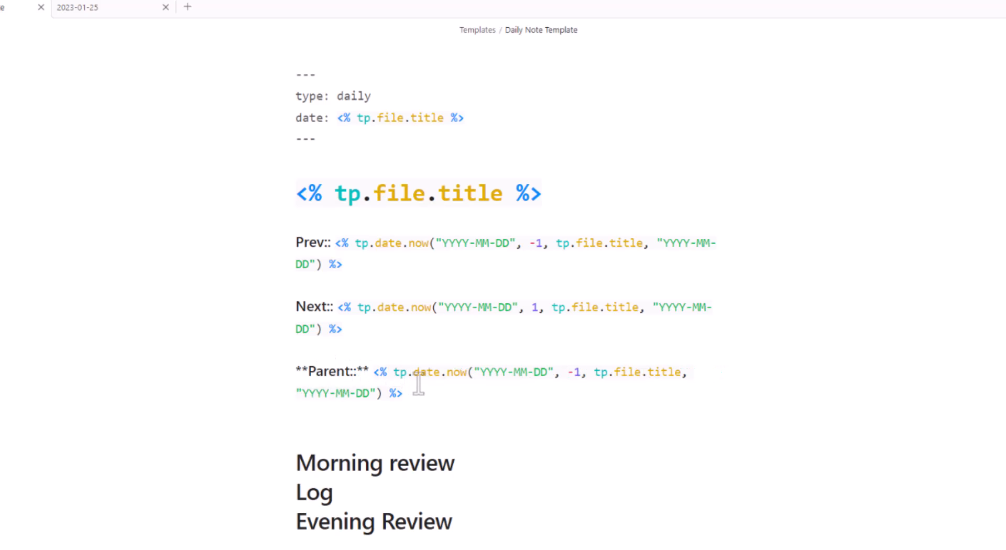
- Set the day offset in the Parent link's Templater expression to 0
double_click(583, 372)
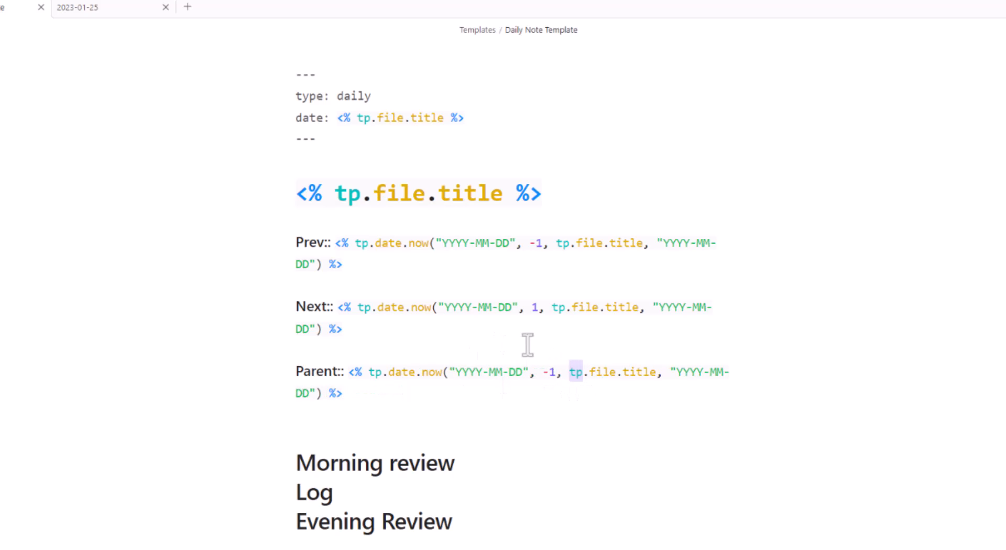
double_click(555, 373)
key("BackSpace")
key("BackSpace")
type("0")
left_click(629, 386)
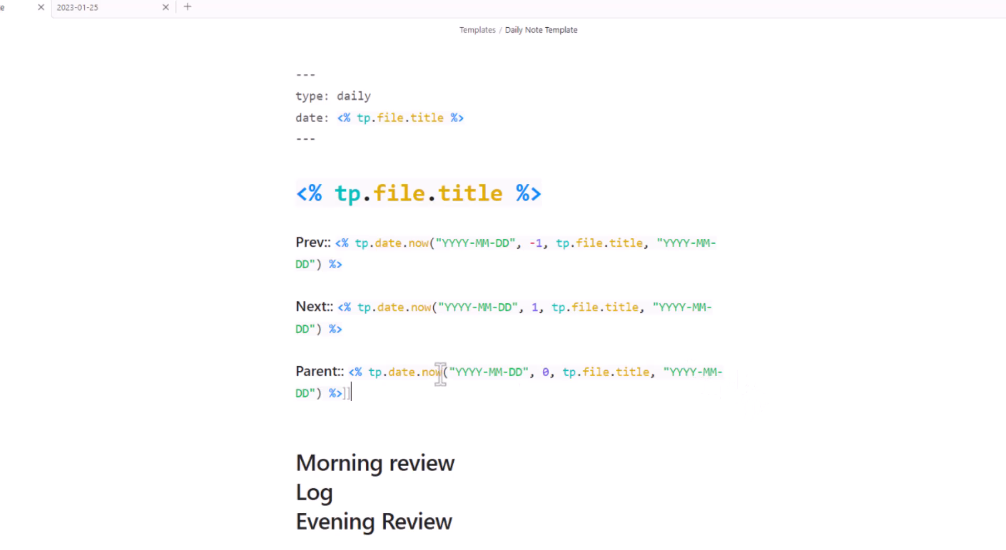
- Shorten the Parent expression's output date format to "YYYY-MM" so that it points to the monthly note
left_click(425, 426)
left_click(516, 252)
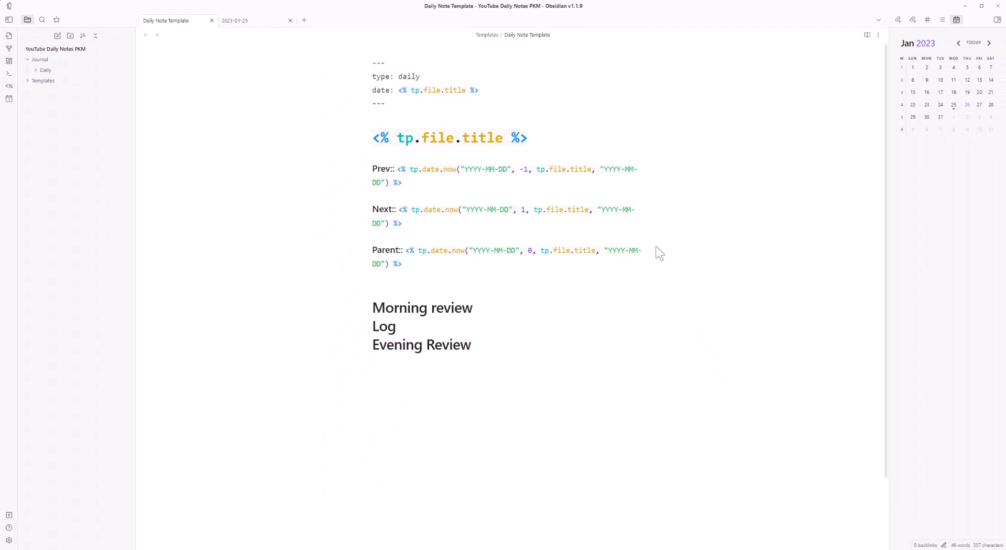
key("BackSpace")
key("BackSpace")
key("BackSpace")
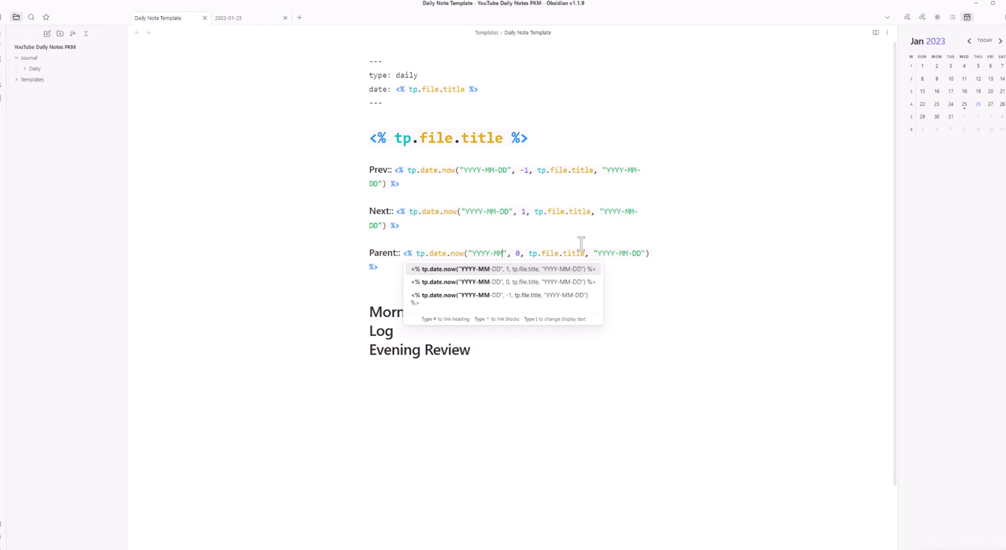
key("Escape")
- Examine the parts of the Parent expression (function, output format, offset, file title and its format) and compare them with the Prev and Next lines
left_click_drag(424, 253, 465, 252)
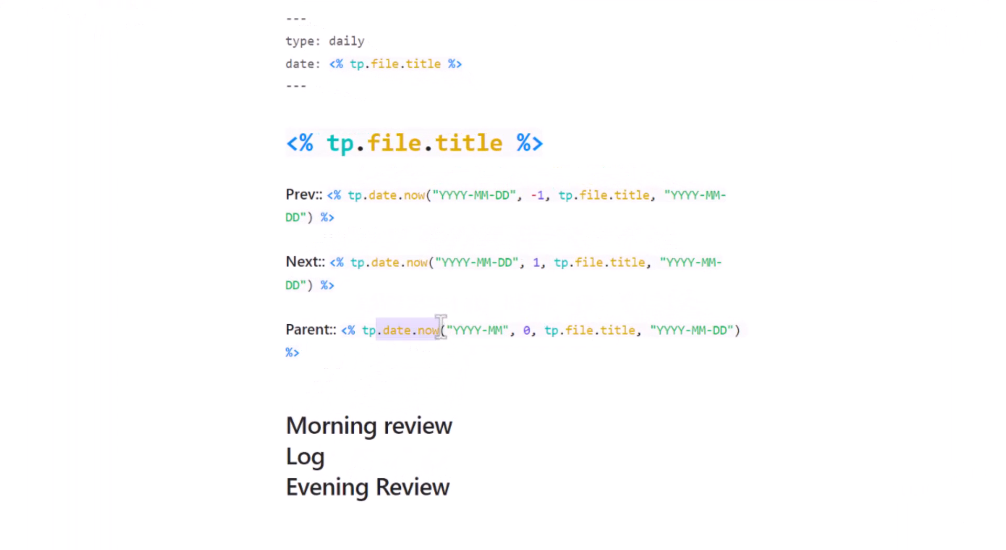
left_click_drag(447, 331, 516, 331)
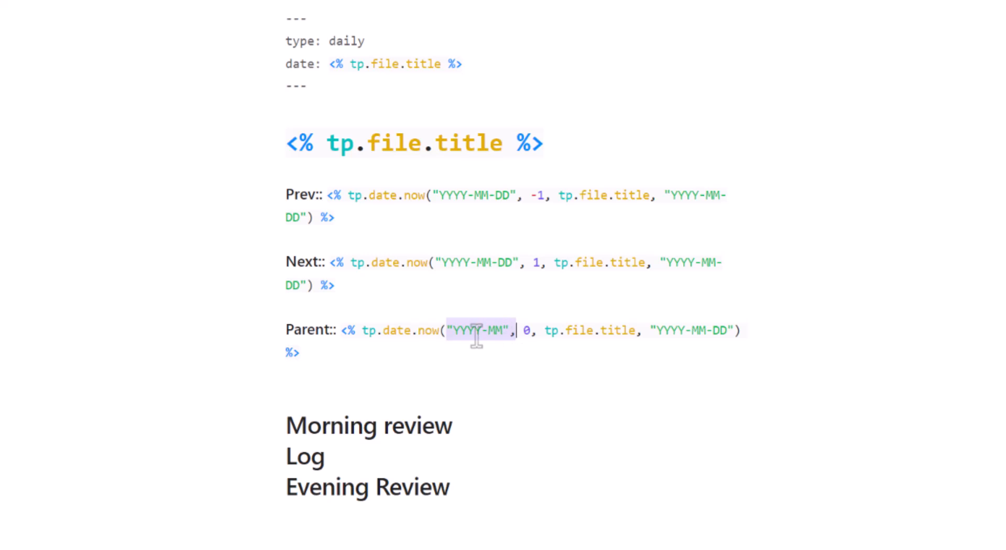
double_click(527, 332)
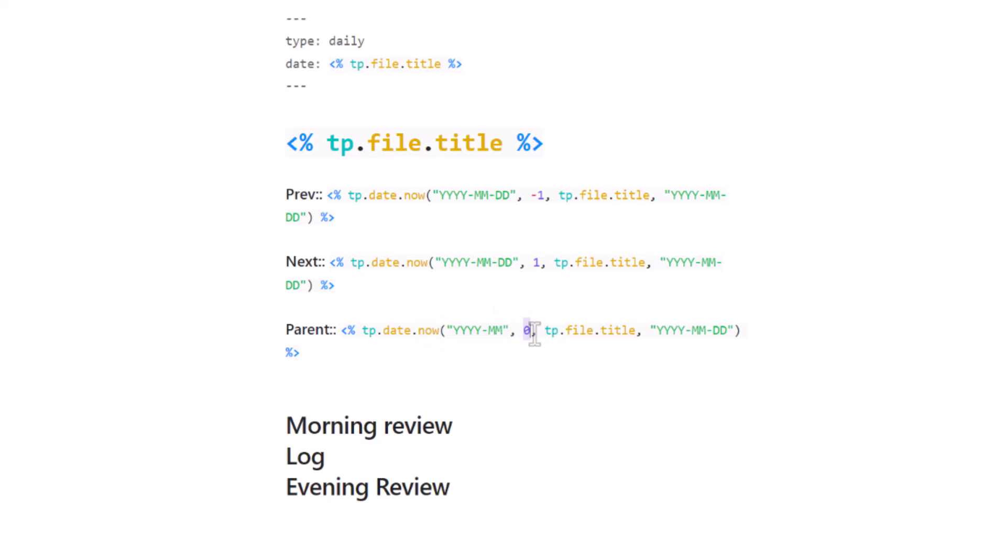
left_click_drag(546, 334, 693, 334)
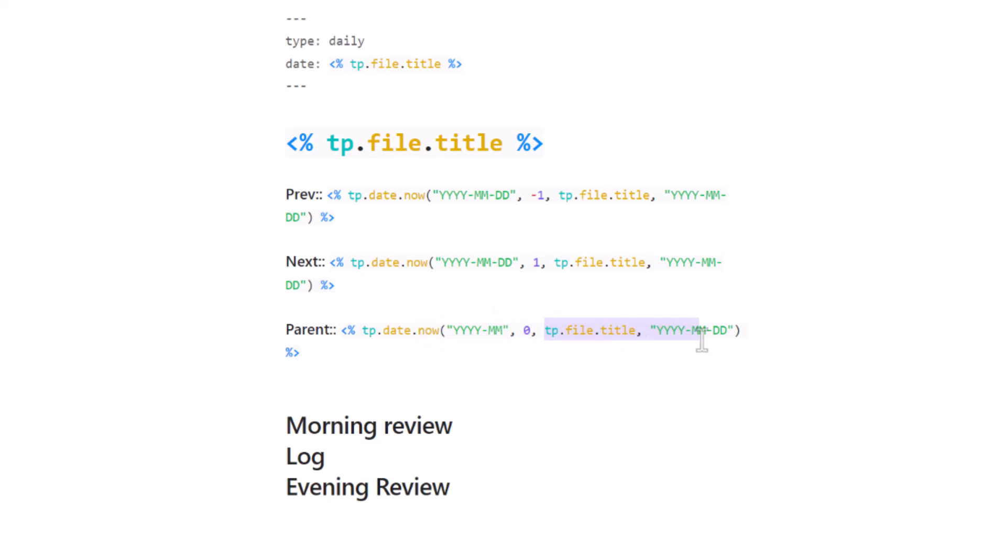
left_click_drag(701, 336, 736, 338)
left_click(543, 341)
left_click_drag(370, 334, 429, 337)
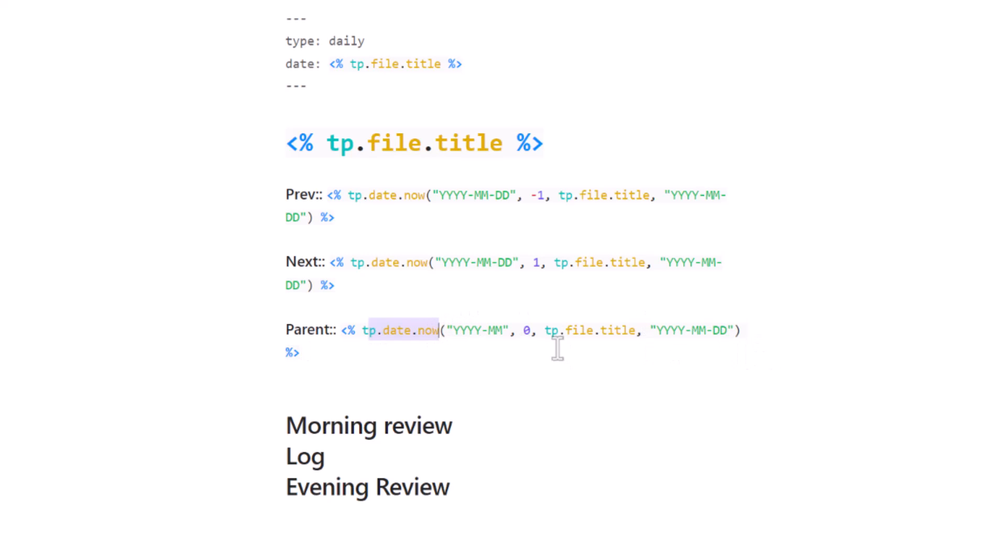
left_click(747, 331)
key("Right")
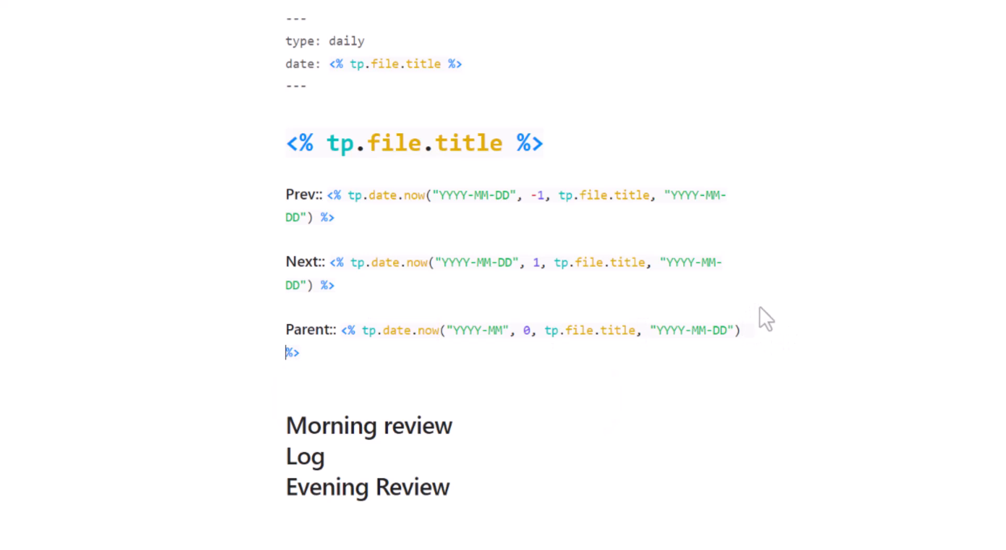
left_click(311, 351)
triple_click(373, 195)
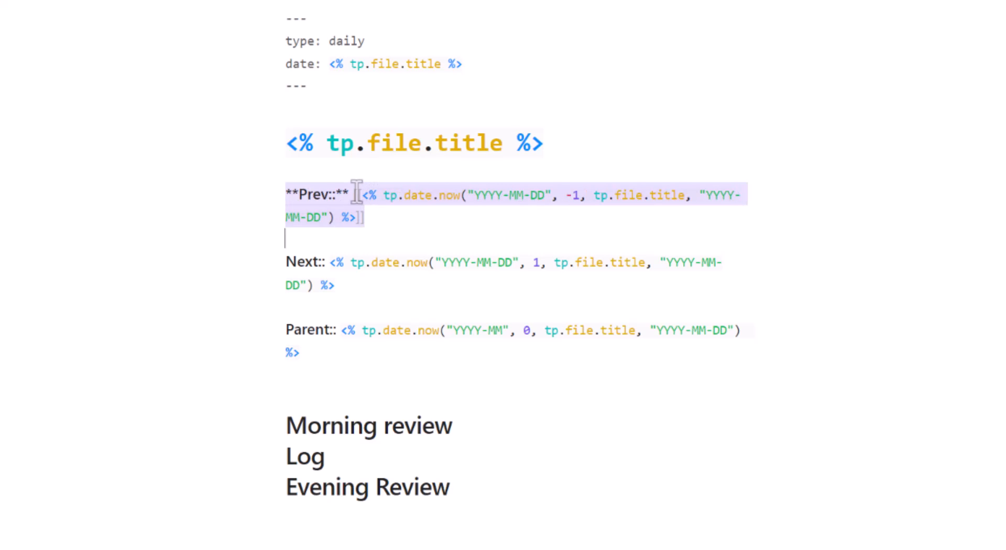
triple_click(377, 261)
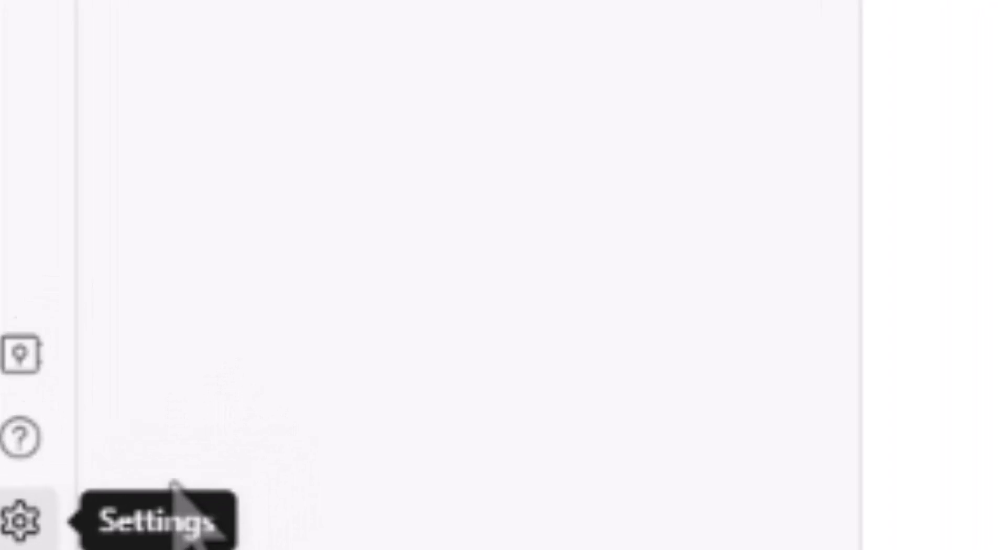
- Set the editor's default editing mode to Source mode in the settings and return to the template
left_click(20, 521)
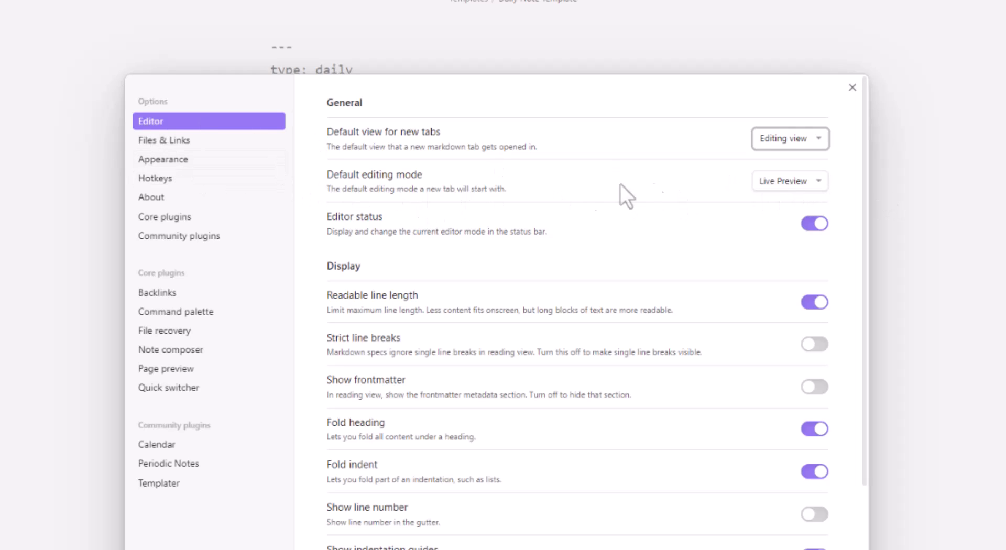
left_click(774, 182)
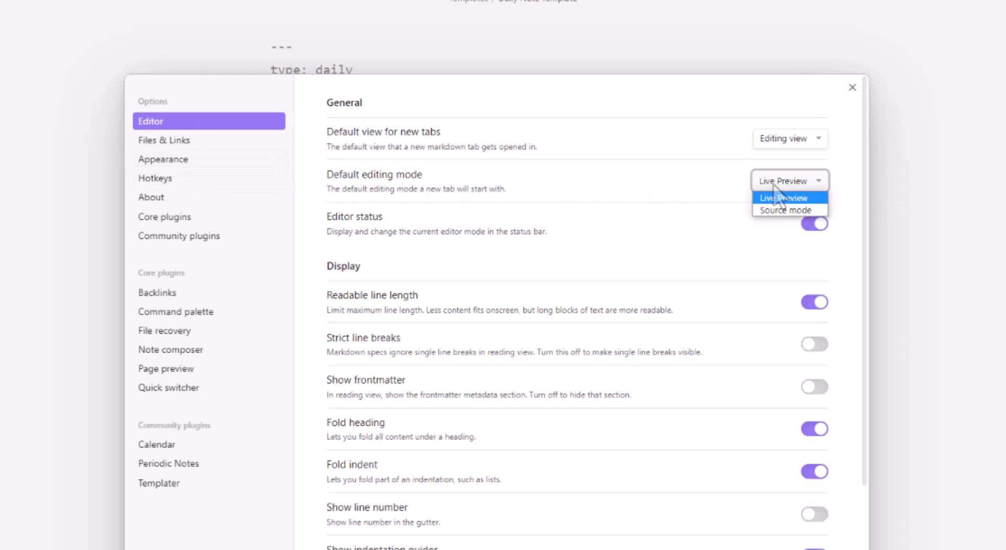
left_click(807, 210)
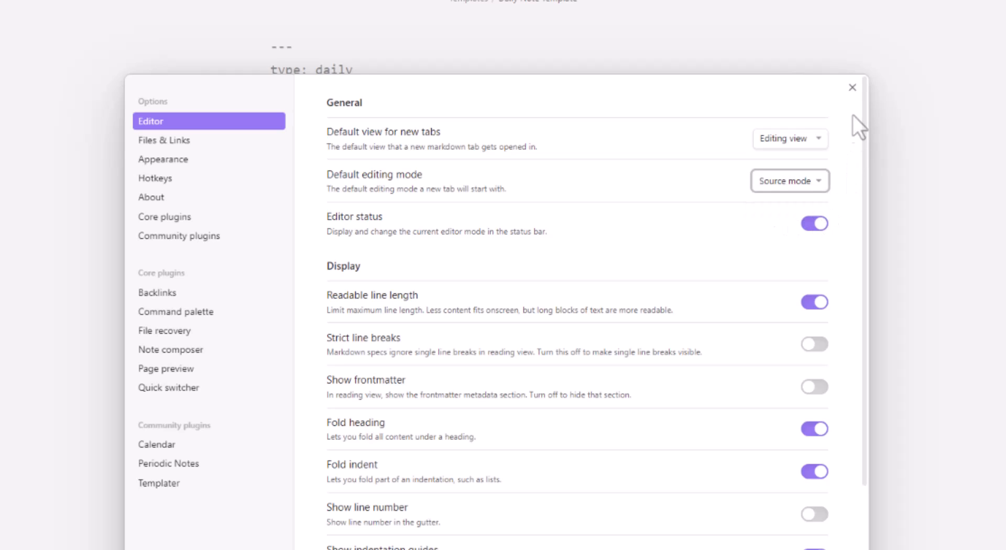
left_click(852, 88)
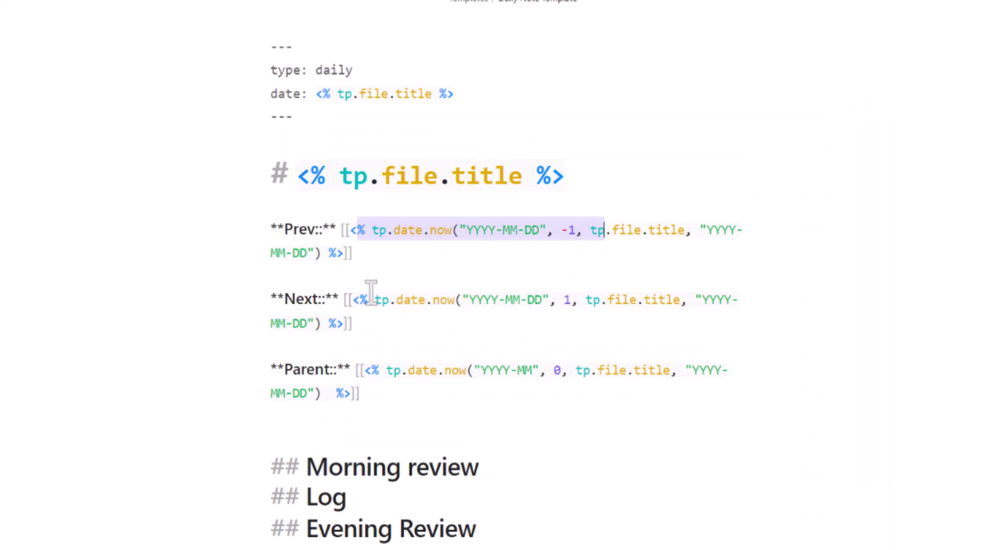
- Duplicate the Parent field's link expression after itself, separating the two links with a comma
left_click_drag(356, 370, 535, 371)
left_click(413, 395)
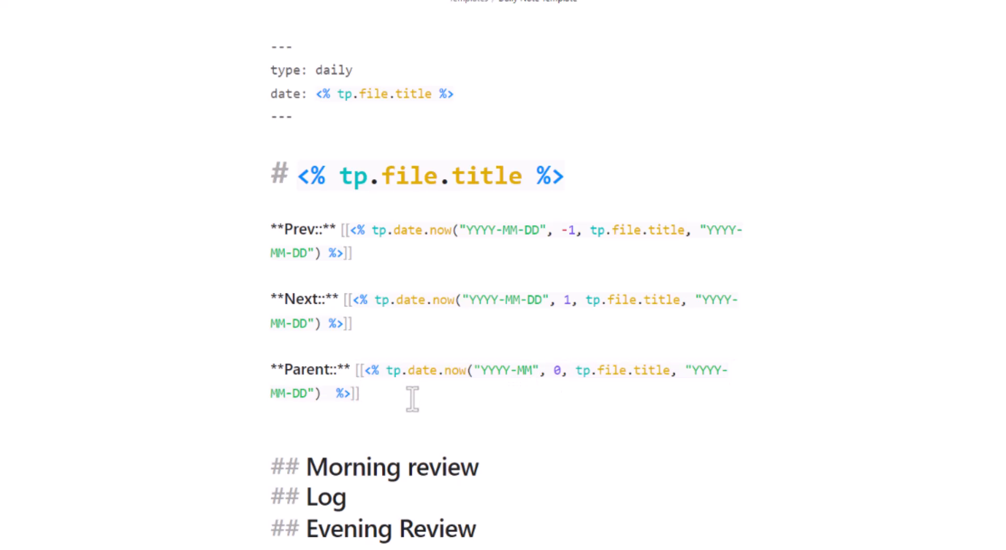
left_click_drag(372, 389, 358, 372)
key("ctrl+c")
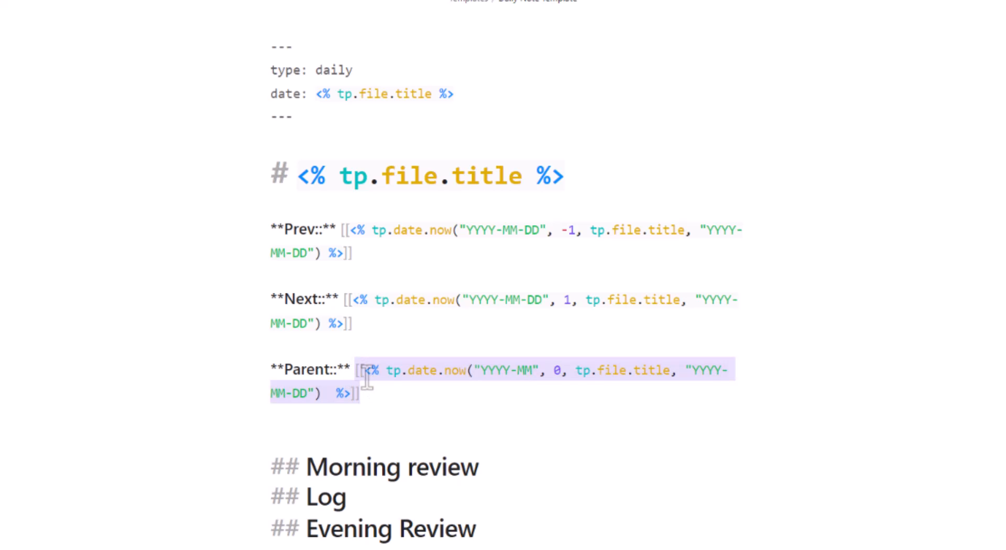
left_click(385, 398)
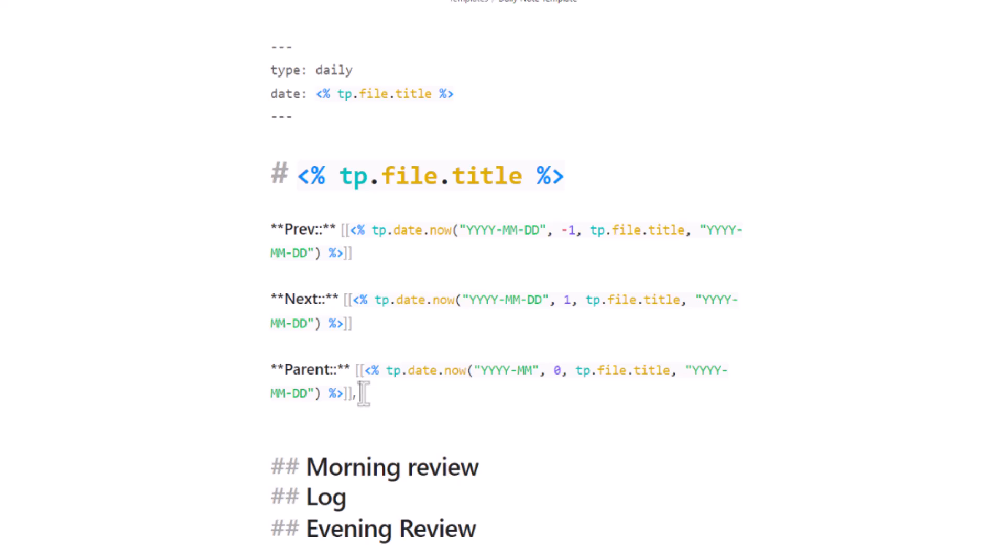
type(",")
key("ctrl+v")
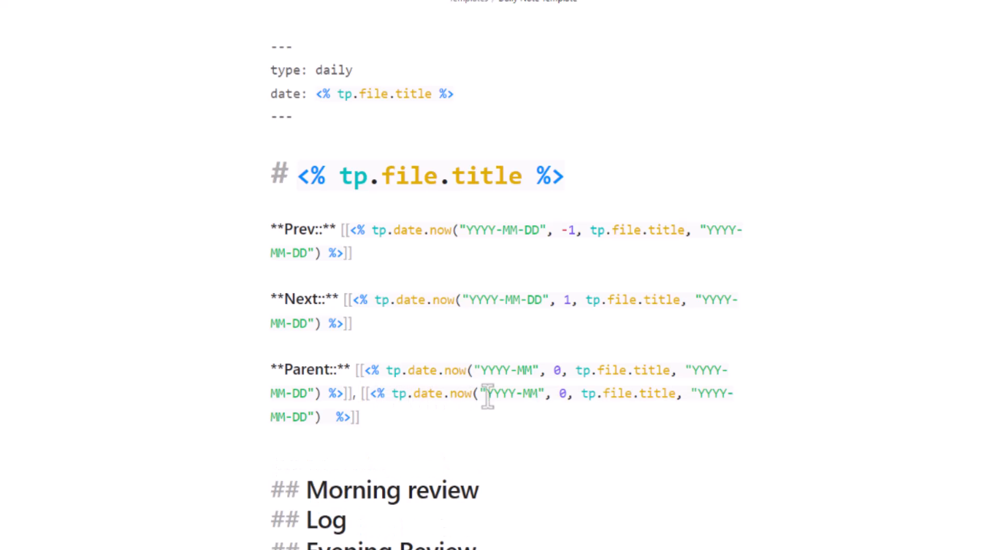
- Change the output format of the second Parent link to "YYYY-[W]ww" so that it points to the weekly note
double_click(530, 394)
type("[W")
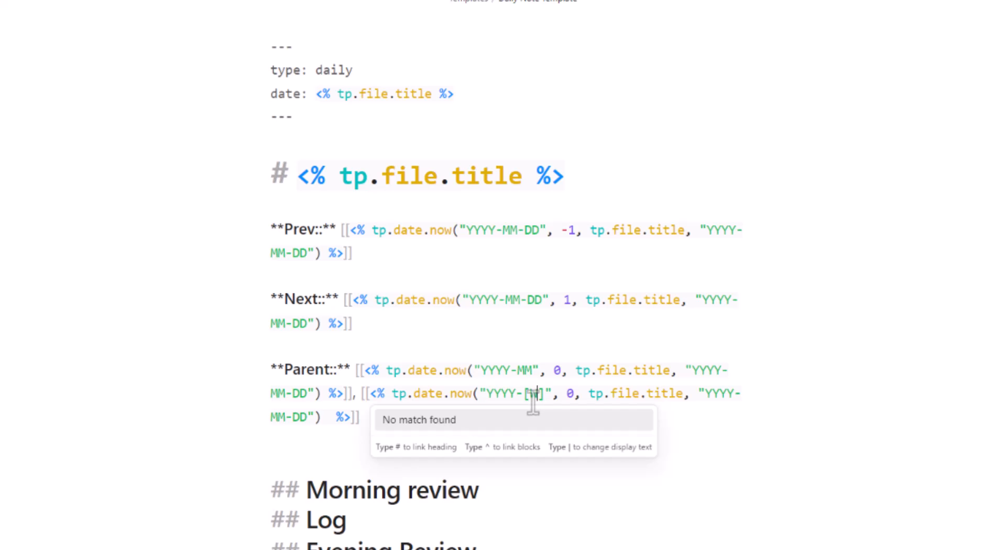
key("Right")
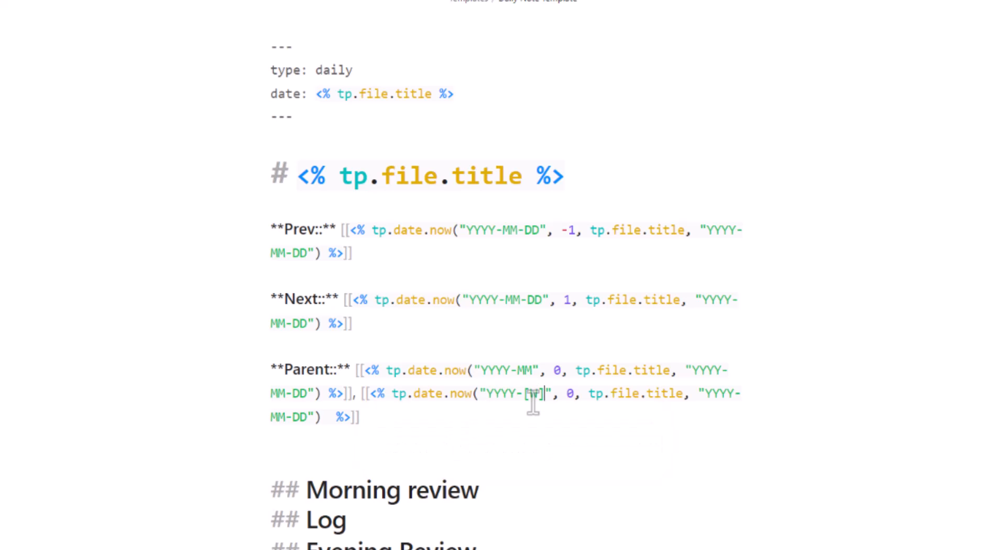
type("ww")
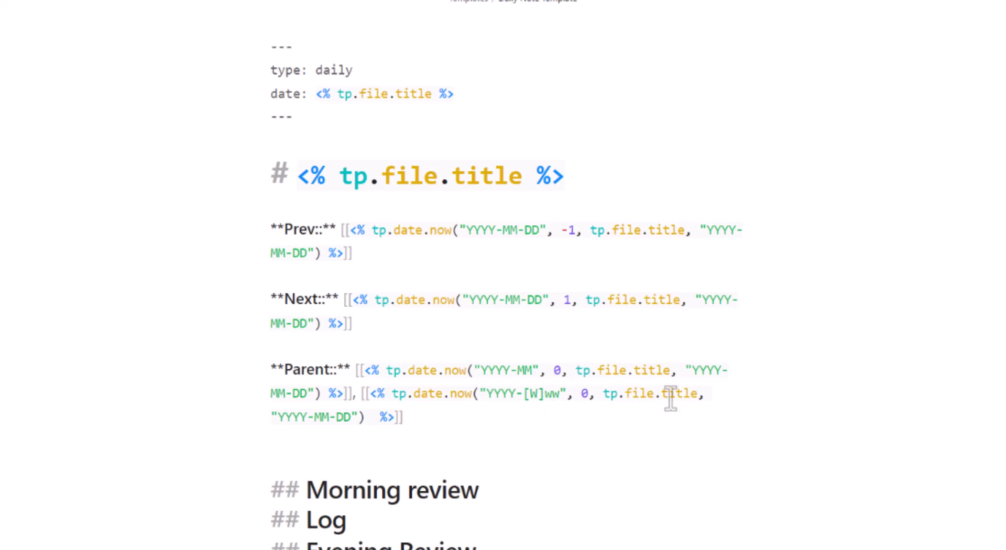
left_click(577, 426)
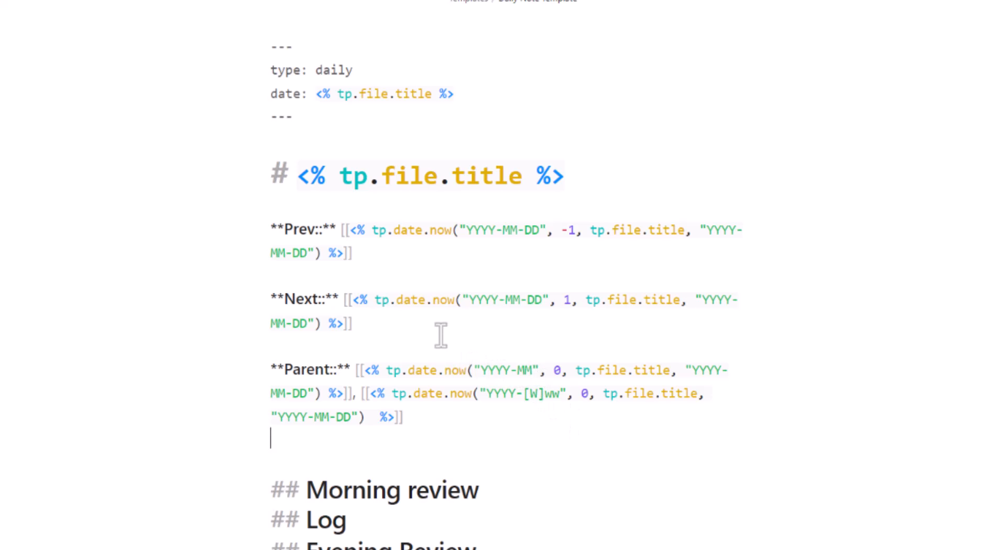
- Delete the existing daily note 2023-01-25 and confirm the deletion
right_click(249, 30)
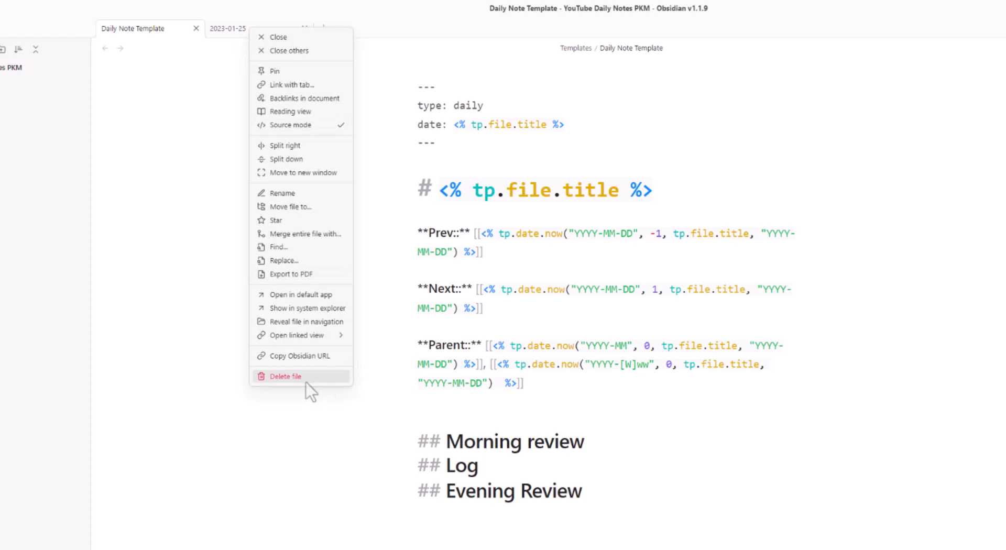
left_click(305, 378)
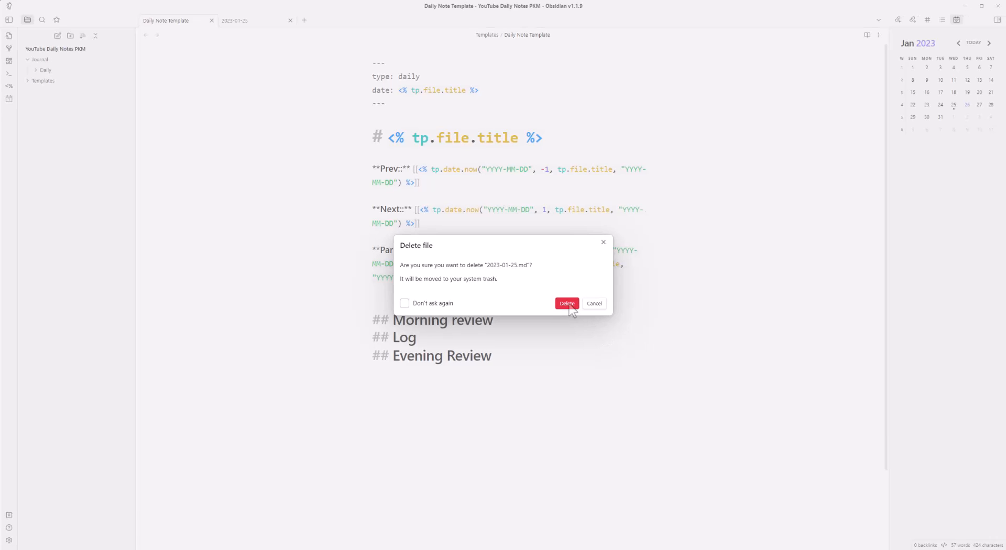
left_click(567, 304)
- Create the daily note for 2023-01-25 again from the calendar and confirm its creation
left_click(954, 105)
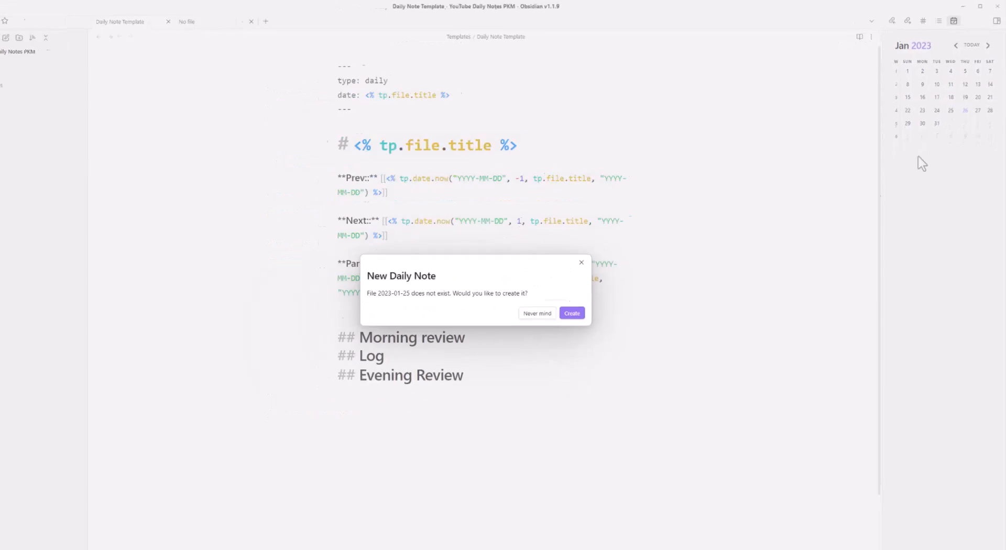
left_click(559, 322)
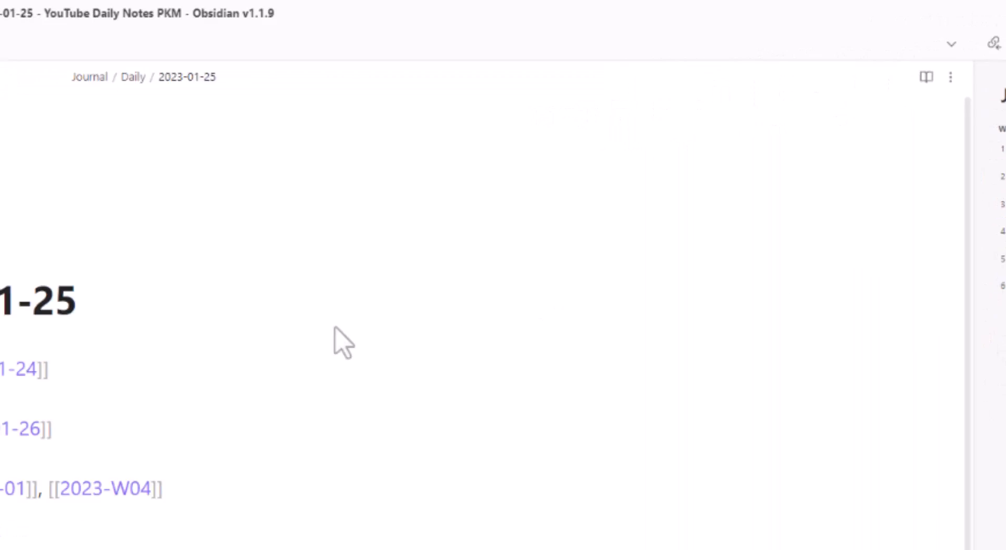
- Enable Weekly Notes in the Periodic Notes settings, check its format field, and return to the note
left_click(38, 508)
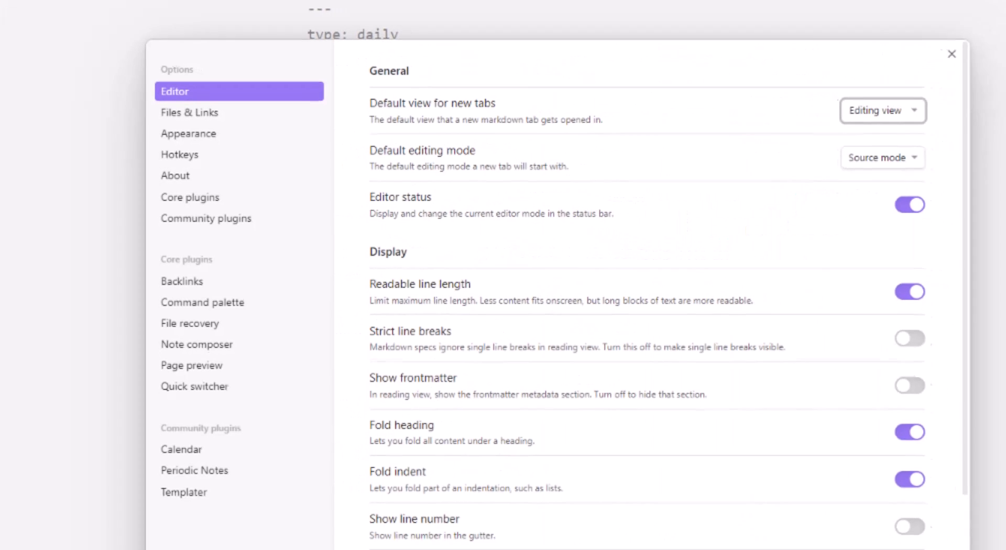
left_click(209, 454)
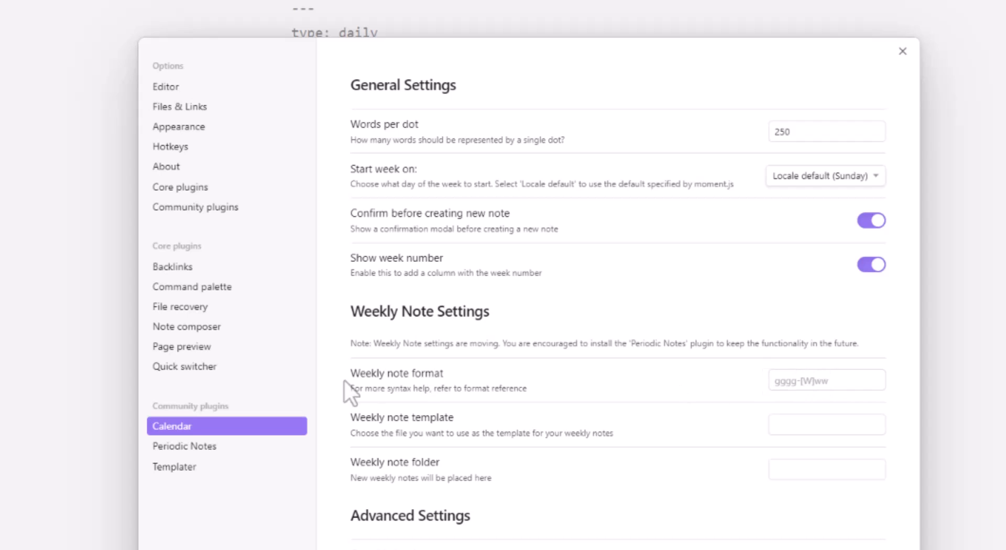
left_click(193, 449)
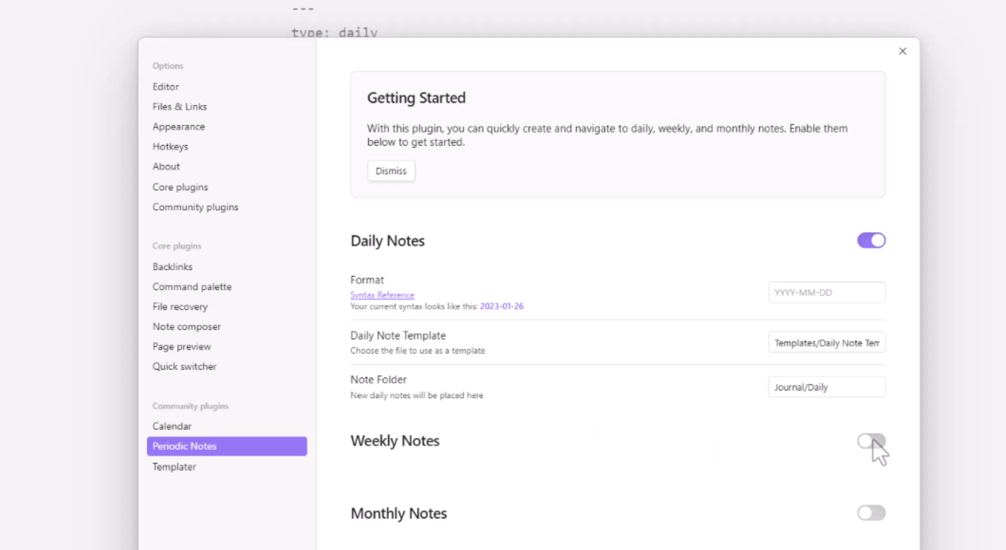
left_click(872, 442)
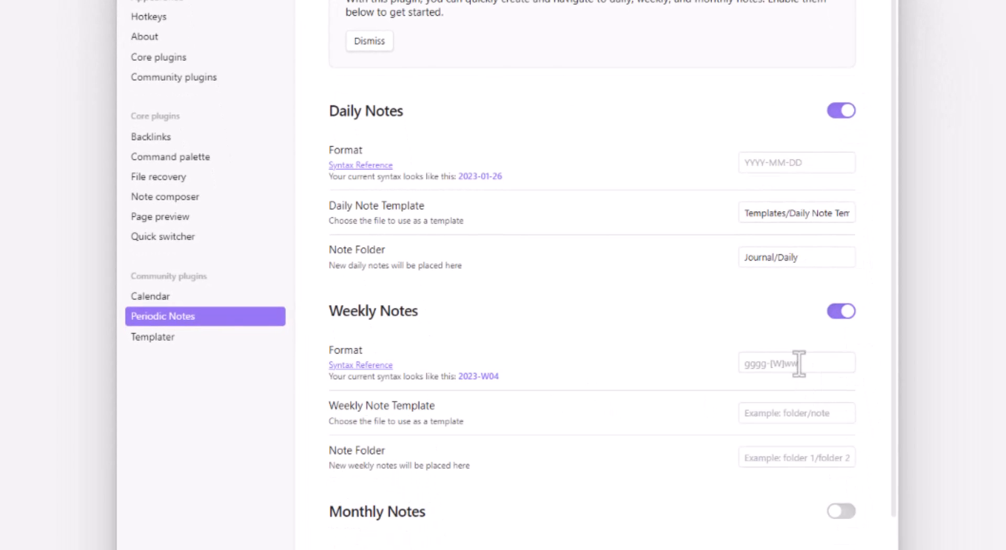
left_click(798, 364)
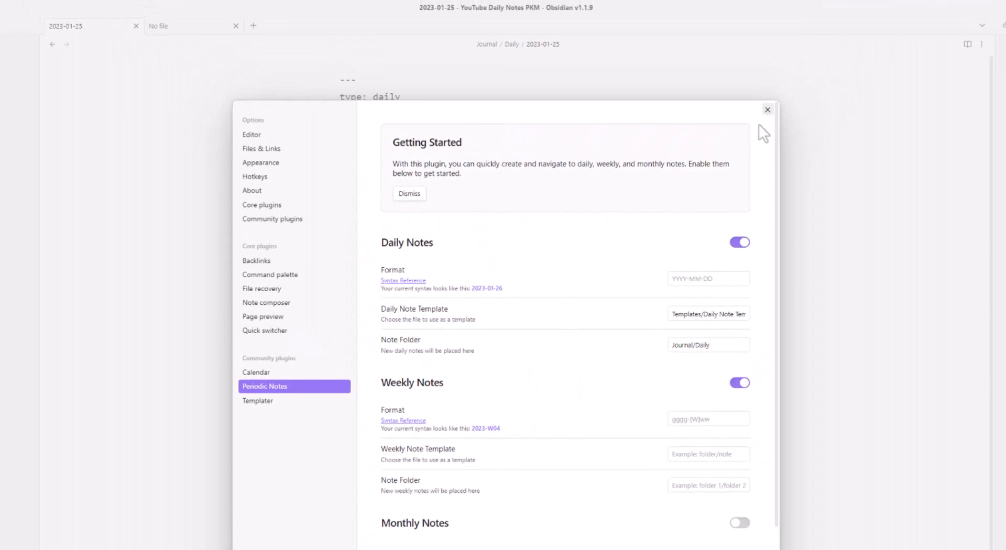
left_click(768, 110)
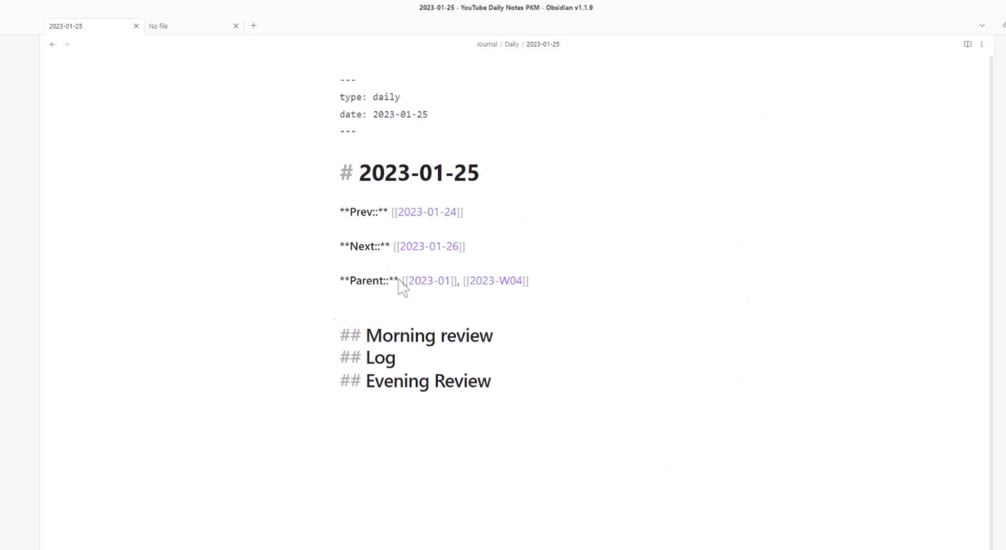
- Show the 2023-01-25 note in reading view and follow its Next link to open a 2023-01-26 note
left_click(968, 44)
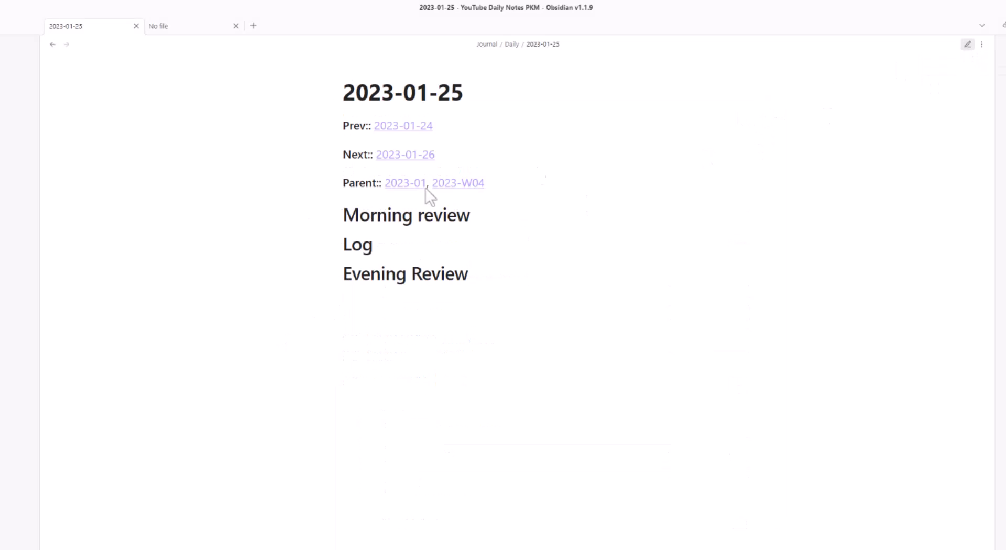
left_click(394, 155)
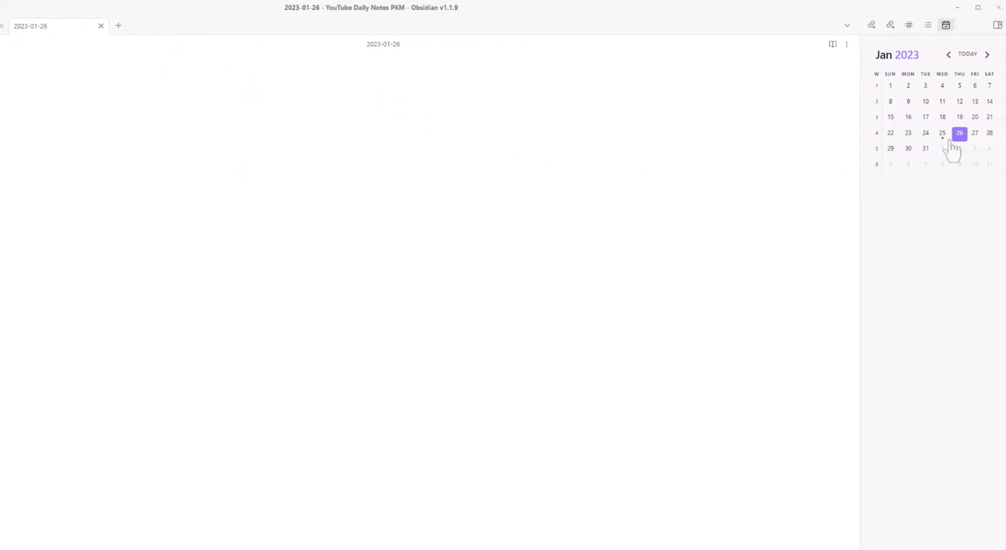
left_click(940, 134)
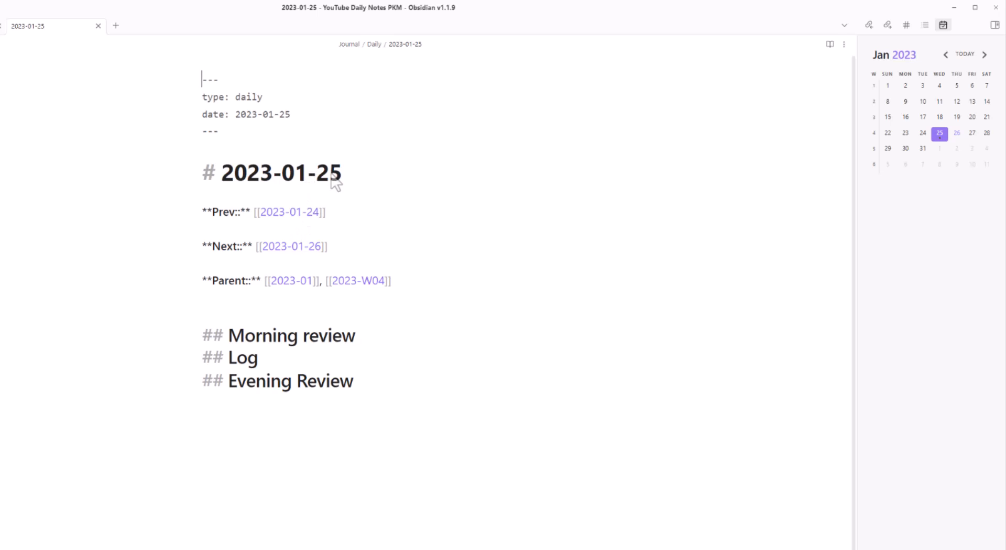
key("ctrl+e")
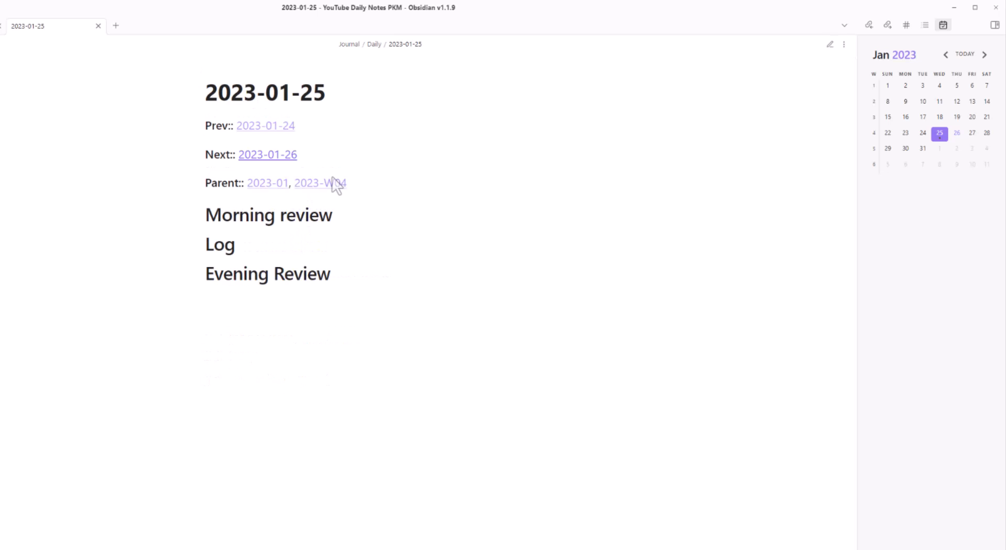
left_click(260, 158)
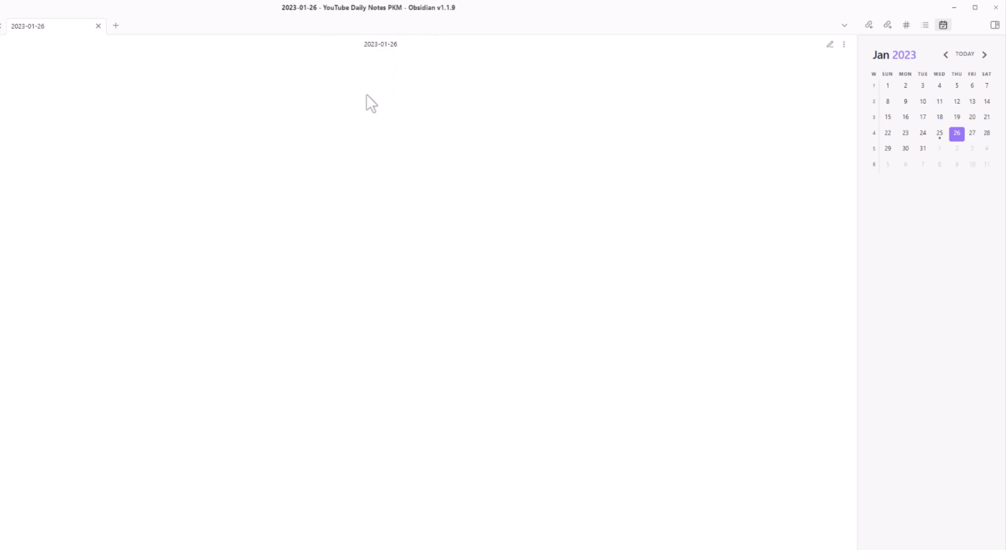
- Try to insert the Daily Note Template into the empty 2023-01-26 note with Templater
key("ctrl+p")
type("tem")
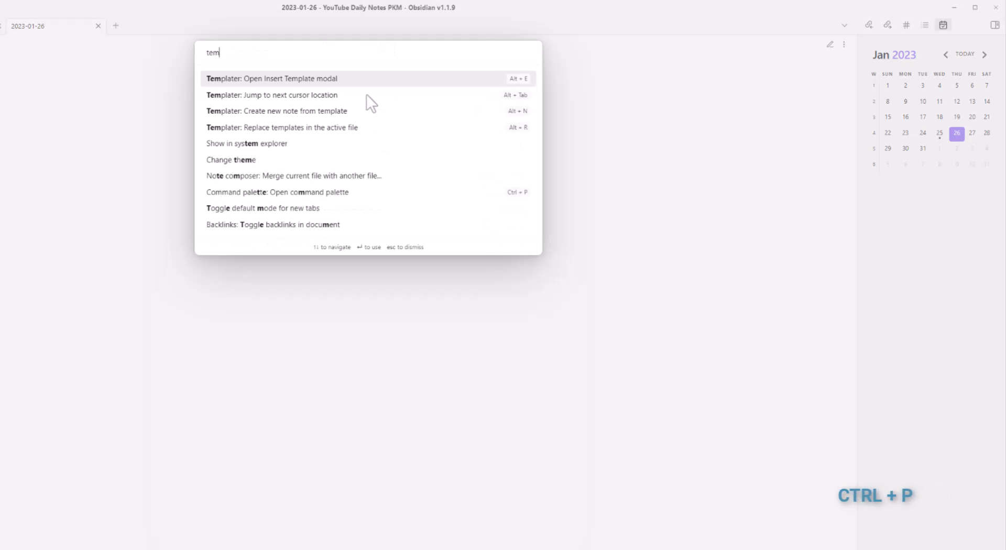
type("pl")
key("Return")
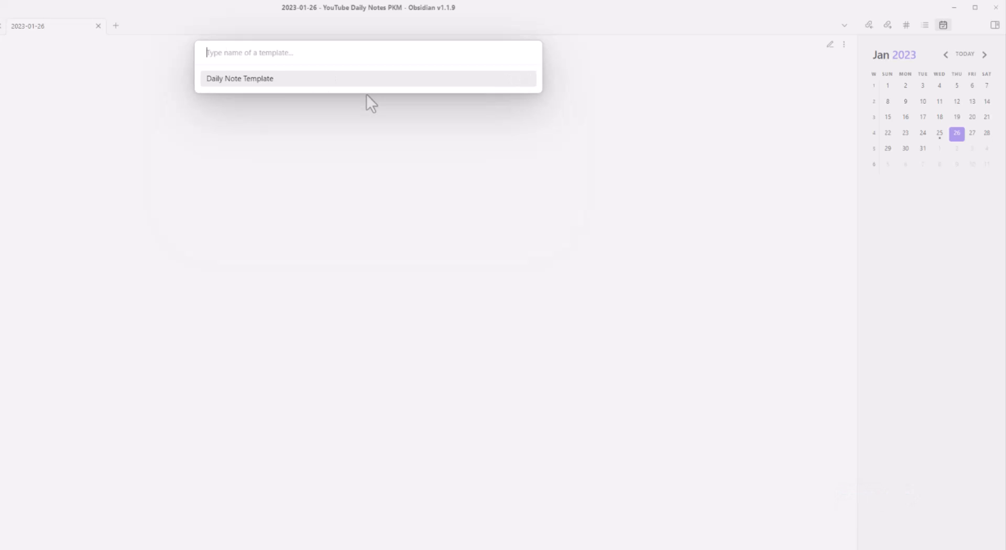
key("Return")
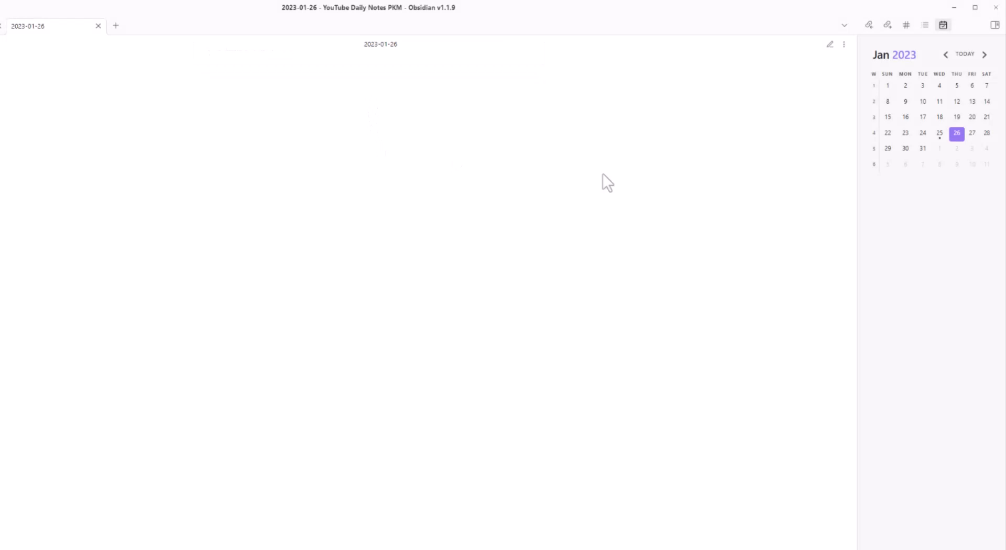
left_click(161, 25)
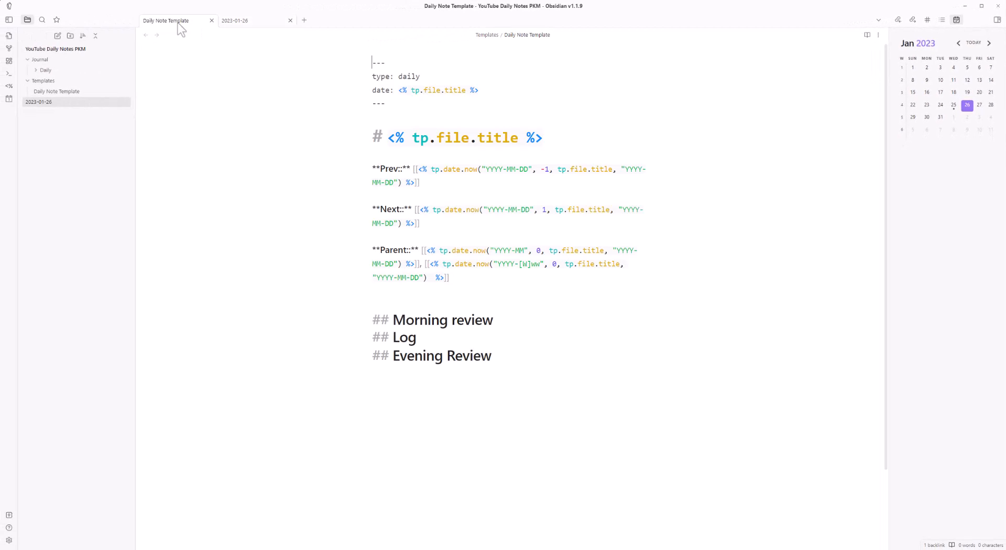
key("ctrl+Tab")
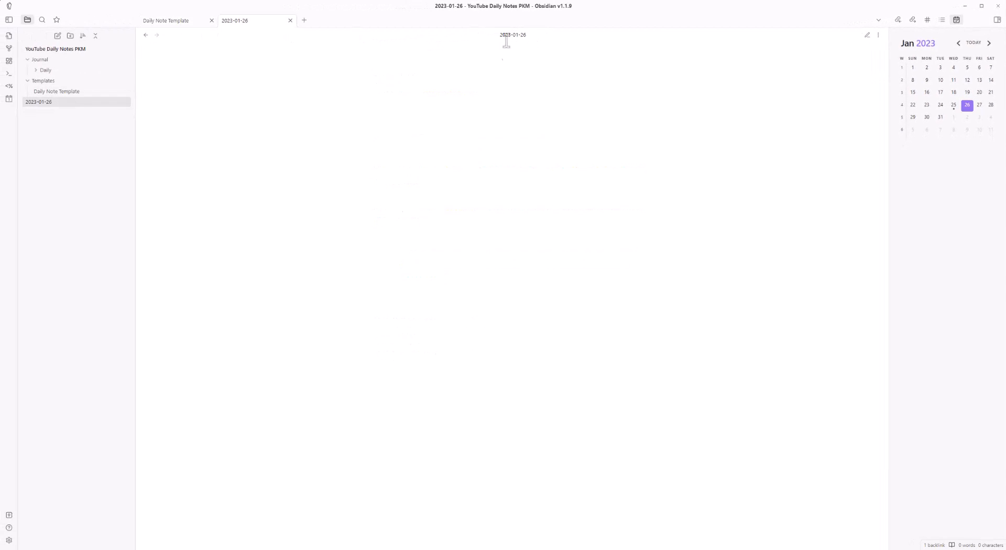
key("ctrl+p")
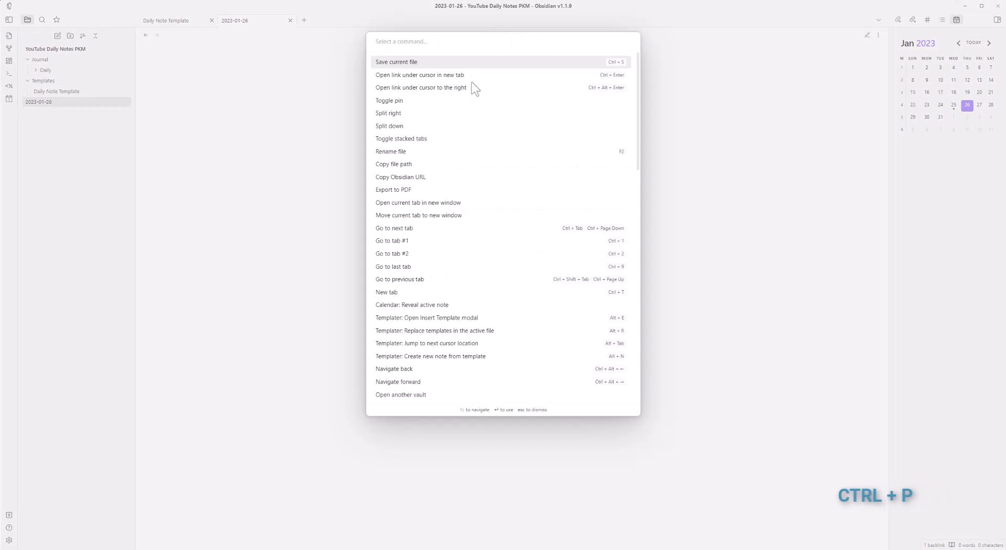
type("tem")
key("Return")
left_click(429, 63)
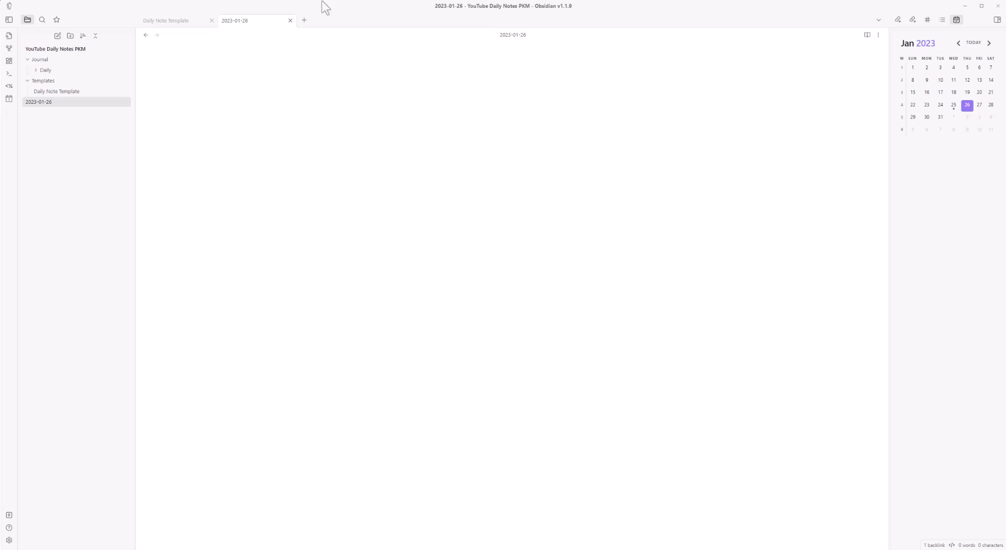
- Delete the empty 2023-01-26 note and confirm the deletion
right_click(239, 21)
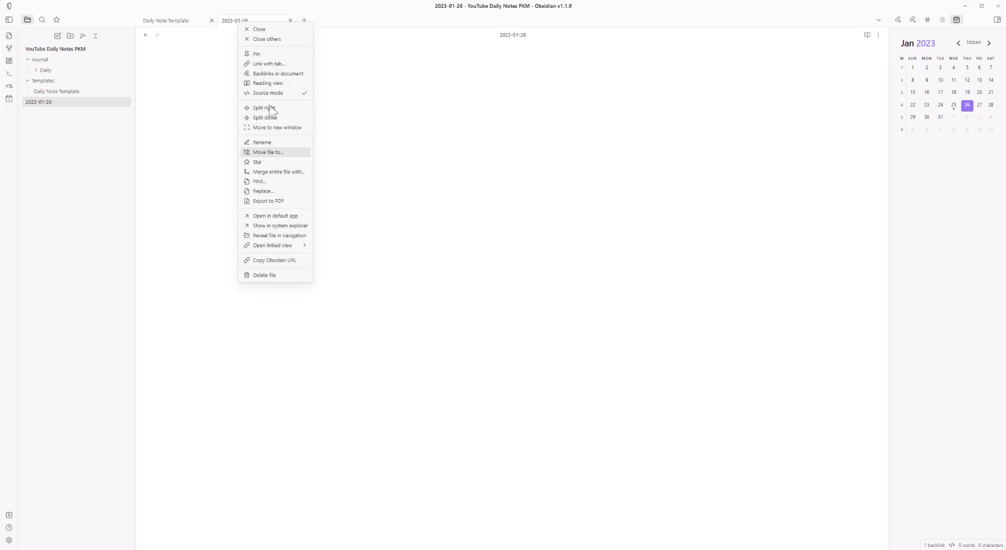
left_click(260, 275)
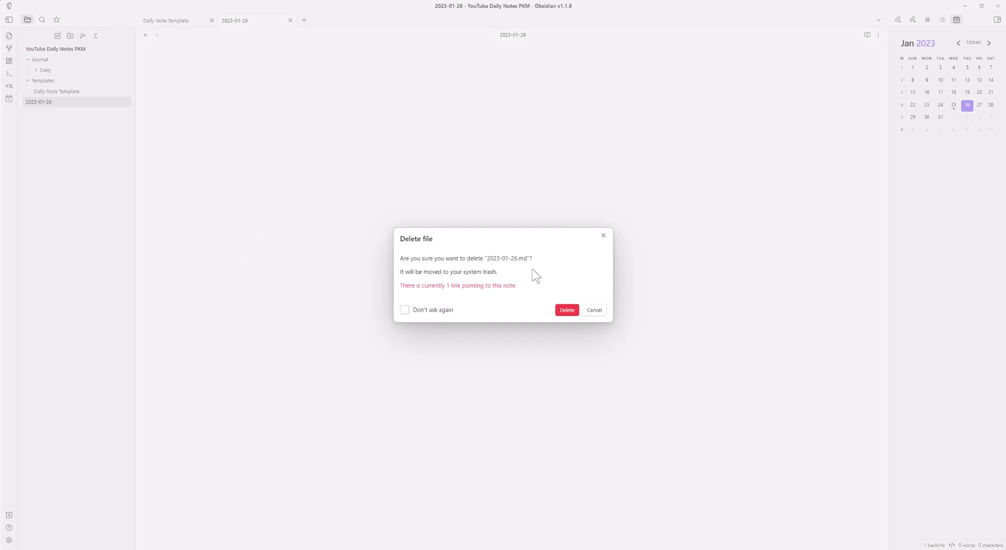
key("Return")
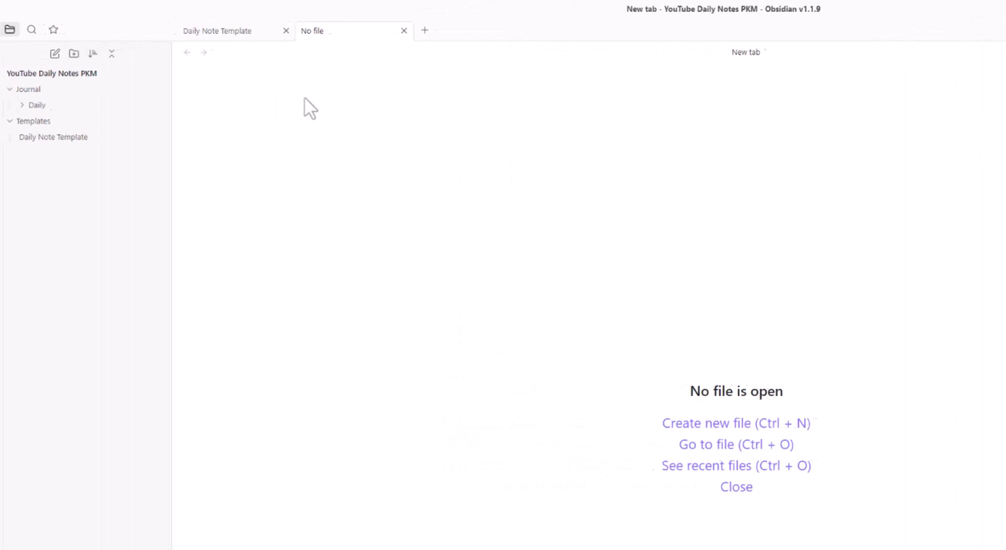
- Recreate the 2023-01-26 note through the 2023-01-25 note's Next link, insert the Daily Note Template with Templater, and show it in reading view
left_click(178, 52)
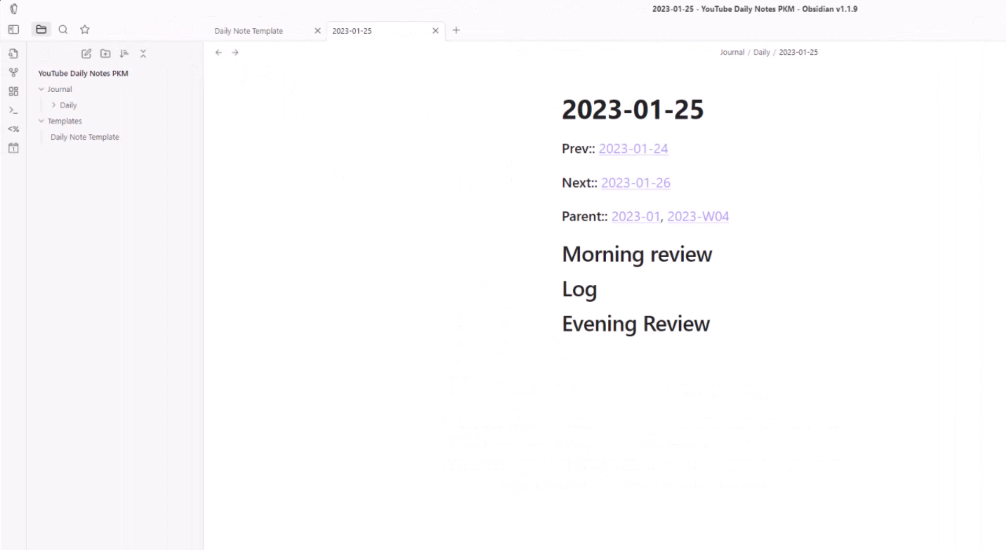
left_click(629, 184)
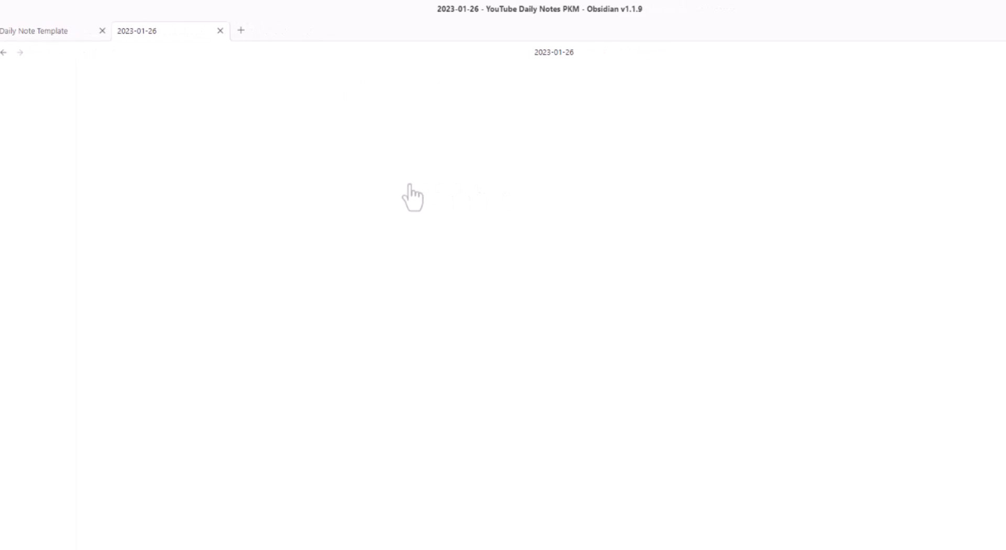
key("ctrl+p")
type("tem")
key("Return")
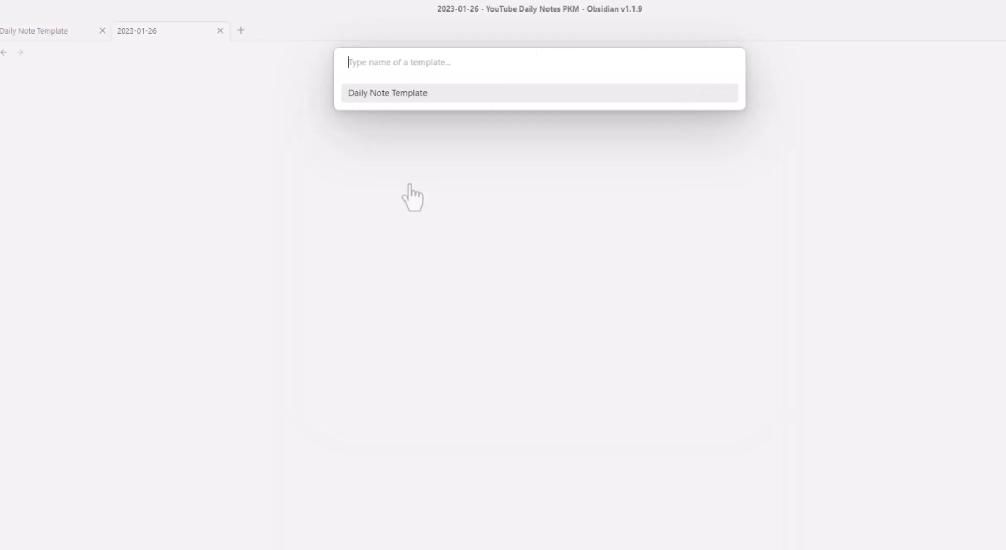
key("Return")
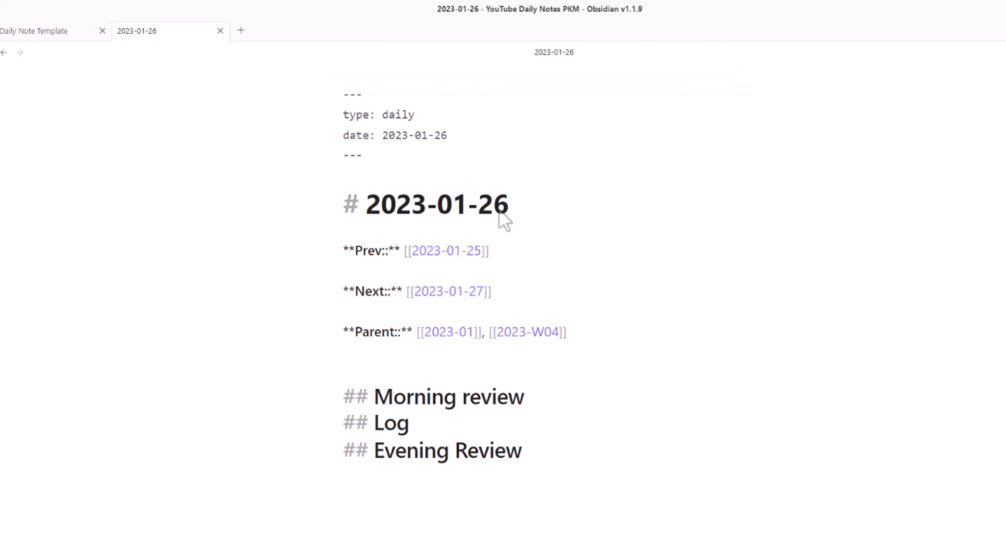
left_click(584, 256)
key("ctrl+e")
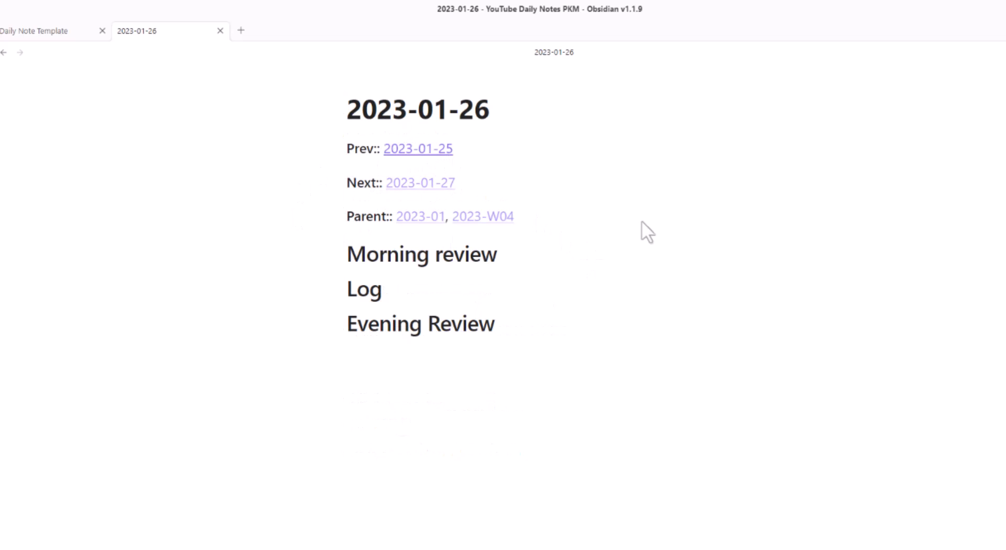
- Remove the blank lines between the Prev, Next and Parent fields in the Daily Note Template
left_click(99, 33)
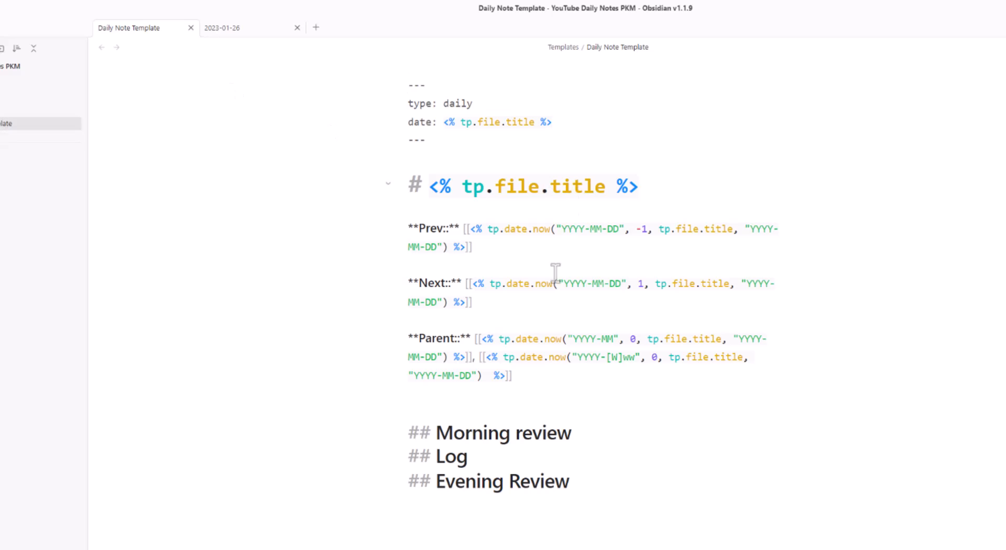
left_click(450, 265)
key("BackSpace")
left_click(426, 302)
key("BackSpace")
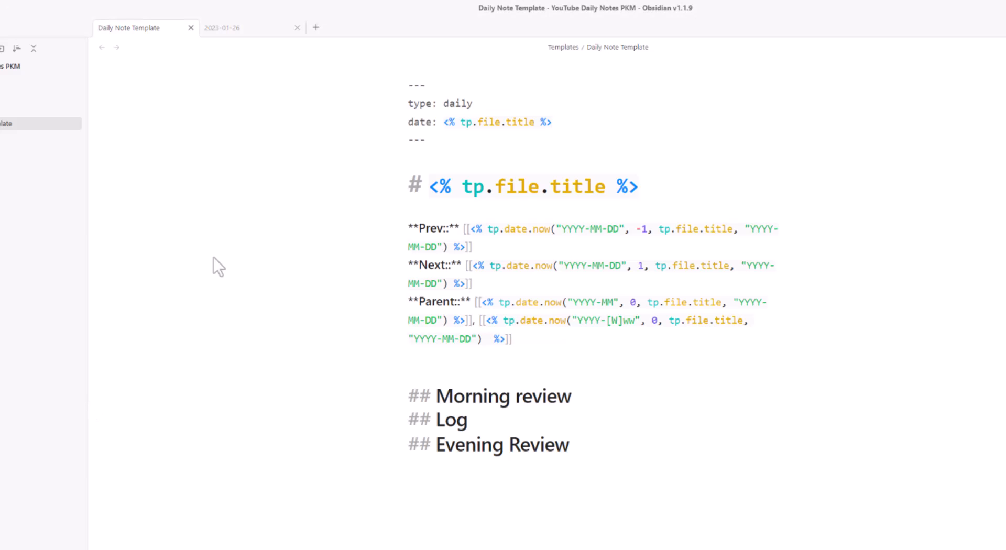
- Insert a "---" horizontal rule below the Parent field, with a blank line separating it from the links
left_click(416, 358)
type("---")
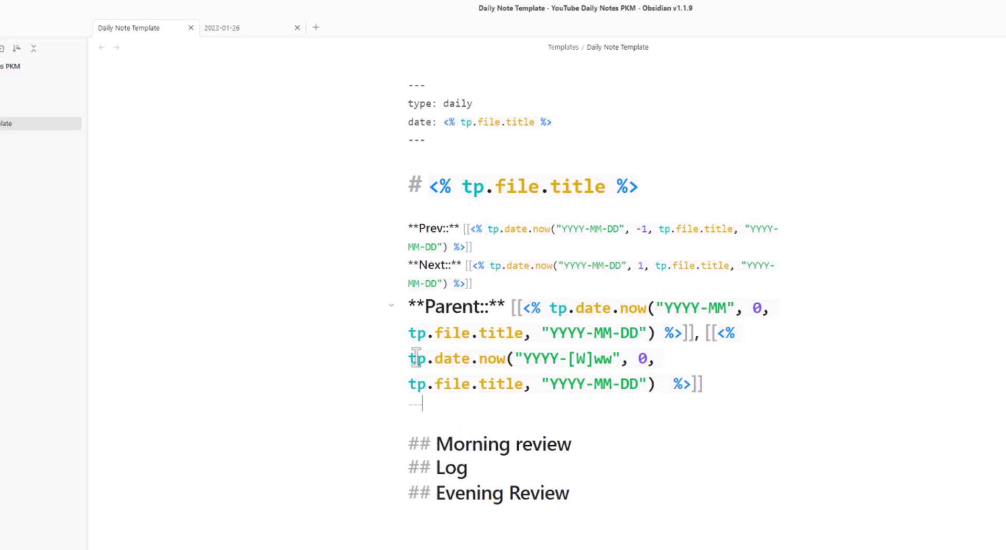
key("Return")
key("Up")
key("Up")
key("Down")
key("Return")
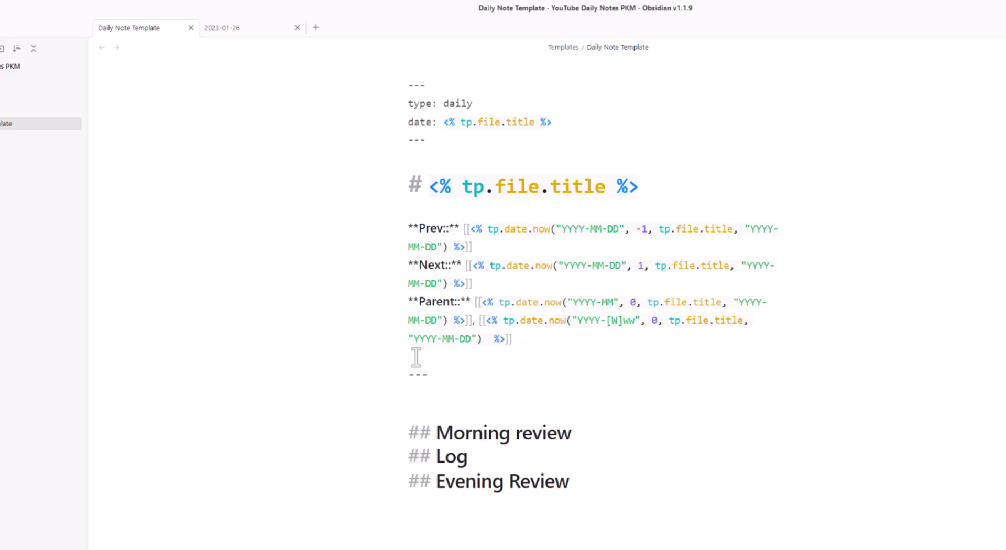
key("Down")
- Preview the template in reading view, return to editing, and add a blank line above the Morning review heading
key("ctrl+e")
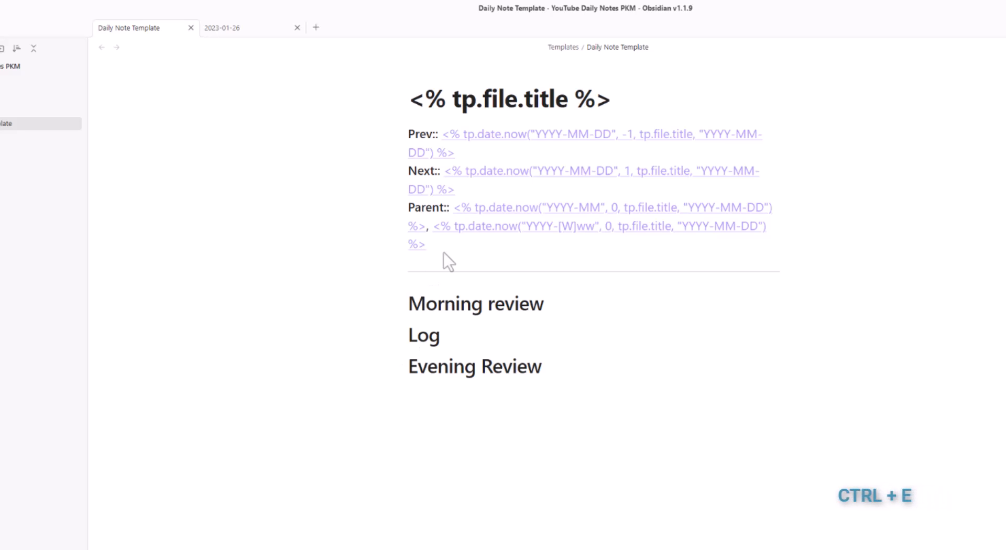
key("ctrl+e")
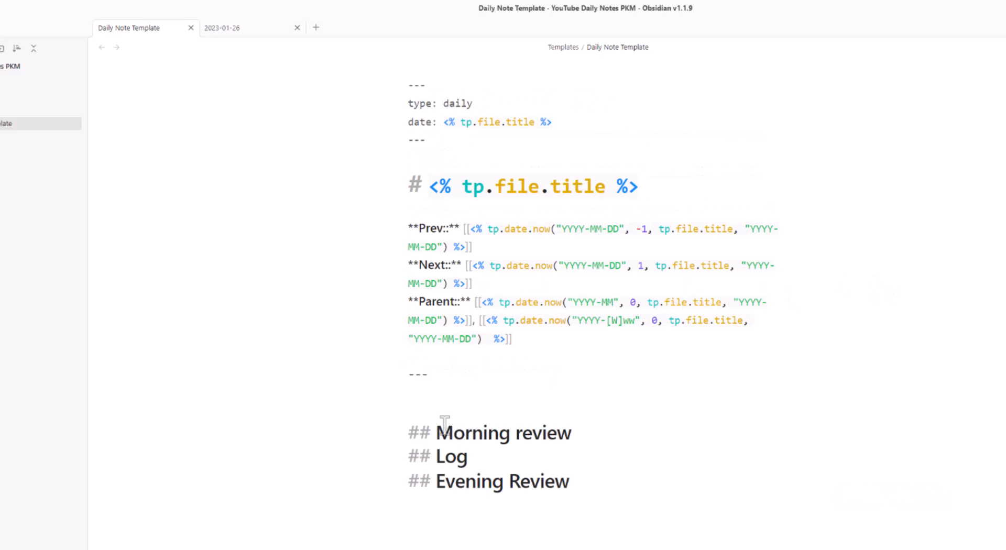
key("BackSpace")
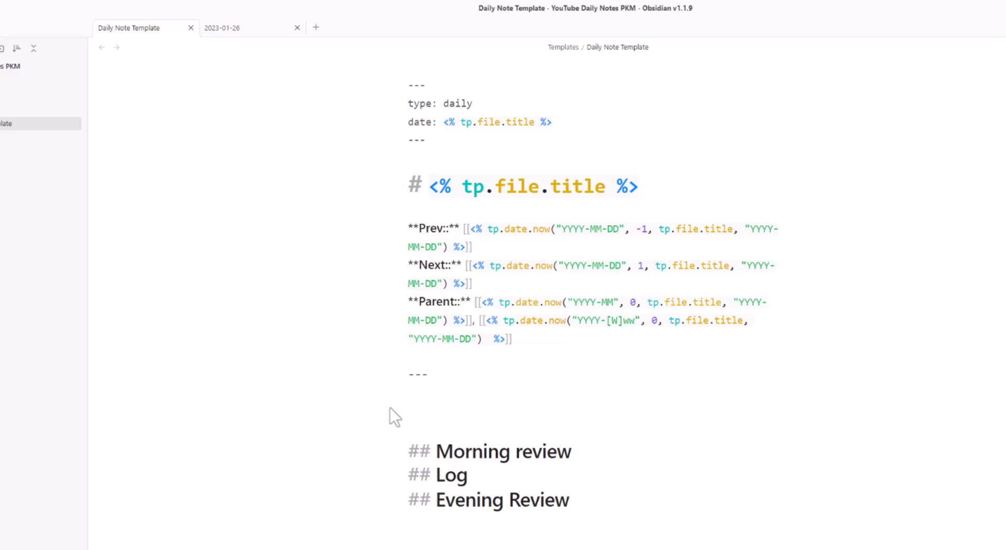
type("-")
key("ctrl+k")
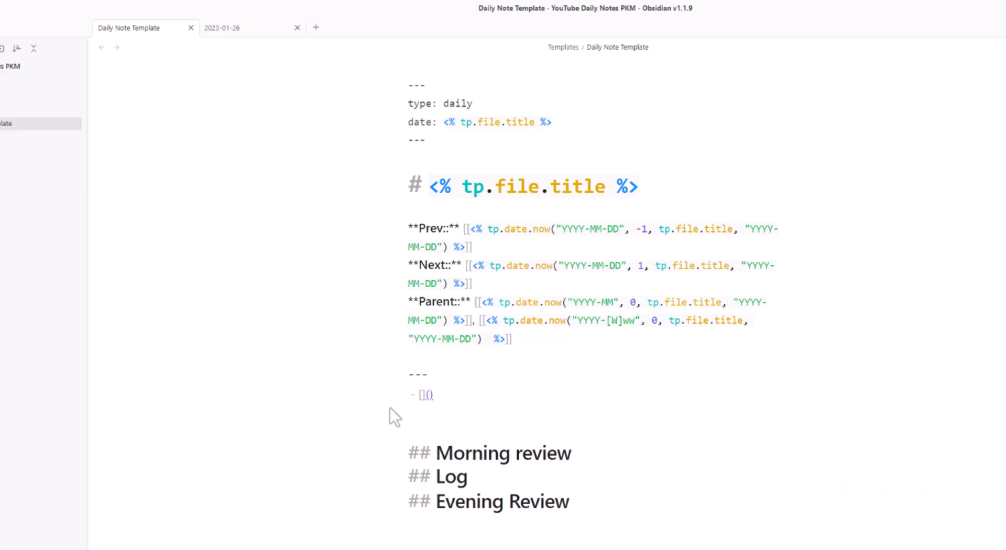
type("google calendar link")
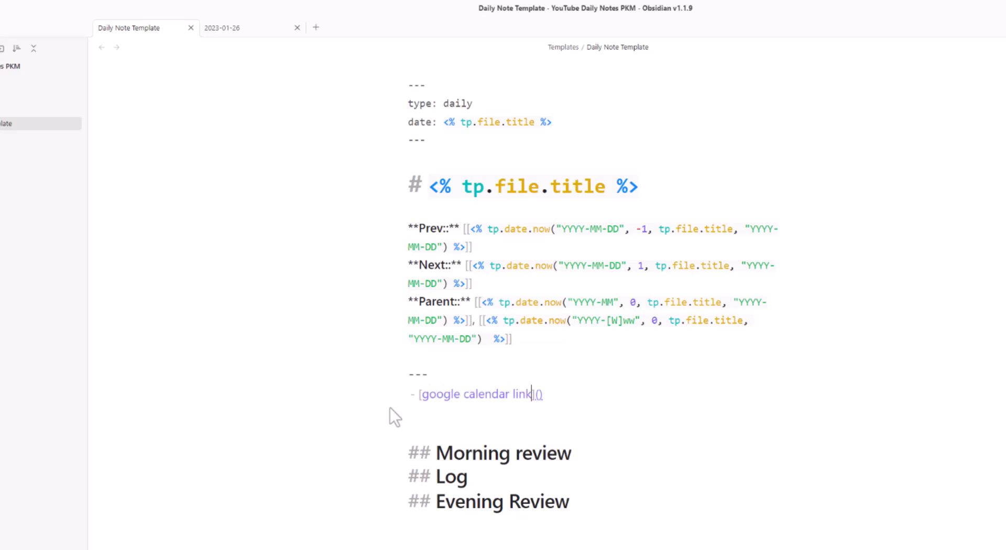
key("Right")
key("Right")
type("www.googlecalendar.com")
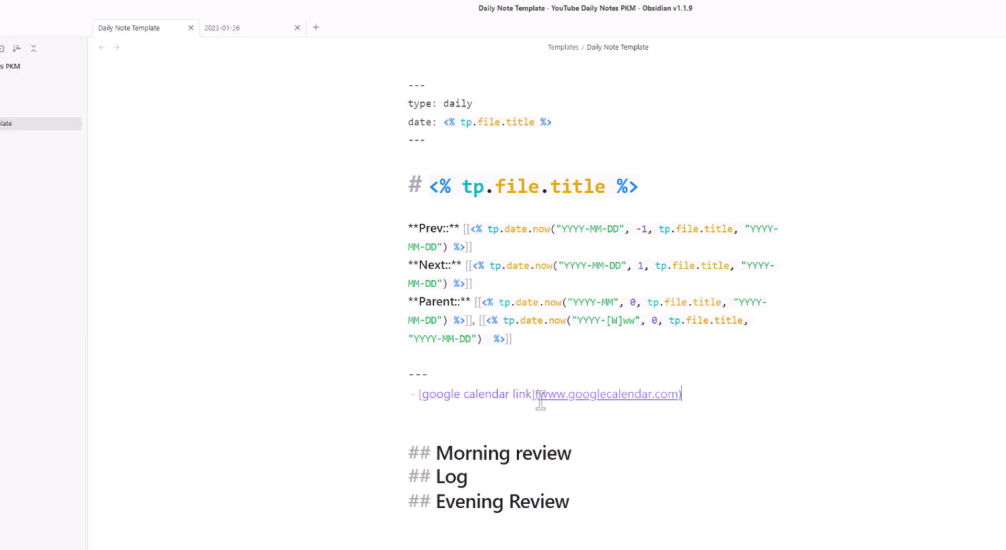
- Add a second bullet with a Markdown link labelled "tracking app" and an empty address, and check it in reading view
key("Return")
key("ctrl+k")
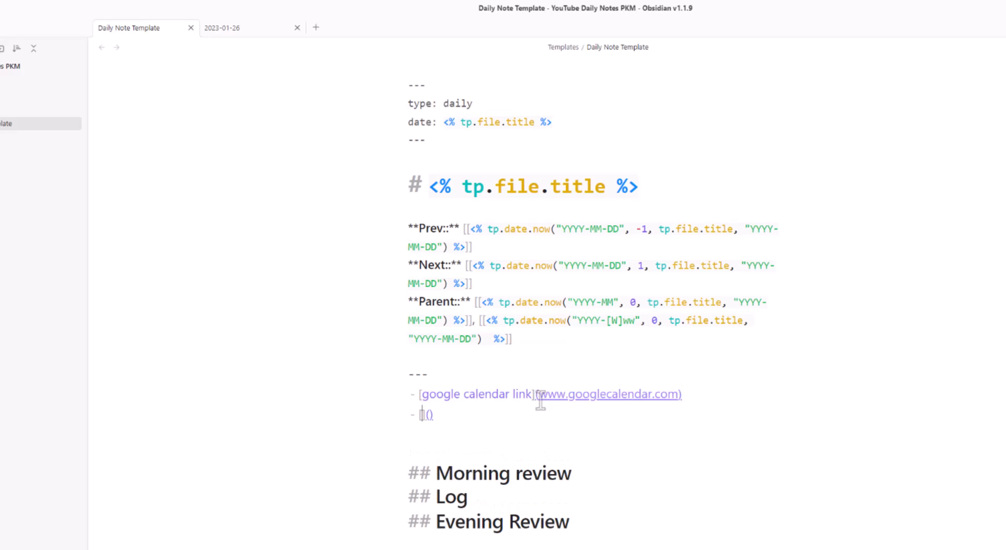
type("tracking app")
key("Right")
key("Right")
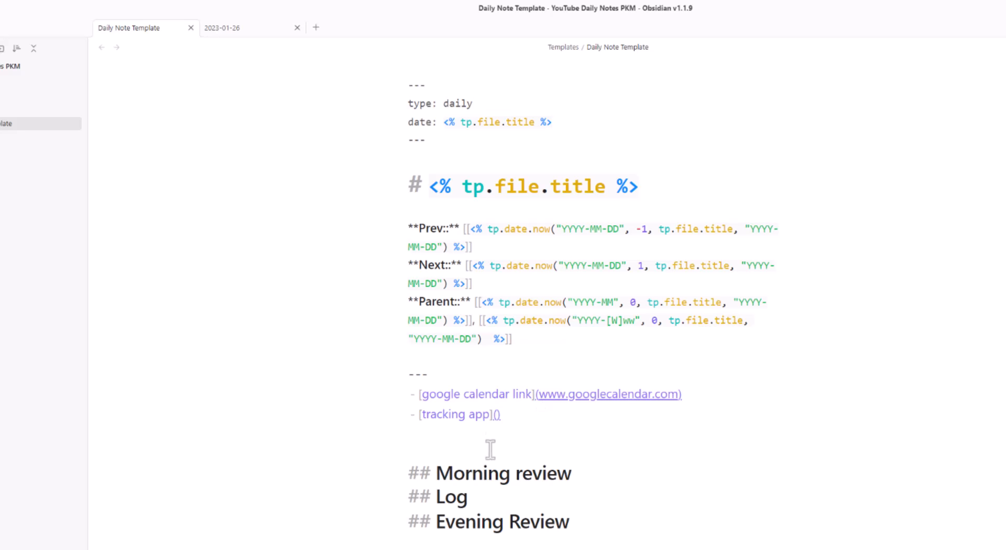
key("ctrl+e")
key("ctrl+e")
- Prefix the blank line under the title and the Prev, Next and Parent lines with ">" to put them in a blockquote
key("Down")
key("Down")
key("Left")
type(">")
key("Down")
key("Down")
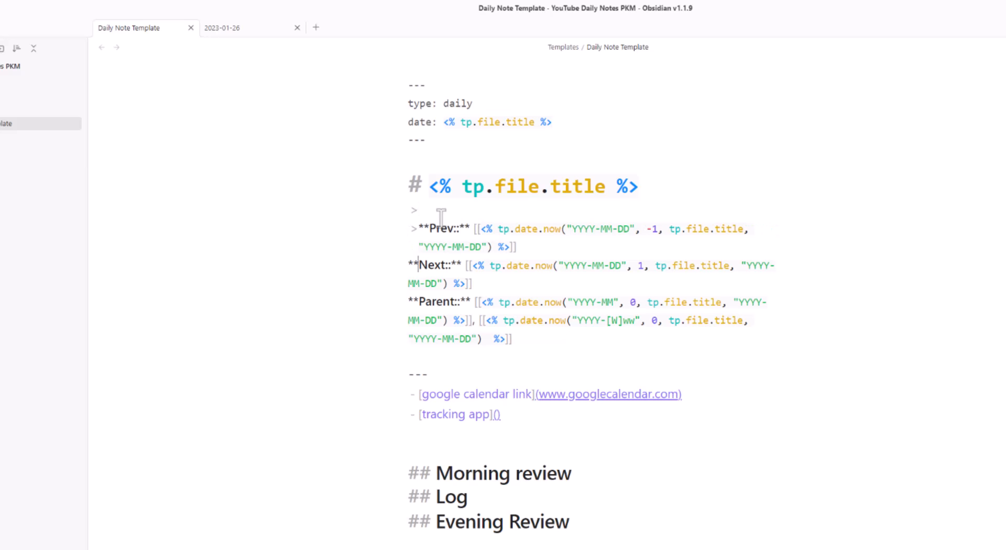
key("Left")
type(">")
key("Down")
key("Down")
key("Left")
type(">")
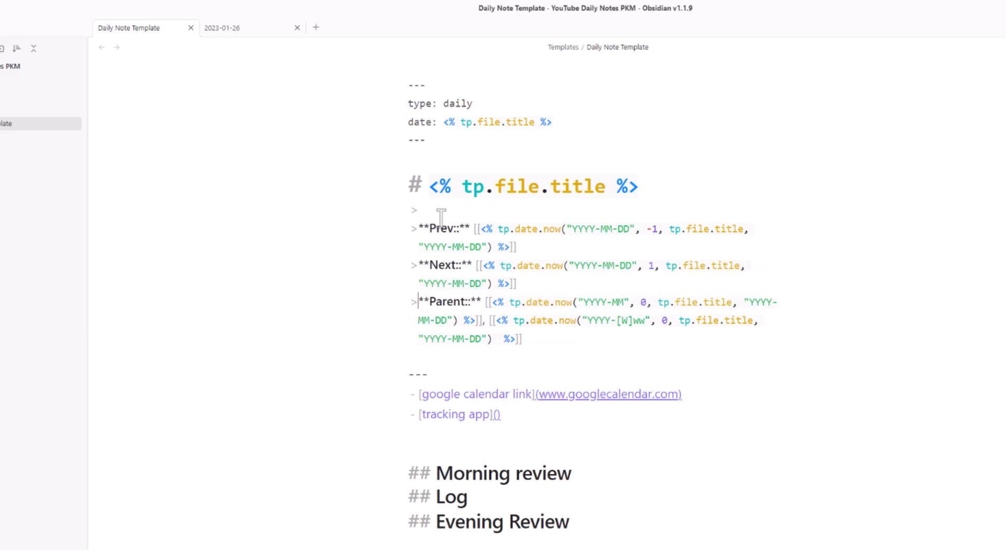
- Extend the ">" blockquote through the blank line, the horizontal rule and both link bullets, and preview it in reading view
key("Down")
key("Down")
key("Down")
type(">")
key("Down")
type(">")
key("Down")
key("Left")
key("Left")
type(">")
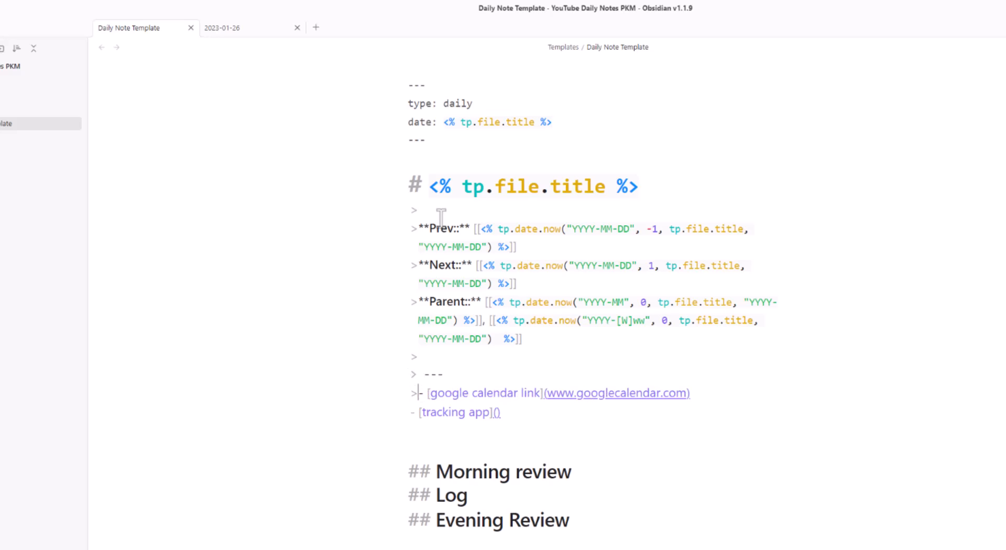
key("Down")
key("Left")
key("Left")
type(">")
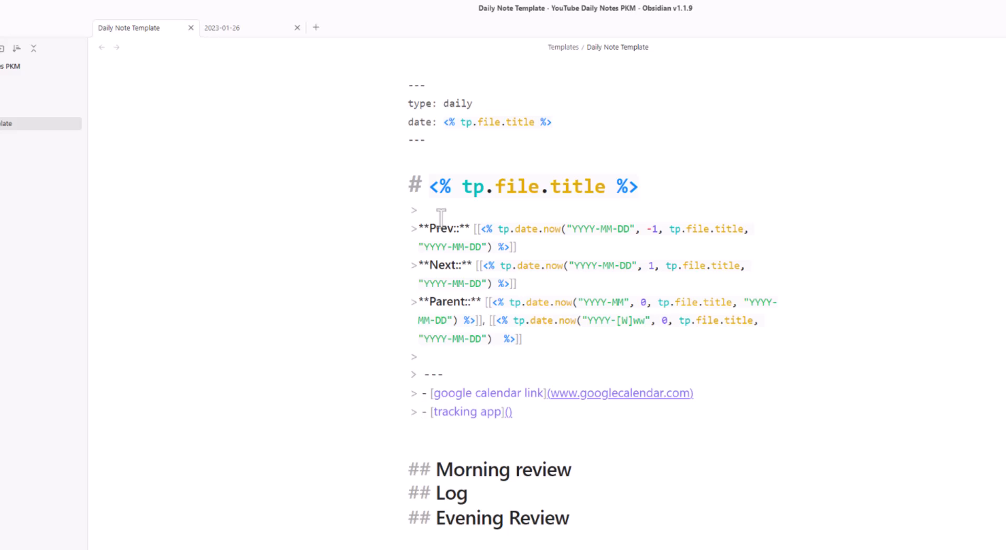
key("Up")
key("Up")
key("Down")
key("ctrl+e")
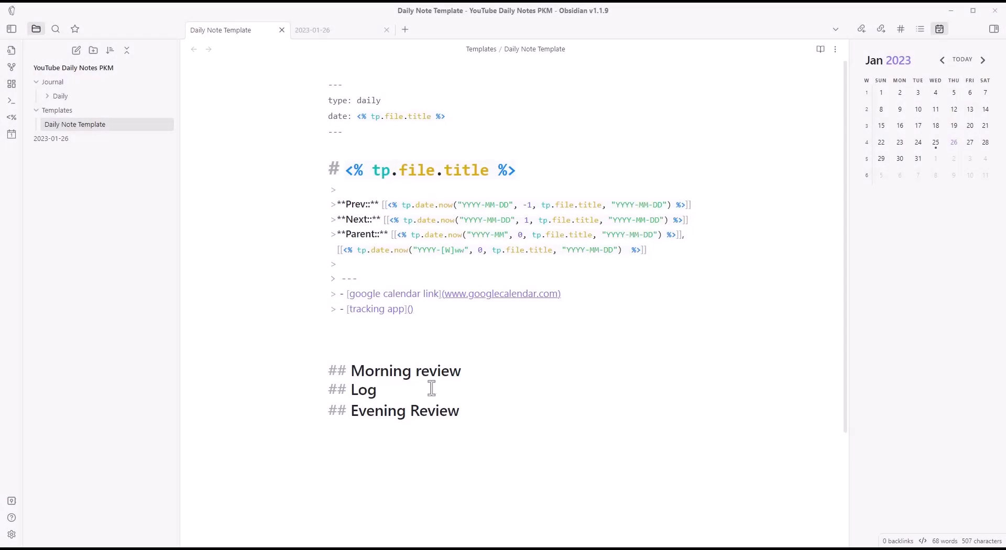
- Add a blank line below the Morning review heading and reword the heading as "Good morning. Now say it back."
left_click(462, 332)
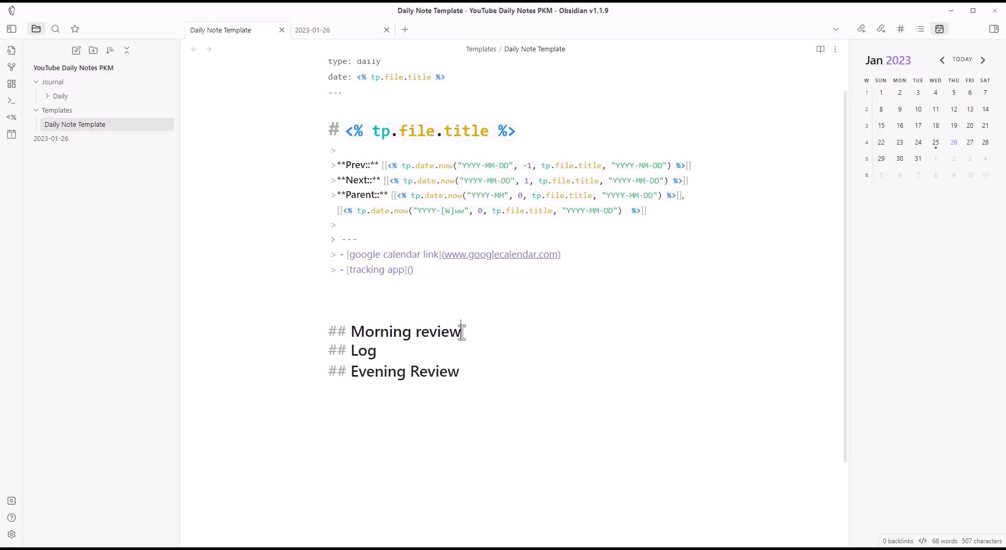
key("Return")
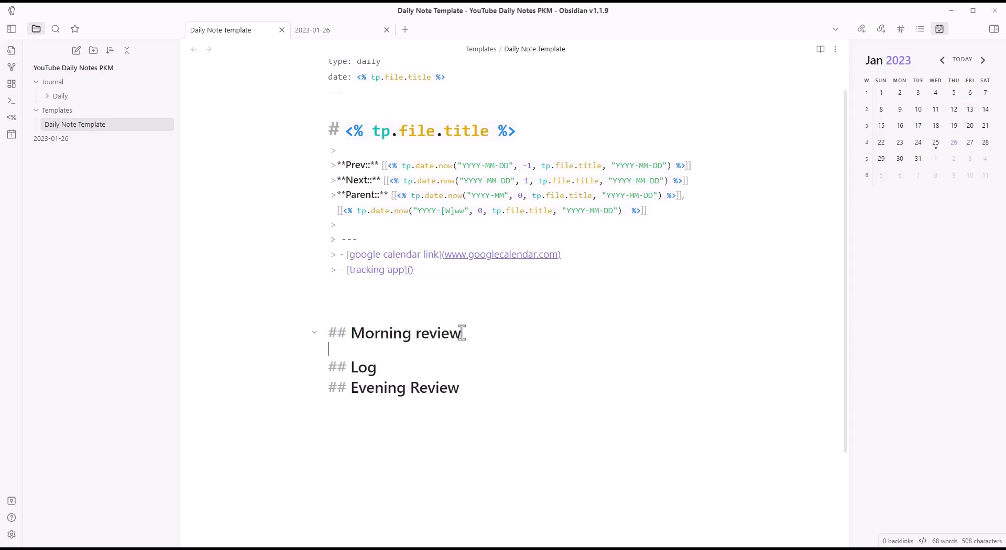
left_click_drag(463, 333, 350, 334)
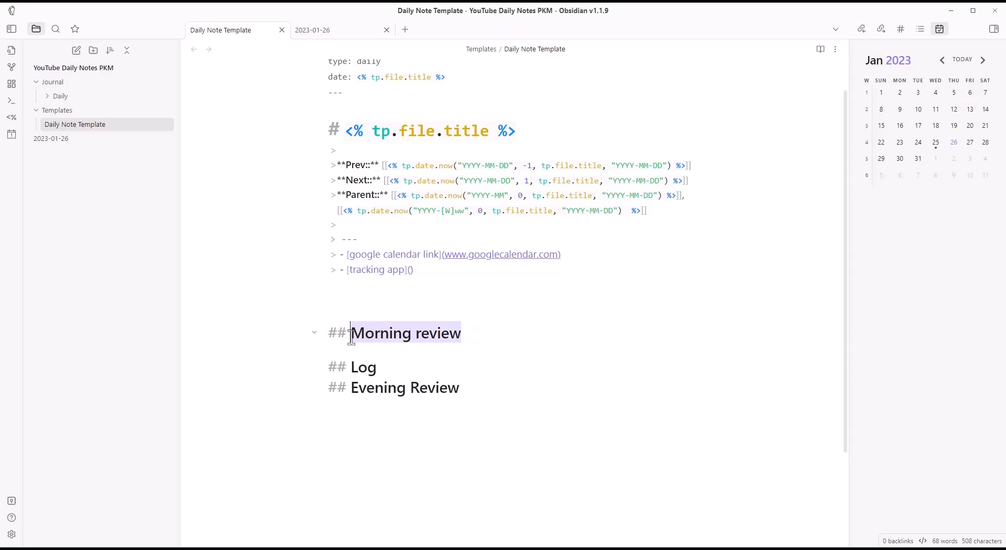
type("gOOD")
key("BackSpace")
key("BackSpace")
key("BackSpace")
key("BackSpace")
type("Good moring")
key("BackSpace")
key("BackSpace")
key("BackSpace")
type("ning. Now say it ")
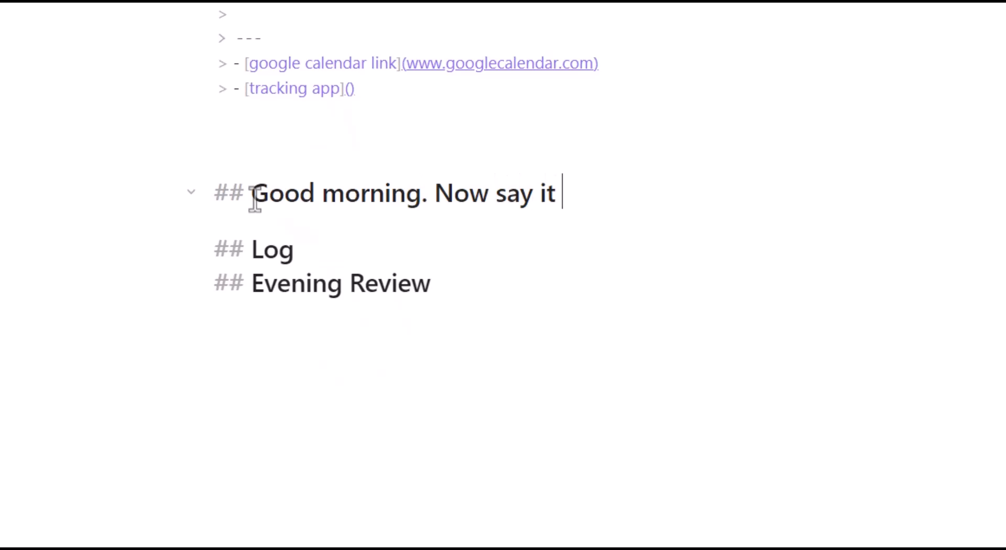
type("back.")
- Add a level-three heading "Log Morning" below the good morning heading, separated by a blank line
key("Return")
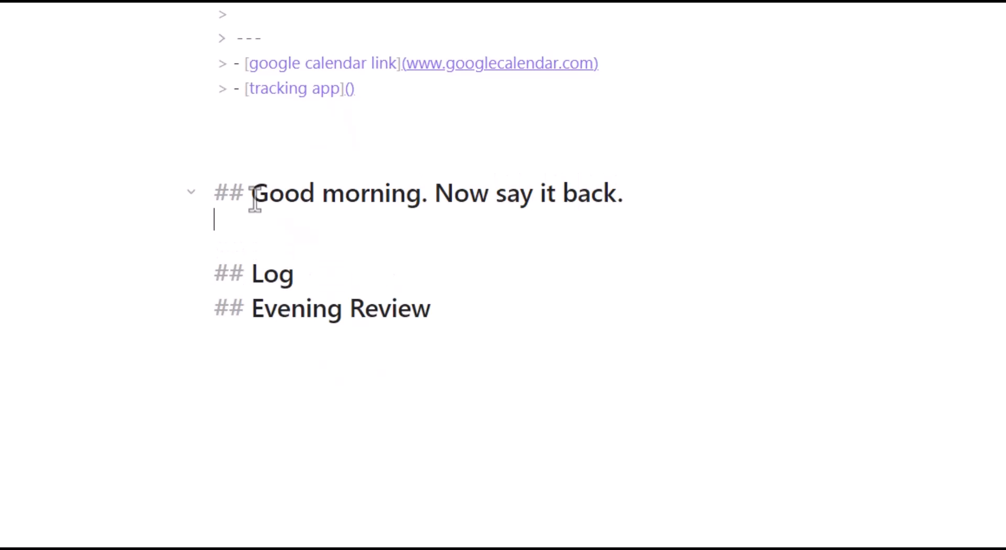
key("Return")
type("### ")
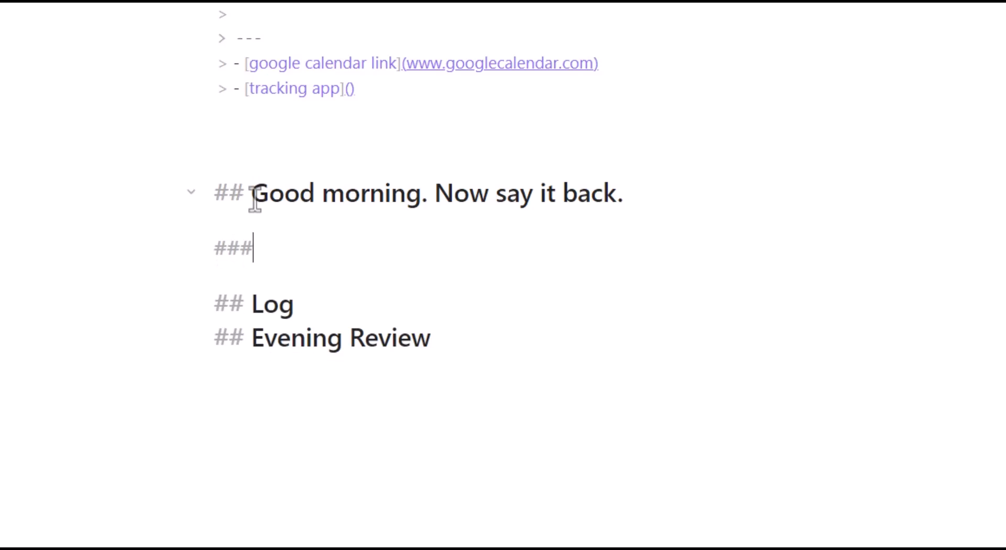
type("Log morning")
key("ctrl+BackSpace")
type("Morning")
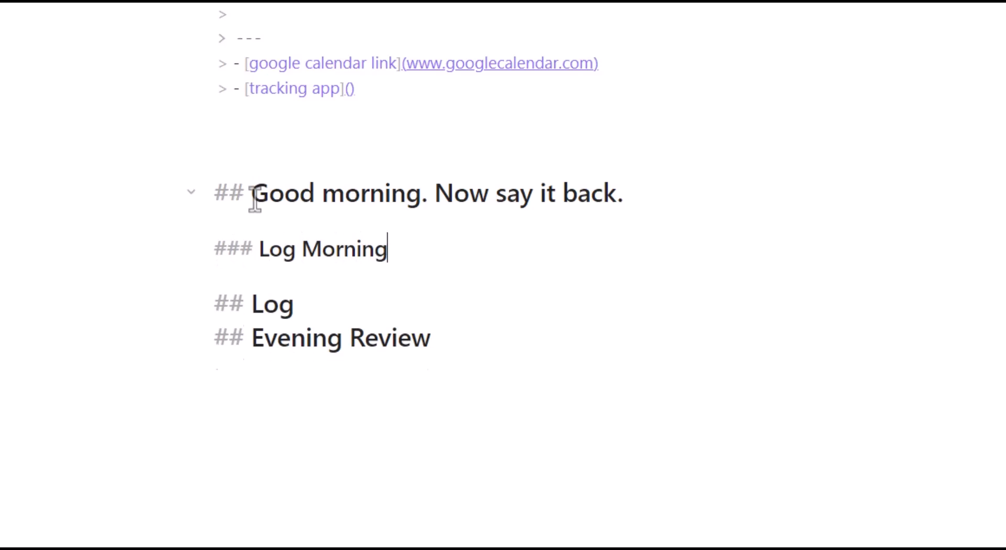
- Add the inline fields "log-sleep-hours:: 0" and "log-sleep-rating::" under the Log Morning heading
key("Return")
type("log-sleep")
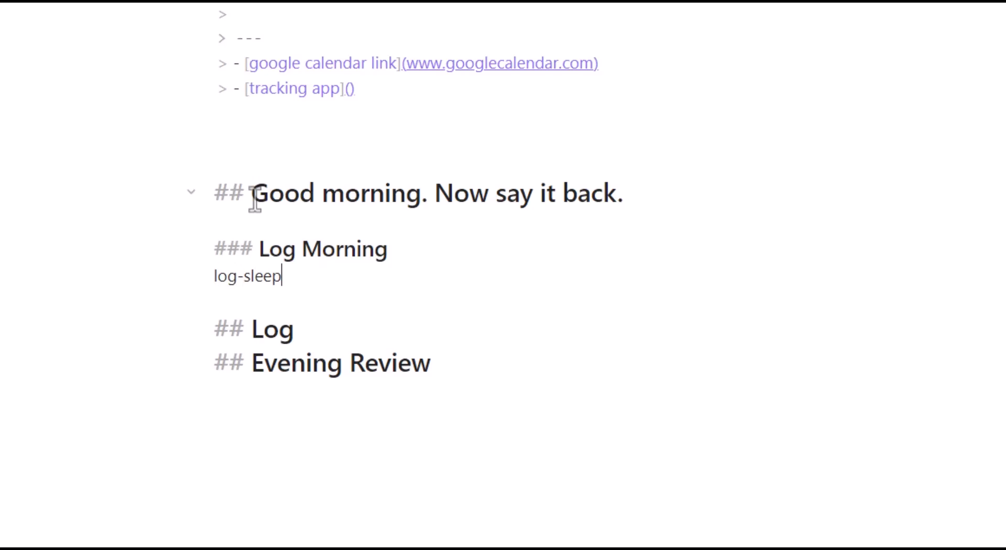
type("-hours::")
type("0")
key("Return")
type("log-sleep-rating::")
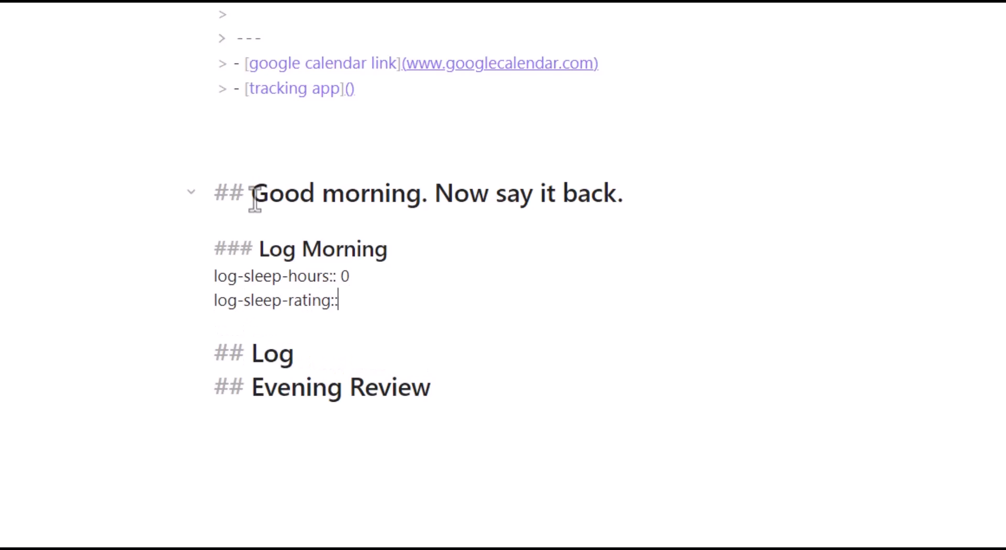
- Write the example rating scale "-2 -1 0 1 2" below the log-sleep-rating field, leaving a blank line between them
key("Return")
key("Return")
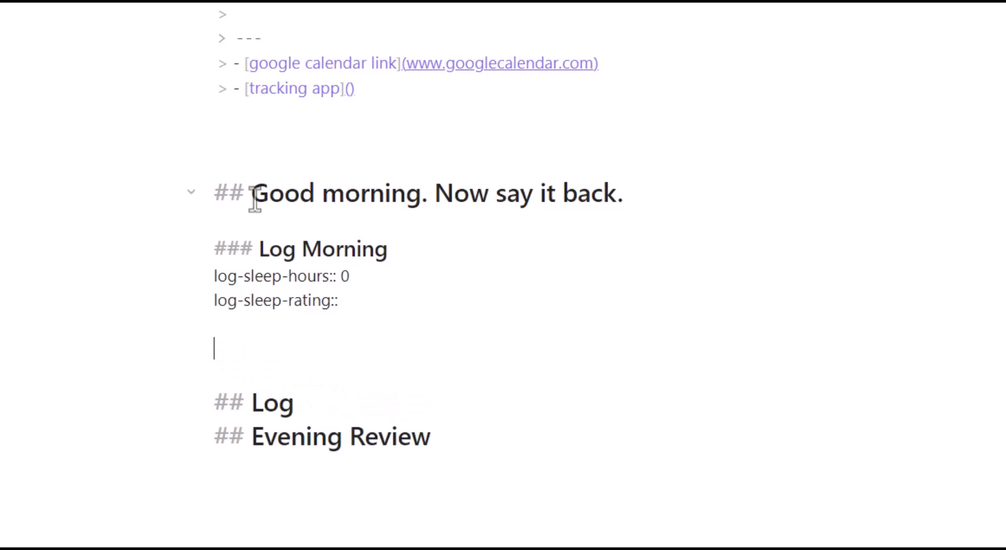
type("-2 -1 0 1 2")
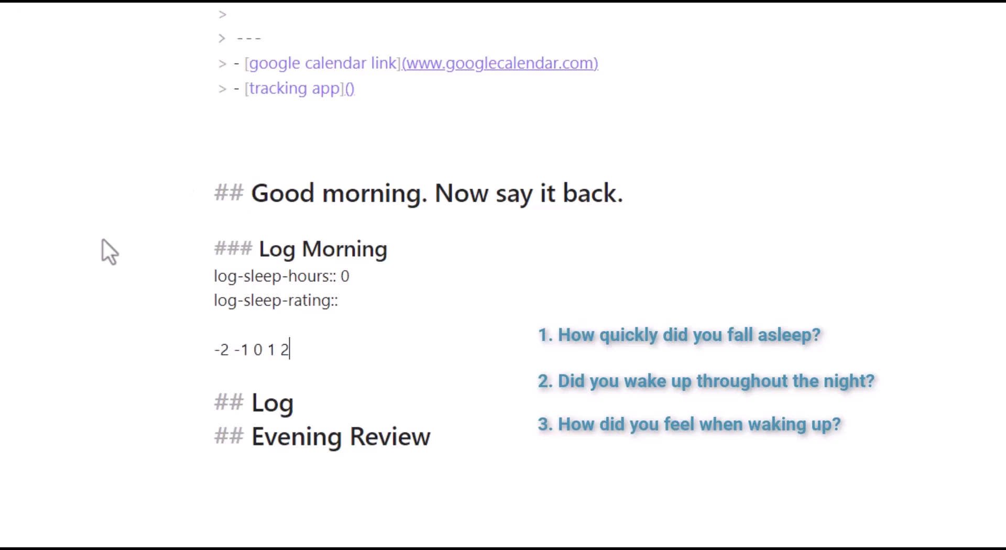
- Set log-sleep-rating to 0 and replace the rating scale line with a "log-wake-up-time::" field directly below it
left_click(388, 296)
type("0")
left_click_drag(291, 350, 207, 348)
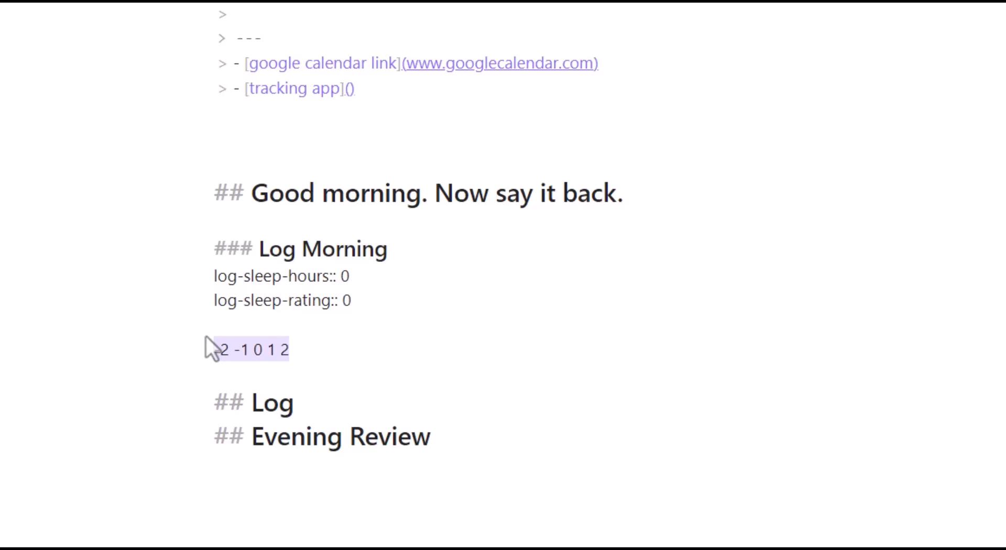
key("BackSpace")
key("BackSpace")
type("log-w")
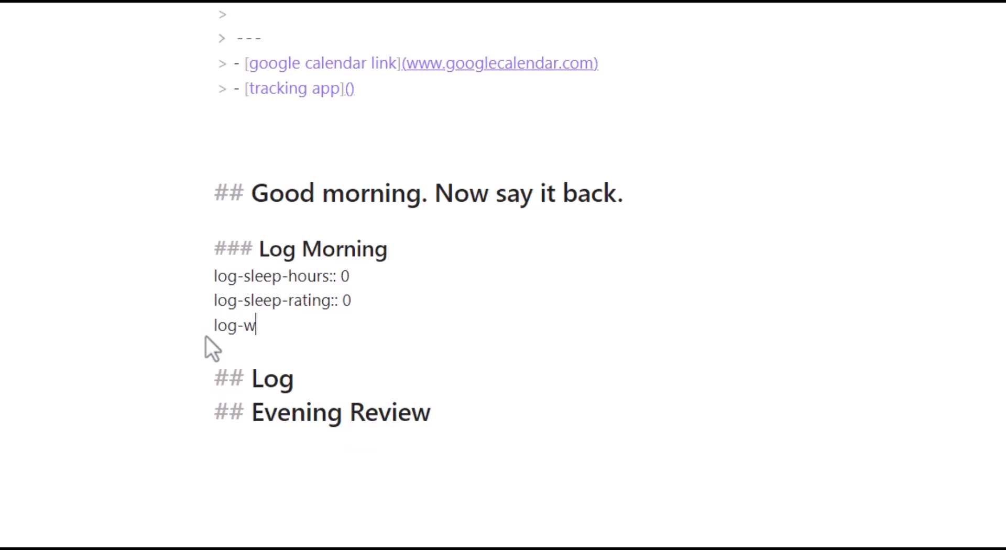
type("ake-up-time:: ")
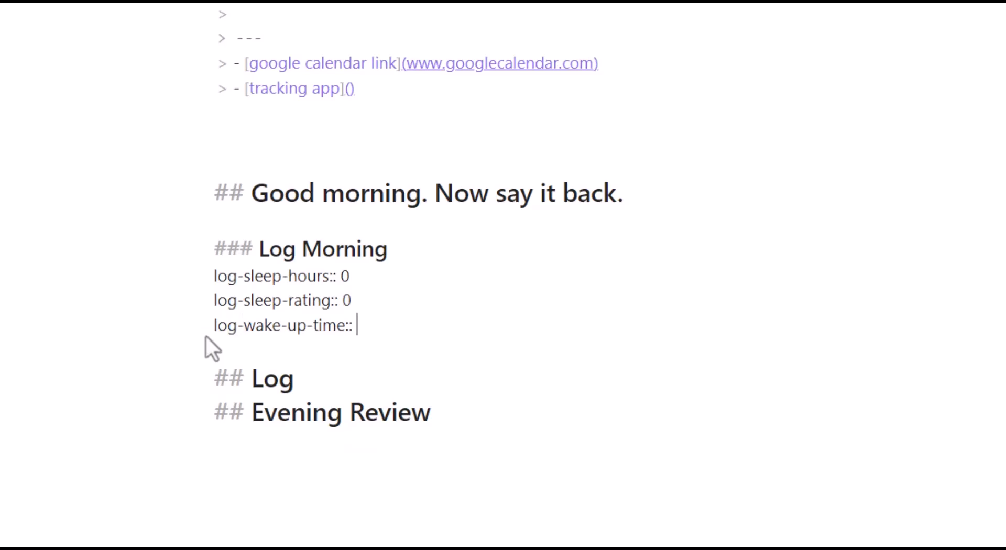
- Try 05:30 as an example value for log-wake-up-time and clear it again
type("05:30")
key("BackSpace")
key("BackSpace")
key("BackSpace")
key("BackSpace")
key("BackSpace")
- Add a "log-morning::" field below log-wake-up-time, separated by a blank line
key("Return")
key("Return")
type("lo")
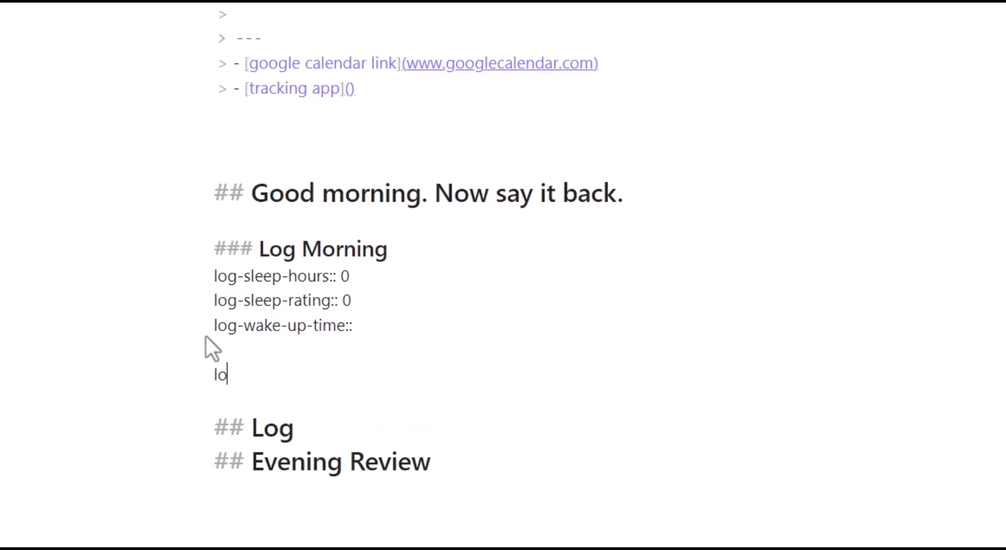
type("g-morning::")
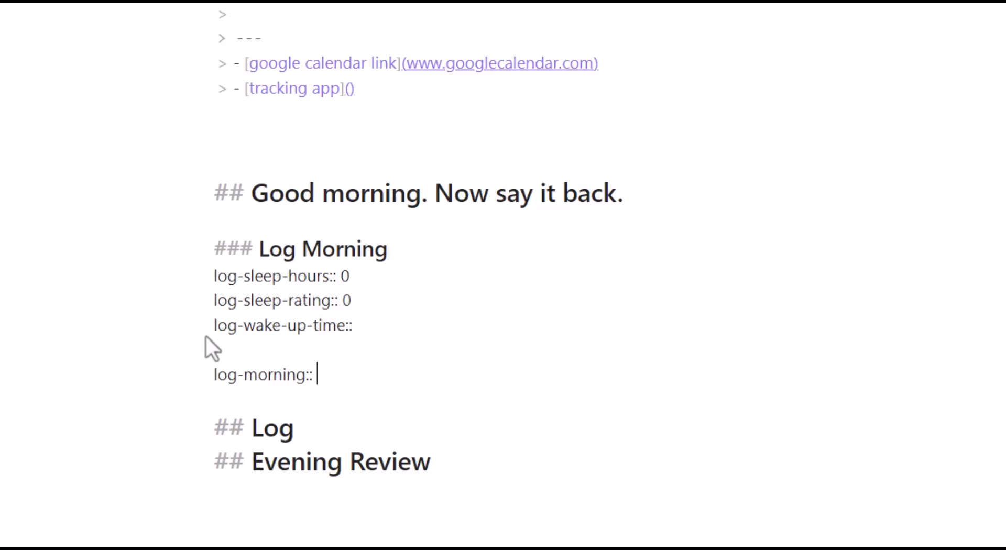
- Write the sample entry "This morning I woke up groggy. Found a froggy. ANd pet a doggy." after log-morning and delete it
type("This morning I woke u")
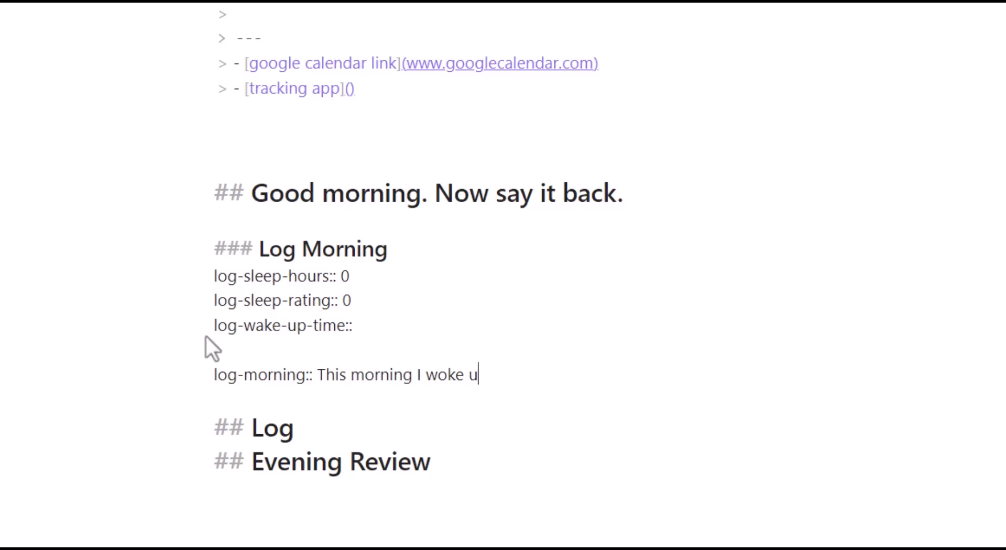
type("p groggy. Found a for")
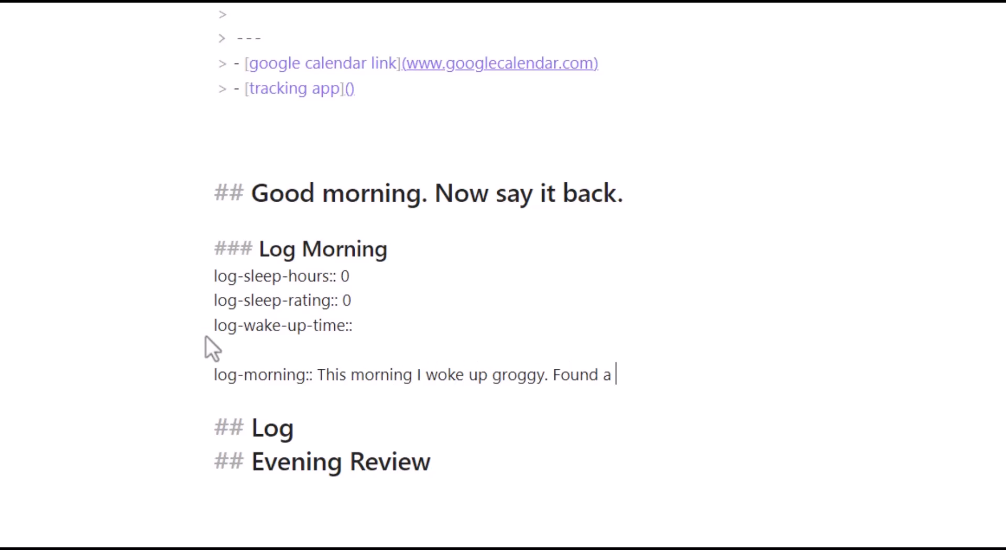
key("BackSpace")
key("BackSpace")
type("roggy. ANd pet a doggy")
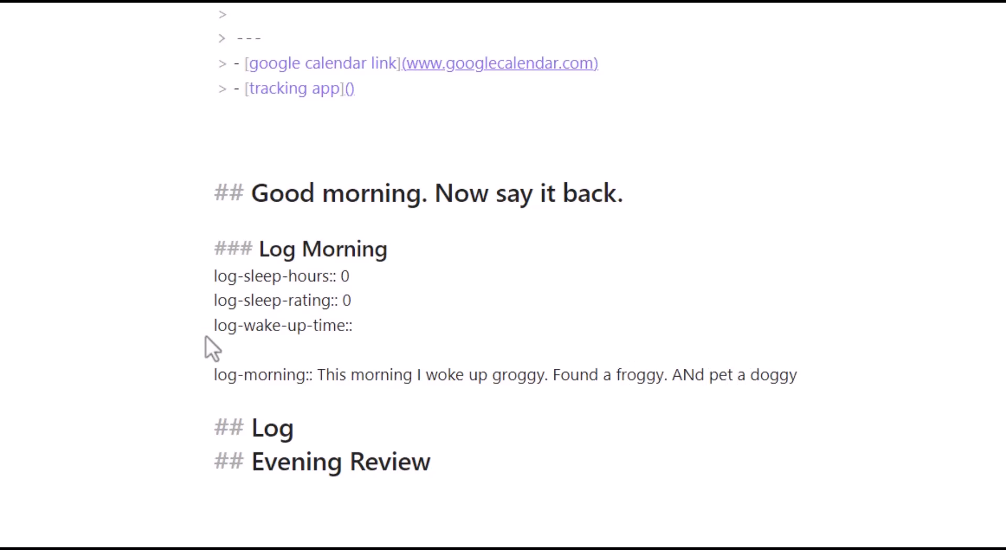
type(".")
left_click_drag(800, 375, 324, 376)
key("BackSpace")
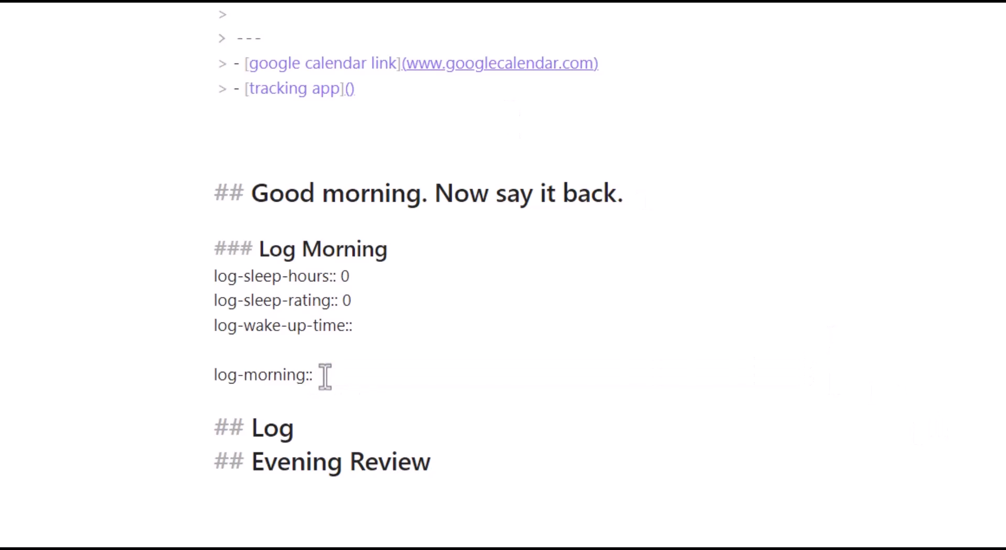
- Add a level-three heading "Things to get done today:" below log-morning, separated by a blank line
key("Return")
key("Return")
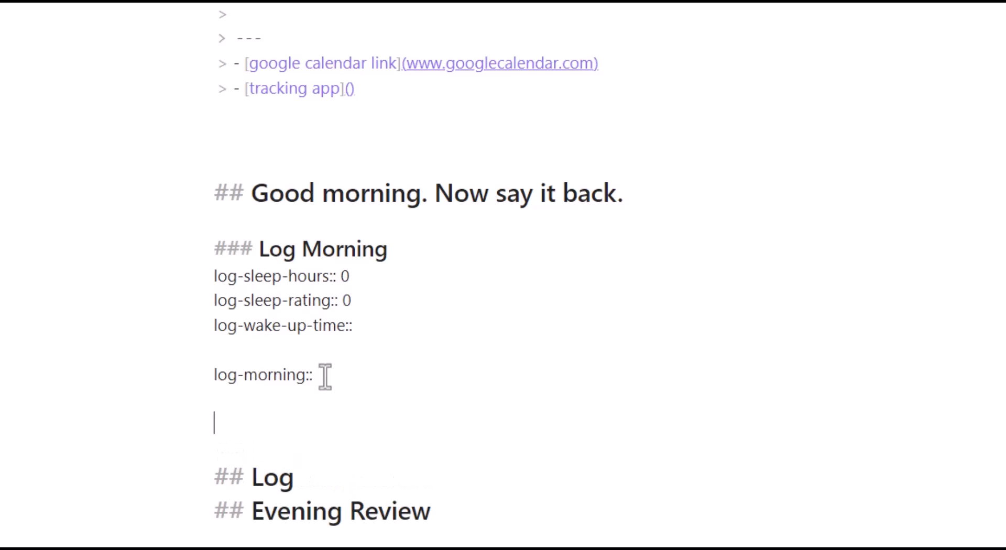
type("### THings")
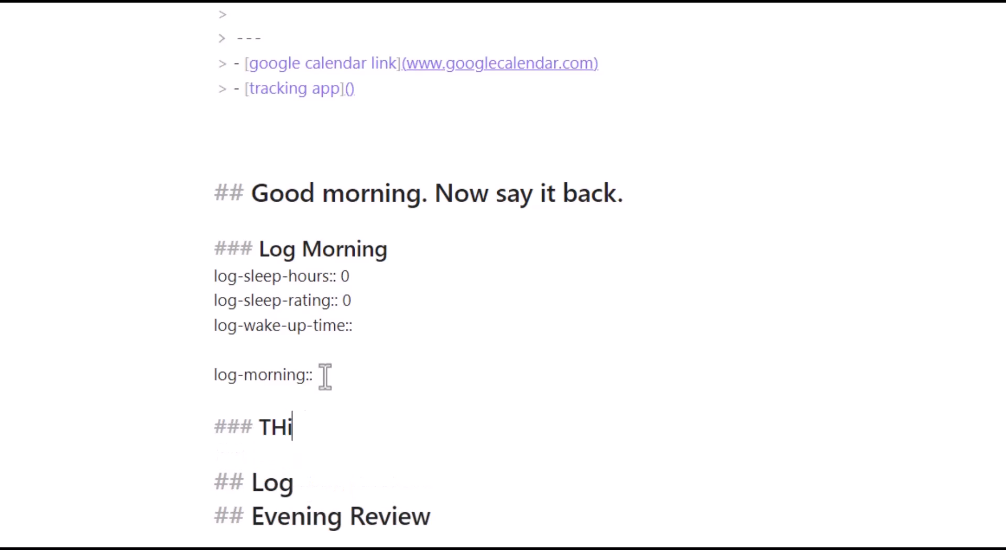
key("BackSpace")
key("BackSpace")
key("BackSpace")
key("BackSpace")
key("BackSpace")
type("hings to")
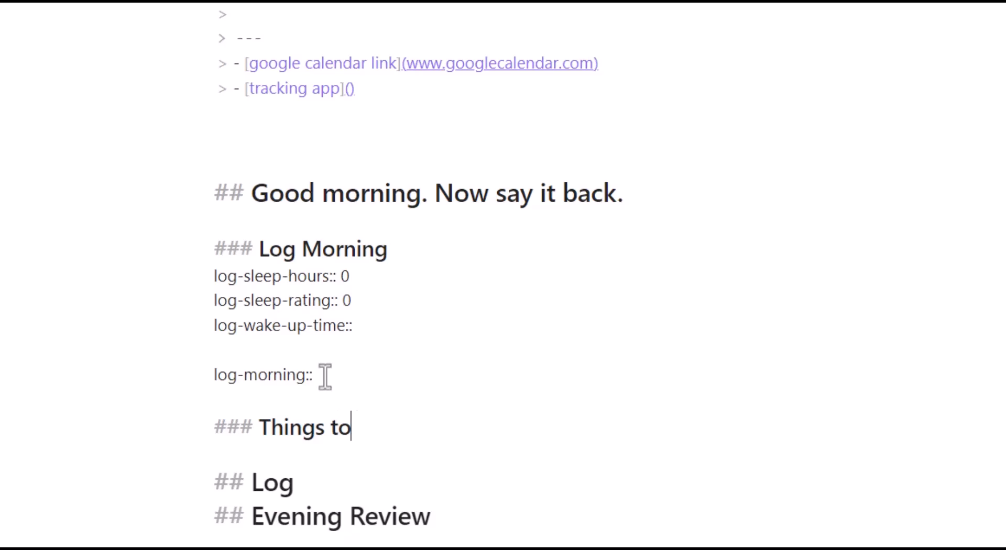
type(" get done today:")
- Insert a green check-mark emoji in front of the "Things to get done today:" heading text
left_click(259, 429)
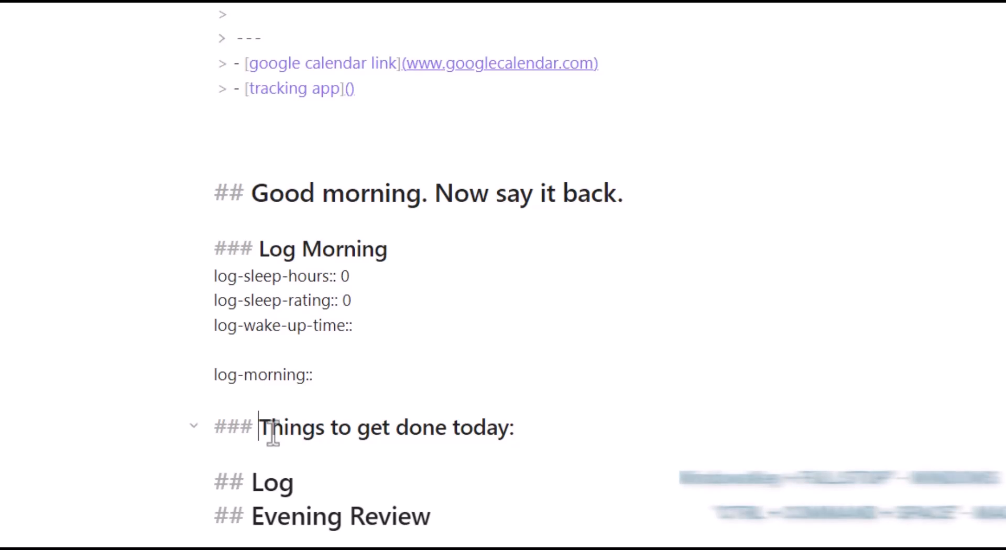
key("super+period")
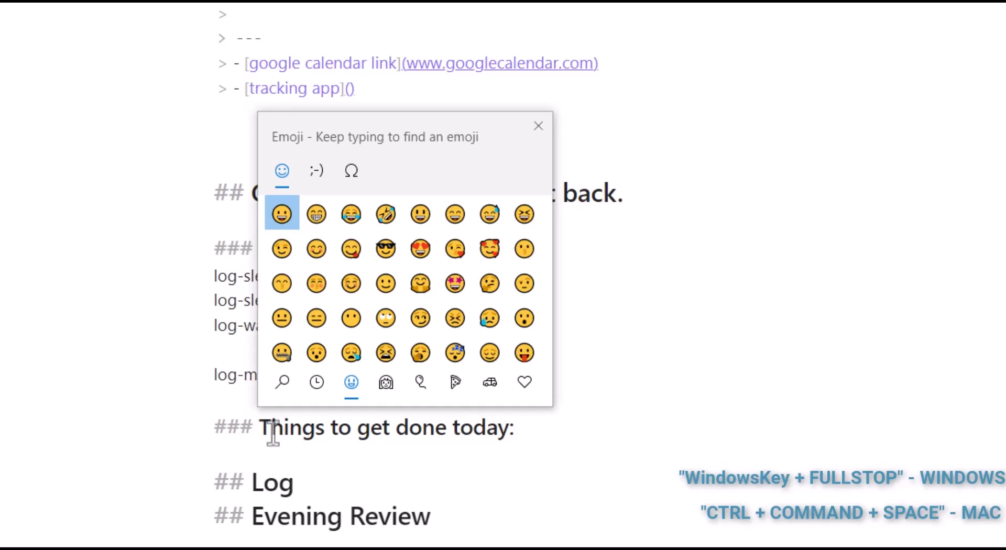
type("check")
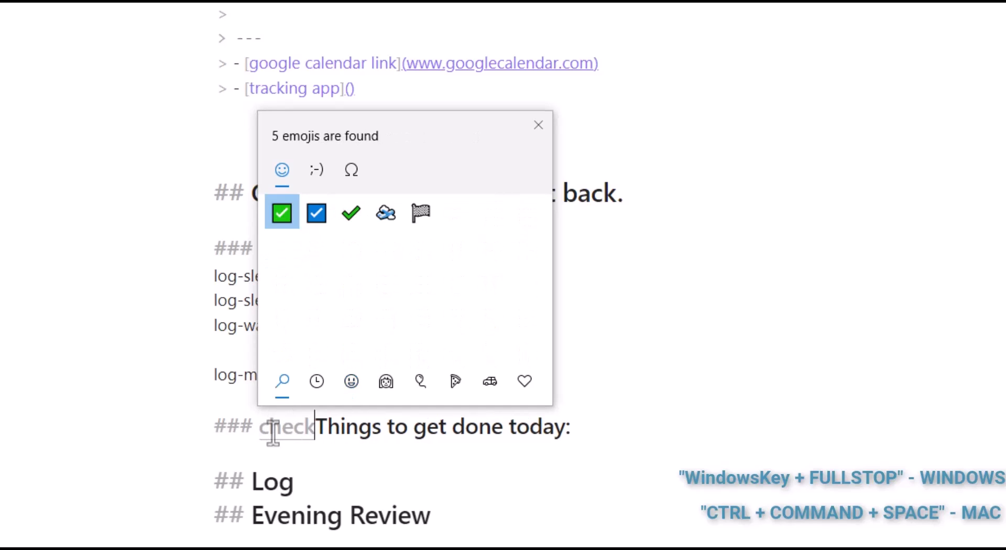
left_click(282, 213)
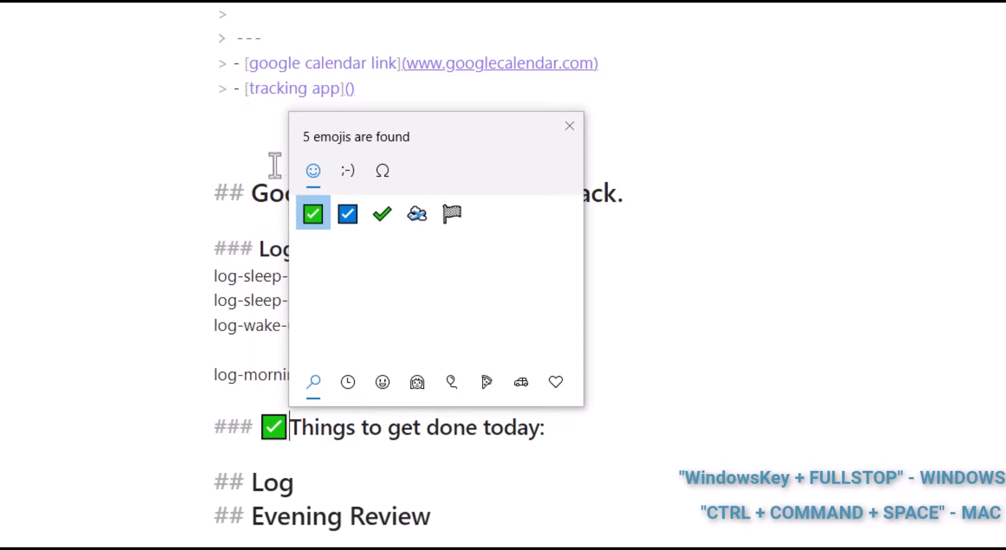
- Add an empty checkbox item below the "Things to get done today:" heading and preview it in reading view
left_click(571, 429)
key("Return")
type("- [ ]")
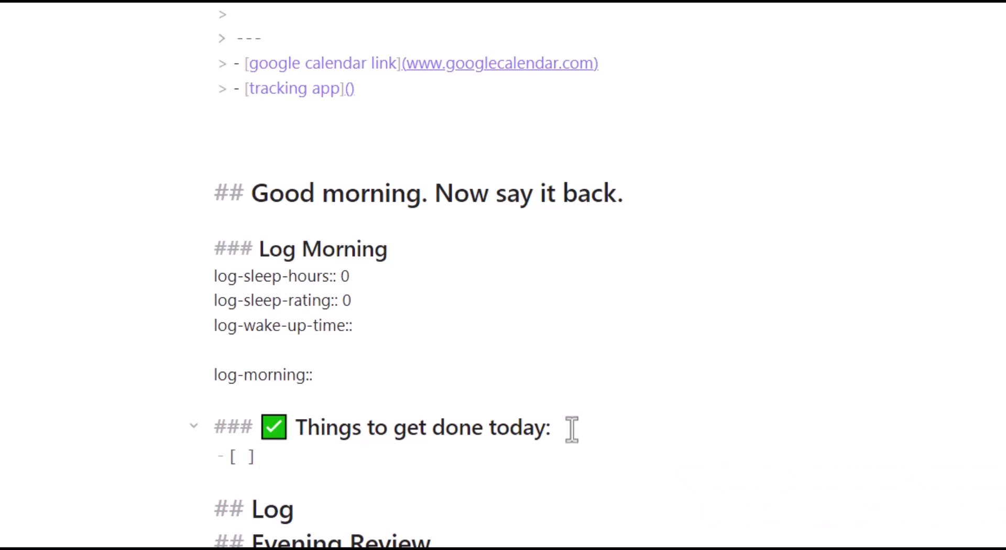
key("ctrl+e")
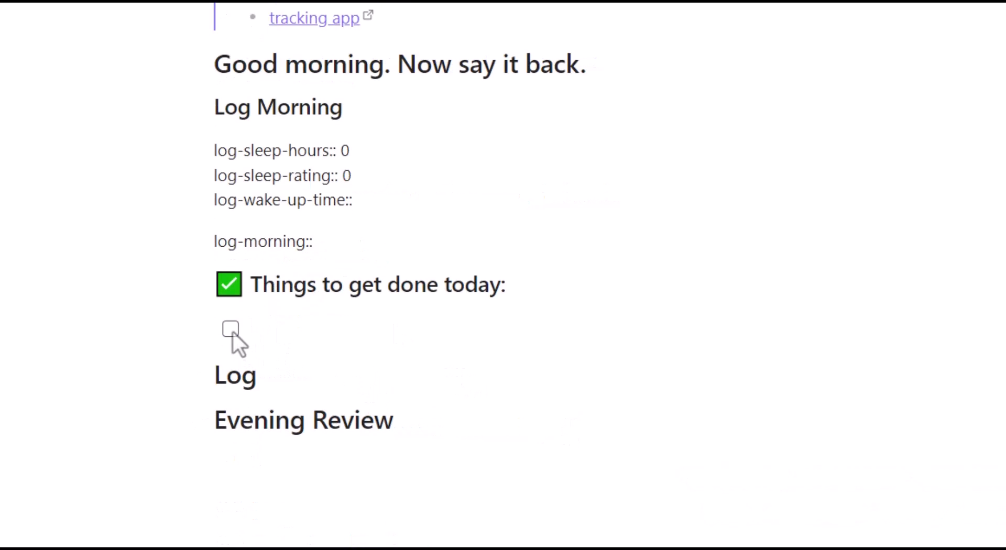
- Fill the checkbox item with the sample task "Call me mum" and preview the note
key("ctrl+e")
type("Cl")
type("all me mum")
scroll(236, 251, "down", 4)
key("ctrl+e")
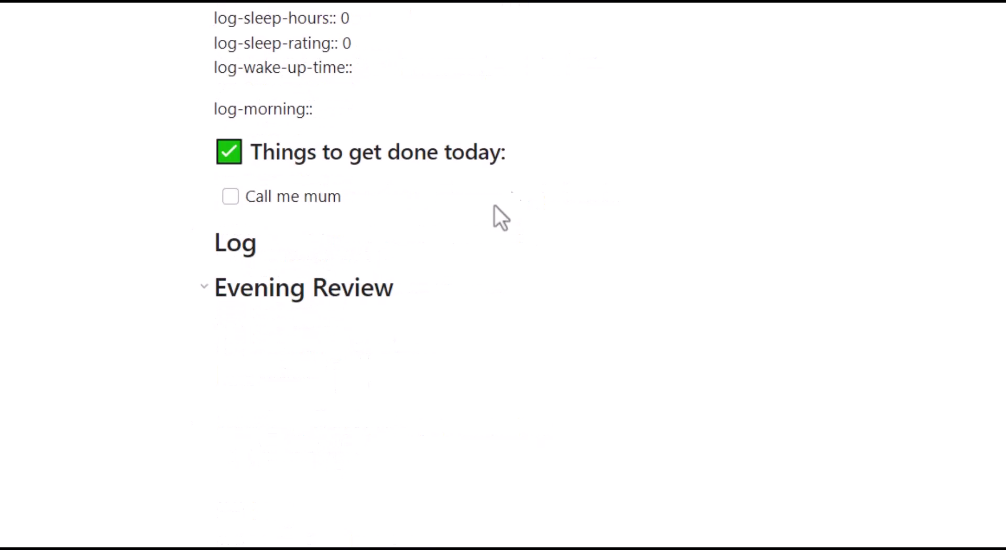
- Try ticking the "Call me mum" task in reading view, clear it again and return to editing
left_click(231, 197)
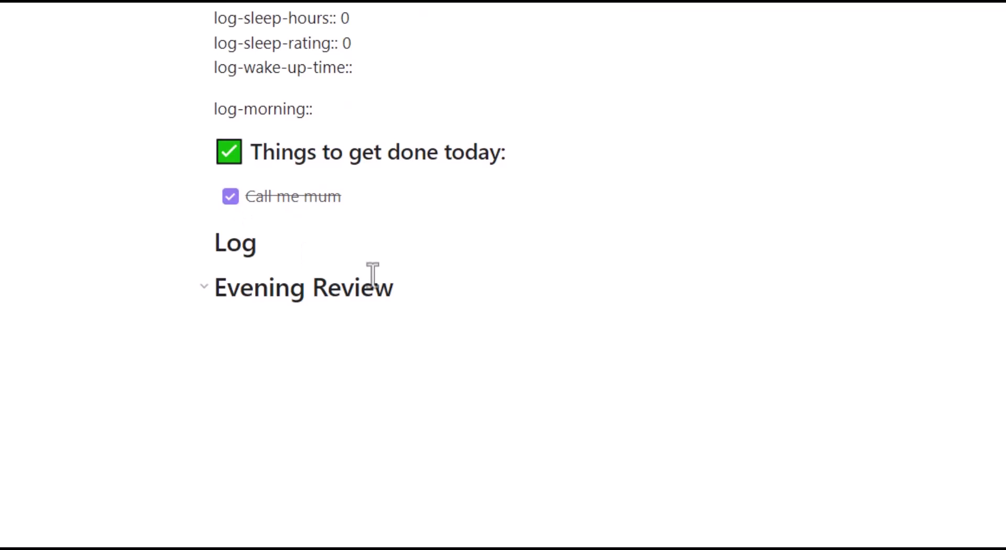
left_click(236, 203)
left_click(234, 201)
left_click(234, 202)
key("ctrl+e")
left_click_drag(395, 259, 261, 262)
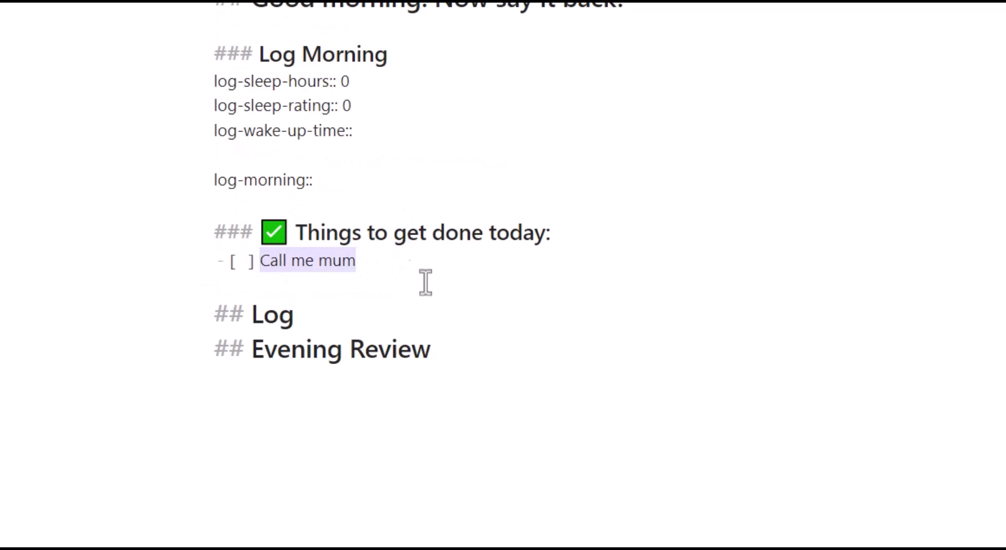
scroll(427, 283, "up", 1)
scroll(427, 283, "down", 5)
scroll(427, 283, "up", 5)
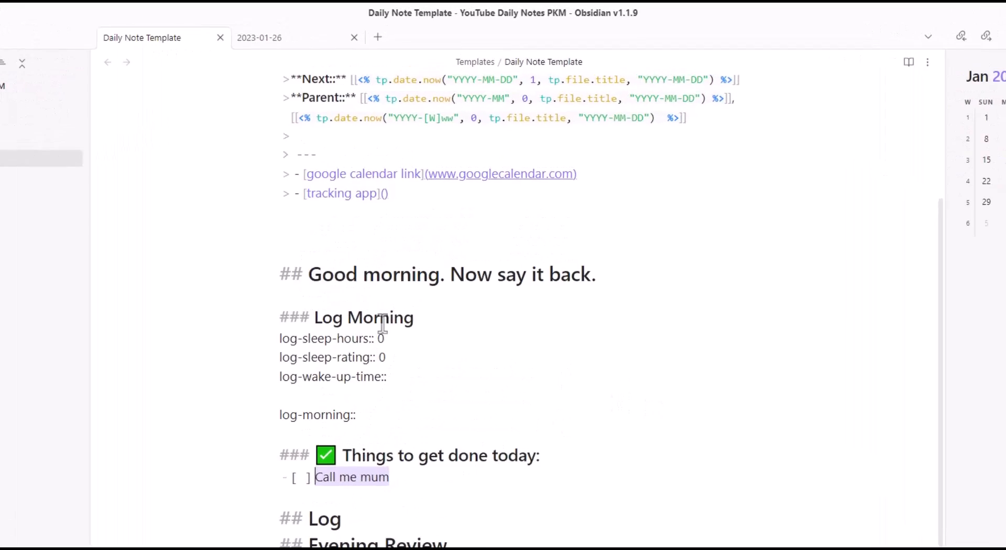
left_click(390, 193)
key("shift+Home")
- Add a level-three heading "Extra things if I feel like it" below the "Call me mum" task, separated by a blank line
left_click(419, 426)
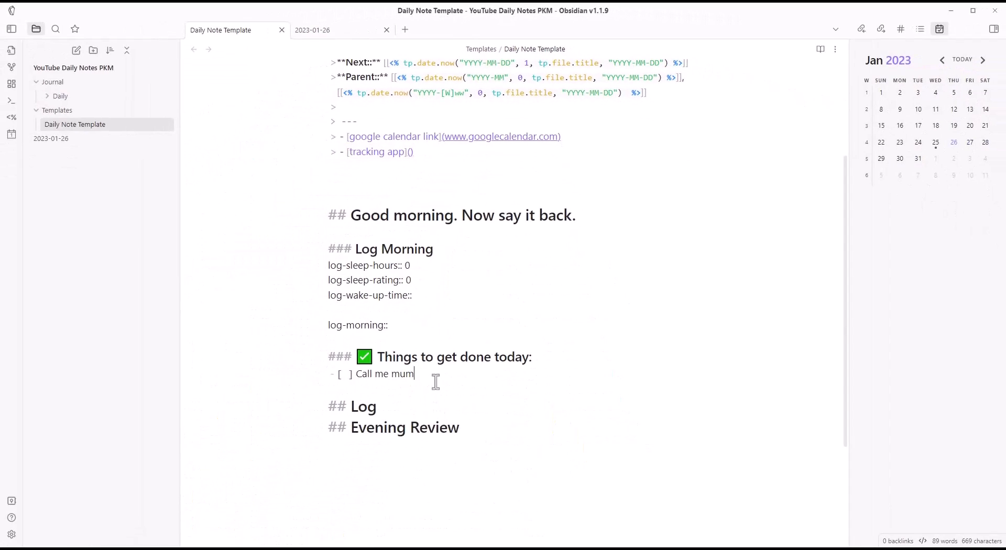
key("Return")
key("Return")
type("### ")
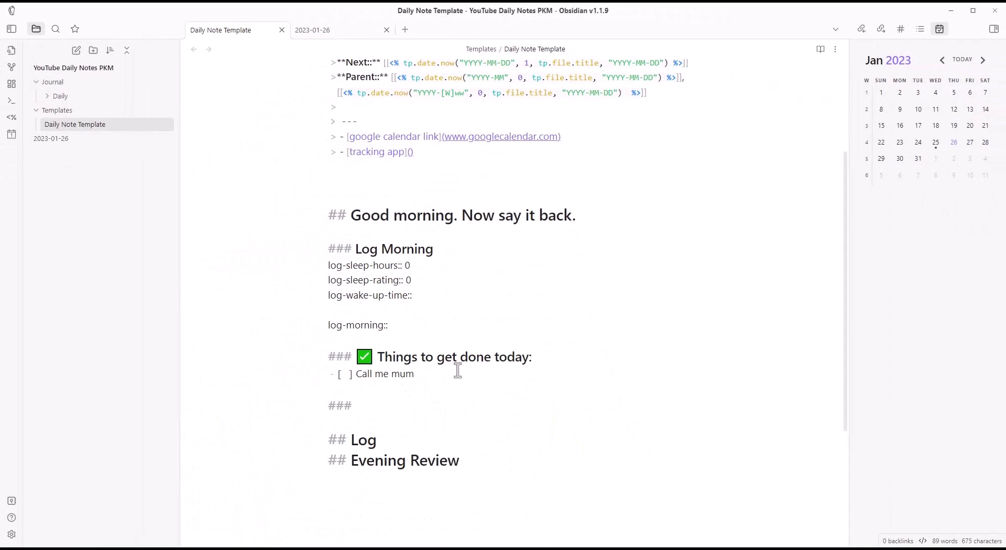
type("Extra thi")
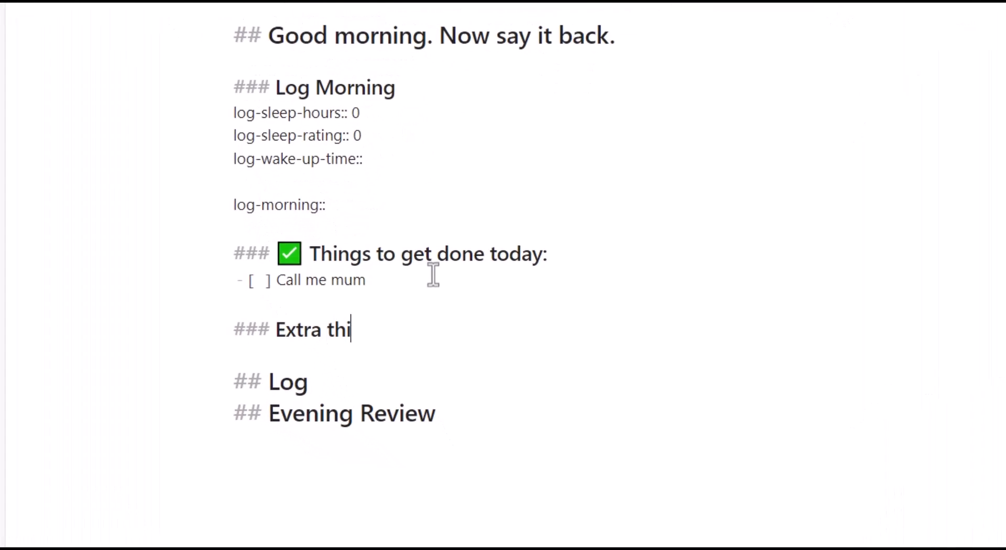
type("ngs if I feel")
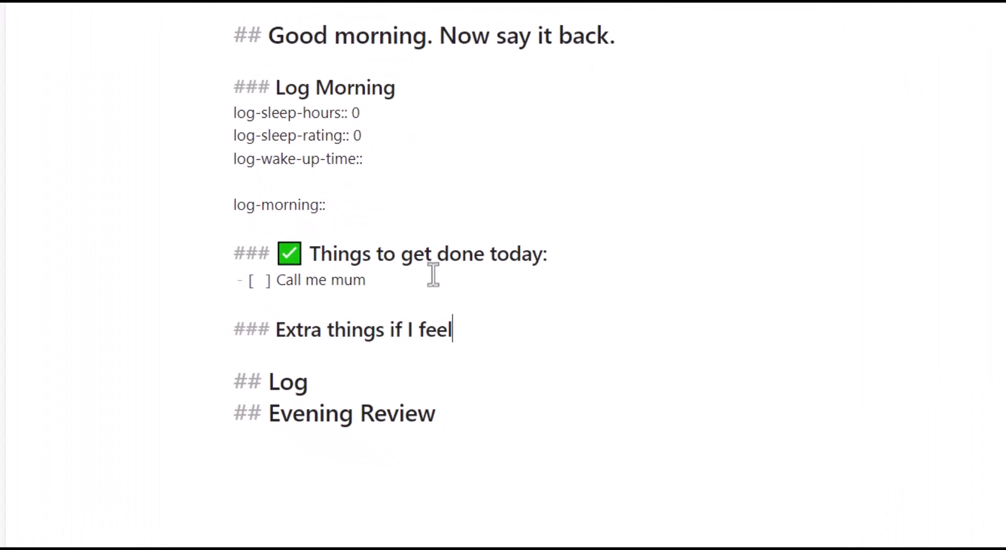
type(" like it")
- Add a checkbox below "Extra things if I feel like it", write "Challenge Elon Musk to a musketeering duel to the death" and delete that text
left_click_drag(568, 256, 274, 261)
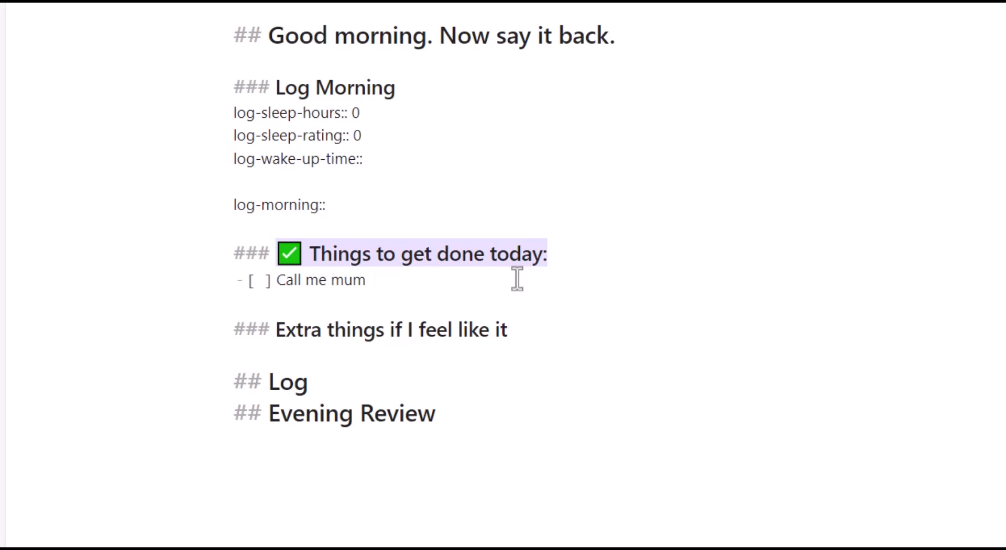
left_click(390, 330)
left_click(525, 328)
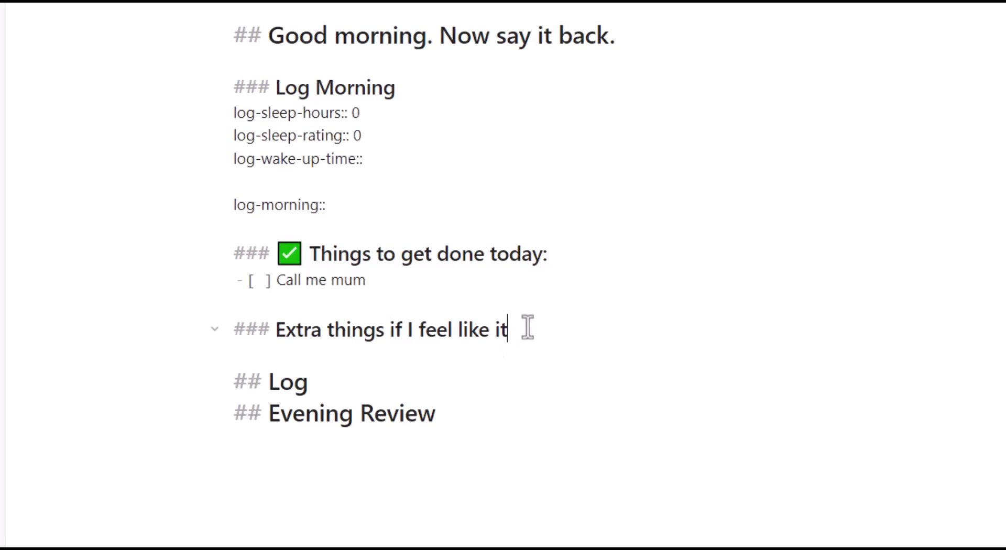
key("Return")
type("- [ ] Challenge")
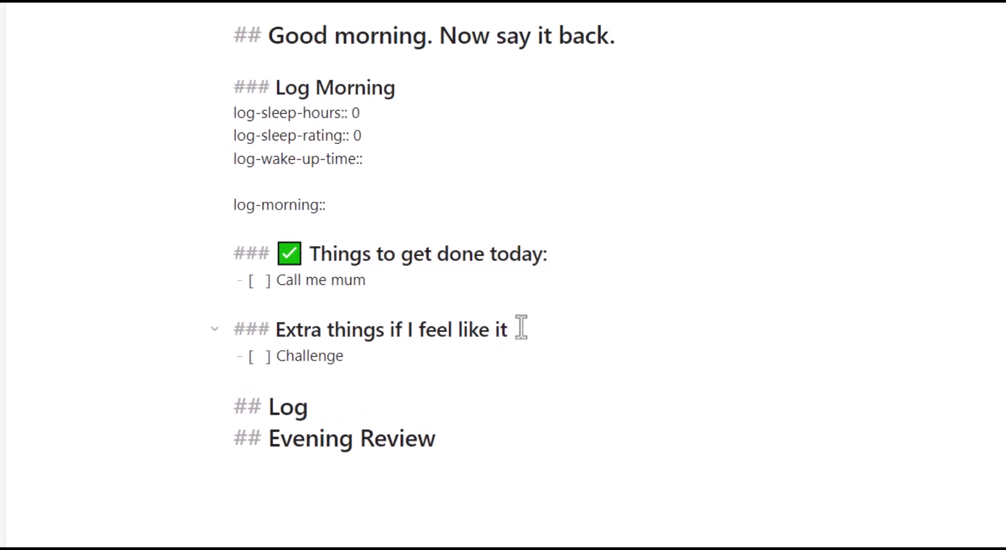
type(" Elon Musk to a musket")
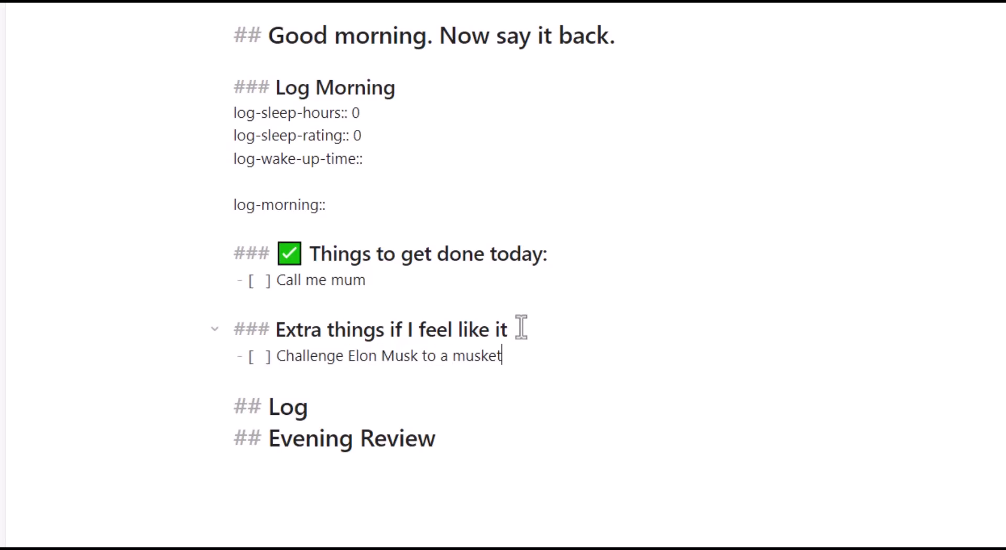
type("eering duel")
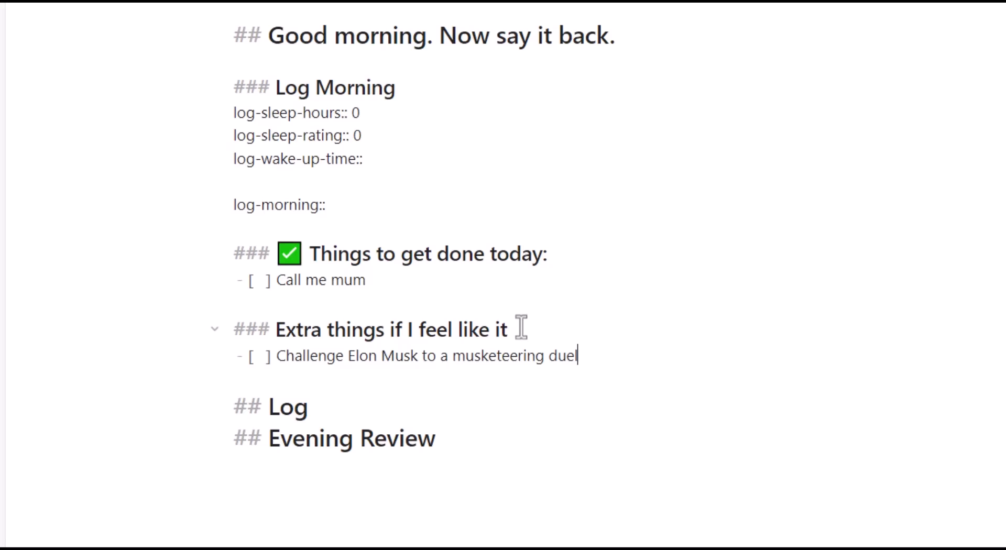
type(" to the death")
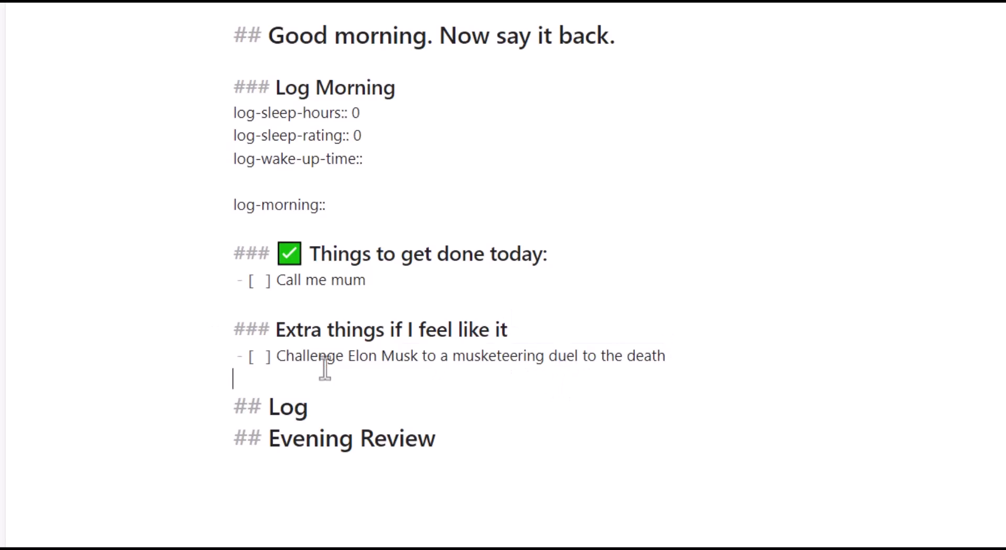
left_click(281, 356, "shift")
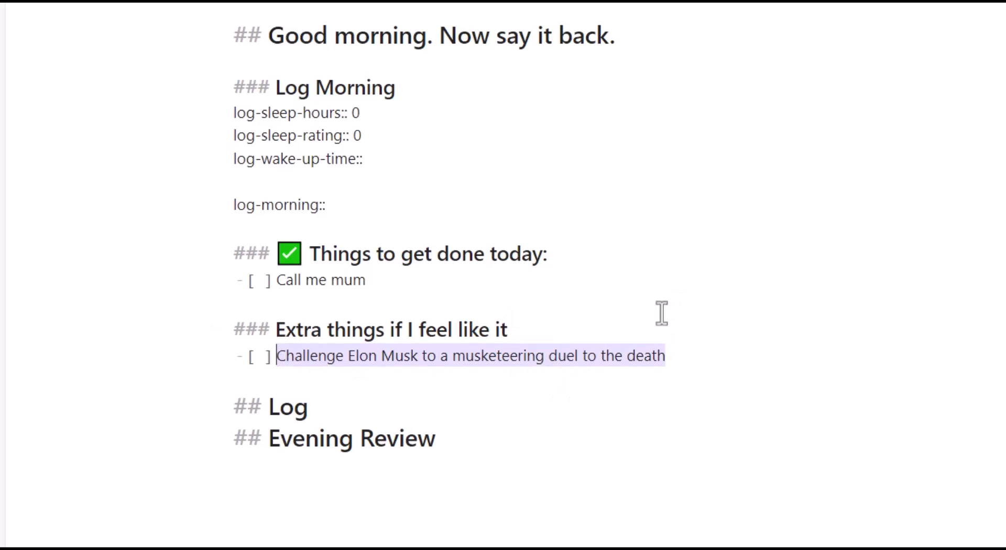
key("BackSpace")
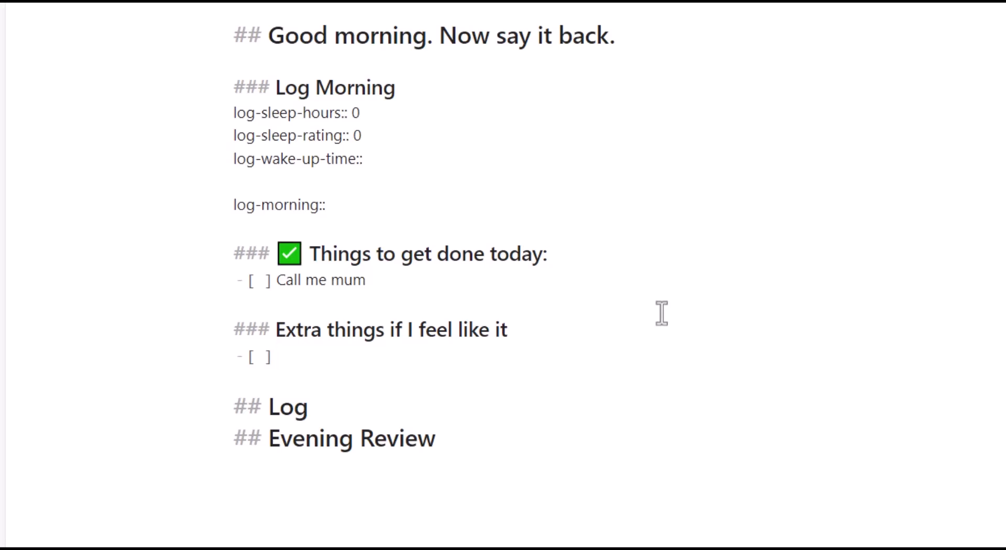
- Add a level-three heading "Schedule" below the empty checkbox, separated by a blank line
key("BackSpace")
key("ctrl+z")
key("shift+Return")
key("BackSpace")
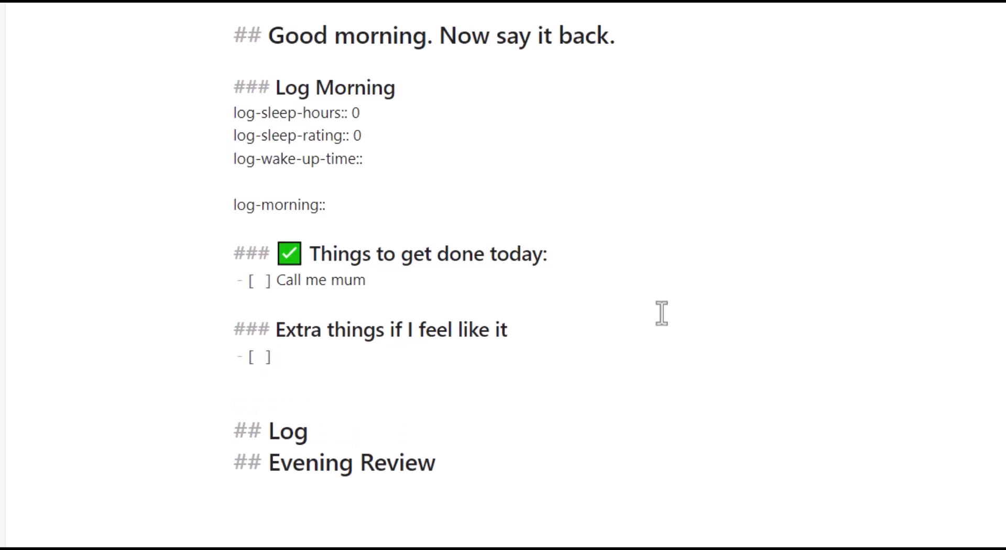
key("Return")
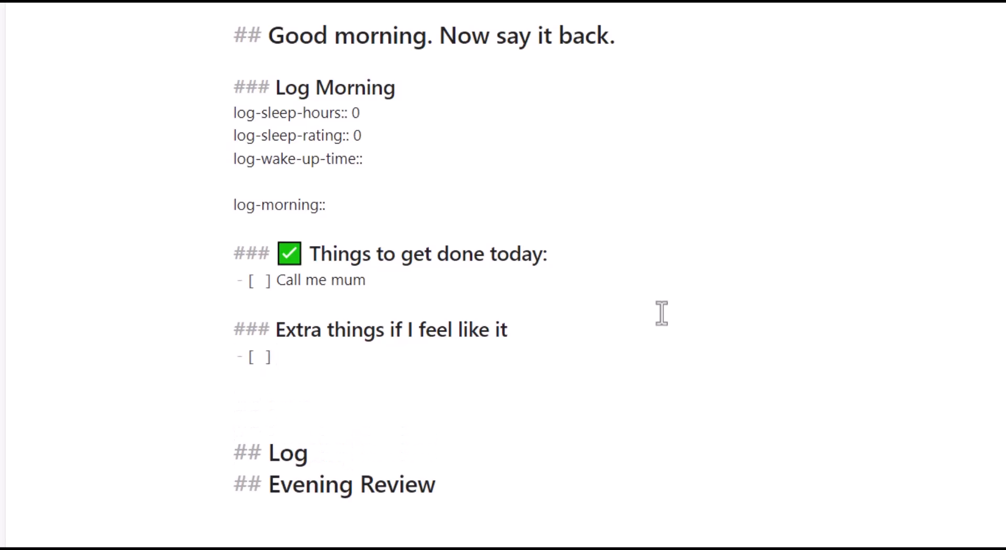
type("###")
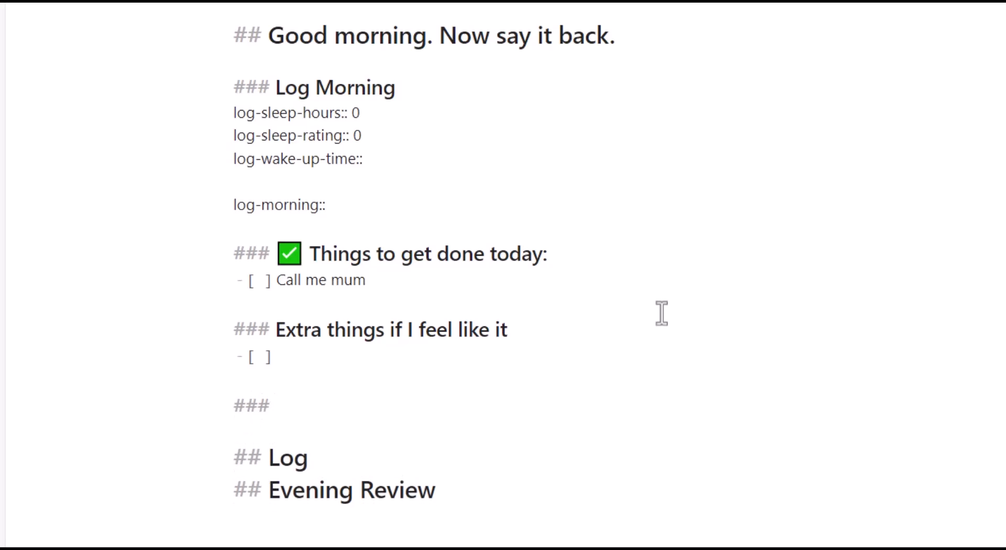
type(" Schedule")
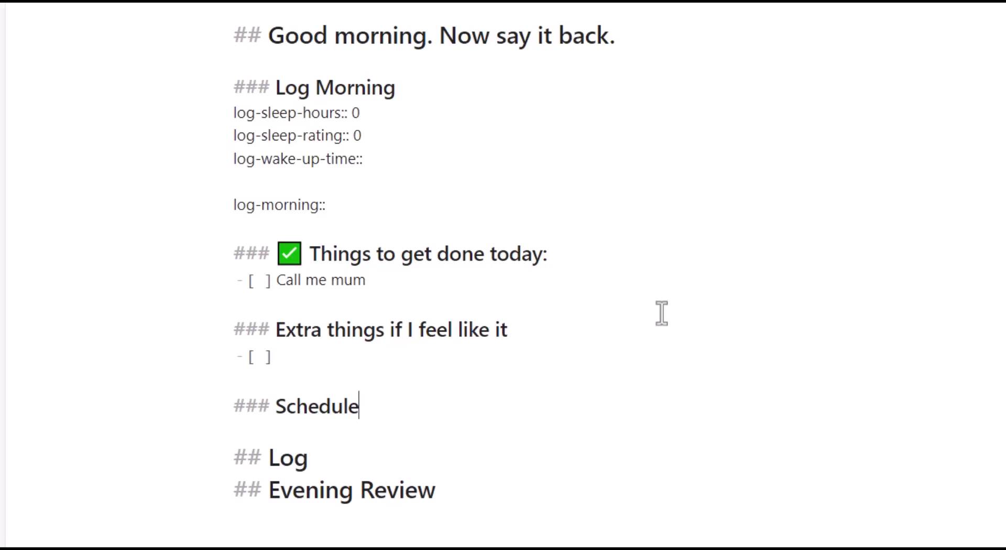
- Add the sample bullet "14:00 meeting with mark shuttleworth" under the Schedule heading
key("Return")
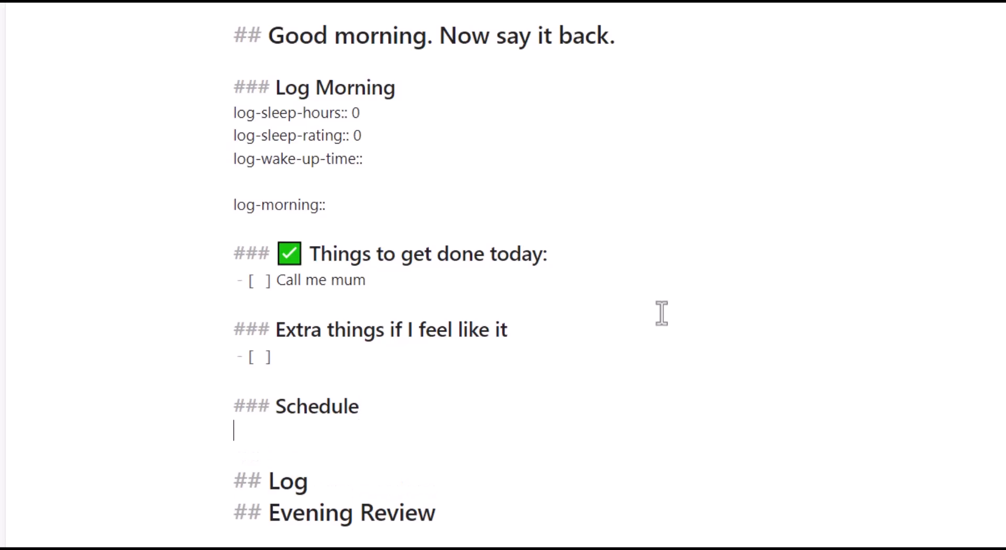
type("-")
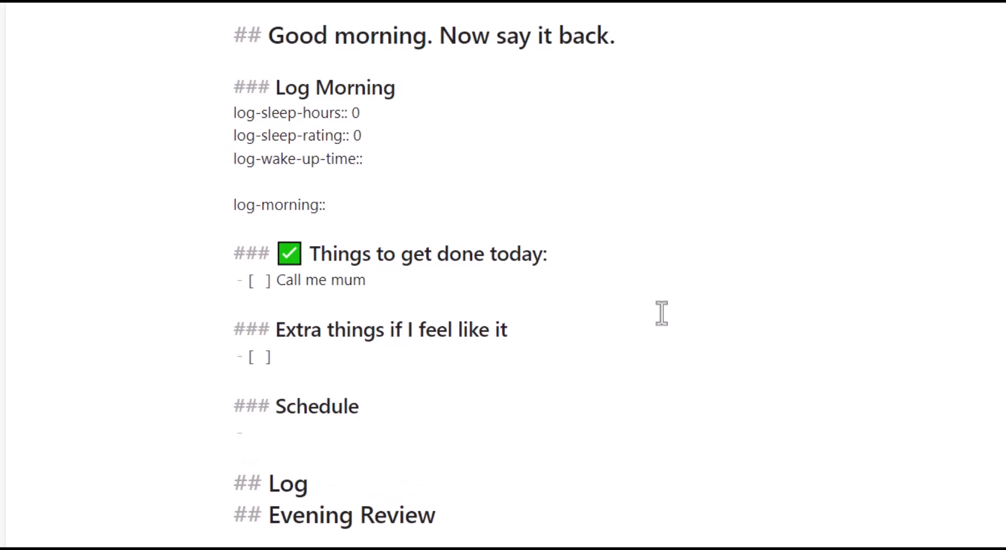
type(" 14:00 meeting with mark shuttl")
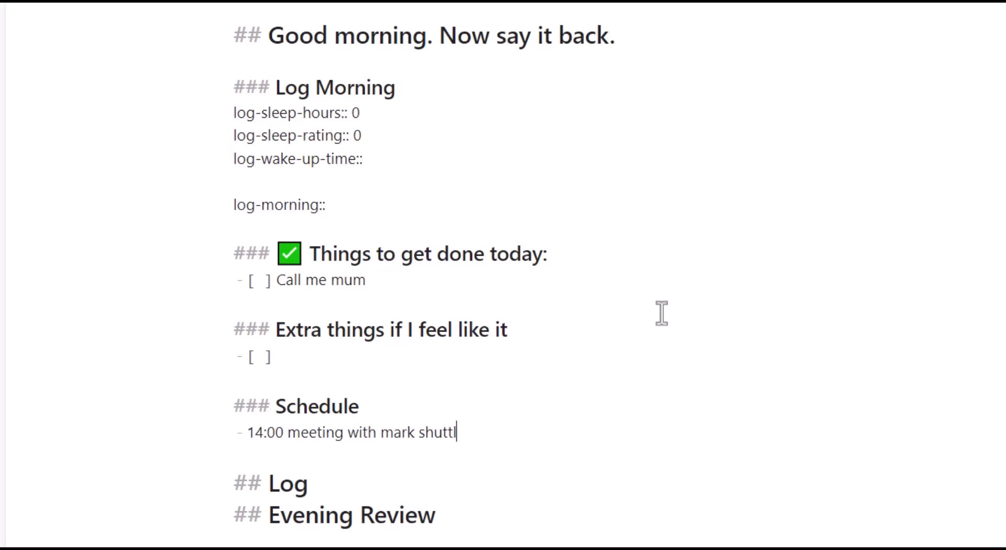
type("eworth")
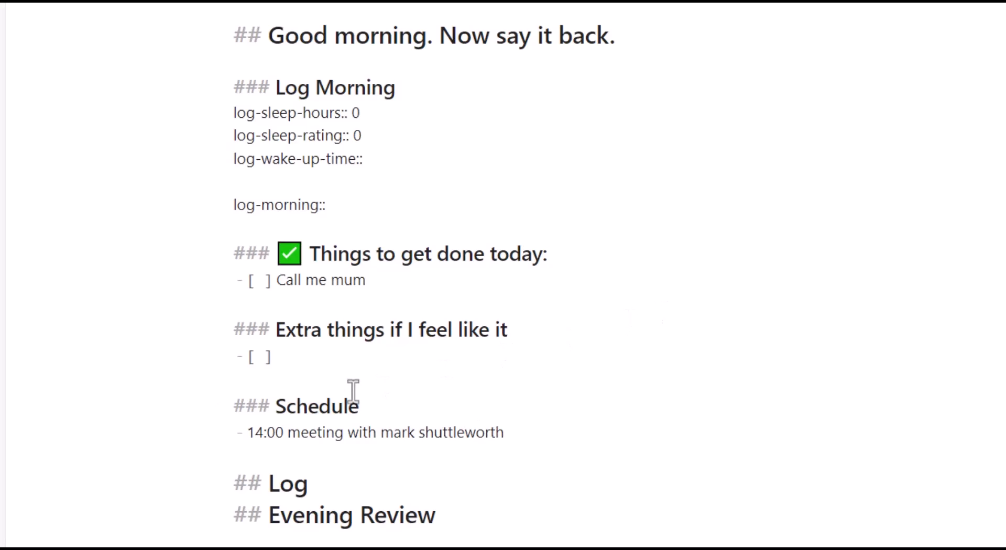
- Insert a calendar emoji showing 31 in front of the Schedule heading text
left_click(290, 412)
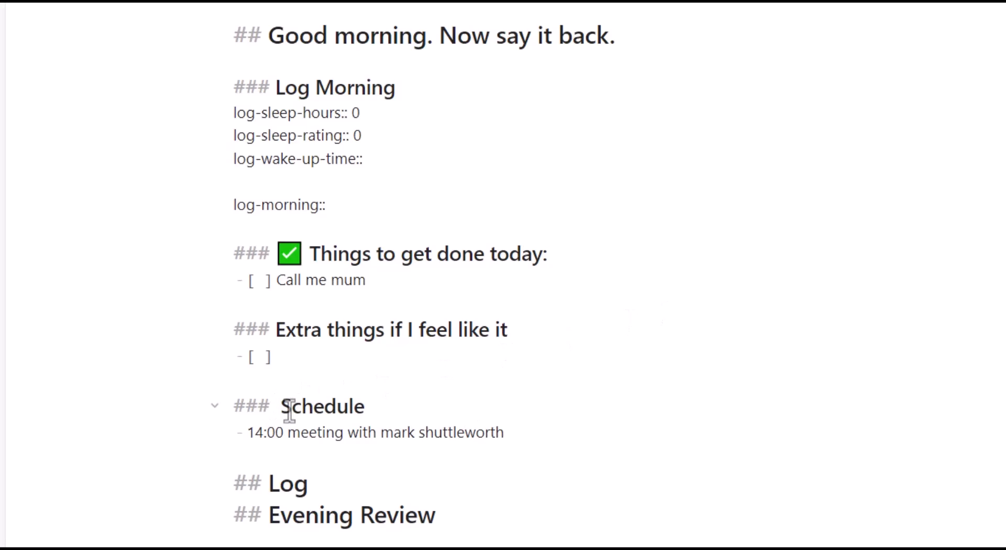
key("super+period")
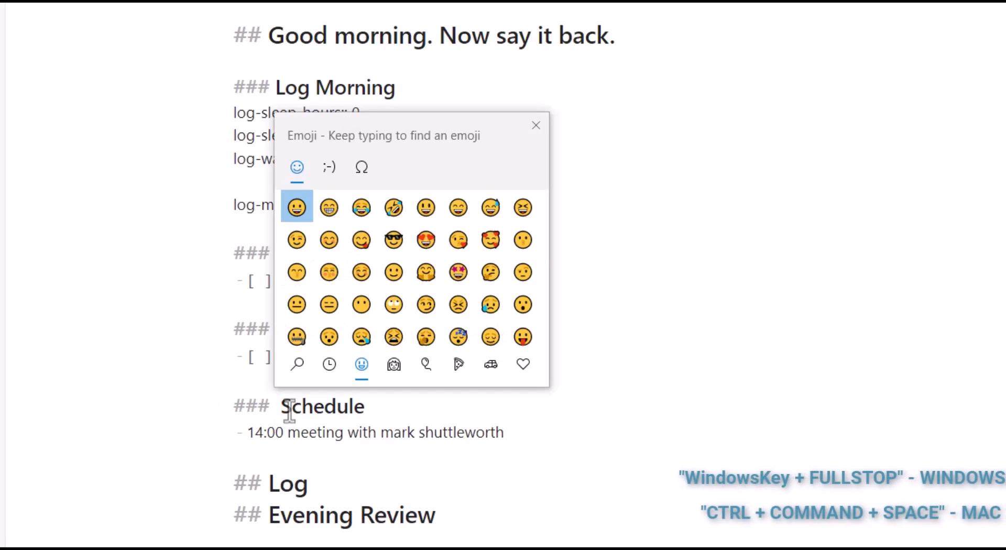
type("calen")
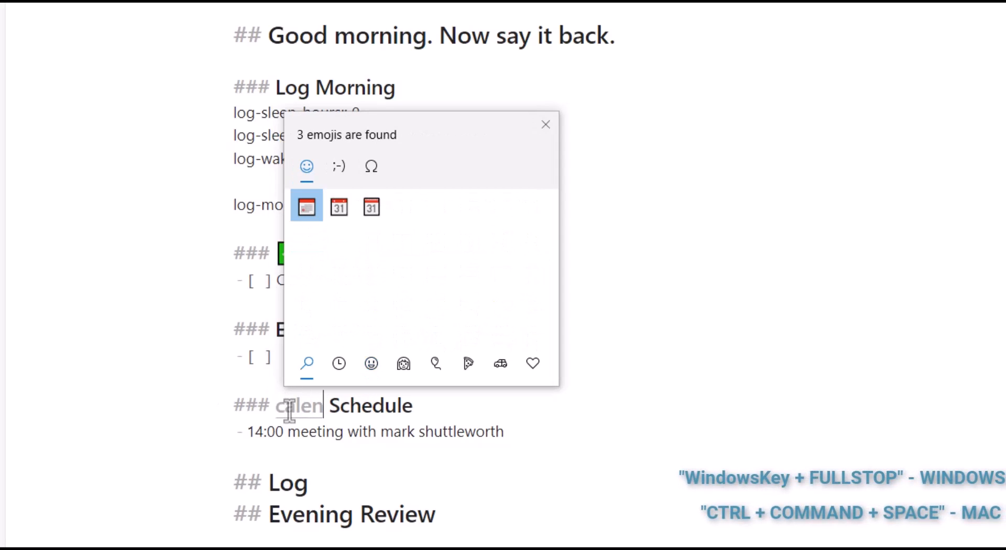
left_click(372, 207)
- Preview the template in reading view and collapse the "Good morning. Now say it back." section
key("ctrl+e")
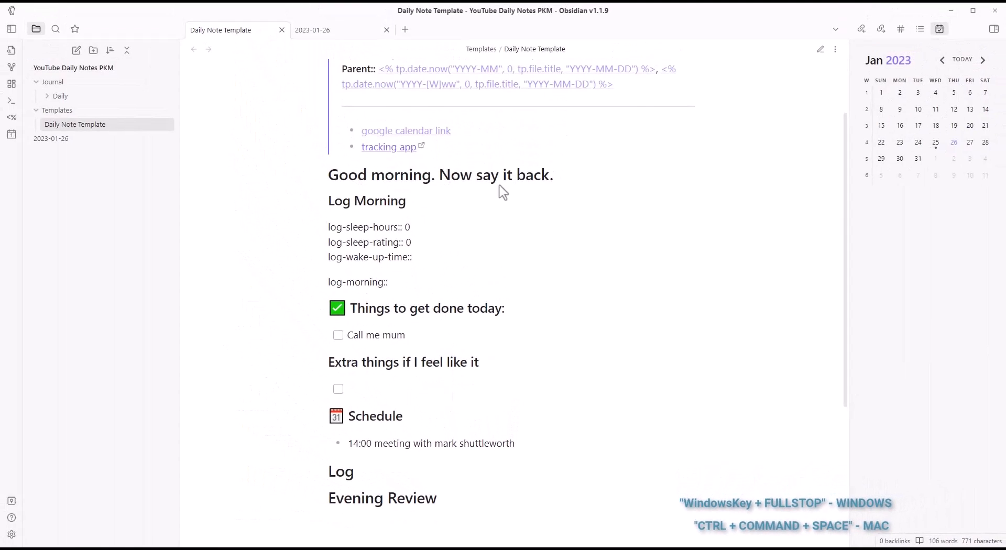
left_click(324, 175)
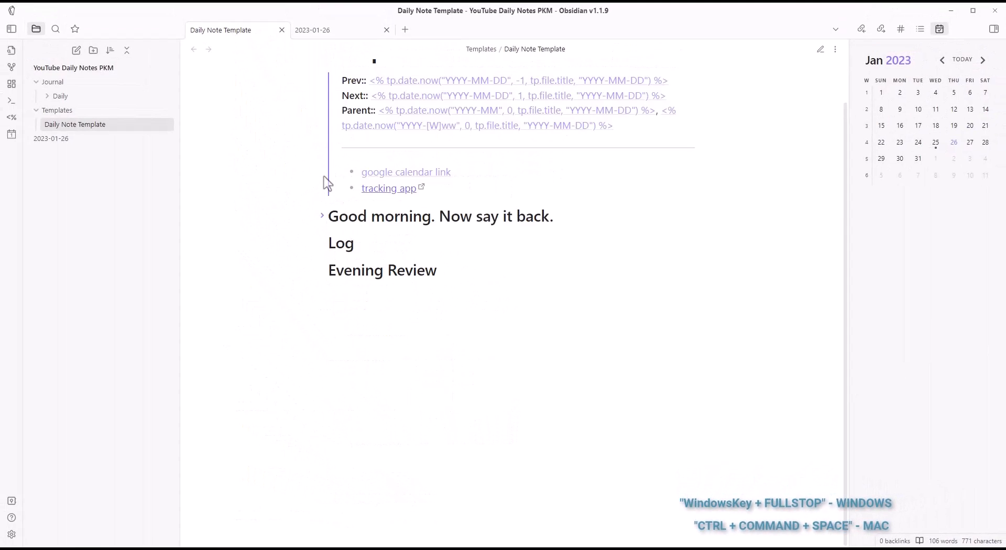
- Expand the "Good morning. Now say it back." section to check its contents, then return the template to editing view
left_click(323, 216)
scroll(367, 346, "down", 3)
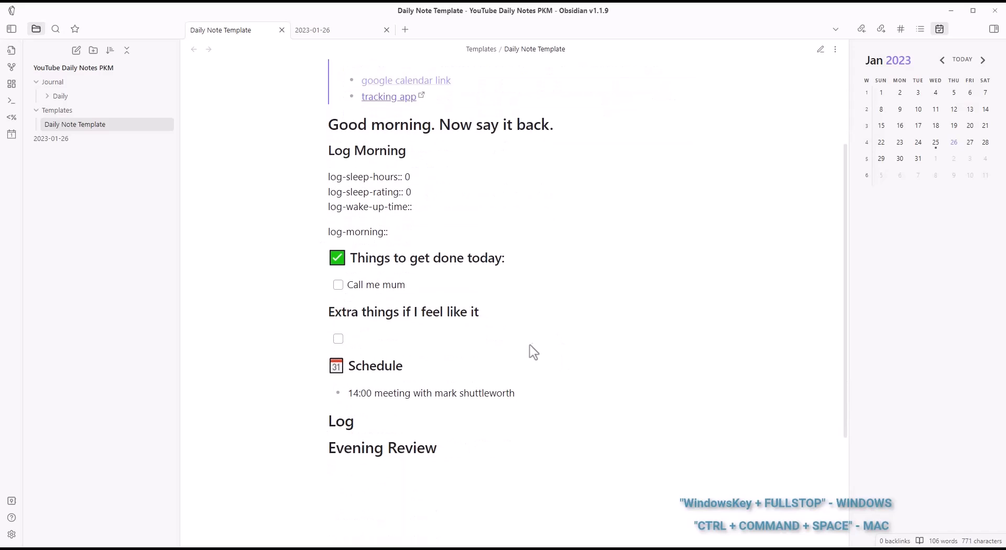
key("ctrl+e")
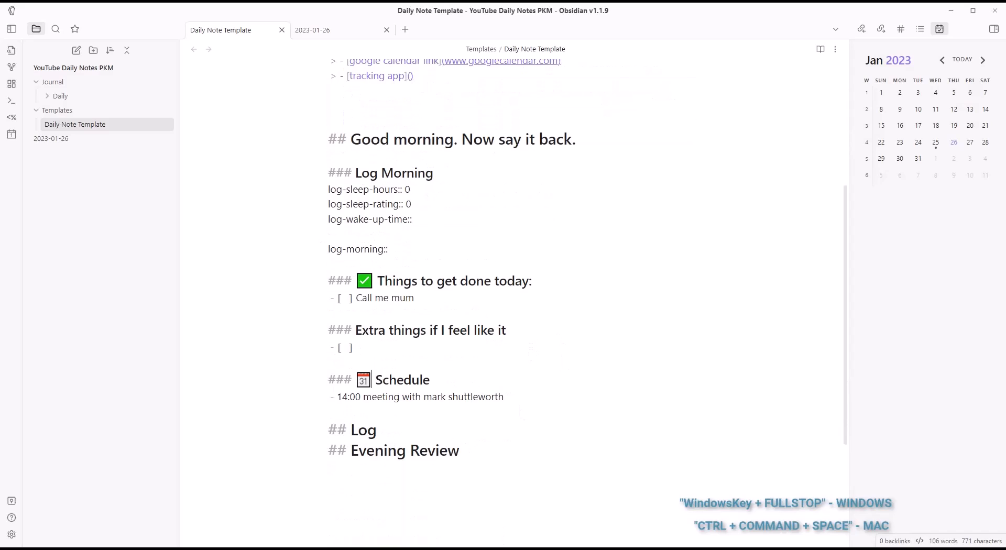
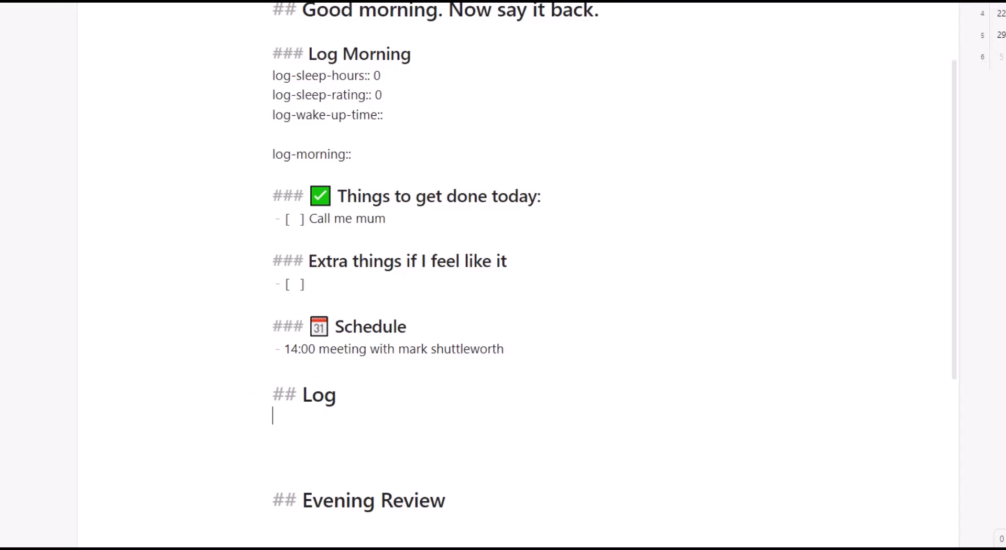
- Add level-three headings "Exercise", "Consumables" and "Habits" under the Log heading, separated by blank lines
key("Return")
type("##")
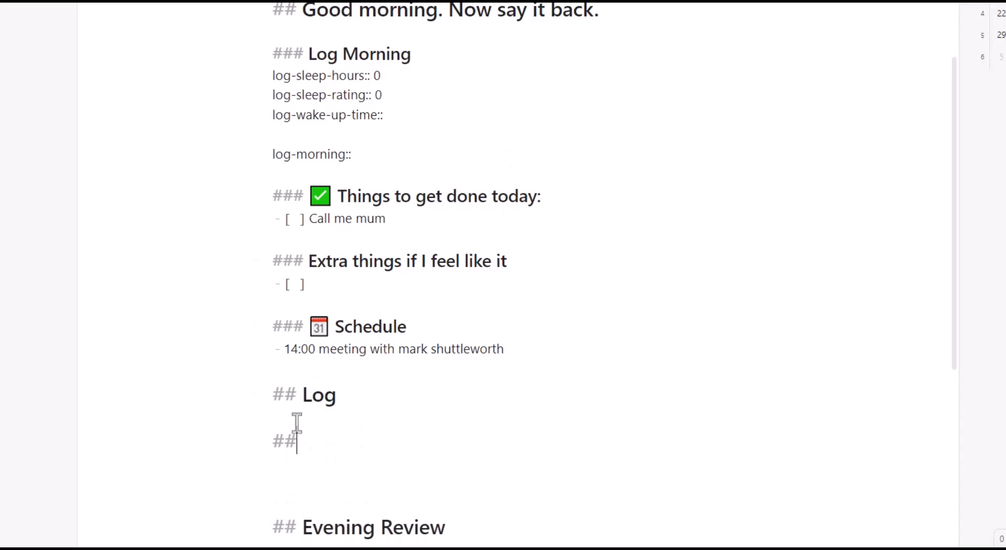
type("# Exercise")
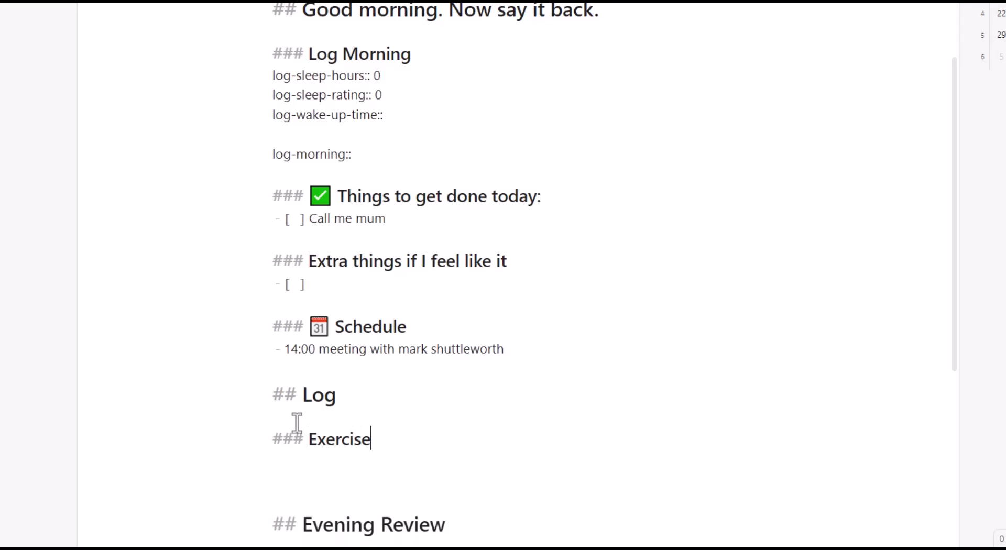
key("Return")
type("### Consumables")
key("Return")
key("Return")
type("### Habits")
key("Up")
key("BackSpace")
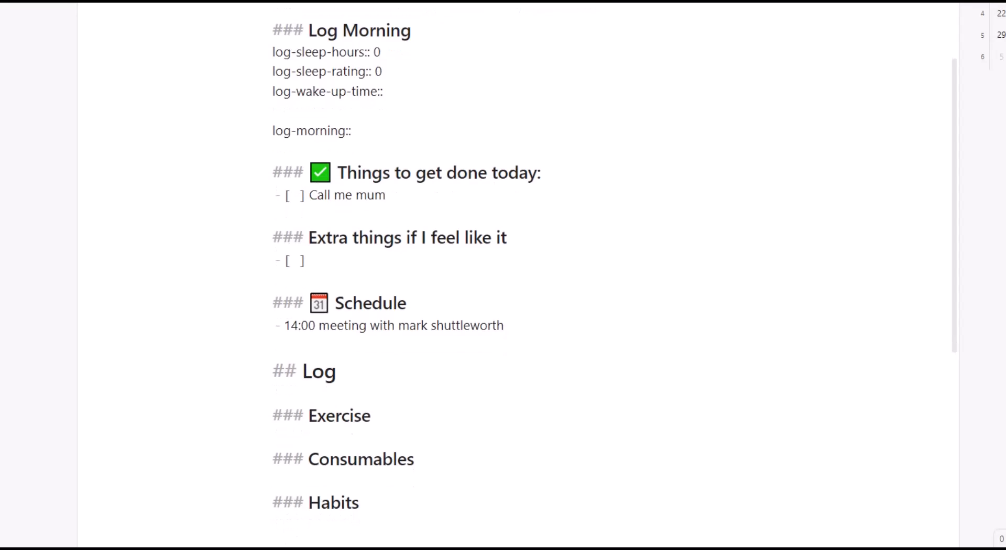
- Add a level-three heading "Time Tracking" between the Habits and Evening Review headings
scroll(390, 472, "down", 4)
left_click(341, 357)
type("### Time Tracking")
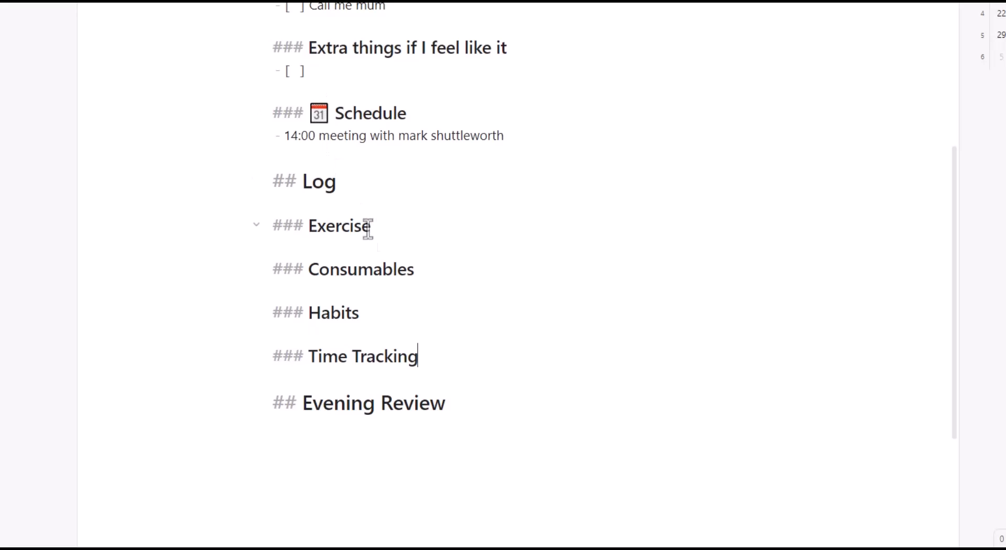
- Insert a running shoe emoji in front of the Exercise heading text
left_click(384, 231)
key("ctrl+Left")
key("super+period")
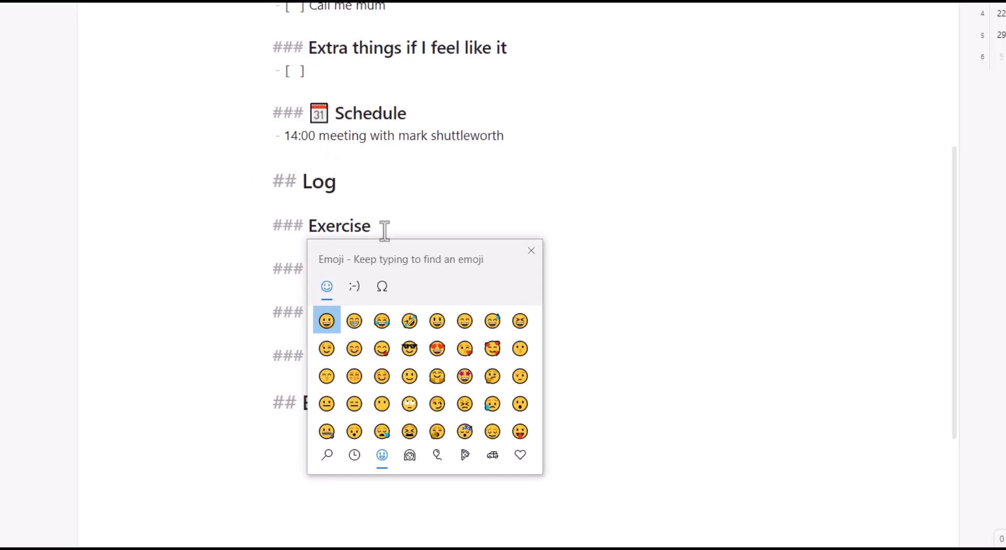
type("run")
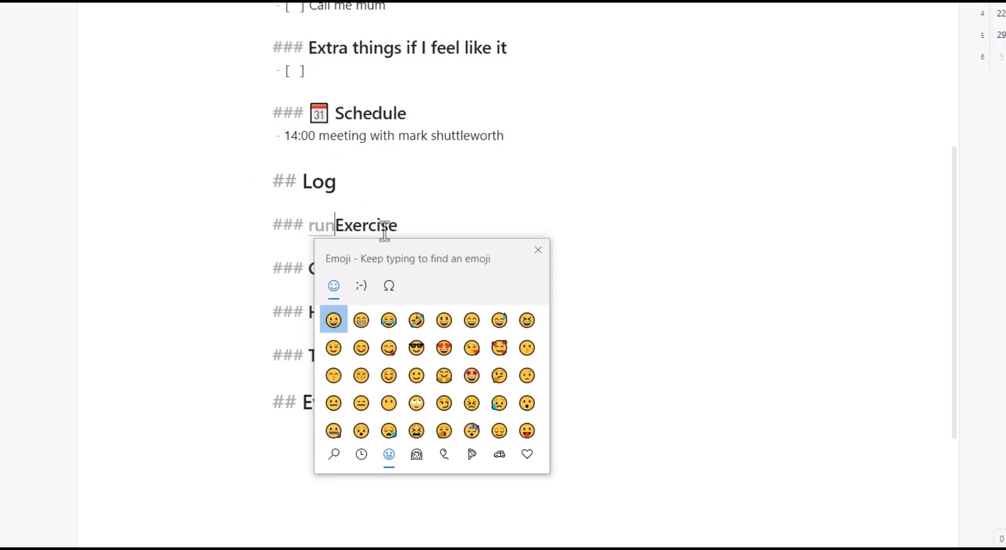
left_click(468, 361)
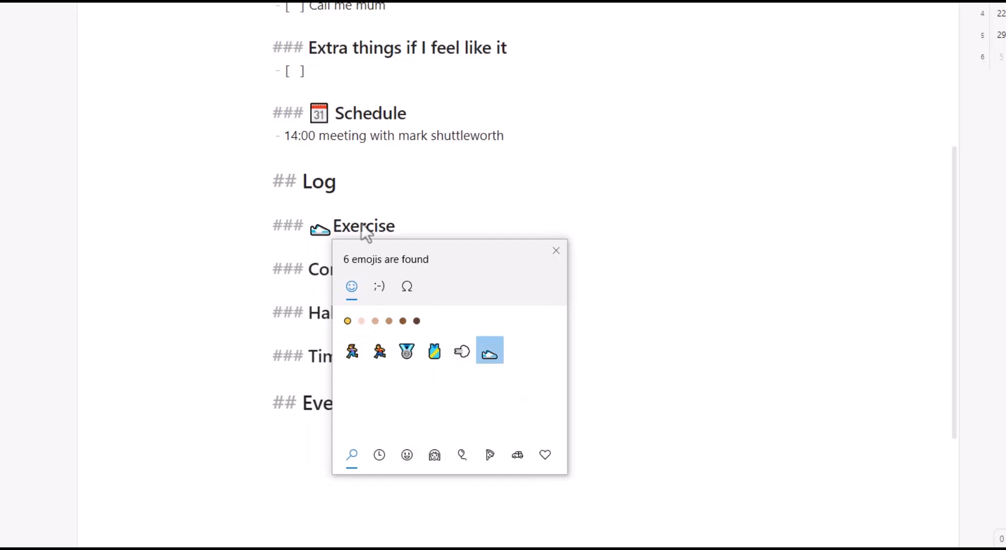
- Insert a plate with cutlery emoji in front of the Consumables heading text
left_click(313, 268)
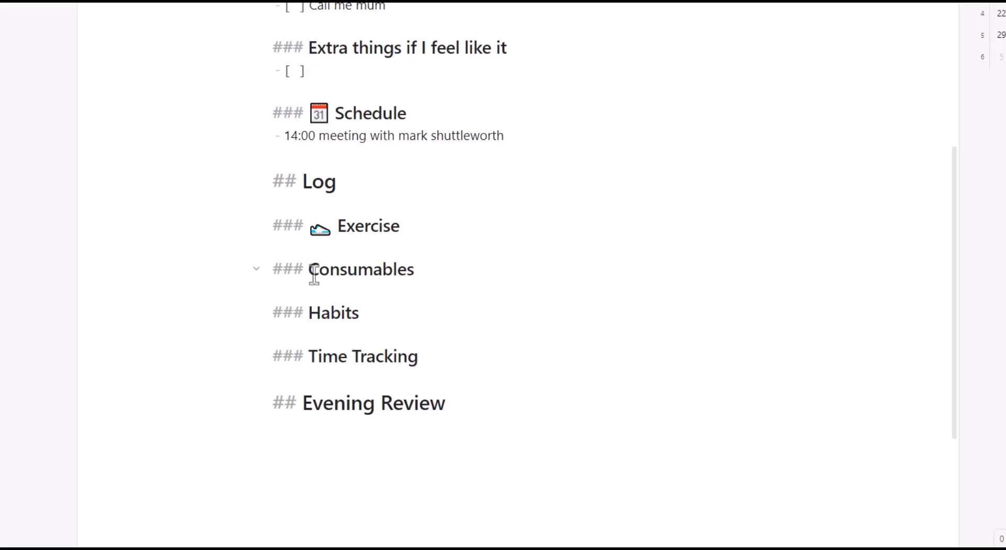
key("super+period")
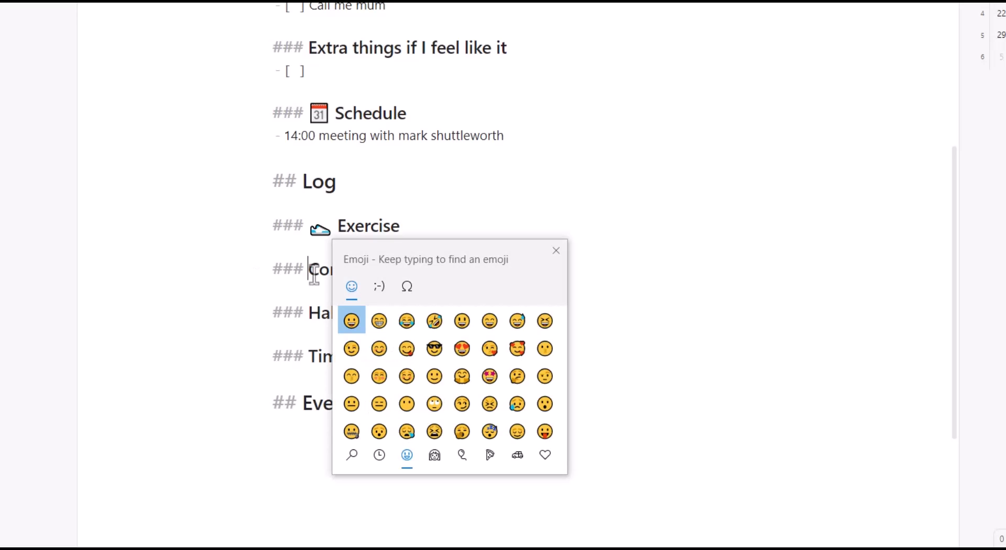
type("plate")
key("Return")
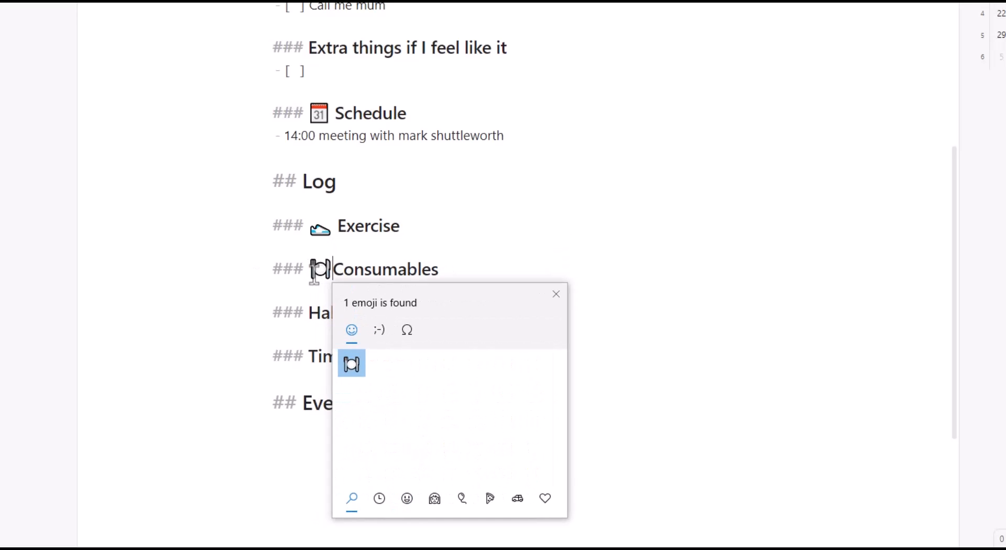
- Insert a joker card emoji in front of the Habits heading text
left_click(312, 313)
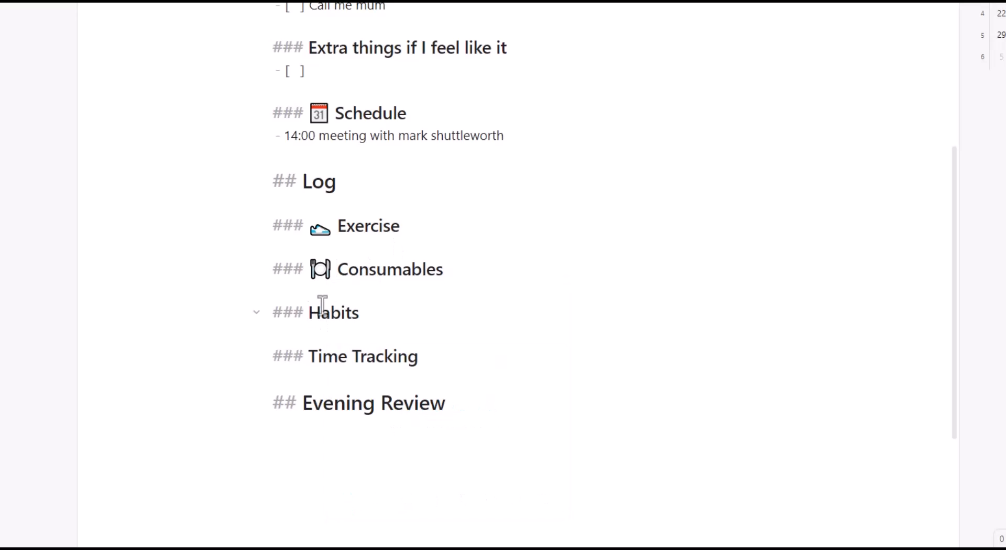
key("super+period")
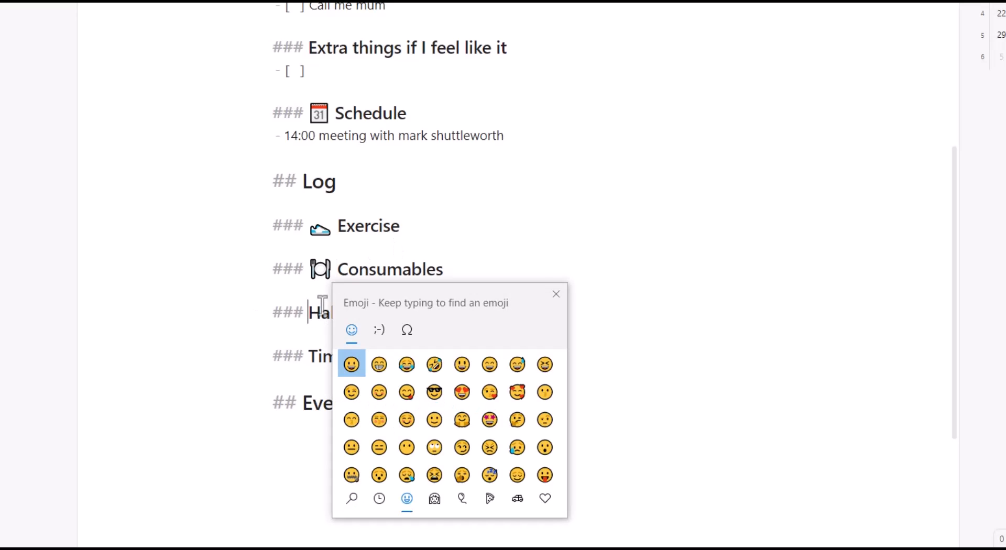
type("joker")
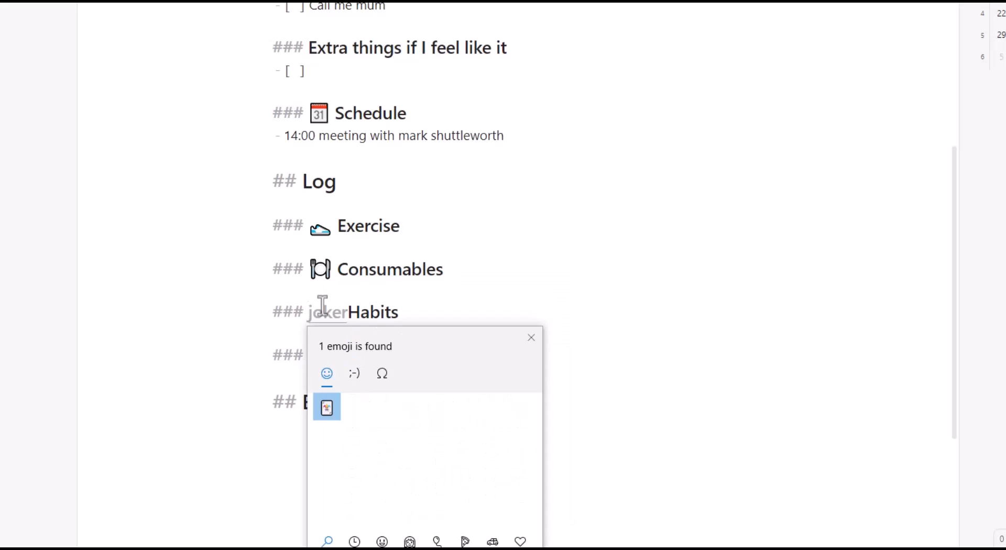
key("Return")
- Insert a watch emoji in front of the Time Tracking heading text
scroll(414, 309, "down", 2)
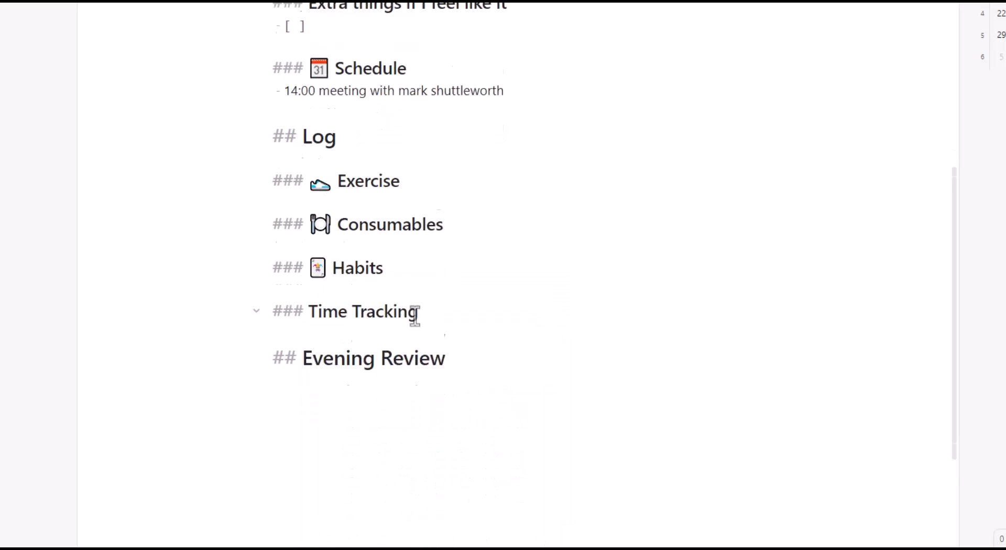
left_click(312, 270)
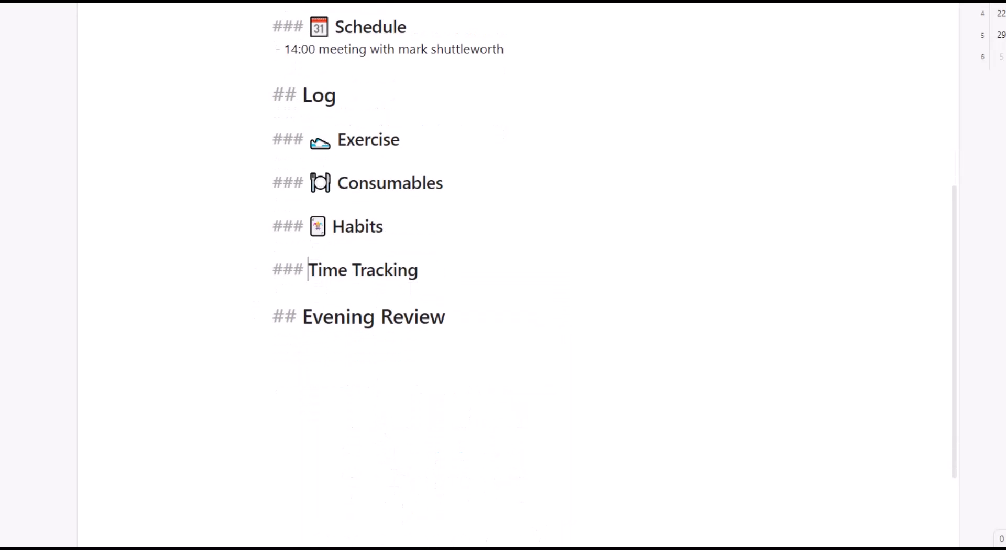
key("super+period")
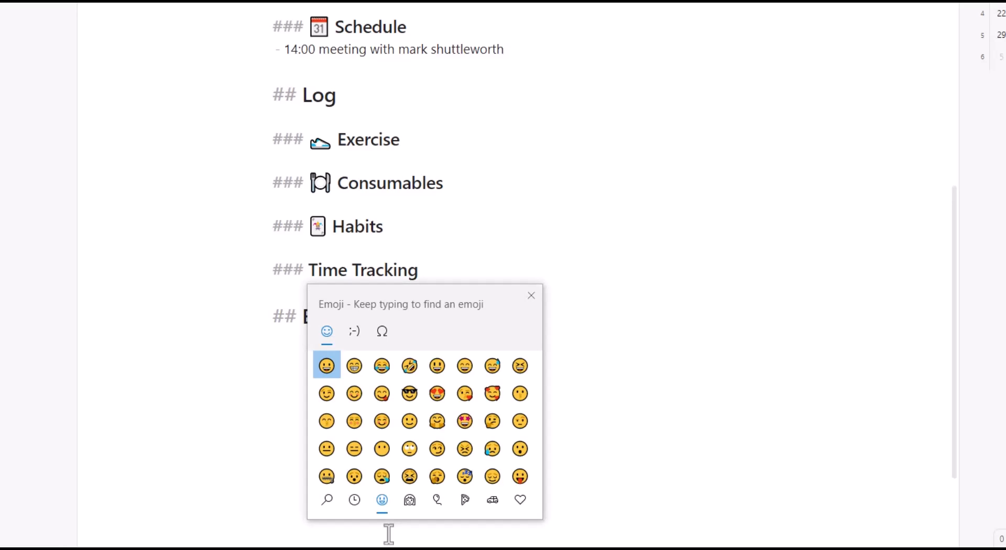
type("watch")
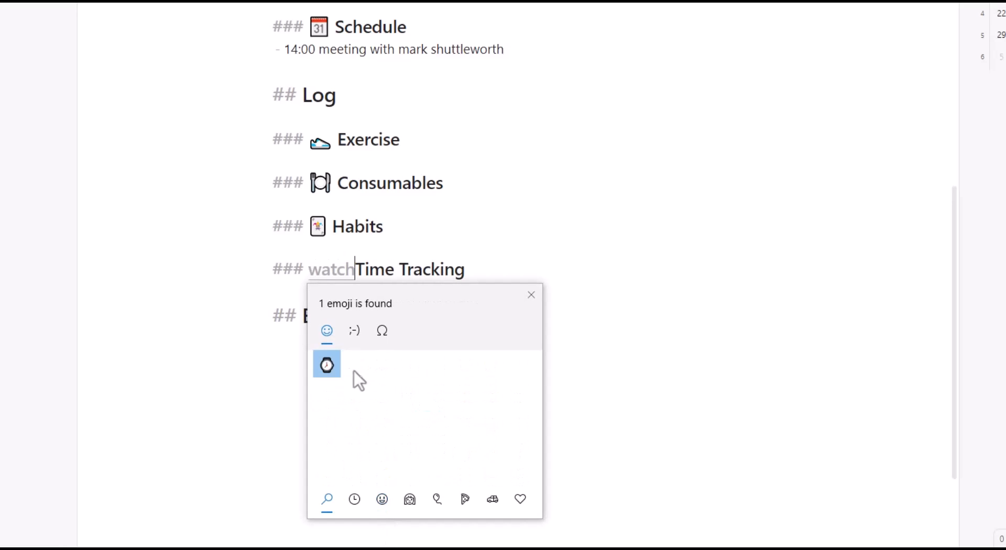
left_click(328, 367)
left_click(464, 268)
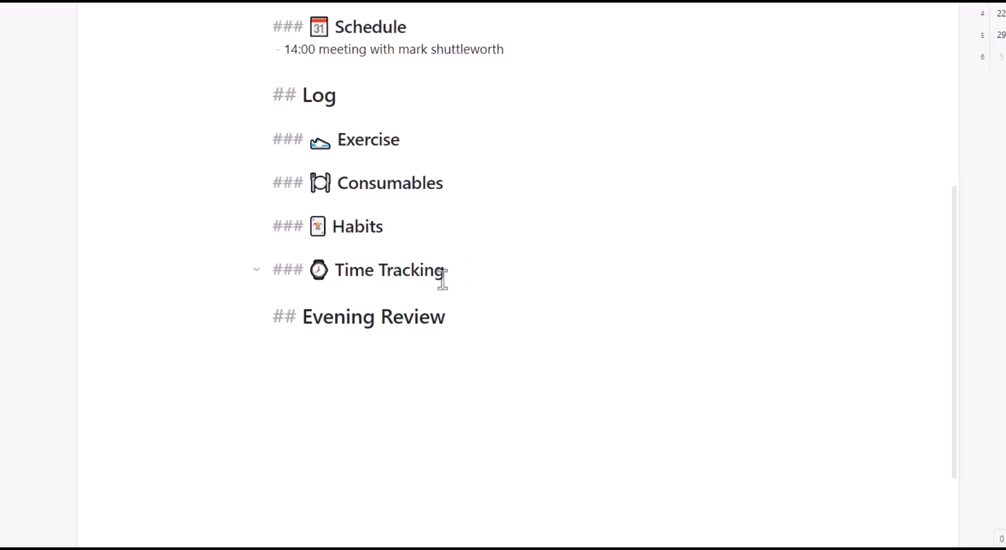
- Add sample bullets "log-cycling::" and "log-squats:: 250" under the Exercise heading
scroll(443, 294, "up", 3)
left_click(427, 295)
key("Return")
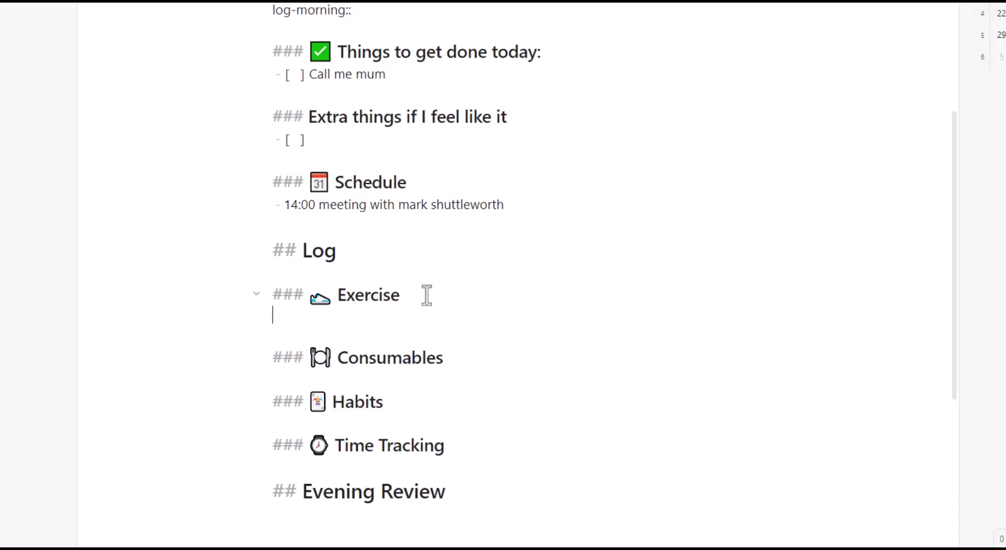
type("- ")
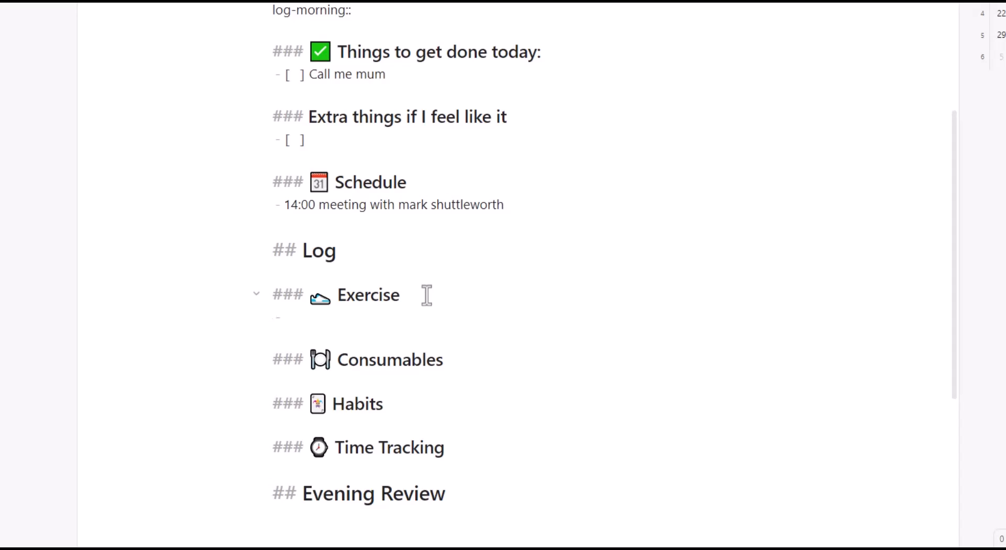
type("log-cycling:: 7")
key("BackSpace")
key("BackSpace")
key("Return")
type("log-s")
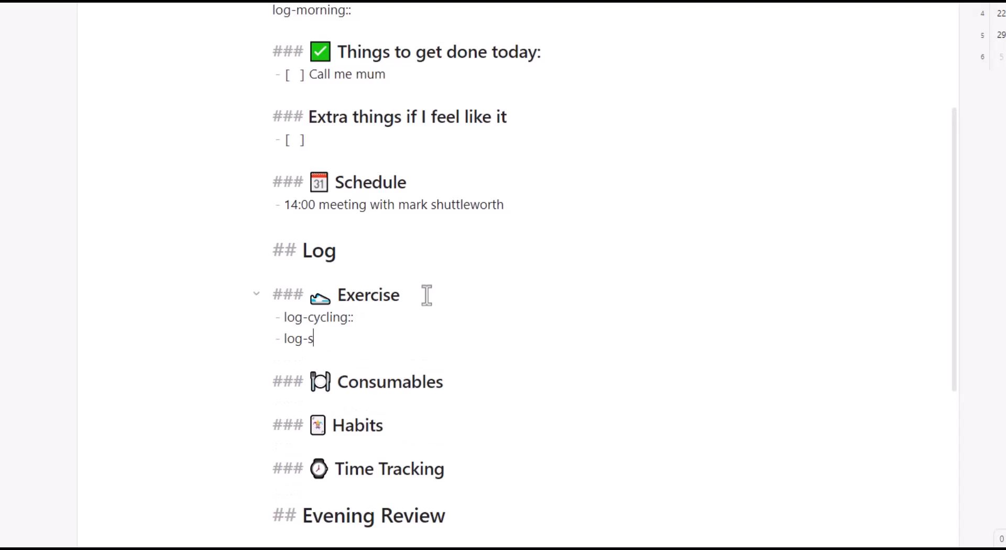
type("quats:: 250")
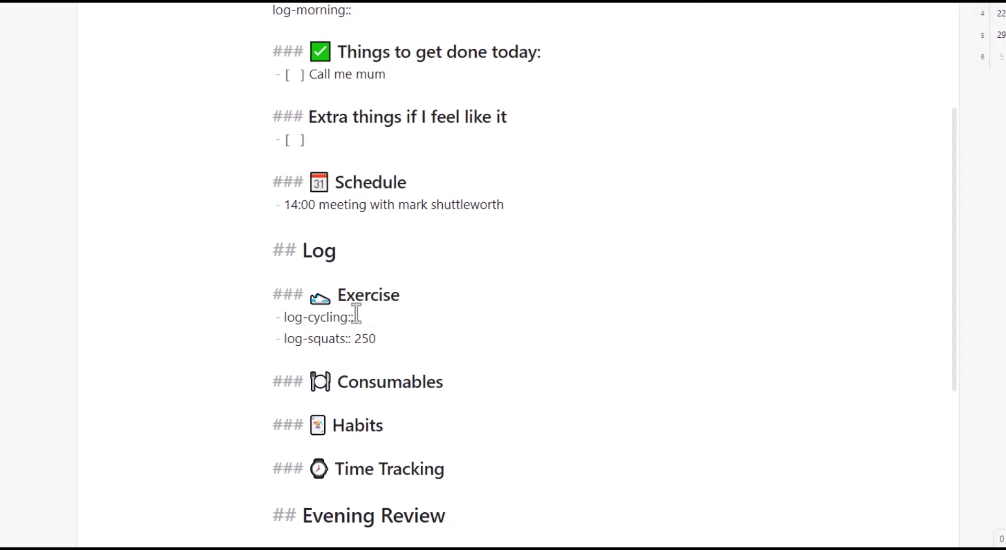
- Replace the Exercise bullets with log-cycling::, log-squats::, log-lunges::, log-jumping-jacks:: and log-stretching:: as plus-sign items, removing the first line's quote marker
left_click_drag(391, 344, 283, 316)
type("> + log-cycling:: > + log-squats:: > + log-lunges:: > + log-jumping-jacks:: > + log-stretching::")
left_click(290, 316)
key("BackSpace")
key("BackSpace")
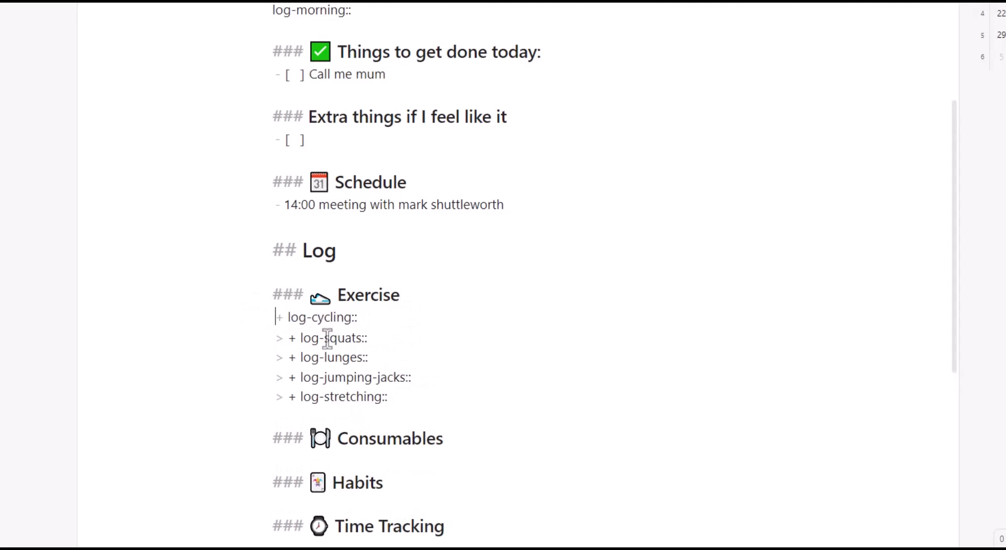
- Remove the quote markers from the squats, lunges, jumping-jacks and stretching lines, leaving each as a plain plus-sign bullet
left_click(290, 338)
key("BackSpace")
key("BackSpace")
key("BackSpace")
key("Return")
left_click(292, 360)
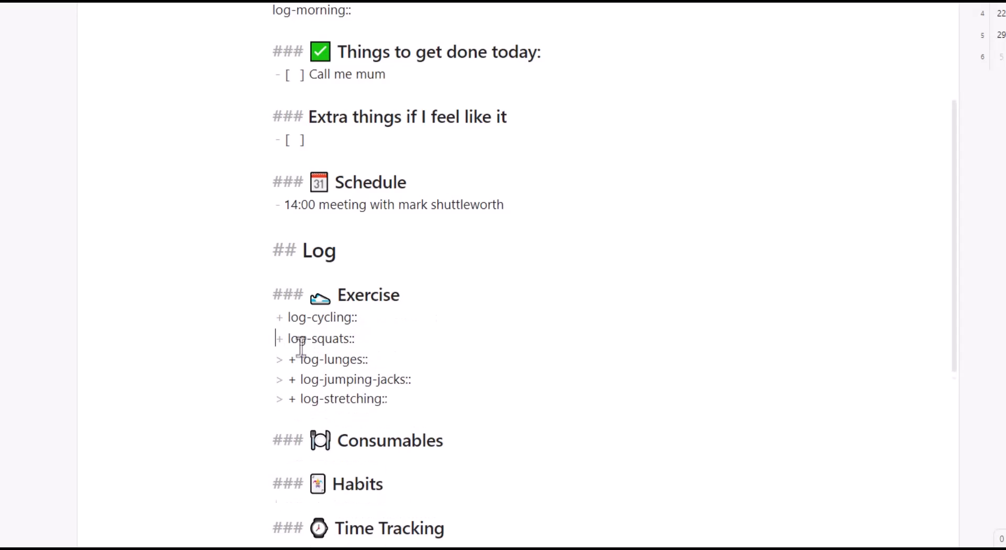
key("BackSpace")
key("BackSpace")
left_click(292, 380)
key("BackSpace")
key("BackSpace")
key("Down")
key("Delete")
key("Delete")
- Review the five log fields listed under the Exercise heading, from cycling to stretching
left_click_drag(398, 397, 267, 362)
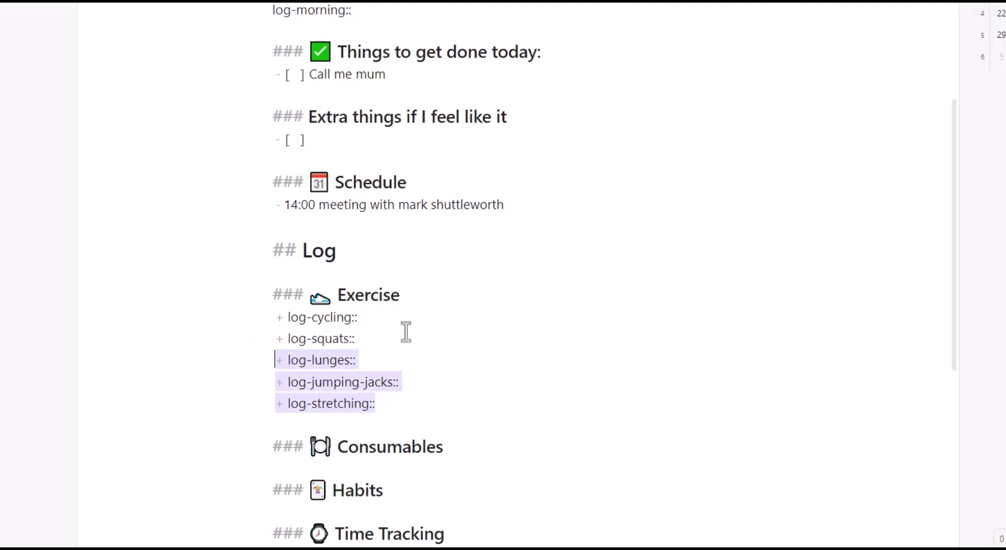
scroll(436, 335, "down", 4)
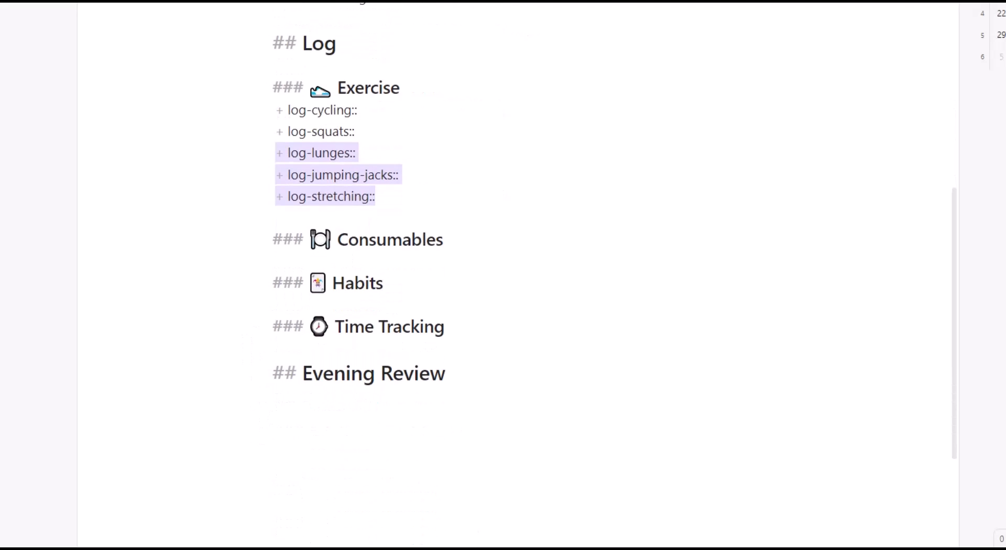
left_click(389, 92)
left_click_drag(395, 195, 320, 132)
left_click(400, 184)
left_click_drag(373, 112, 222, 124)
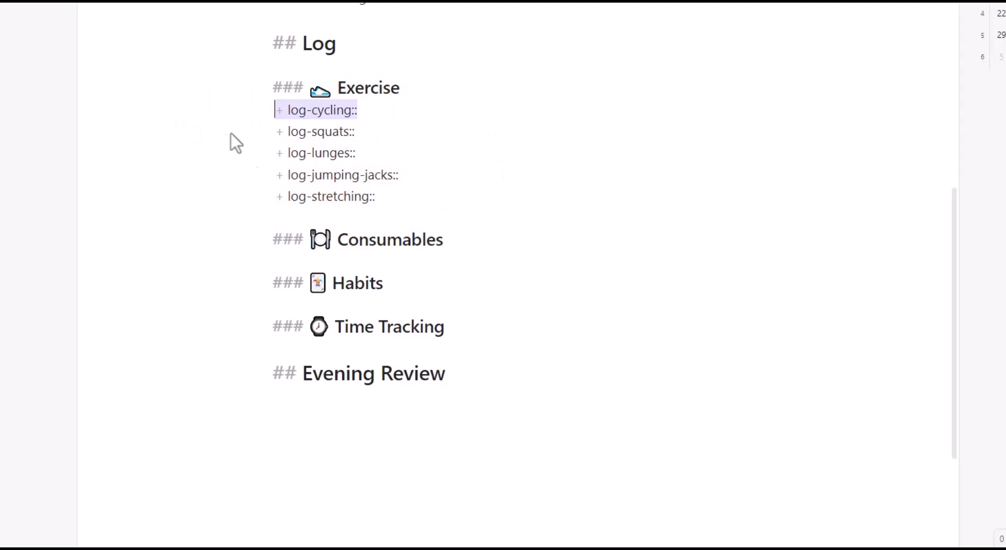
left_click_drag(402, 194, 265, 134)
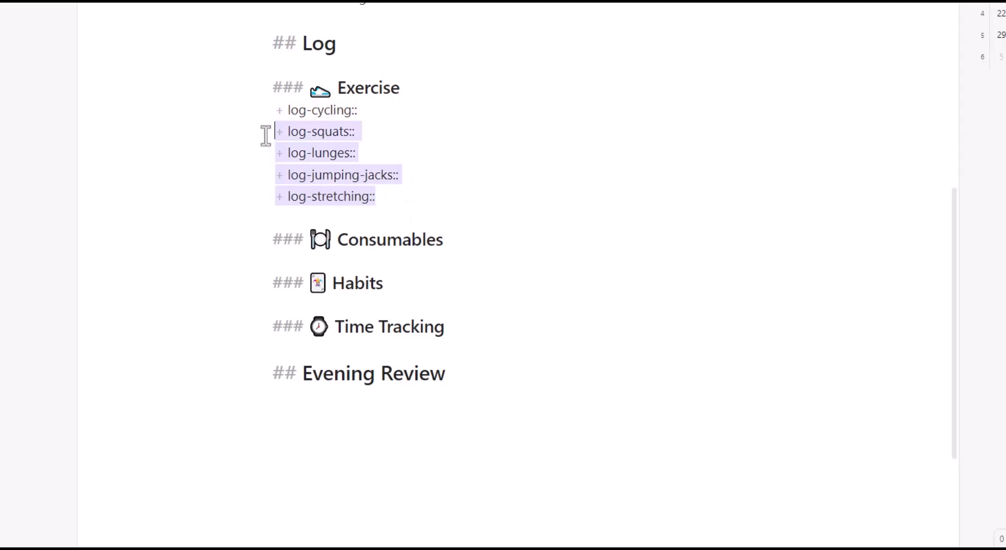
left_click_drag(425, 202, 276, 175)
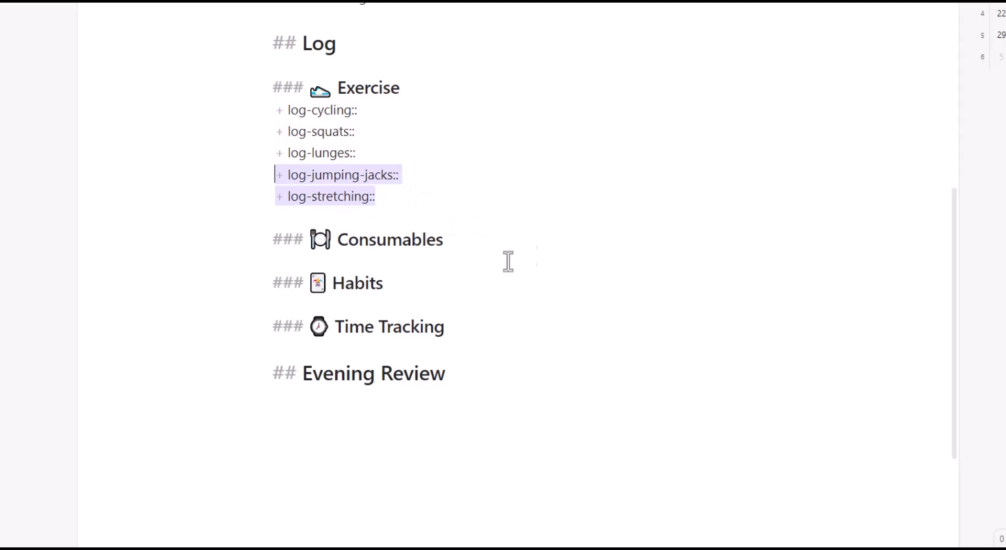
left_click(410, 203)
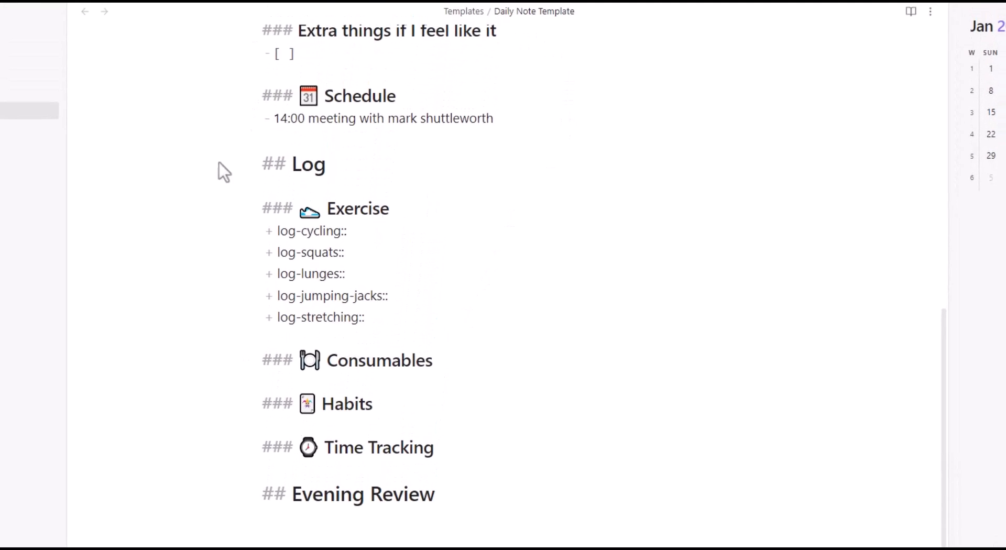
left_click_drag(427, 326, 213, 222)
- Start a list on a new line under the Consumables heading, replacing the "- log" start with a plus sign
left_click(354, 381)
left_click(343, 372)
key("Return")
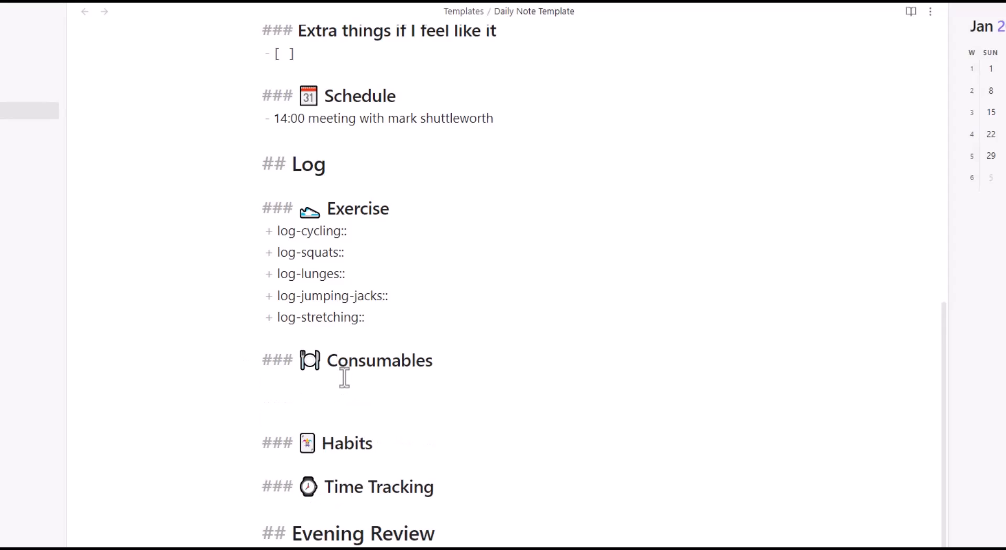
type("- log")
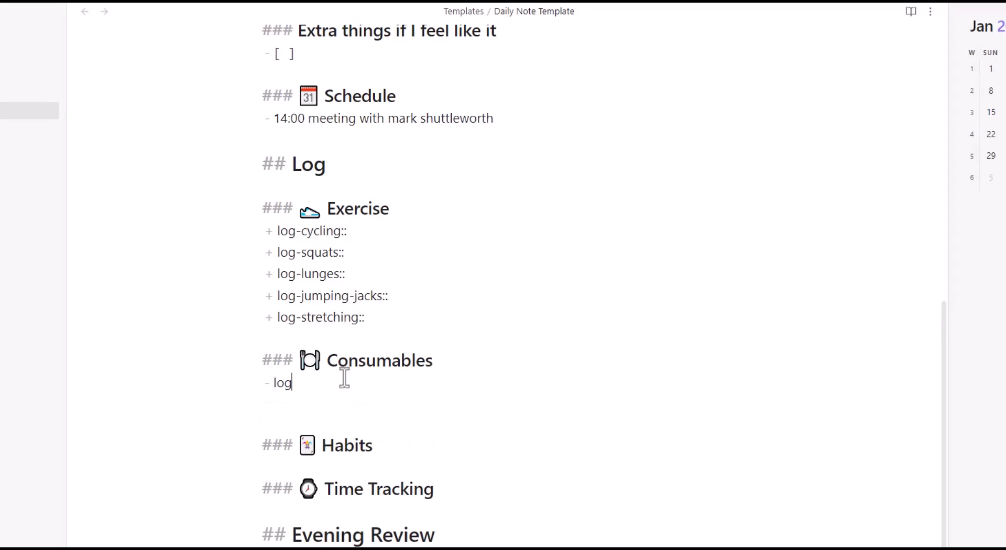
key("BackSpace")
key("BackSpace")
key("BackSpace")
key("BackSpace")
key("BackSpace")
type("+")
- Preview how the template's Exercise and Consumables bullet lists render in reading view
key("ctrl+e")
scroll(388, 325, "up", 3)
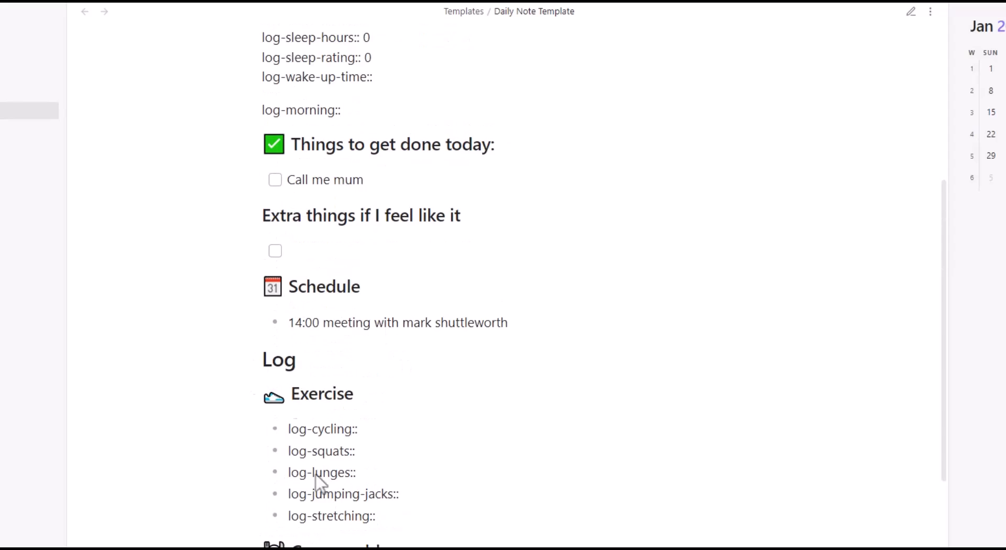
key("ctrl+e")
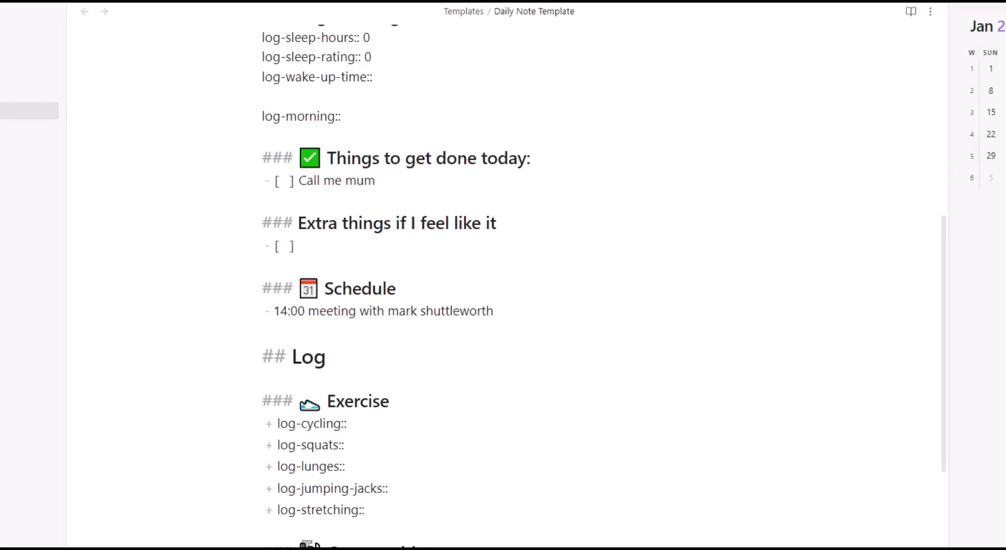
key("ctrl+e")
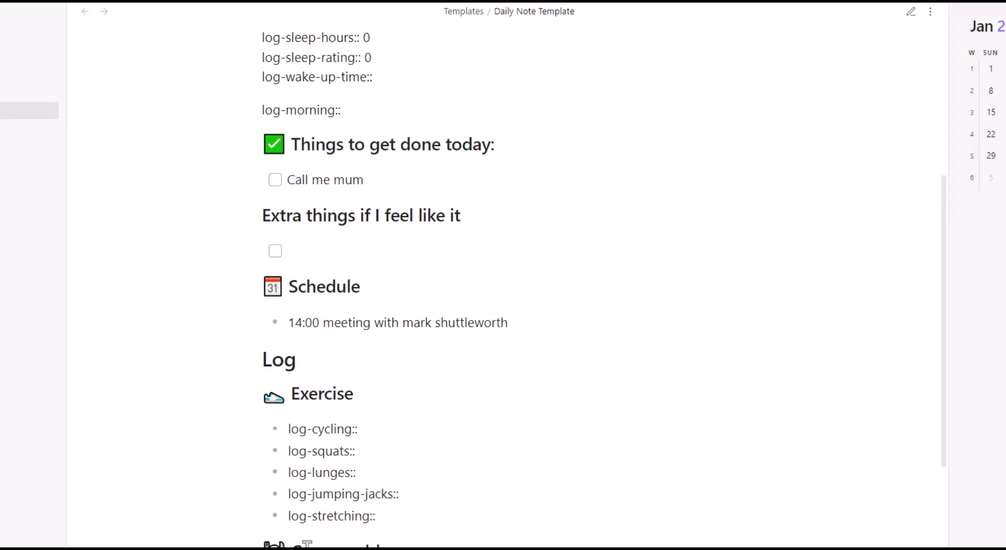
scroll(292, 400, "down", 2)
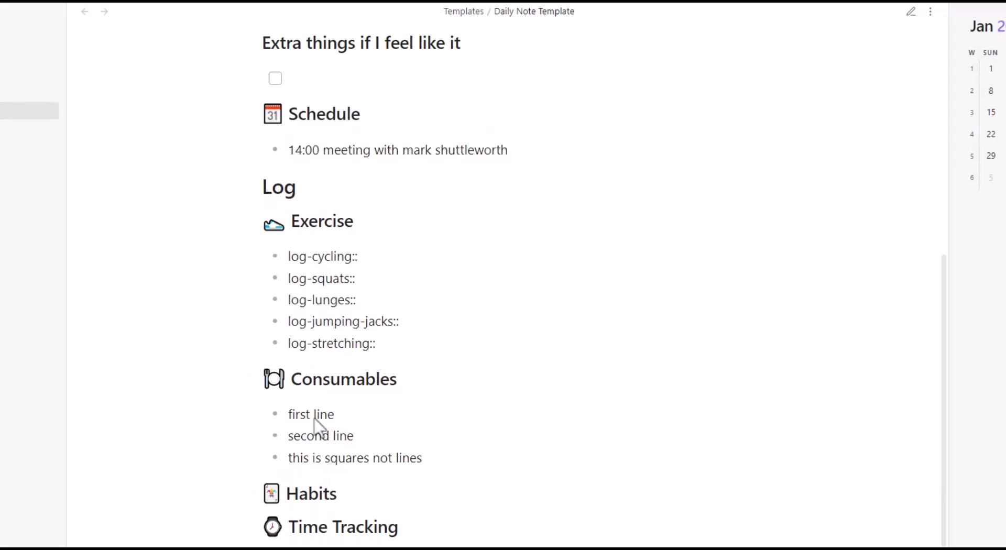
- Insert a blank line after the "second line" bullet under Consumables and preview the list's spacing
key("ctrl+e")
left_click(357, 420)
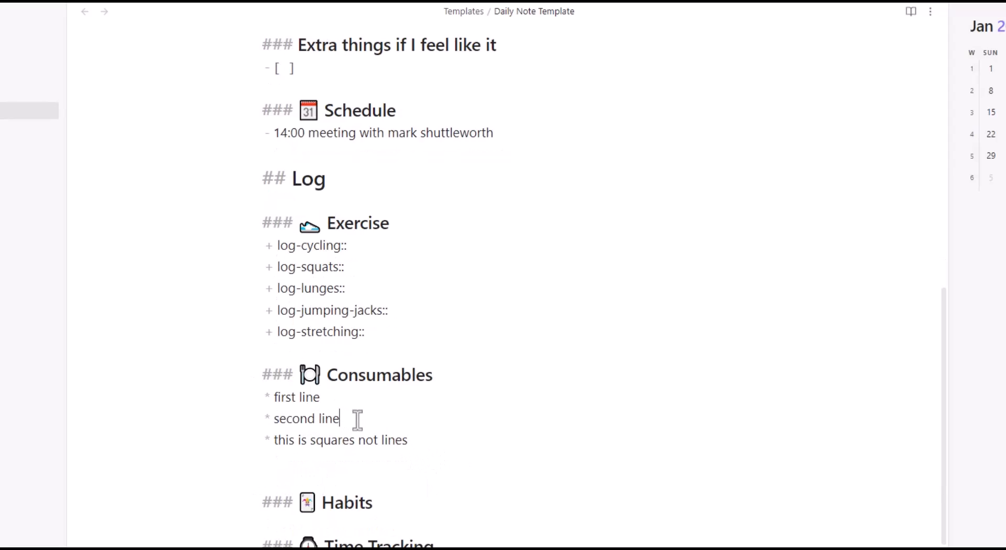
key("Return")
key("Return")
key("ctrl+e")
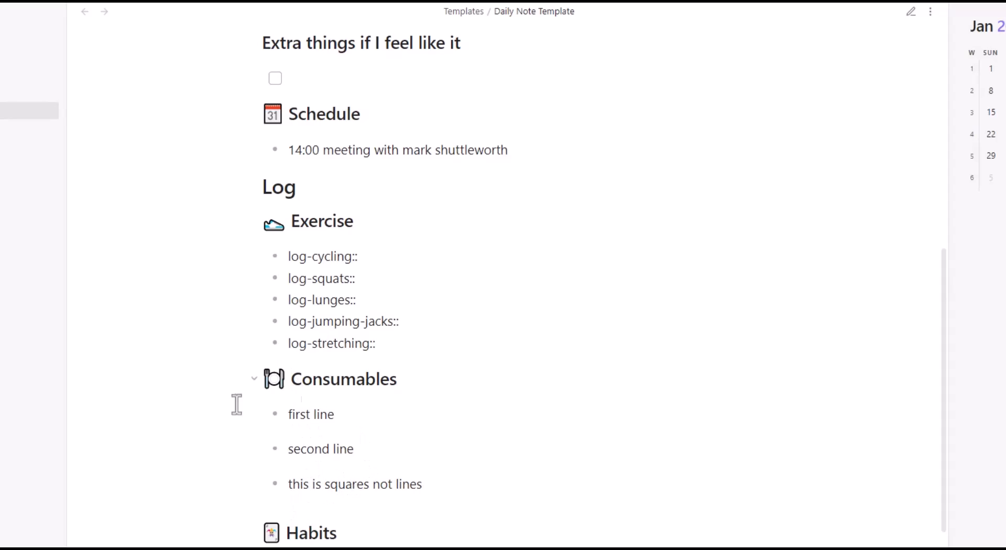
key("ctrl+e")
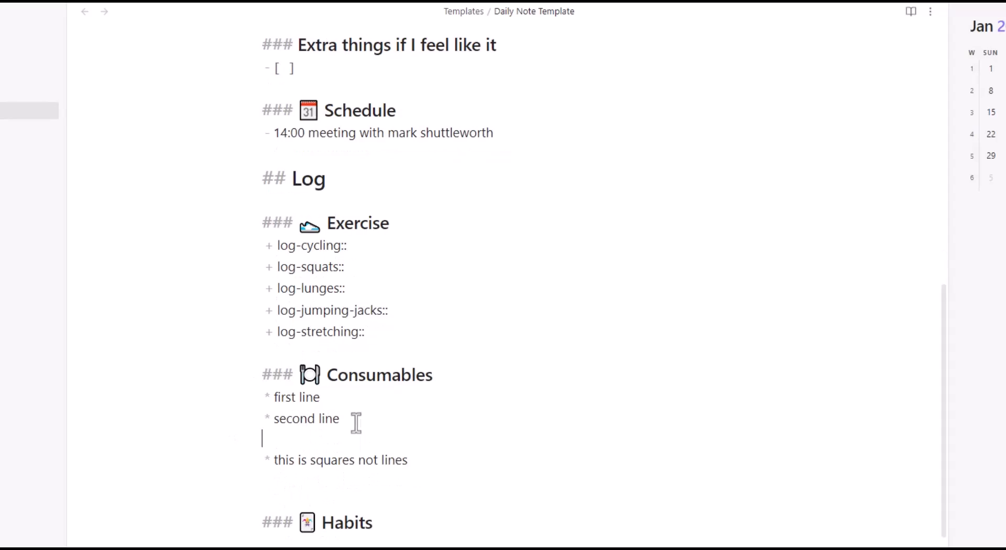
left_click_drag(341, 419, 237, 402)
key("ctrl+e")
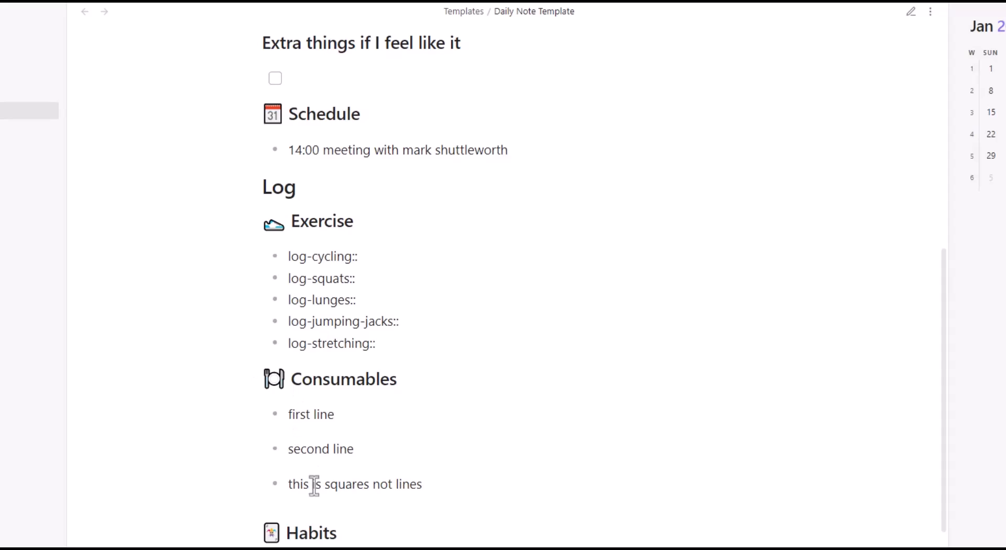
- Change the "this is squares not lines" bullet's marker to a hyphen and preview the Consumables list
key("ctrl+e")
left_click(276, 461)
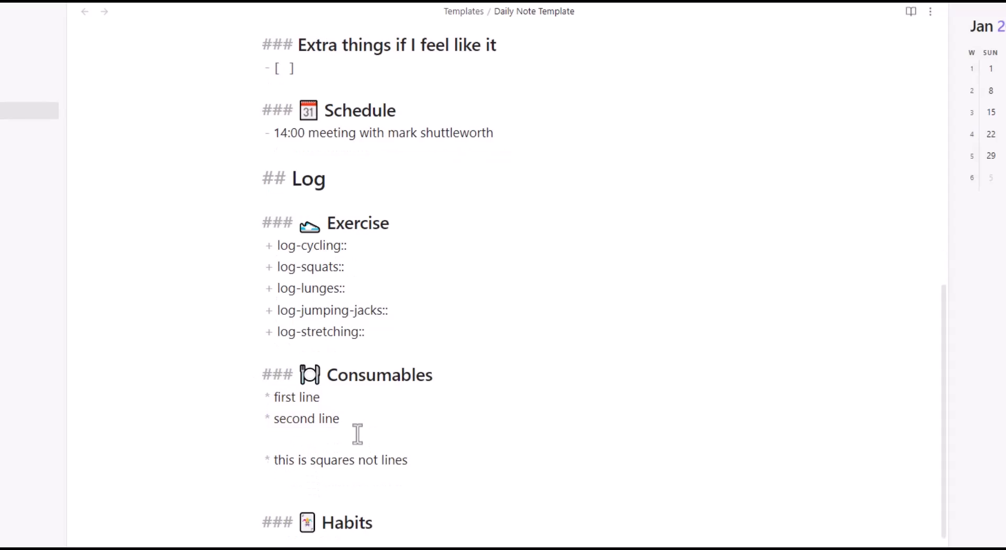
key("BackSpace")
type("-")
key("ctrl+e")
left_click_drag(355, 442, 278, 419)
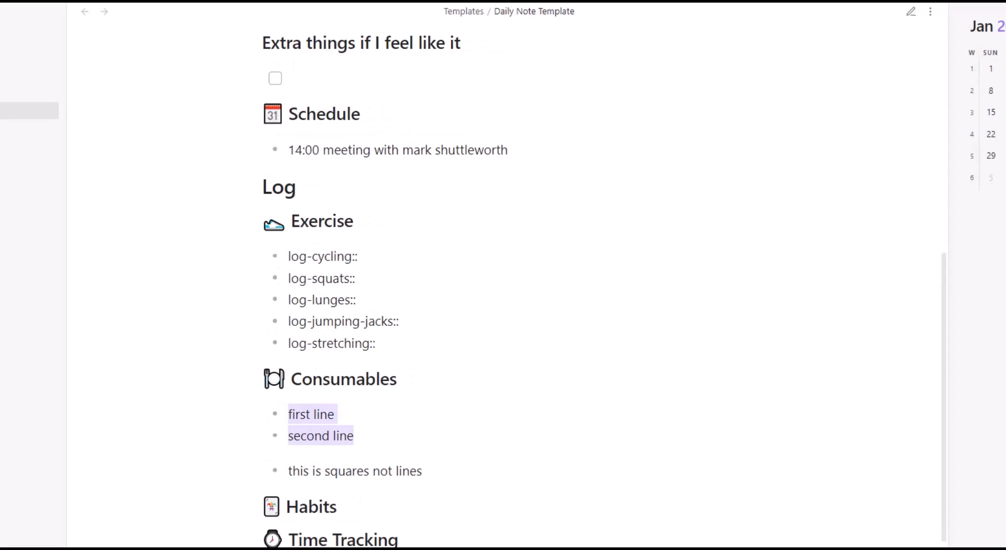
- Add a hyphen bullet "asasdas" and the separate lines "+a" and "+asas" under Consumables, then preview the note
key("ctrl+e")
left_click(418, 462)
key("Return")
type("asdas")
key("Return")
key("BackSpace")
key("Return")
key("BackSpace")
type("+a")
key("Return")
type("+asas")
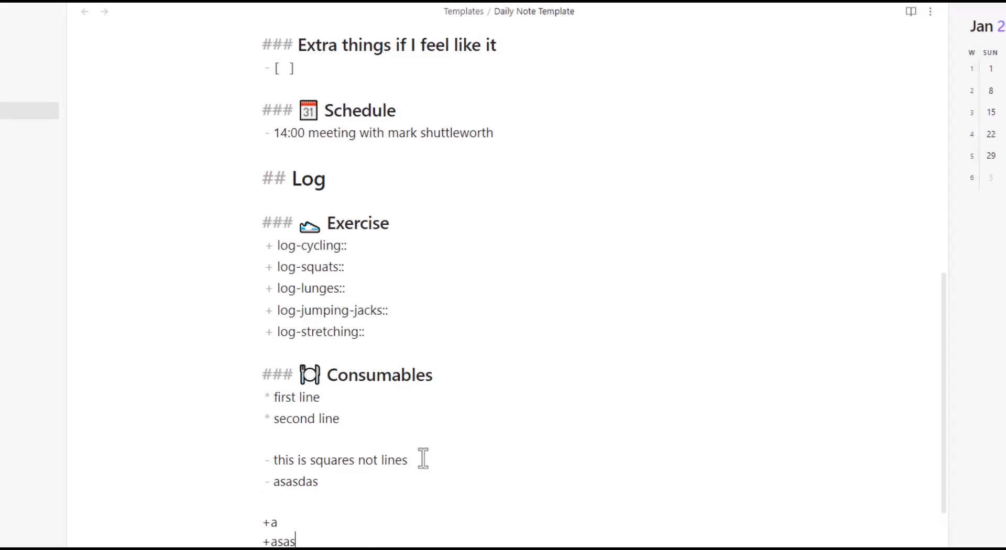
key("ctrl+e")
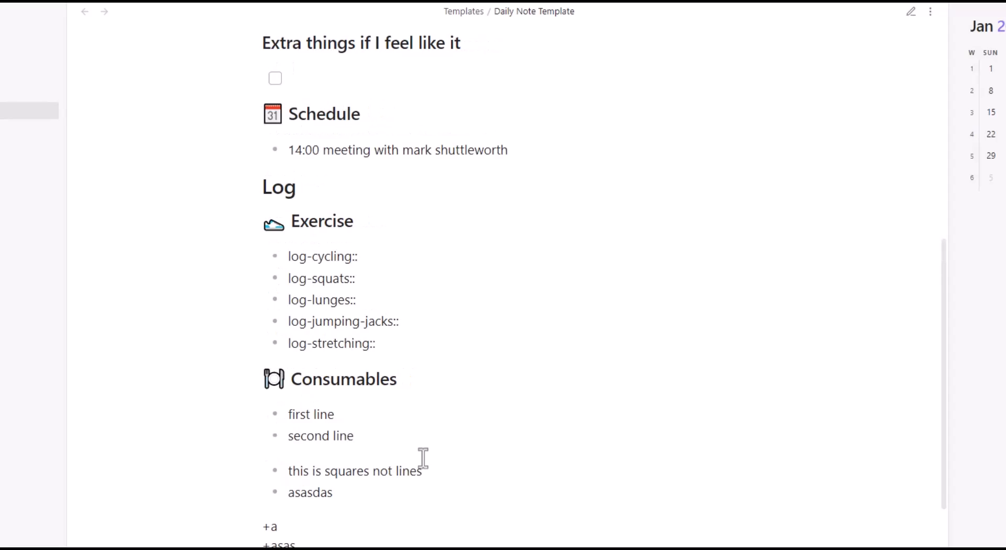
- Add a space after each plus sign in the sample lines to form a plus-sign bullet list, and preview it
key("ctrl+e")
left_click(268, 544)
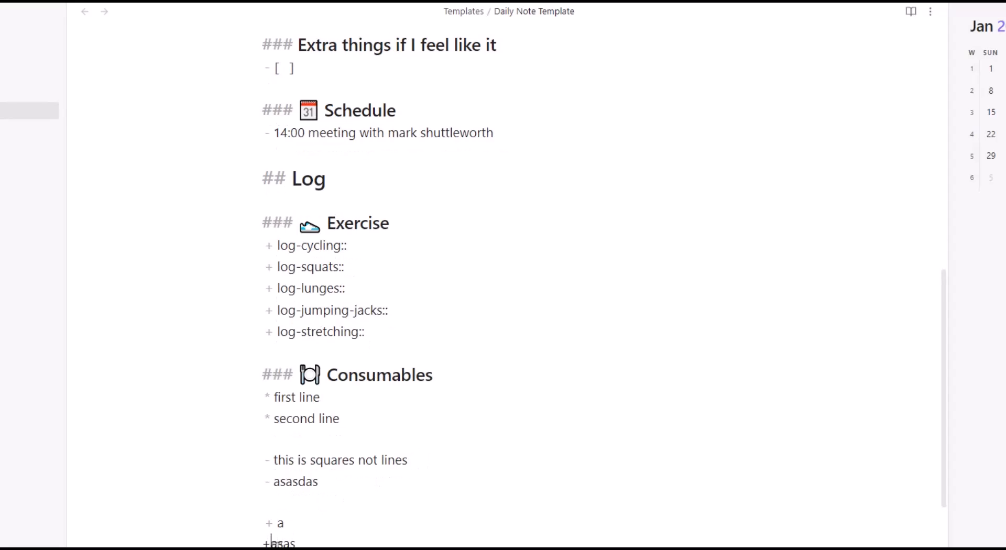
key("ctrl+e")
scroll(364, 497, "down", 2)
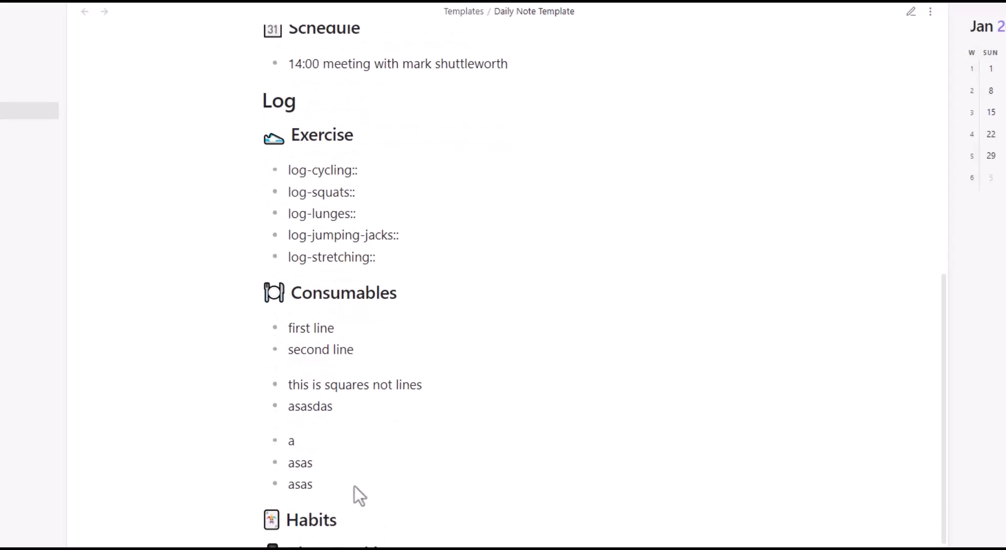
left_click_drag(307, 472, 246, 327)
key("ctrl+e")
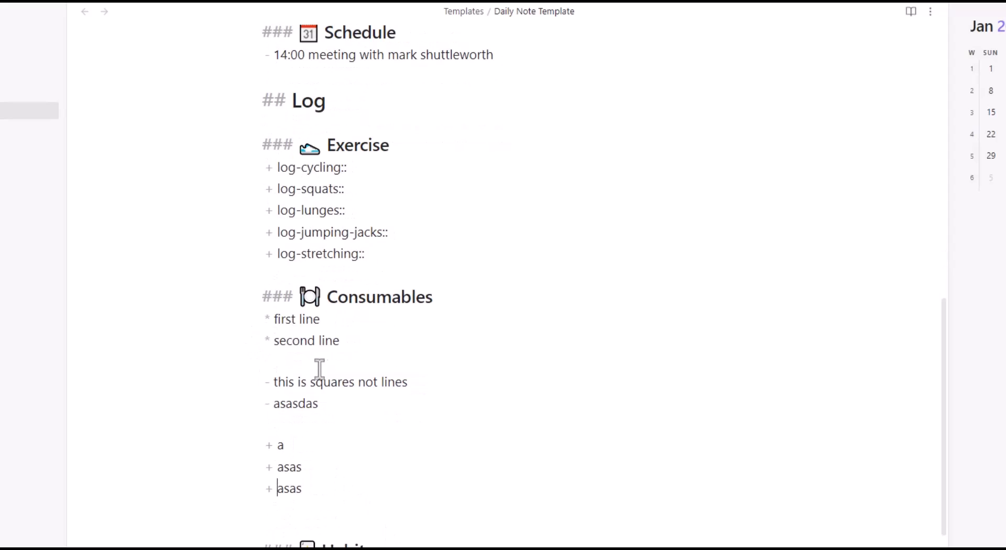
- Insert blank lines between the plus-sign sample bullets and preview how their spacing renders
left_click(308, 472)
key("Return")
key("BackSpace")
key("ctrl+e")
left_click_drag(290, 485, 264, 438)
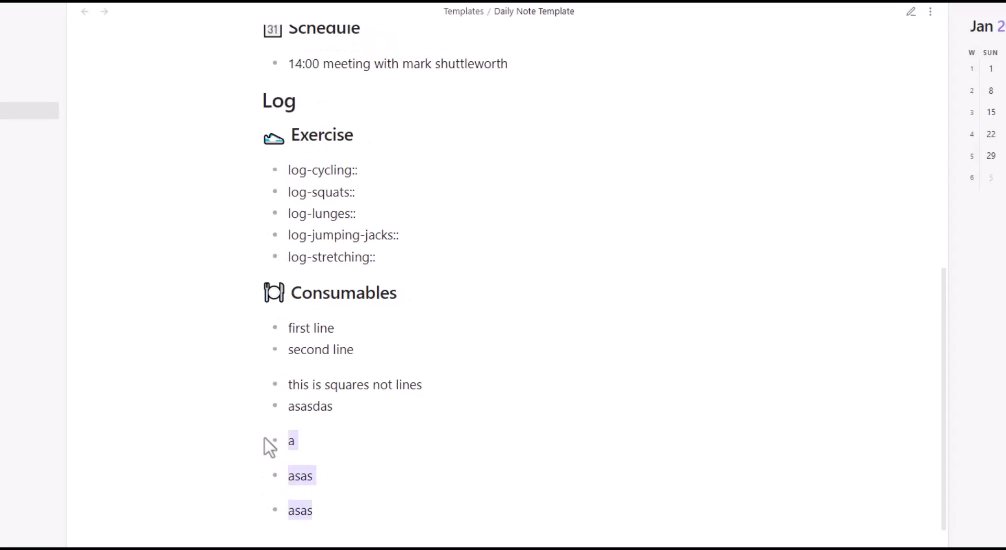
scroll(343, 425, "up", 3)
scroll(377, 393, "down", 2)
- Replace the sample bullets under Consumables with hyphen bullets log-water:: 0, log-coffee:: 0 and an empty log-food:: field
key("ctrl+e")
key("BackSpace")
left_click_drag(328, 498, 271, 337)
type("- log-water::")
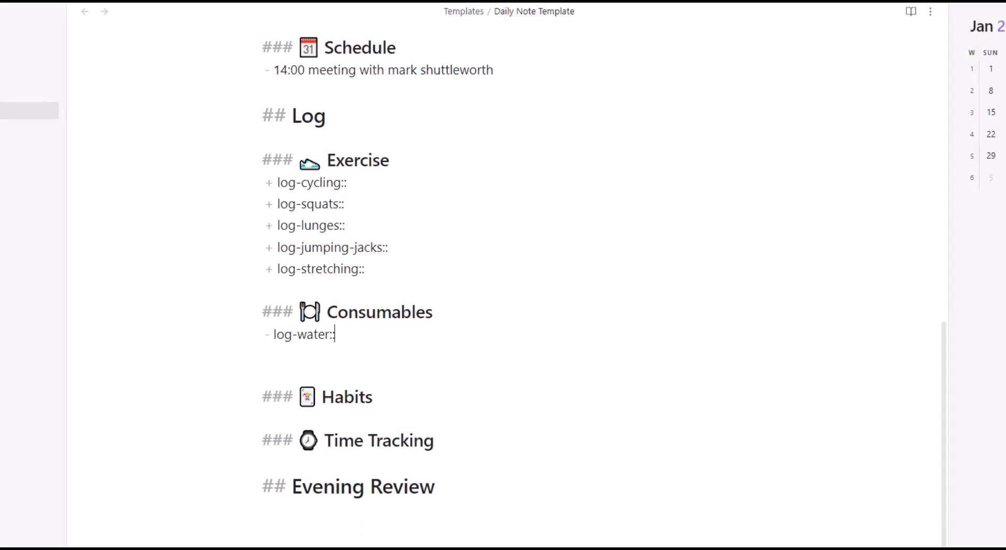
type(" 0")
key("Return")
type("log")
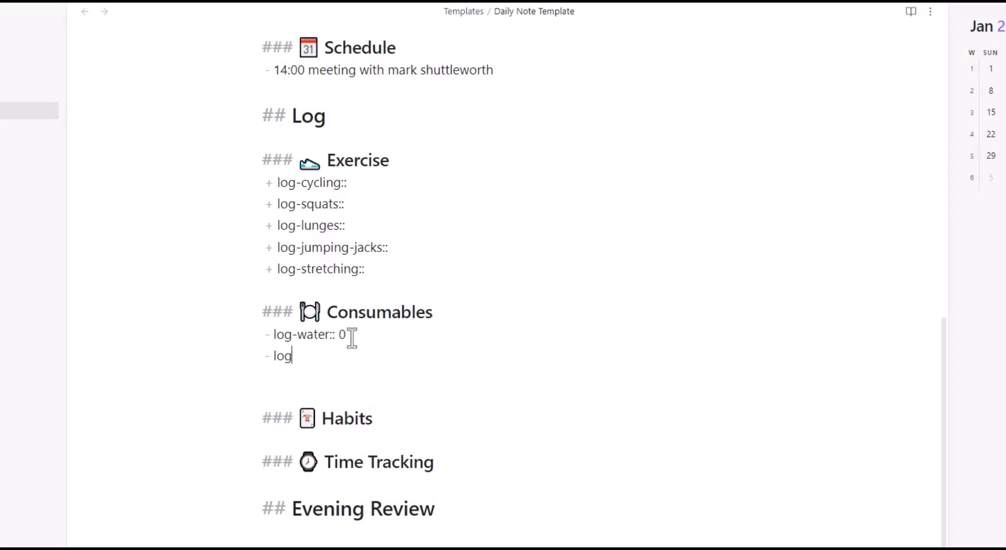
type("-coffee:: 0")
key("Return")
type("log-food:: ")
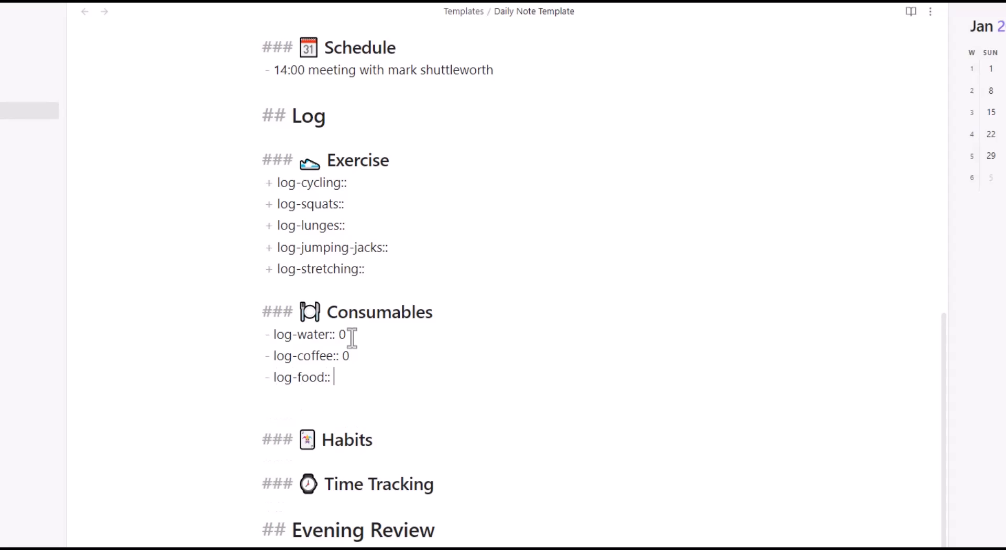
- Fill log-food with "today i had lentil chicken salad for lunch, had a biscuit with my coffee, had some beskuit, and for dinner I had cheetos."
type("today i had lentil c")
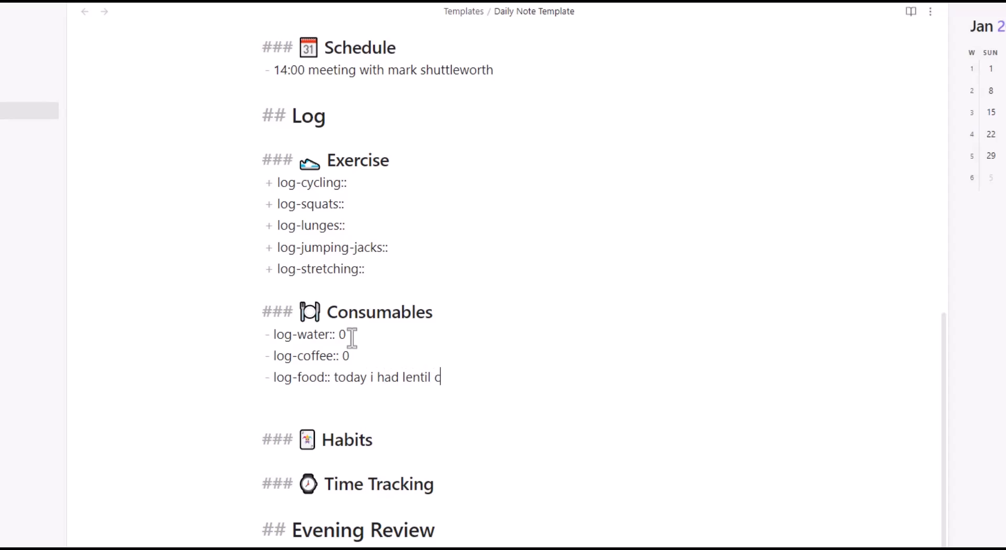
type("hicken salad for lu")
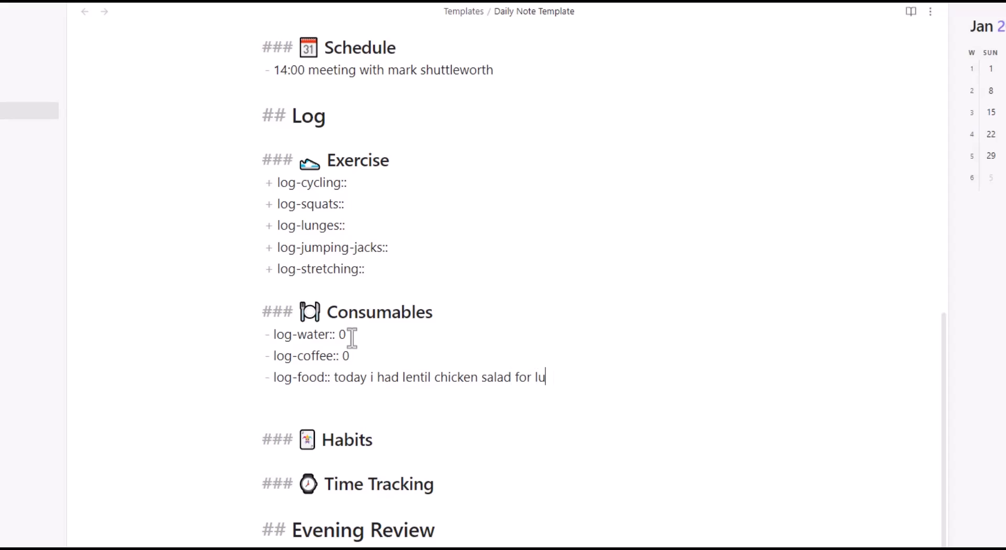
type("nch, had a biscui")
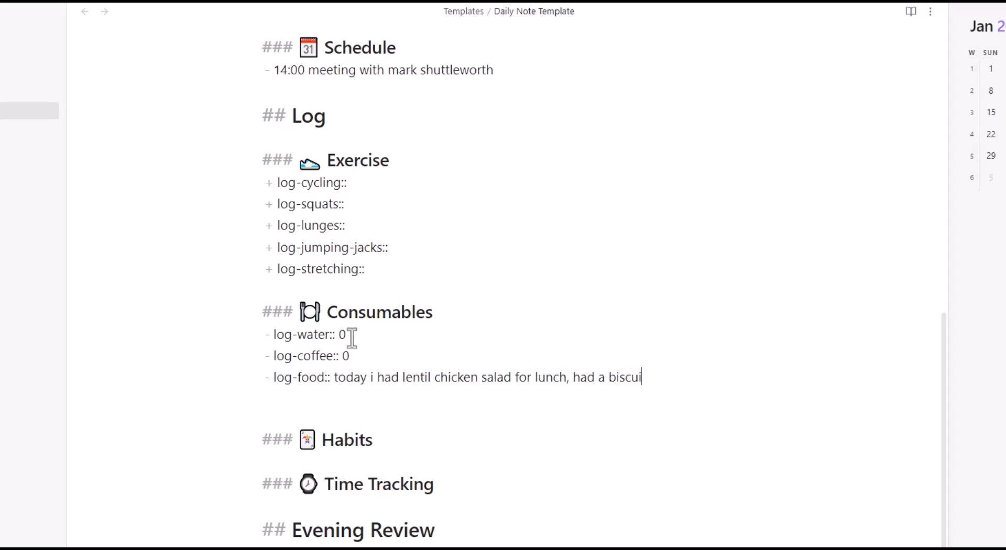
type("t with my coffee, had some ")
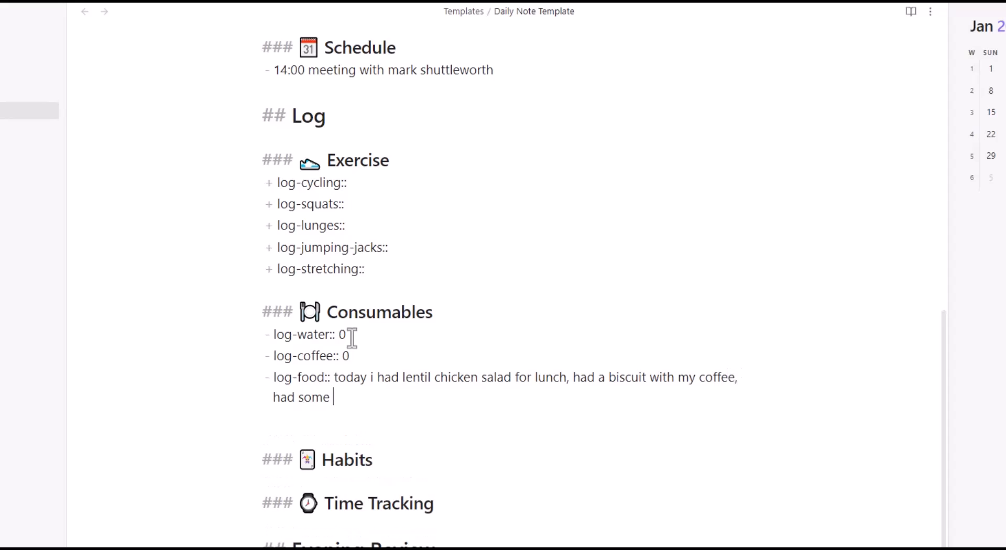
type("beskuit, and for ")
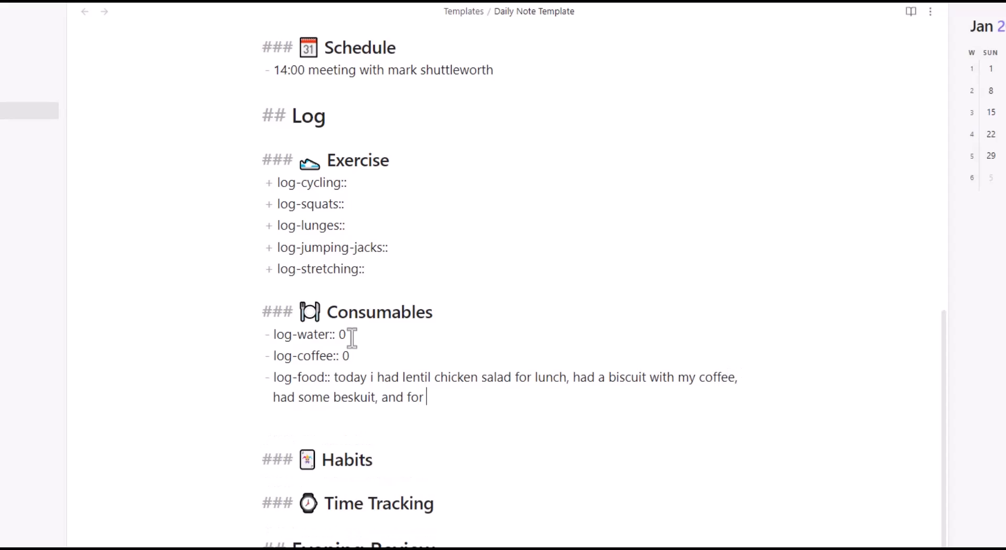
type("dinner I had cheetos.")
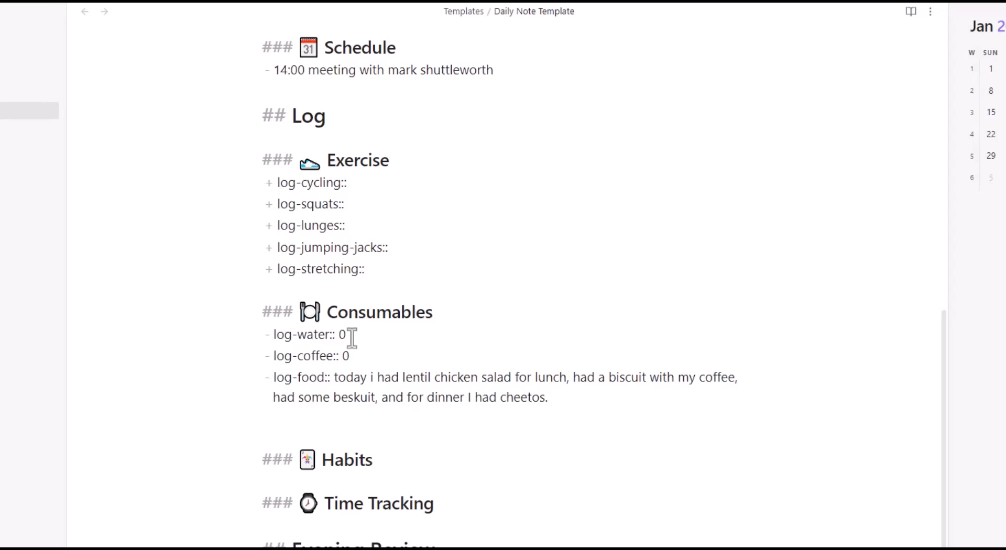
left_click(336, 378, "shift")
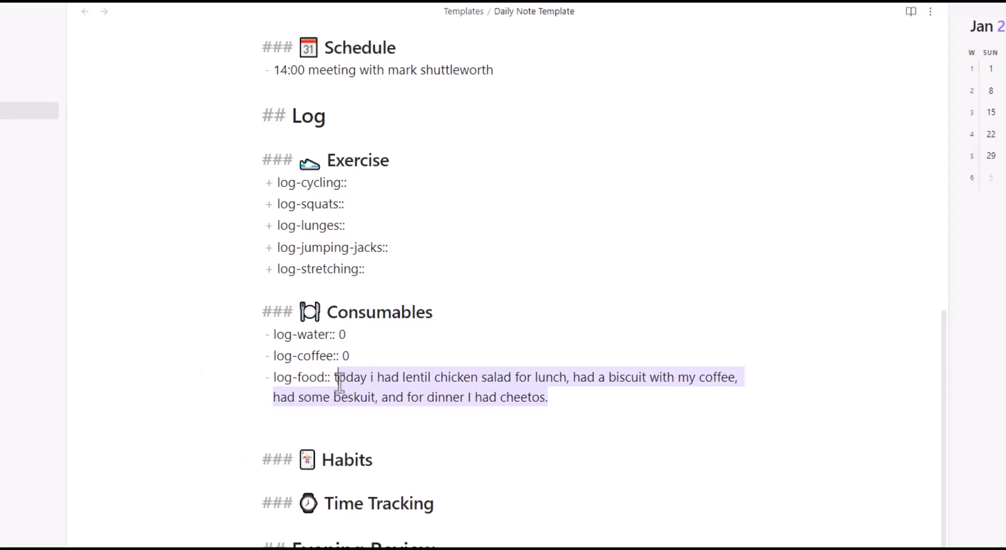
left_click_drag(340, 384, 348, 397)
left_click(576, 398)
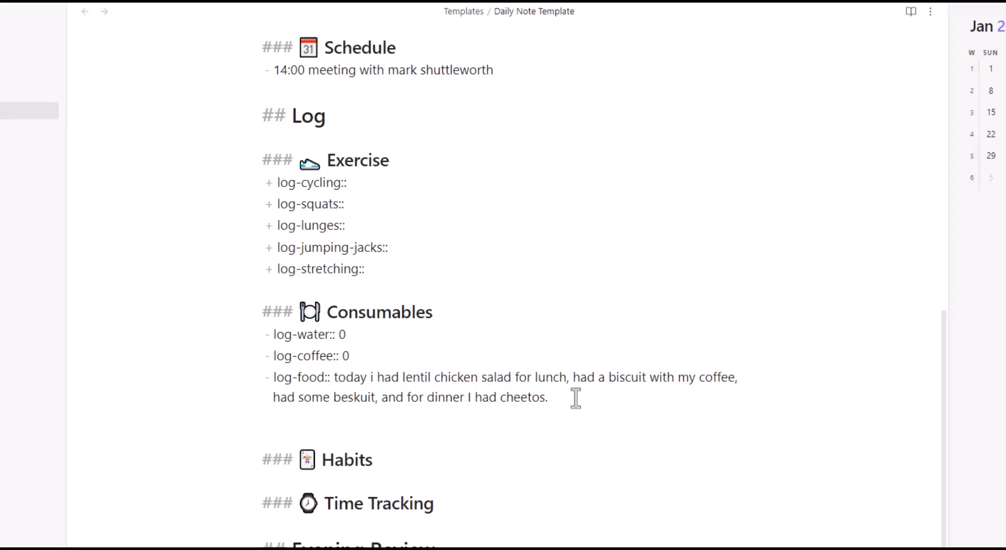
- Add a healthy-eating:: 0 bullet below log-food and clear the sample text from the log-food field
key("Return")
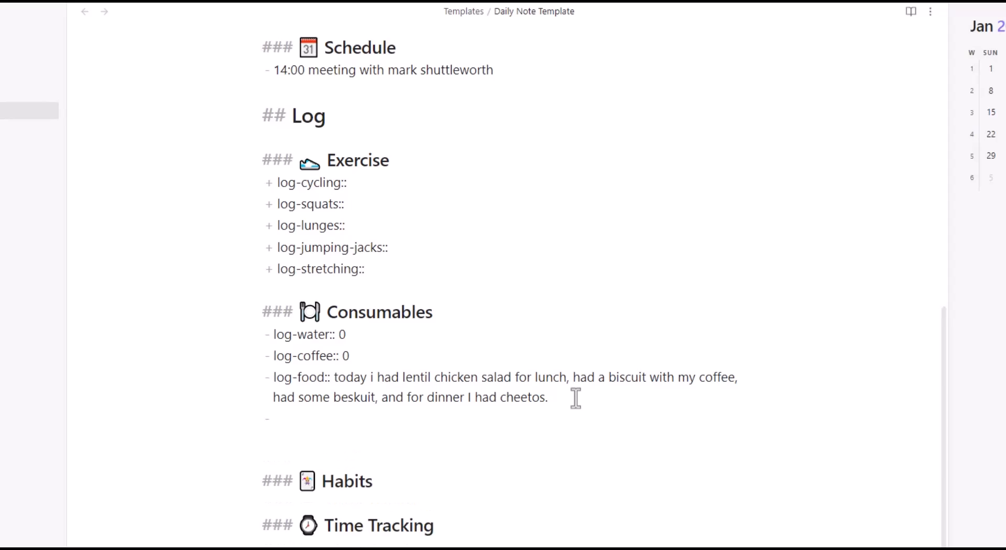
type("healthy-eating:")
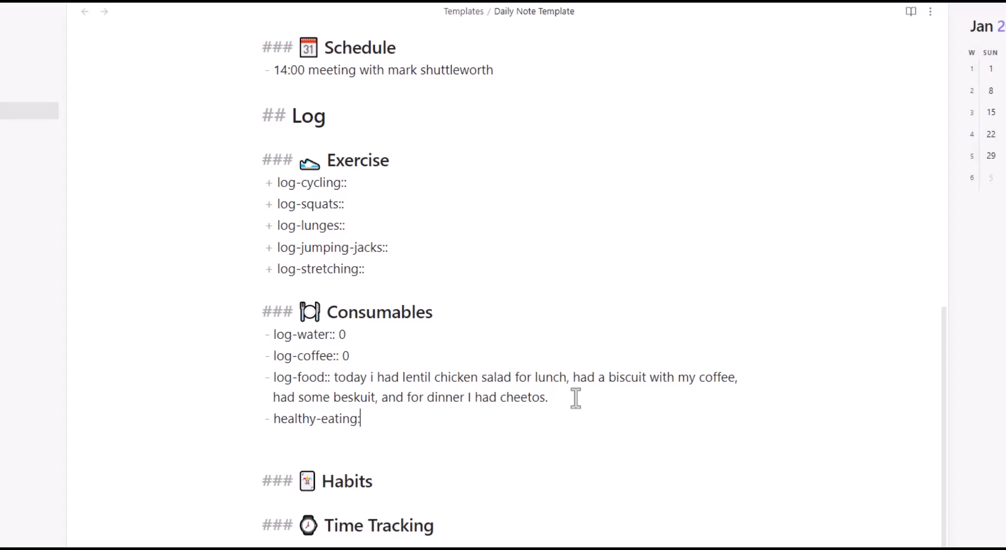
type(": -2")
key("BackSpace")
key("BackSpace")
type("2")
key("BackSpace")
type("0")
left_click_drag(610, 397, 334, 377)
key("BackSpace")
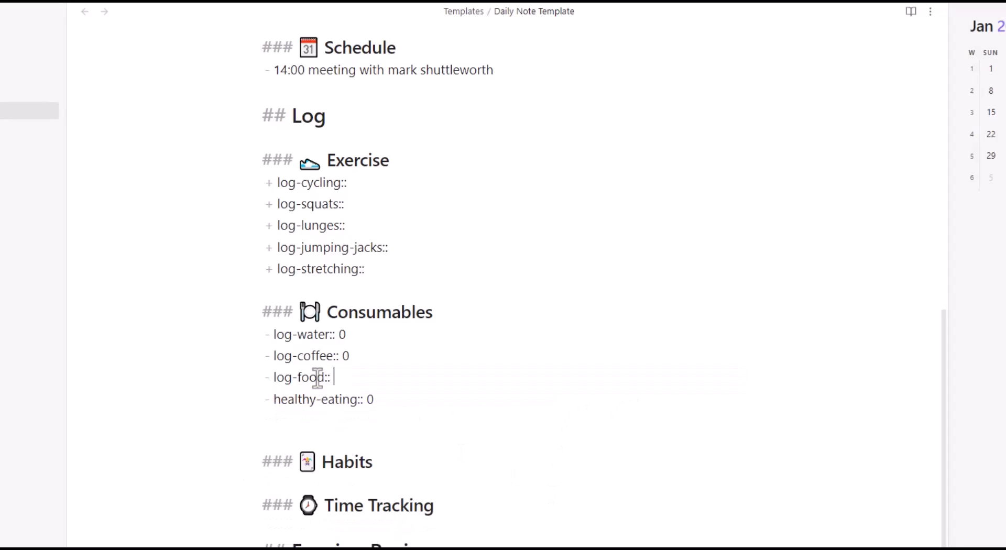
- Review the Exercise log fields one by one, from log-cycling to log-stretching
scroll(355, 406, "up", 2)
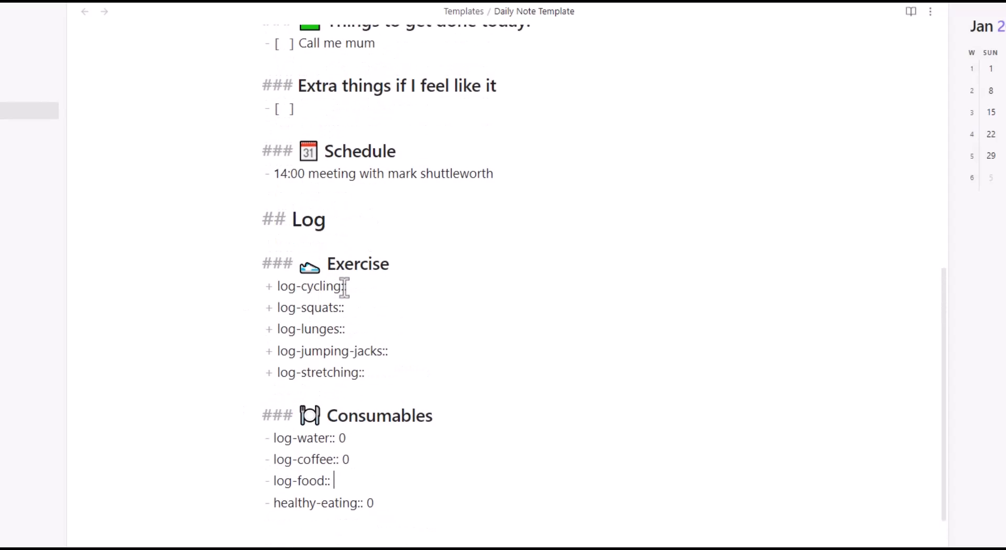
left_click_drag(344, 288, 280, 290)
left_click_drag(341, 309, 312, 309)
left_click_drag(339, 329, 254, 332)
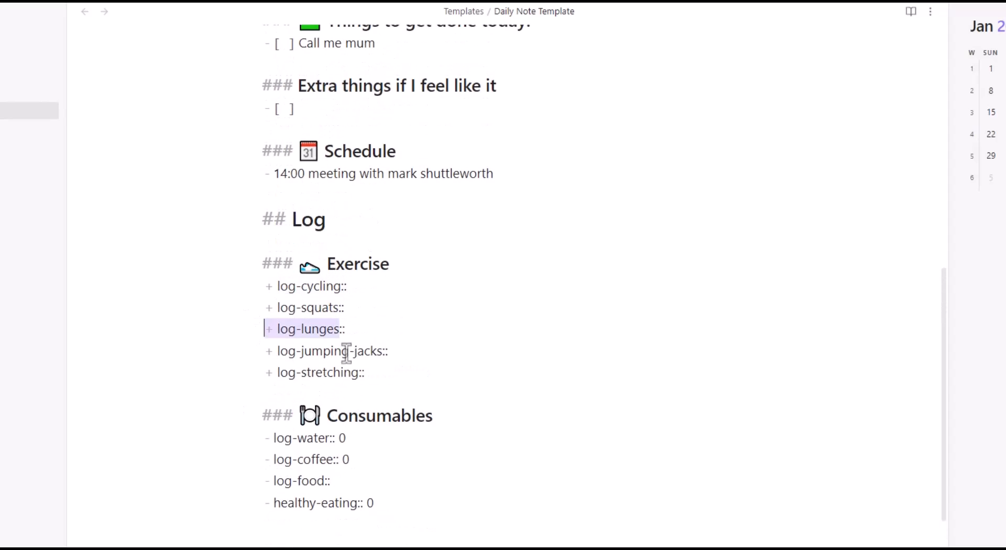
left_click_drag(382, 353, 264, 352)
left_click_drag(350, 374, 257, 378)
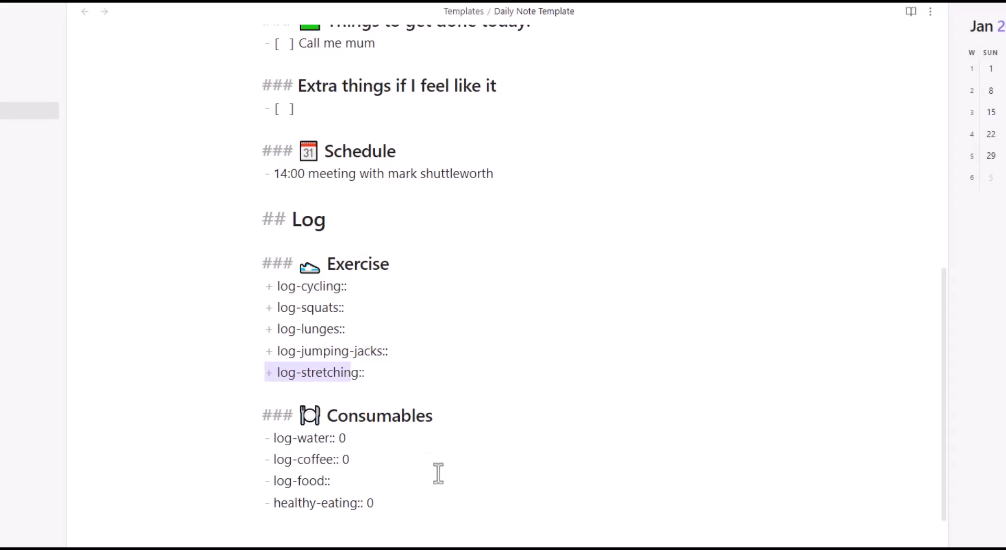
- Review the Log Morning fields for sleep hours, sleep rating and wake-up time against the log sections below
scroll(399, 456, "down", 2)
scroll(359, 414, "up", 3)
scroll(355, 414, "up", 3)
scroll(348, 357, "down", 2)
scroll(344, 304, "up", 4)
left_click_drag(356, 195, 266, 201)
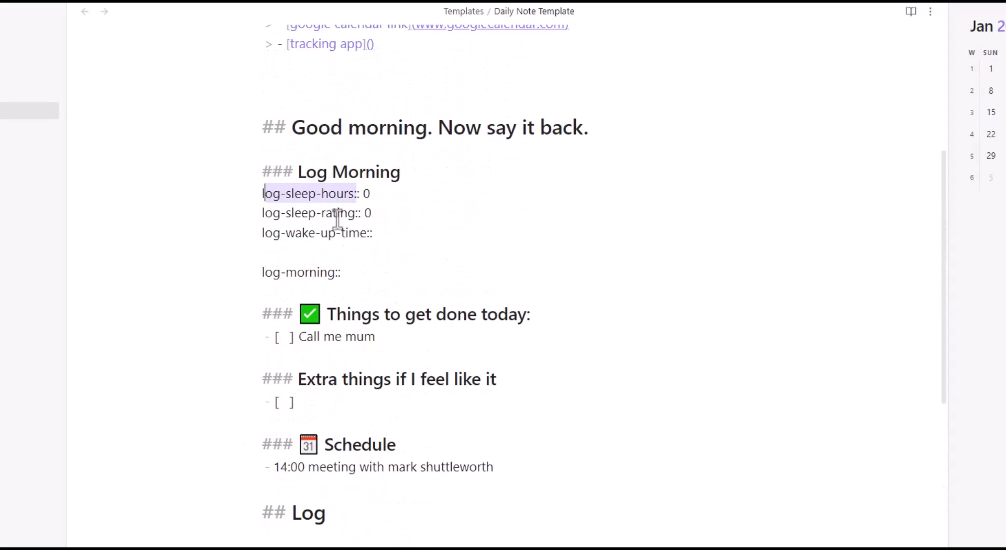
left_click_drag(361, 213, 263, 214)
left_click_drag(341, 232, 262, 232)
scroll(334, 301, "down", 1)
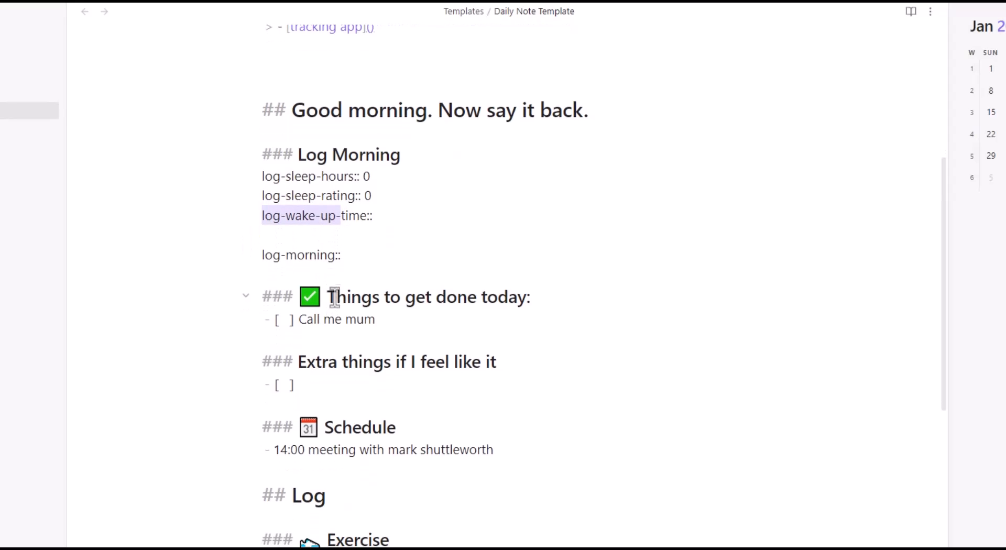
scroll(353, 281, "down", 5)
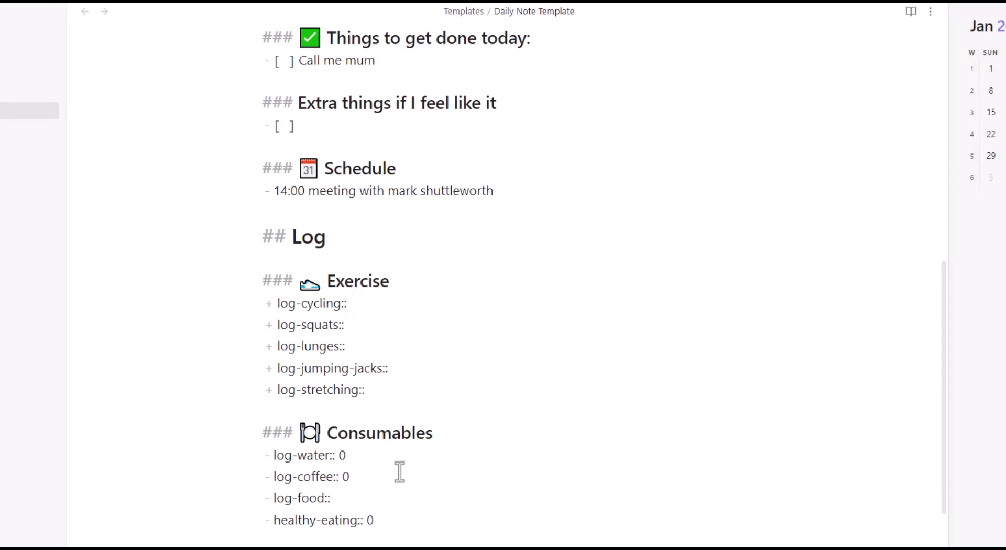
- Add a log:: field on its own line between the Consumables bullets and the Habits heading
left_click(316, 456)
type("logg")
key("BackSpace")
type("::")
key("Return")
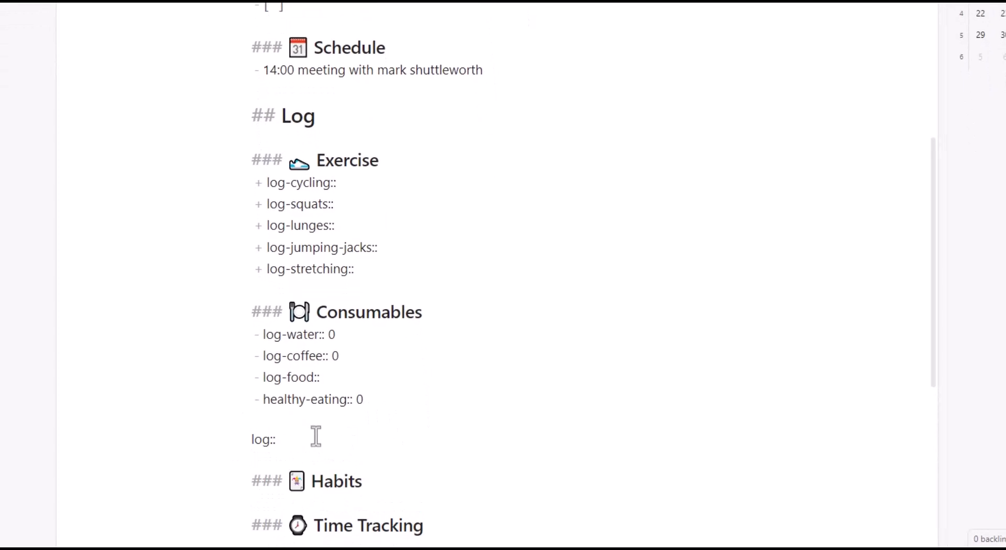
- Insert a movie camera emoji after the log:: field below Consumables
left_click(317, 436)
key("super+period")
type("movie")
key("Return")
left_click_drag(281, 442, 307, 440)
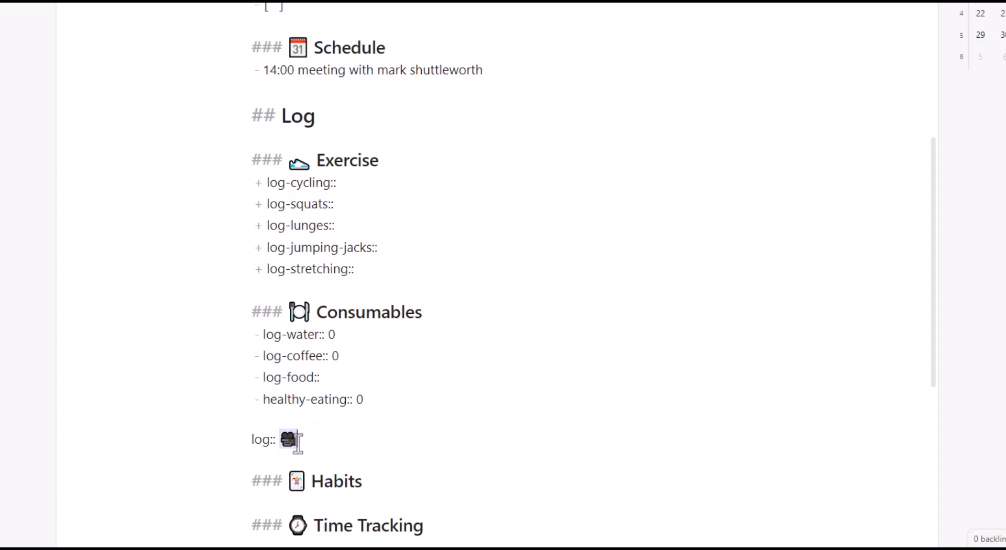
left_click(324, 441)
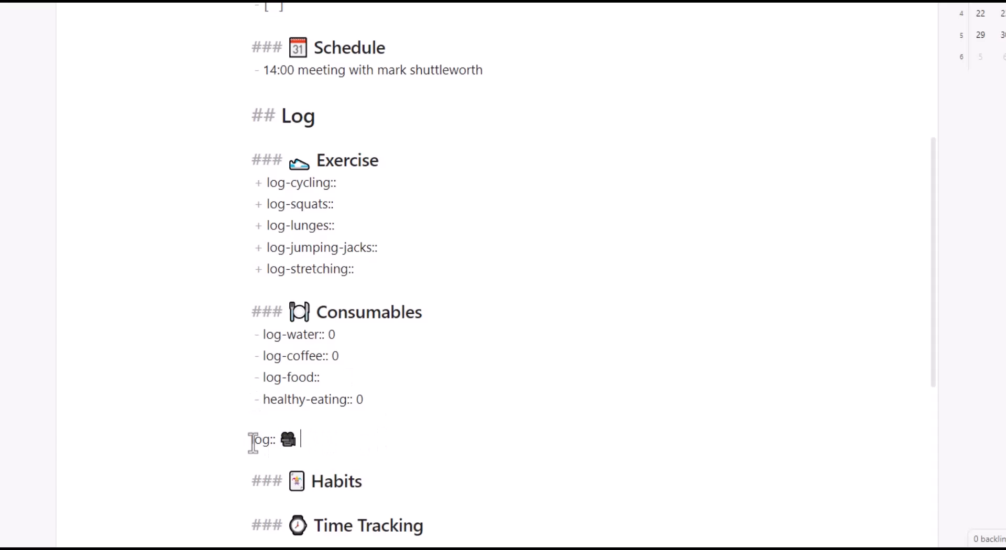
- Delete the log:: line with the movie camera emoji below the Consumables bullets
left_click_drag(272, 440, 218, 442)
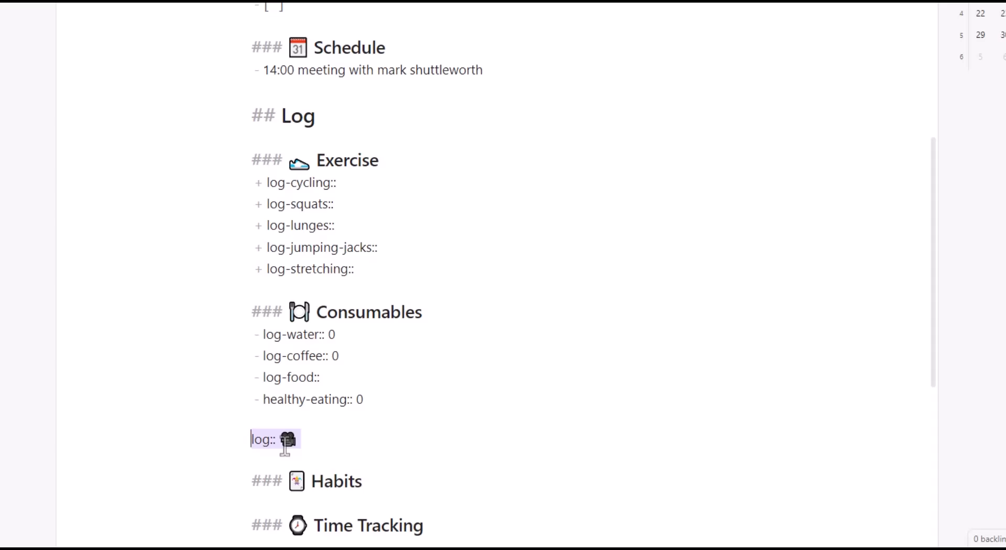
left_click_drag(297, 444, 240, 438)
scroll(469, 272, "down", 5)
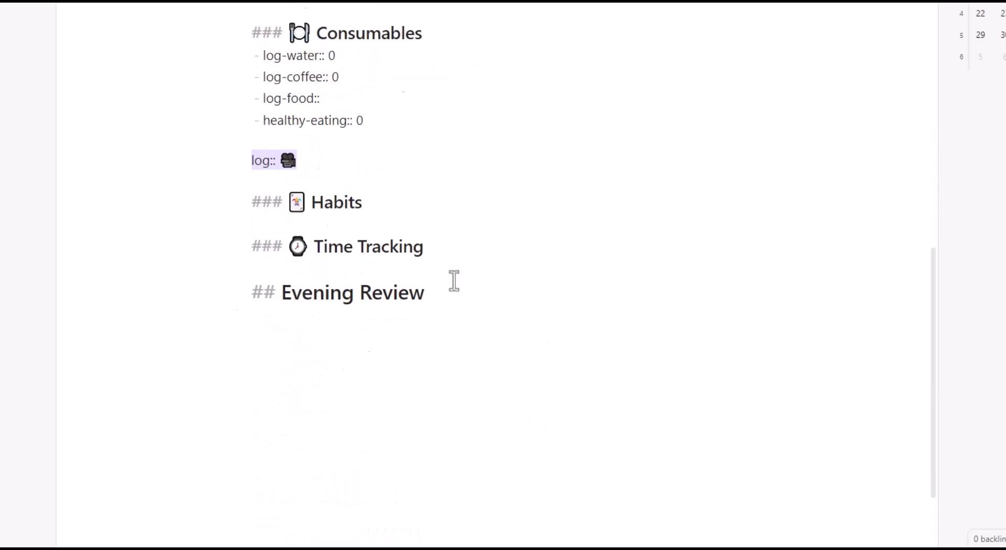
scroll(344, 231, "up", 4)
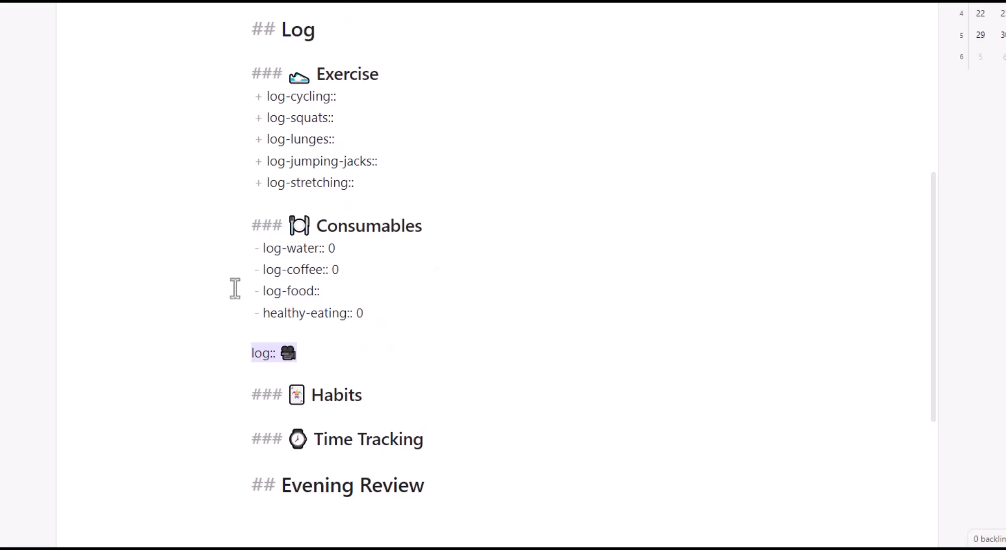
left_click(299, 353)
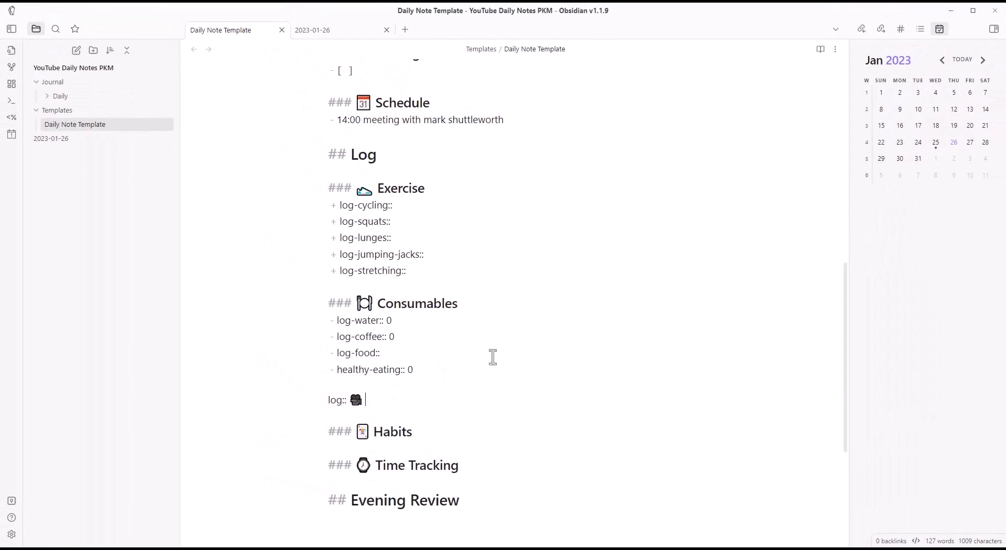
scroll(493, 356, "up", 4)
scroll(490, 366, "down", 5)
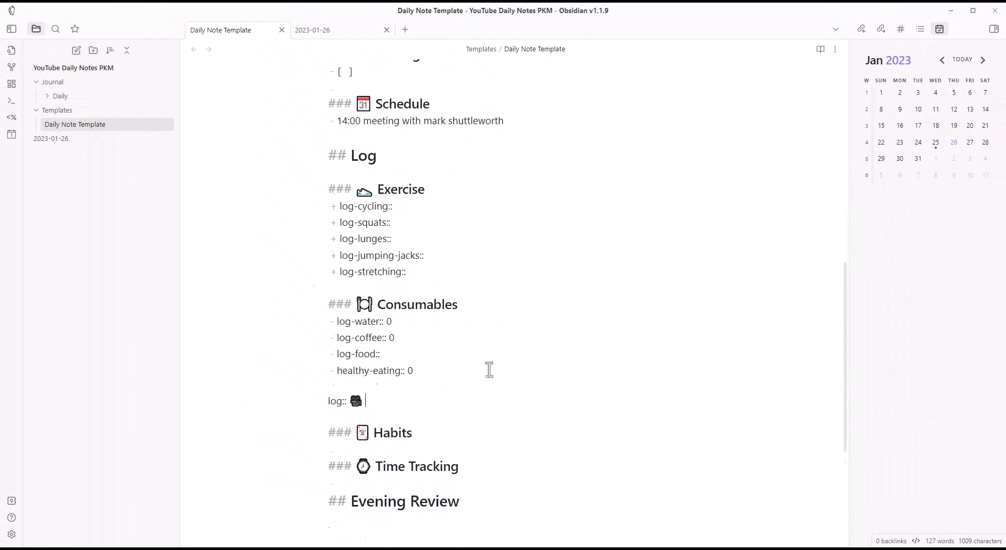
left_click(326, 348, "shift")
key("BackSpace")
key("BackSpace")
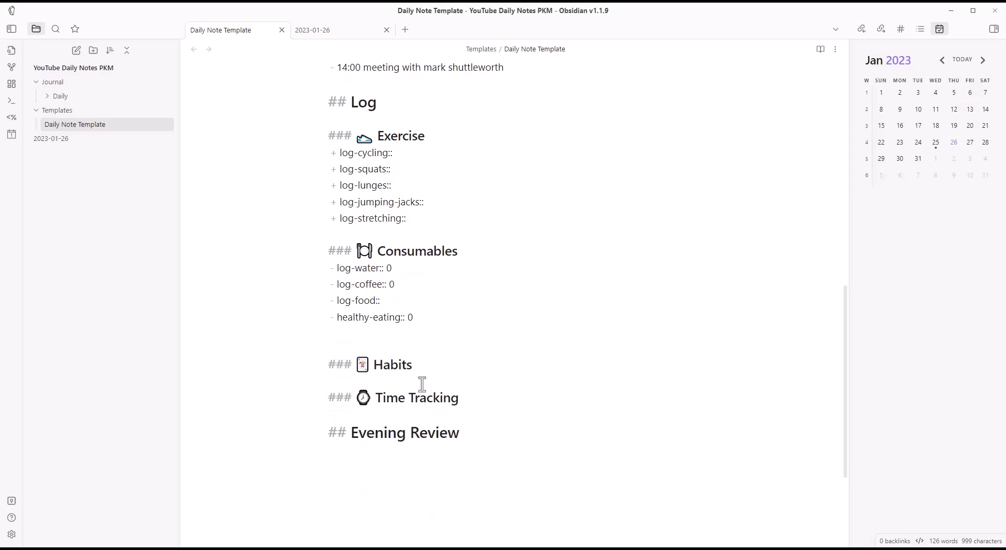
- Make room under the Habits heading and add the bullet Exercise:: []
key("Return")
key("Return")
key("Up")
key("Up")
type("- Exercie")
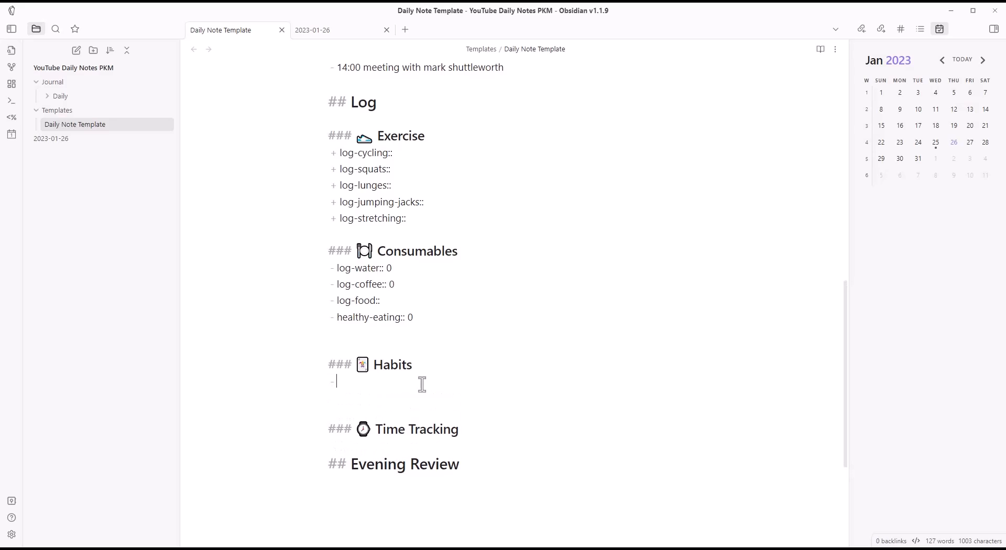
key("BackSpace")
key("BackSpace")
type("cise:: [")
- Add the bullets Meditation:: [] and Guitar:: [] below Exercise in the Habits list
key("Return")
type("me")
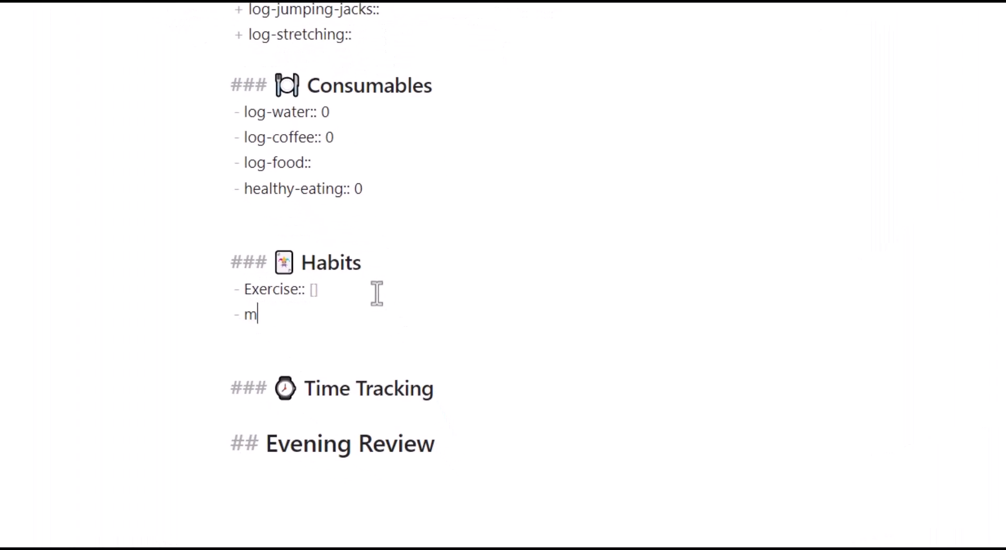
key("BackSpace")
key("BackSpace")
type("Meditation:: ")
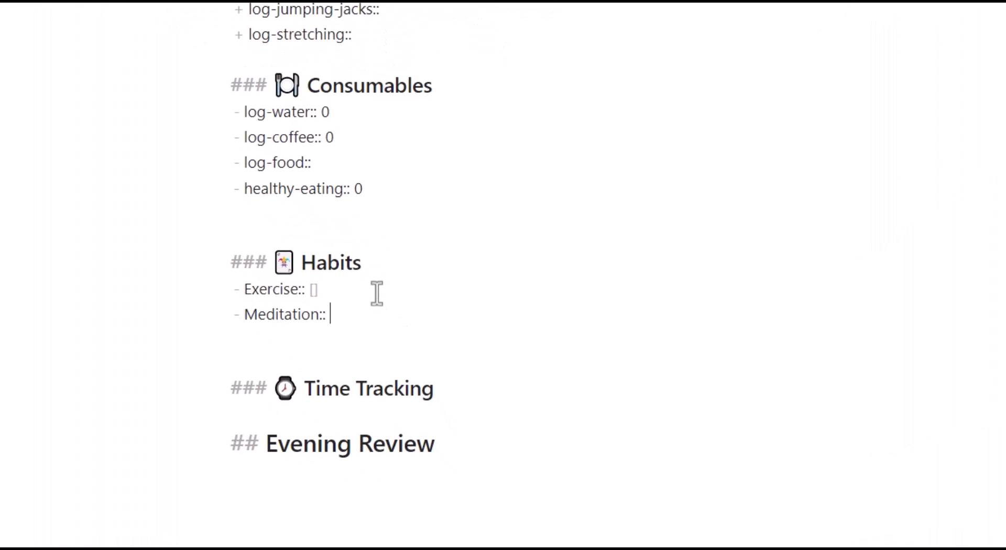
type("[[")
key("BackSpace")
type("]")
key("Return")
type("Guitar")
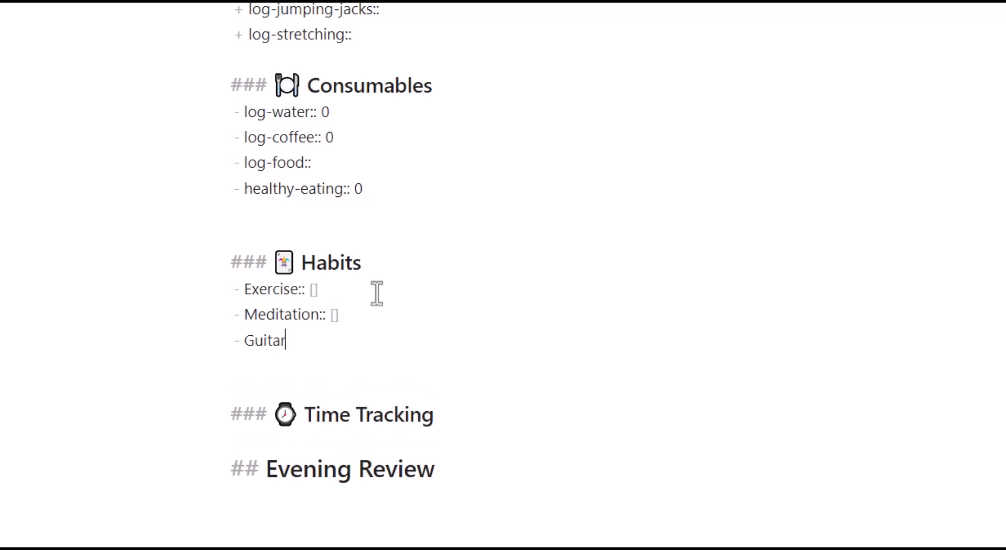
type(":: [")
- Make room under the Time Tracking heading and add an empty Creative-time:: bullet
scroll(202, 328, "down", 2)
left_click(330, 339)
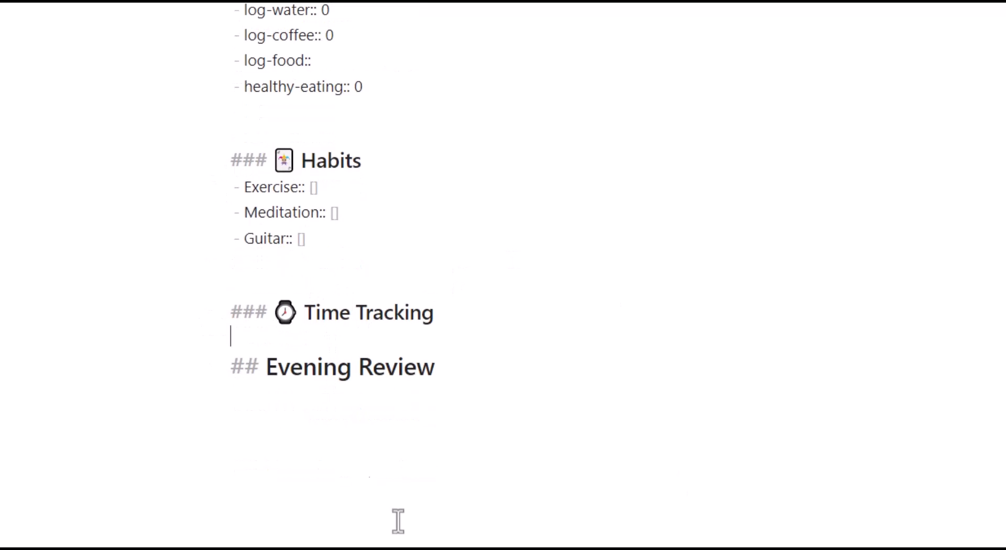
key("Return")
key("Return")
key("Up")
key("Up")
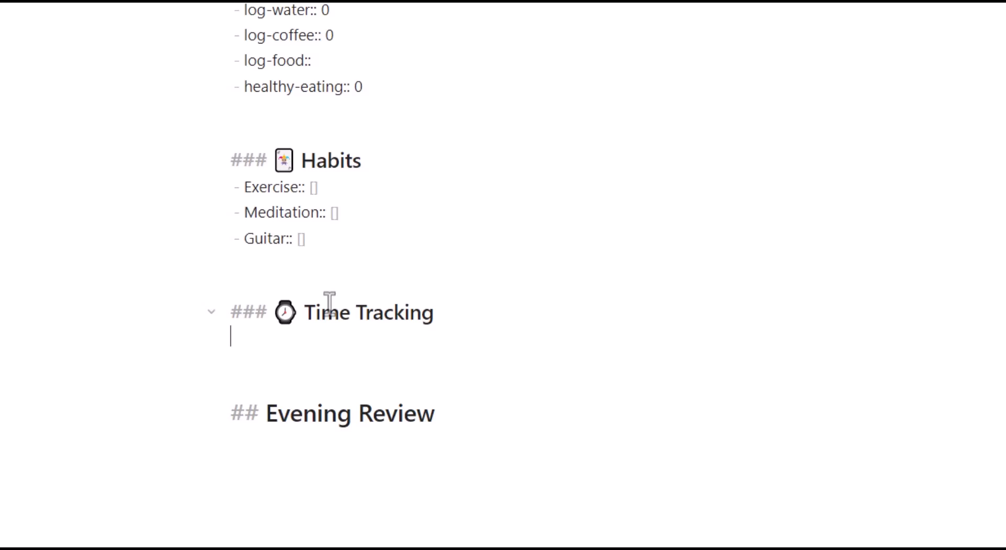
type("- ")
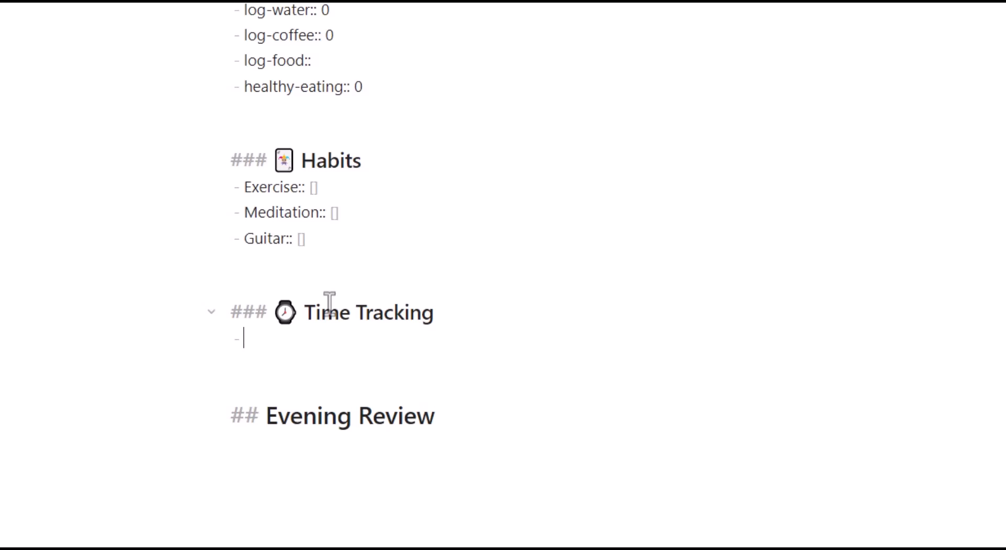
type("Create")
key("BackSpace")
type("ive-time::")
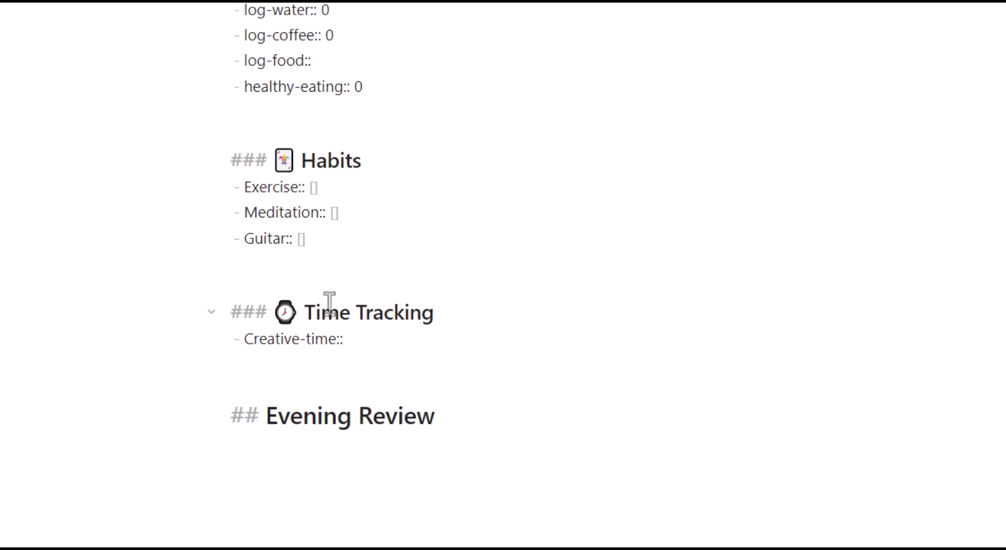
- Add empty Distraction-time:: and Maintenance-time:: bullets below Creative-time under Time Tracking
key("Return")
type("Distra")
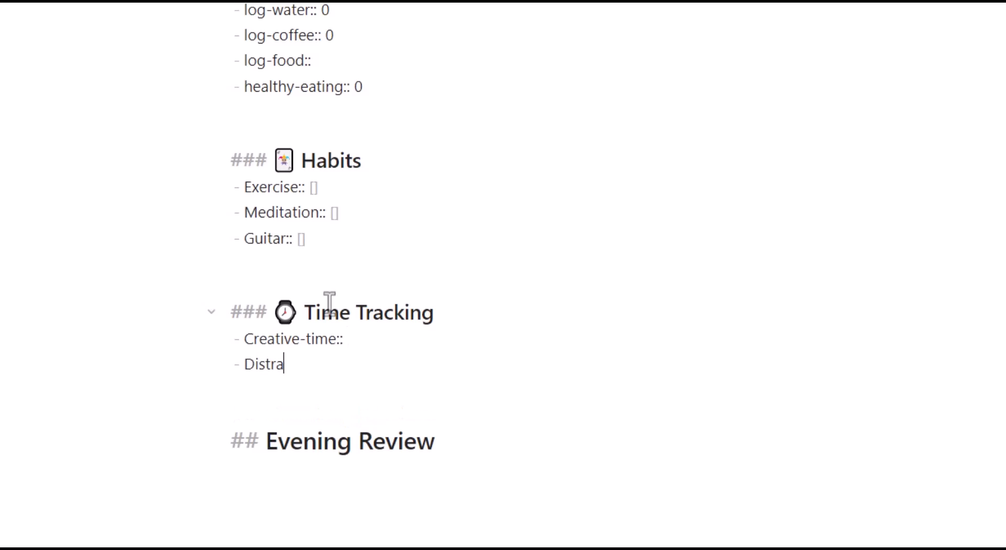
type("ction-time::")
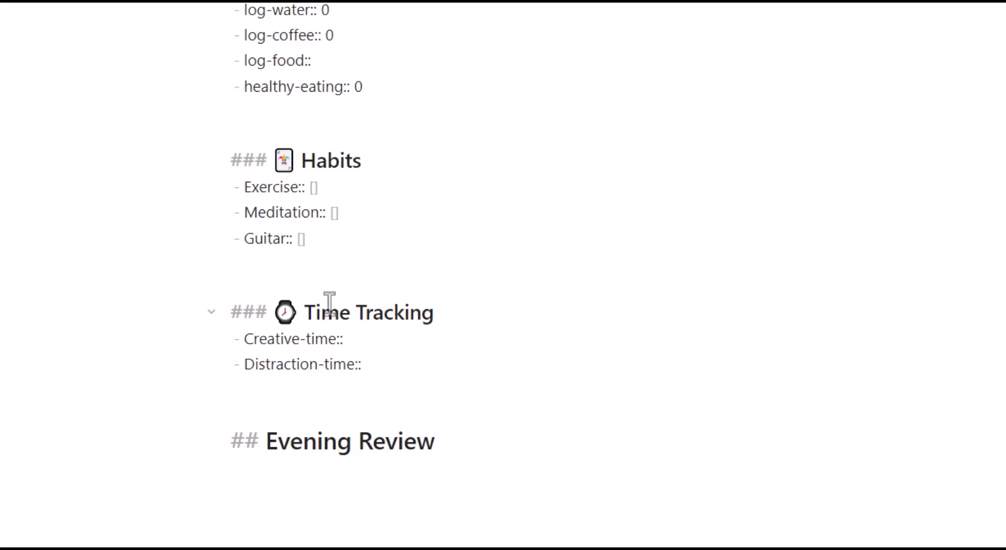
key("Return")
type("Ma")
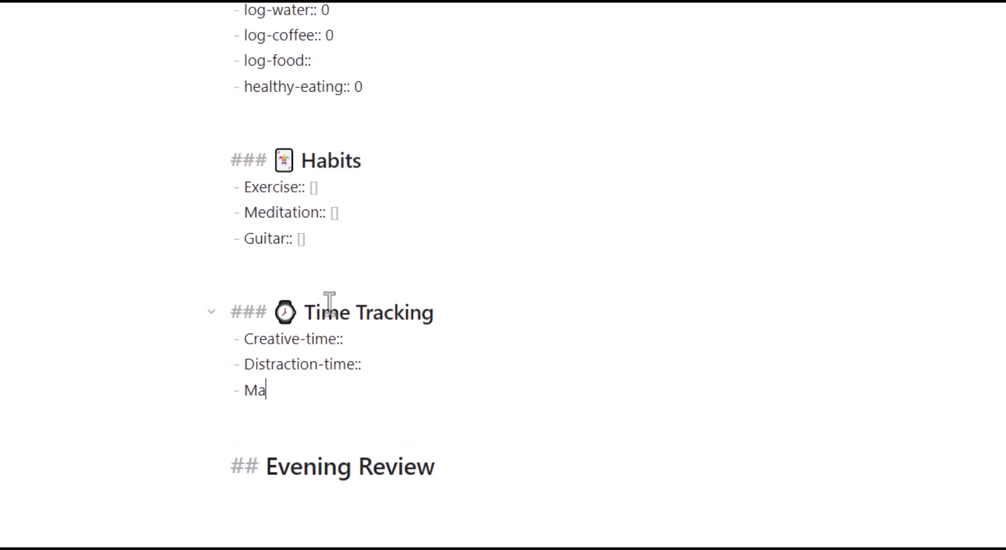
type("intenance-time::")
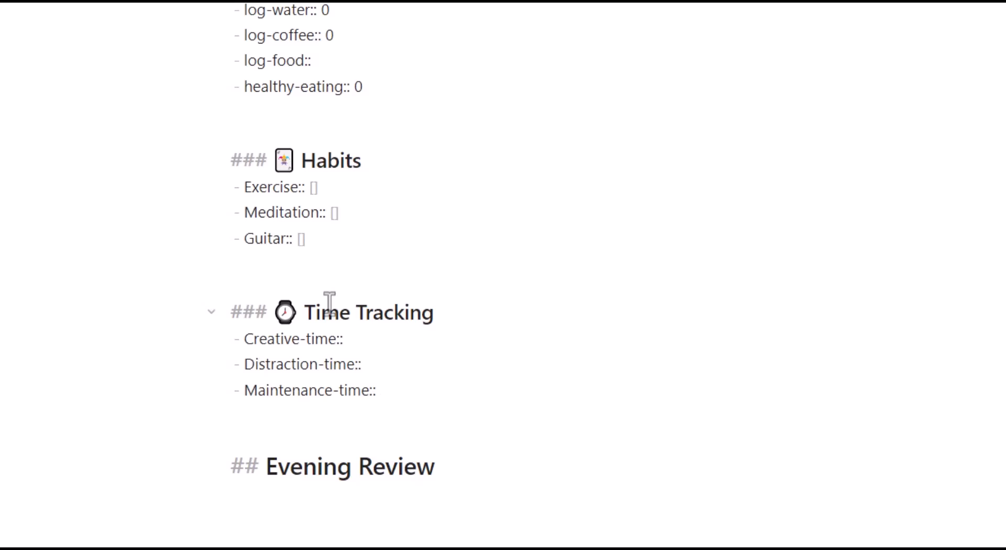
- Extend the Time Tracking list with empty Personal-development-time::, play-time:: and Relationship-time:: bullets
key("Return")
type("Person")
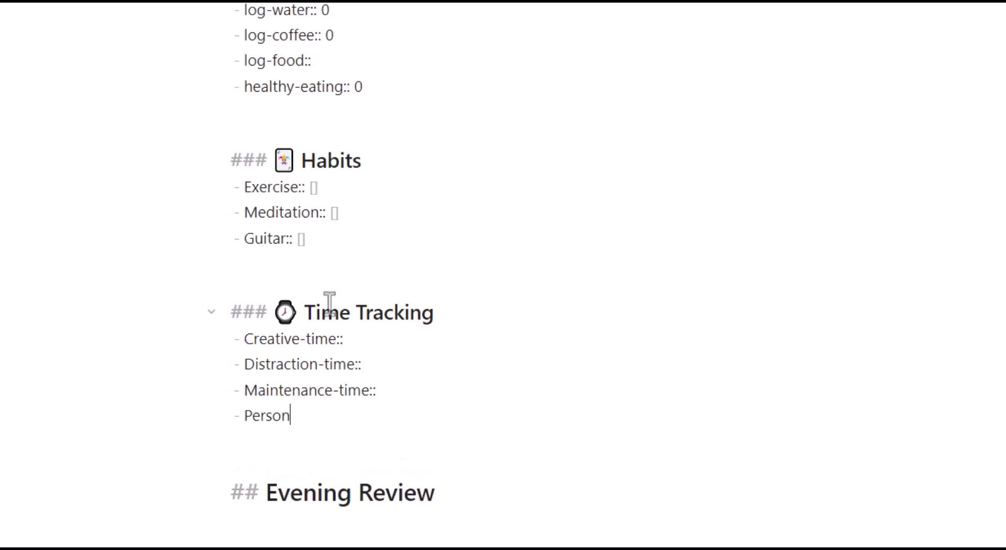
type("al-development-time::")
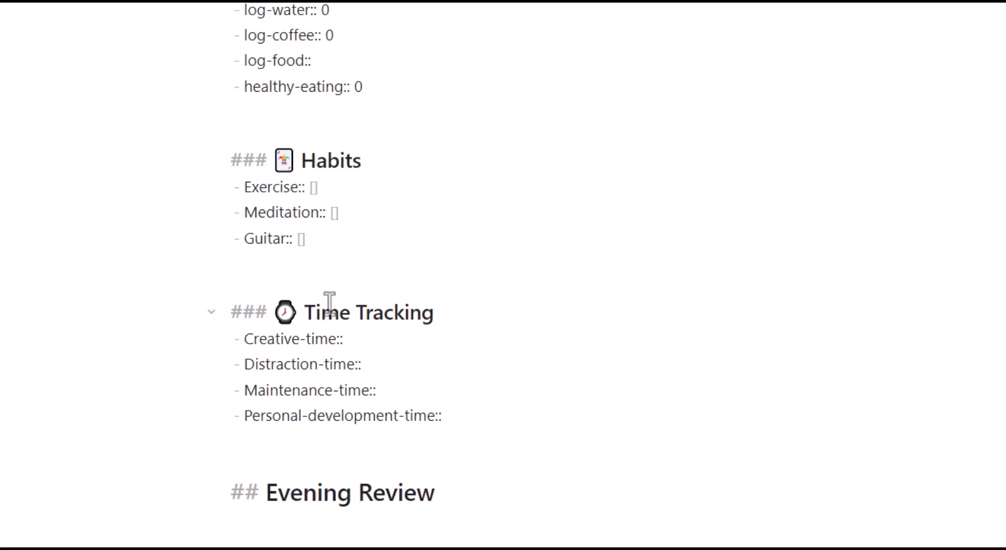
key("Return")
type("play-time::")
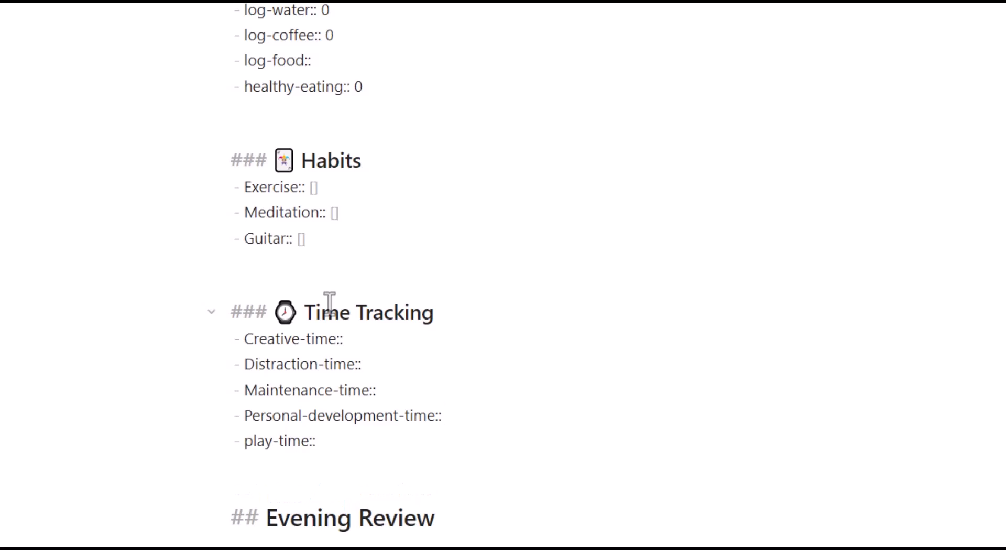
key("Return")
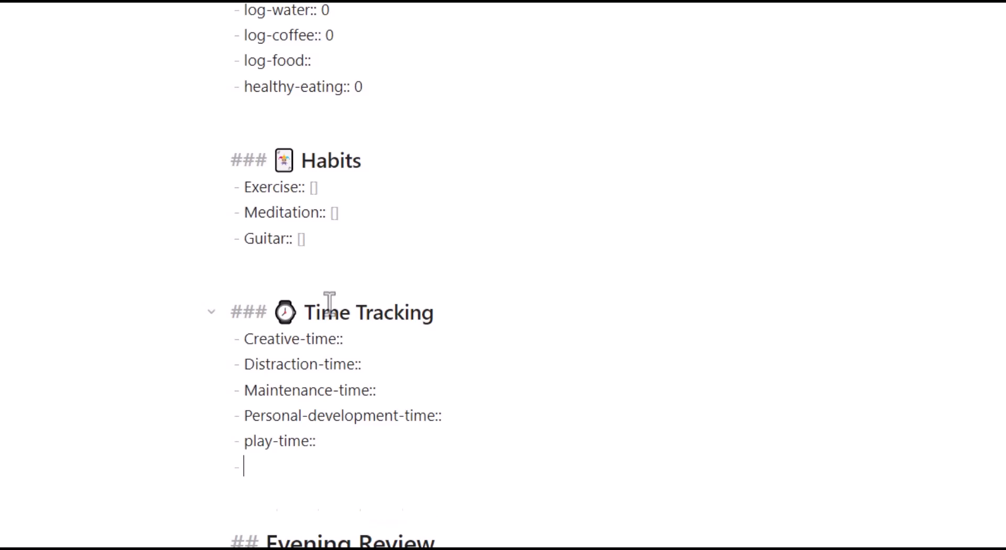
type("Relation")
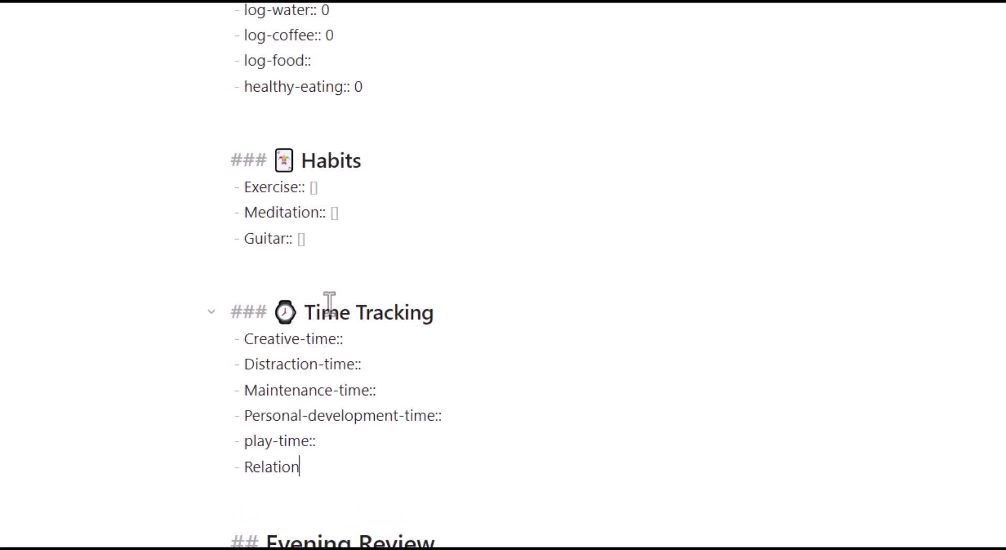
type("ship-time::")
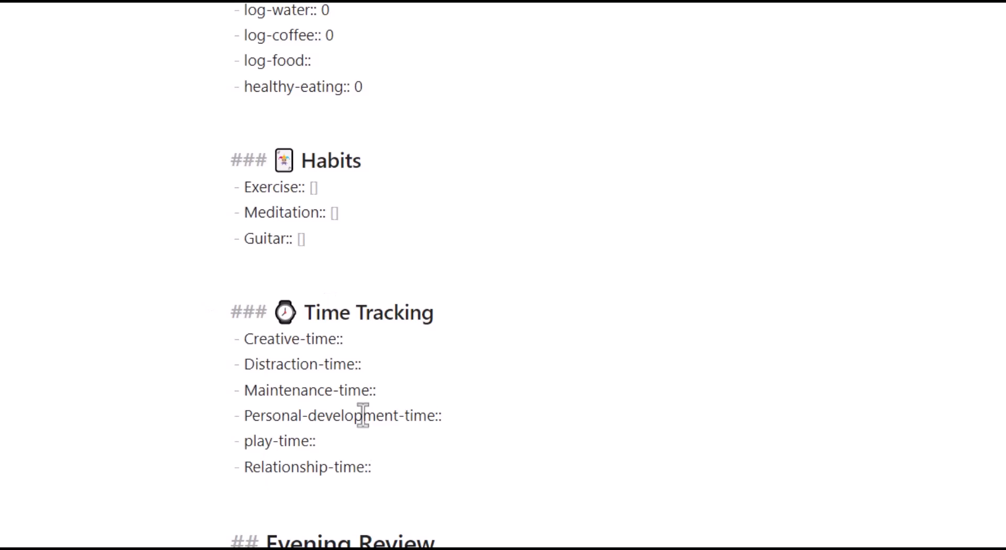
- Capitalize the play-time field in the Time Tracking list as Play-time::
left_click(256, 445)
key("BackSpace")
type("p")
key("BackSpace")
type("P")
- Add empty Wellness-time:: and Work-time:: bullets at the end of the Time Tracking list
left_click(433, 466)
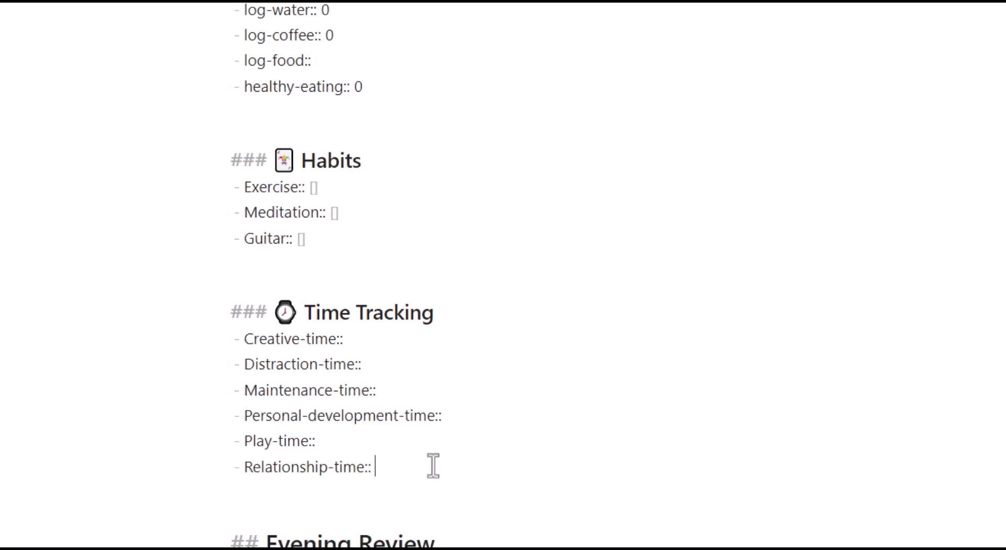
key("Return")
type("Welness-time::")
scroll(420, 388, "down", 3)
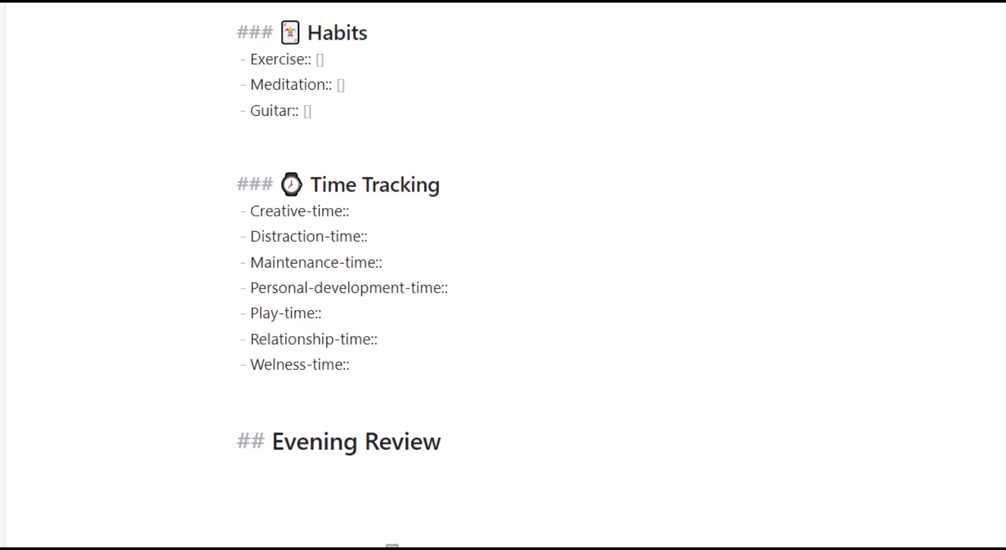
left_click(259, 365)
type("l")
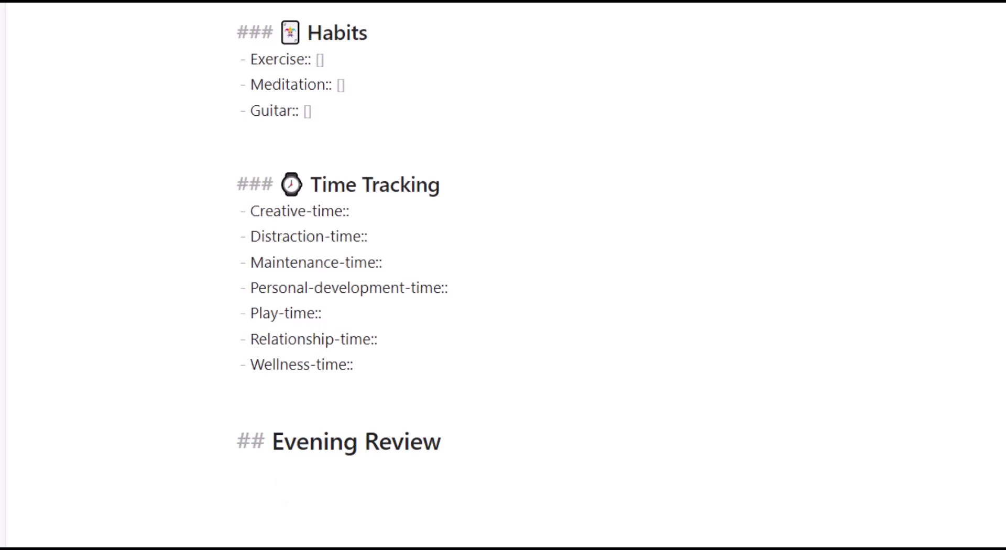
left_click(378, 370)
key("Return")
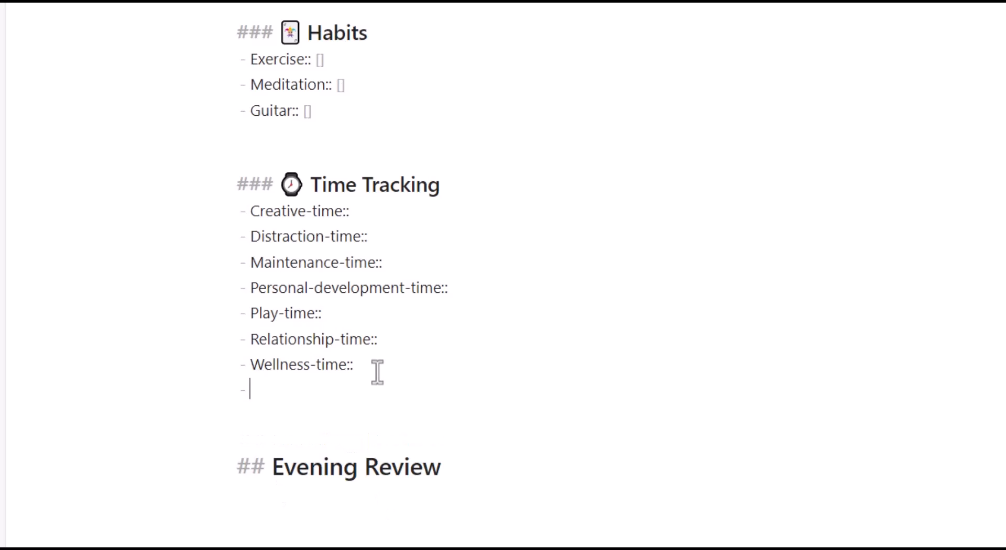
type("Work-time::")
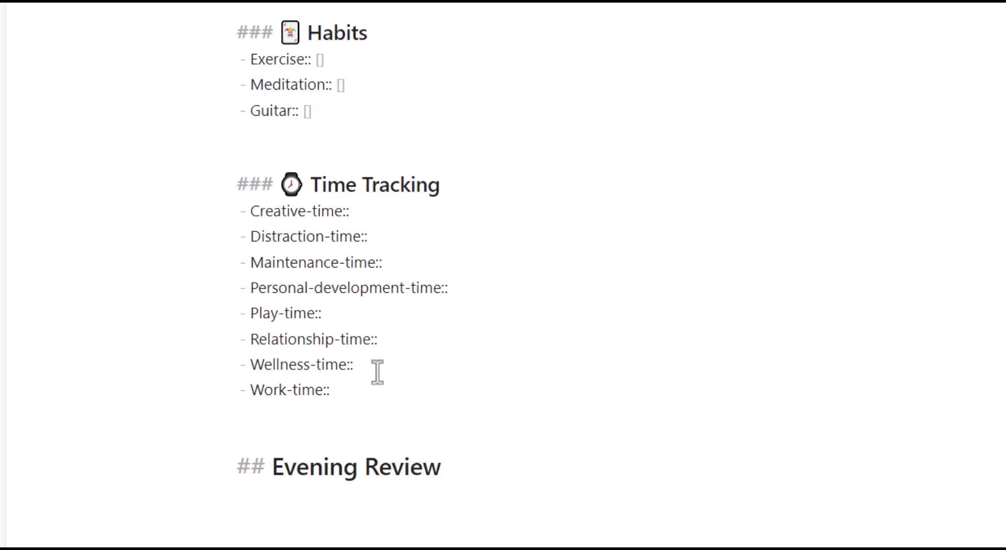
- Add a log-day-rview:: bullet under Evening Review reading "The day that I made history by licking a wet candle fire."
left_click(321, 426)
type("- ")
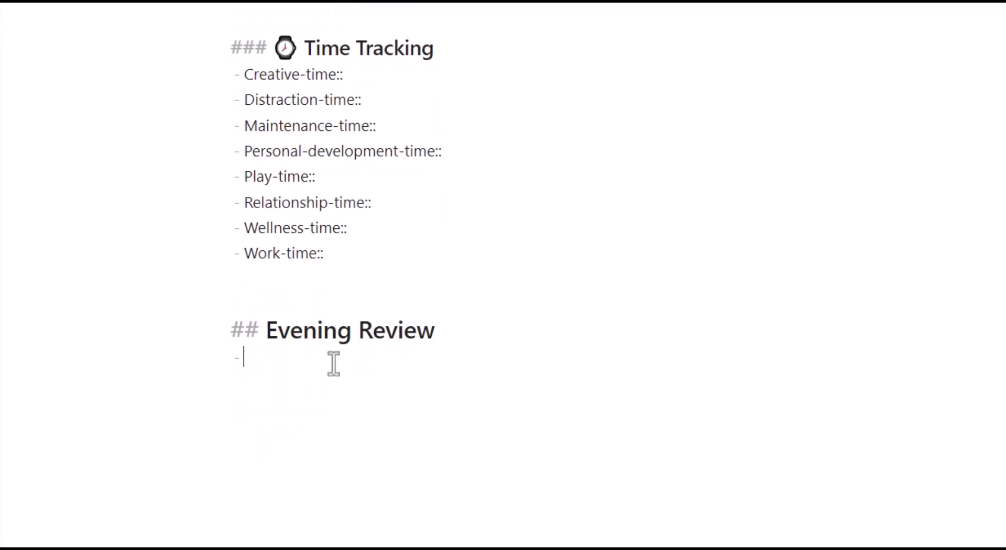
type("log-day-rview::")
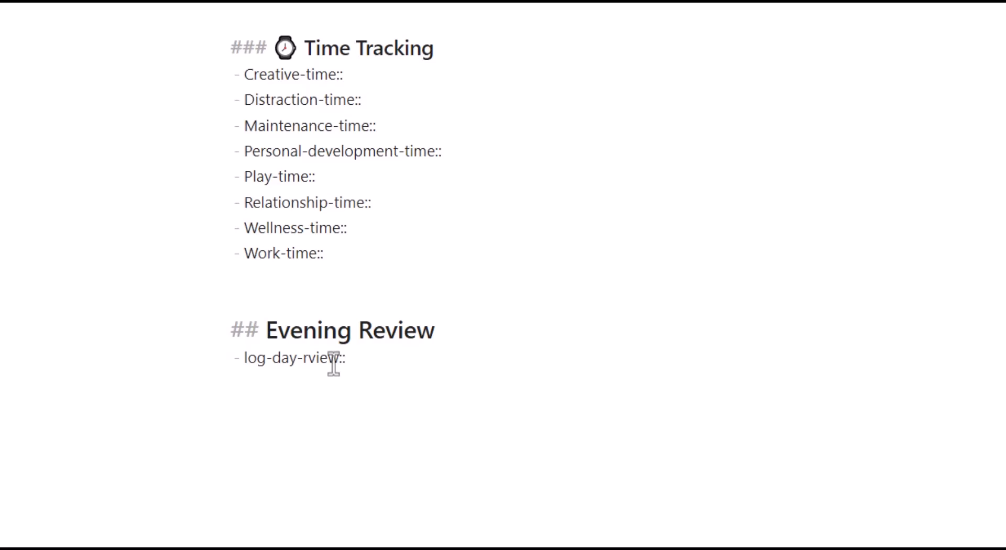
type(" The day that I made ")
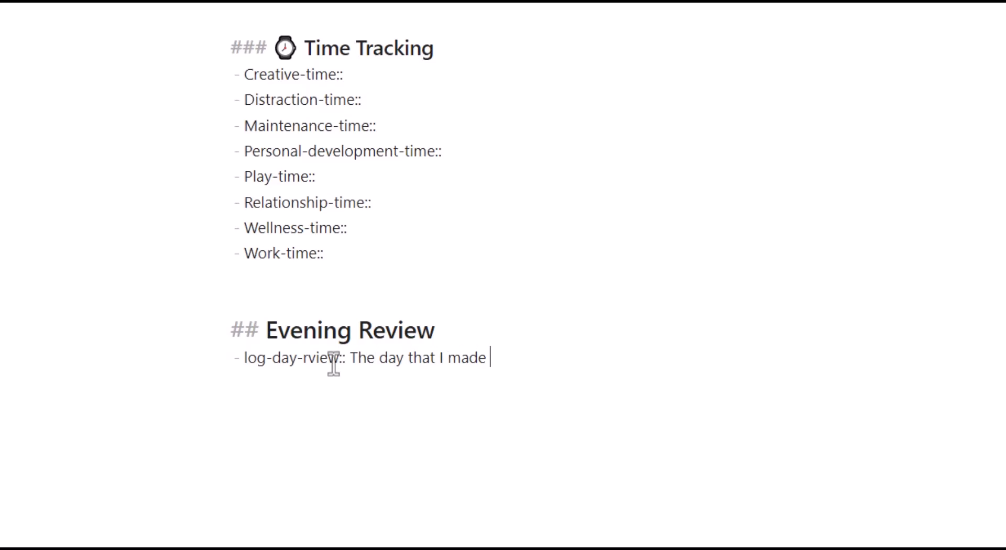
type("history by ")
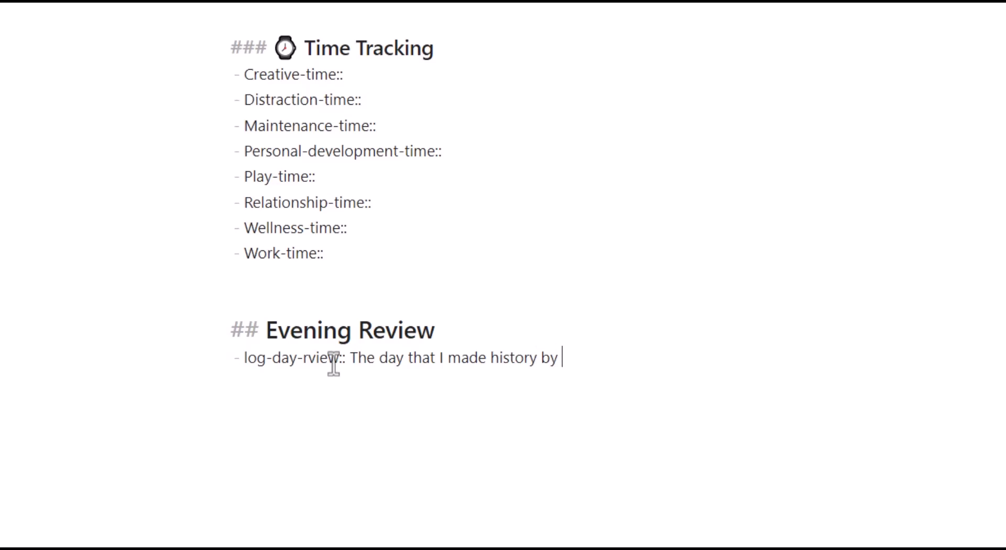
type("licking a wet candl")
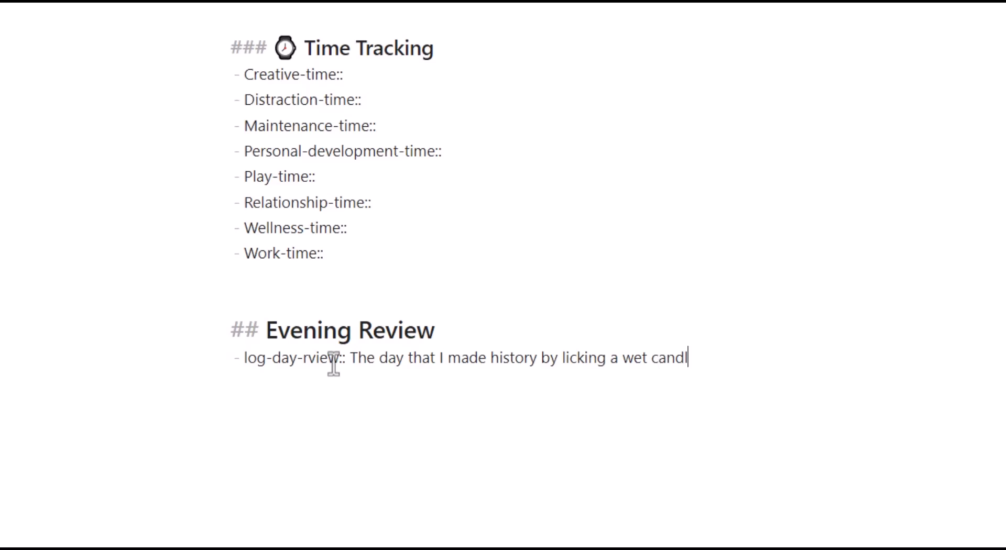
type("e fire.")
- Add a log-day-rating:: bullet below the day review entry with the value -2
type("log-day-rating::")
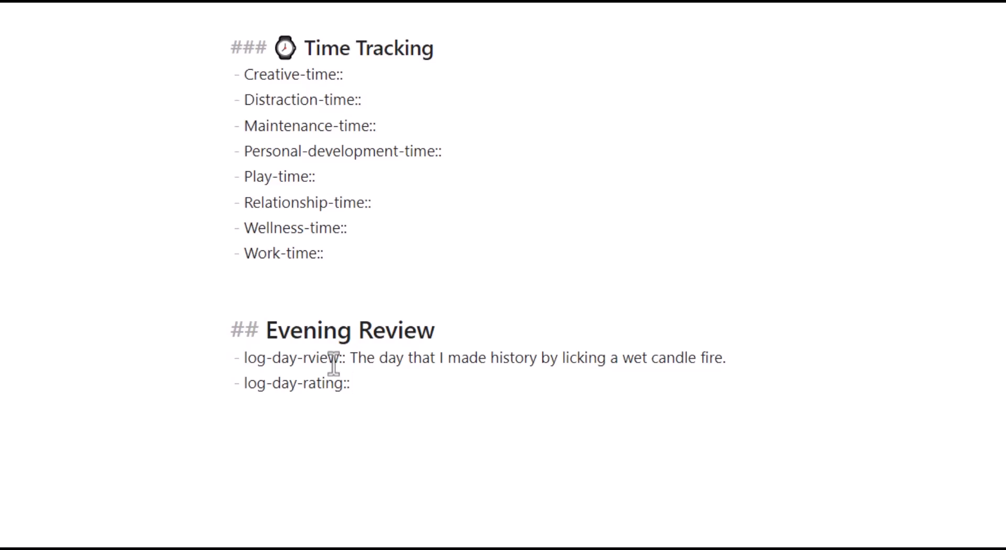
type("2")
scroll(395, 155, "up", 6)
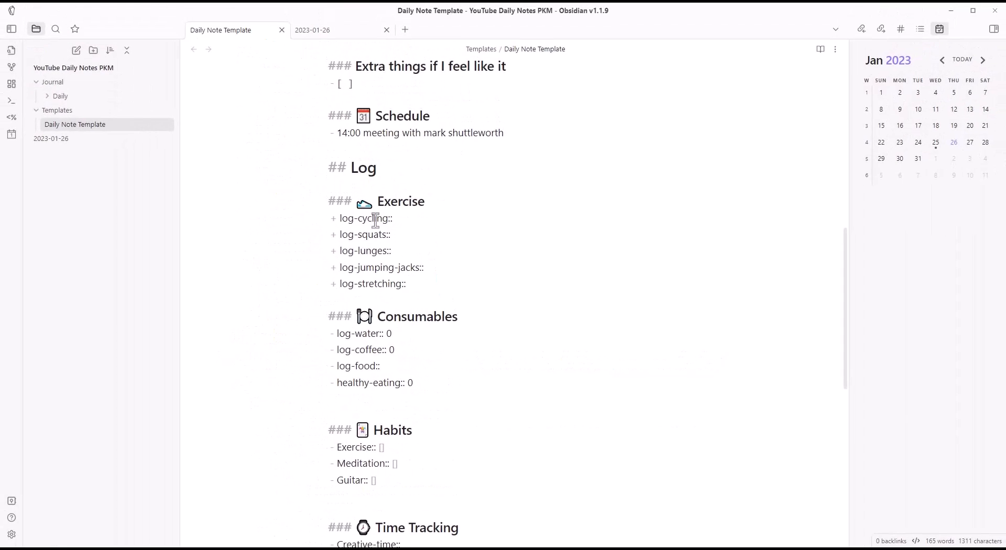
scroll(397, 247, "up", 2)
scroll(449, 373, "down", 8)
left_click(426, 401)
key("BackSpace")
type("-2")
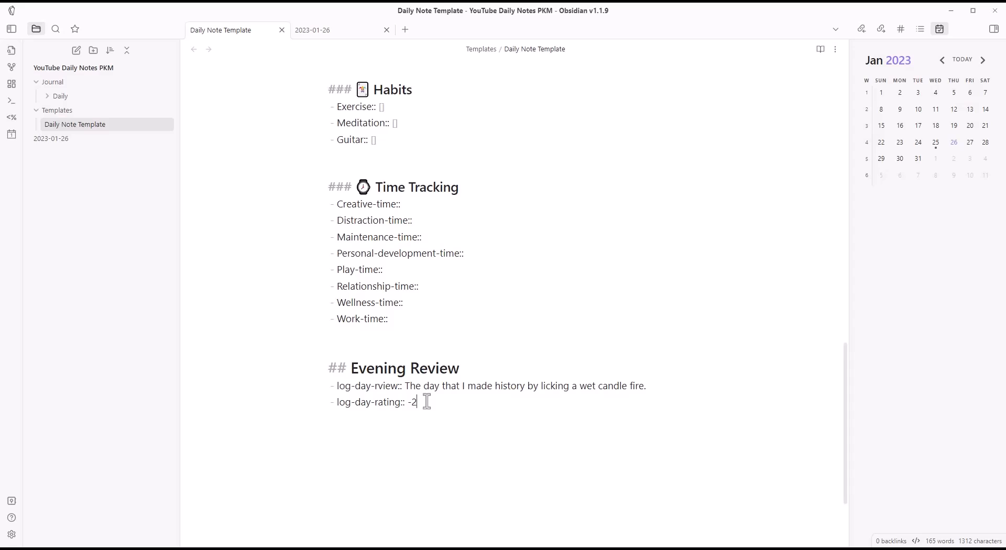
- Set the log-day-rating field under Evening Review to 0, matching the default of the morning sleep fields
scroll(435, 335, "up", 5)
scroll(403, 223, "up", 3)
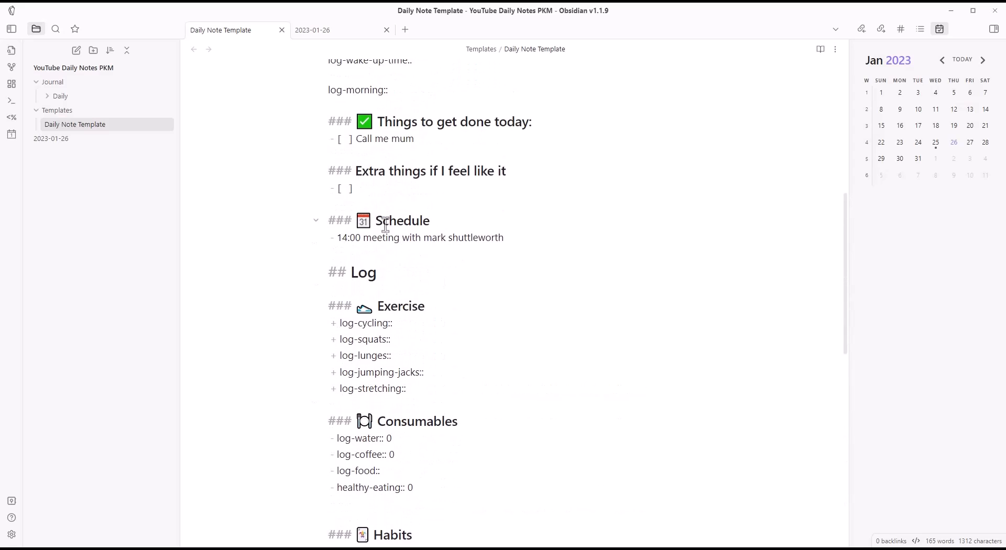
scroll(394, 230, "up", 3)
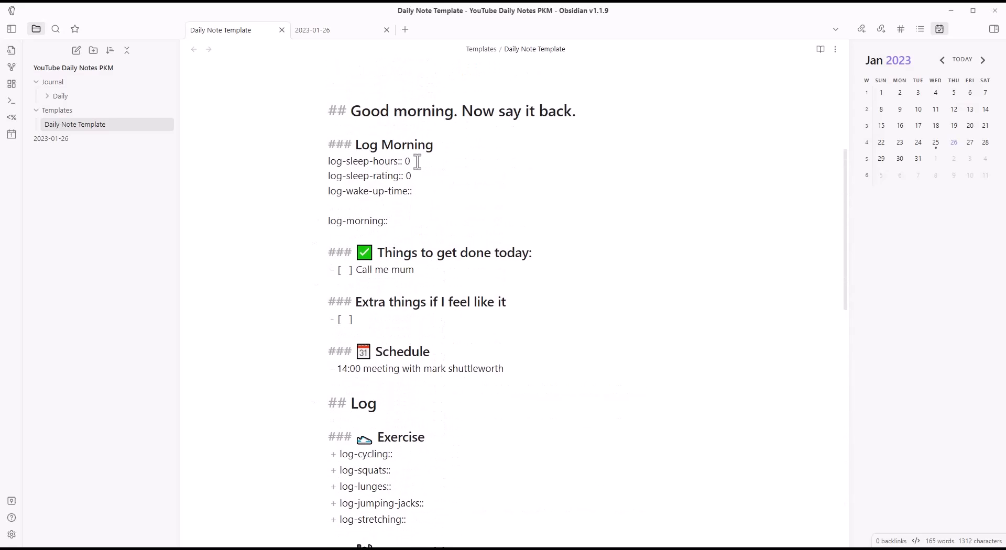
left_click_drag(418, 162, 329, 161)
left_click_drag(412, 177, 317, 177)
scroll(381, 201, "down", 15)
left_click(414, 279)
key("BackSpace")
key("BackSpace")
type("0")
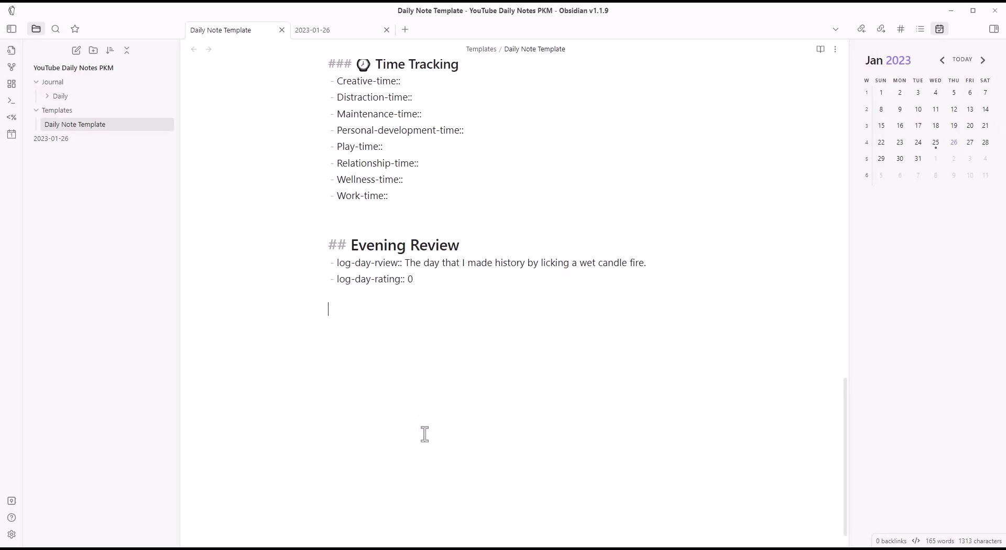
- Add a "Songs of the day" bullet below the day rating, followed by a log:: bullet
type("- Son")
key("BackSpace")
key("BackSpace")
key("BackSpace")
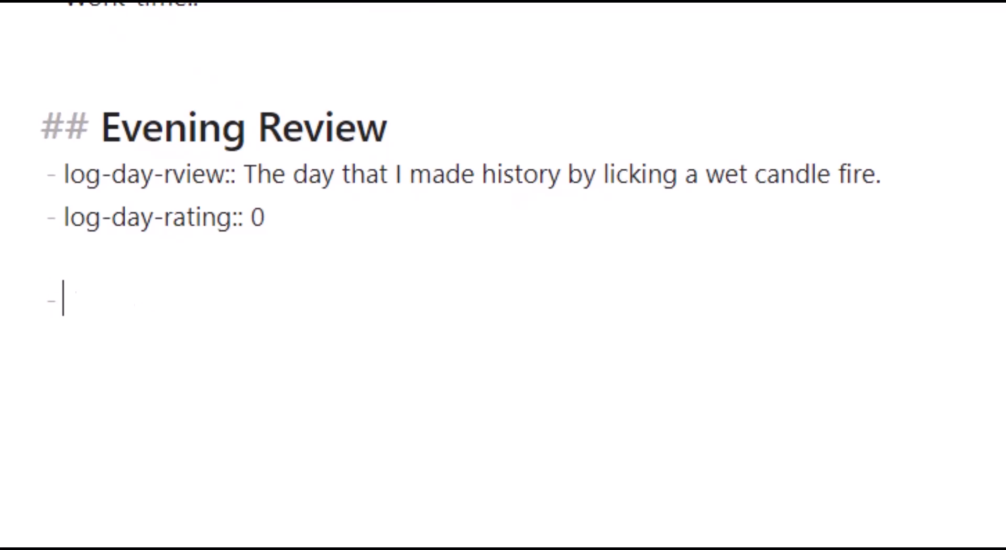
type("Songs of the day")
key("Return")
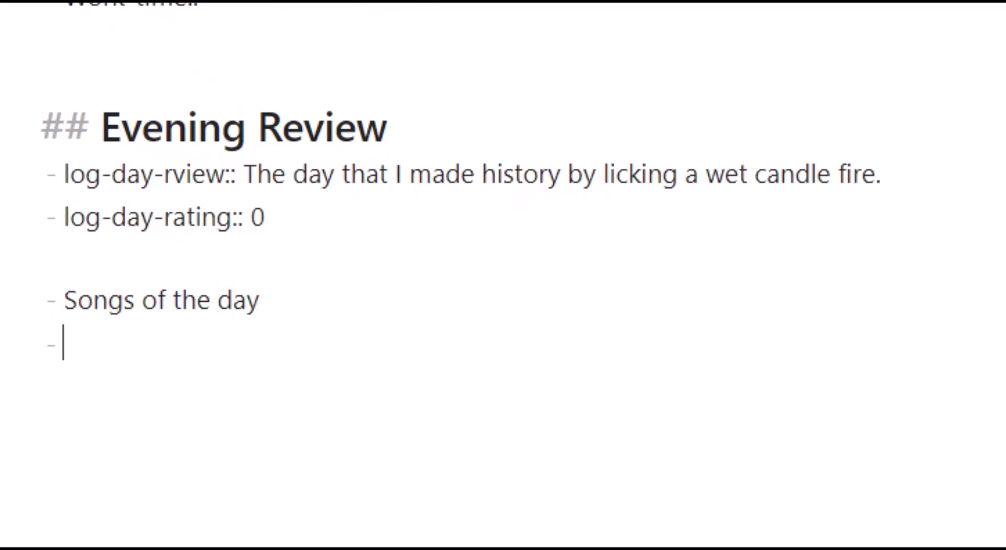
type("log::")
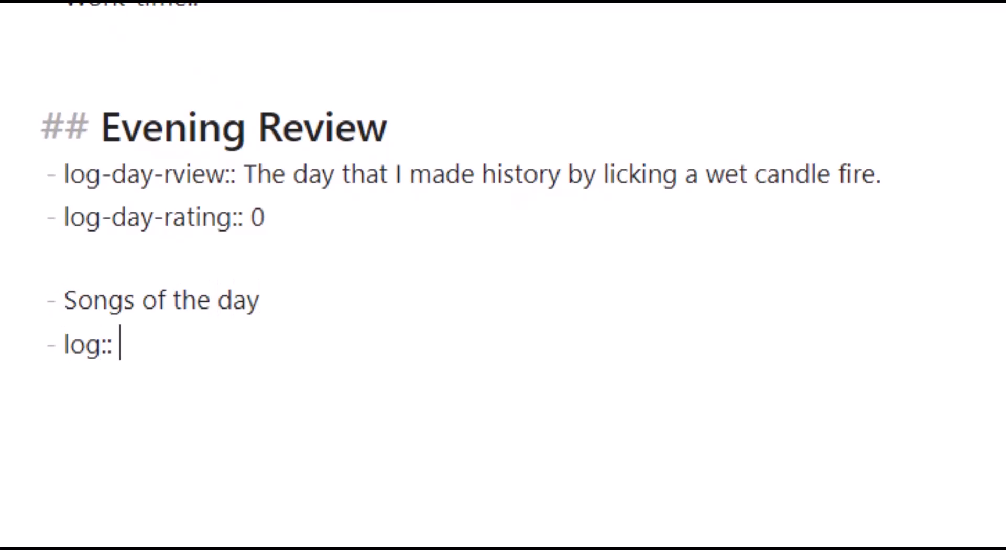
key("super+period")
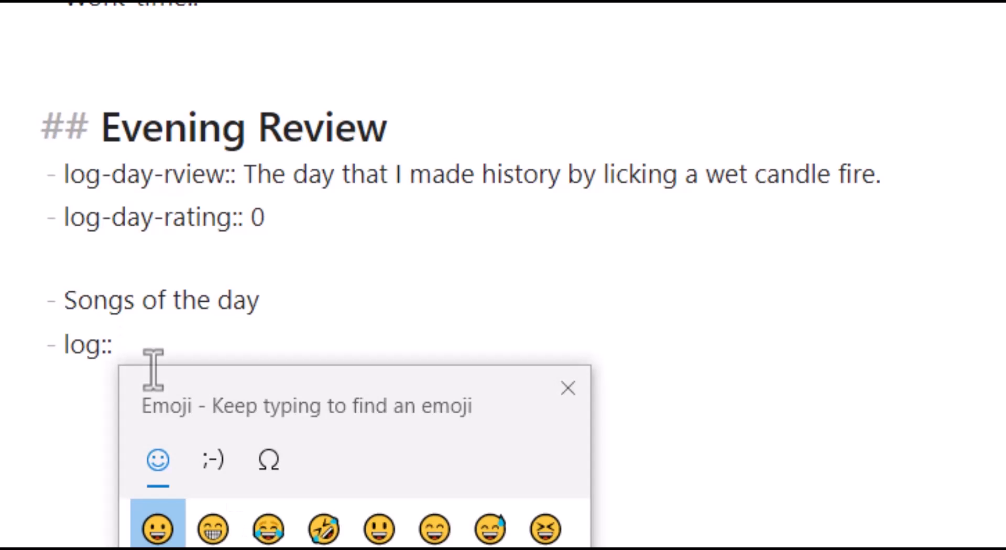
type("music")
key("BackSpace")
key("BackSpace")
key("BackSpace")
key("BackSpace")
key("BackSpace")
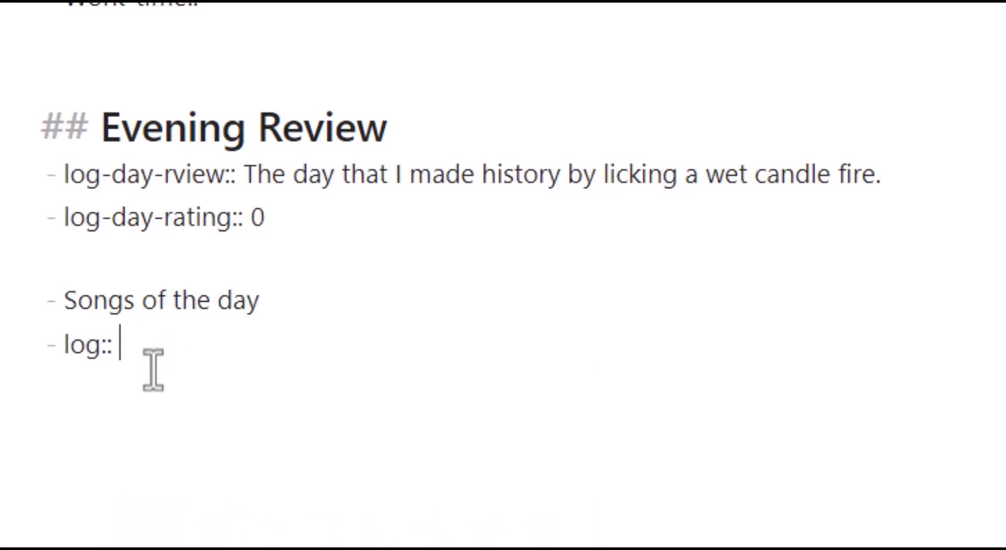
- Find an emoji for "music" and insert the musical notes one after log:: in the last bullet
key("super+period")
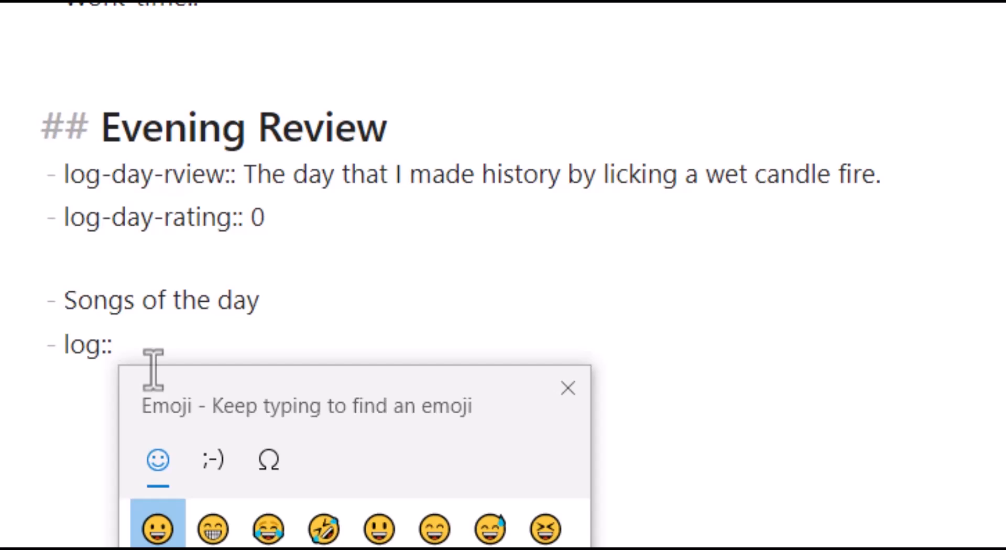
type("music")
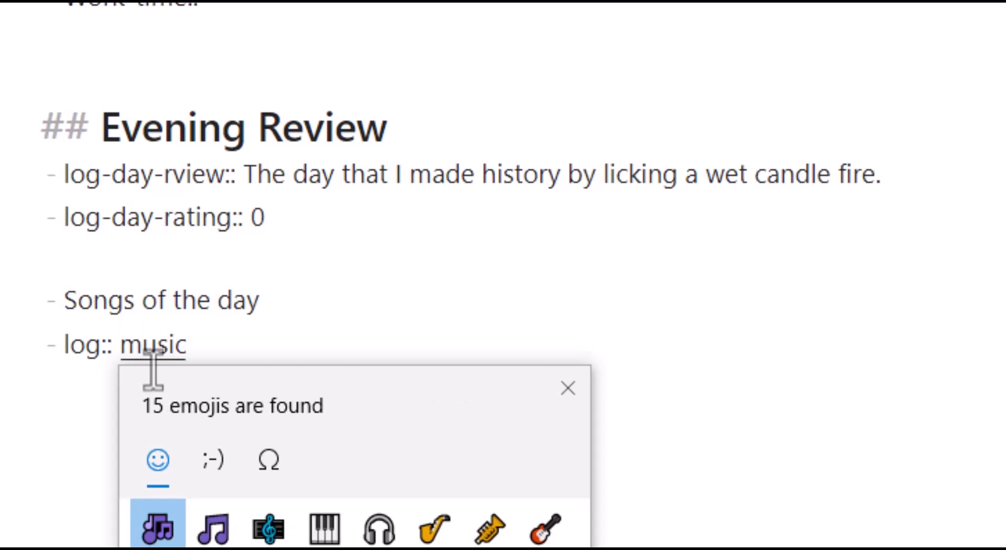
key("Right")
key("Right")
key("Right")
key("Right")
key("Right")
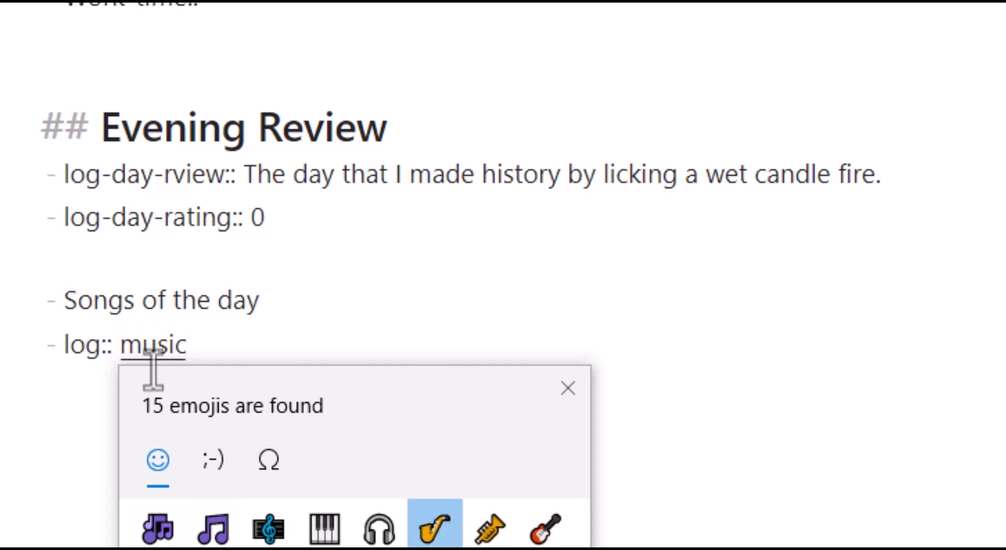
key("Left")
key("Left")
key("Left")
key("Left")
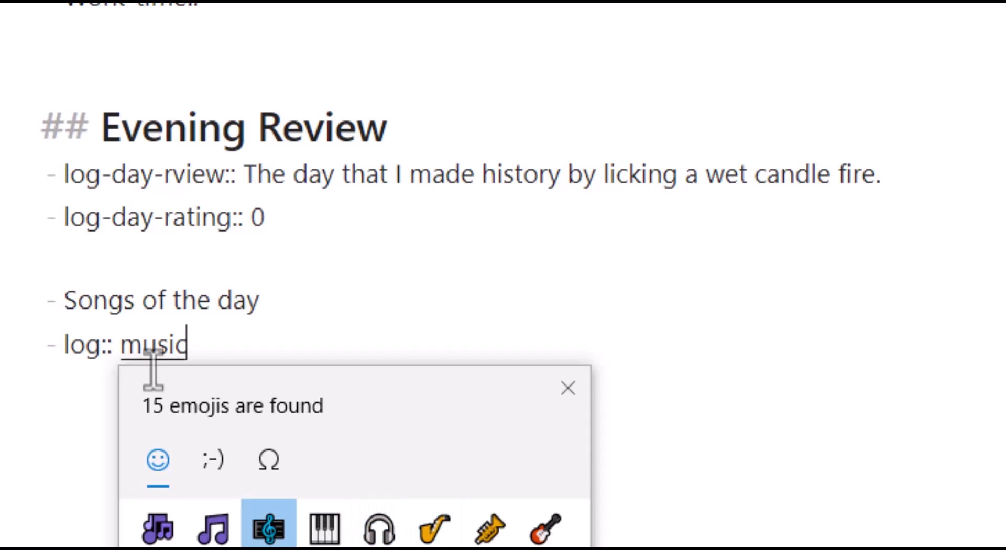
key("Return")
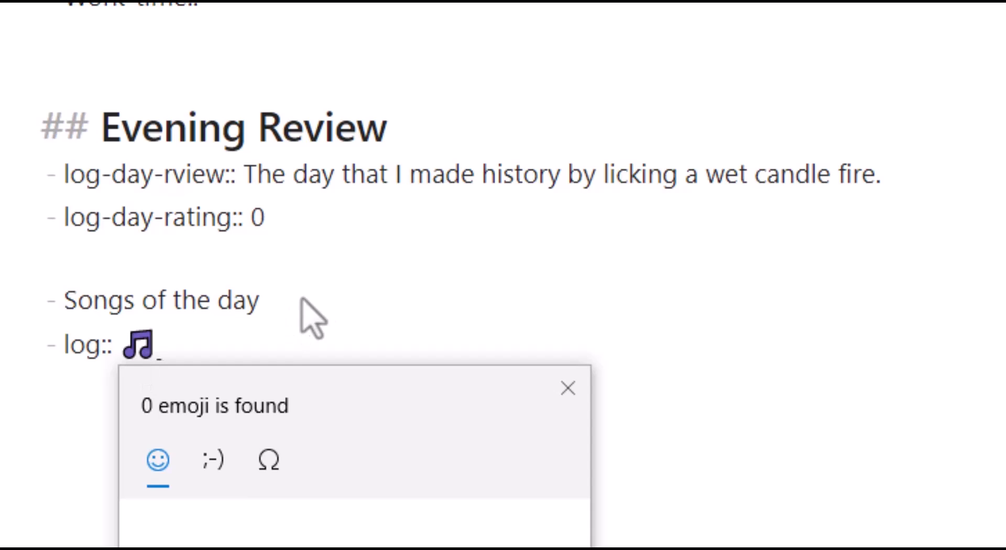
key("Escape")
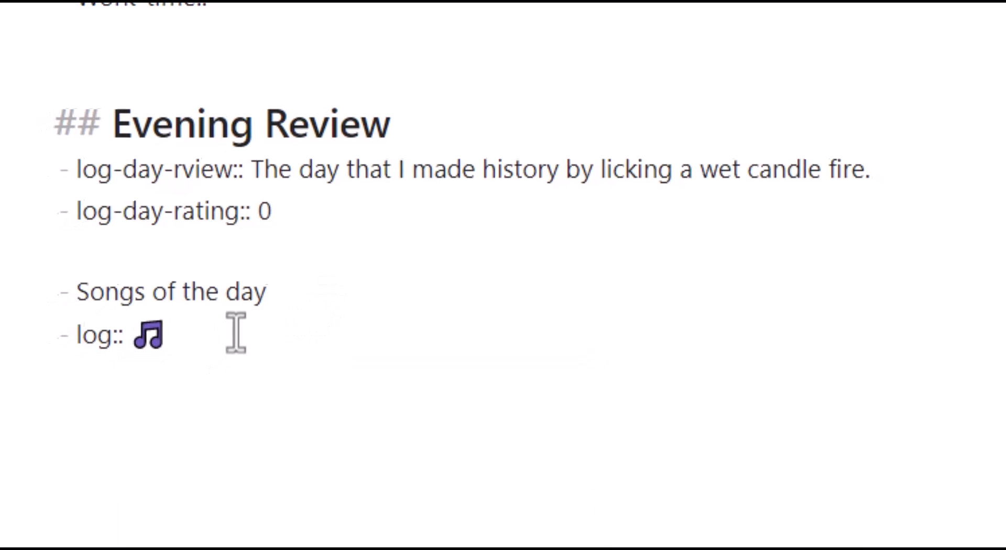
- Rename the log:: field below "Songs of the day" as log-song-of-the-day::
left_click(186, 276)
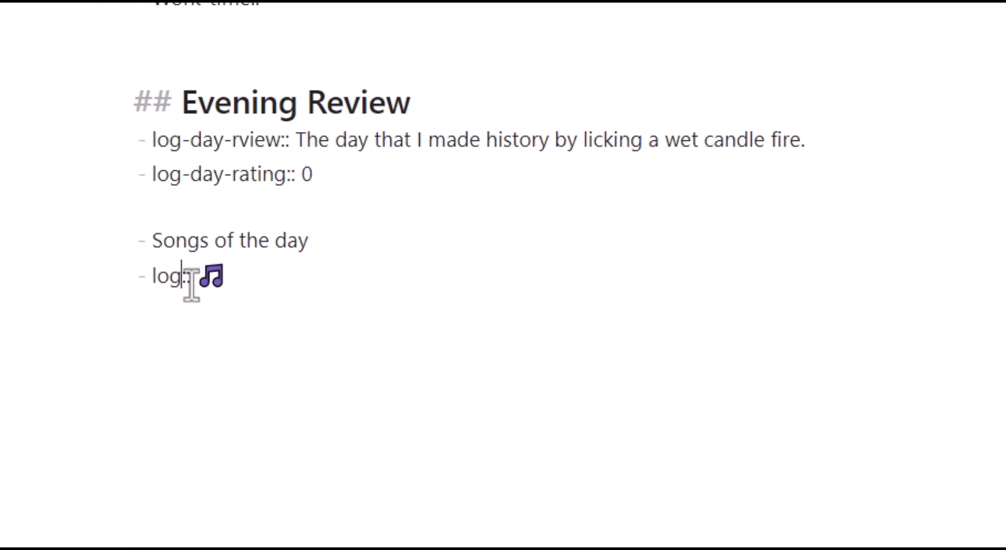
type("-song-of")
key("BackSpace")
type("-the-day")
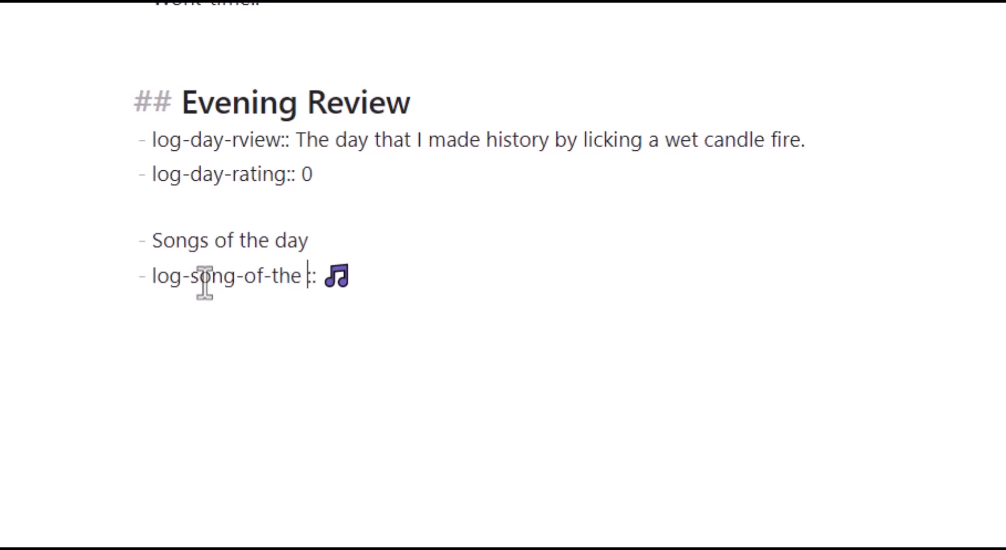
left_click_drag(396, 274, 360, 281)
left_click(449, 274)
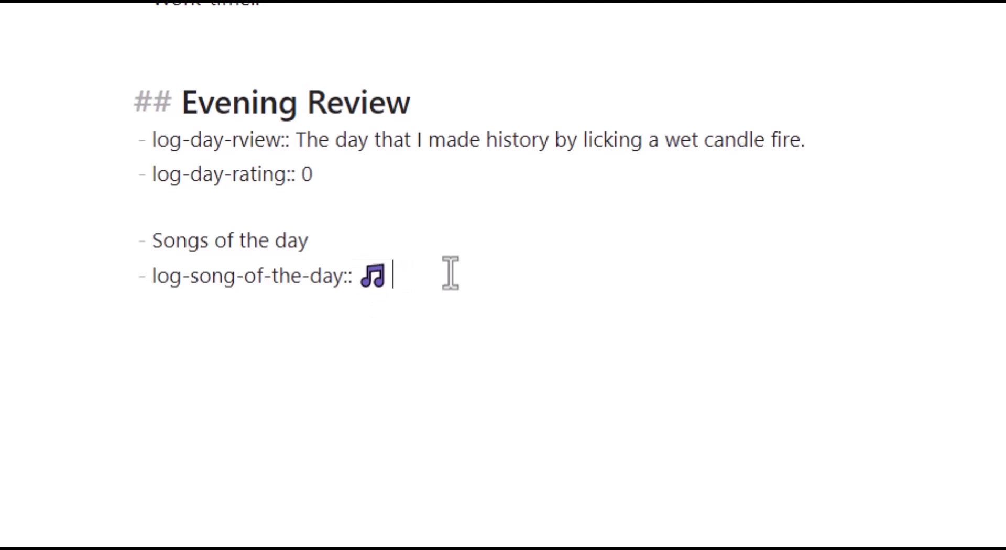
left_click_drag(415, 278, 362, 280)
left_click(443, 272)
- Add a bullet reading "Which files we created this day" at the end of Evening Review
scroll(490, 395, "up", 20)
scroll(347, 382, "down", 14)
scroll(347, 382, "down", 5)
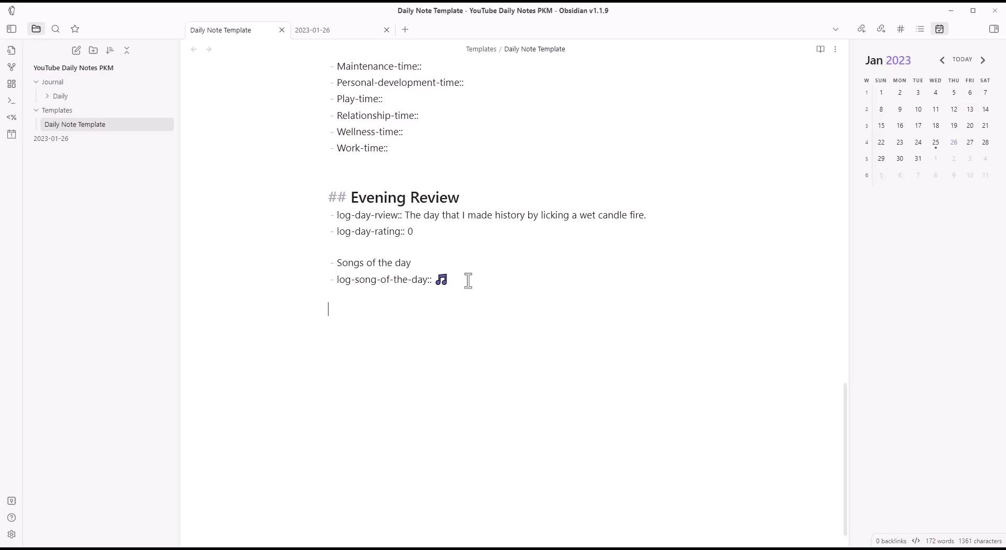
type("- Which files ")
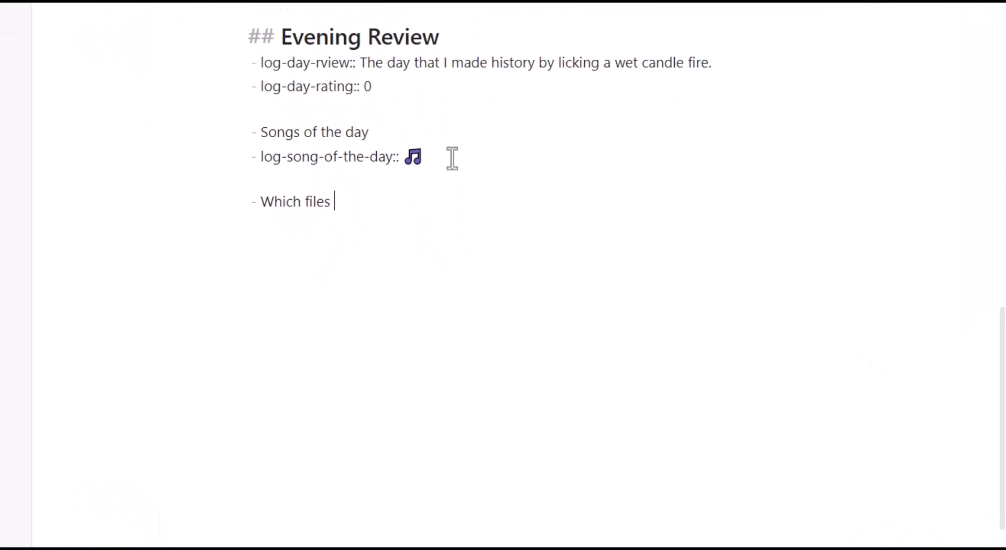
type("we created this day")
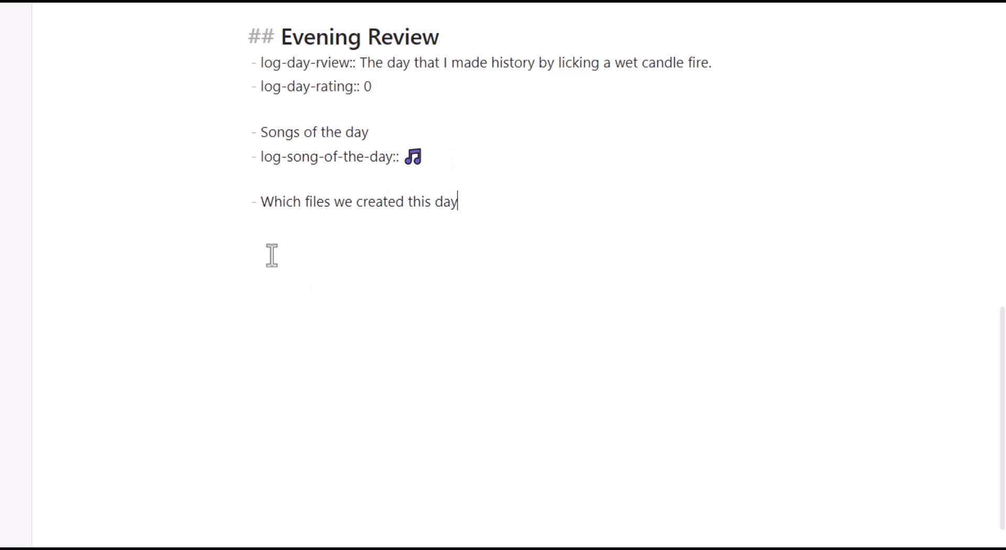
- Insert the open folder emoji, found with "file", in front of "Which files we created this day"
left_click(265, 203)
key("super+period")
type("file")
key("Right")
key("Return")
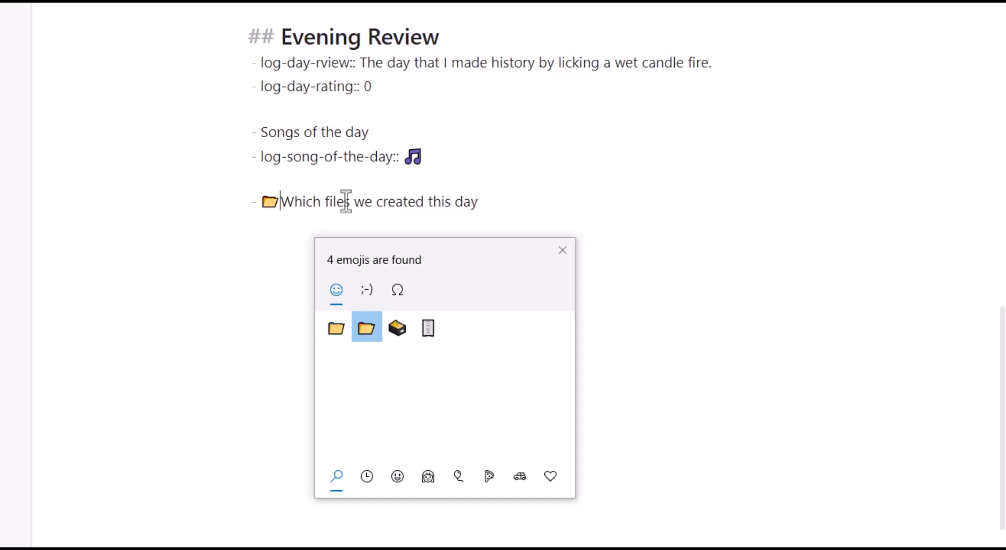
- Start a dataview code block below the "Which files we created this day" bullet, separated from the list
left_click(493, 203)
key("Return")
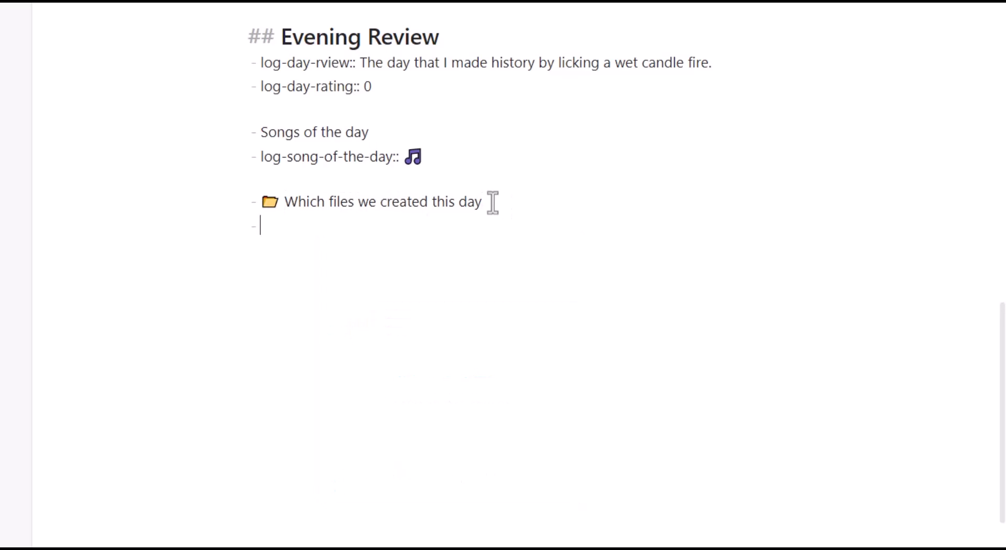
key("Return")
type("```")
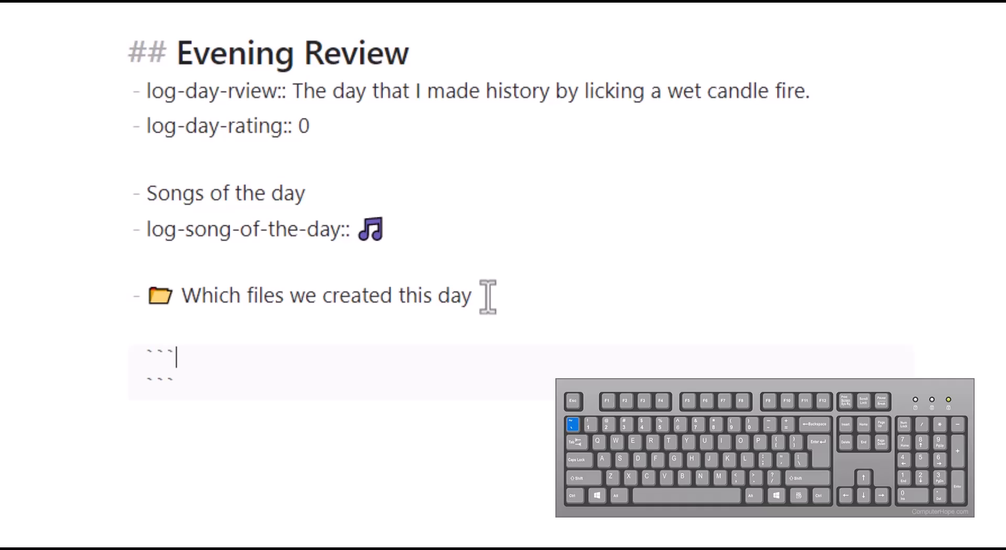
type("dataview")
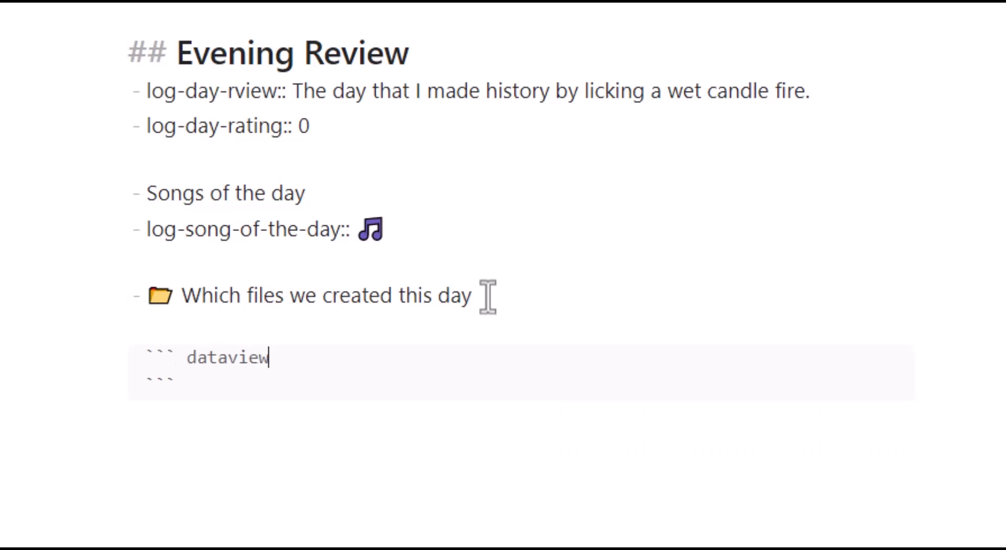
- Write a list query in the dataview block with a where condition that filters on file.cday
key("Return")
type("list")
key("Return")
type("where file")
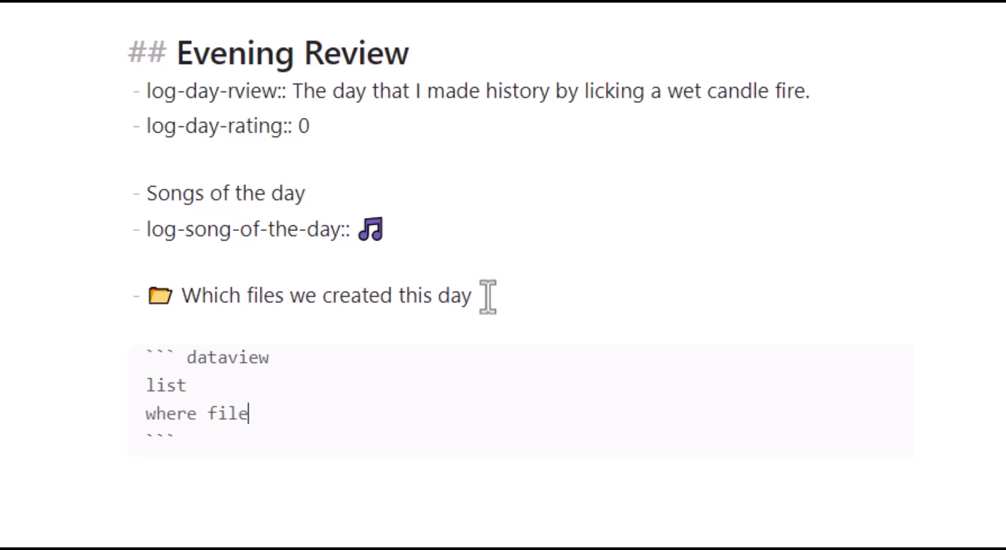
type(".cday = dat")
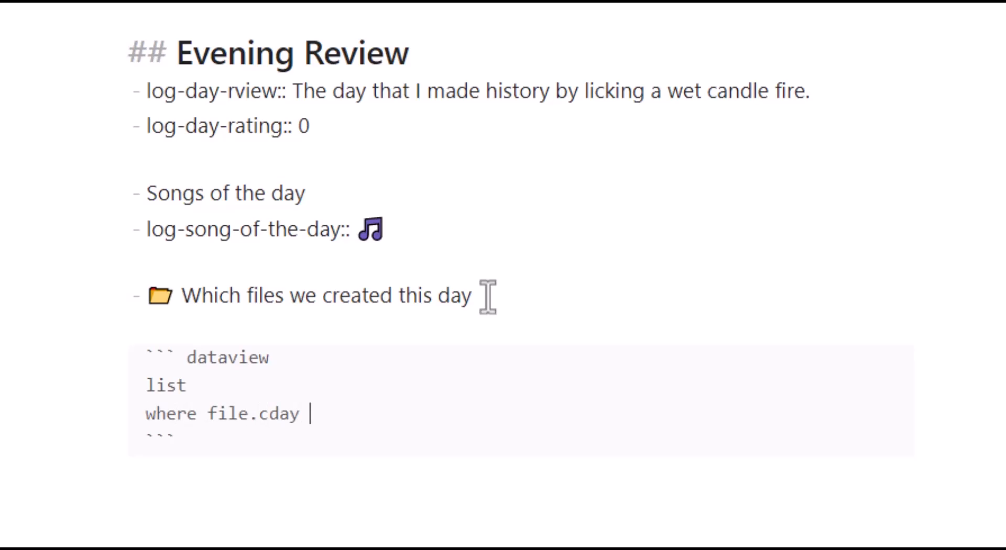
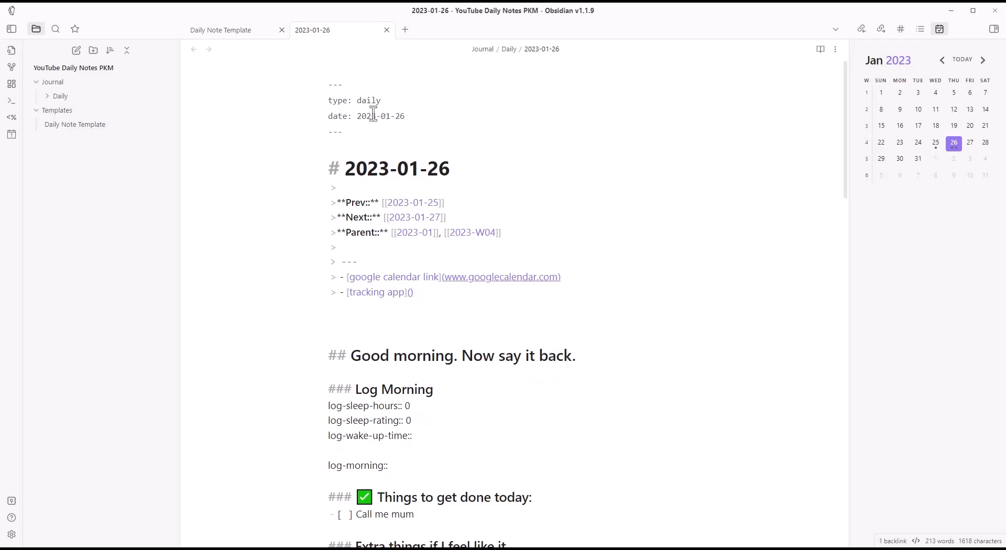
- Show the 2023-01-26 note in reading view and fold Log Morning, Things to get done today, Extra things, Schedule, Log and Evening Review
key("ctrl+e")
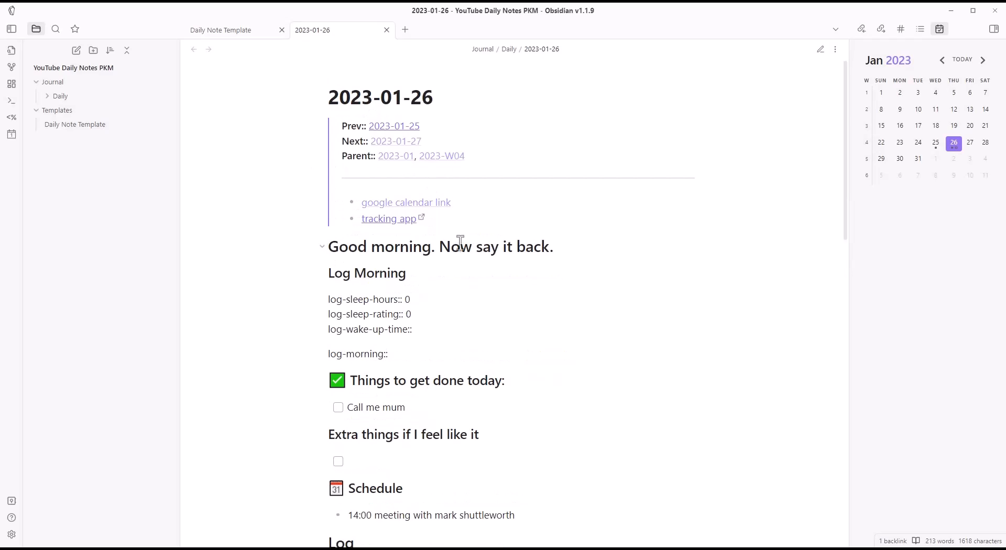
left_click(321, 273)
left_click(321, 299)
left_click(322, 324)
left_click(322, 350)
left_click(322, 376)
left_click(323, 405)
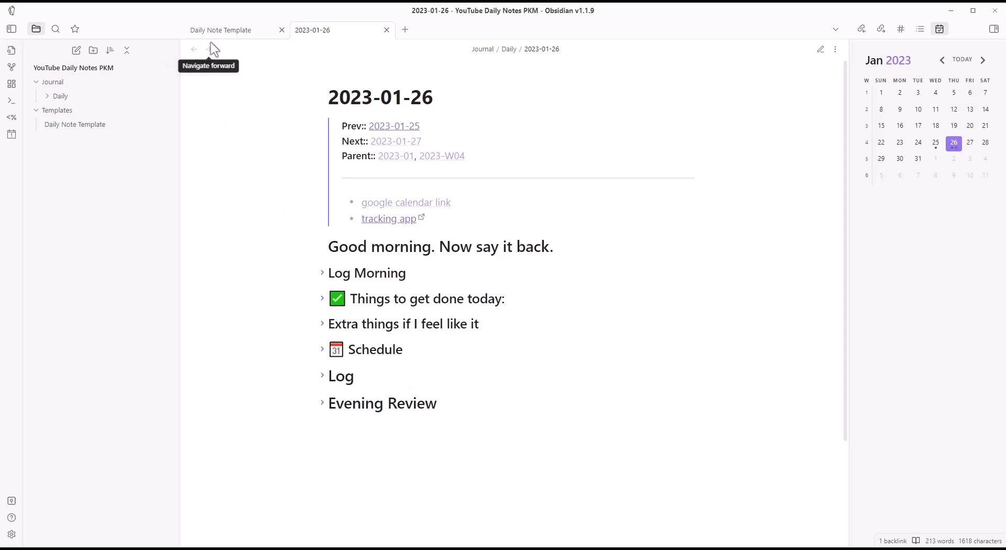
- Review the Daily Note Template's sections from the navigation links through the morning, schedule and log headings
left_click(220, 32)
scroll(404, 288, "down", 4)
scroll(405, 295, "up", 20)
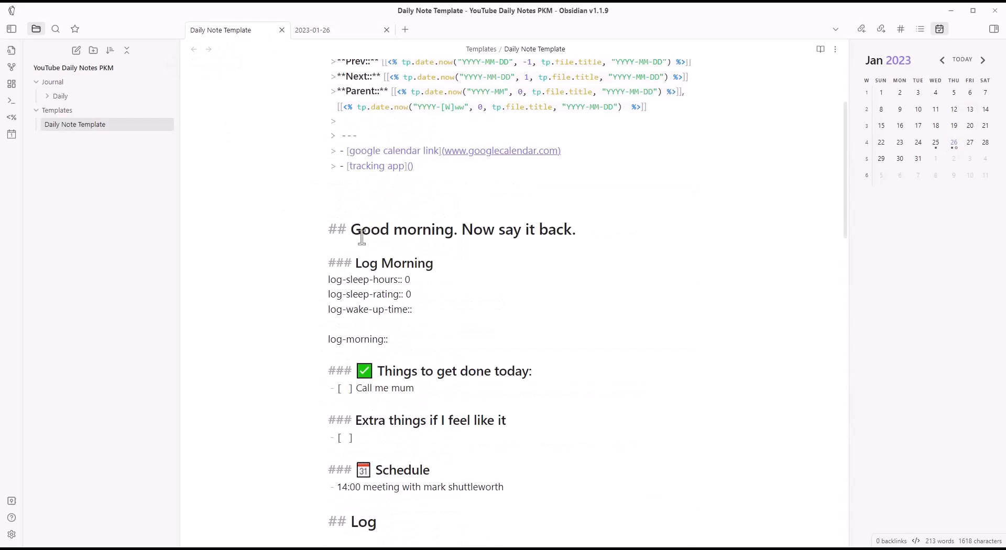
scroll(398, 278, "down", 4)
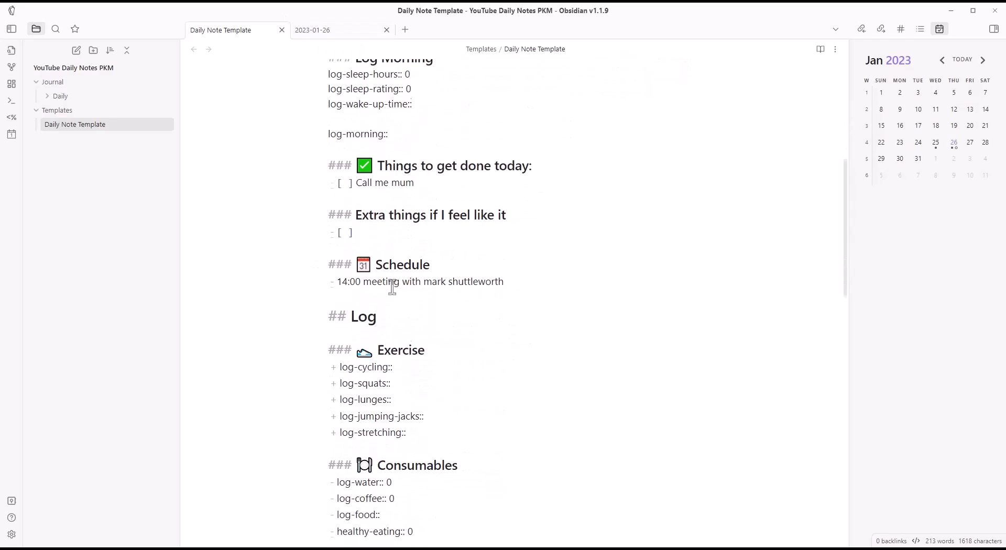
scroll(345, 346, "down", 4)
scroll(362, 349, "down", 7)
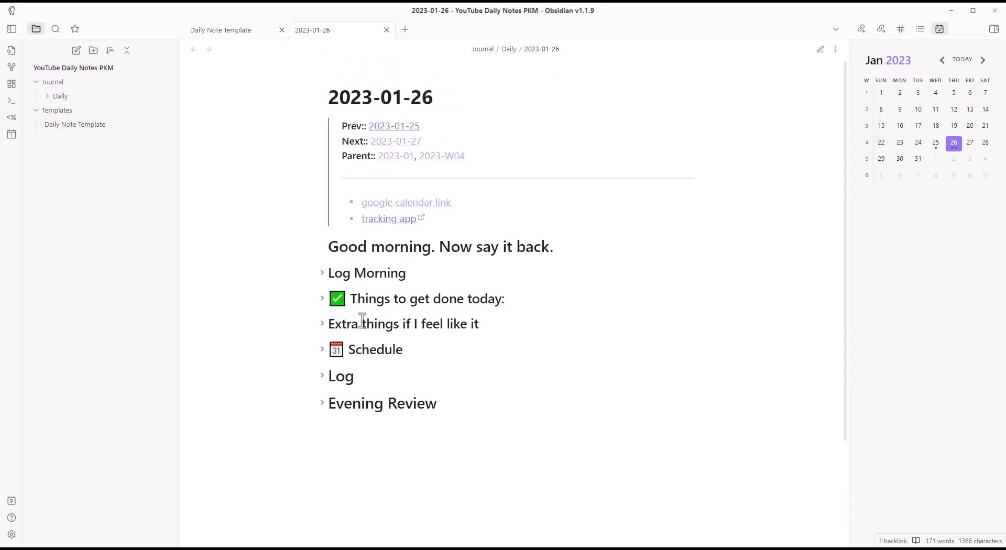
- Check the folded headings of the 2023-01-26 note in editing view, and return it to reading view
key("ctrl+e")
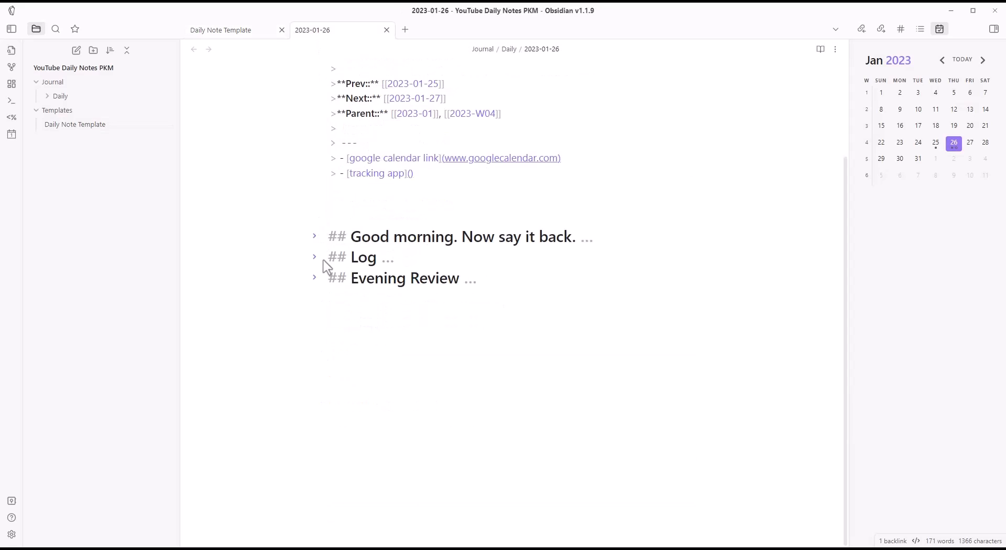
scroll(390, 299, "up", 2)
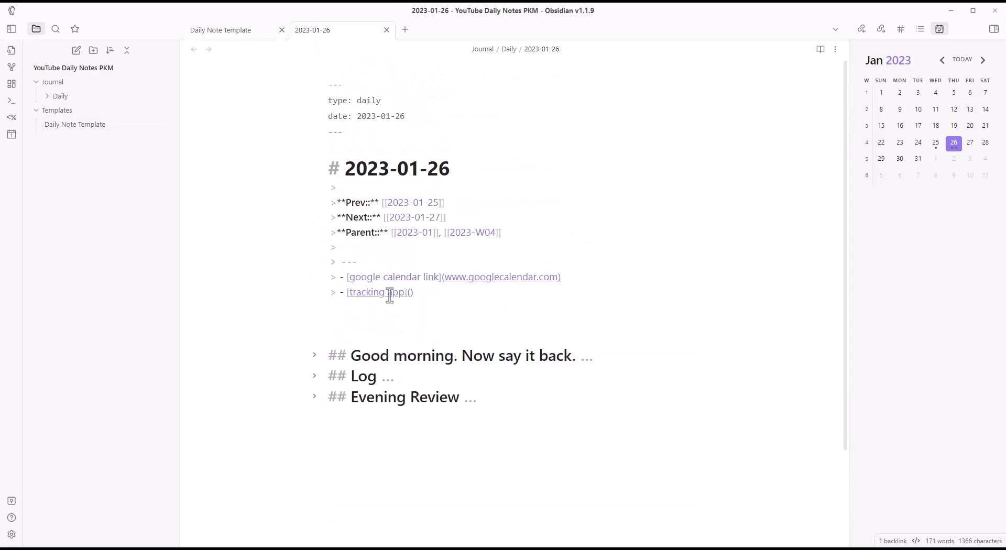
key("ctrl+e")
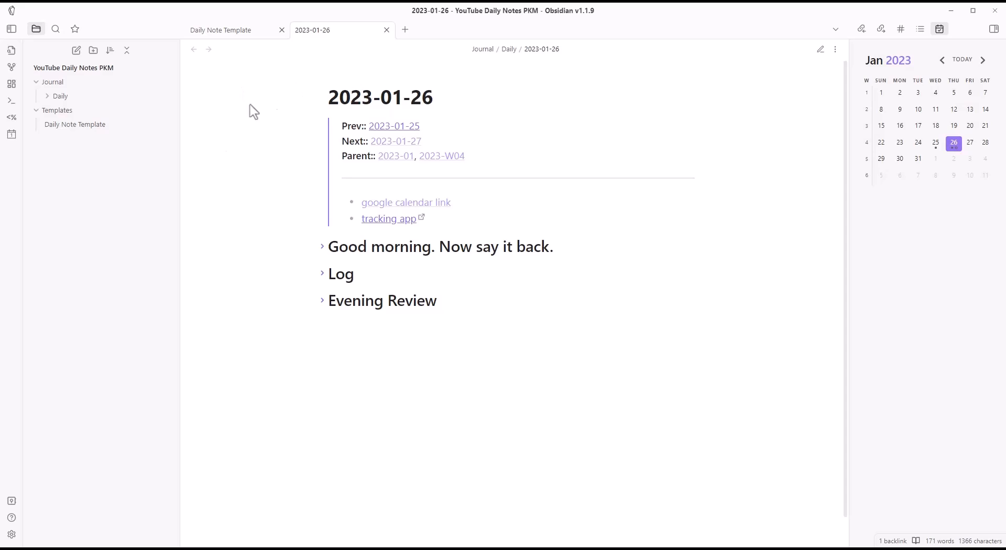
- Unfold the "Good morning. Now say it back." section of the 2023-01-26 note and its subsections
left_click(321, 246)
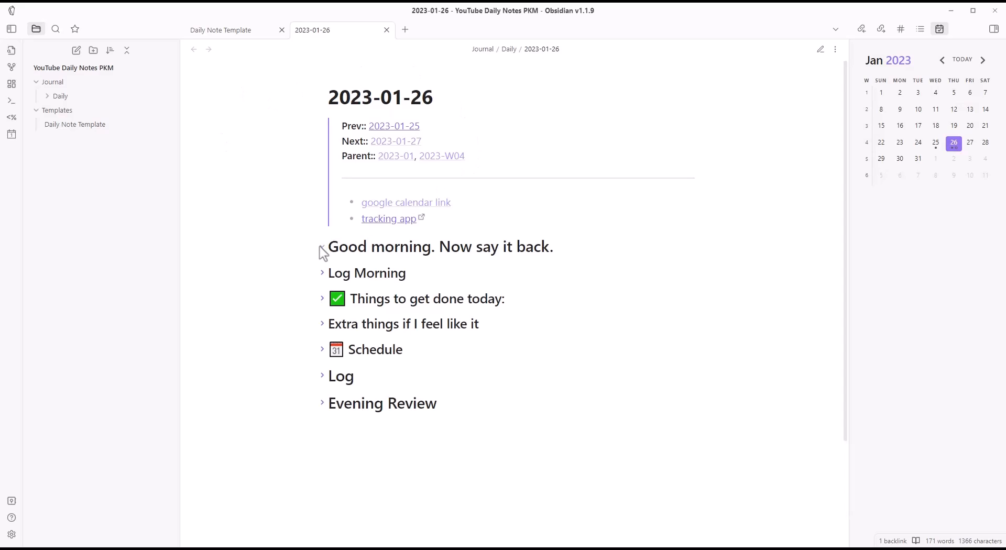
left_click(322, 273)
left_click(322, 380)
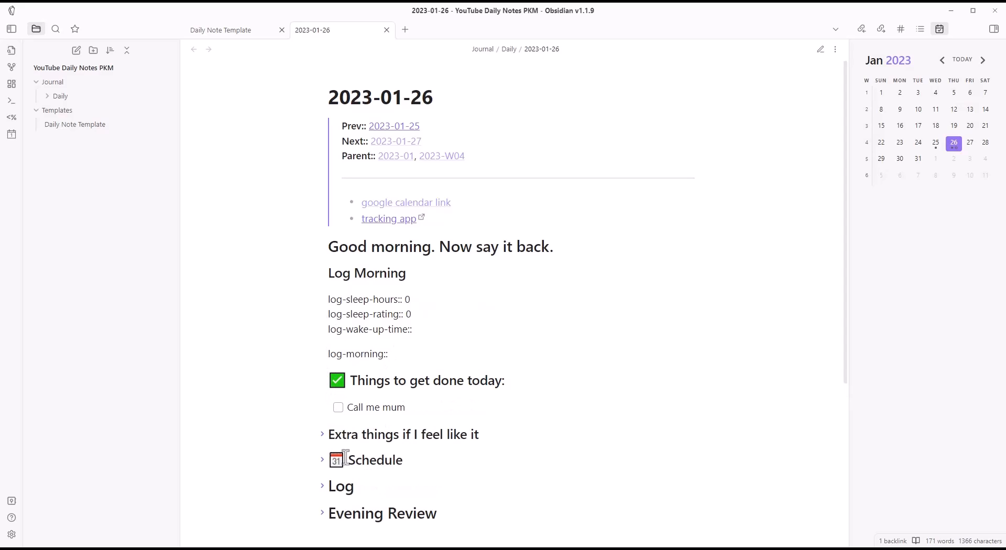
left_click(322, 435)
left_click(322, 487)
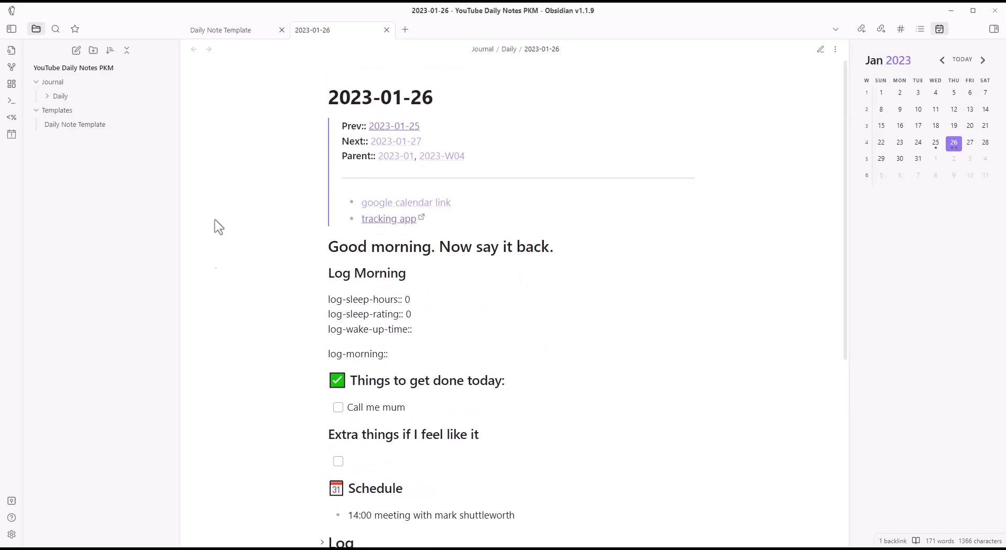
- Fold the Good morning section, unfold the Log and Evening Review sections, and review their fields
scroll(427, 338, "down", 1)
left_click(323, 182)
left_click(321, 244)
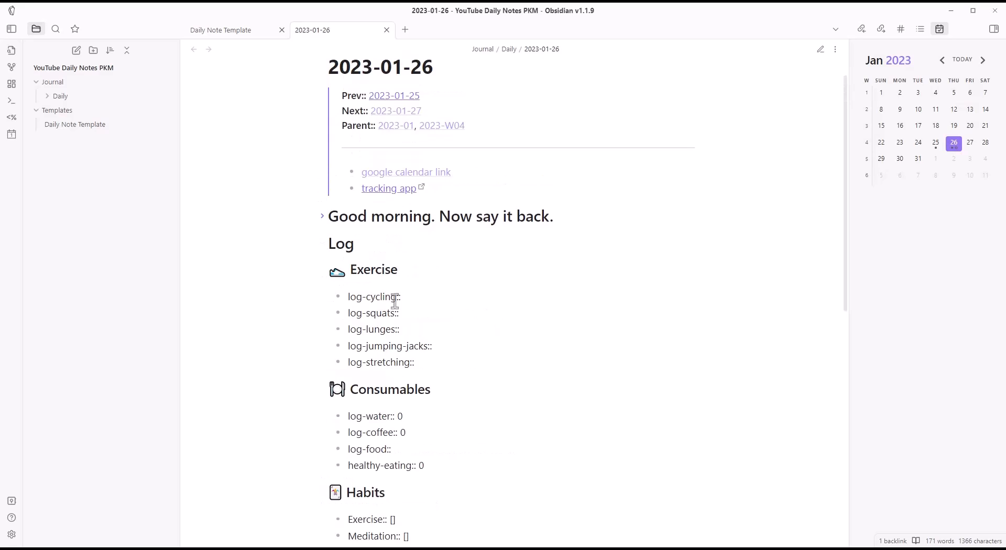
scroll(416, 319, "down", 5)
scroll(423, 337, "up", 3)
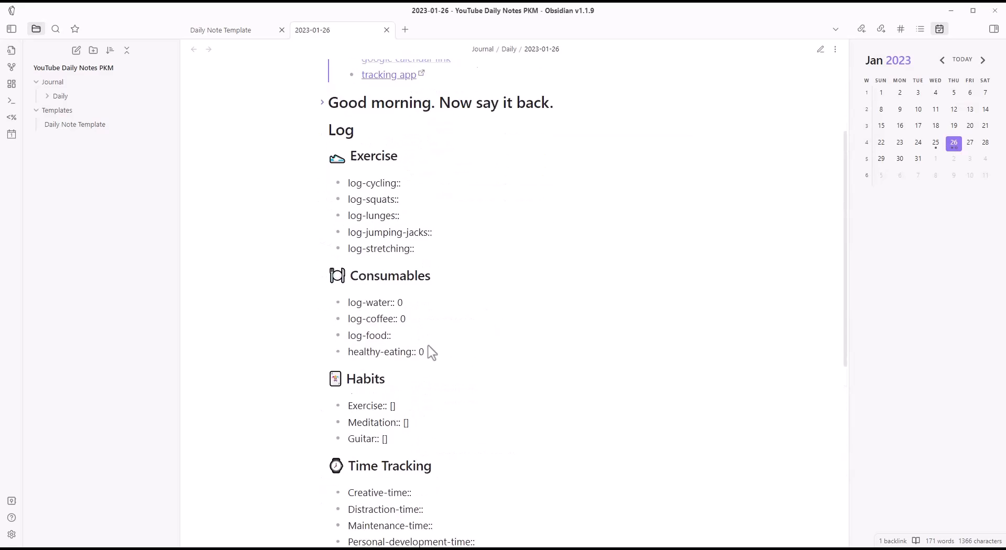
scroll(430, 351, "down", 4)
left_click(322, 360)
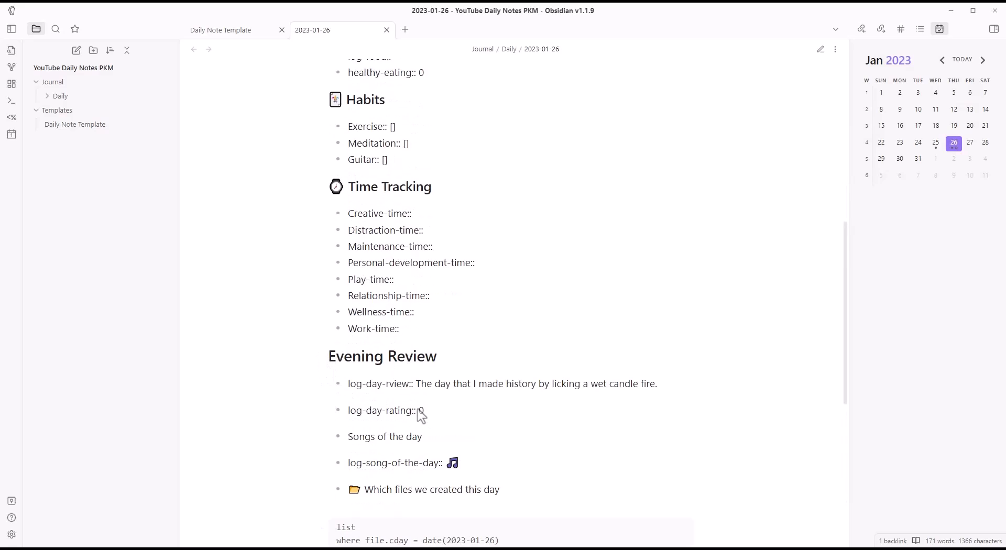
scroll(383, 397, "down", 3)
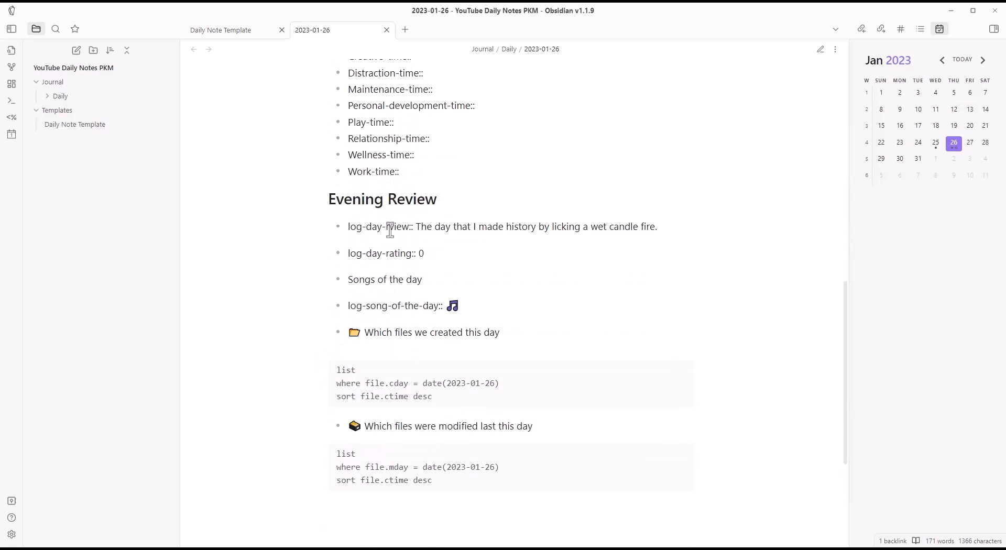
- Compare the Evening Review in the Daily Note Template and the 2023-01-26 note, going through the day rating and song lines
left_click(232, 30)
scroll(425, 256, "up", 5)
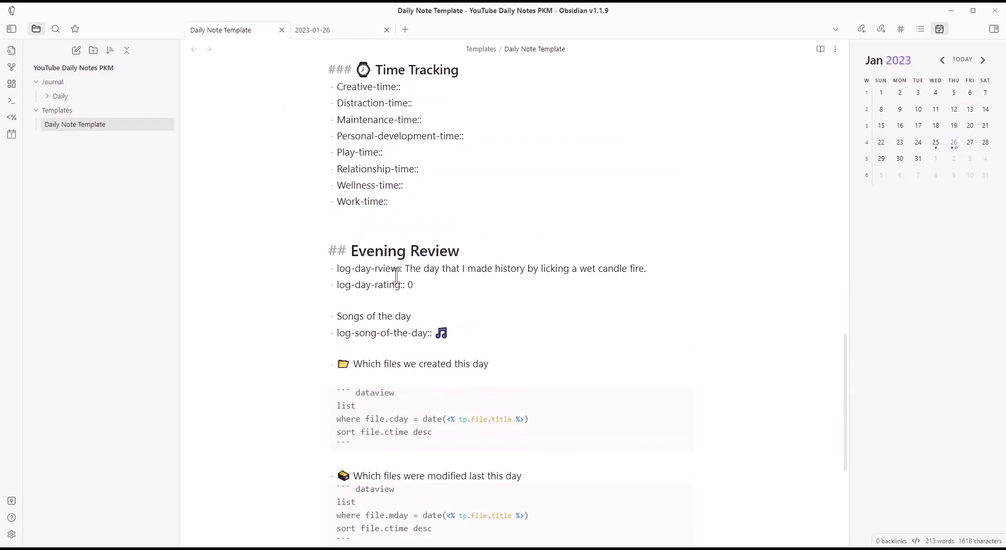
key("ctrl+Tab")
left_click_drag(375, 251, 433, 253)
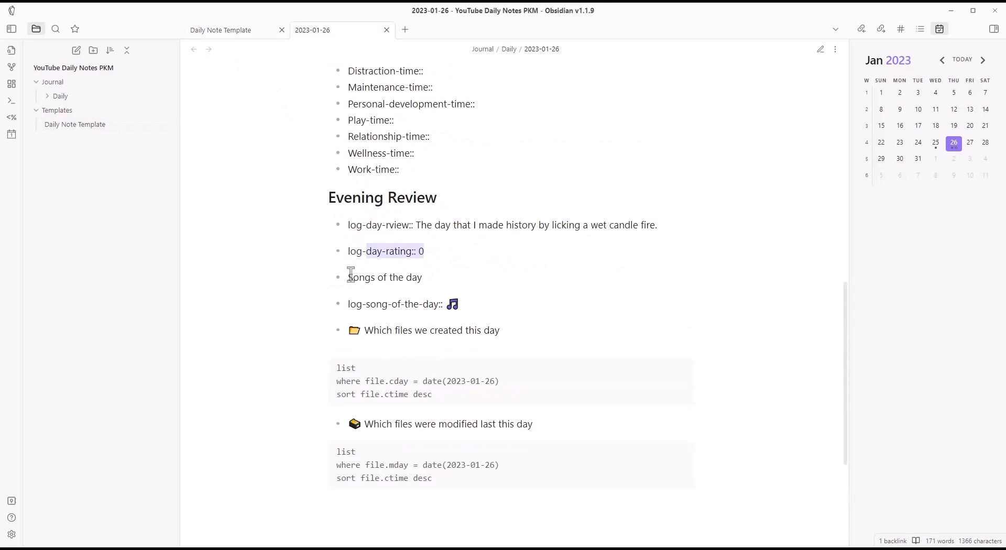
left_click_drag(351, 276, 442, 287)
left_click_drag(358, 305, 461, 303)
left_click(400, 274)
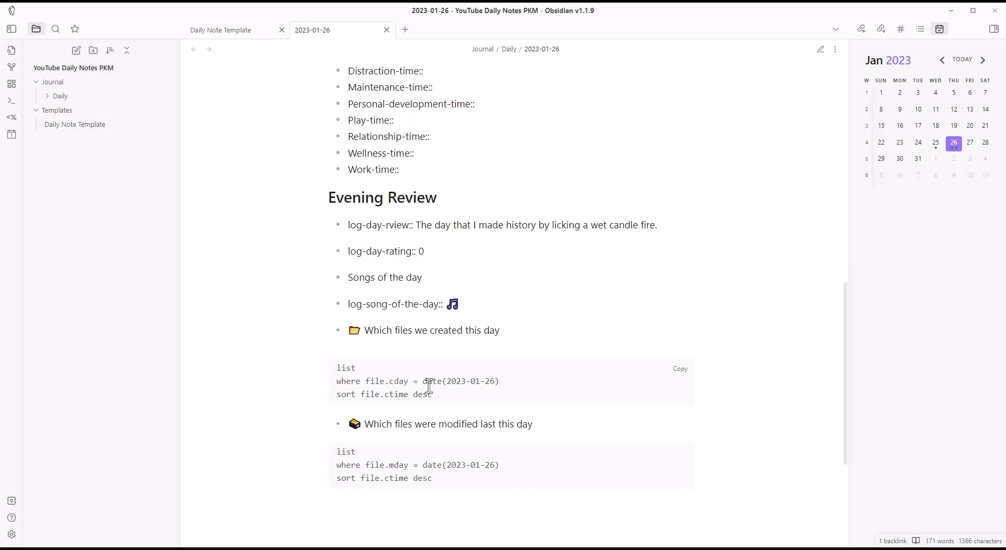
- Show the 2023-01-26 note in editing view and examine the dataview code blocks for created and modified files
key("ctrl+e")
scroll(427, 419, "down", 15)
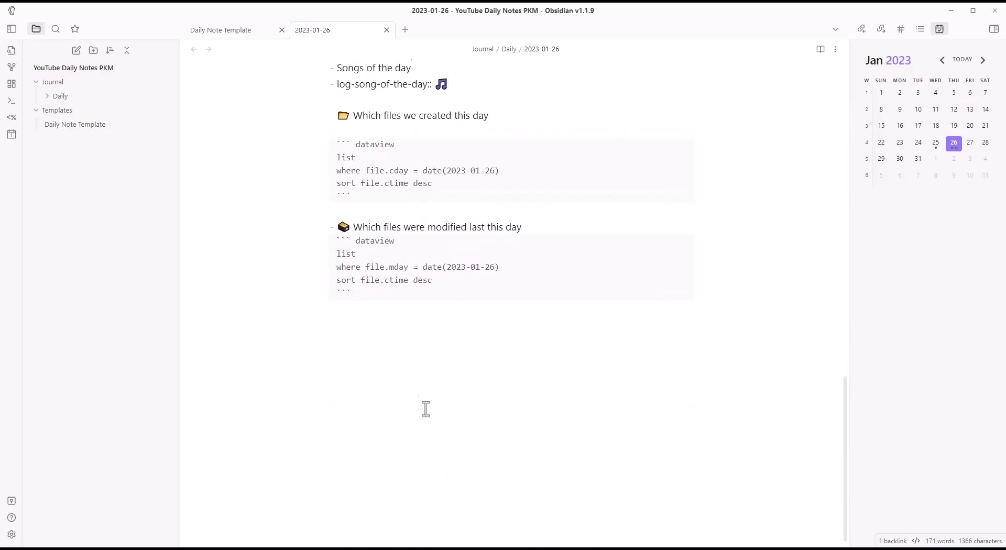
scroll(429, 414, "up", 2)
left_click_drag(396, 347, 317, 342)
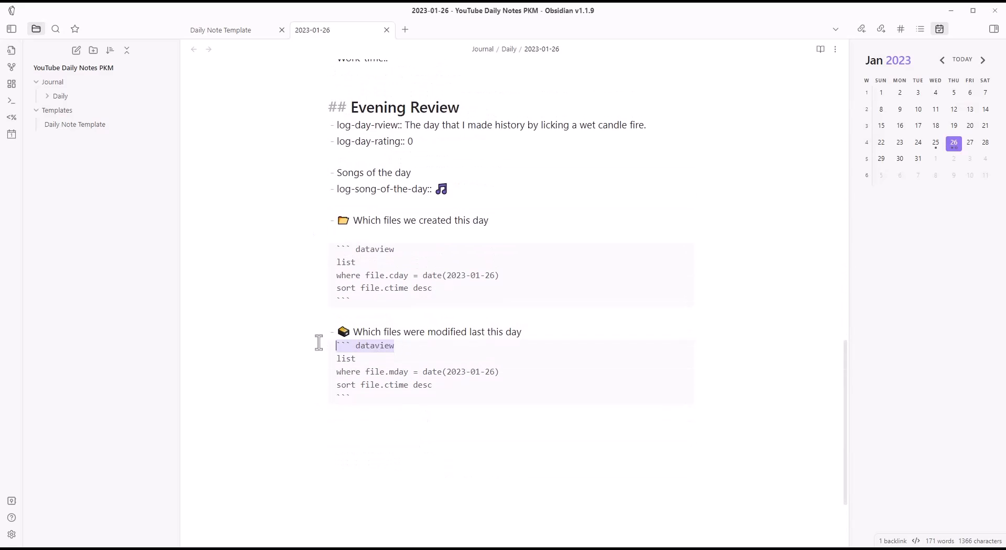
- Browse the community plugins from the settings and search for "datavie"
left_click(11, 534)
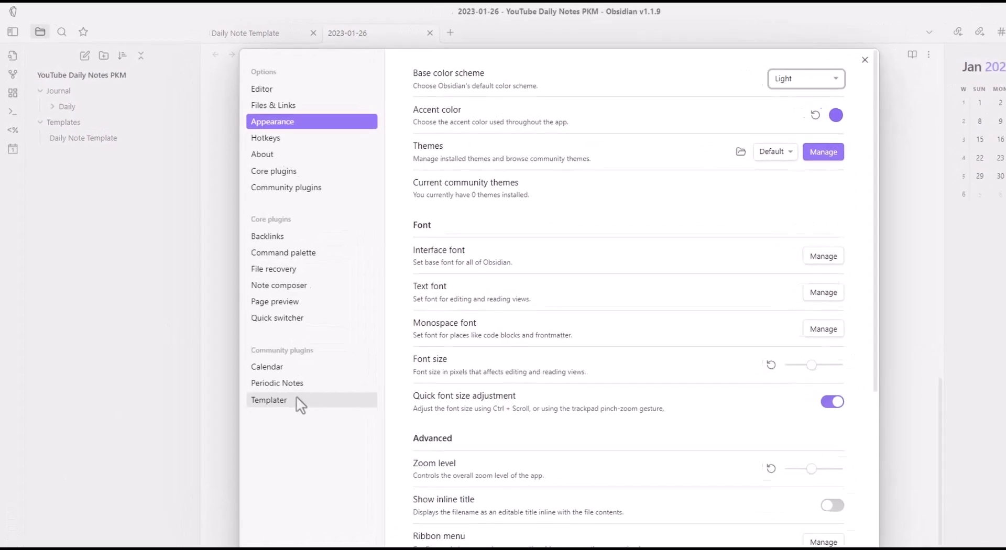
left_click(283, 185)
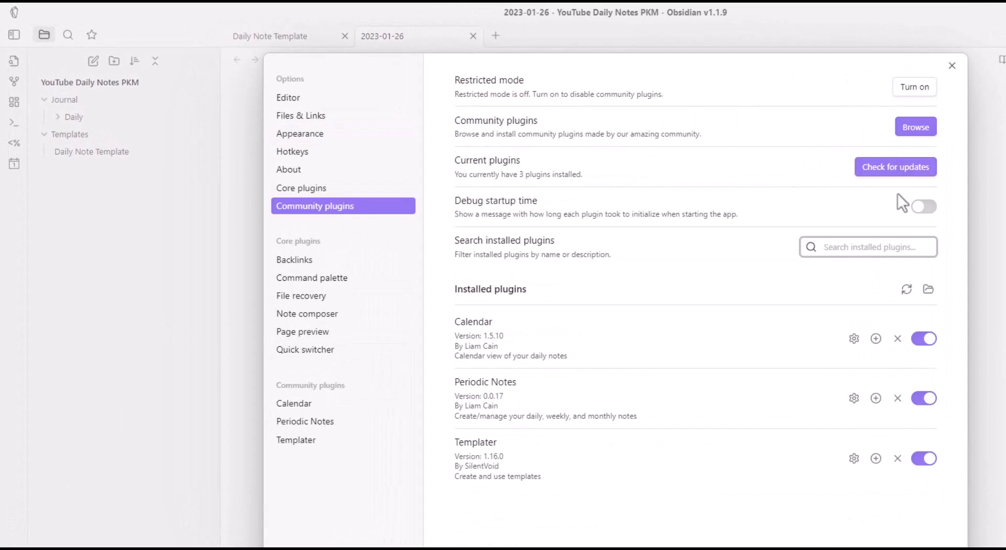
left_click(904, 128)
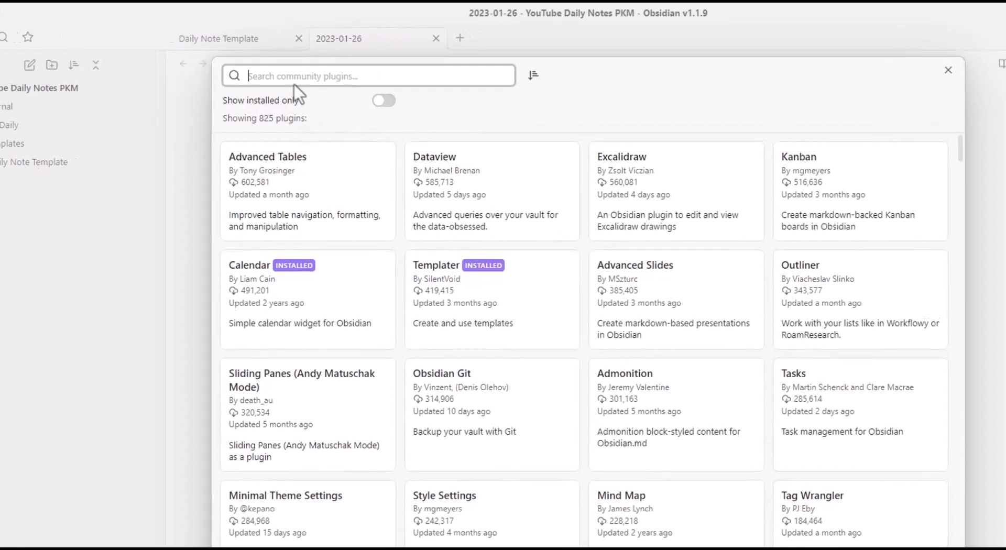
type("datavie")
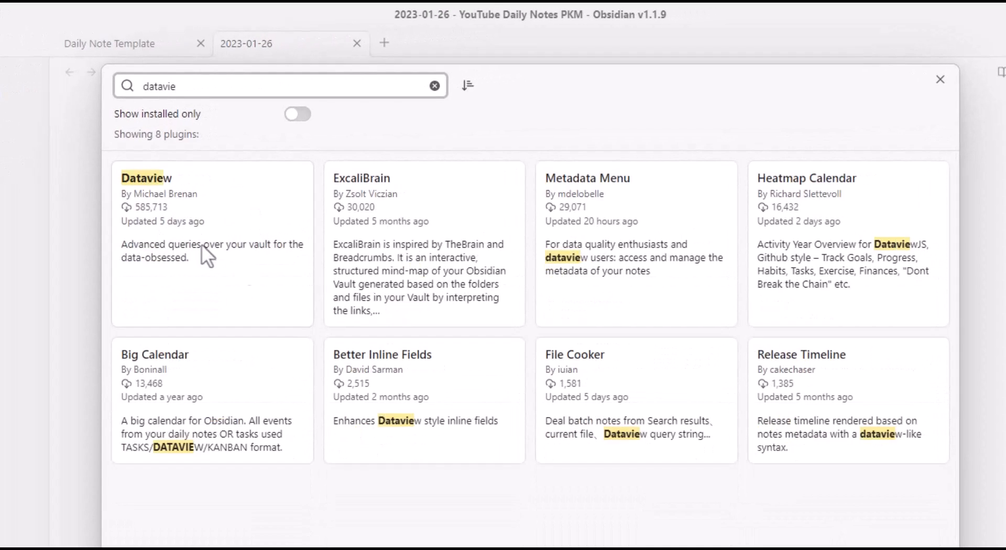
- Install and enable the Dataview plugin, then close the plugin browser and the settings
left_click(201, 244)
left_click(395, 294)
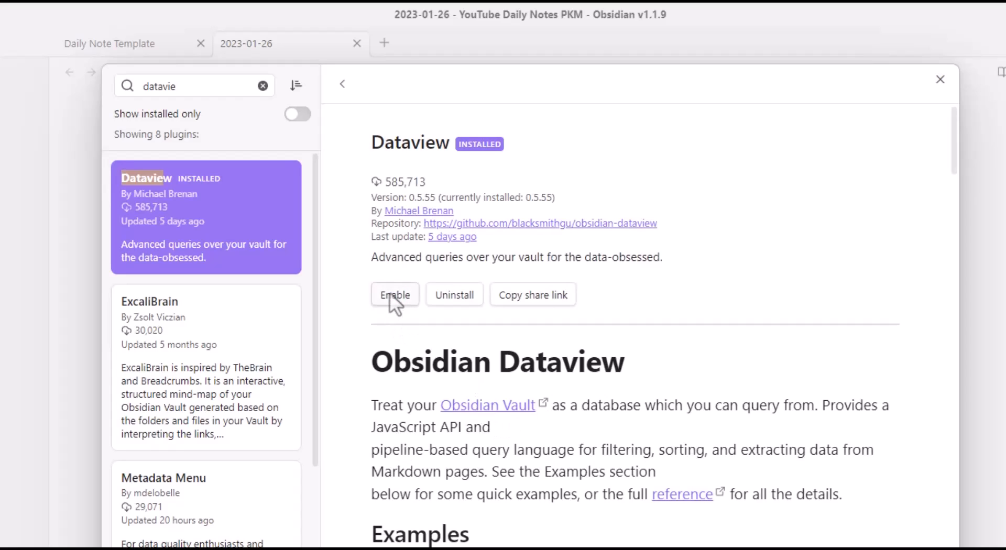
left_click(390, 294)
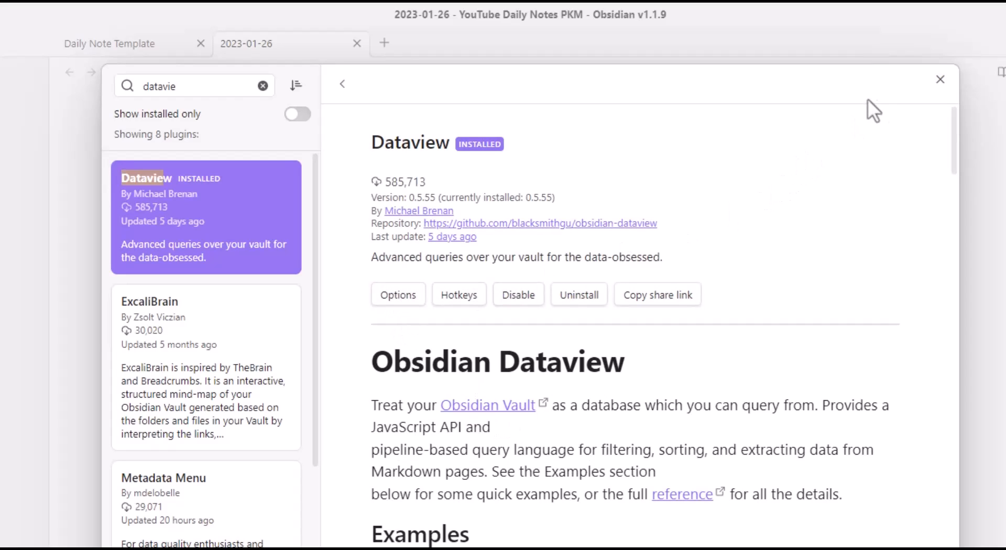
left_click(940, 79)
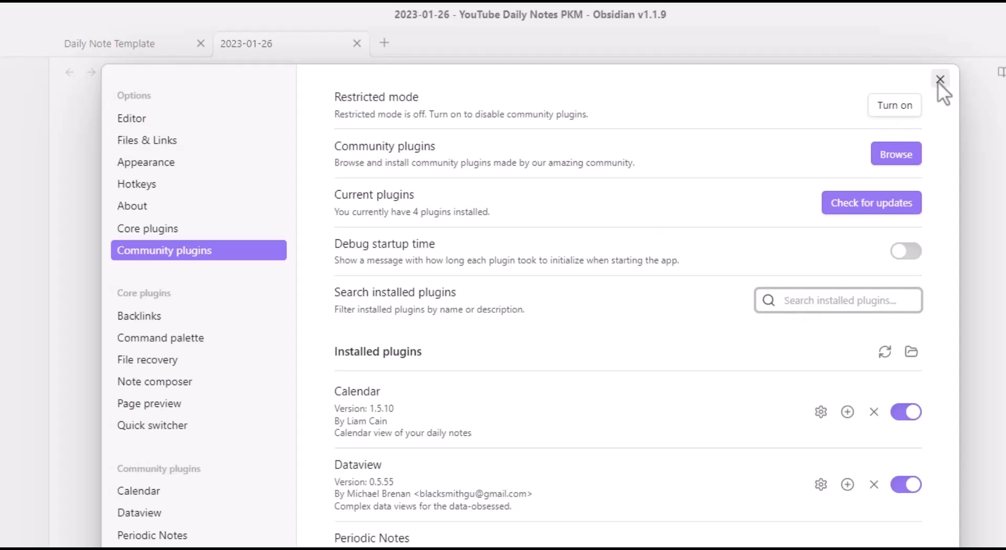
left_click(940, 80)
- Switch the 2023-01-26 note between editing and reading view to check how its dataview queries render
key("ctrl+e")
key("ctrl+e")
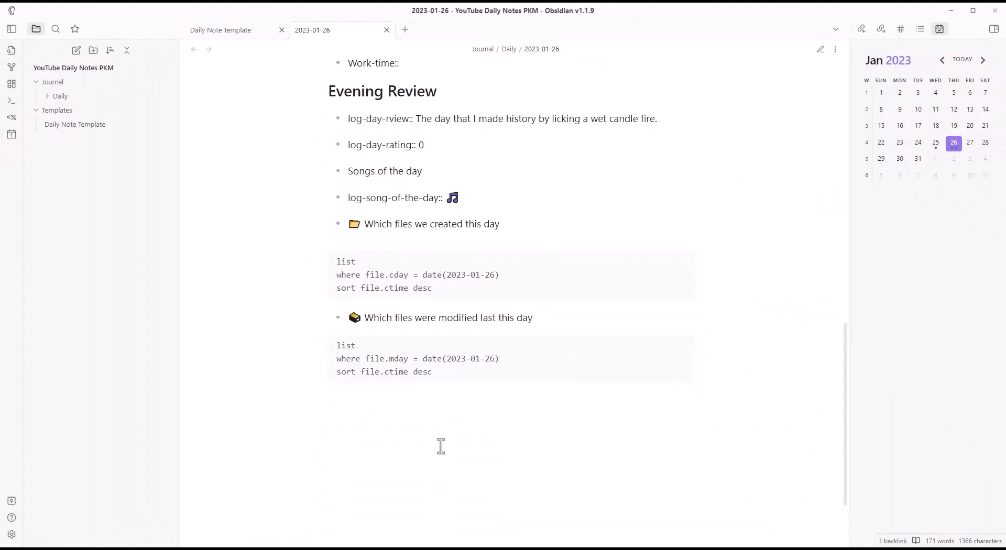
key("ctrl+e")
key("ctrl+e")
key("ctrl+e")
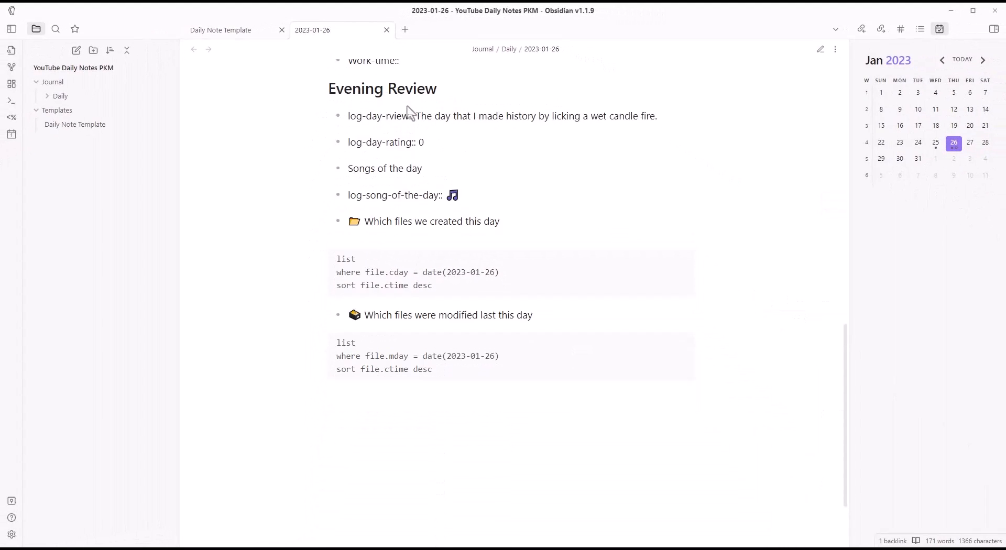
- Close the 2023-01-26 note, reopen it from the calendar, and show its Evening Review in reading view
left_click(386, 31)
left_click(954, 147)
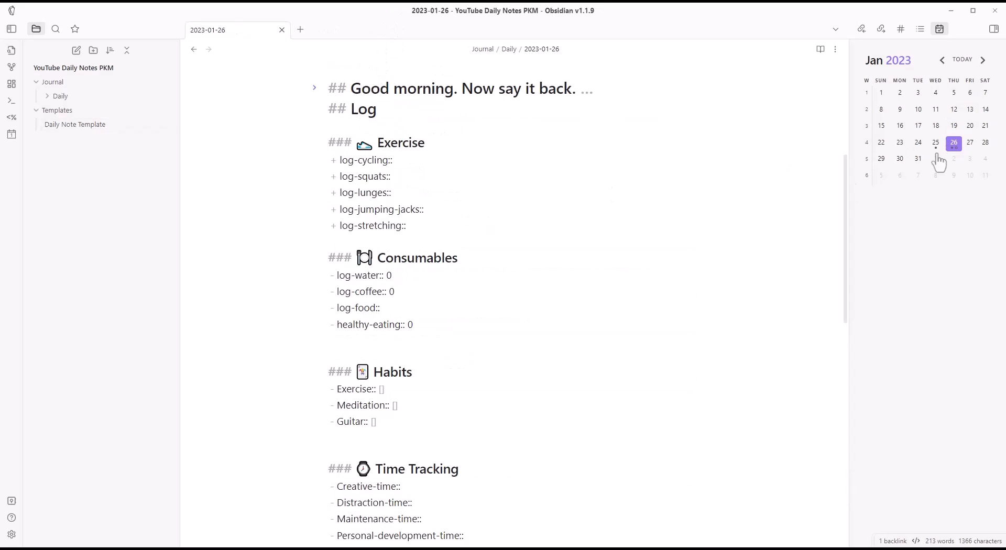
scroll(386, 343, "down", 10)
key("ctrl+e")
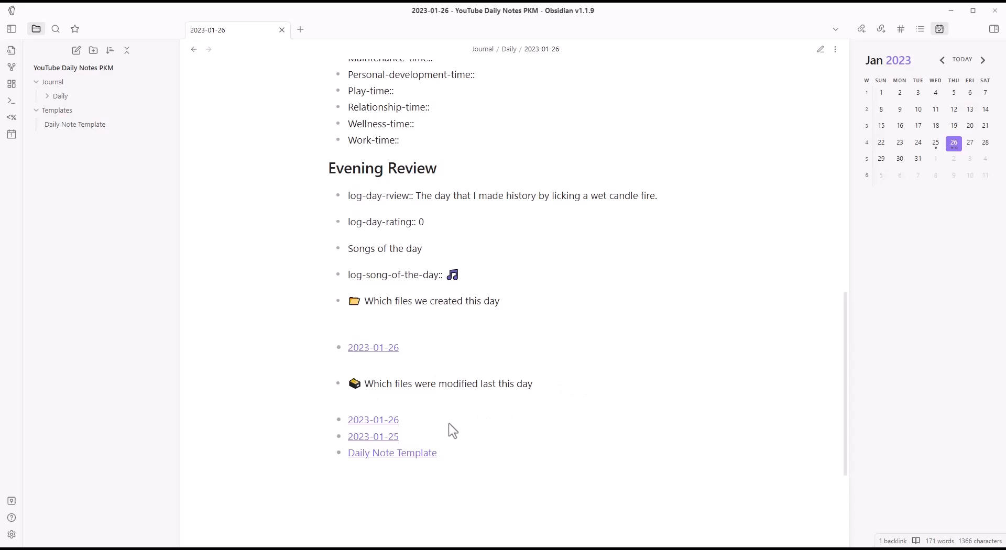
- Examine the lists of files created and modified that day, and look back through the rest of the daily note
mouse_move(393, 437)
mouse_move(442, 455)
scroll(458, 465, "up", 10)
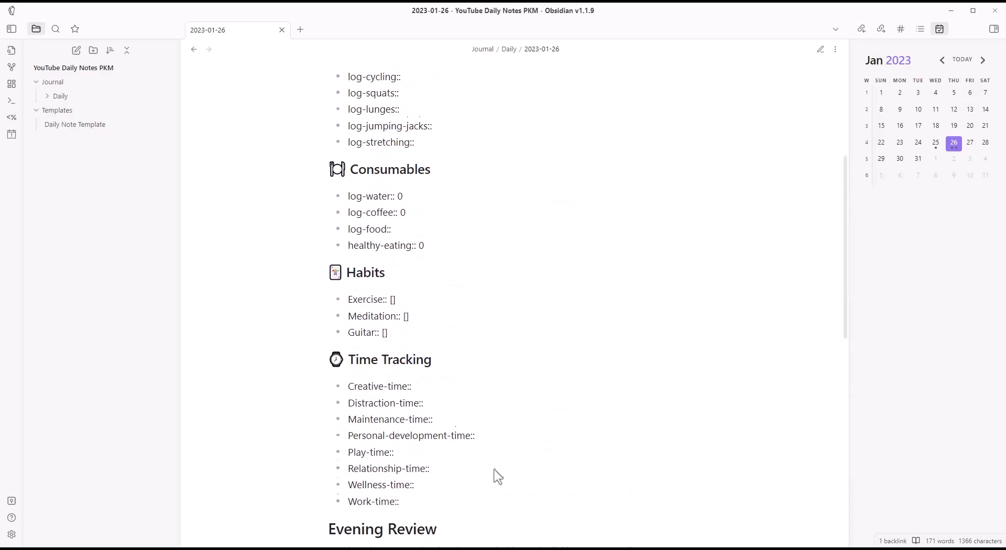
scroll(536, 449, "down", 12)
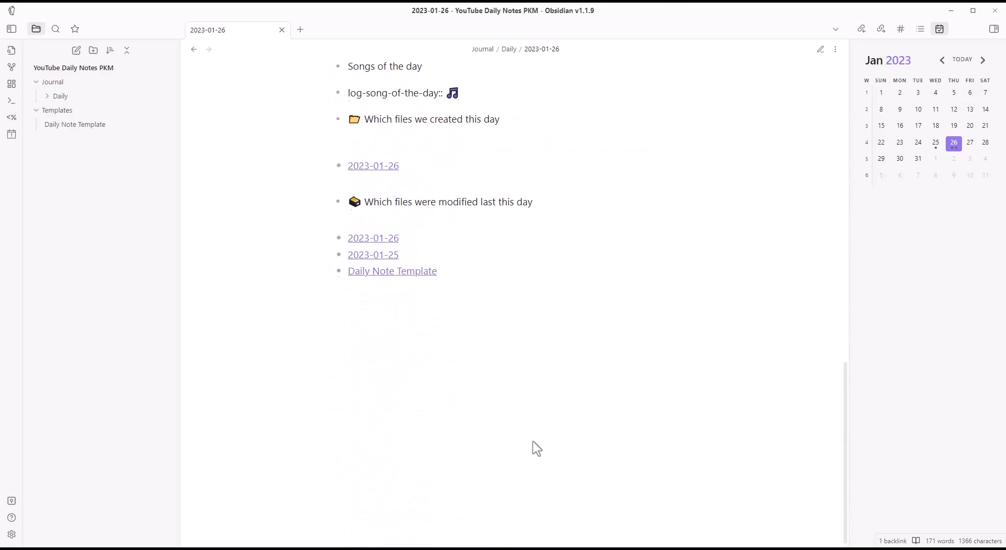
scroll(536, 449, "up", 3)
scroll(536, 449, "up", 5)
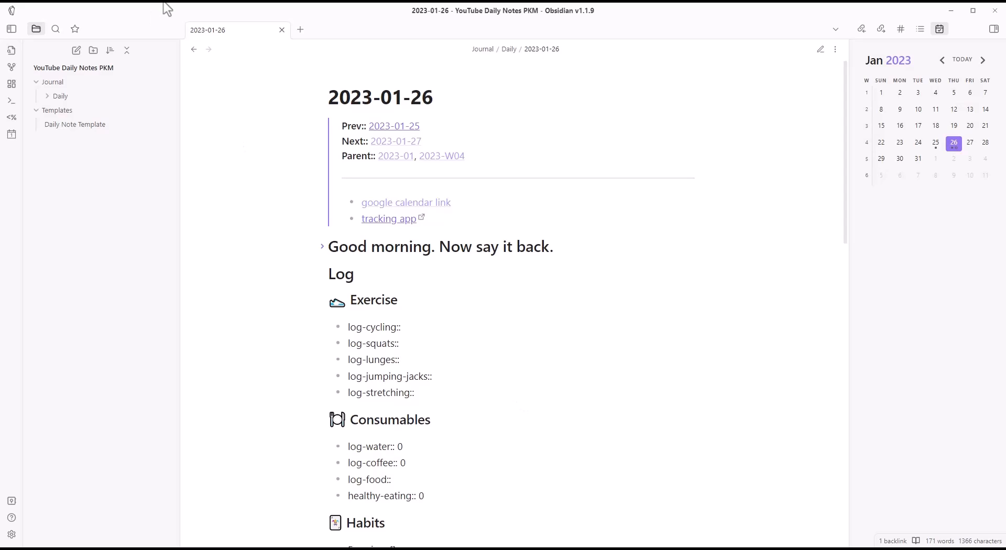
- Return to the Daily Note Template, add the callout line "> [! info]" directly above the Good morning heading, and preview it
left_click(194, 49)
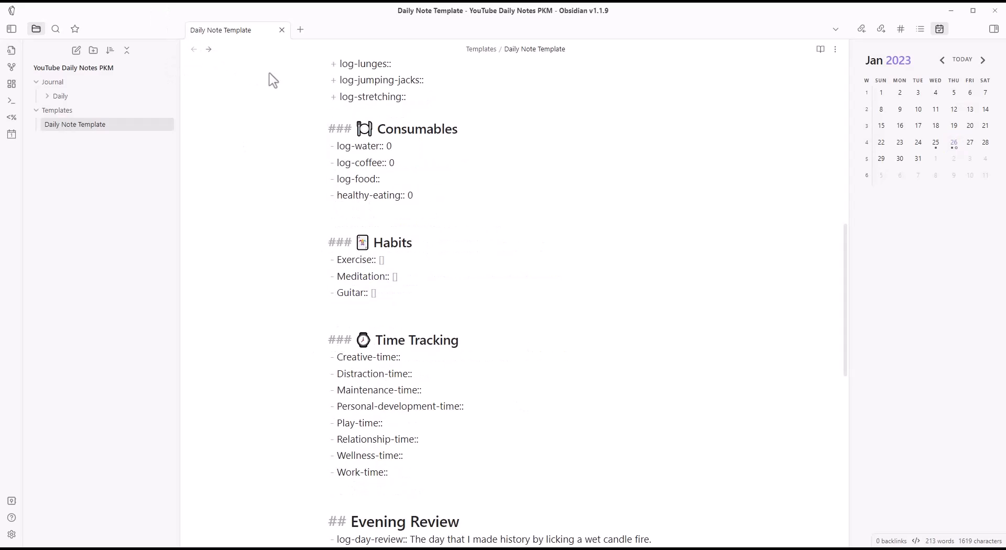
scroll(467, 247, "down", 1)
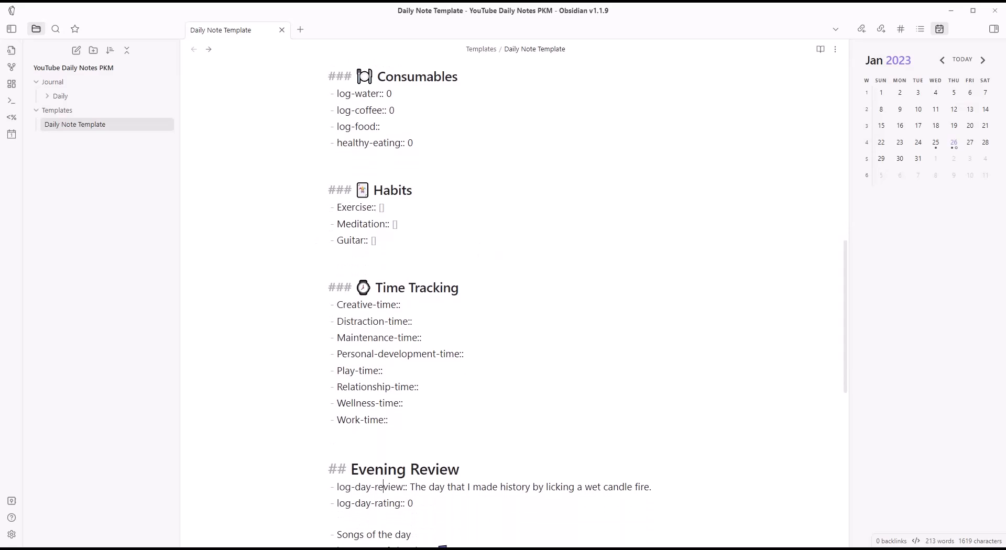
scroll(471, 236, "up", 15)
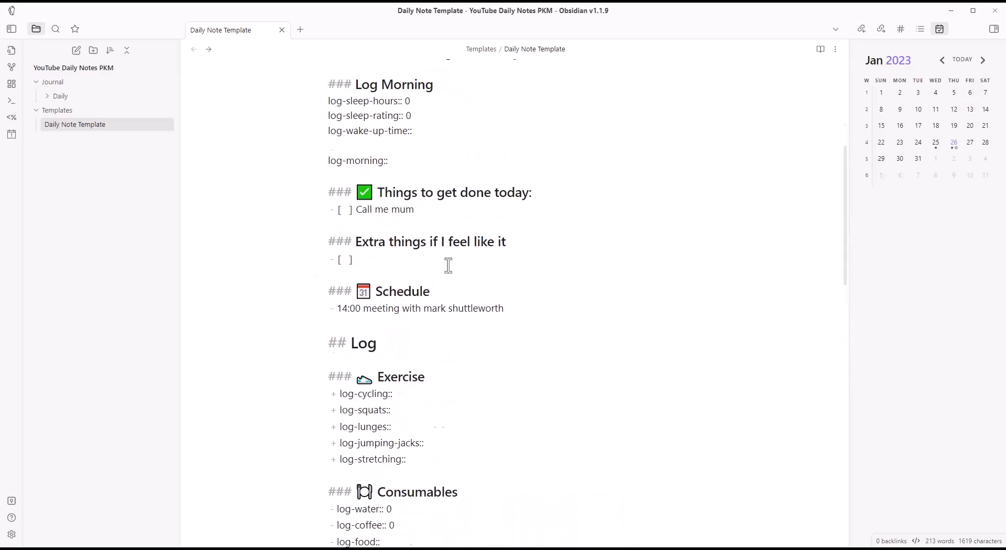
left_click(336, 255)
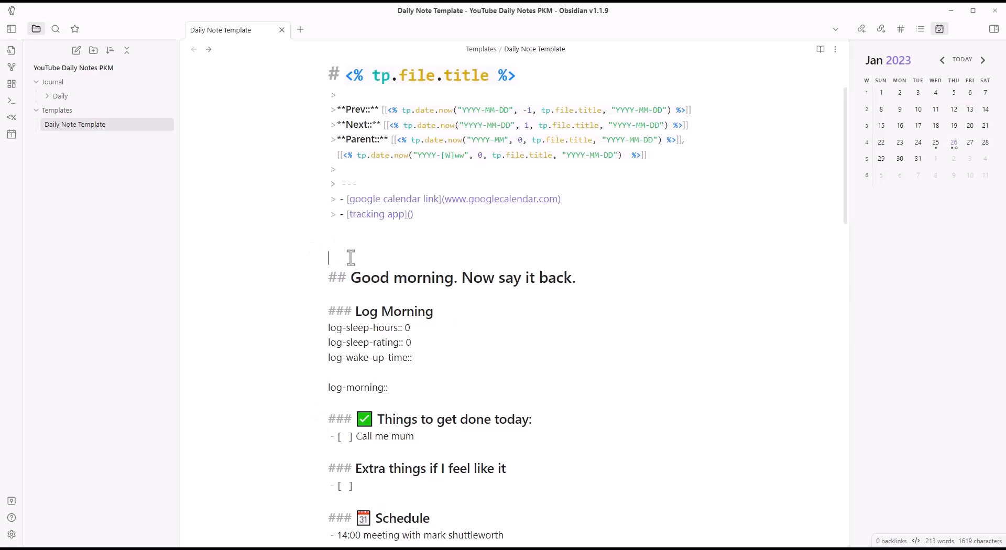
type("> [!")
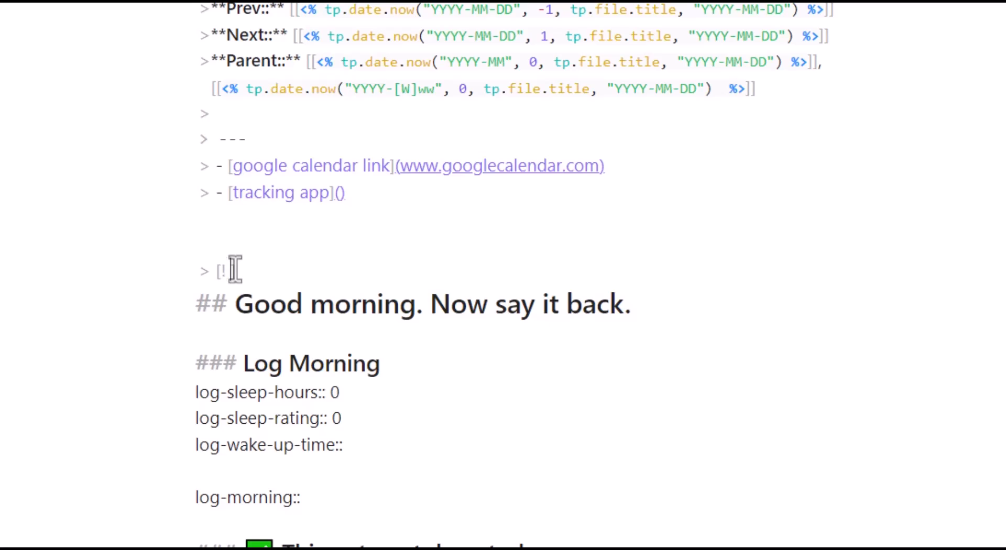
type("info")
key("ctrl+e")
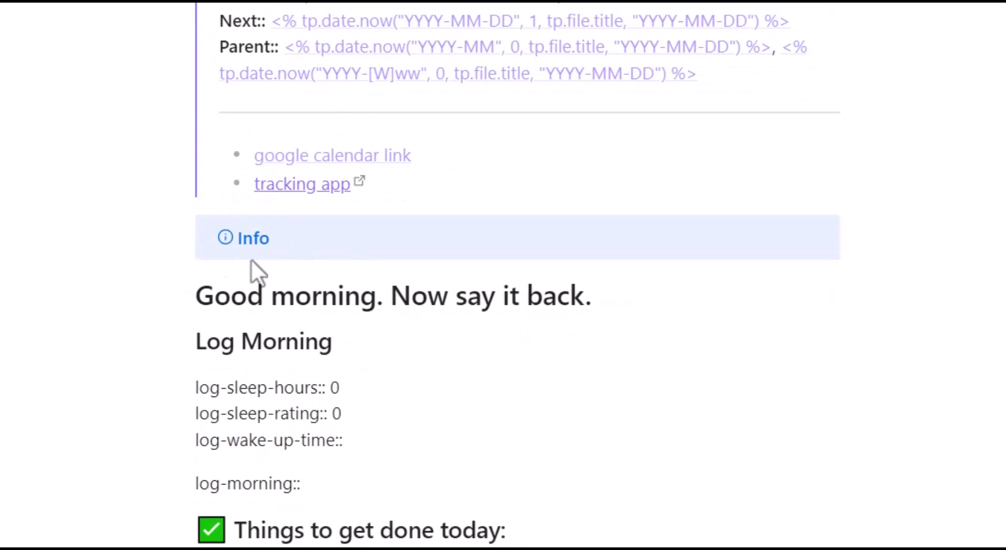
- Join the "## Good morning. Now say it back." heading onto the info callout line as its title, and preview the template
key("ctrl+e")
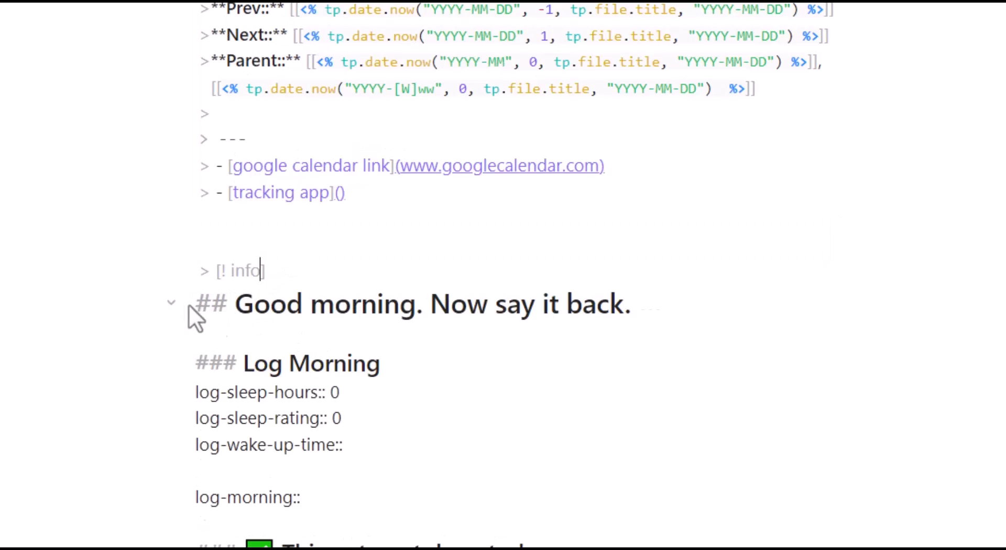
key("BackSpace")
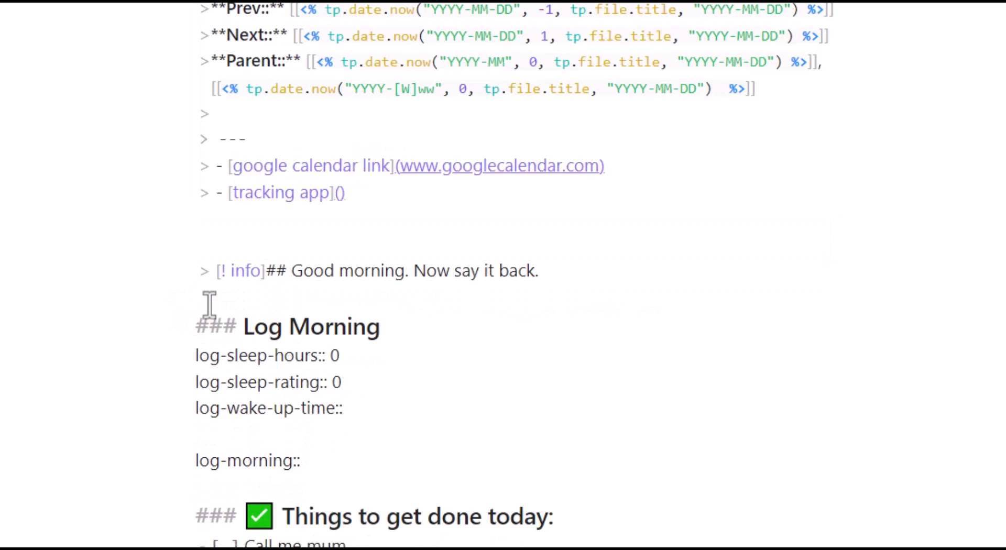
key("ctrl+e")
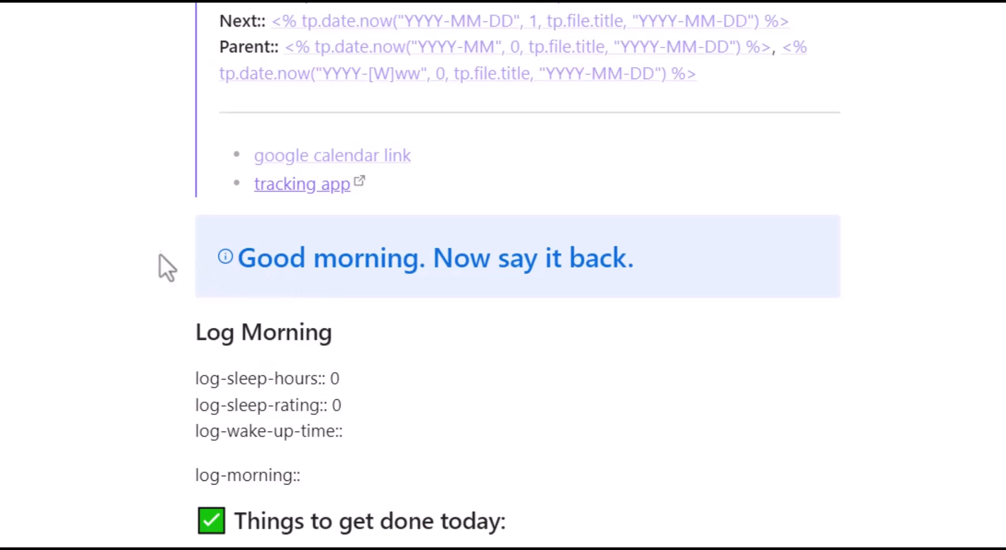
- Split the "## Good morning. Now say it back." heading off the info callout line, leaving a blank line between them
key("ctrl+e")
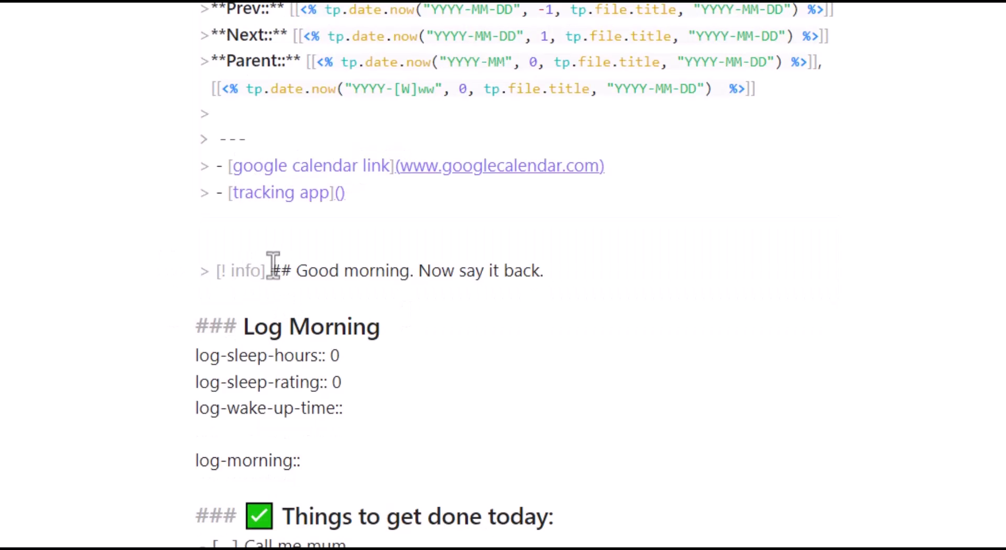
key("Return")
key("BackSpace")
key("BackSpace")
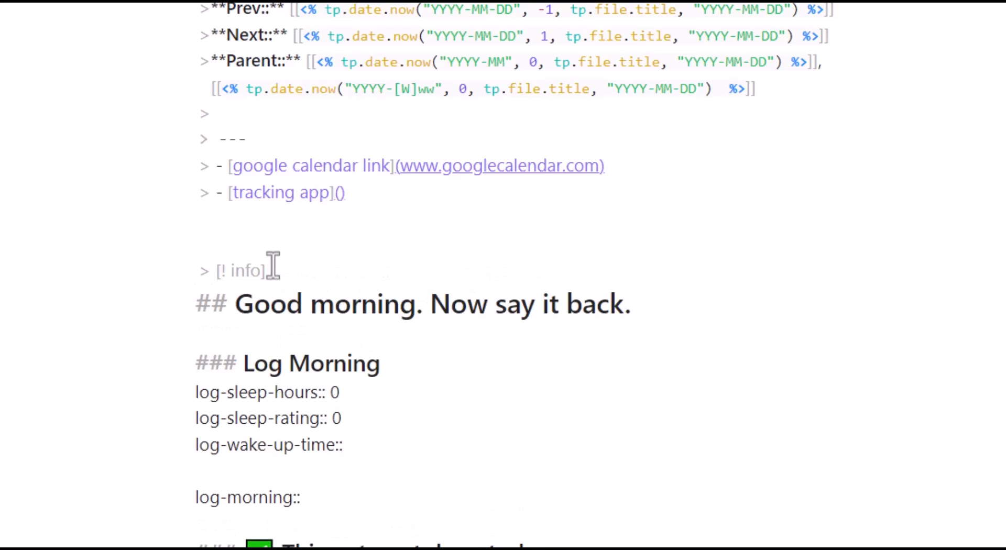
key("Return")
- Move the "> [! info]" marker to the front of the "### Log Morning" heading and preview the template
left_click_drag(315, 278, 181, 272)
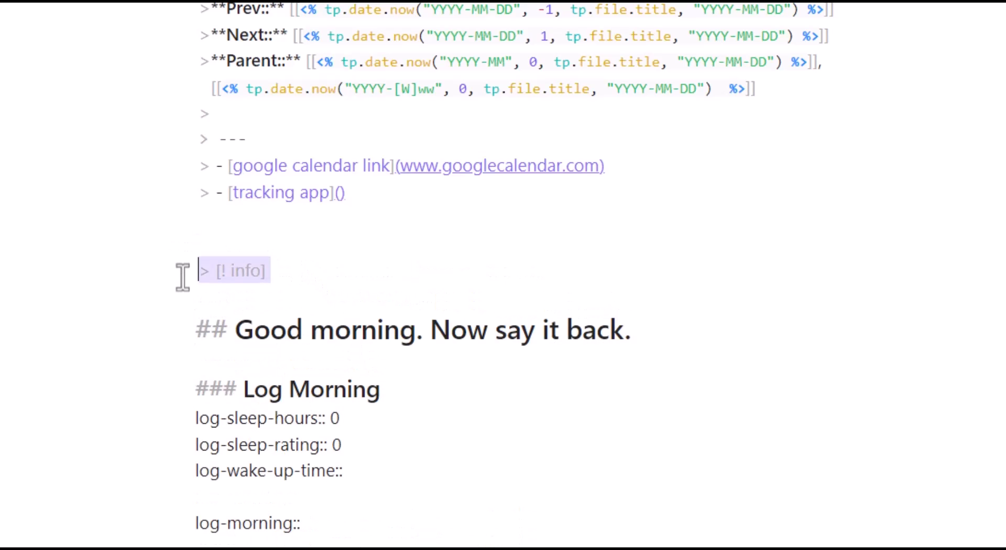
key("ctrl+x")
left_click(197, 390)
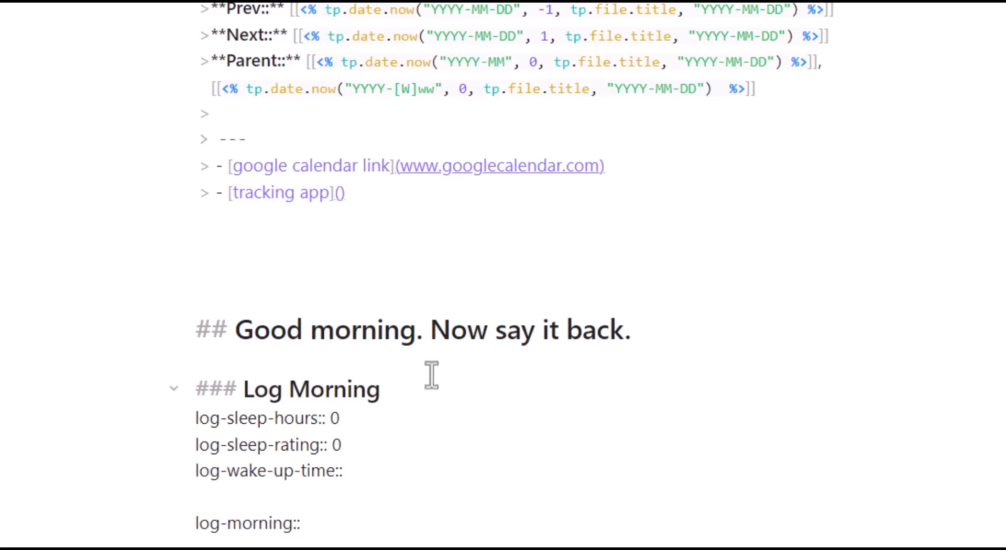
key("ctrl+v")
key("ctrl+e")
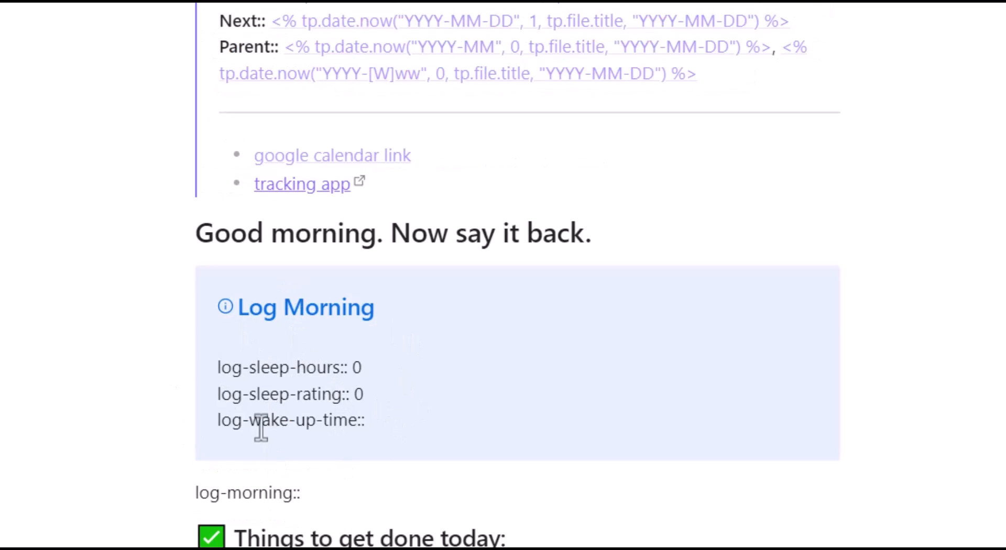
key("ctrl+e")
key("ctrl+e")
scroll(336, 270, "down", 1)
scroll(336, 270, "down", 2)
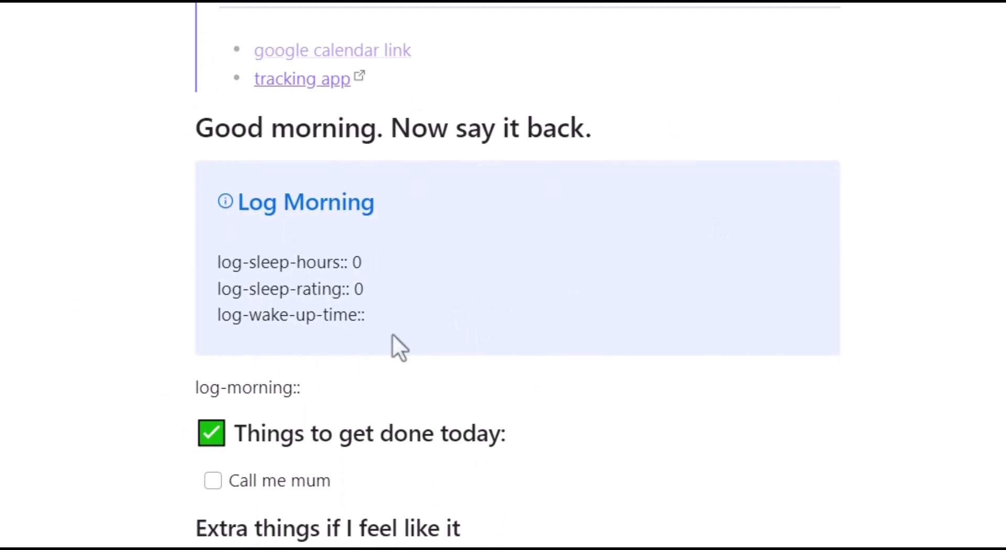
- Prefix every line from log-sleep-hours through log-morning with ">", including the blank one, and preview the Log Morning callout
key("ctrl+e")
left_click_drag(306, 414, 211, 406)
left_click_drag(178, 258, 197, 335)
left_click(196, 311)
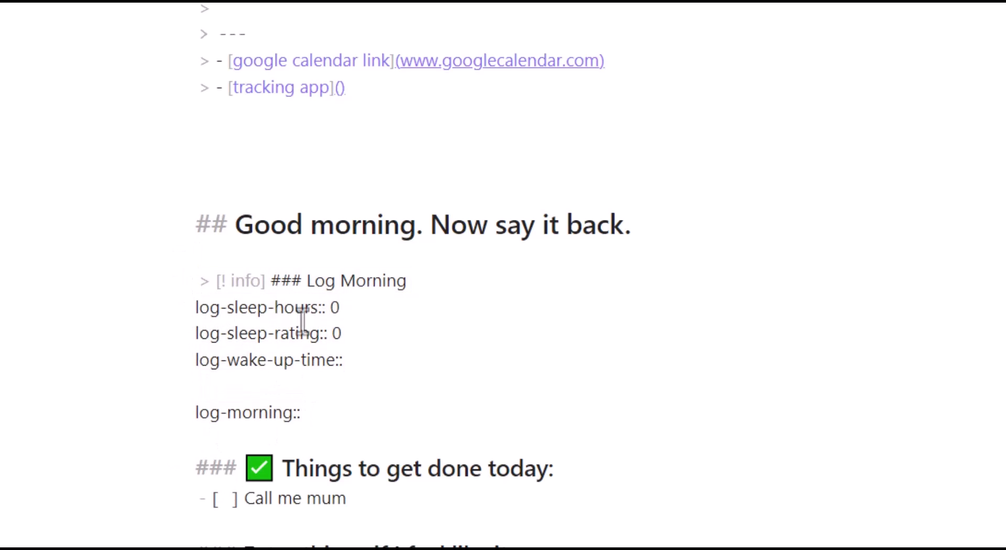
type("> ")
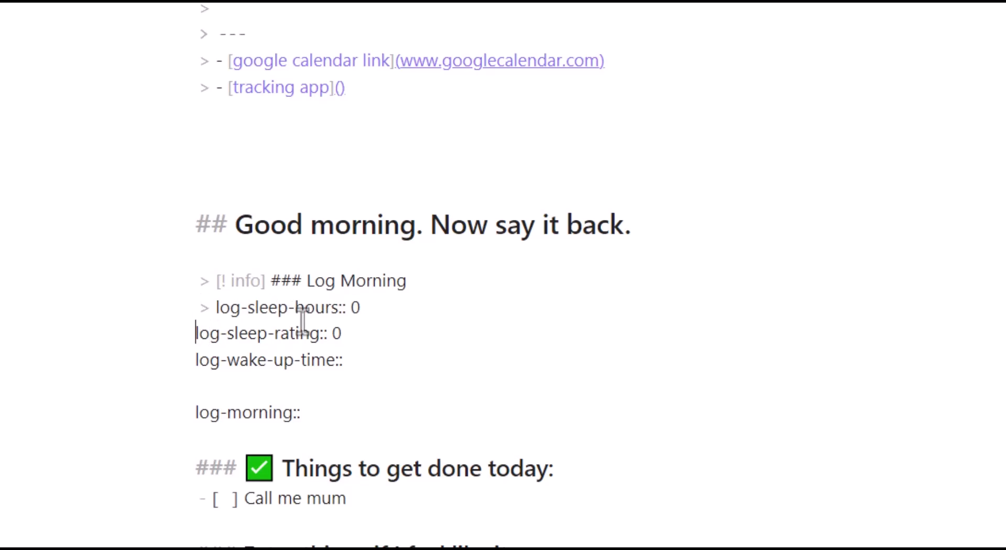
type(">")
key("Down")
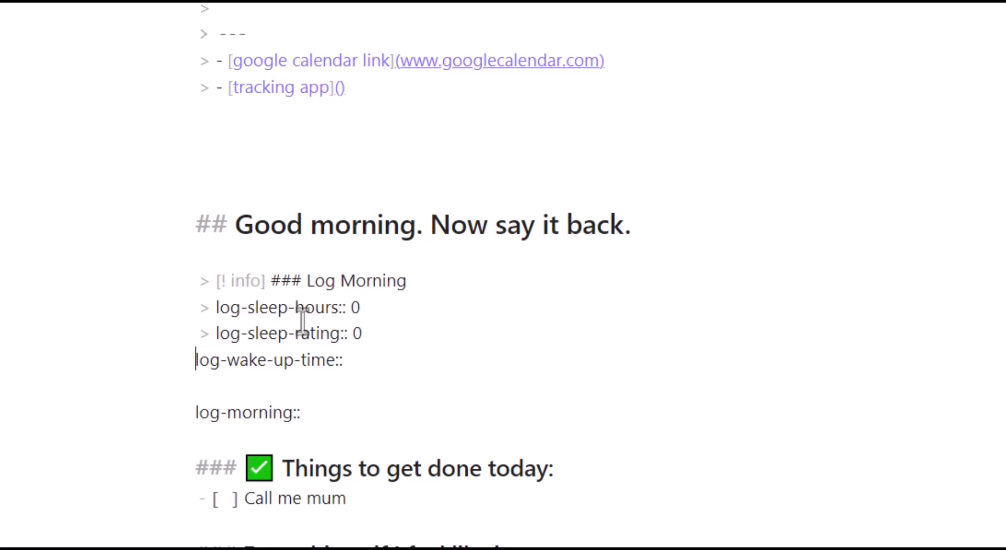
type("> ")
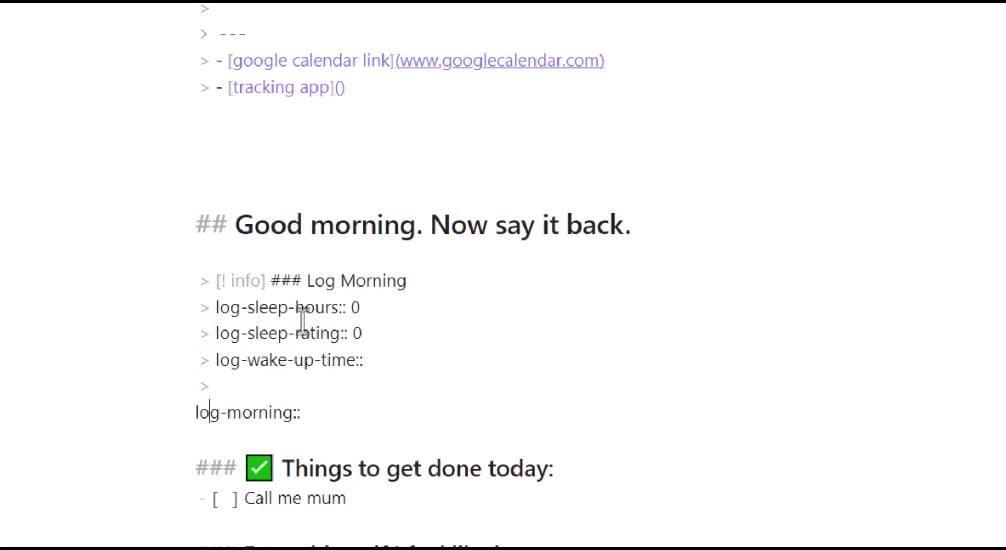
type(">")
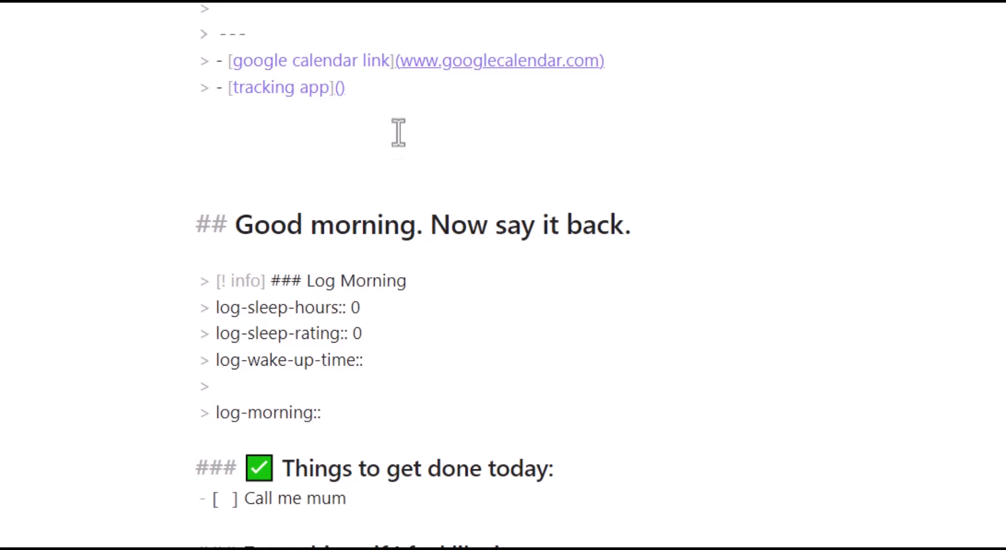
key("ctrl+e")
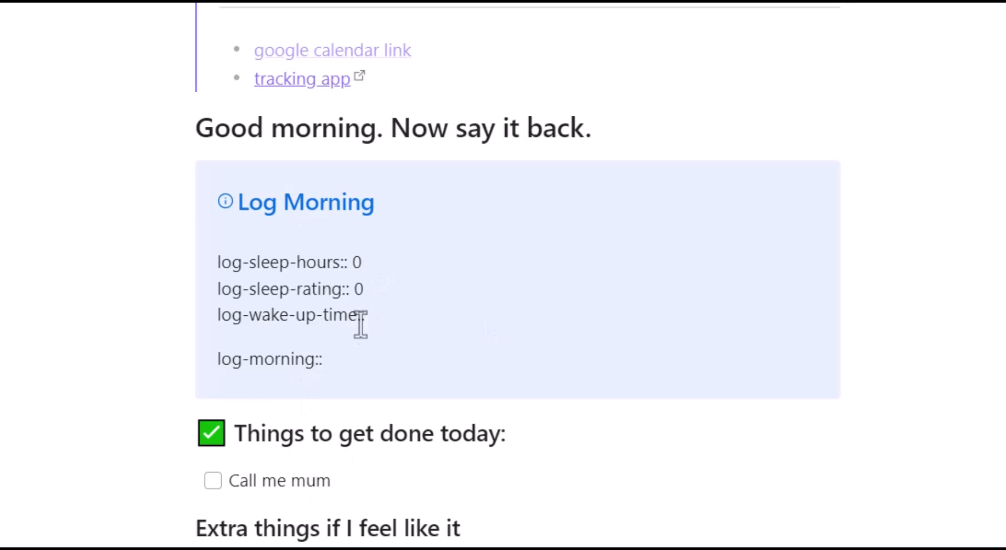
scroll(354, 317, "down", 5)
scroll(389, 377, "up", 6)
- Bring the "Things to get done today:" heading and its "Call me mum" task into the callout with "> " prefixes, preceded by an empty quoted line
key("ctrl+e")
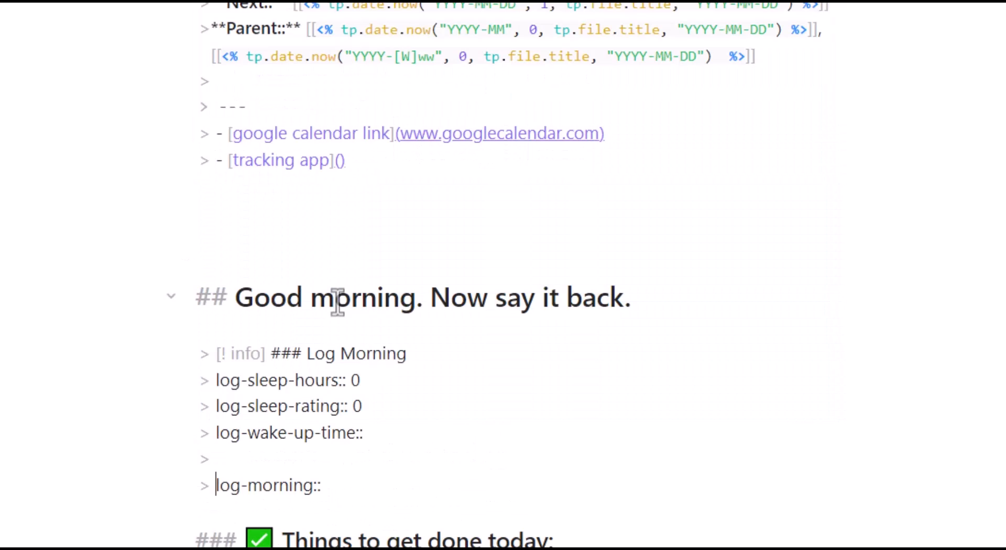
scroll(308, 346, "down", 4)
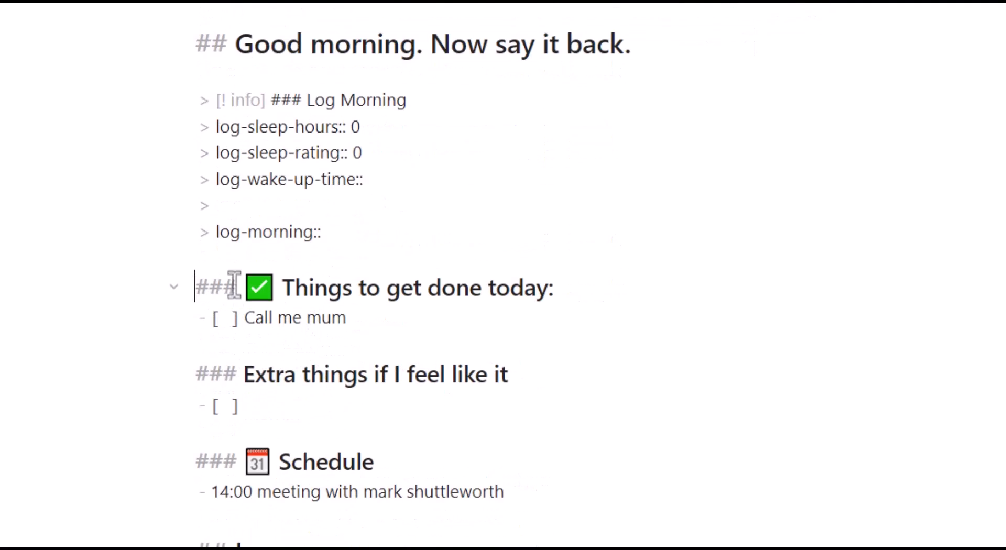
key("Delete")
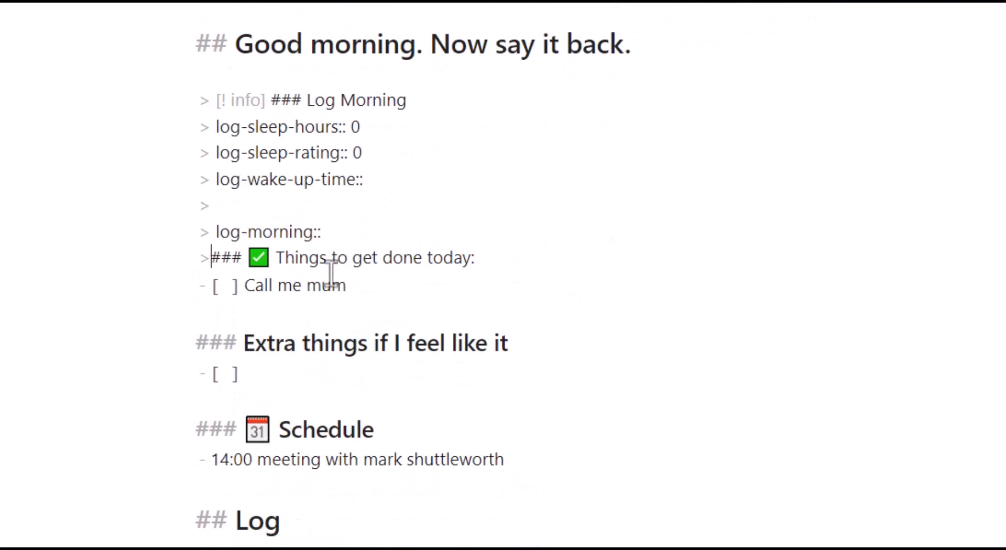
key("Return")
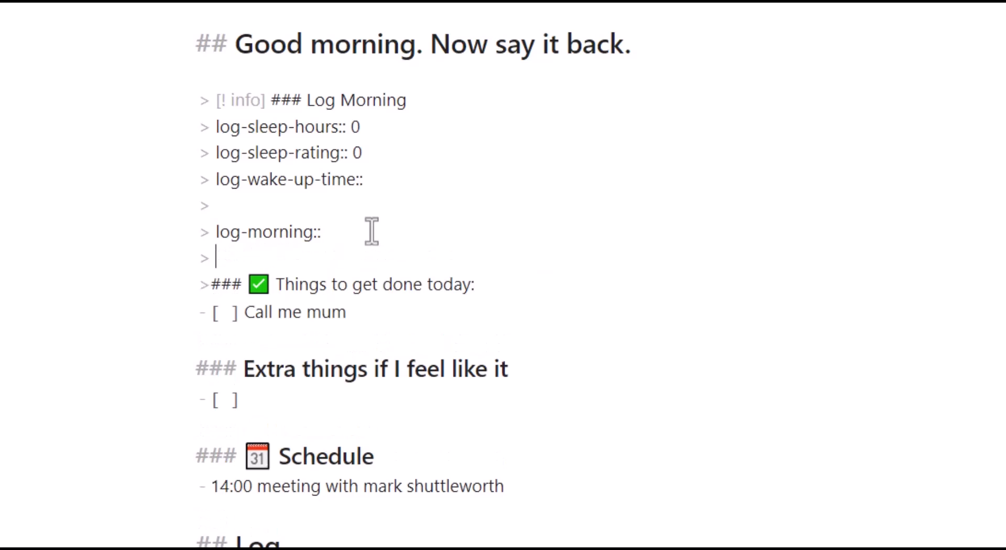
left_click(208, 284)
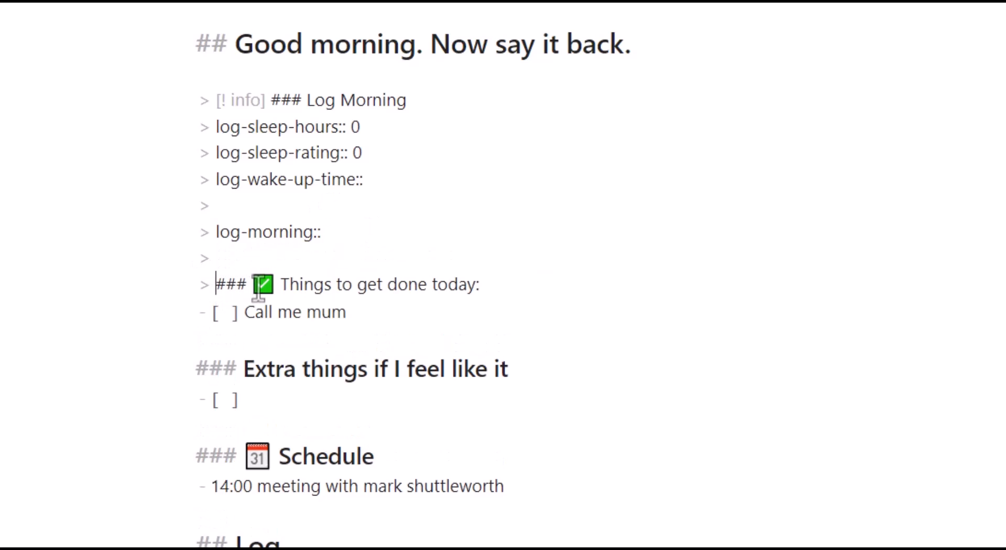
left_click(495, 278)
key("Return")
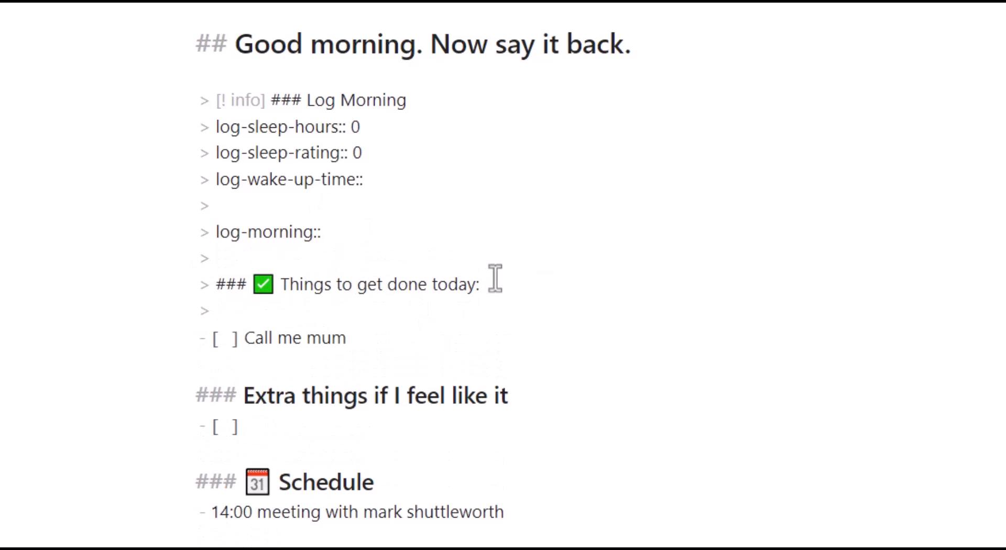
key("Delete")
left_click(243, 341)
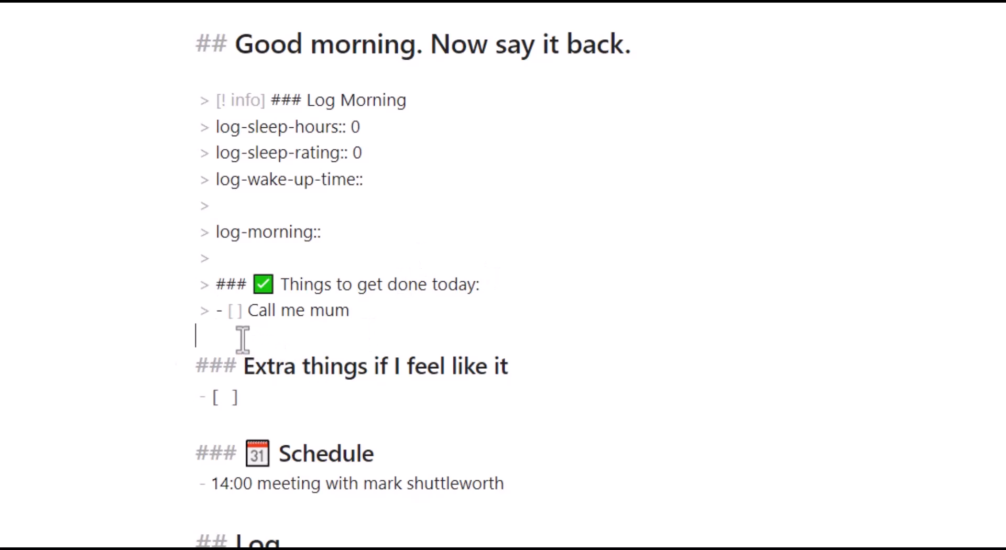
- Extend the callout over the "Extra things if I feel like it" heading and its empty checkbox using ">" prefixes, and preview it
type(">")
left_click(203, 368)
type(">")
left_click(199, 393)
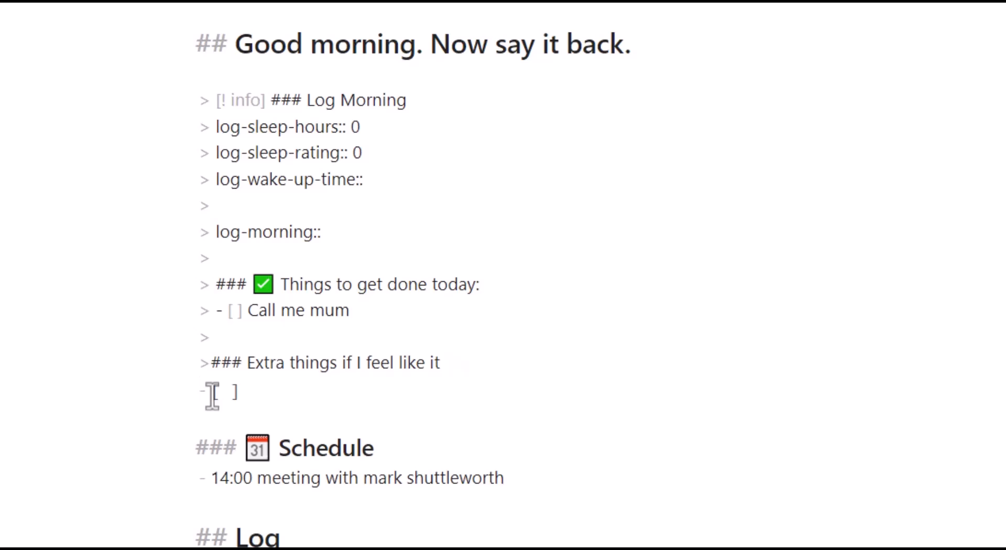
type(">")
left_click(211, 362)
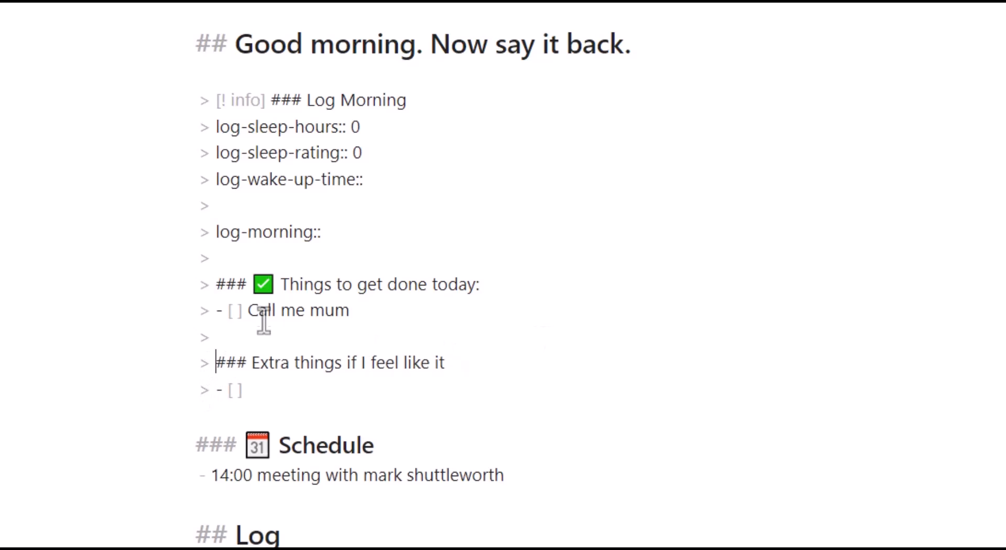
key("ctrl+e")
scroll(367, 377, "down", 3)
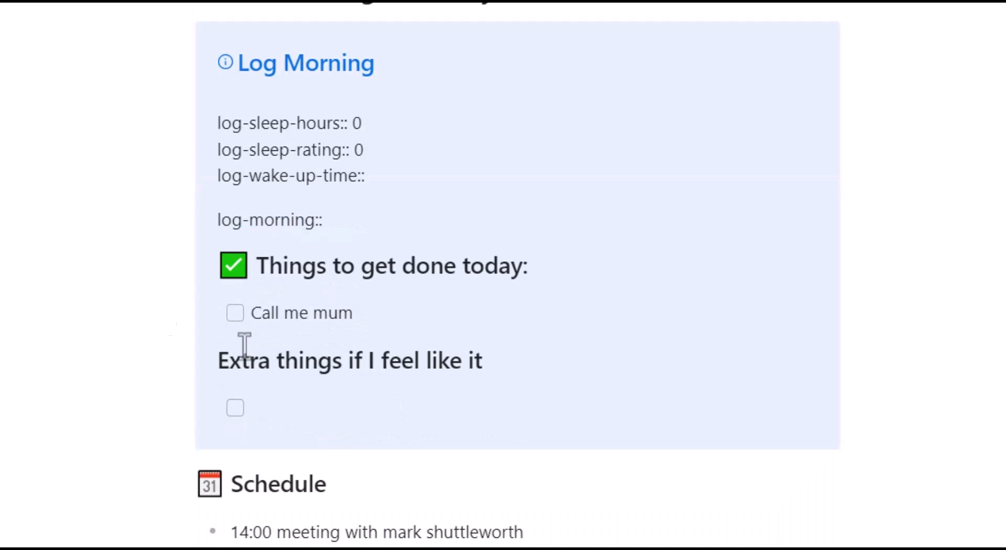
scroll(323, 461, "down", 3)
- Add ">" prefixes to the blank line above Schedule, the Schedule heading and its 14:00 entry to include them in the callout
key("ctrl+e")
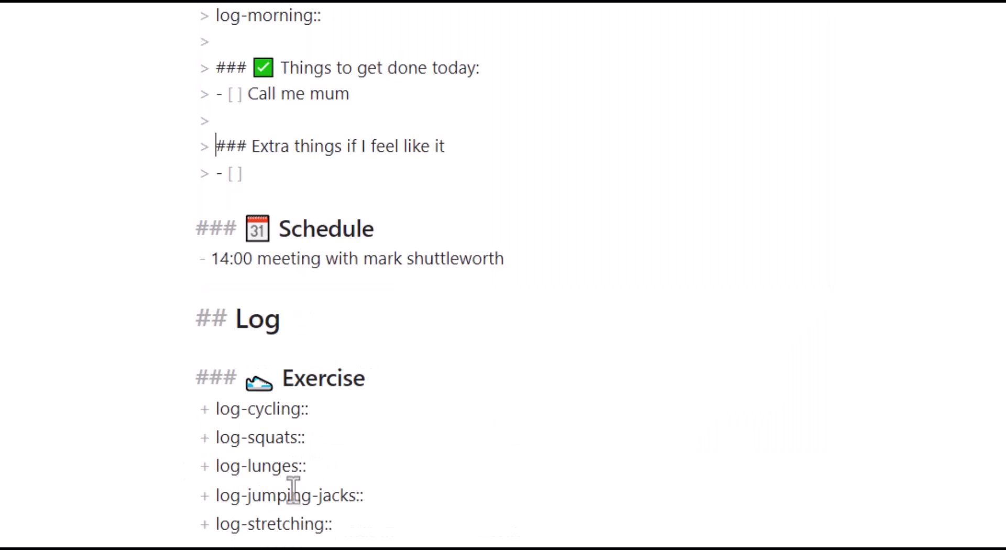
left_click(234, 202)
type(">")
left_click(197, 230)
type(">")
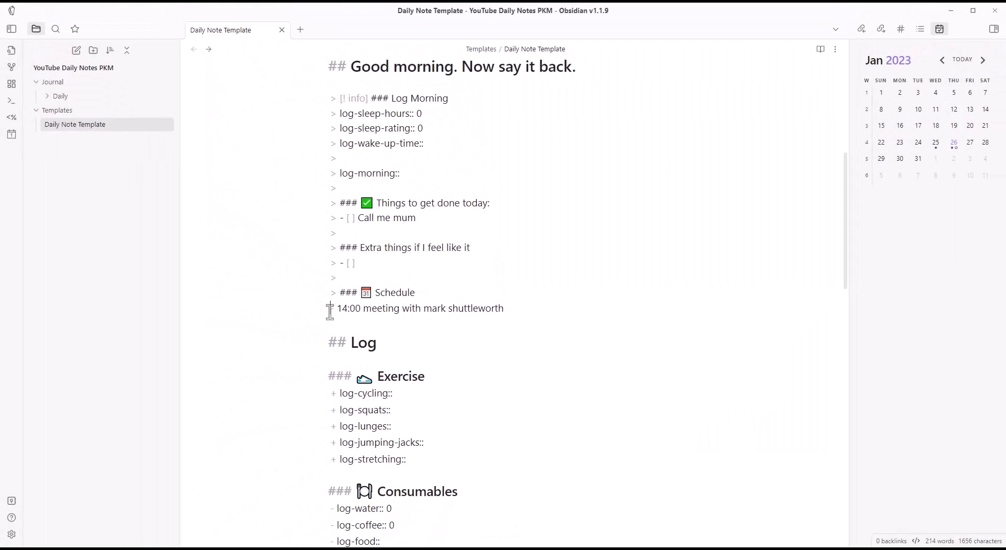
left_click(330, 311)
type(">")
- Replace the Schedule entry with two placeholder items, "14:00 meeting a" and "15:00 meeting b"
left_click_drag(532, 313, 350, 312)
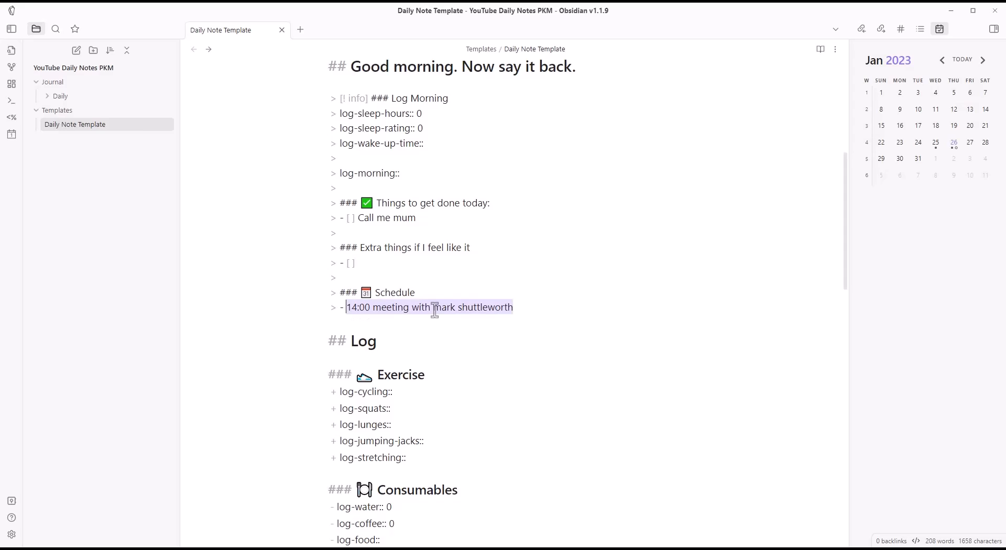
left_click_drag(526, 310, 375, 310)
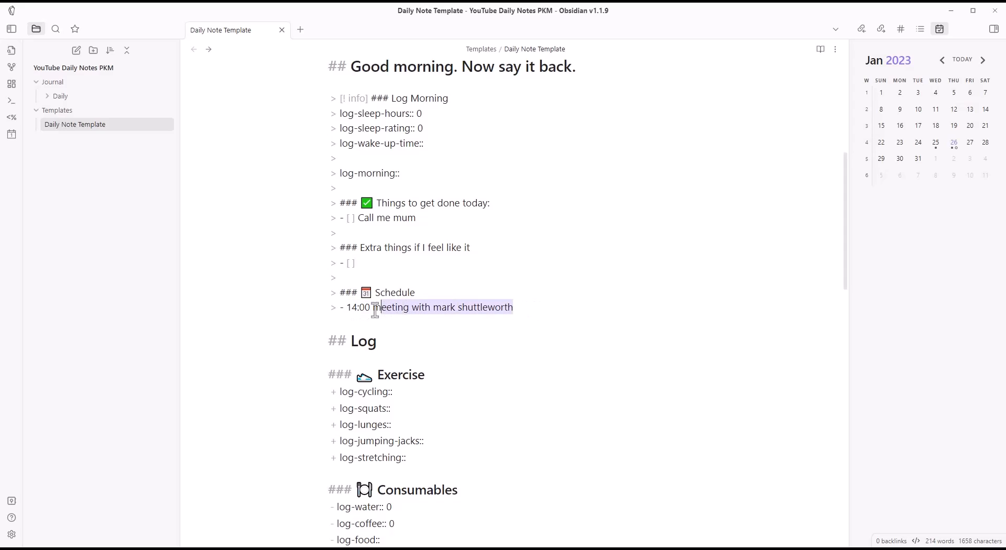
key("BackSpace")
key("Return")
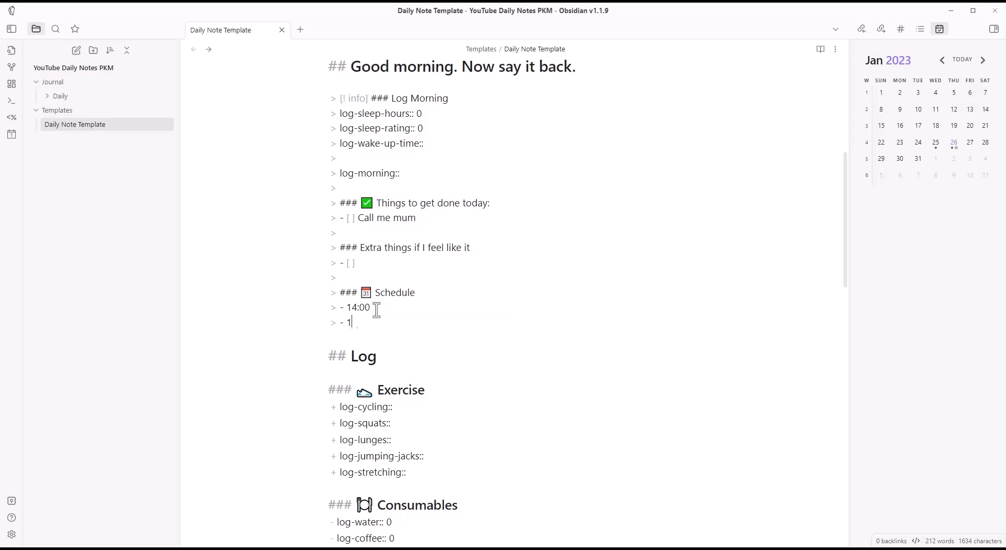
type("15:00")
left_click(382, 310)
type("meeting b")
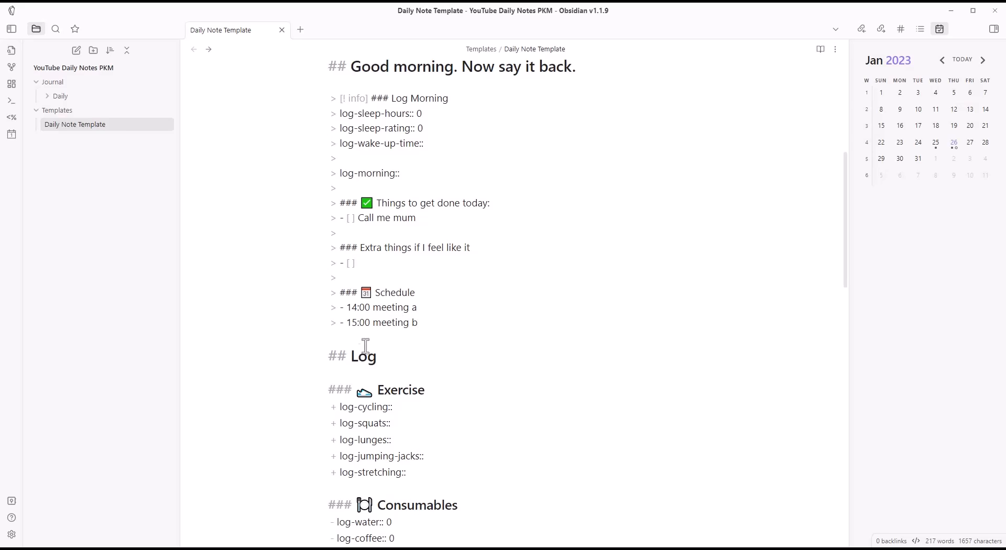
- Preview the template, examine the Log Morning callout against the header and Log sections, and return to editing
scroll(451, 382, "up", 1)
scroll(463, 386, "up", 1)
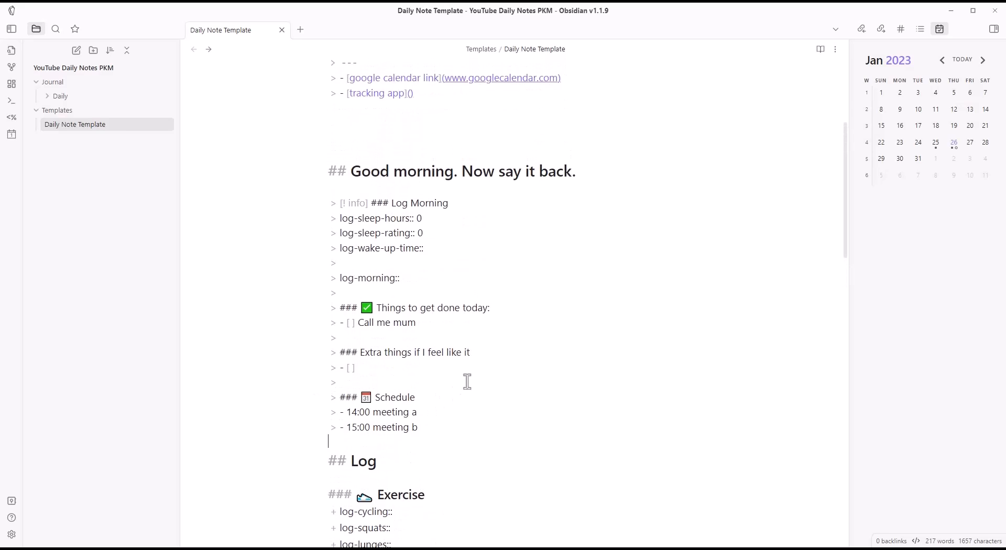
key("ctrl+e")
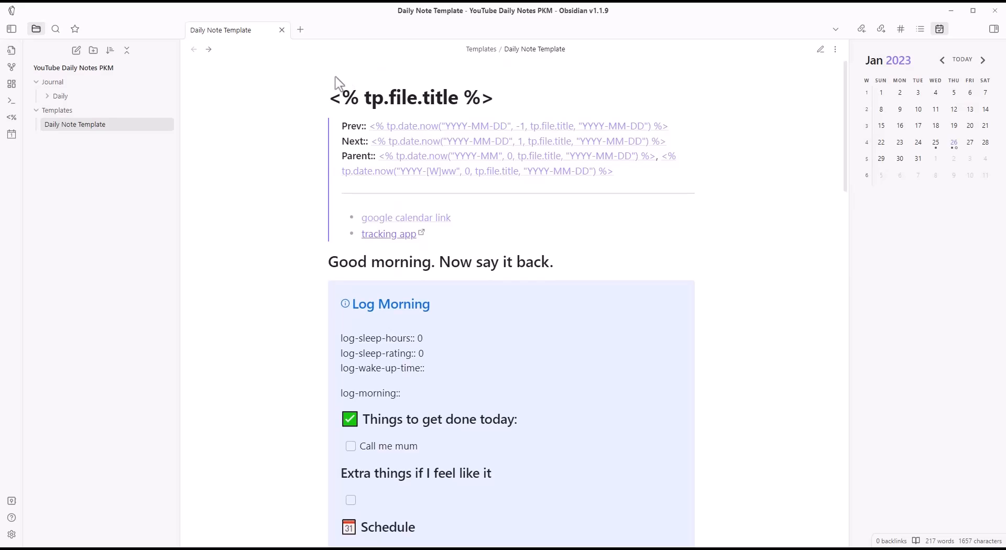
scroll(356, 283, "down", 2)
scroll(471, 323, "up", 2)
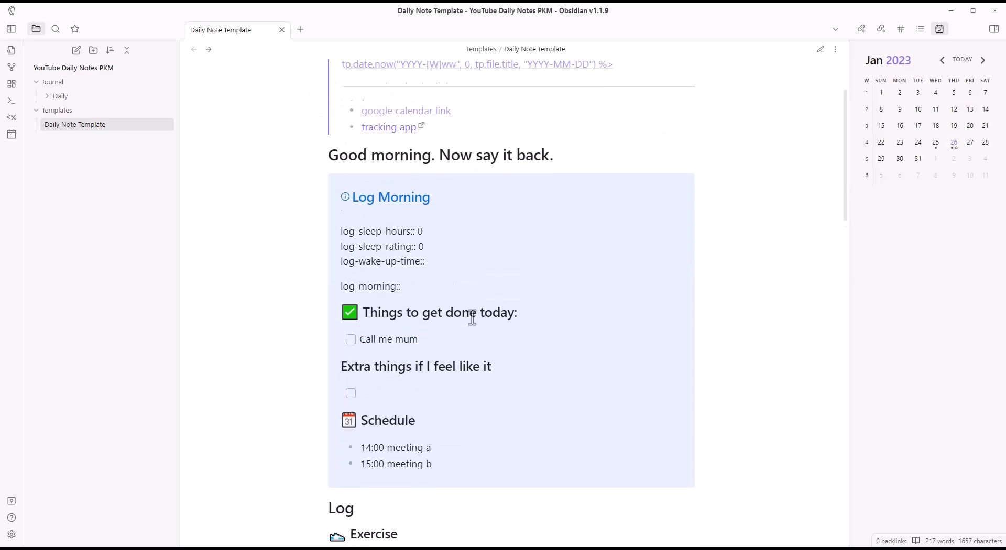
scroll(424, 303, "down", 2)
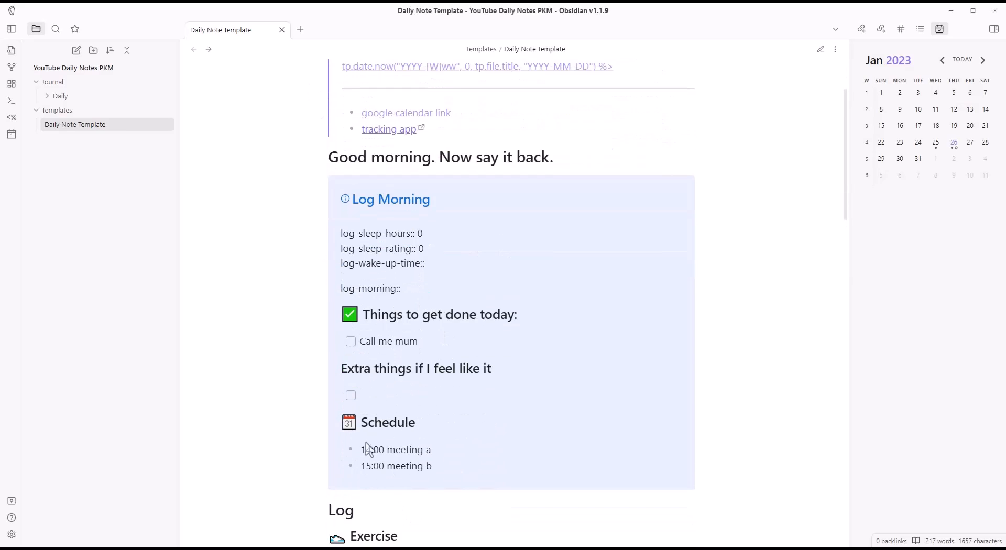
scroll(375, 470, "down", 2)
scroll(420, 348, "up", 1)
scroll(435, 382, "up", 2)
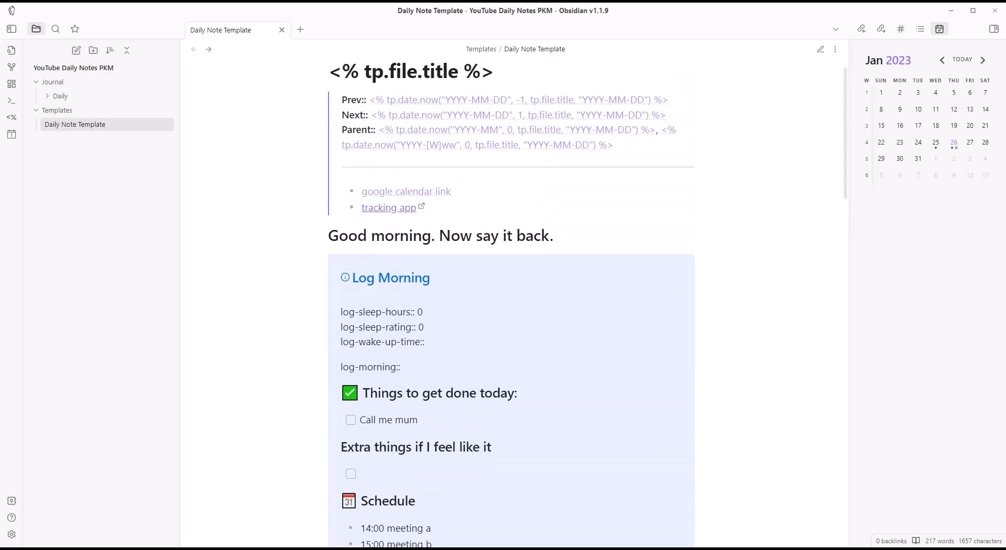
scroll(426, 404, "down", 4)
scroll(441, 406, "up", 5)
scroll(467, 427, "down", 5)
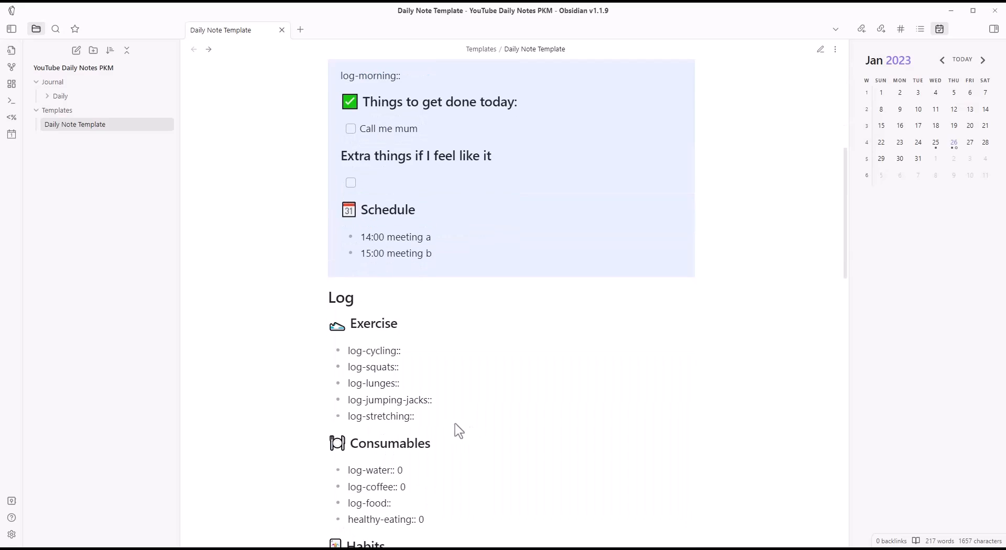
scroll(430, 427, "up", 5)
key("ctrl+e")
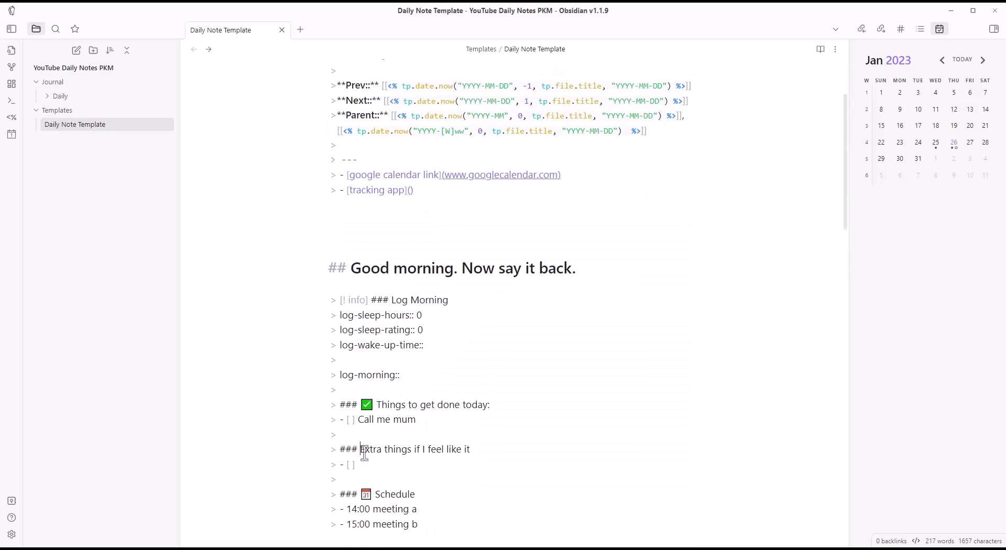
- Insert a blue check box emoji before the "Extra things if I feel like it" heading, preview the template and return to editing
key("super+period")
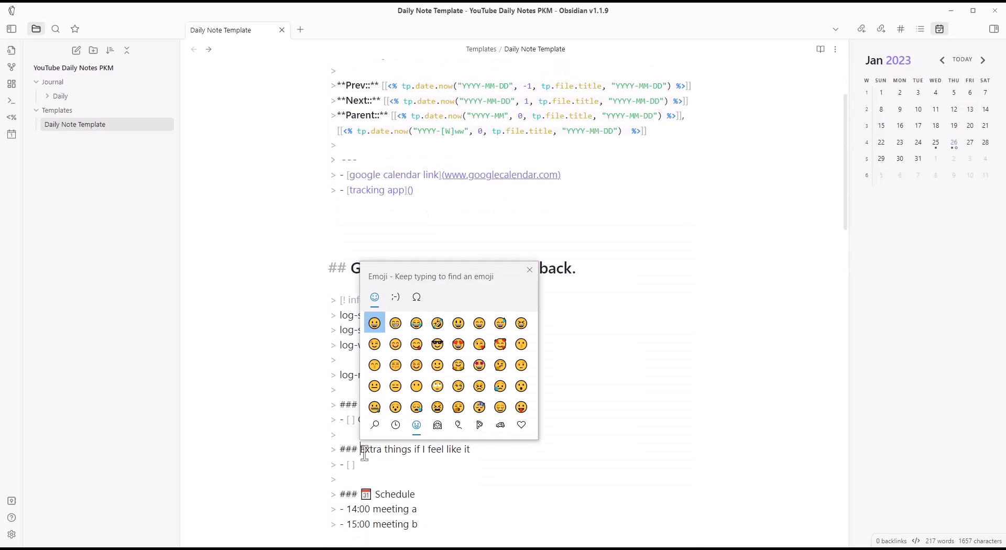
type("check")
key("Right")
key("Return")
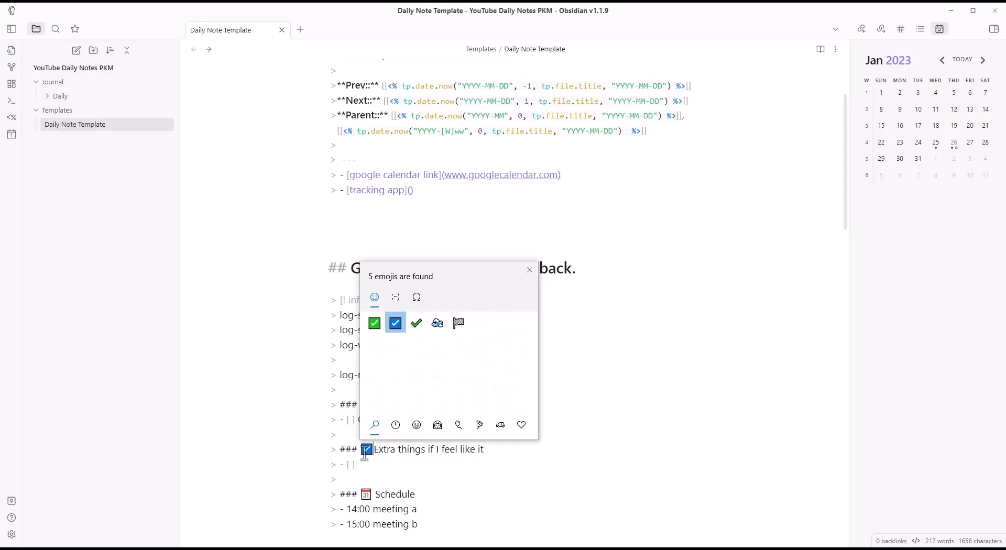
key("ctrl+e")
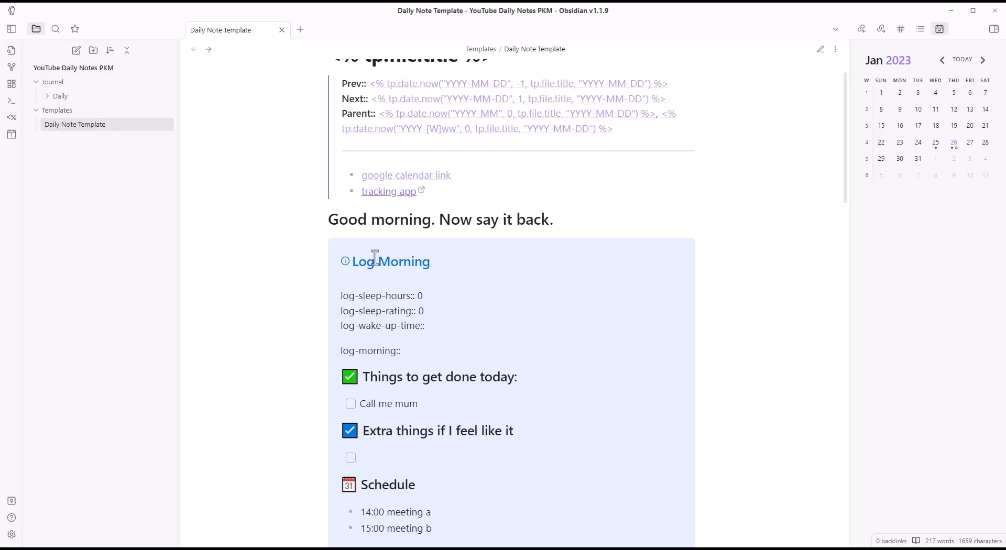
key("ctrl+e")
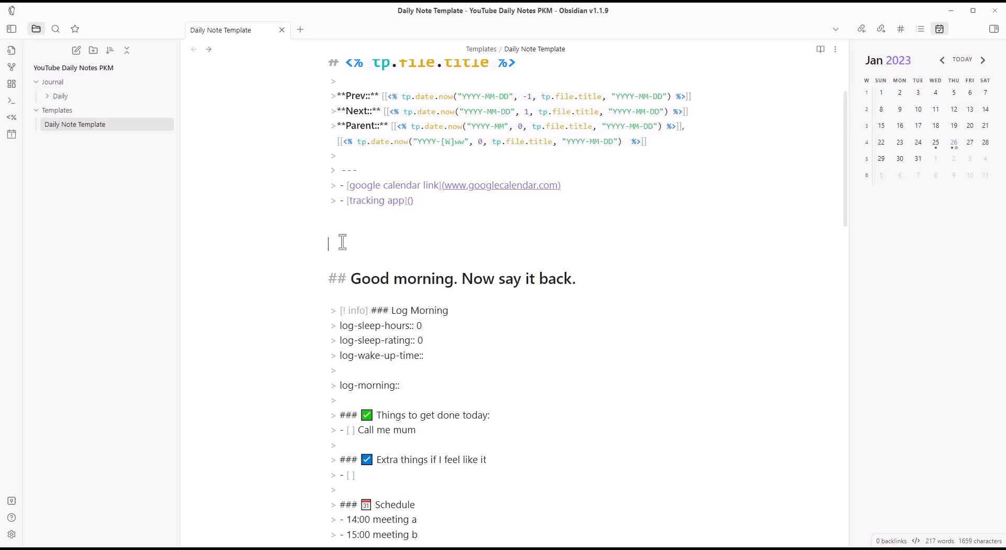
- Above the Good morning heading, add an untyped "> [! ]" callout and a separate "> [! danger]" callout, and preview them
type(">")
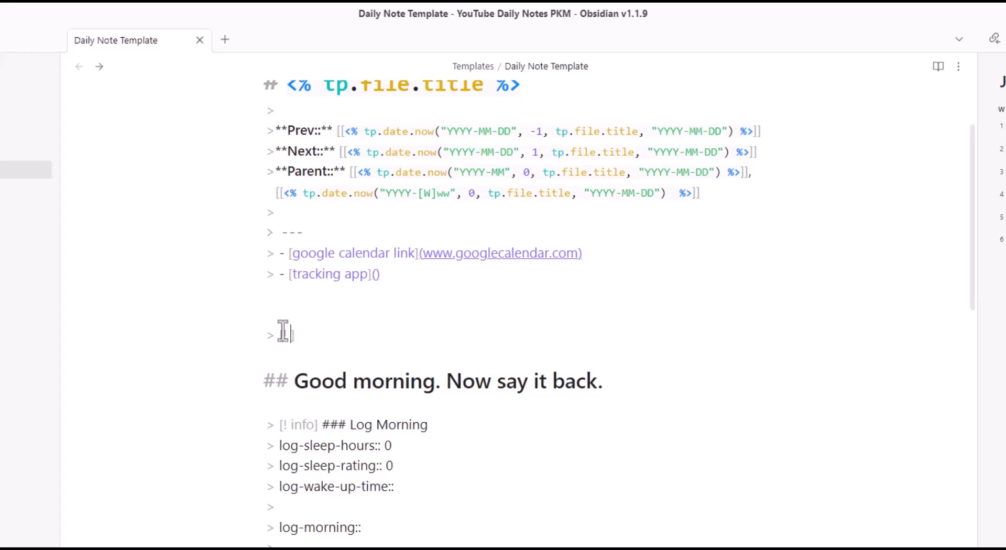
key("ctrl+e")
key("ctrl+e")
key("Return")
type("[")
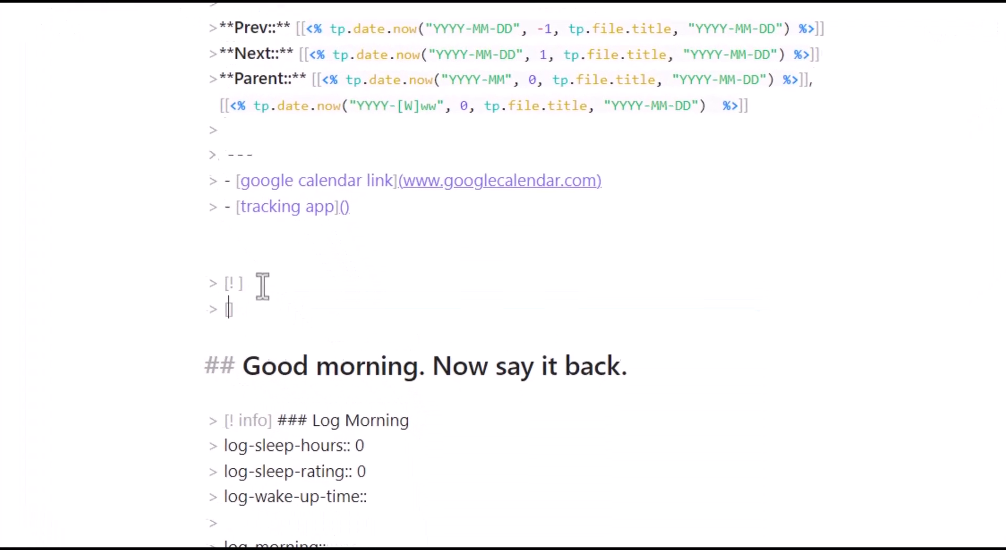
type("! dangou")
key("BackSpace")
key("BackSpace")
type("er")
left_click(248, 276)
key("Return")
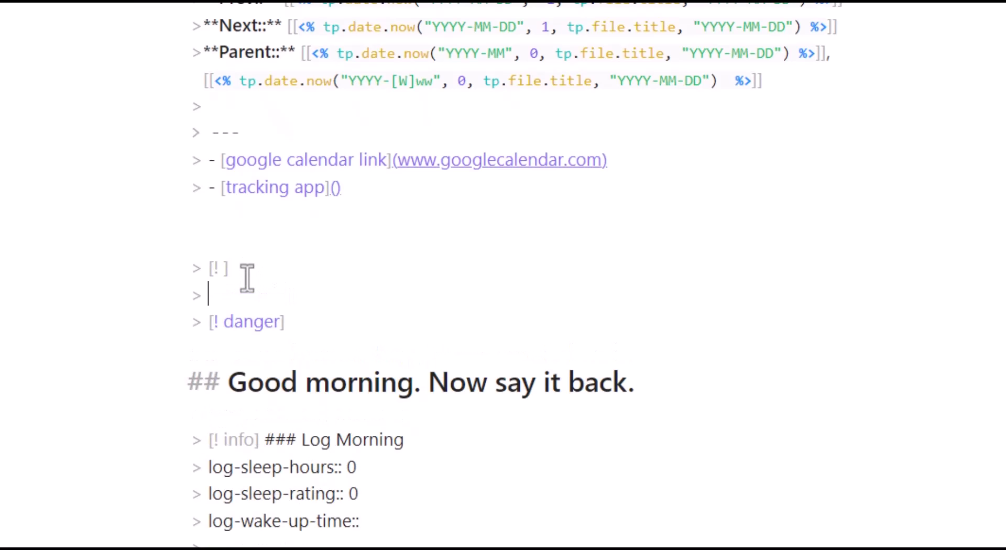
key("BackSpace")
key("ctrl+e")
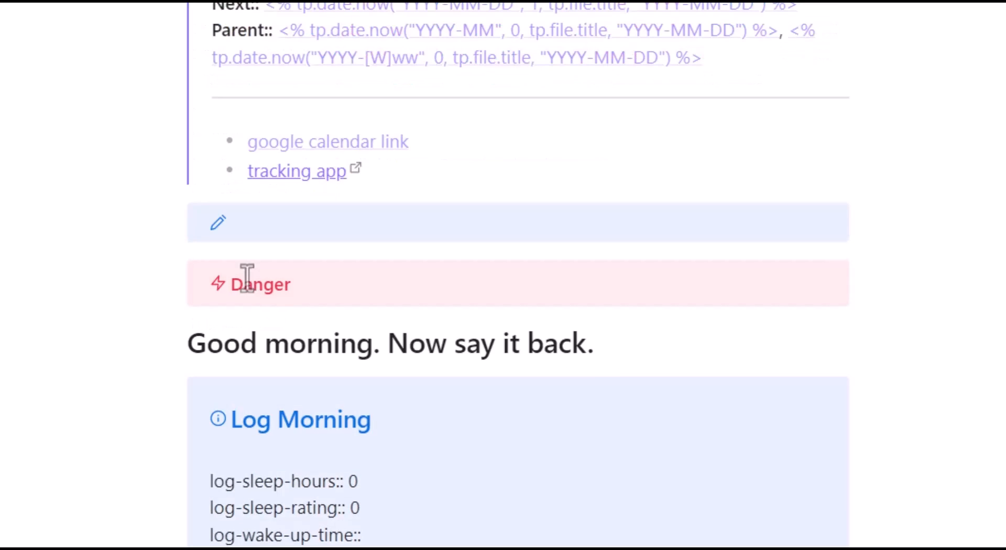
key("ctrl+e")
- Add a separate "> [!warning]" callout below the danger one and preview the template to compare the callout styles
left_click(308, 328)
key("Return")
key("Return")
type("> [!war")
key("BackSpace")
key("BackSpace")
key("BackSpace")
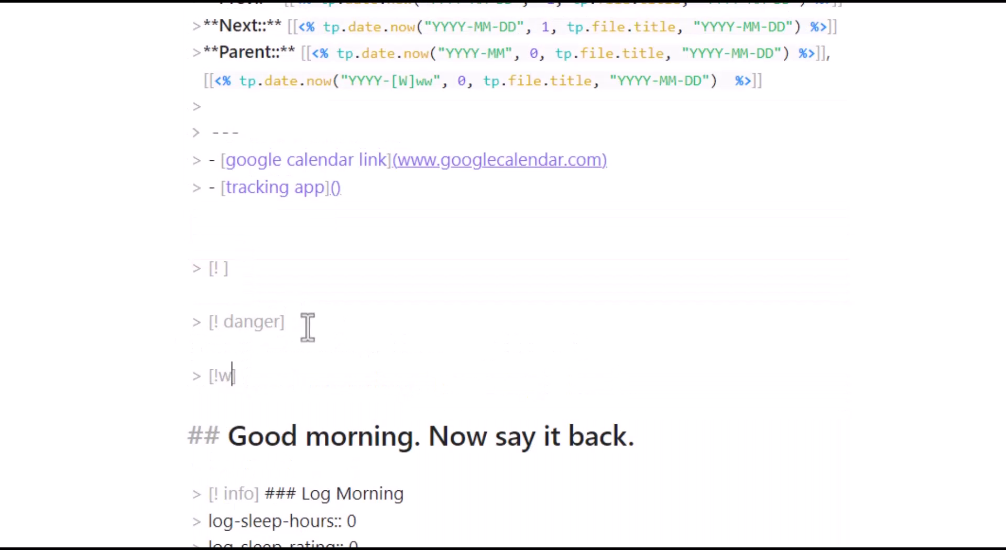
type("warning")
key("ctrl+e")
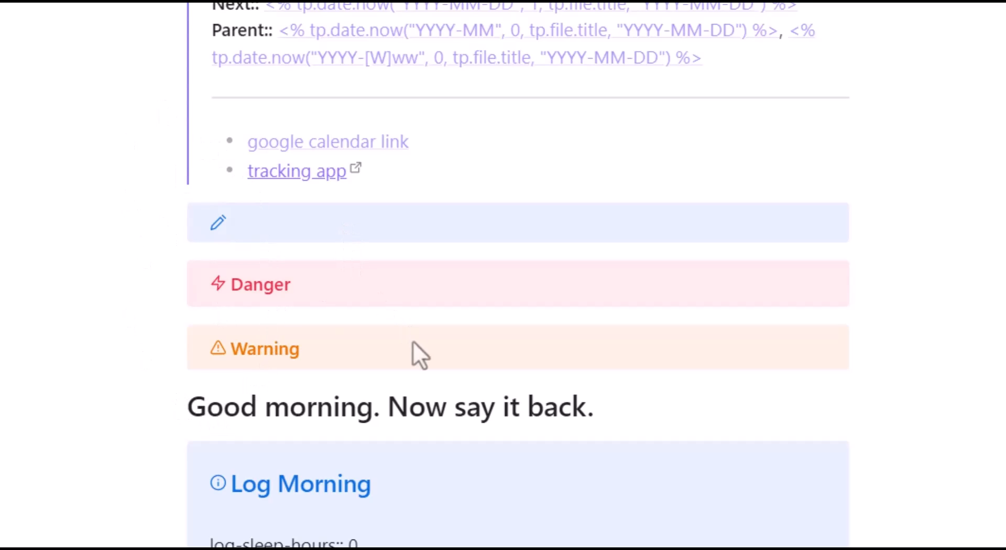
scroll(363, 319, "down", 1)
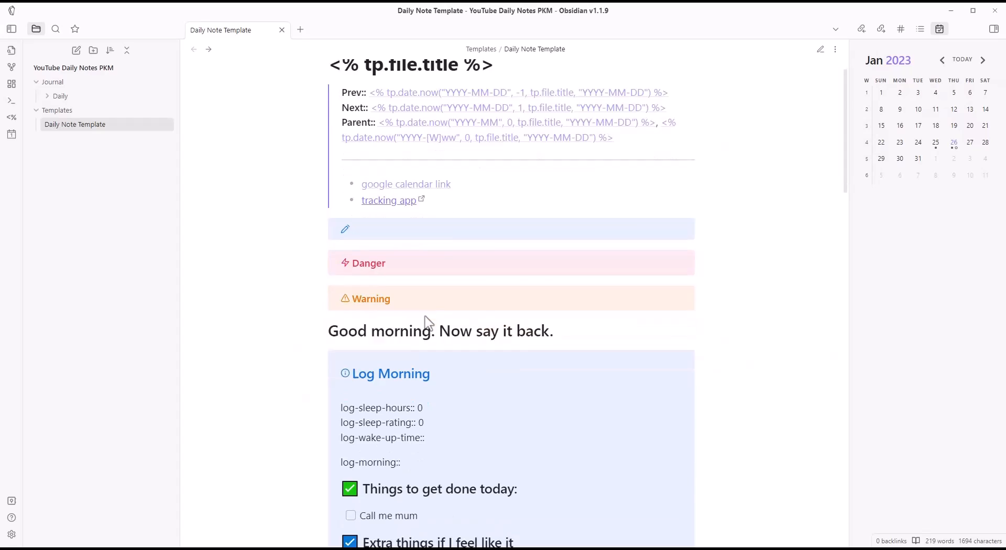
scroll(435, 330, "down", 8)
scroll(454, 346, "up", 9)
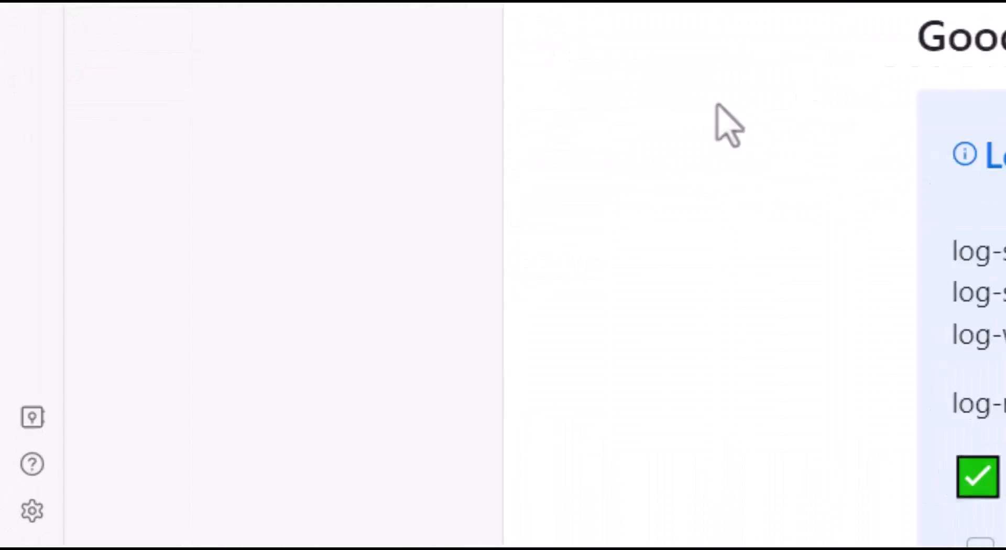
- Open the vault's CSS snippets folder from the Appearance settings and maximize its File Explorer window
left_click(45, 498)
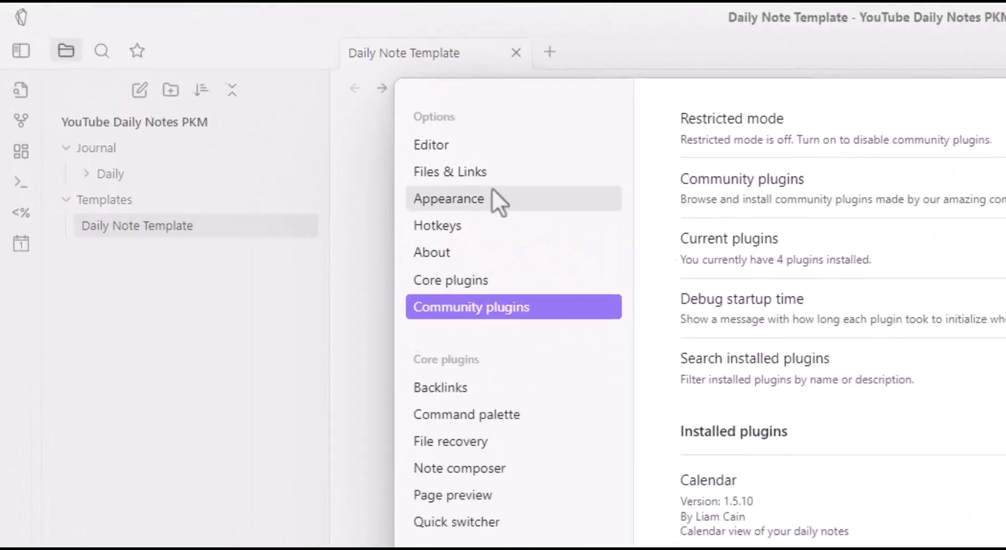
left_click(482, 176)
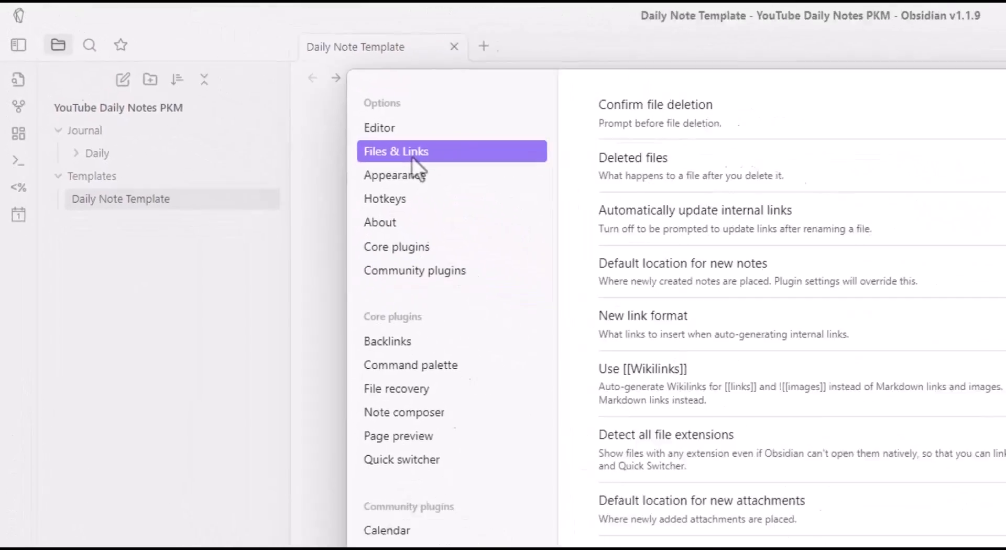
left_click(480, 200)
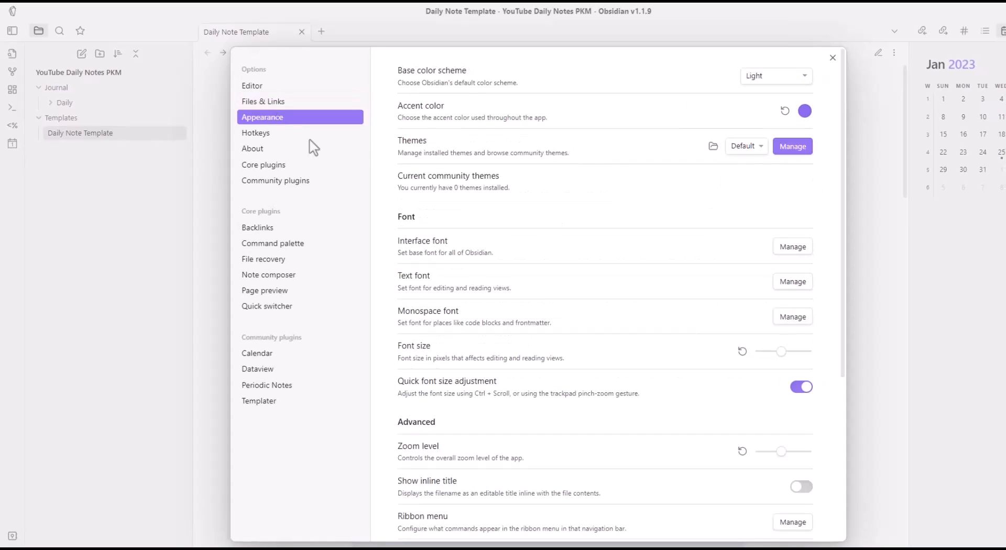
scroll(575, 303, "down", 6)
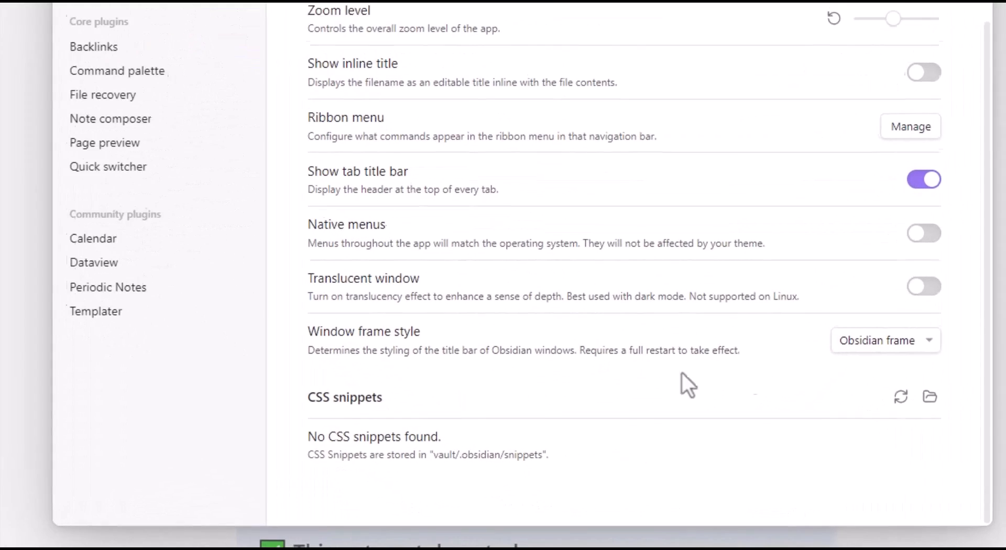
left_click(930, 397)
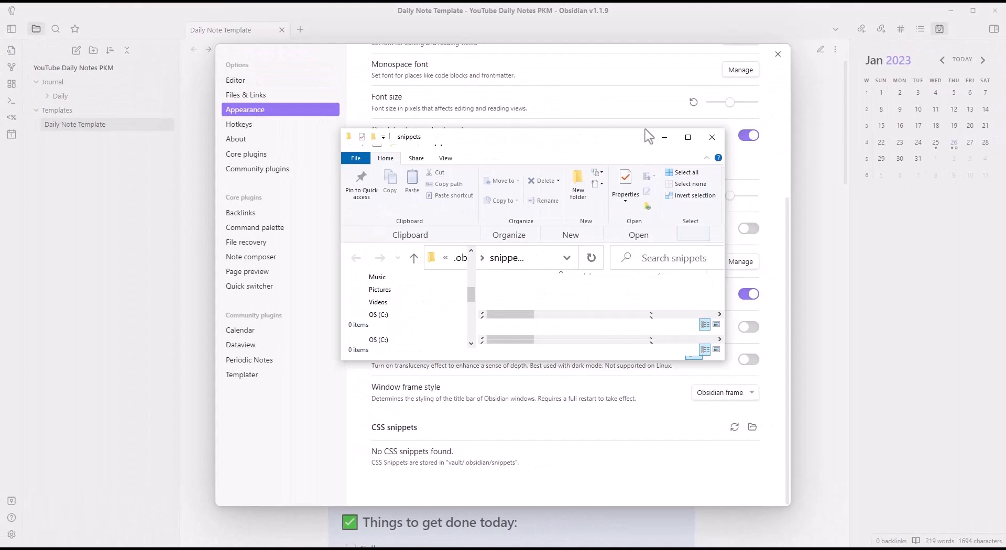
left_click(621, 108)
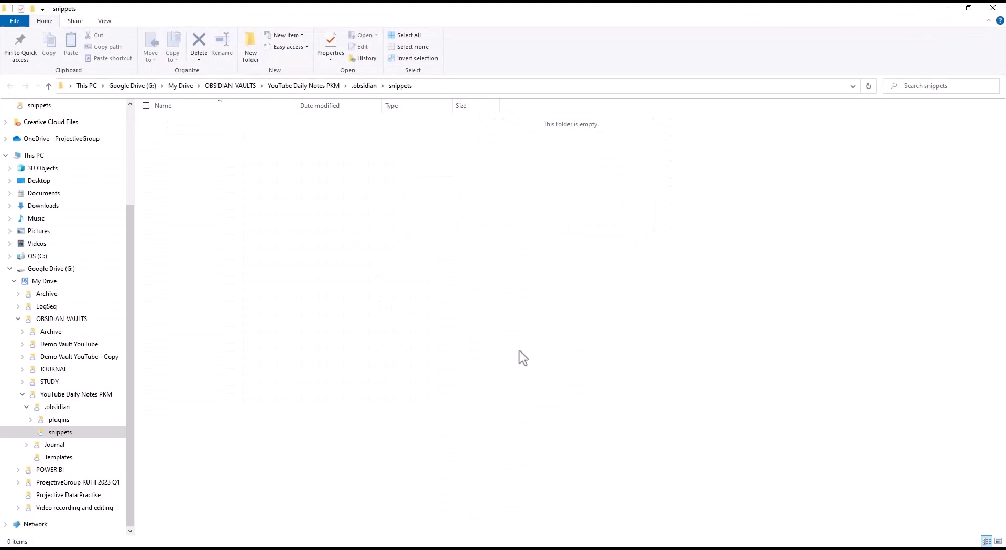
- Create a new text document named "Callout customized" in the snippets folder
right_click(209, 156)
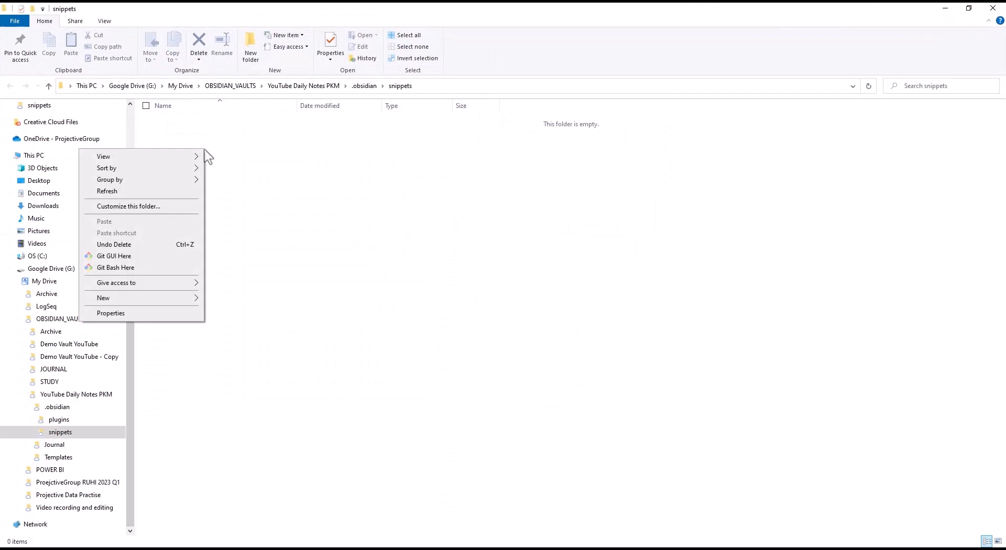
mouse_move(191, 303)
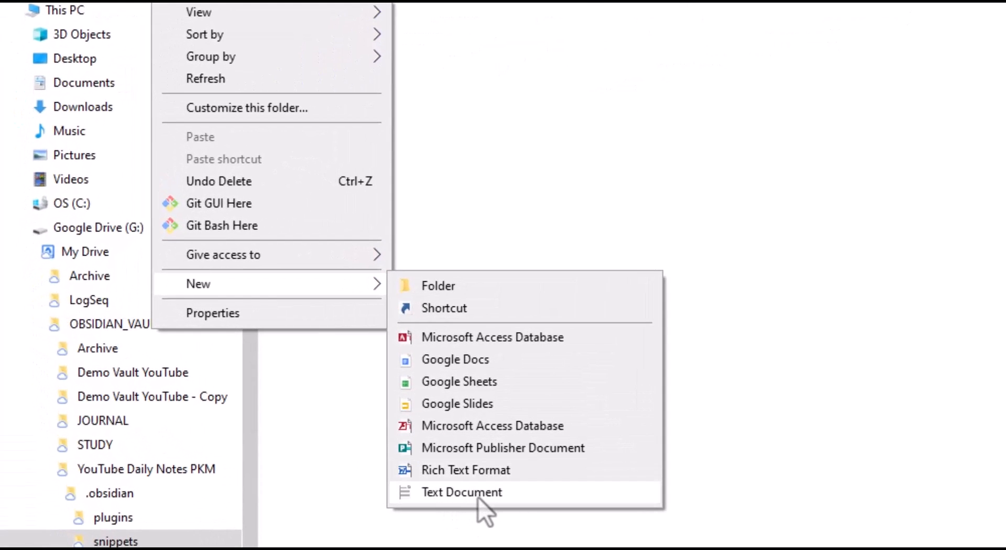
left_click(383, 495)
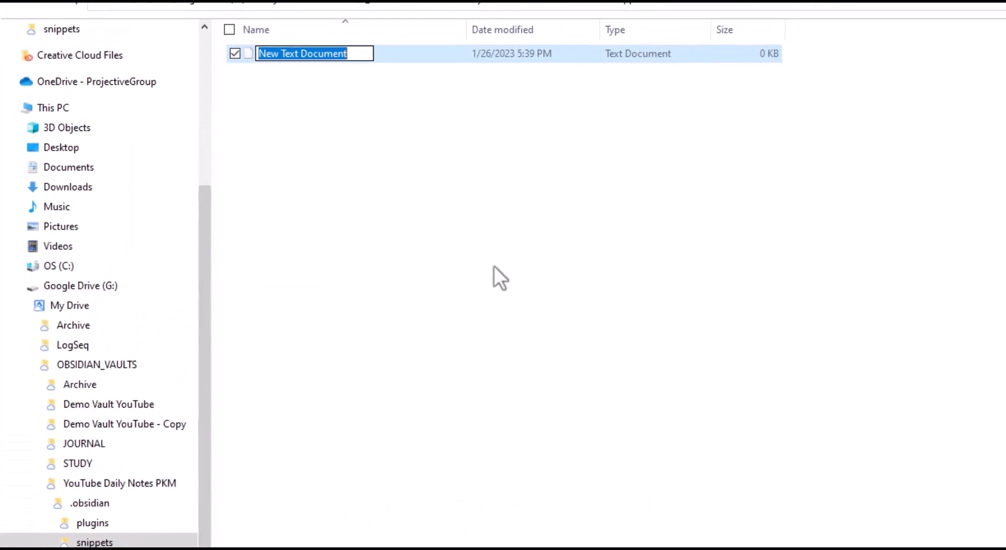
type("Calluo")
key("BackSpace")
key("BackSpace")
type("out customized")
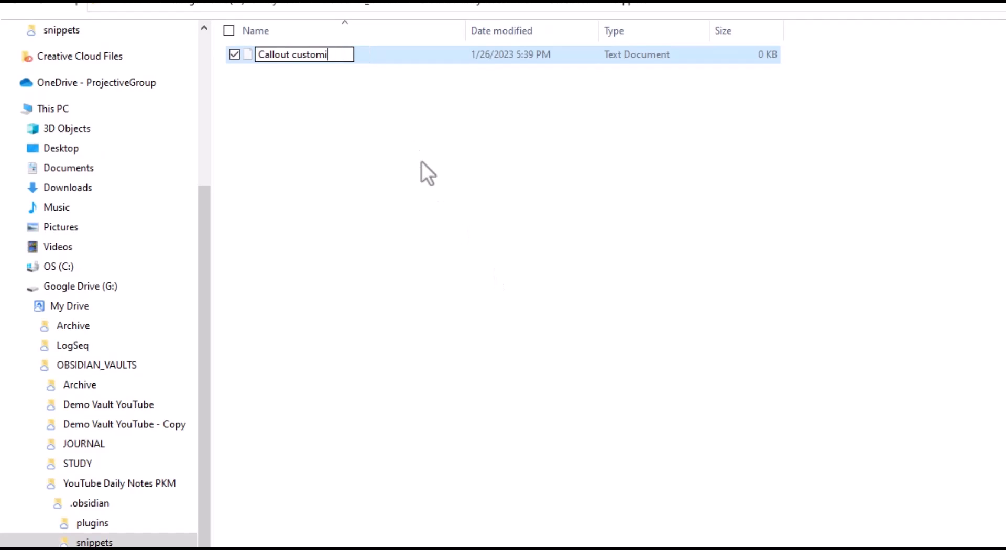
key("Return")
- Open the text document in Notepad, save it as "Callout customized.css" in the same folder and close Notepad
double_click(350, 56)
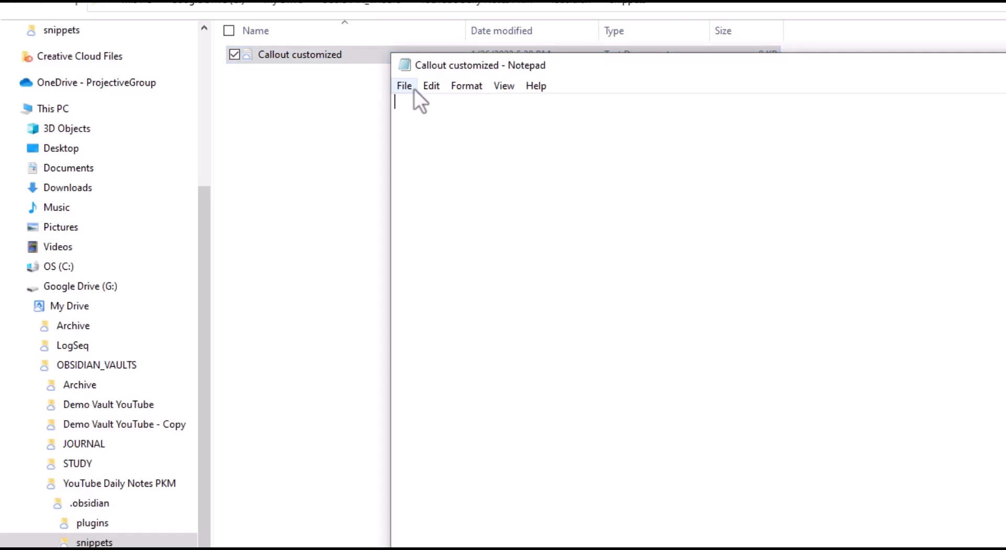
left_click(407, 86)
left_click(461, 176)
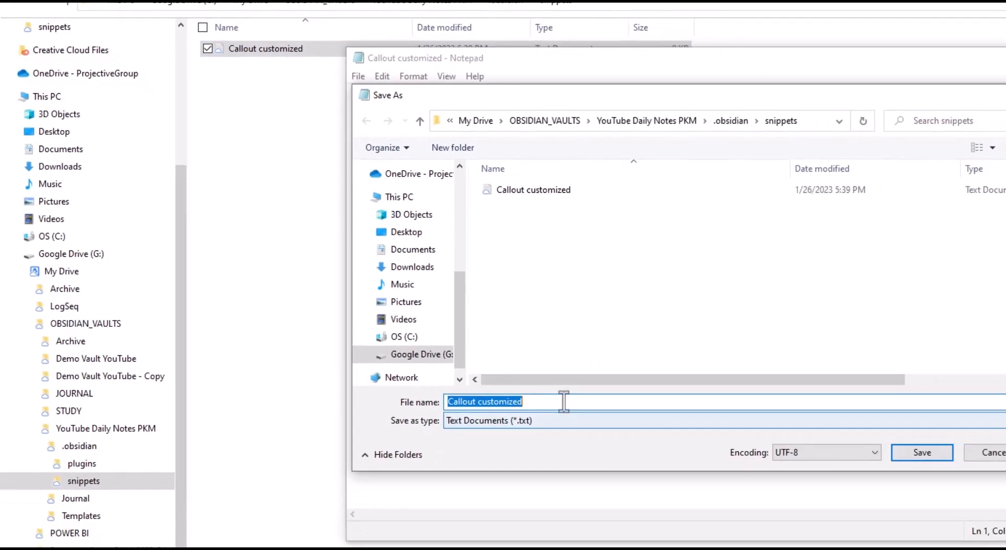
left_click(637, 454)
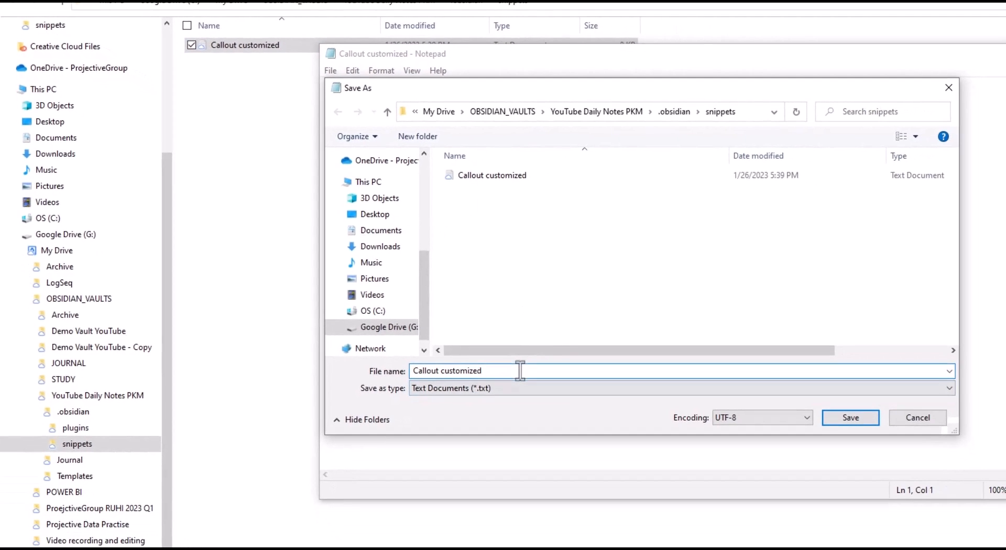
type(".")
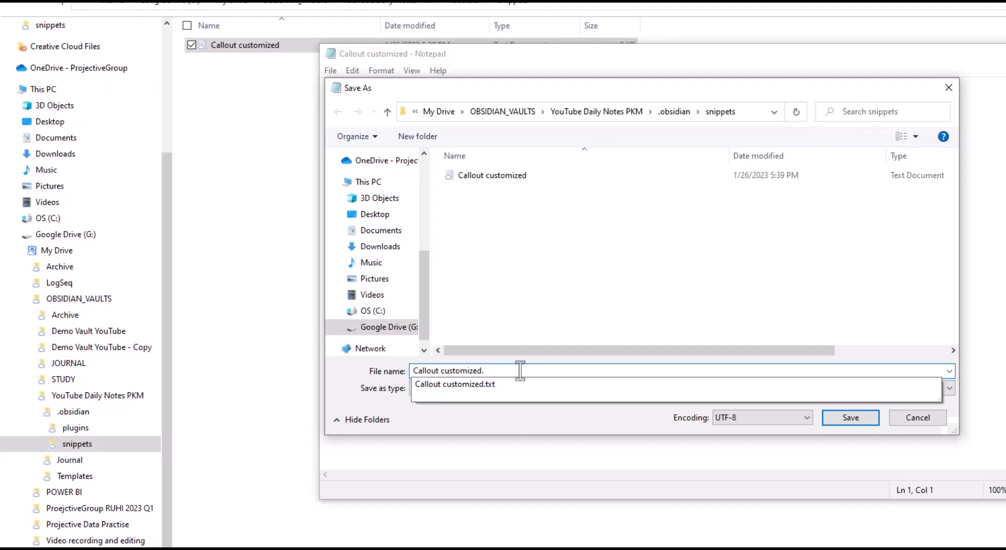
type("css")
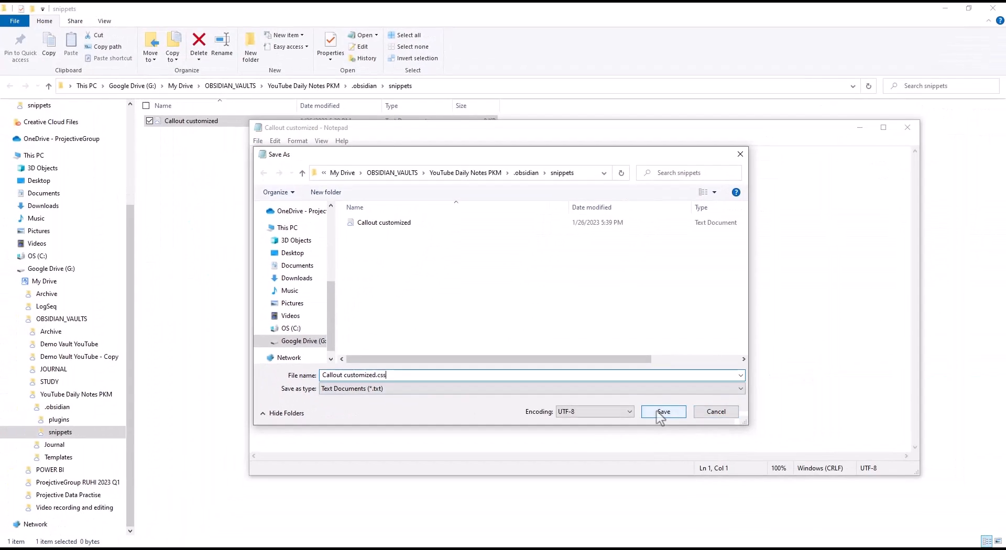
left_click(661, 413)
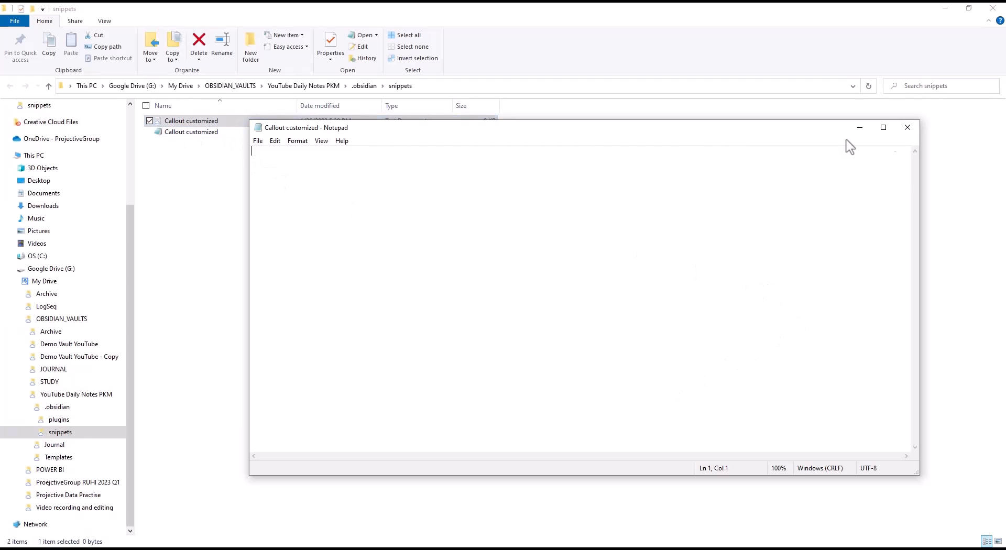
left_click(907, 127)
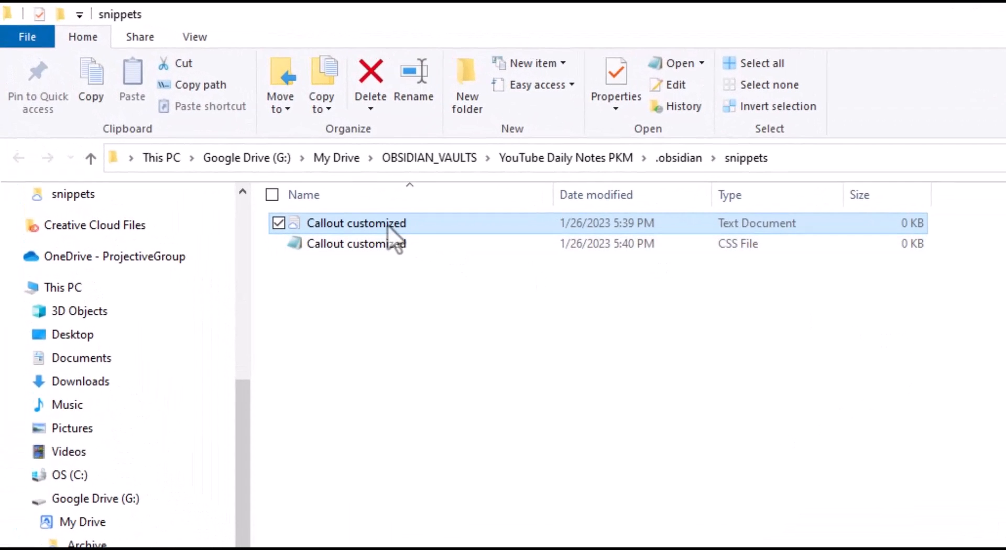
- Delete the text document version of "Callout customized", keeping the CSS file
right_click(388, 225)
left_click(759, 244)
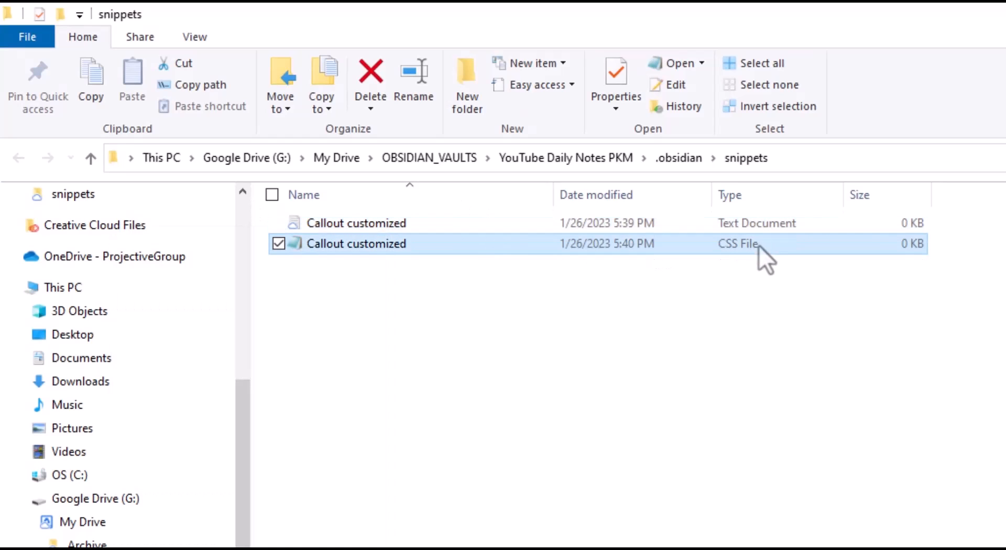
left_click(709, 224)
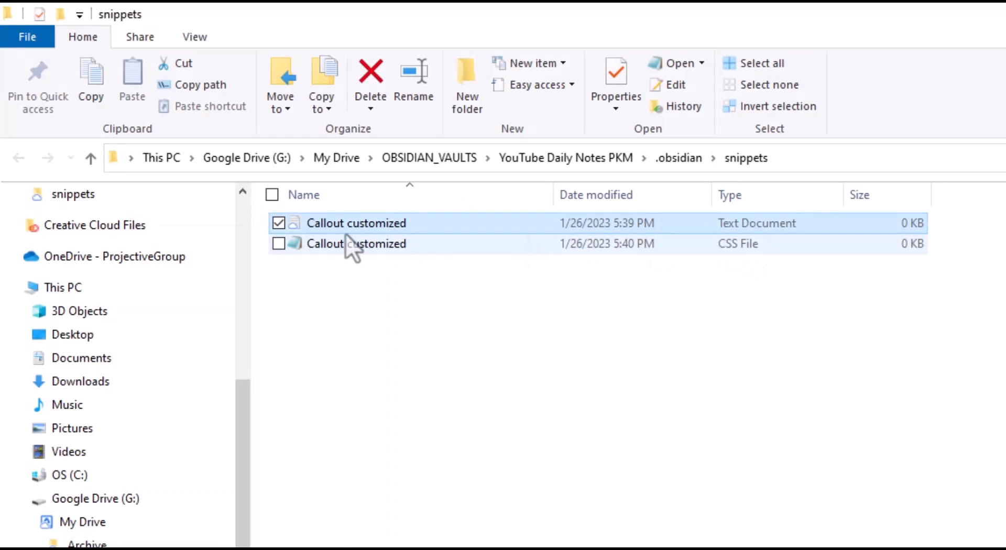
right_click(342, 223)
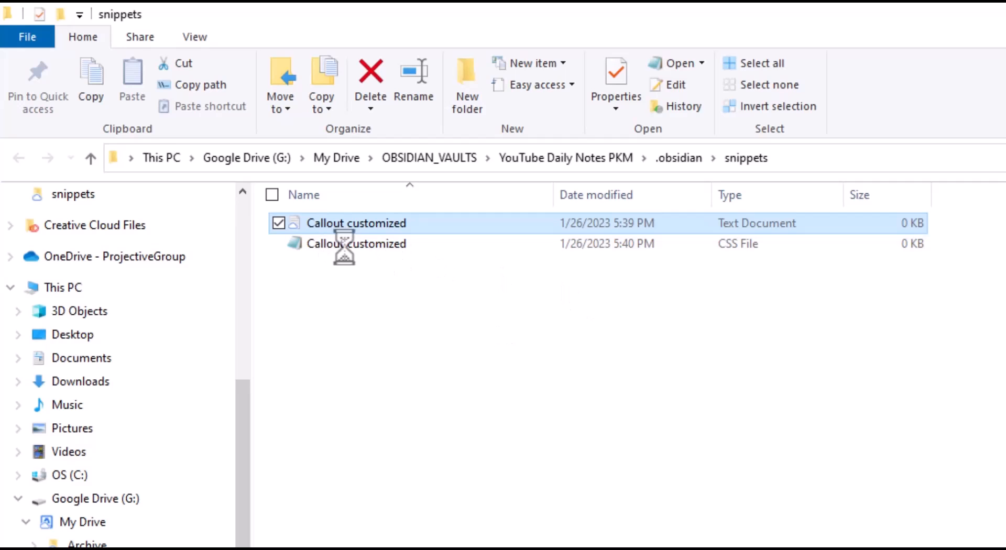
- In the CSS file, add a "clipboard" callout rule with color 106, 134, 149, icon lucide-clipboard, 1px translucent white border, 10px border radius and 30px box shadow
double_click(362, 243)
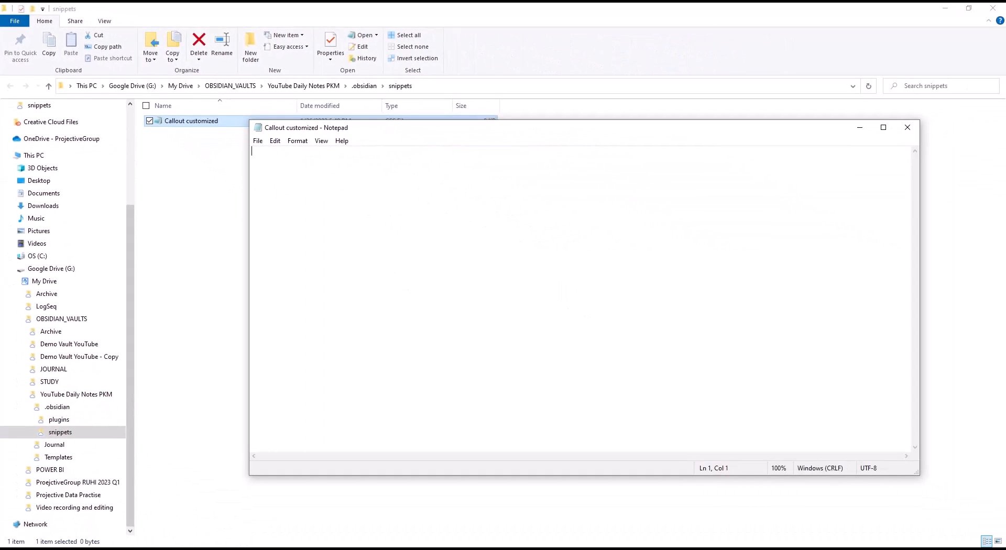
key("alt+Tab")
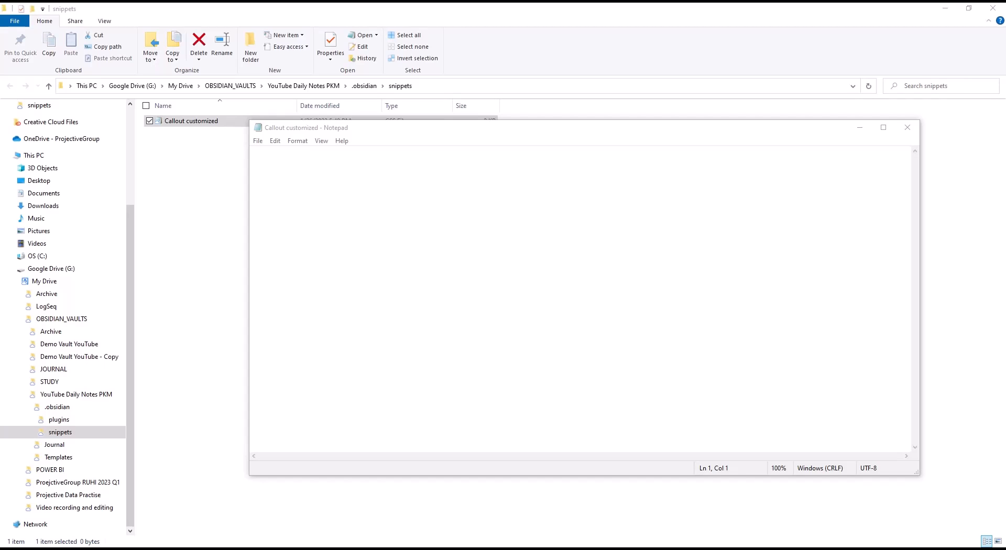
type("/* Daily note callouts */ .callout[data-callout=\"clipboard\"] { \t--callout-color: 106, 134, 149; \t--callout-icon: lucide-clipboard; \tborder: 1px solid rgba(255, 255, 255, 0.09); \tborder-radius: 10px; \tbox-shadow: -10px -10px 30px rgba(255, 255, 255, 0.10); }")
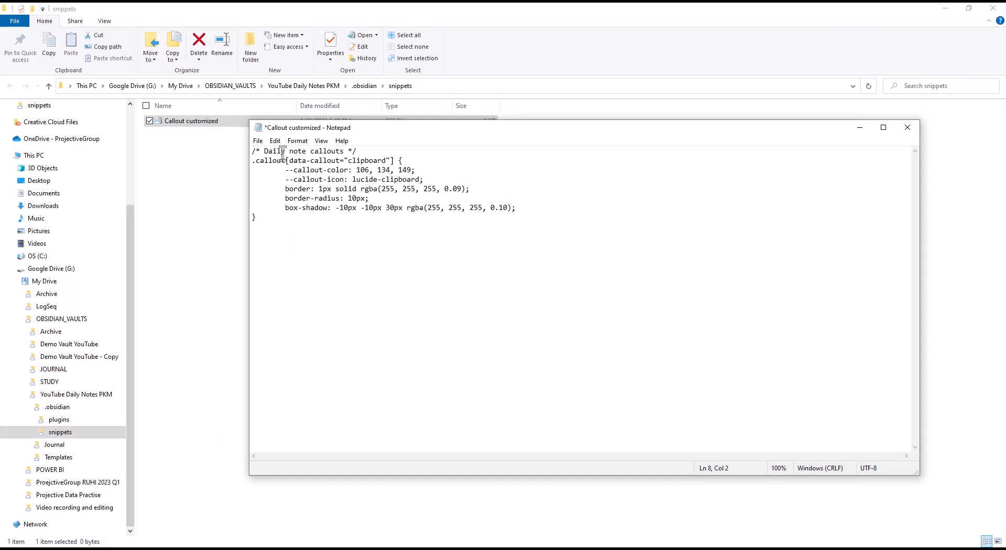
- Examine the comment line and the clipboard callout rule in the CSS file
left_click_drag(371, 149, 253, 151)
left_click_drag(357, 151, 348, 152)
left_click_drag(273, 165, 255, 165)
left_click(446, 165)
left_click_drag(480, 167, 129, 158)
left_click_drag(337, 309, 238, 193)
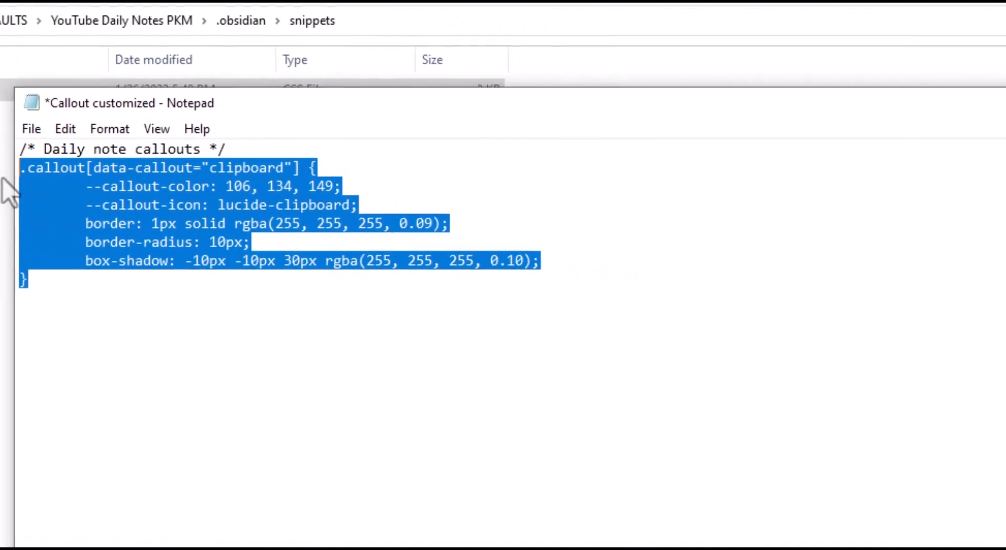
left_click_drag(247, 147, 194, 168)
left_click(32, 168)
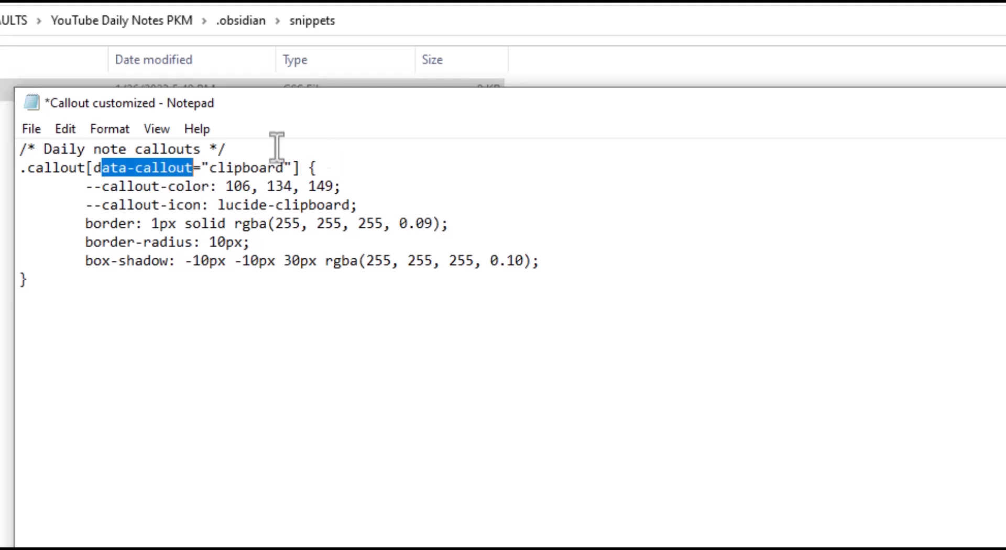
- Remove the indentation before the --callout-color line of the clipboard rule and restore it with a tab
left_click_drag(88, 186, 37, 190)
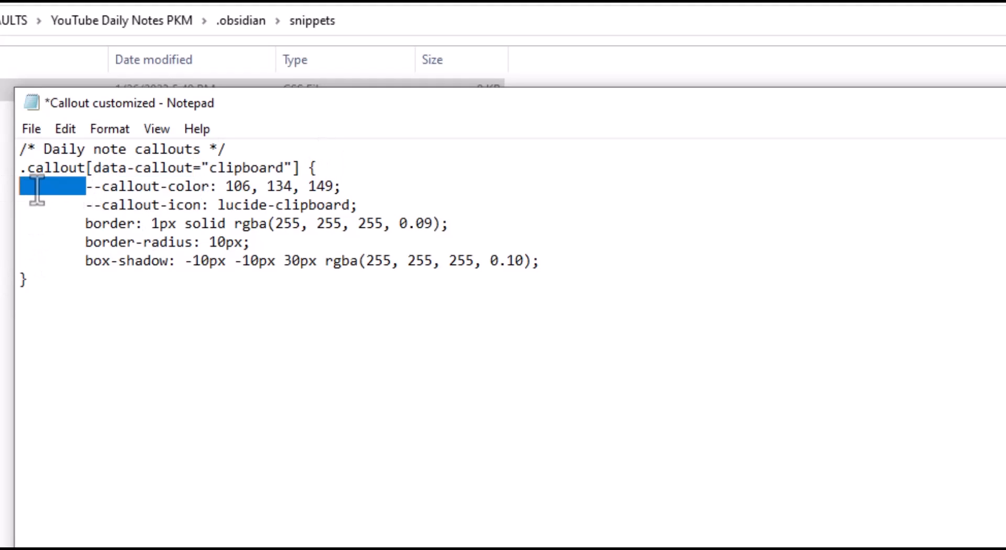
key("BackSpace")
key("Tab")
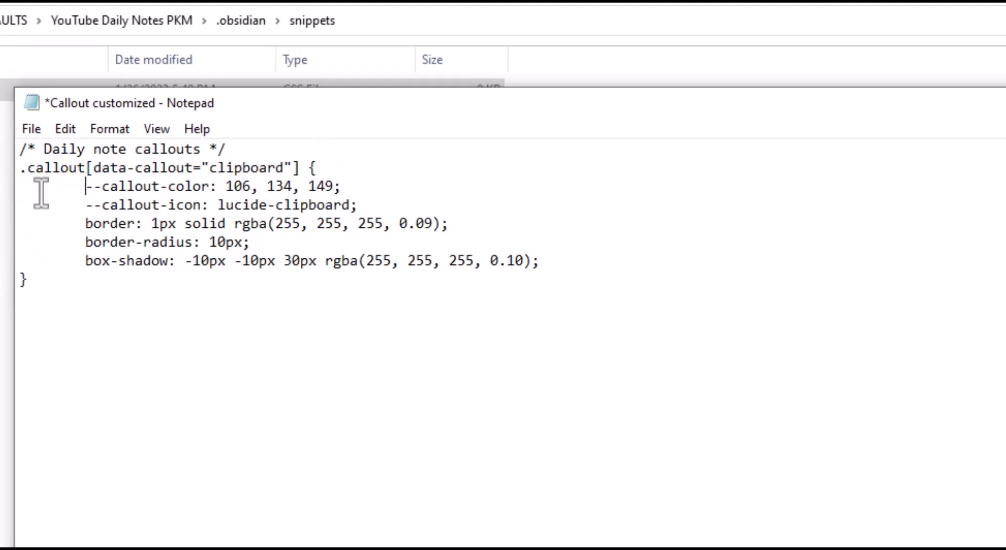
key("BackSpace")
key("Tab")
key("BackSpace")
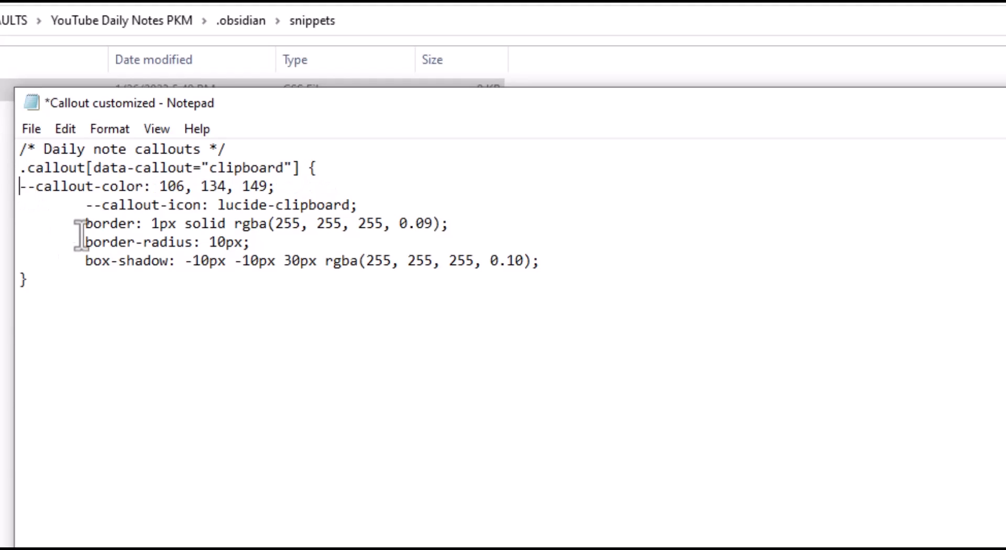
key("Tab")
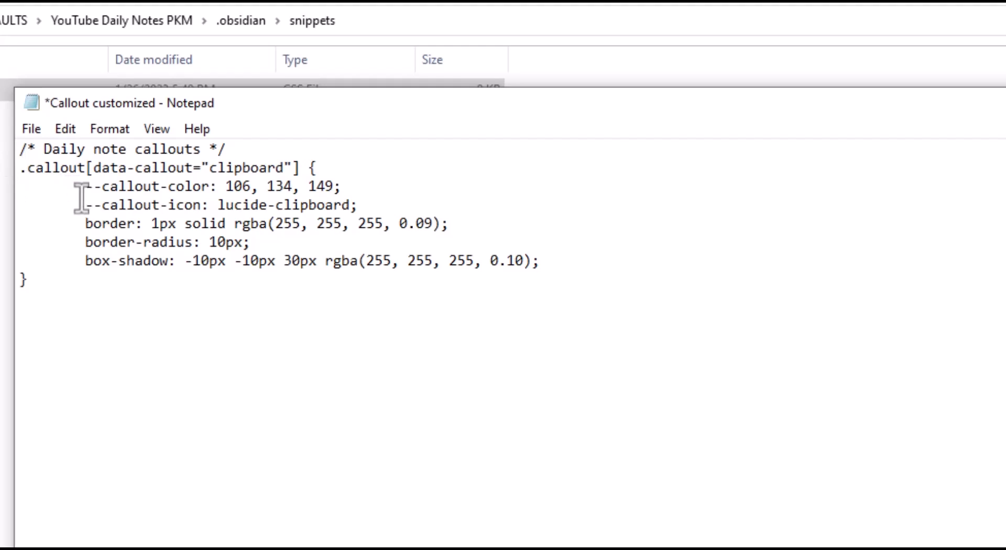
key("shift+Home")
left_click_drag(85, 209, 33, 225)
left_click(226, 261)
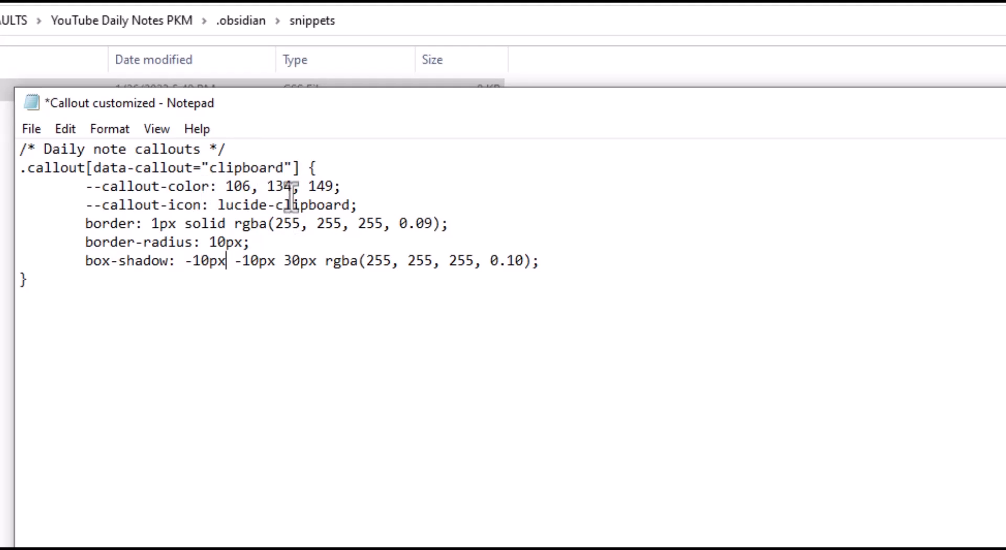
- Below the clipboard rule, add the comment "The below code creates a library field callout" and a matching "sun" callout rule with icon lucide-sun
double_click(237, 168)
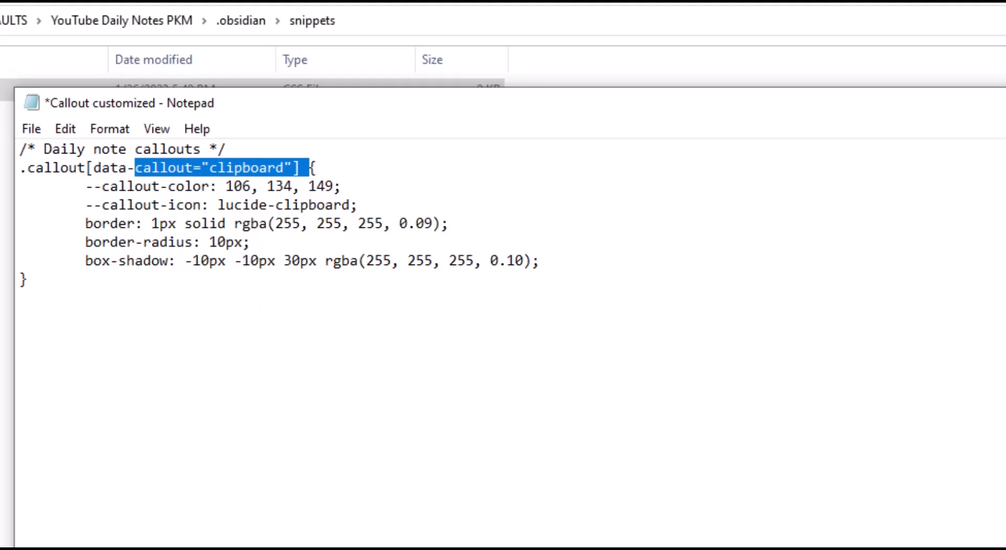
key("alt+Tab")
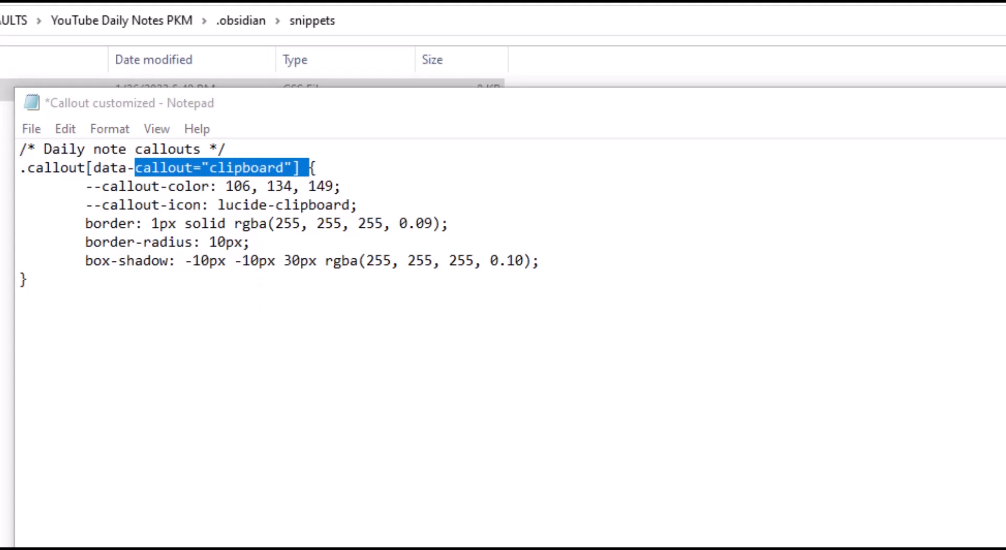
left_click(242, 224)
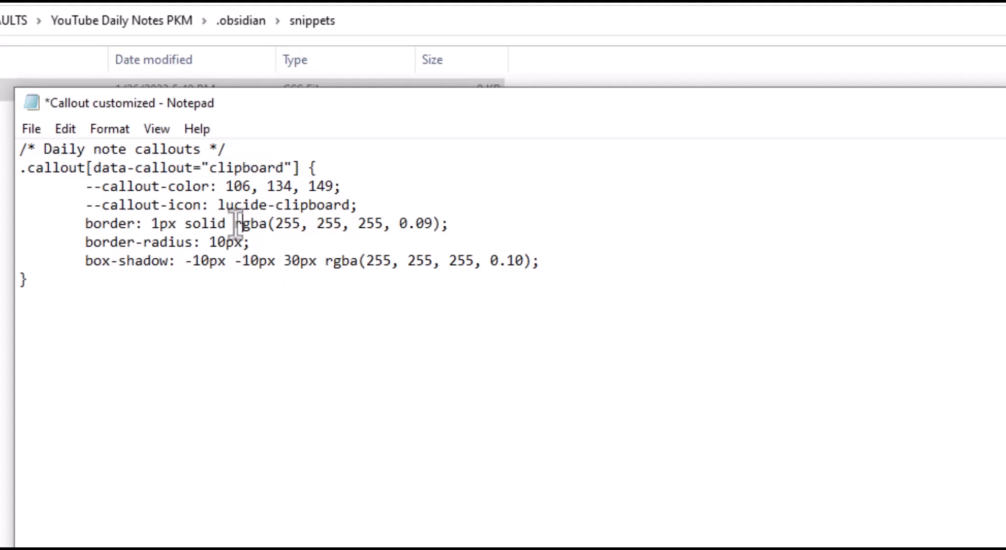
left_click_drag(210, 168, 285, 168)
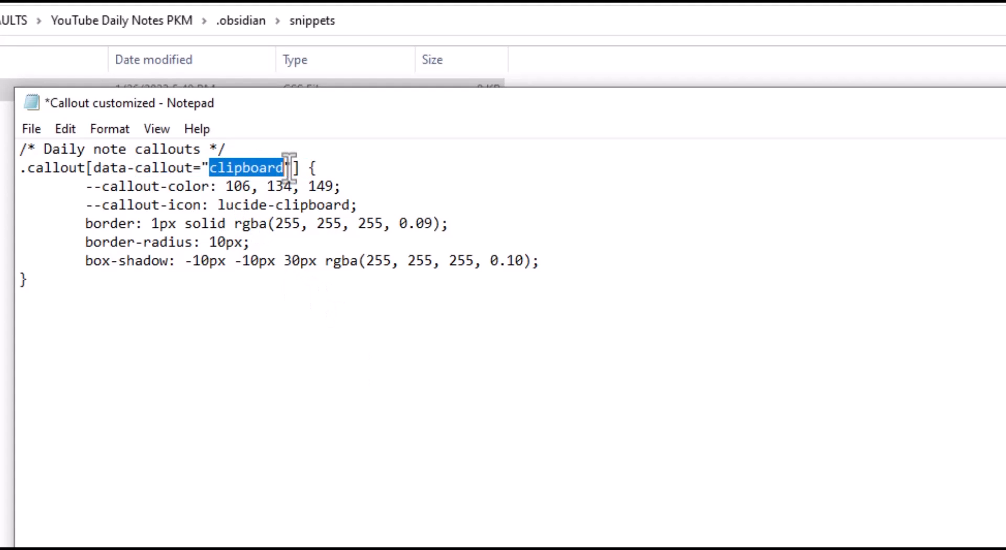
key("alt+Tab")
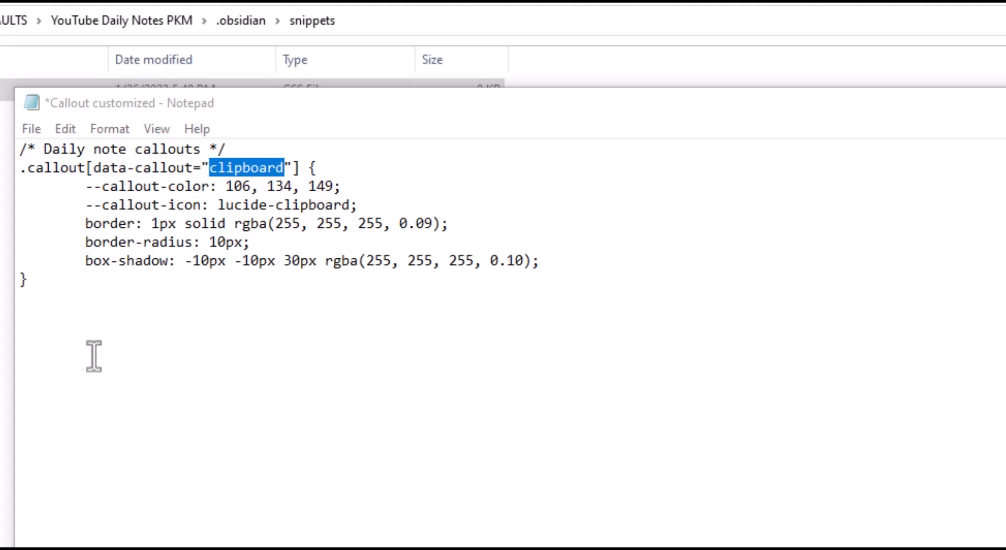
left_click(84, 334)
type("/*  The below code creates a library field callout  */  .callout[data-callout=\"sun\"] { \t--callout-color: 106, 134, 149; \t--callout-icon: lucide-sun; \tborder: 1px solid rgba(255, 255, 255, 0.09); \tborder-radius: 10px; \tbox-shadow: -10px -10px 30px rgba(255, 255, 255, 0.10); }")
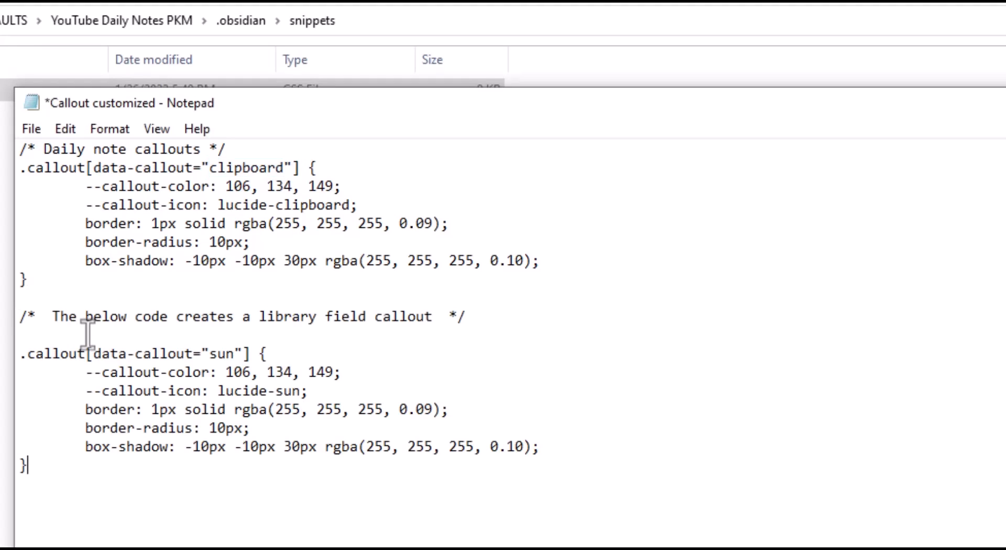
double_click(223, 354)
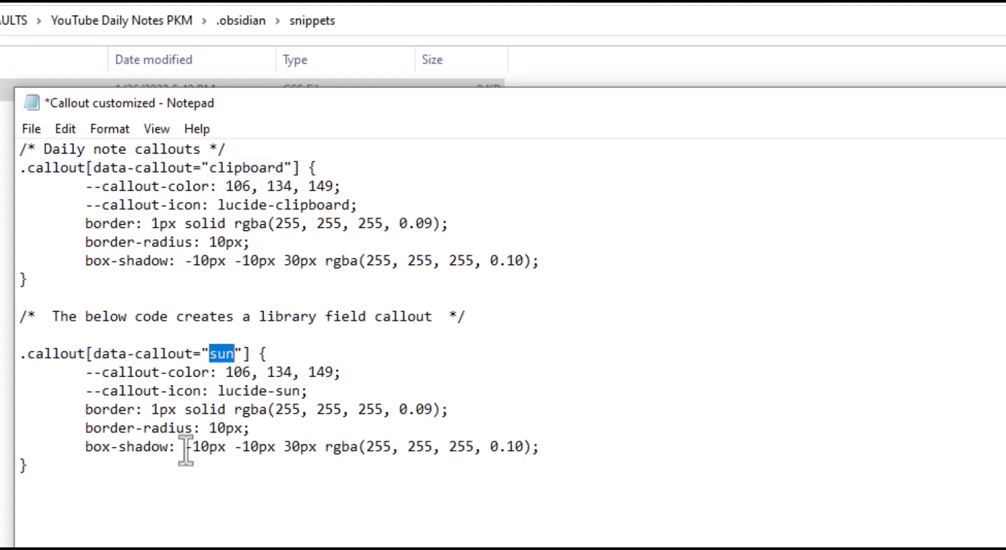
left_click_drag(218, 391, 302, 392)
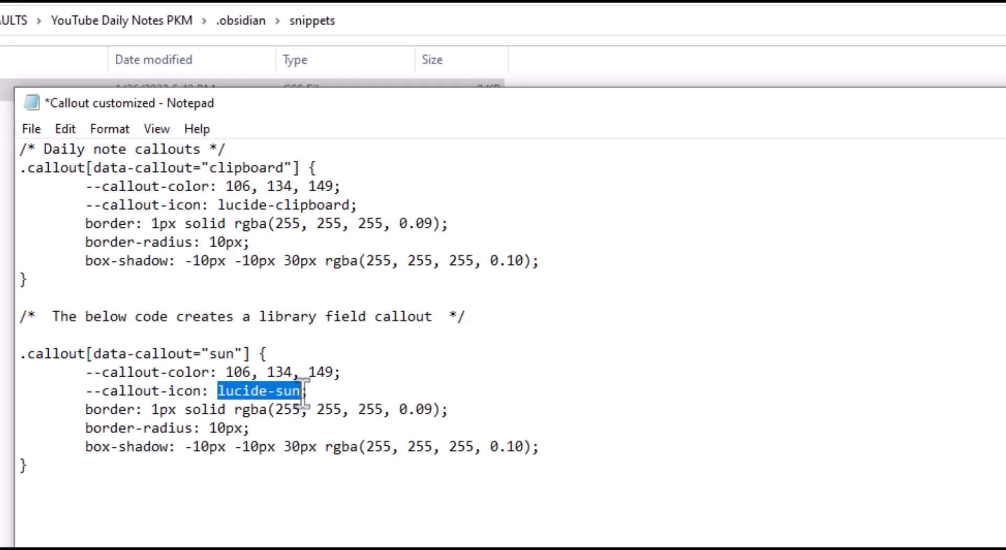
- Below the sun rule, add a "moon" callout rule with icon lucide-moon and the same color 106, 134, 149, border, radius and shadow
left_click(145, 469)
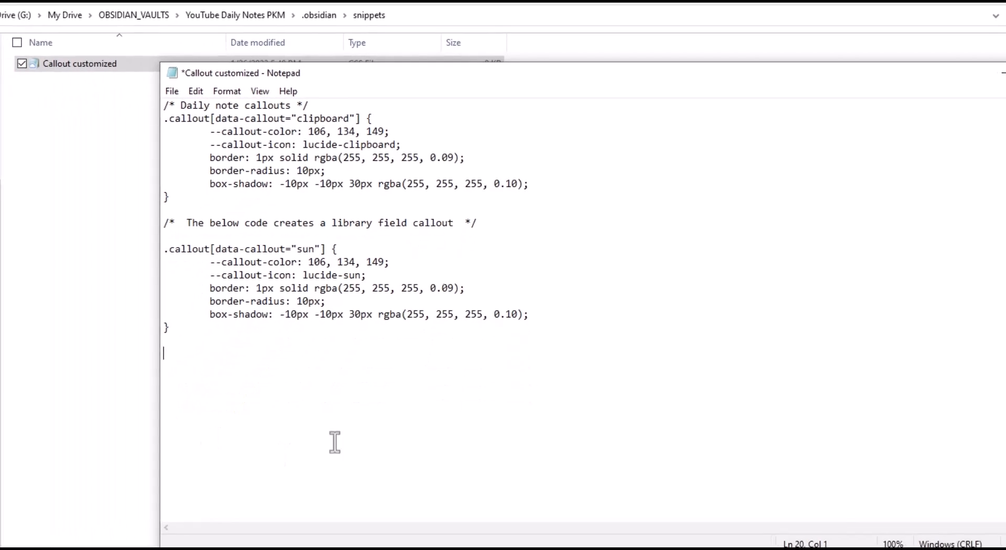
key("alt+Tab")
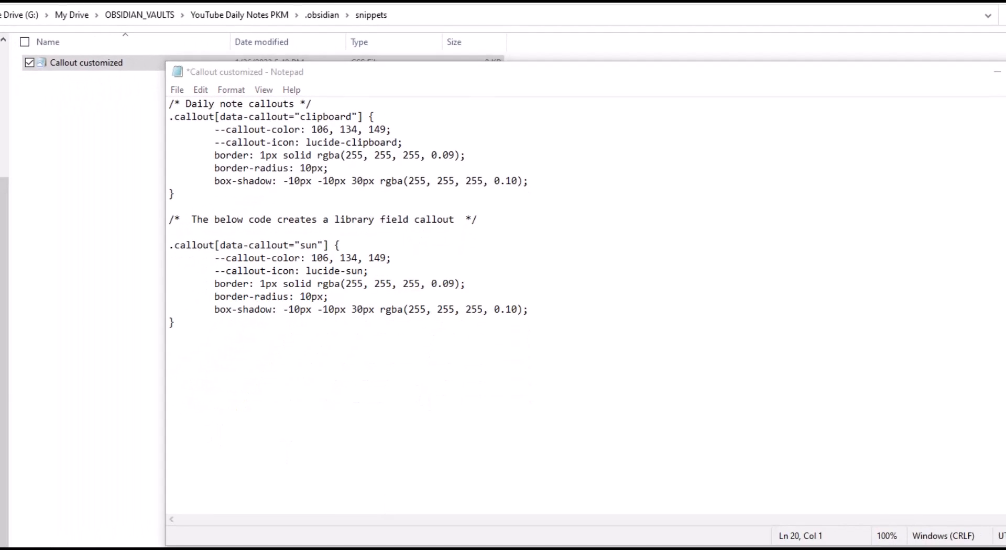
left_click(220, 370)
type(".callout[data-callout=\"moon\"] { \t--callout-color: 106, 134, 149; \t--callout-icon: lucide-moon; \tborder: 1px solid rgba(255, 255, 255, 0.09); \tborder-radius: 10px; \tbox-shadow: -10px -10px 30px rgba(255, 255, 255, 0.10); }")
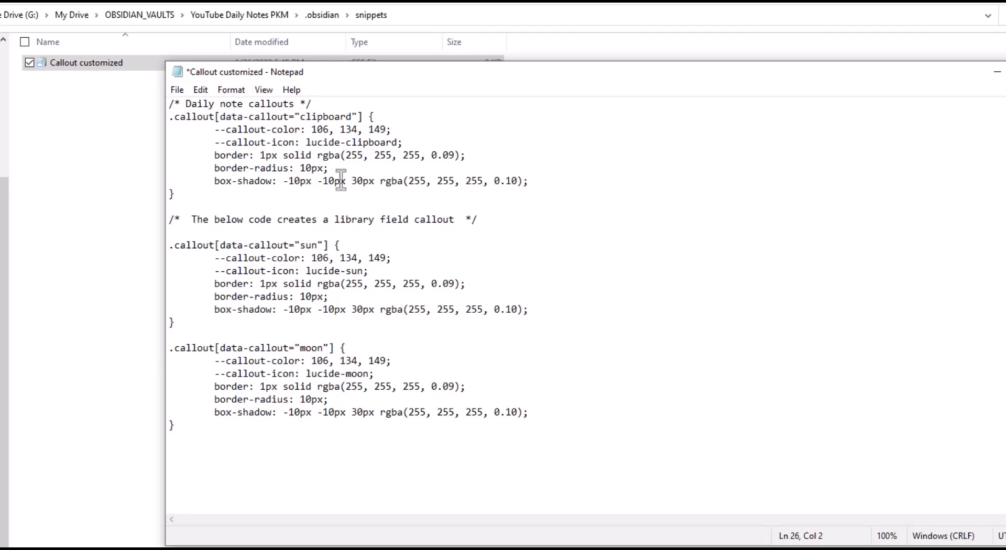
- Review the clipboard, sun and moon callout rules and compare their icon names
left_click_drag(210, 208, 167, 104)
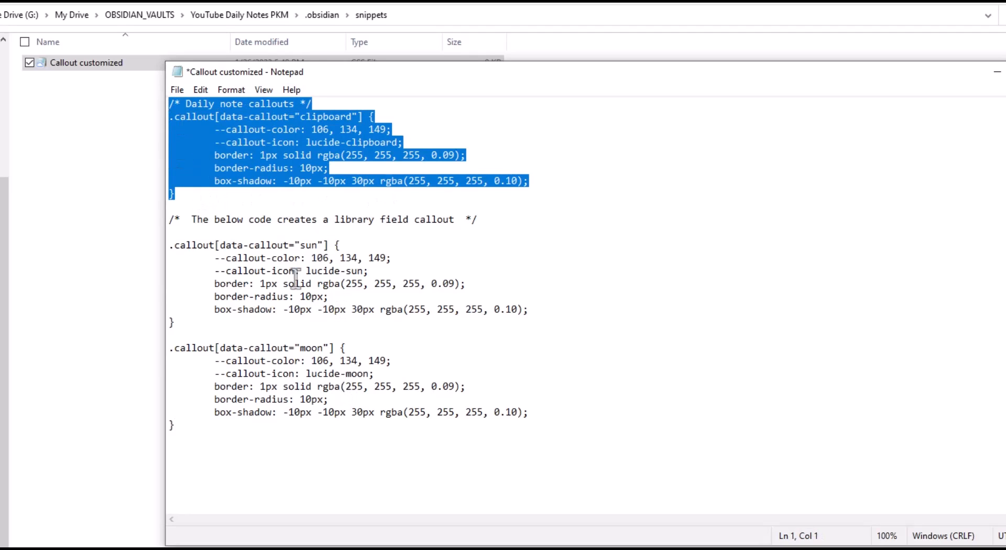
left_click(208, 325)
left_click_drag(208, 325, 140, 238)
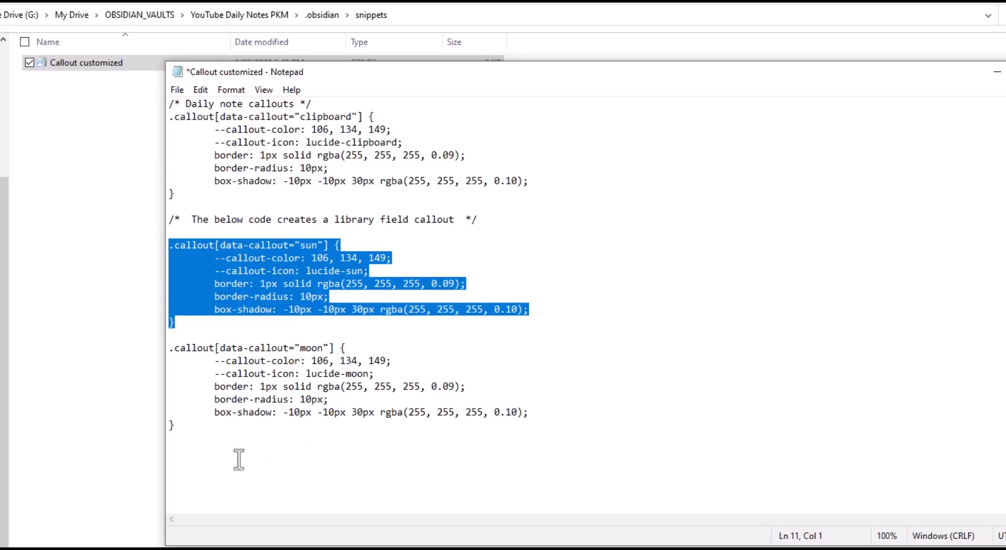
left_click_drag(212, 437, 163, 353)
left_click(365, 374)
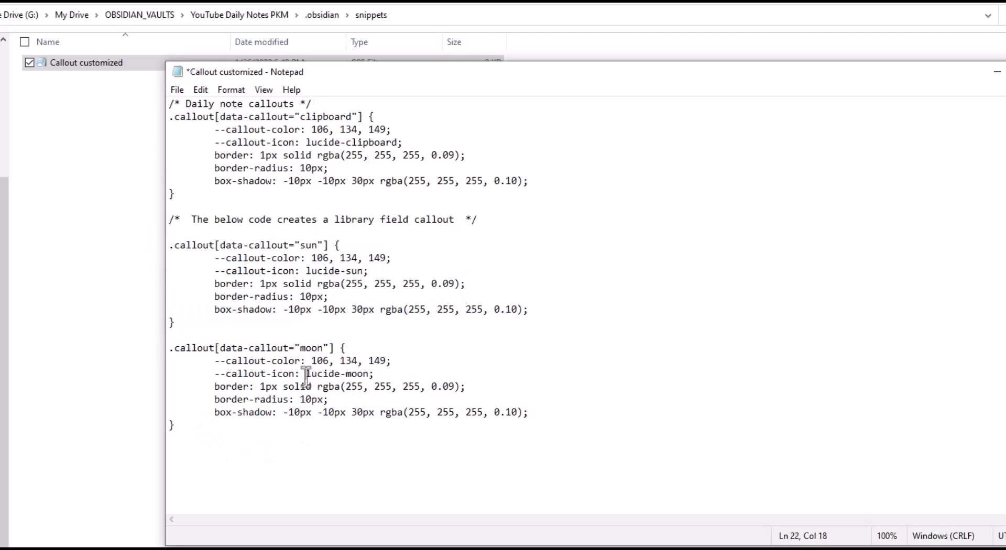
left_click_drag(307, 374, 371, 373)
left_click_drag(307, 271, 385, 271)
left_click_drag(308, 142, 399, 143)
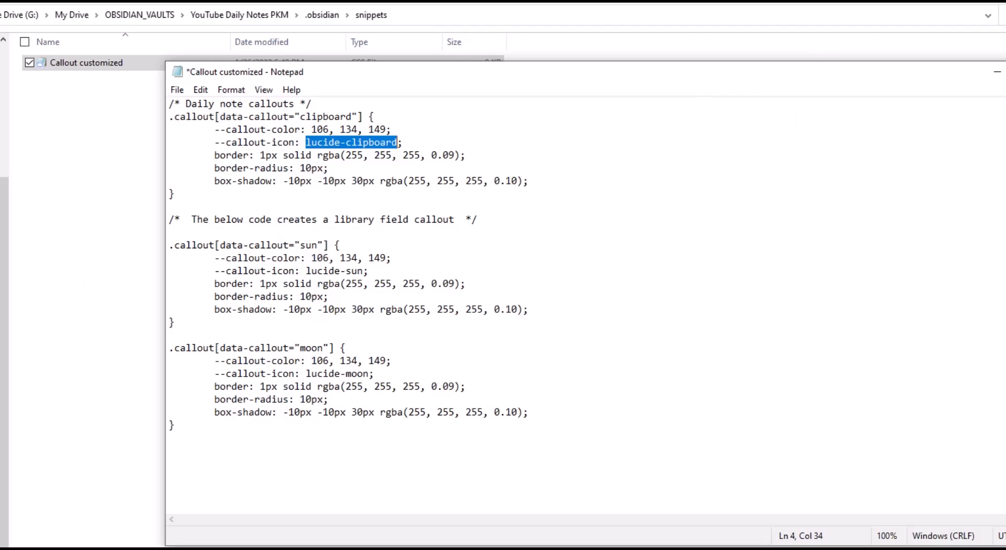
- Save the CSS file and minimize Notepad
left_click(177, 89)
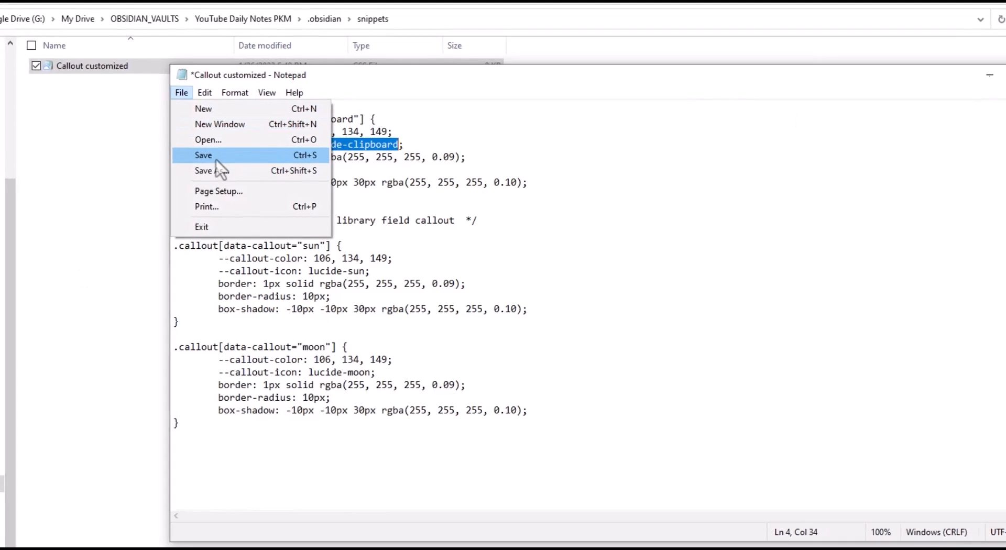
left_click(214, 157)
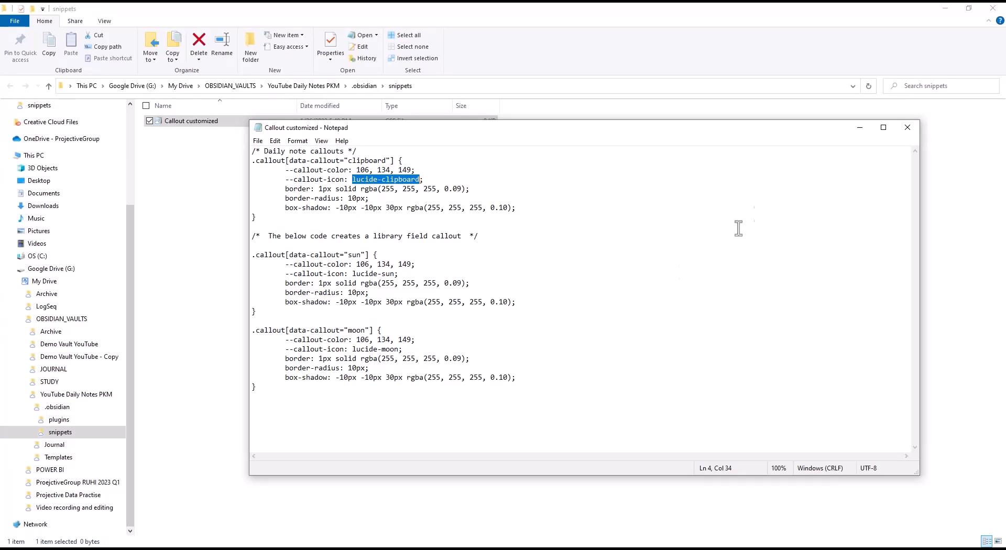
left_click(860, 127)
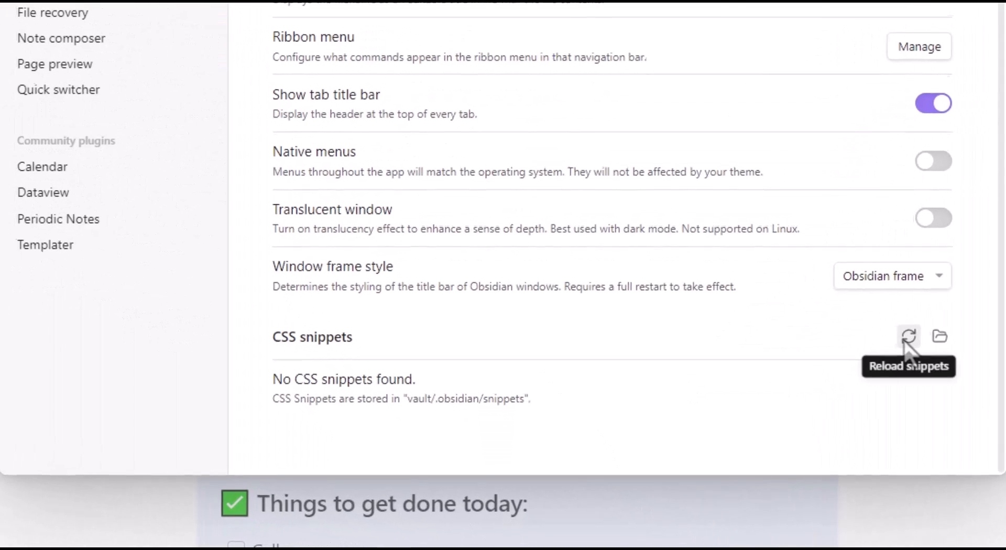
- In Obsidian's appearance settings, reload the CSS snippets, enable the "Callout customized" snippet and close the settings
left_click(734, 427)
scroll(445, 383, "up", 1)
scroll(351, 373, "down", 1)
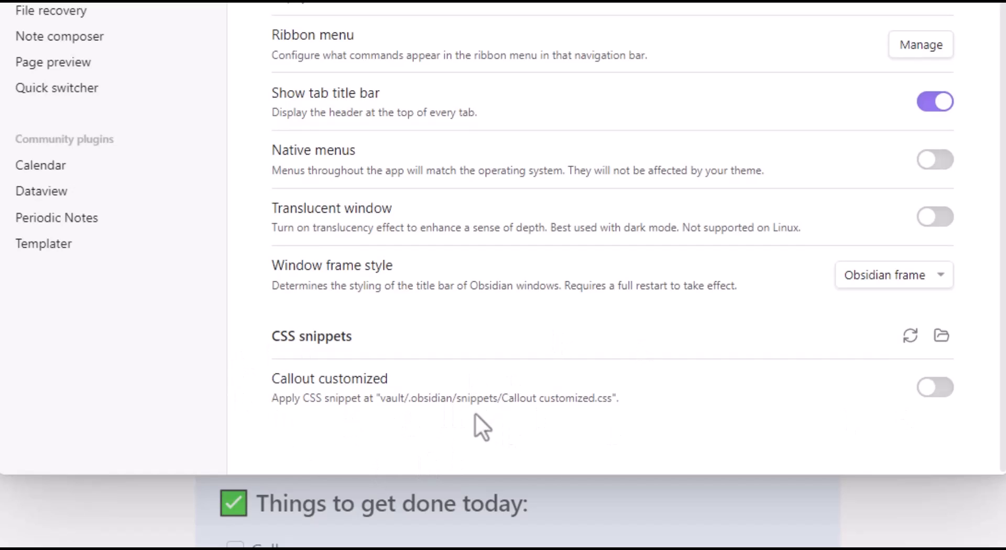
left_click(932, 390)
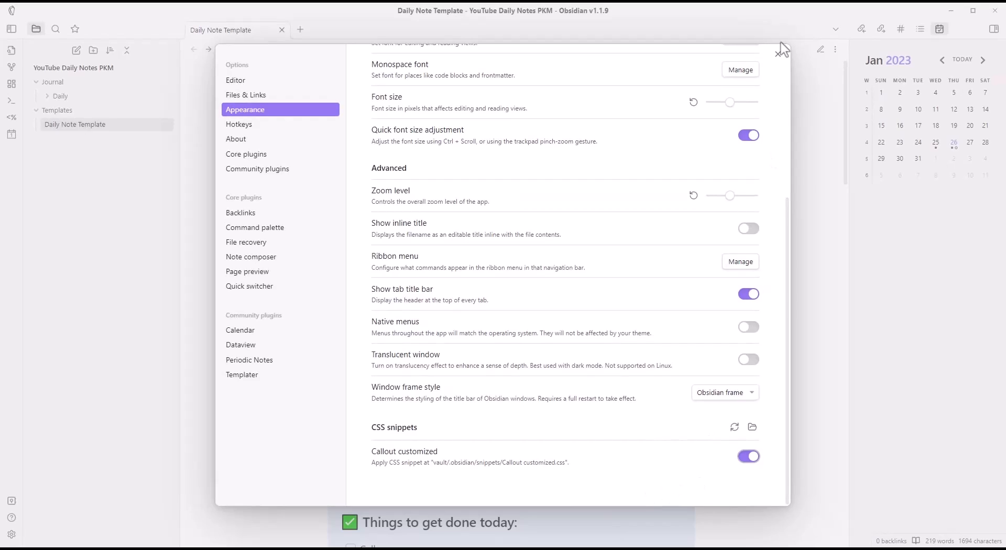
left_click(778, 55)
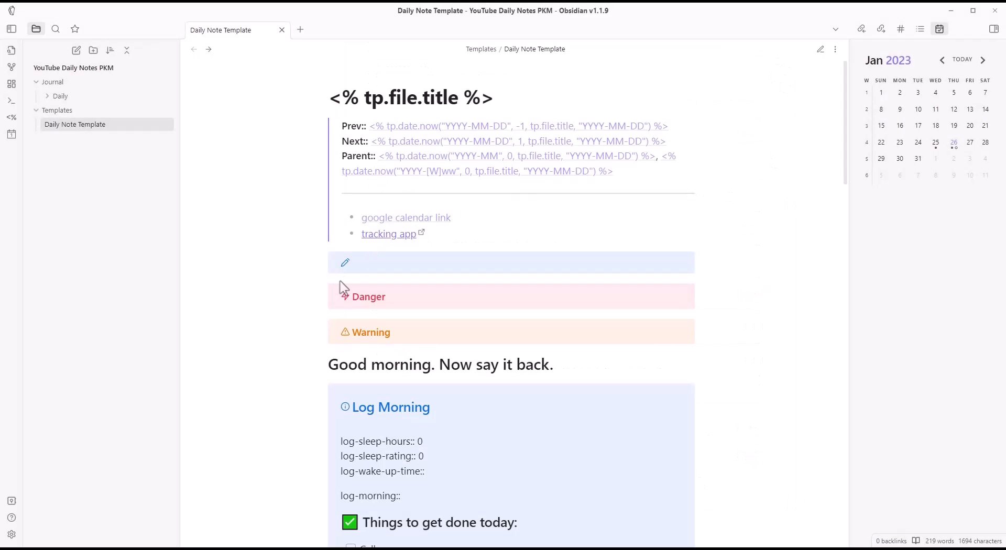
- Remove the danger and warning test callouts from the template, change the remaining one to "sun" and preview it
key("ctrl+e")
left_click_drag(420, 359, 321, 325)
key("BackSpace")
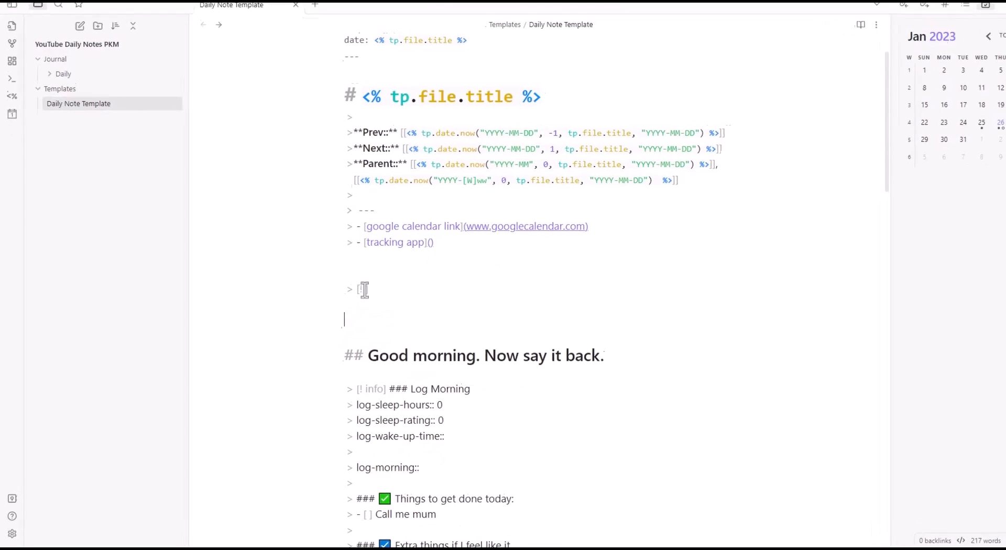
key("ctrl+e")
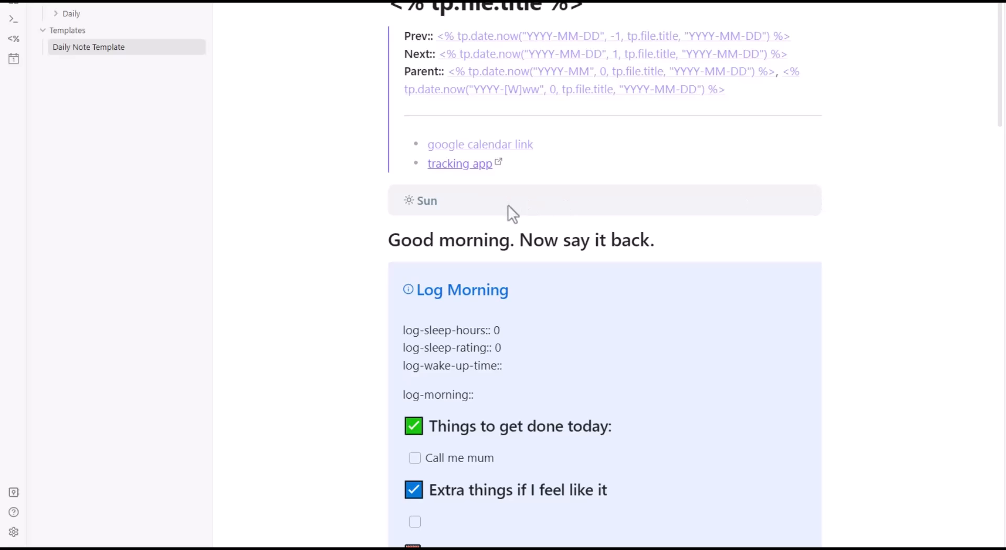
- Add a "clipboard" callout below the sun callout and preview the template
key("ctrl+e")
left_click(454, 271)
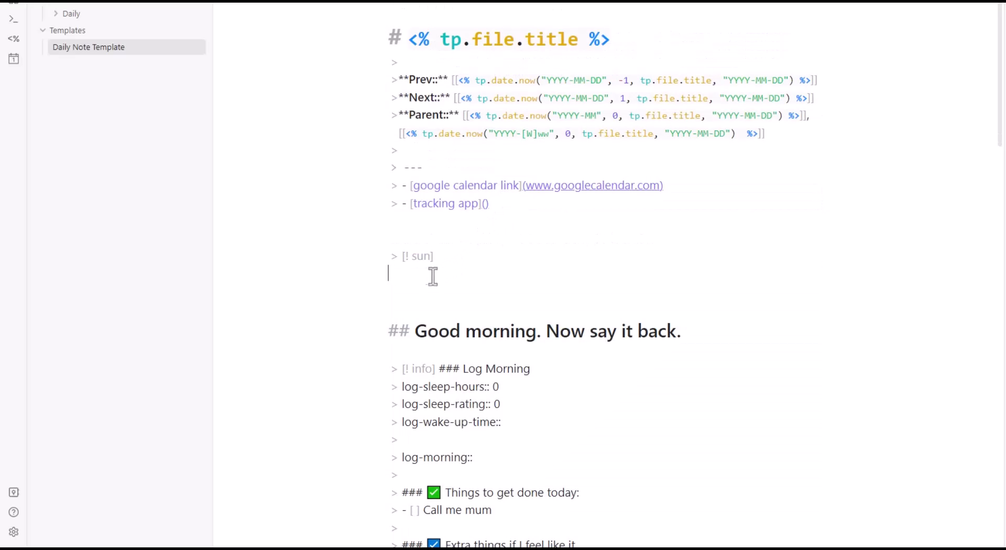
key("Return")
double_click(422, 292)
type("clipboard")
key("ctrl+e")
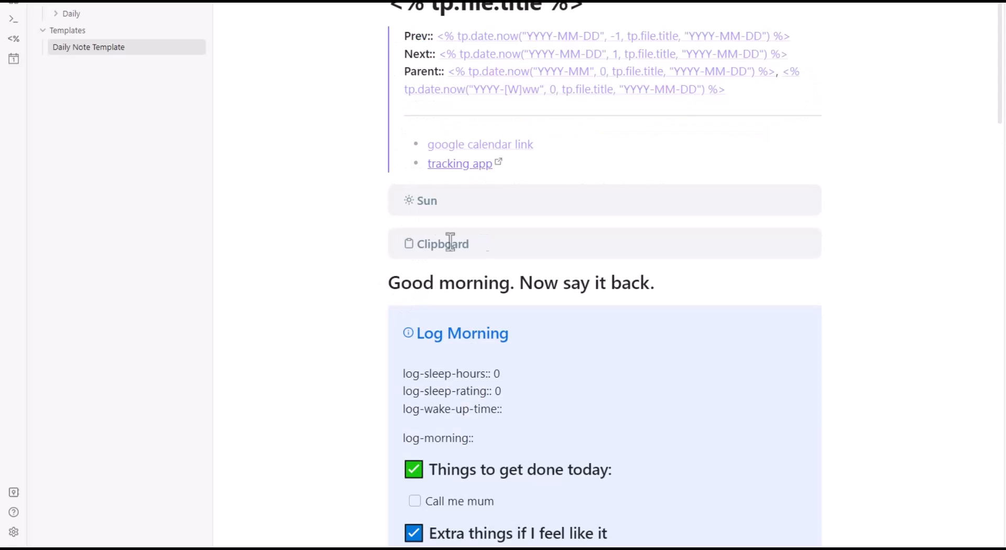
- Add a "moon" callout below the clipboard callout and preview the template
scroll(537, 260, "down", 5)
key("ctrl+e")
scroll(472, 266, "up", 5)
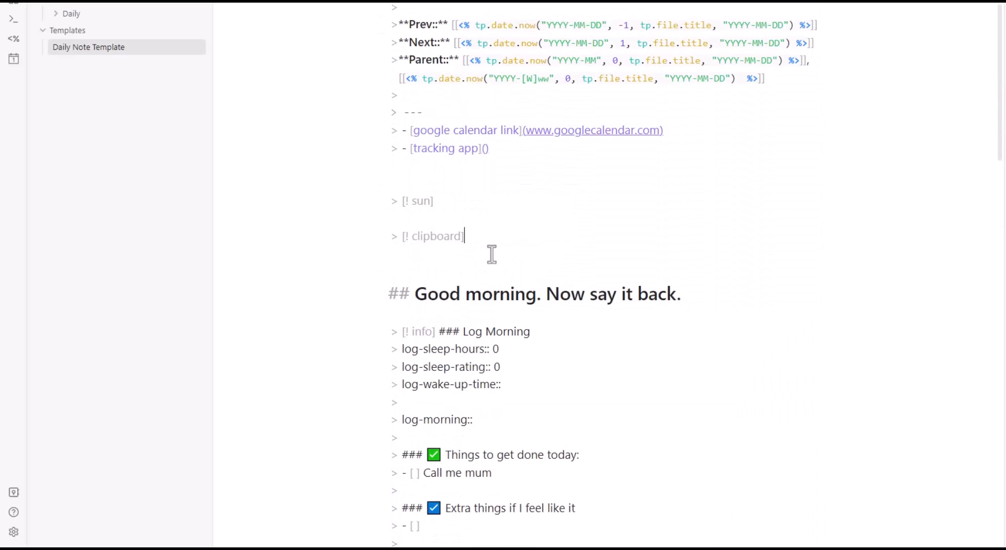
key("Return")
key("Return")
type("> [! sun]")
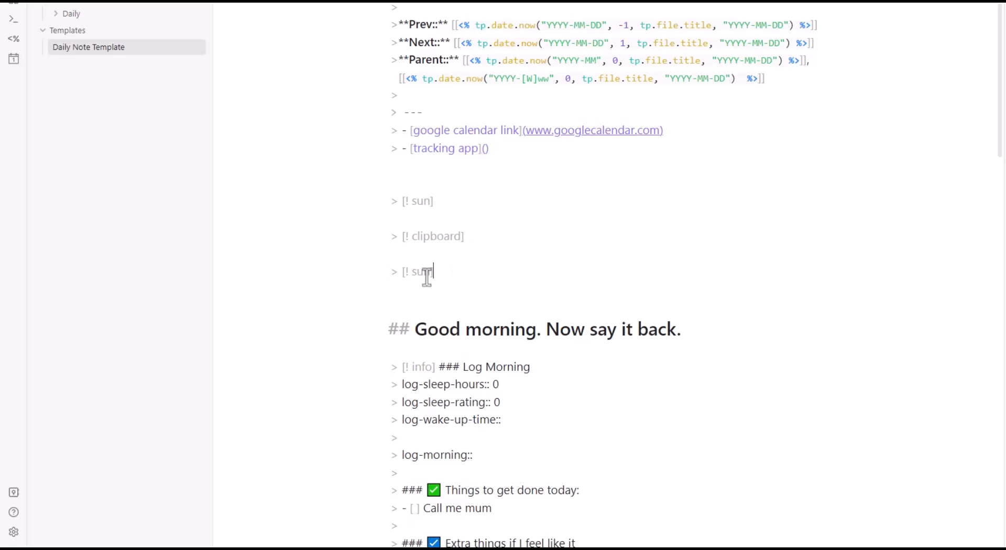
double_click(419, 275)
type("moon")
key("ctrl+e")
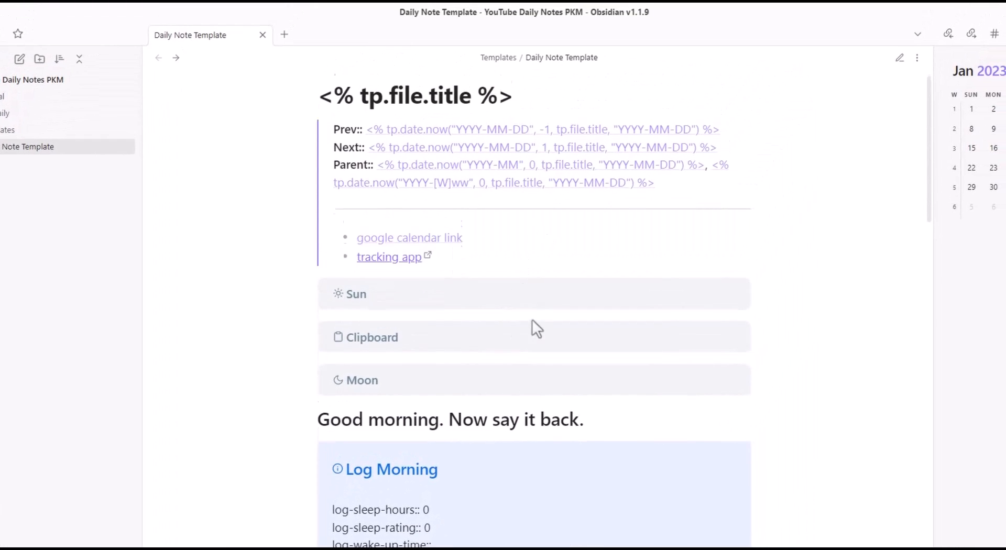
- Change the type of the Log Morning callout to "sun"
scroll(532, 320, "up", 1)
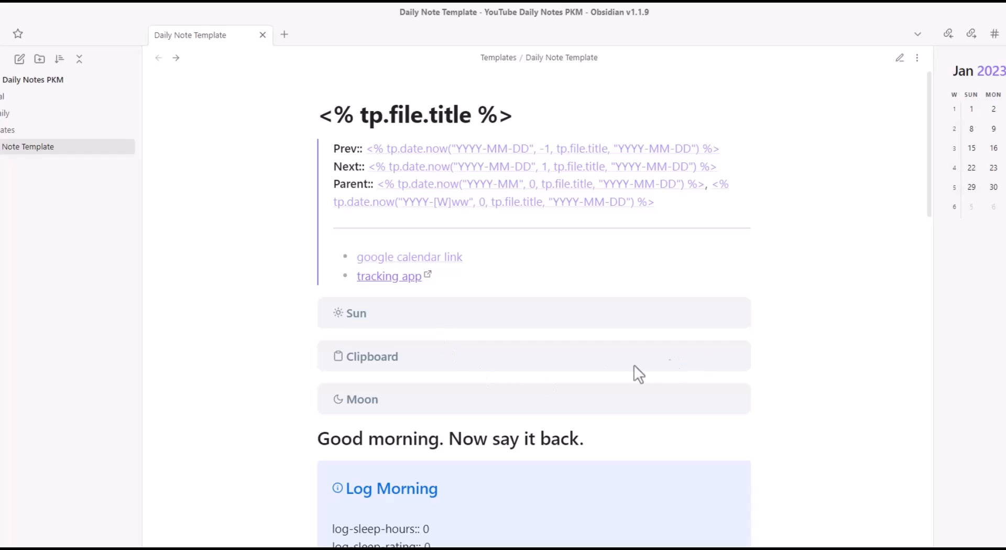
key("ctrl+e")
scroll(389, 416, "down", 2)
left_click_drag(362, 460, 343, 462)
type("sun] ###")
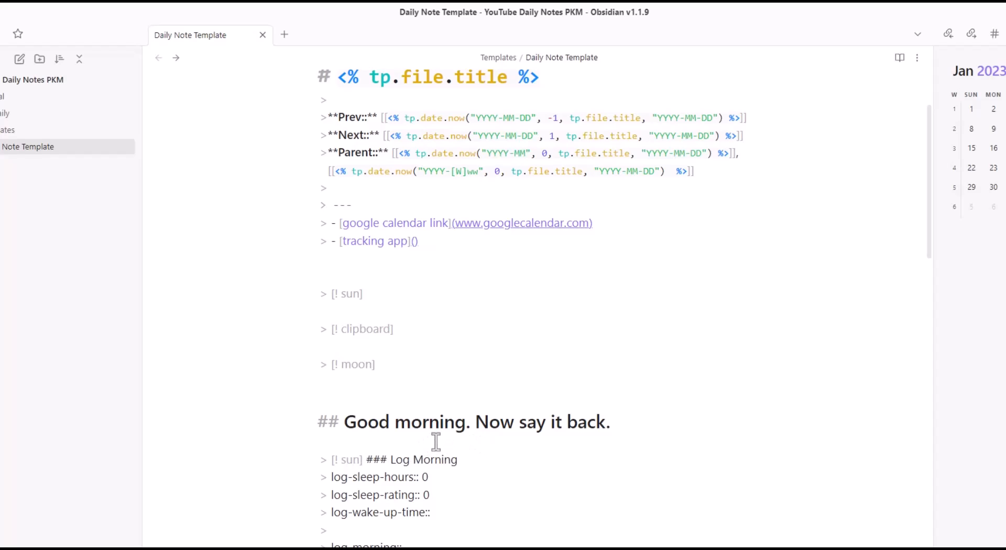
- Give the sun test callout above the clipboard callout the title "asdasd" and preview it
left_click_drag(366, 460, 458, 460)
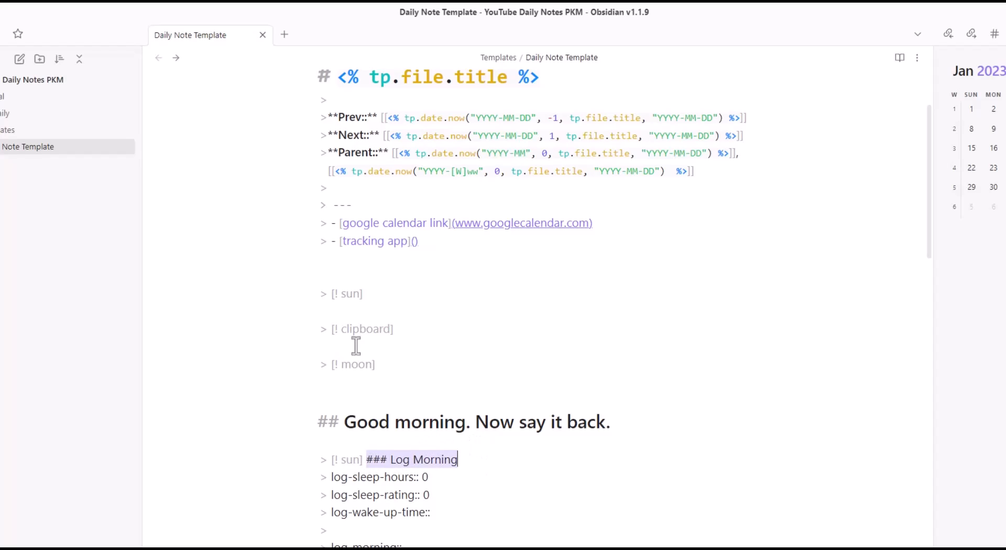
left_click(406, 297)
type("asdasd")
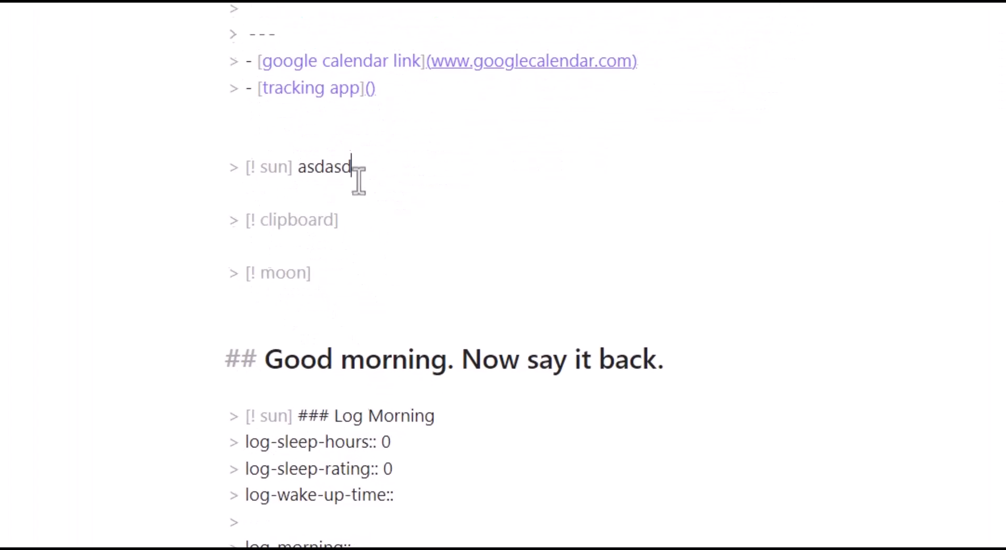
key("ctrl+e")
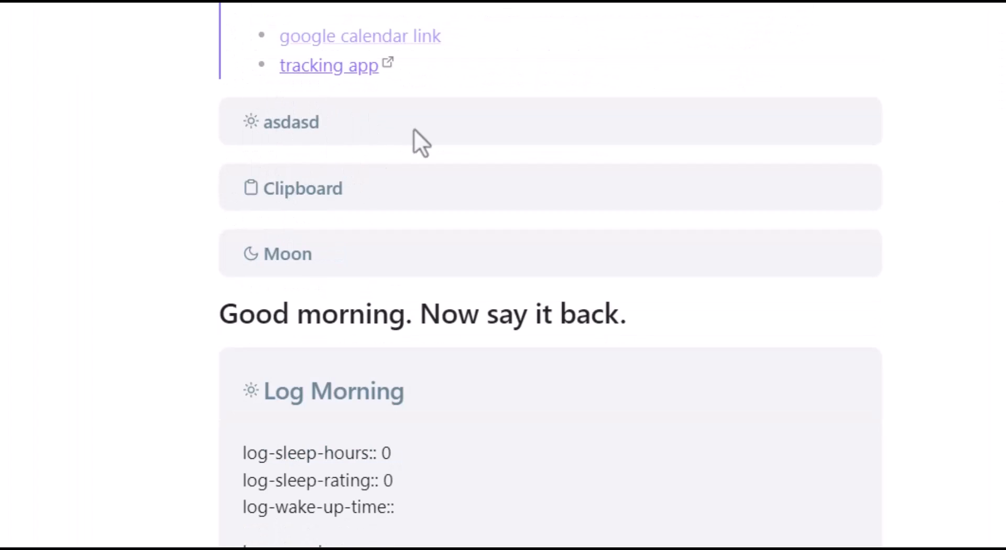
- Make the "asdasd" test callout foldable with a "+" marker and preview it
key("ctrl+e")
left_click(289, 163)
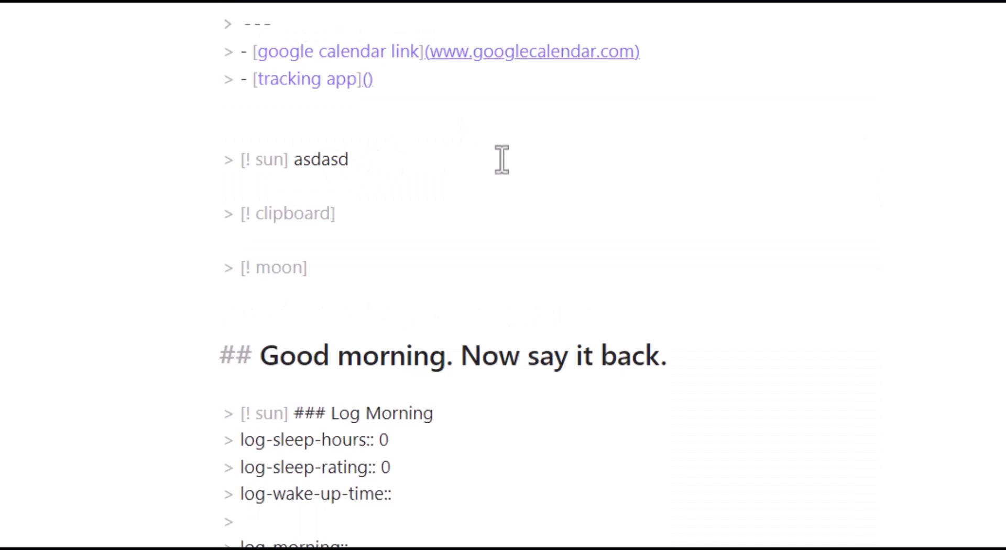
type("+")
key("ctrl+e")
- Add three content lines reading "a" inside the "asdasd" test callout and preview it
key("ctrl+e")
left_click(389, 160)
key("Return")
type("a")
key("Return")
type("a")
key("Return")
type("a")
key("ctrl+e")
- Change the test callout's fold marker to "-" so it starts collapsed, and try expanding and collapsing it in the preview
key("ctrl+e")
left_click(314, 157)
key("BackSpace")
type("-")
key("ctrl+e")
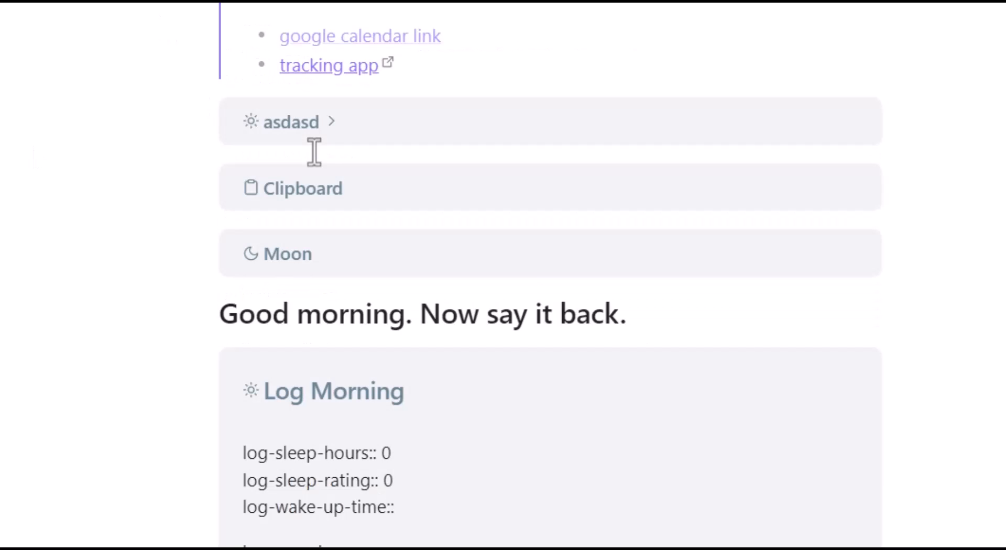
left_click(335, 125)
left_click(335, 123)
left_click(335, 123)
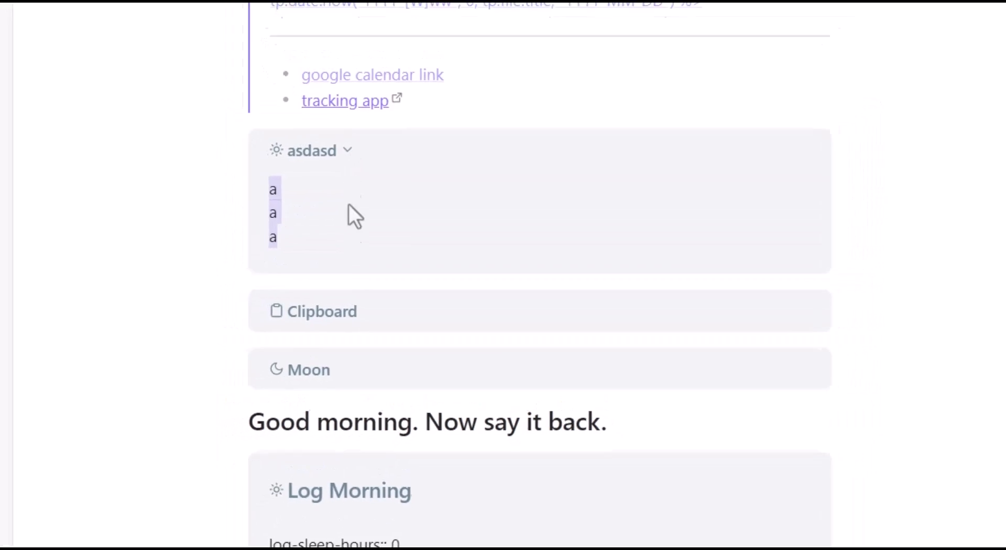
- Delete the "asdasd" sun and clipboard test callouts above the moon callout in the template source
key("ctrl+e")
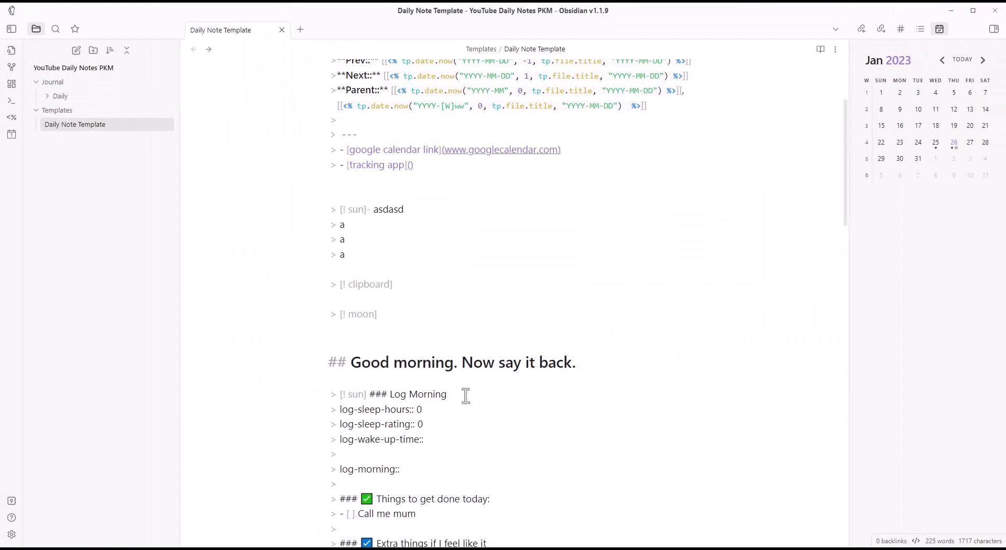
key("ctrl+e")
scroll(430, 313, "down", 5)
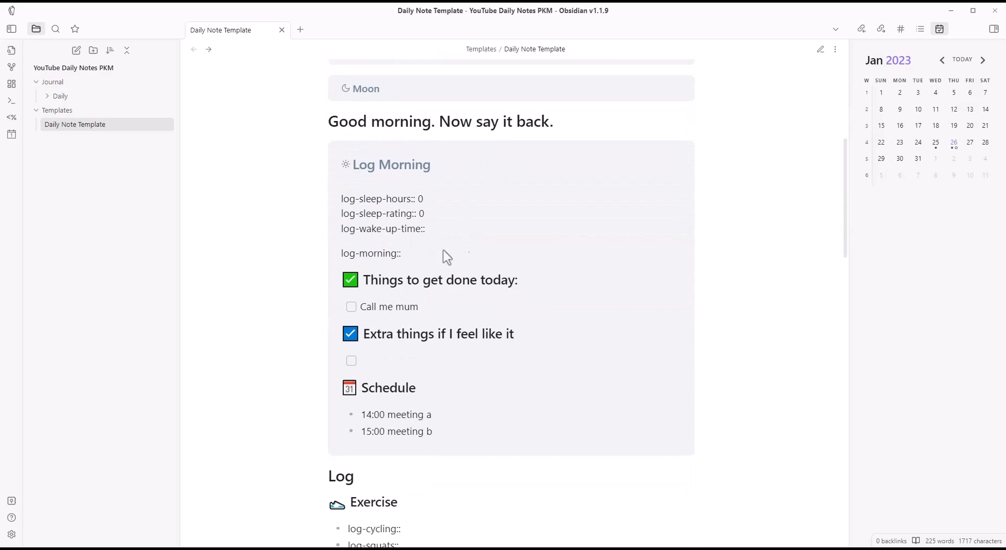
scroll(415, 234, "down", 1)
scroll(514, 281, "up", 7)
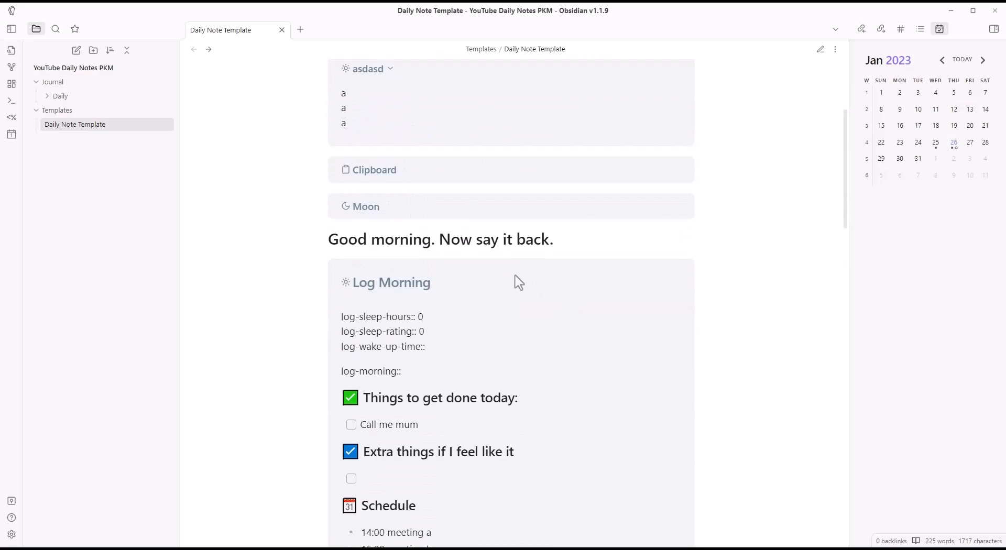
key("ctrl+e")
left_click_drag(397, 381, 292, 262)
key("BackSpace")
- Look over the moon callout, the Good morning section and the Log section in the template source and preview
left_click_drag(380, 281, 318, 280)
scroll(434, 328, "down", 10)
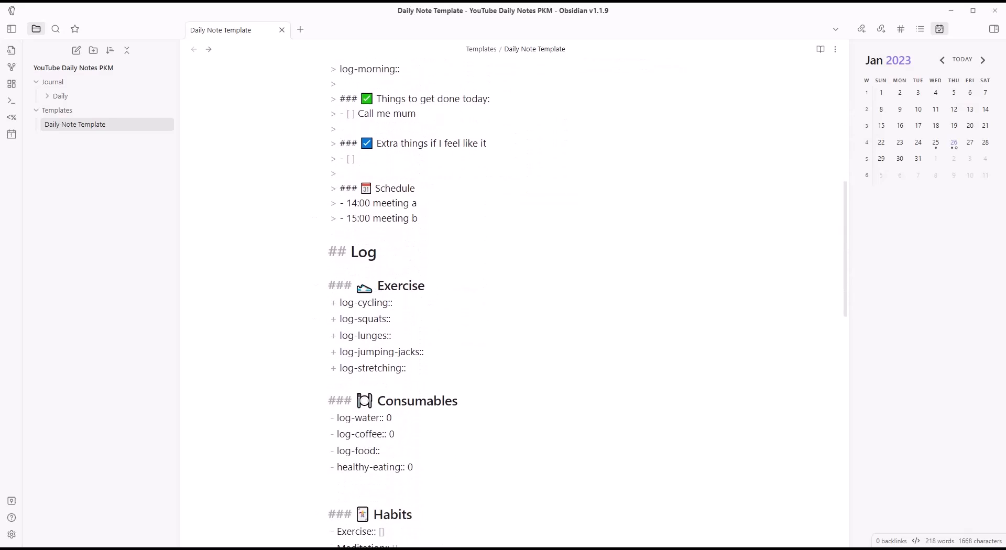
scroll(399, 243, "up", 7)
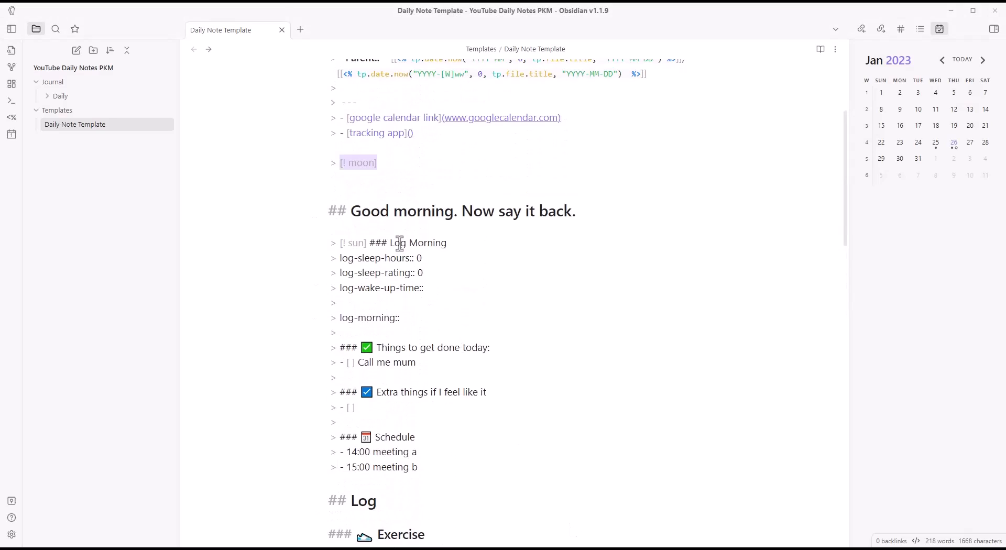
left_click(388, 243)
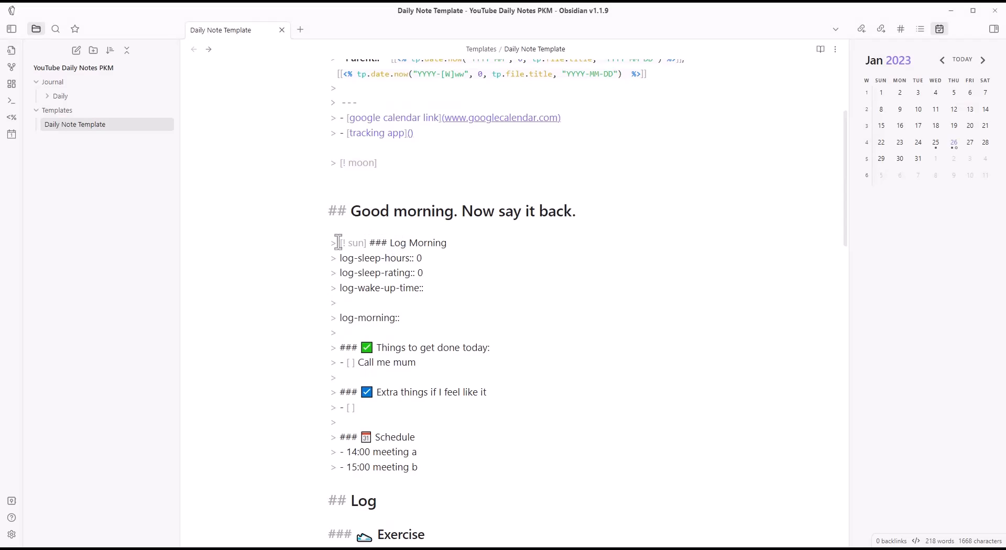
key("ctrl+e")
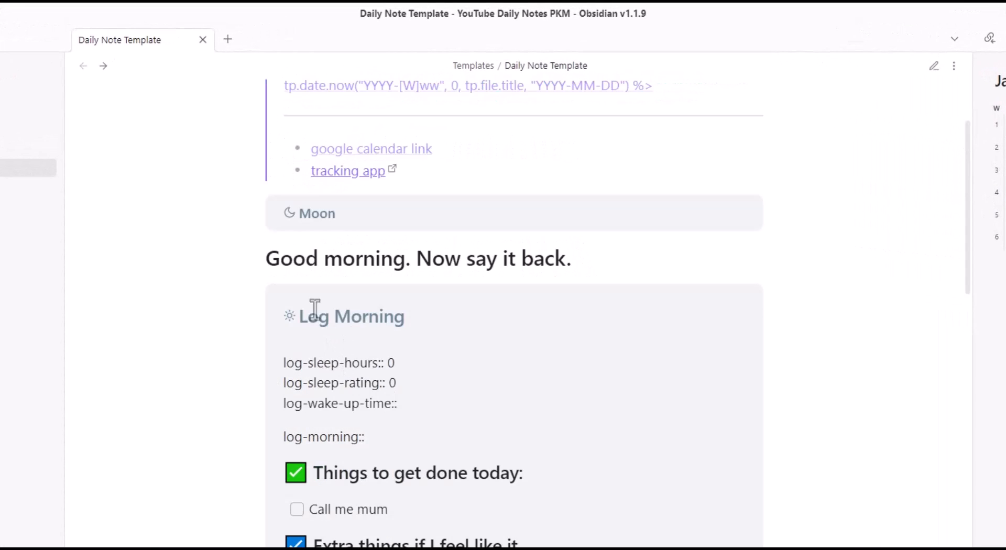
scroll(364, 287, "down", 1)
scroll(260, 378, "up", 5)
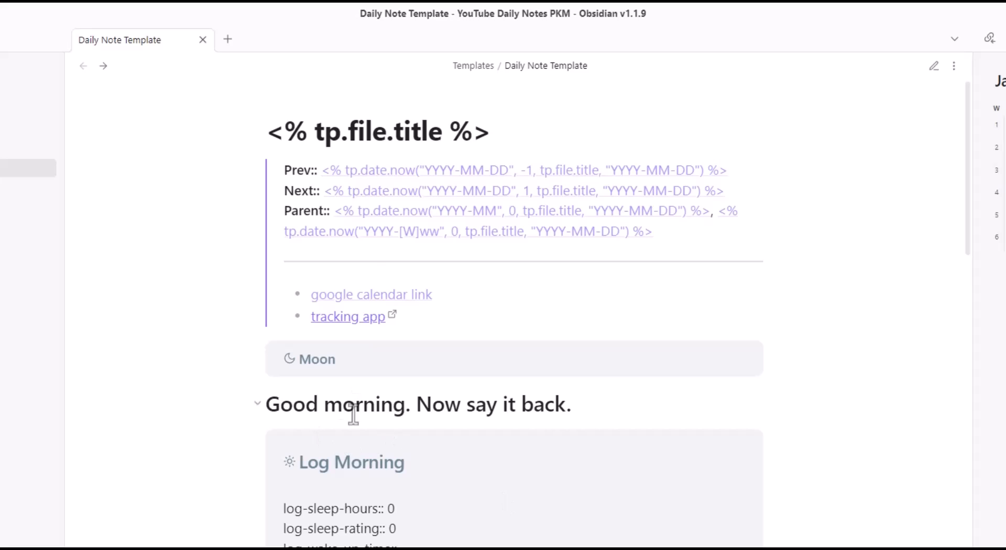
- Copy the sun callout marker from Log Morning to the front of the "Good morning. Now say it back." heading
key("ctrl+e")
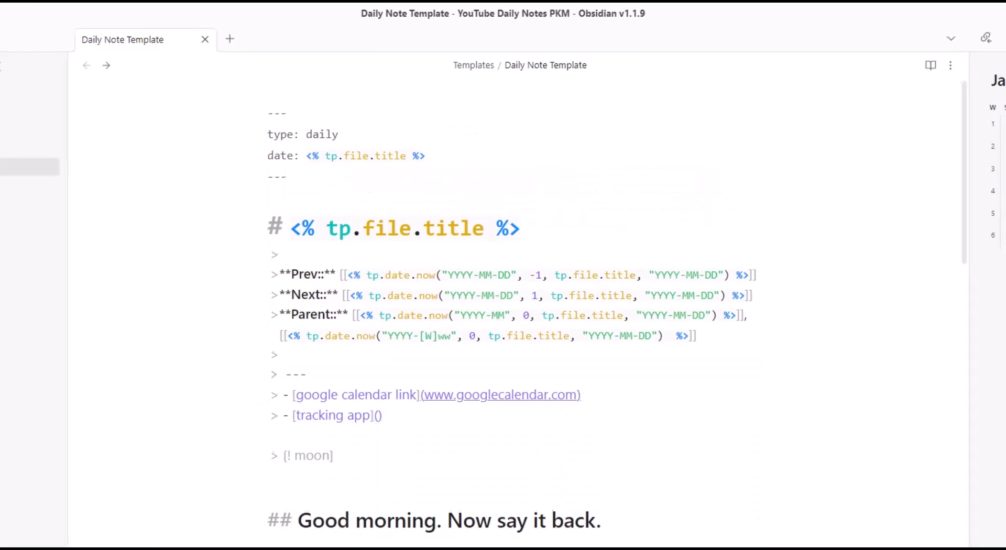
left_click_drag(344, 491, 286, 493)
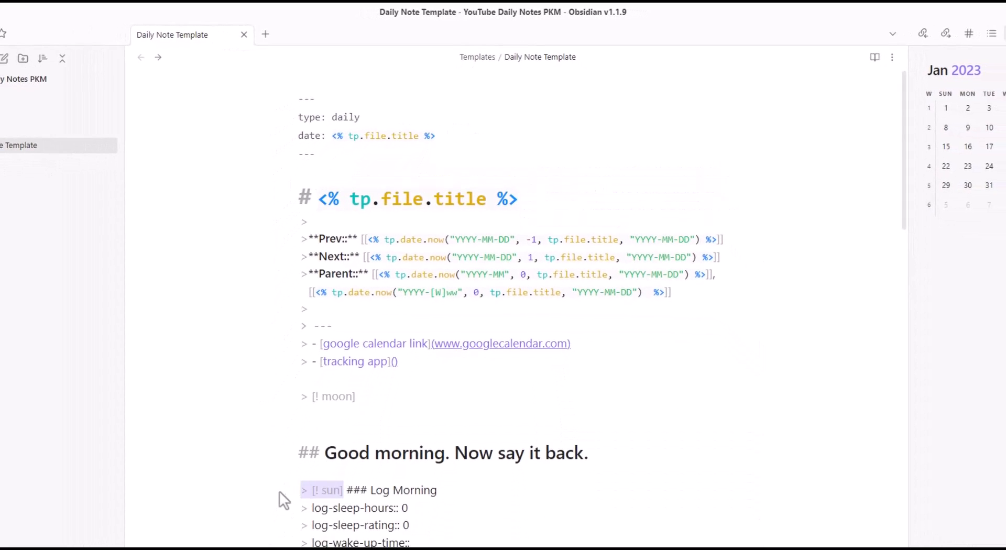
key("ctrl+c")
left_click(300, 452)
key("ctrl+v")
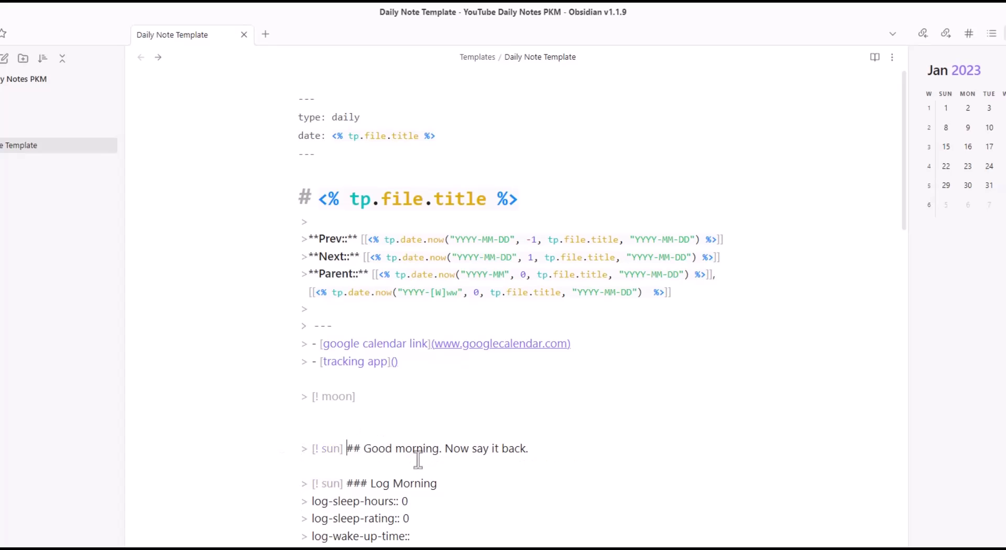
- Turn the Log Morning line into a quoted level-three heading directly inside the Good morning sun callout
left_click_drag(346, 485, 283, 472)
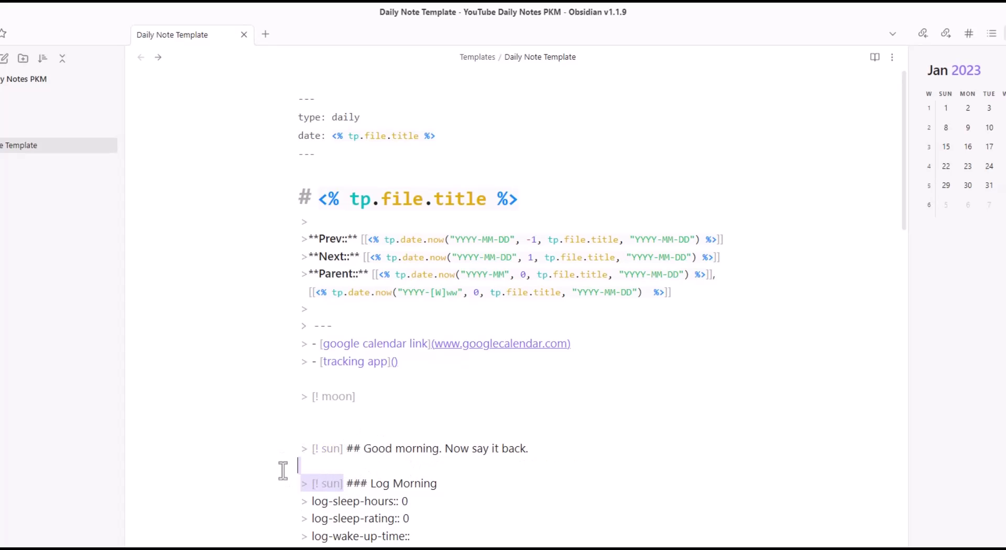
key("BackSpace")
type("> ### Log Morning")
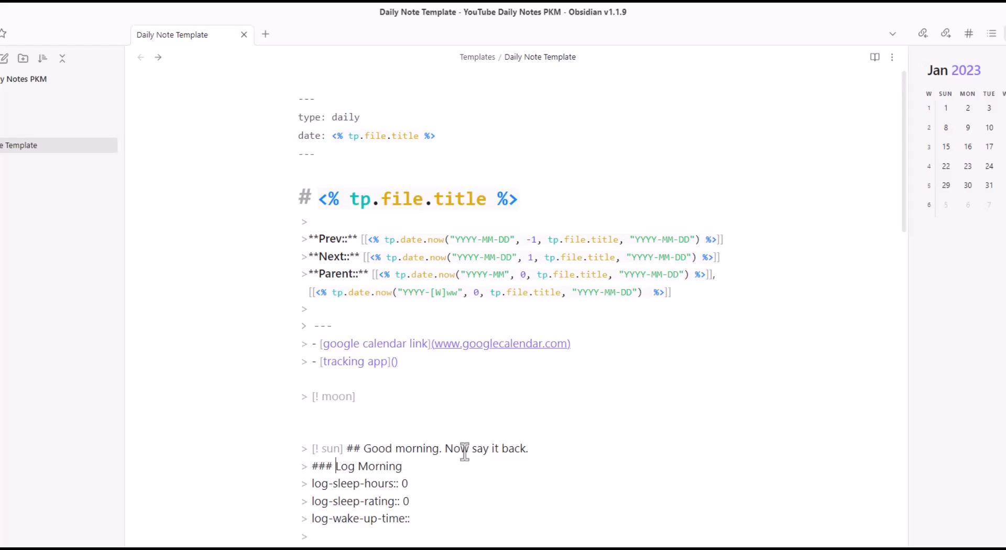
- Insert a clipboard emoji before the Log Morning heading text and preview the combined callout
key("super+period")
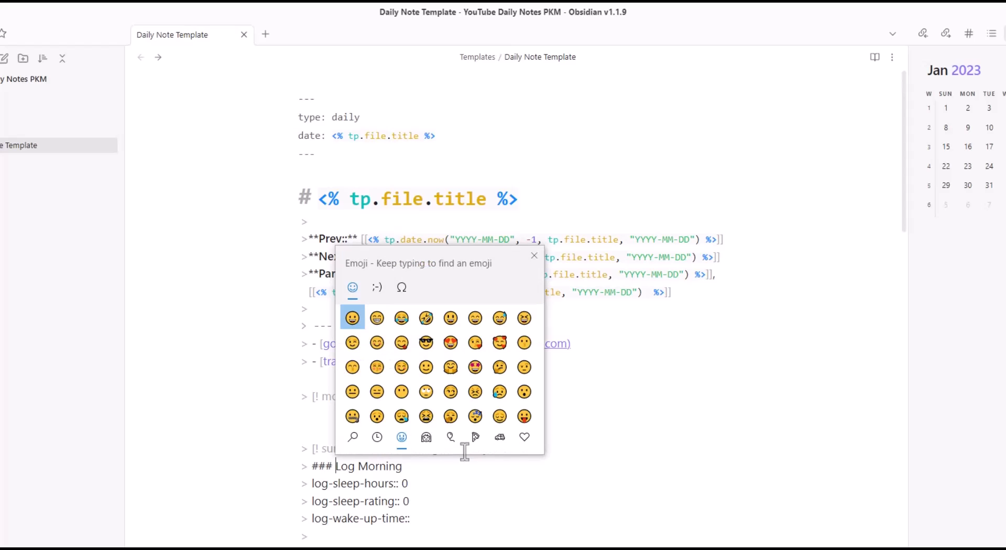
type("clip")
key("Return")
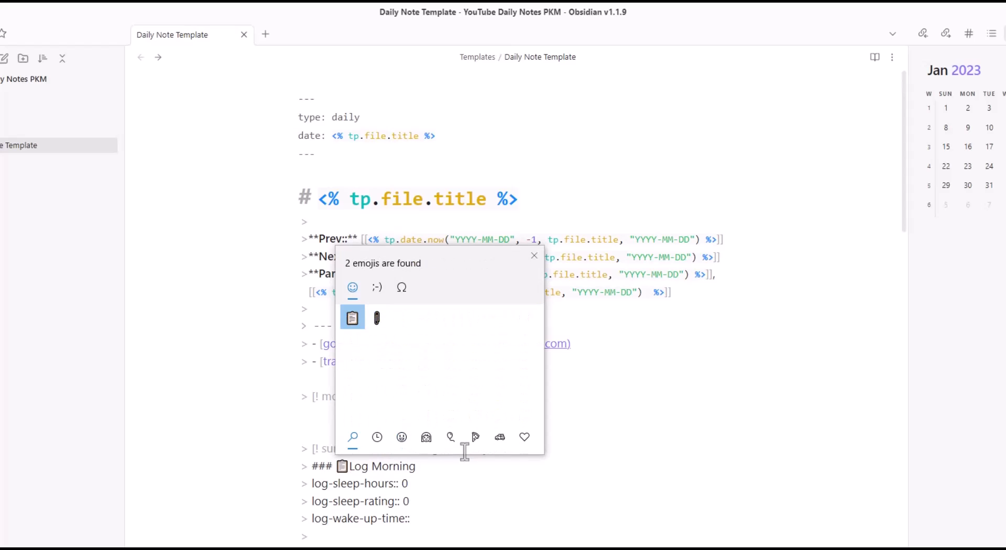
key("Escape")
key("ctrl+e")
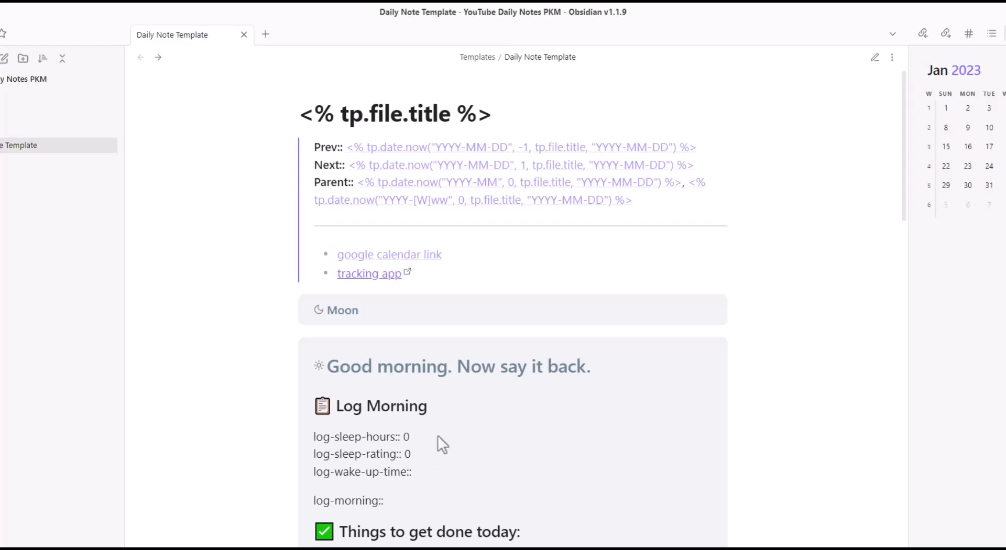
scroll(388, 379, "down", 3)
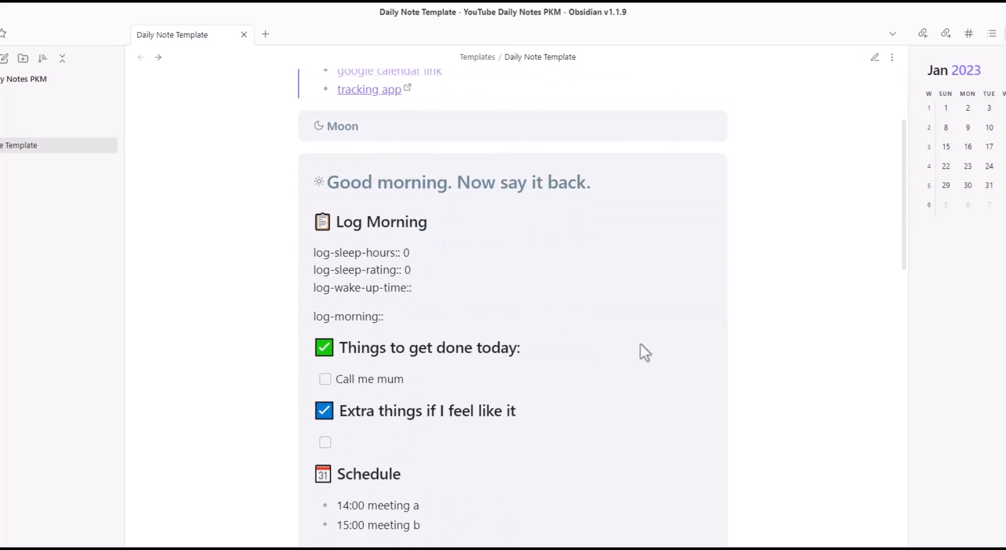
scroll(415, 201, "up", 2)
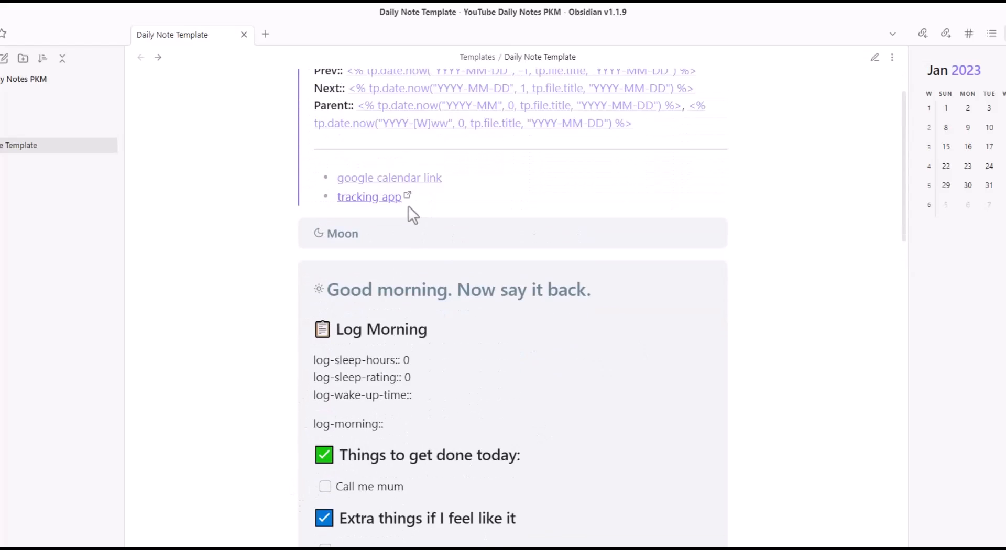
- Delete the moon test callout above the Good morning callout and preview the template
key("ctrl+e")
left_click_drag(332, 283, 299, 244)
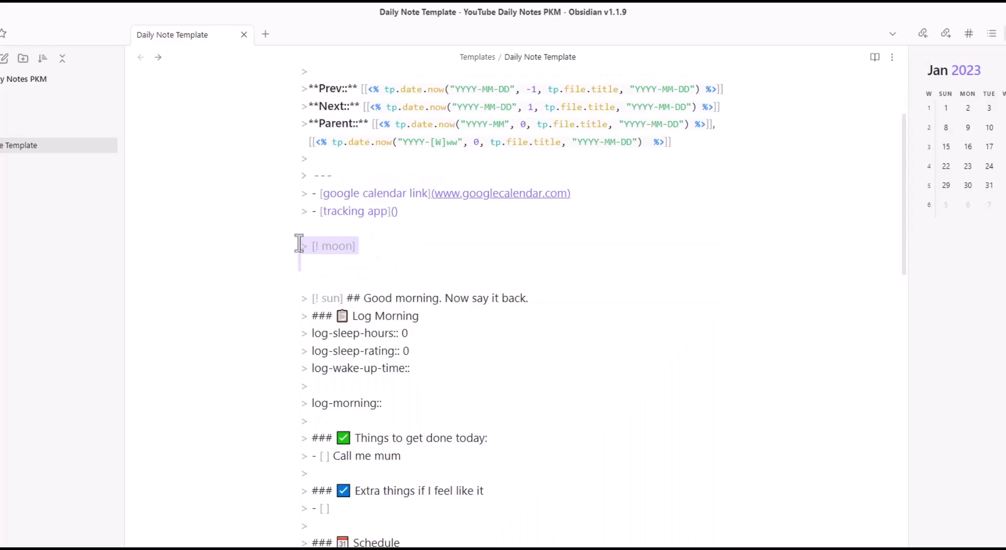
key("BackSpace")
key("ctrl+e")
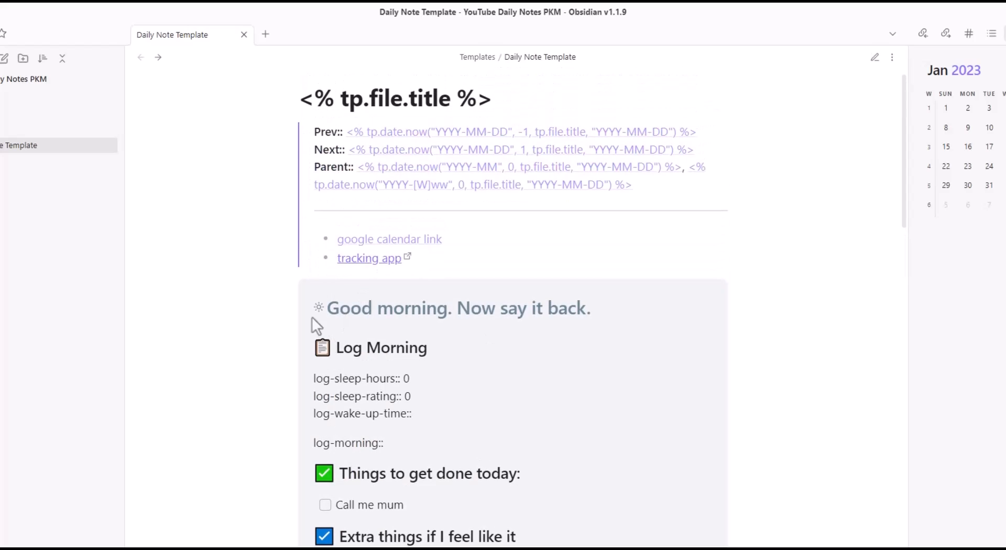
- Make the Good morning sun callout collapsed by default with a "-" marker and test its folding in the preview
key("ctrl+e")
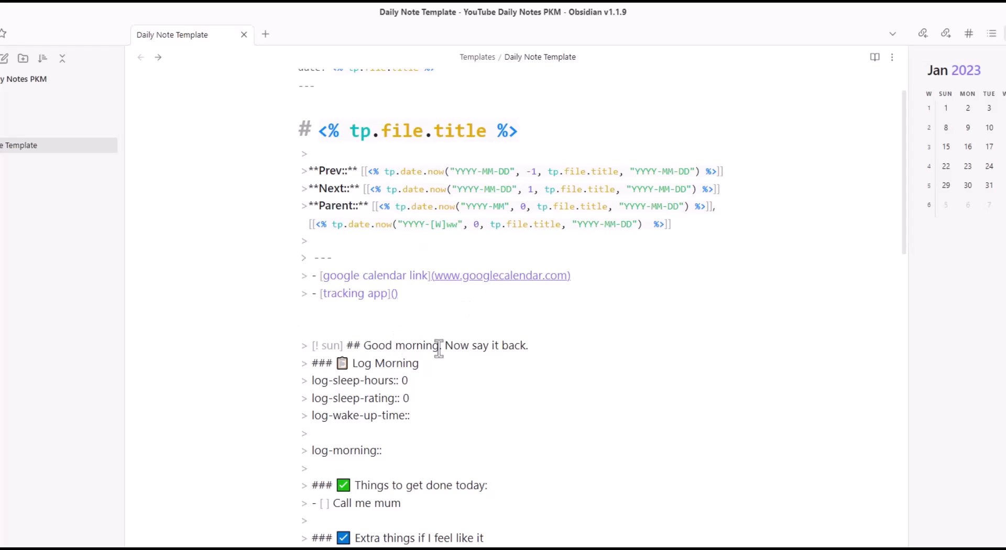
left_click(344, 346)
type("-")
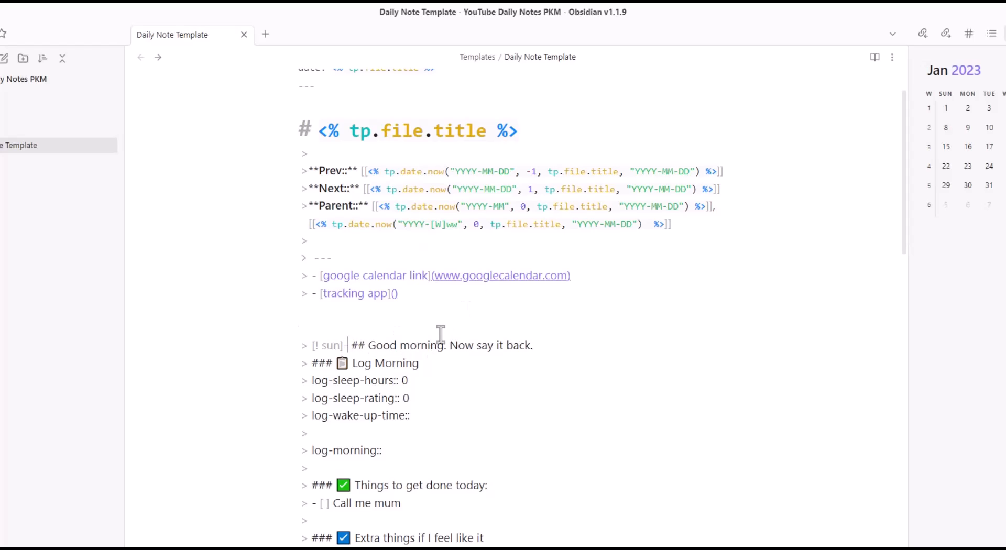
key("ctrl+e")
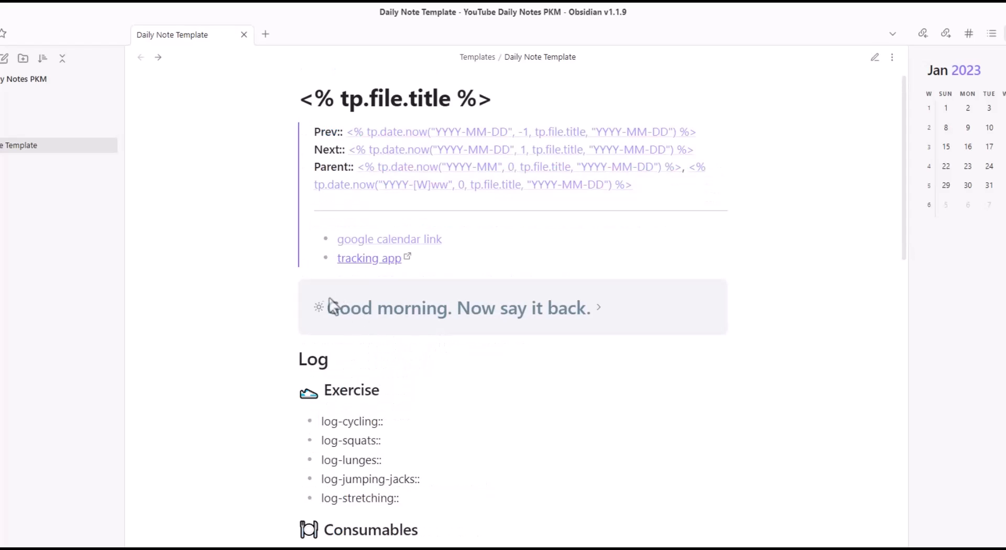
left_click(602, 308)
left_click(602, 308)
- Turn the Log heading into a clipboard callout by adding "> [! clipboard]" before it
key("ctrl+e")
scroll(358, 401, "down", 4)
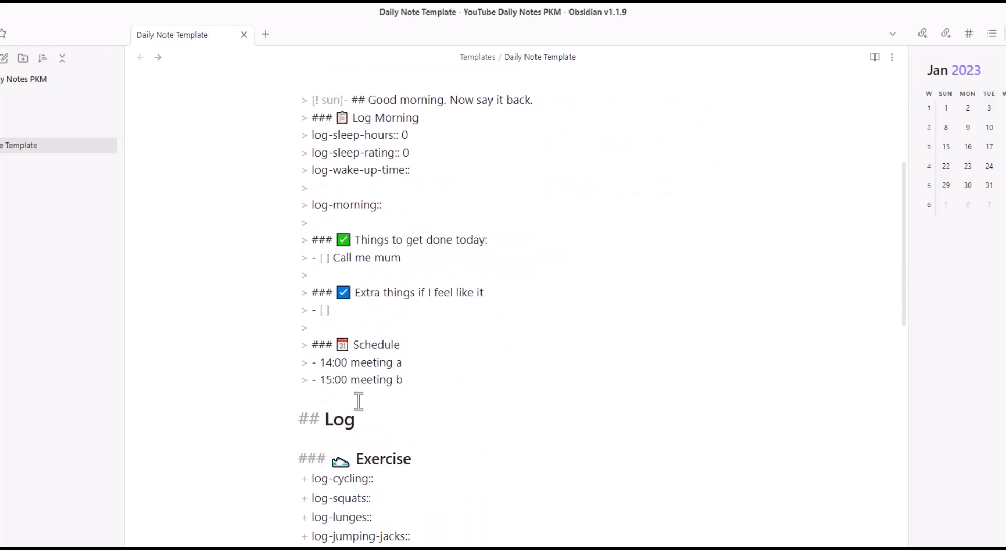
left_click(300, 419)
type("> [!")
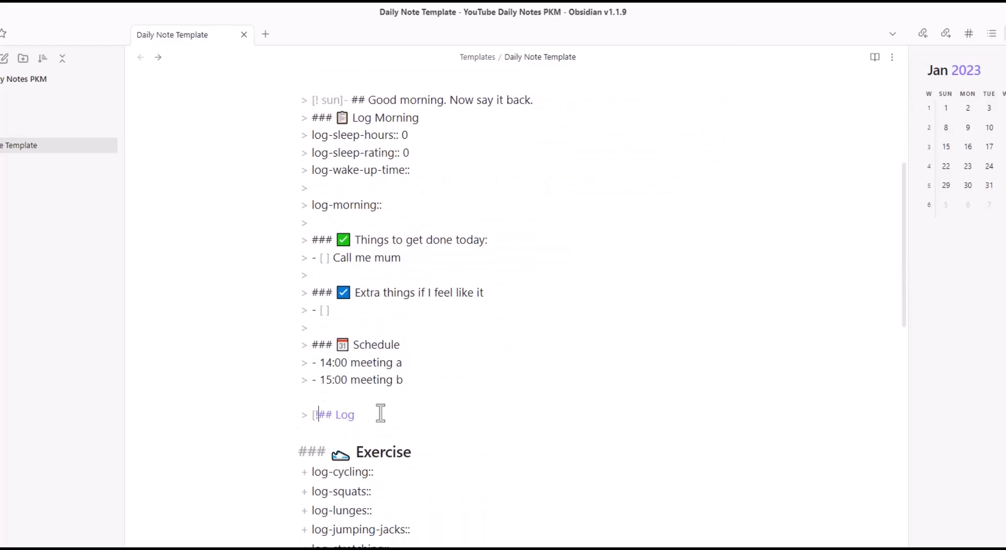
type(" clipboard]")
- Continue the Log callout by adding ">" before the blank line, the Exercise heading and its five log items
left_click(360, 433)
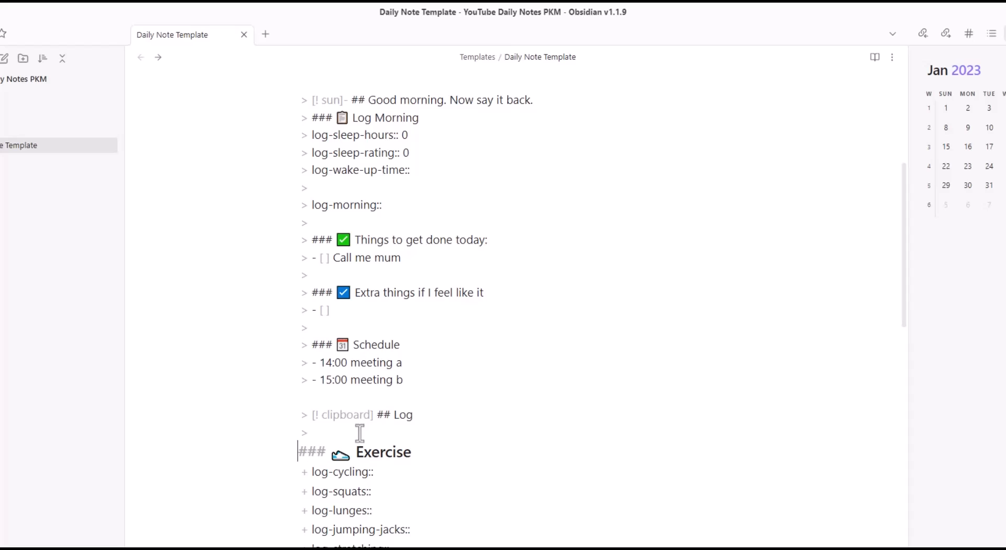
type(">")
key("Left")
type(">")
key("Down")
key("Left")
type(">")
key("Down")
key("Left")
type(">")
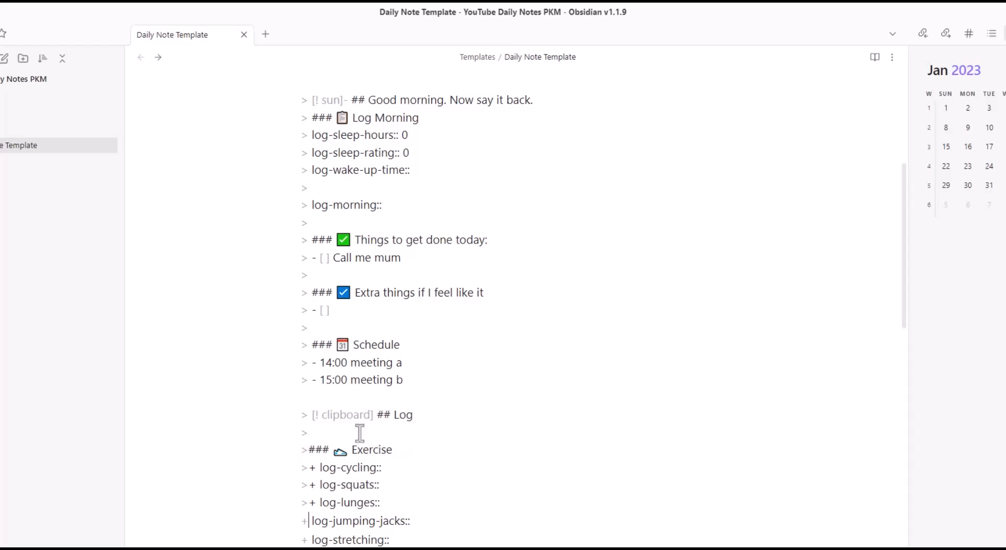
type(">")
type(">")
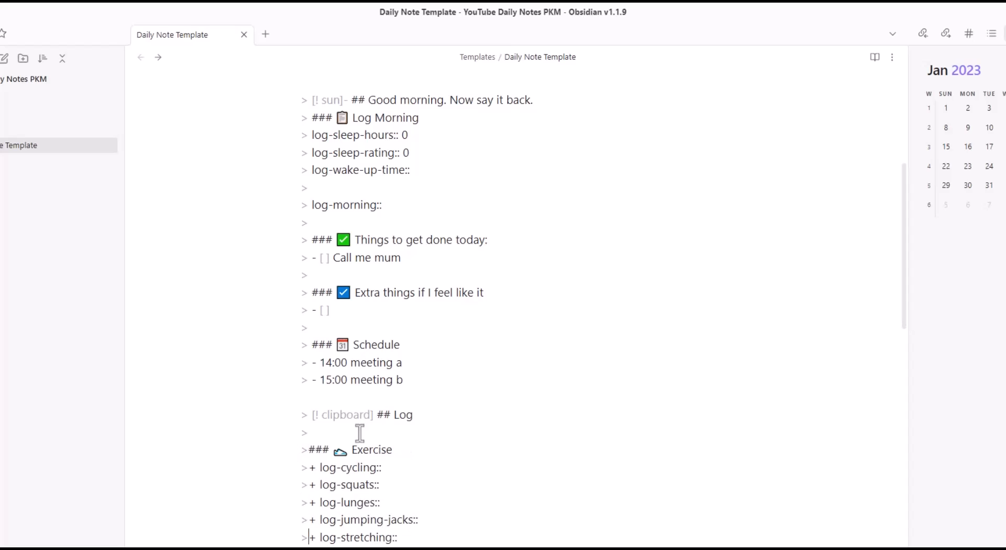
- Add ">" before the blank line below log-stretching, the Consumables heading and the log-water item
scroll(377, 438, "down", 3)
left_click(313, 340)
type(">")
key("Down")
key("Left")
type(">")
key("Down")
key("Left")
type(">")
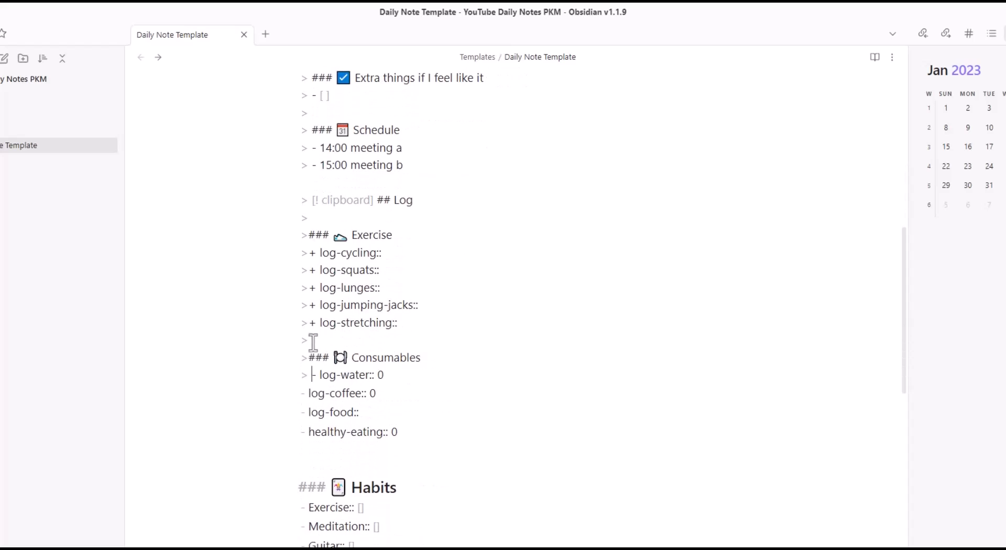
- Insert a space after the ">" marker on the Consumables heading, the Exercise heading and the Exercise log items
left_click(310, 361)
left_click(312, 323)
left_click(310, 305)
left_click(311, 287)
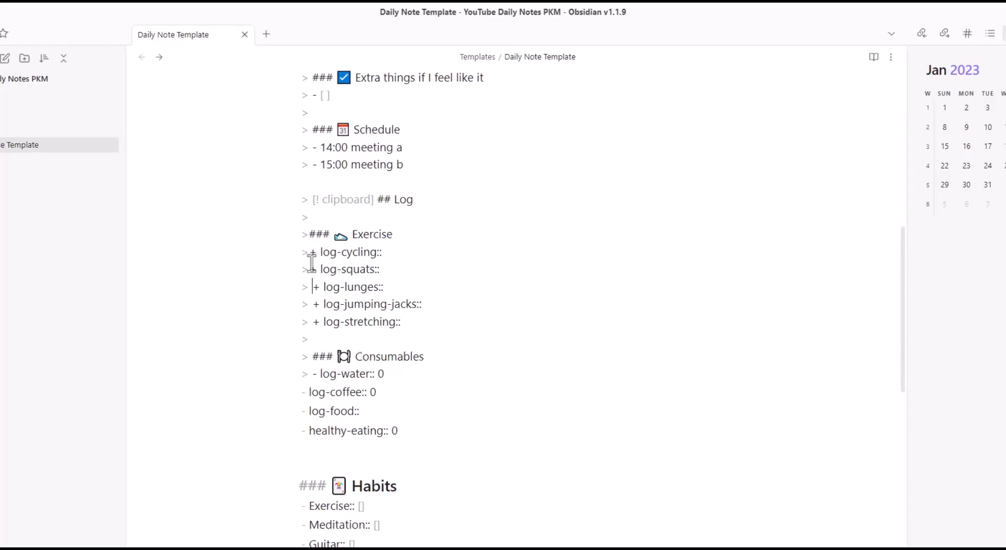
left_click(311, 269)
key("Up")
key("Left")
key("Up")
key("Left")
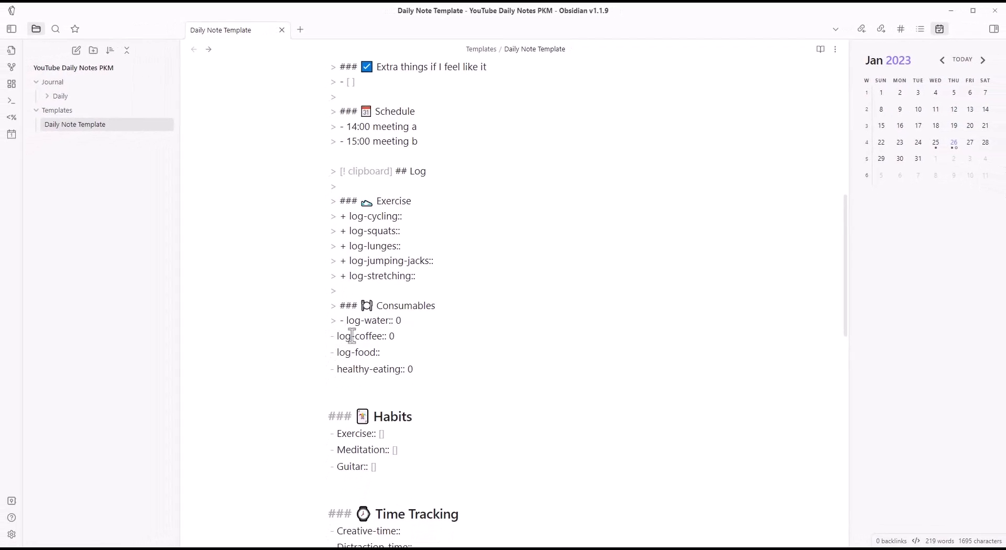
- Add "> " before the log-coffee, log-food and healthy-eating items and the blank line below them
type(">")
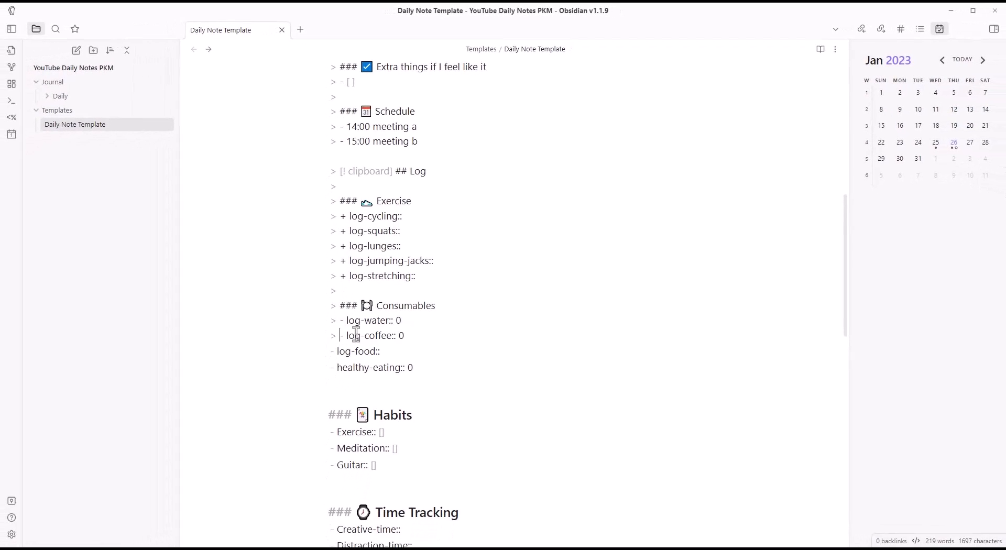
left_click(334, 355)
type("> ")
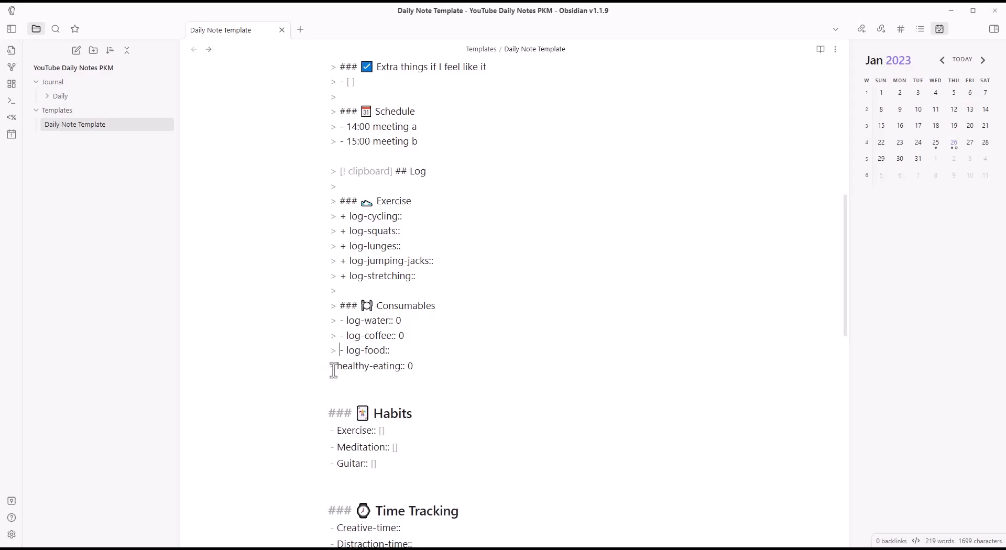
type(">")
left_click(349, 383)
type(">")
- Remove the extra blank line above Habits and add "> " before its heading, its three items and the following blank line
left_click(349, 396)
key("Delete")
type(">")
left_click(333, 411)
type("> ")
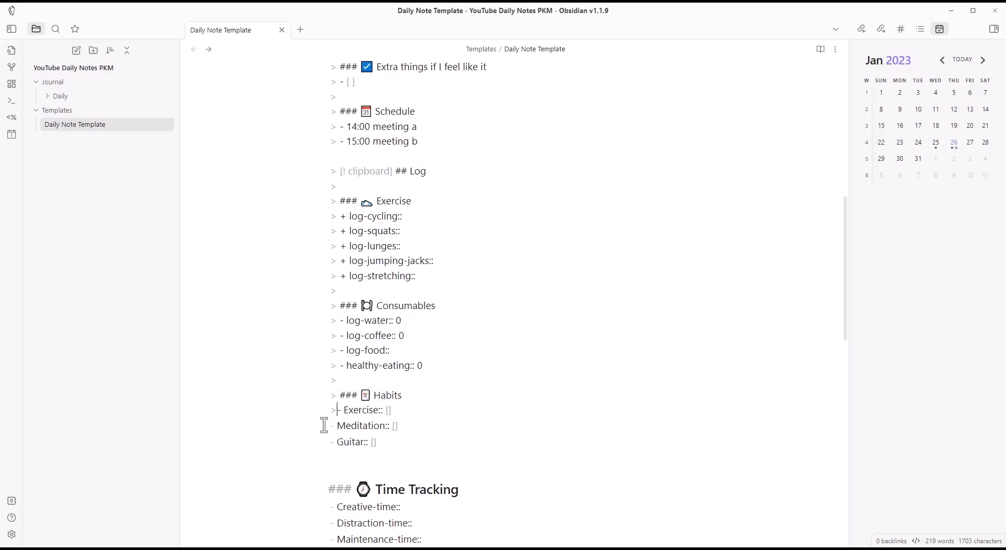
type(">")
left_click(343, 443)
type(">")
- Delete the spare blank line above the Time Tracking heading and add "> " before that heading
scroll(348, 438, "down", 7)
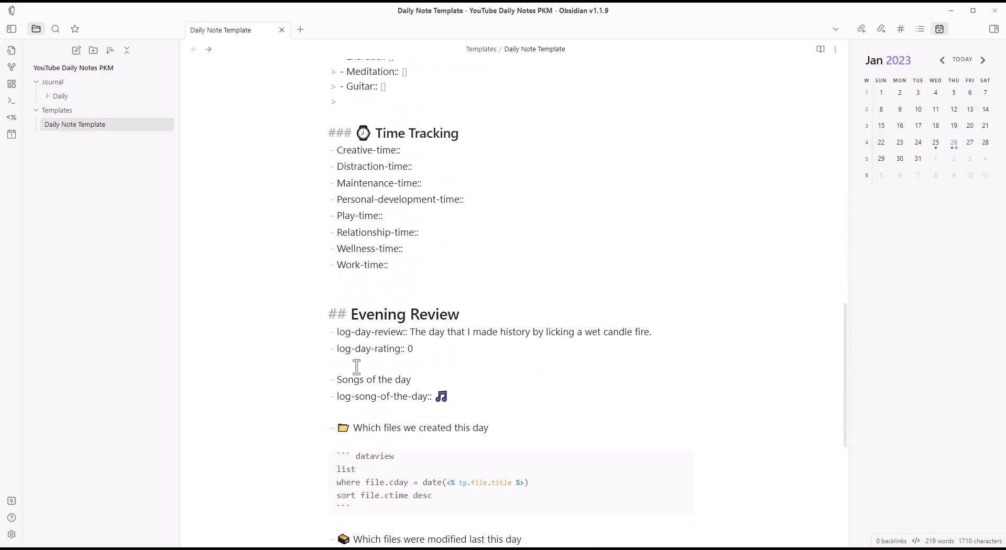
scroll(353, 362, "up", 3)
left_click(336, 274)
key("Delete")
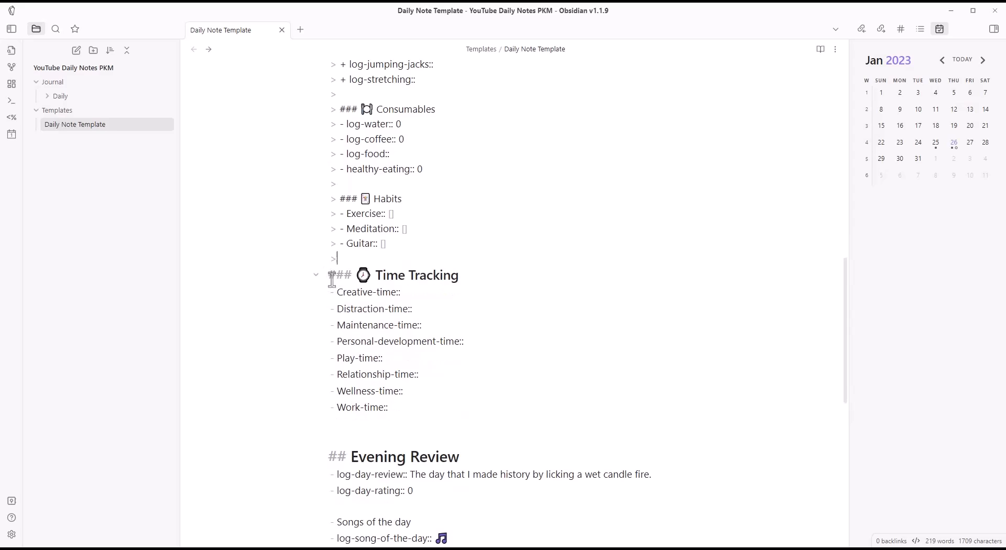
type(">")
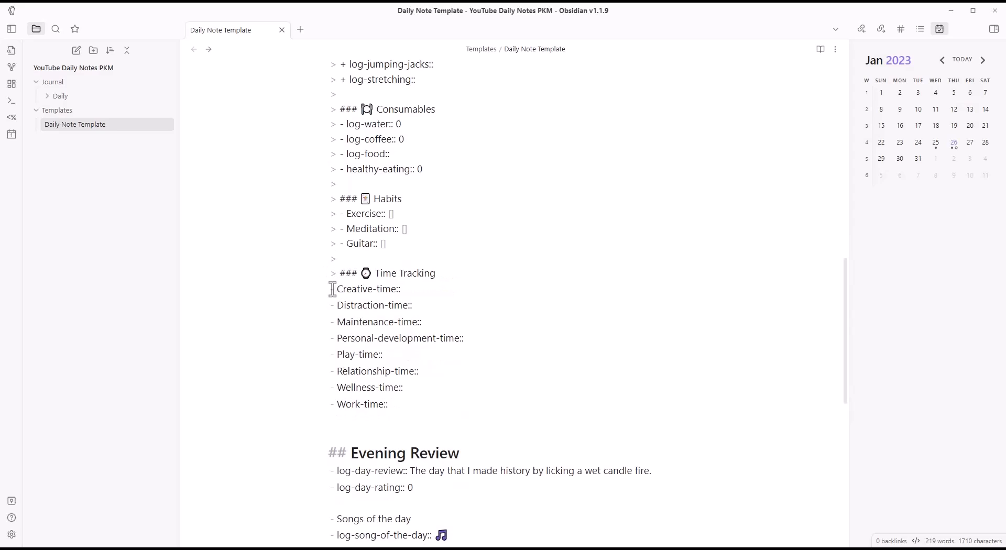
- Add "> " before every Time Tracking item from Creative-time to Work-time
left_click(333, 290)
type(">")
key("Down")
key("Home")
type(">")
key("Down")
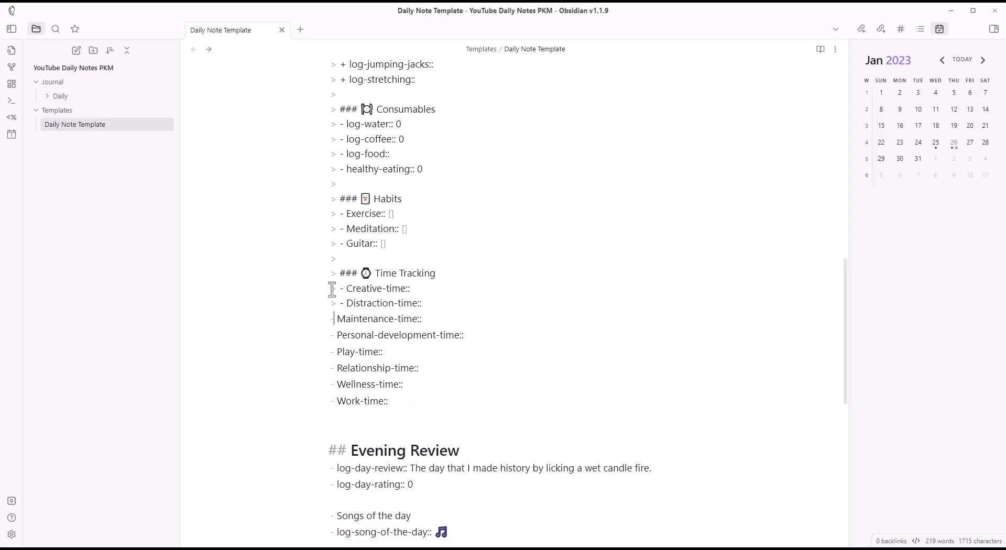
type(">")
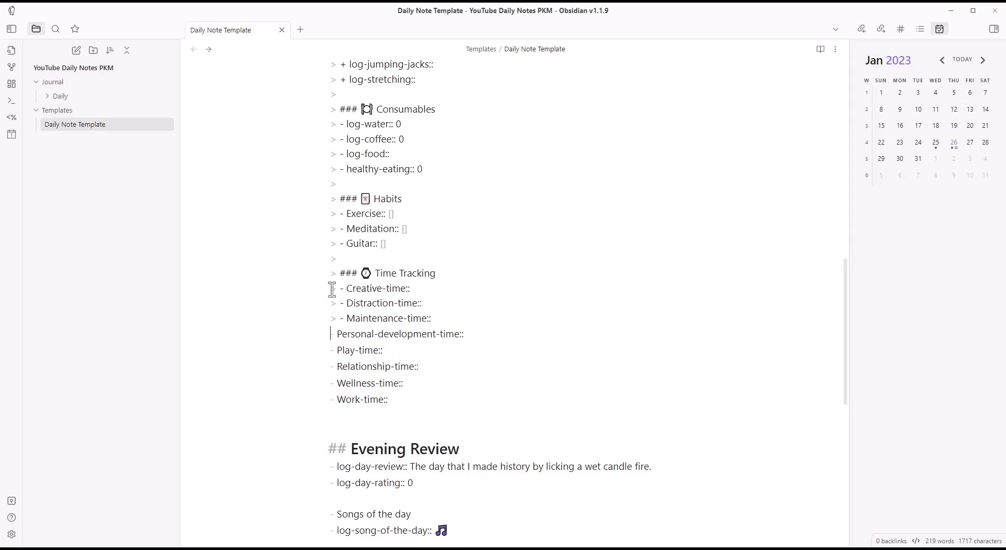
key("Down")
key("Home")
type(">")
key("Down")
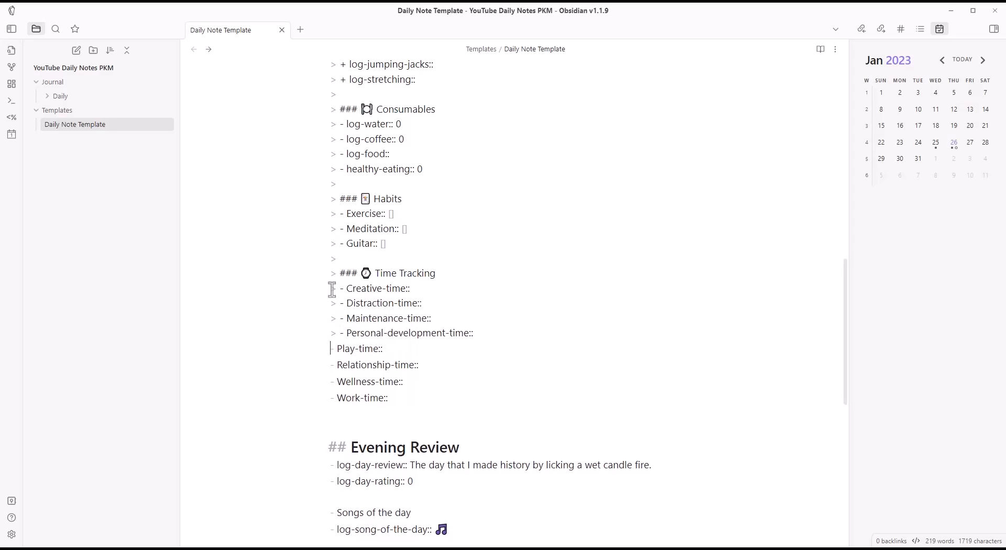
type("> ")
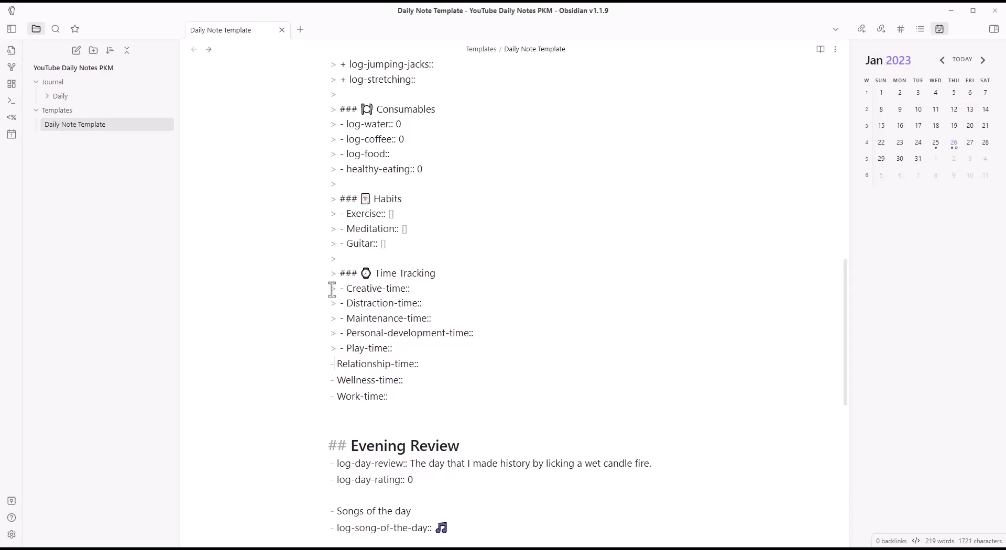
type(">")
key("Down")
key("Home")
type(">")
key("Down")
key("Home")
- Make the Log clipboard callout collapsed by default with a "-" marker and preview the template
key("ctrl+e")
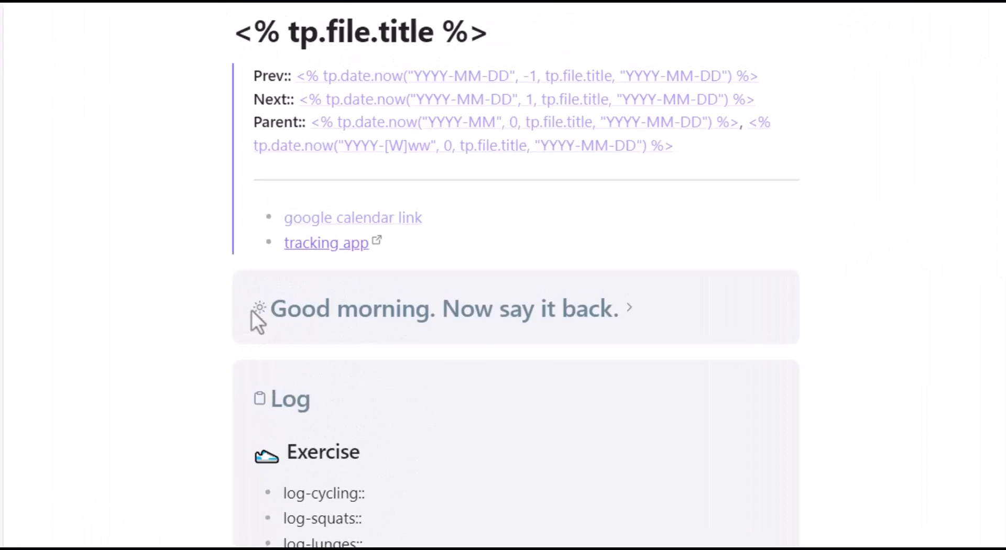
key("ctrl+e")
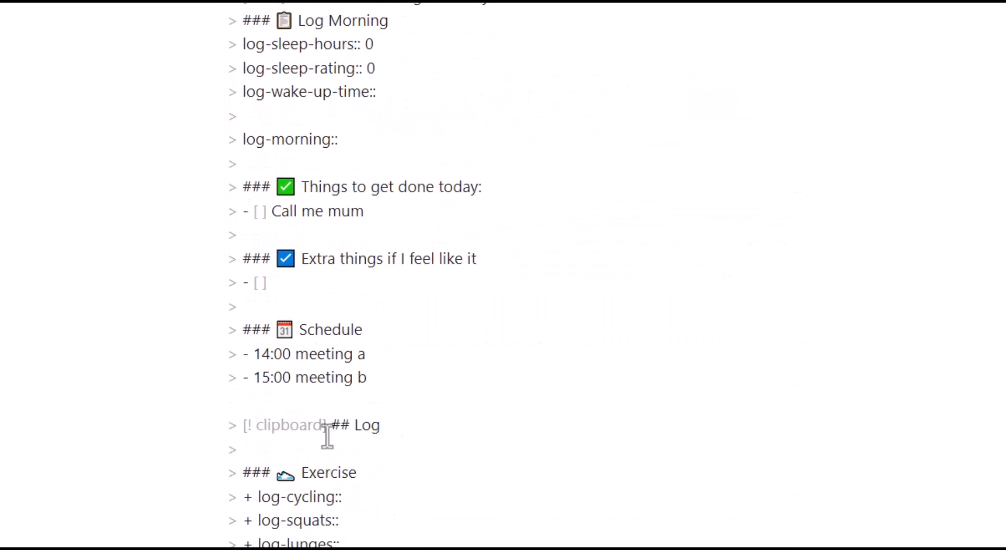
left_click(327, 301)
type("-")
key("ctrl+e")
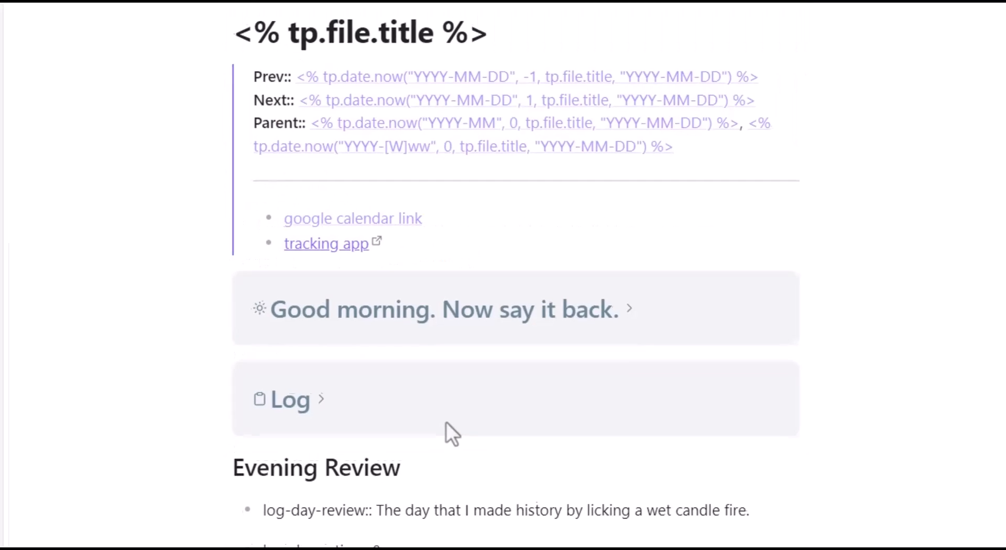
- Examine the Evening Review section's Dataview queries in preview and source, including the tp.file.title expression in the created-files query
scroll(485, 373, "down", 2)
scroll(512, 395, "down", 6)
scroll(456, 350, "up", 3)
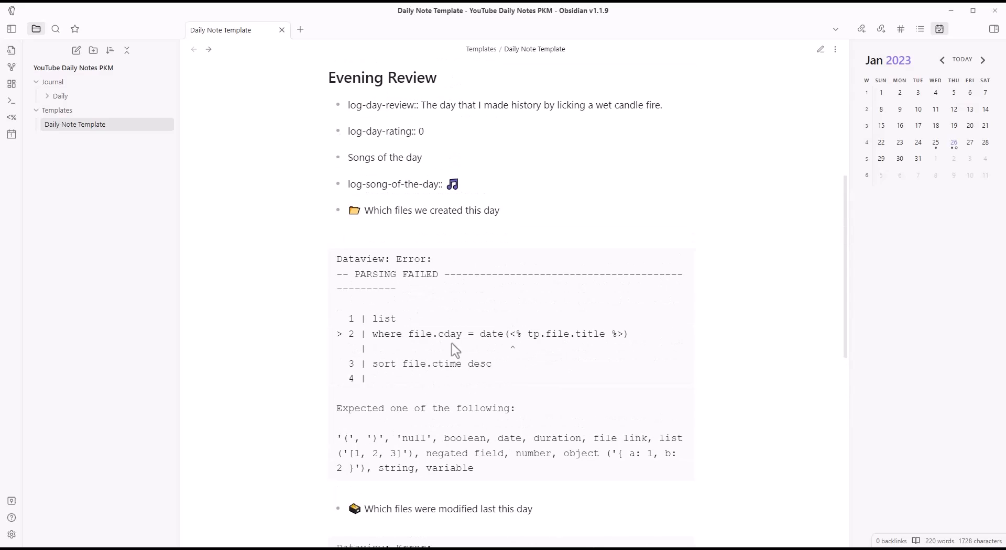
scroll(488, 343, "down", 1)
key("ctrl+e")
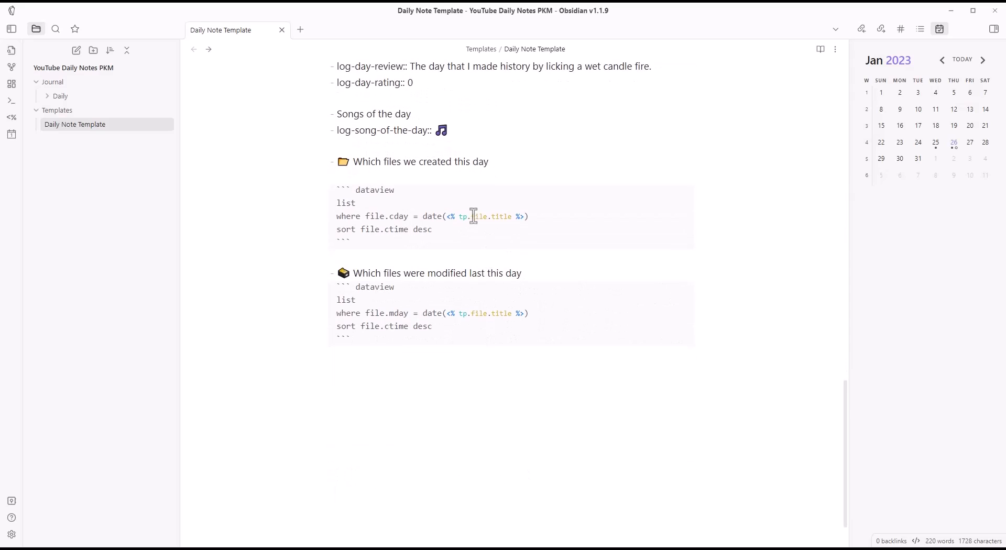
left_click_drag(444, 218, 530, 218)
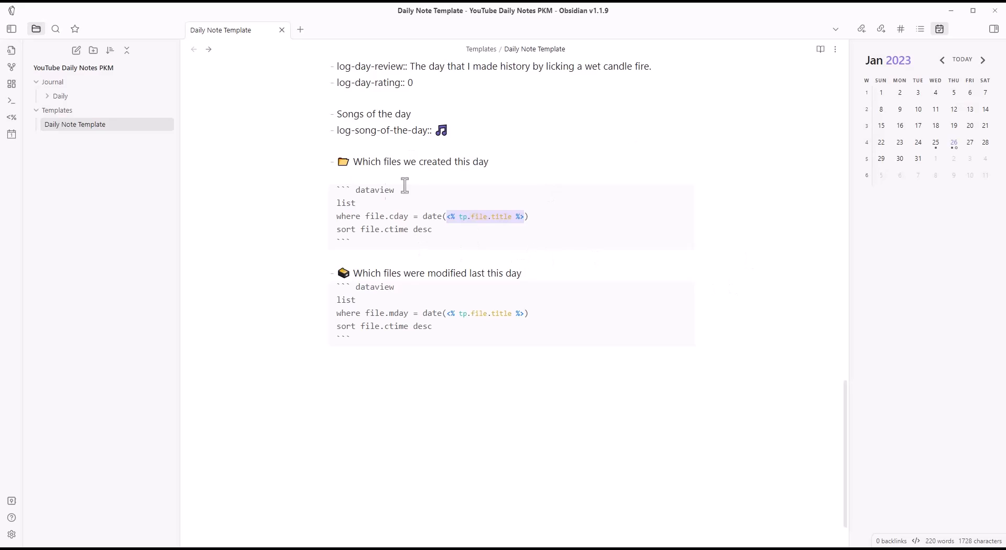
scroll(471, 314, "up", 2)
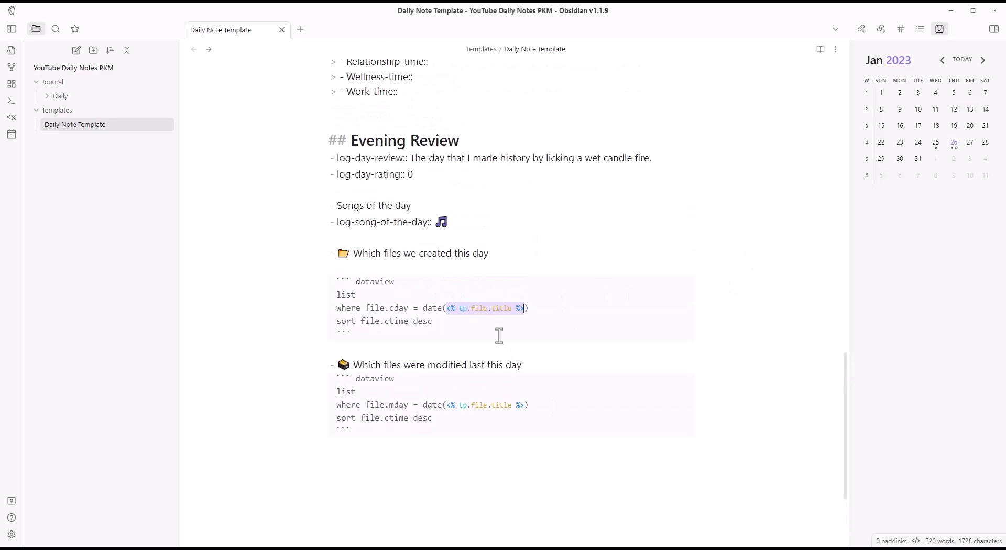
key("ctrl+e")
scroll(524, 314, "down", 2)
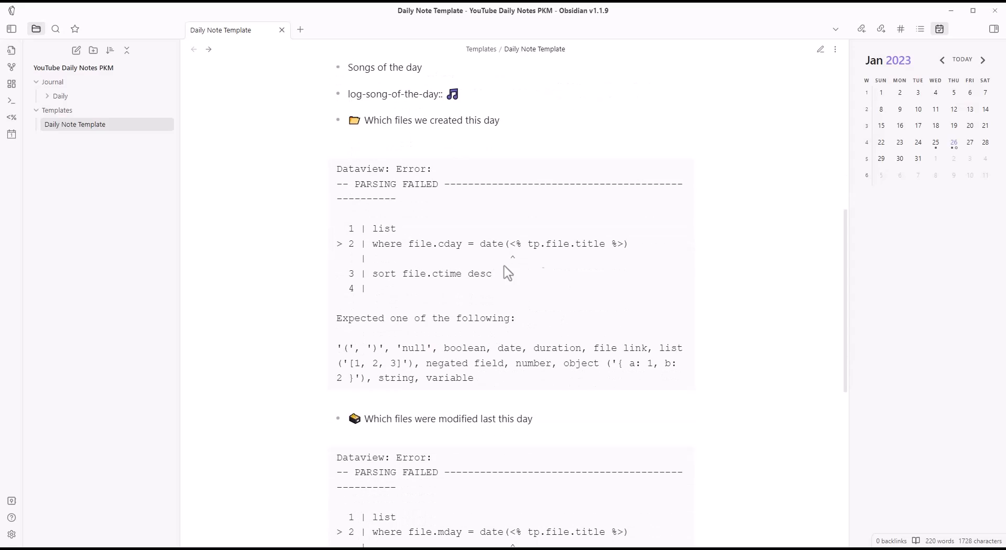
scroll(524, 324, "up", 1)
scroll(473, 378, "up", 2)
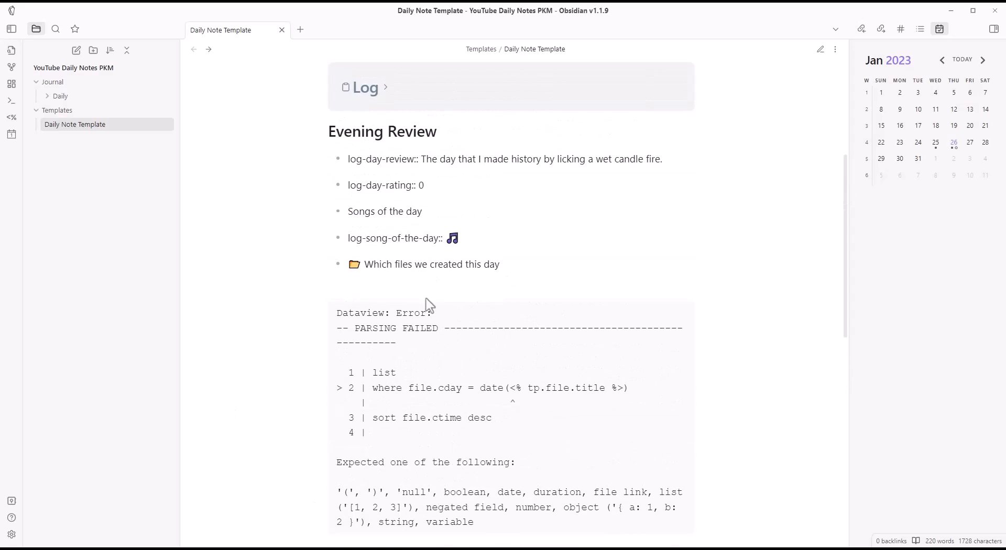
scroll(461, 315, "up", 2)
key("ctrl+e")
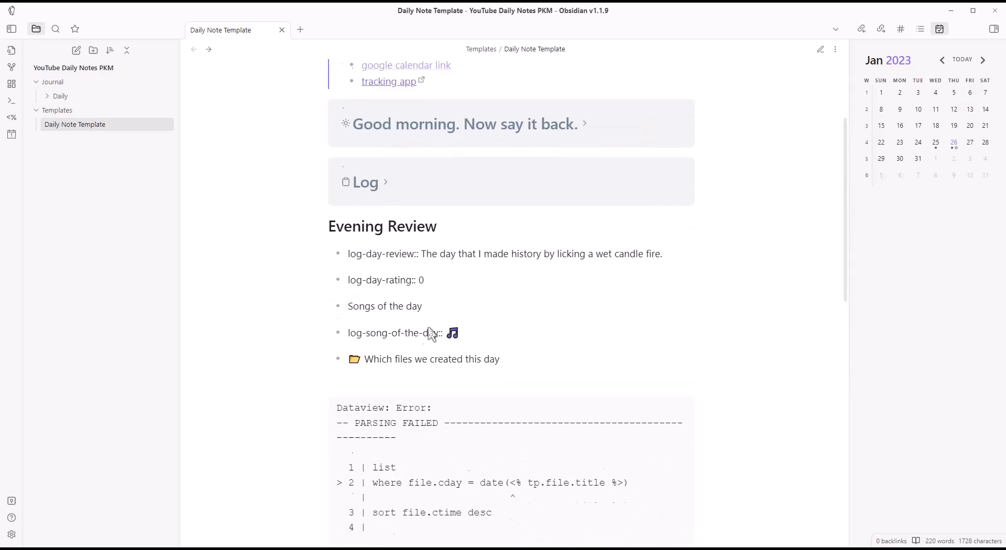
- Turn the Evening Review heading into a collapsed moon callout by adding "> [! moon]-" before it
scroll(404, 341, "down", 5)
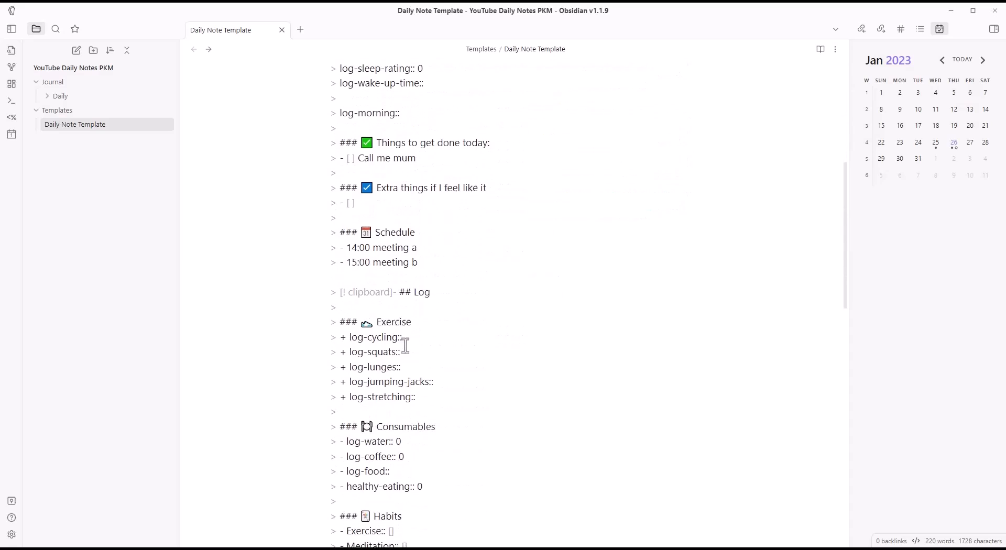
scroll(399, 341, "down", 6)
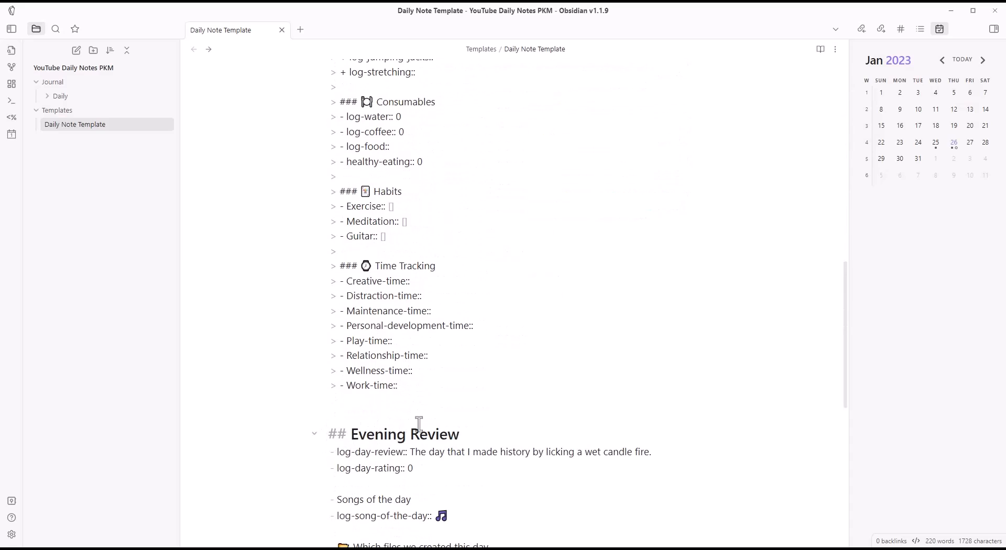
type("> ")
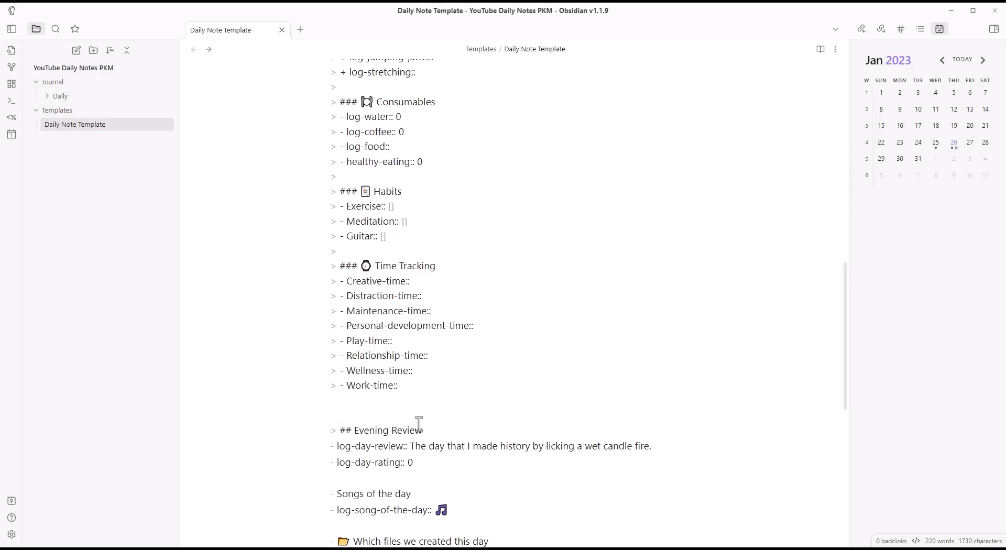
type(" ]")
type("!")
type(" moon]")
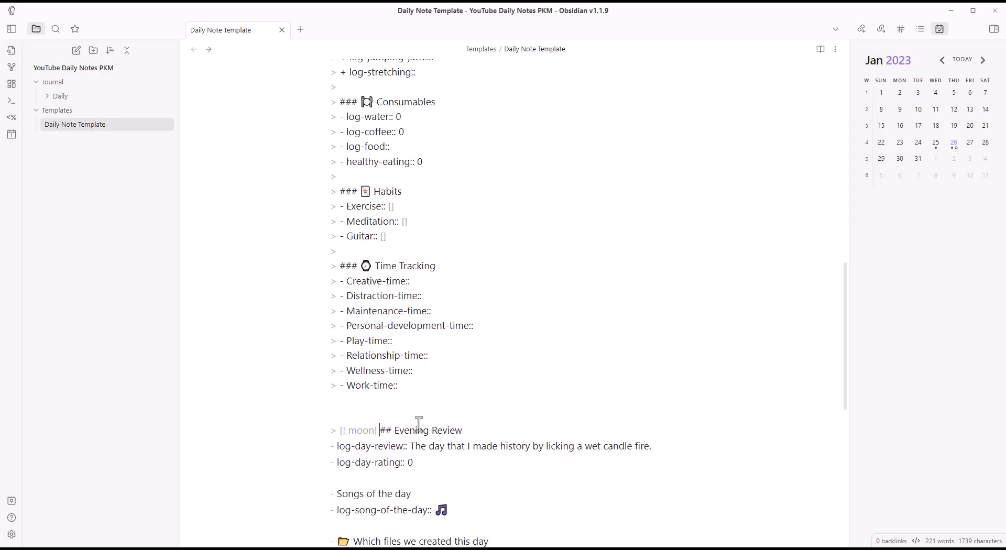
type("-")
- Add "> " before the Evening Review lines from log-day-review through the blank line below "Which files we created this day"
scroll(367, 398, "down", 2)
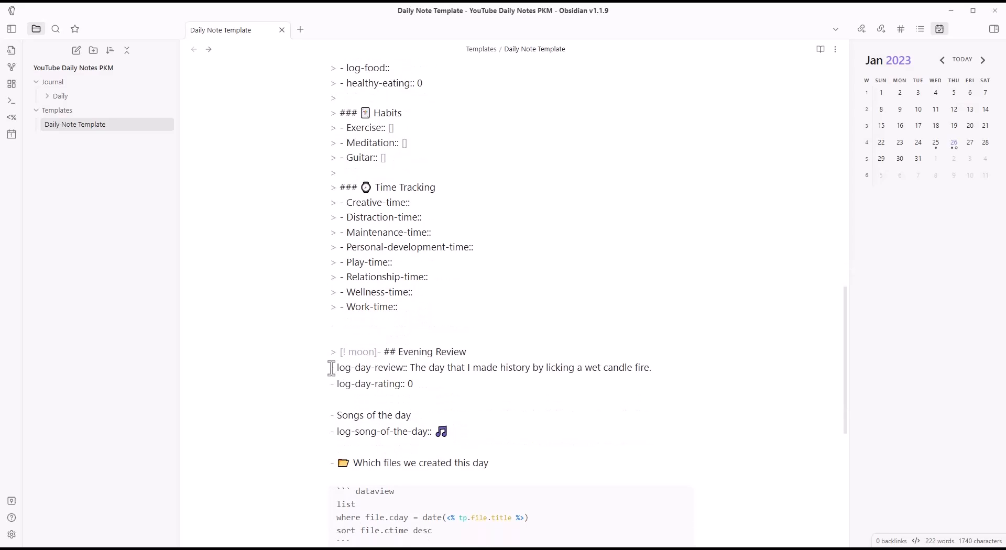
type(">")
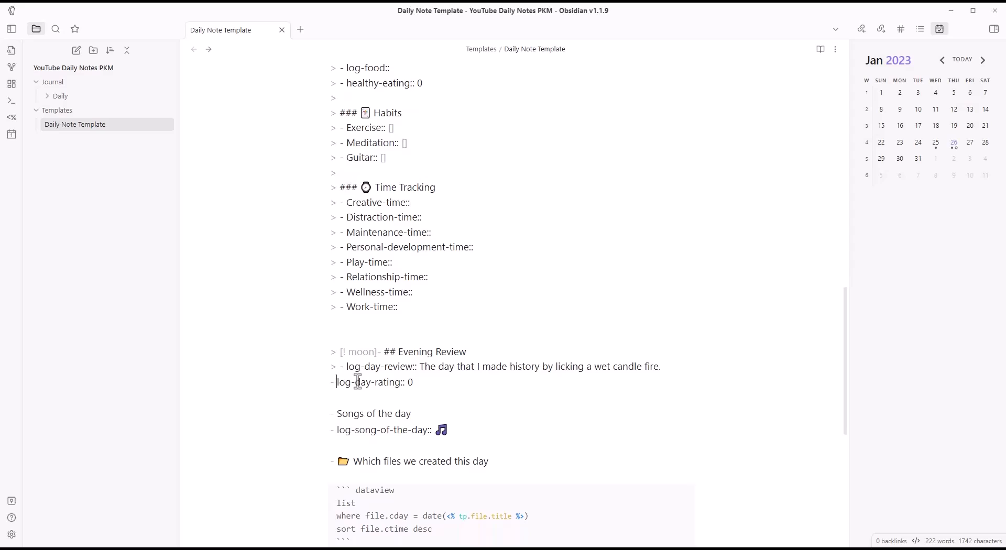
type(">")
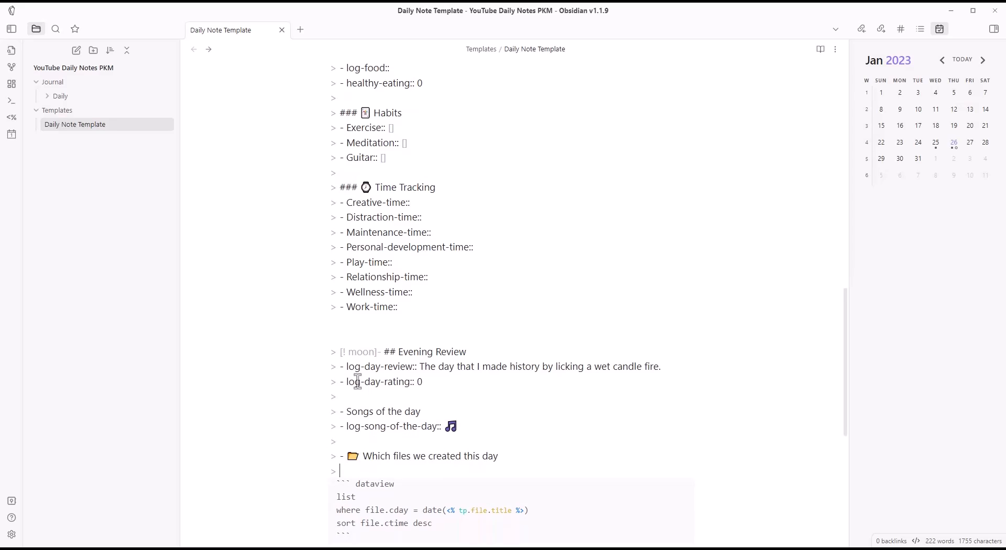
scroll(399, 266, "down", 5)
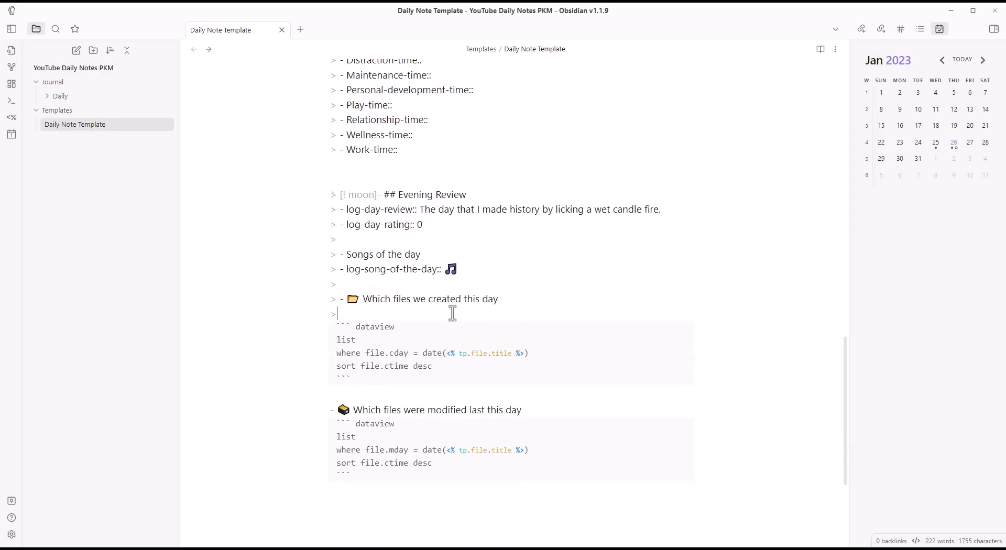
scroll(431, 288, "up", 2)
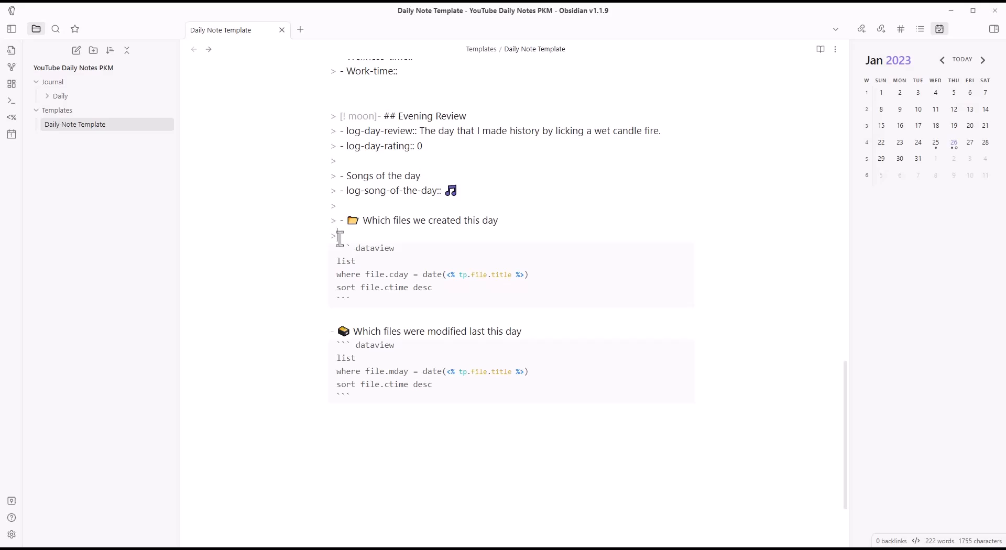
- Add "> " before the created-files Dataview block's opening fence, list, where and sort lines
key("Delete")
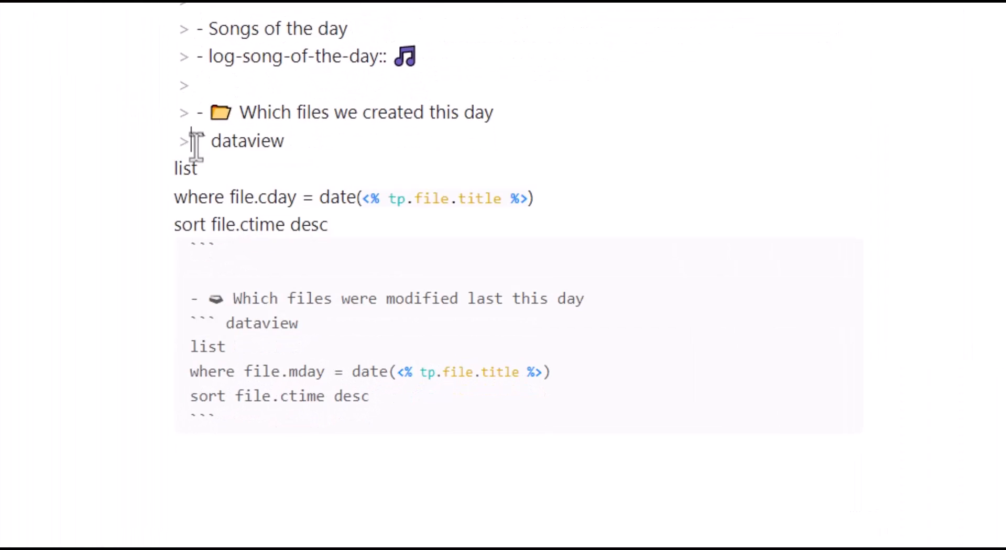
key("Left")
key("ctrl+z")
key("Delete")
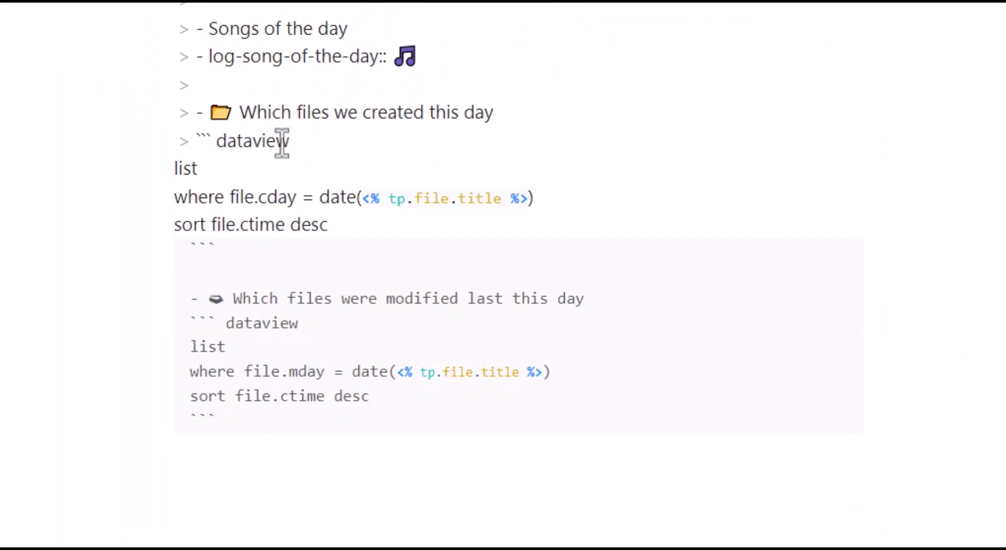
left_click(175, 168)
type(">")
left_click(175, 198)
type(">")
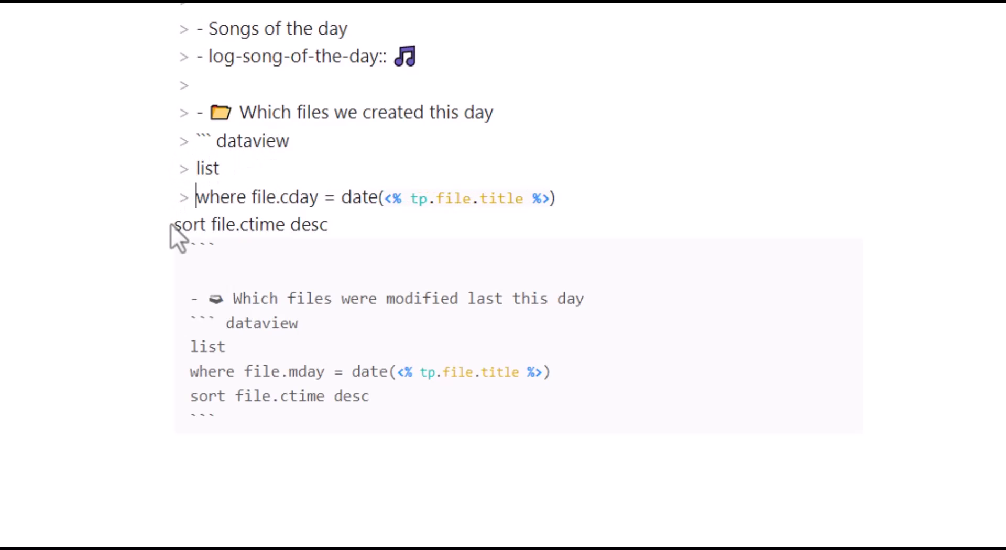
left_click(178, 225)
type(">")
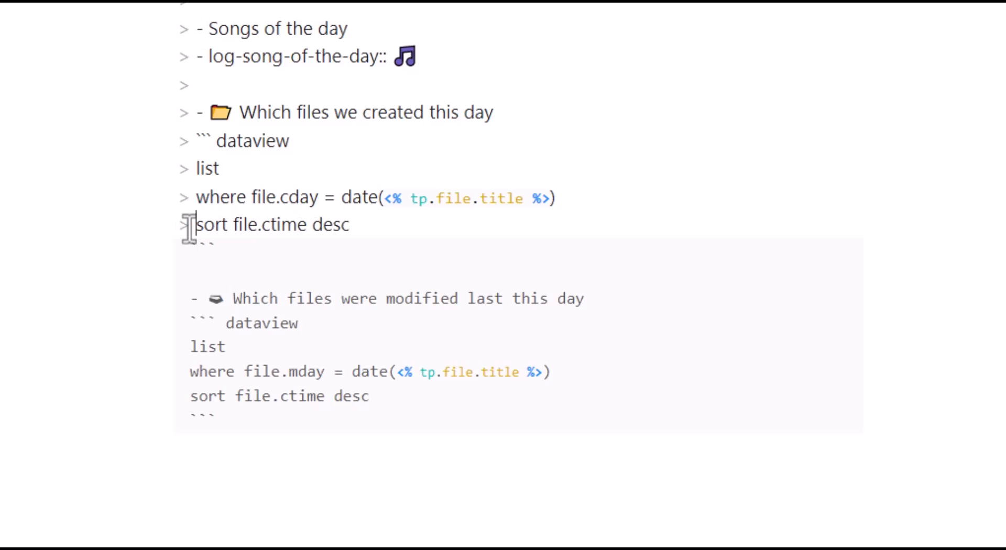
- Replace the created-files query's closing backticks with a ">" line and add "> " before the "Which files were modified last this day" line
left_click(495, 463)
key("ctrl+e")
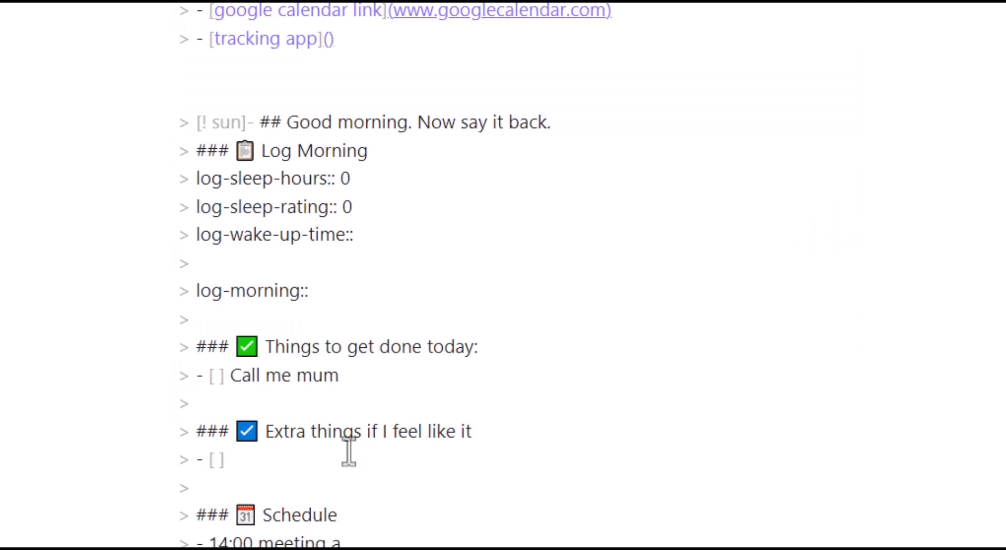
scroll(341, 451, "down", 10)
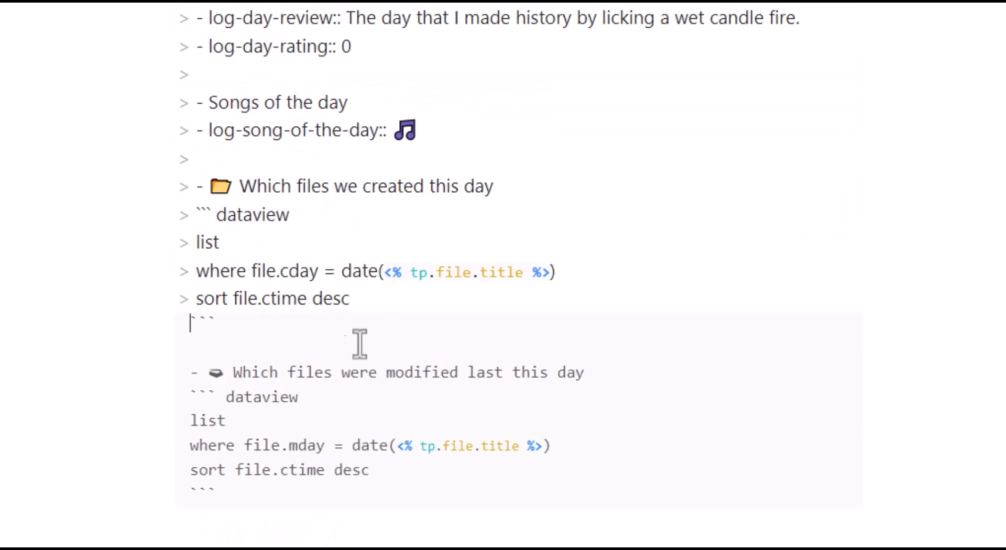
left_click_drag(223, 325, 112, 325)
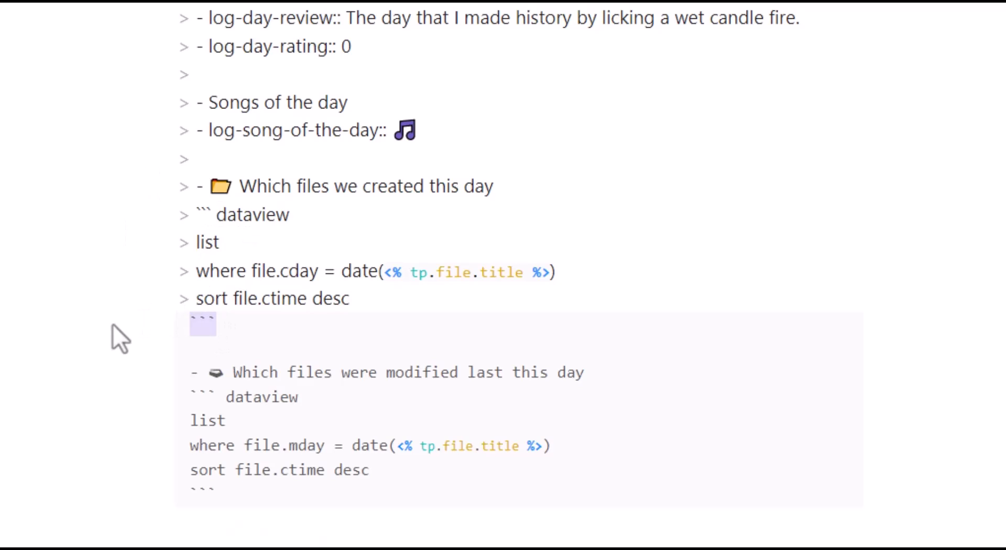
key("BackSpace")
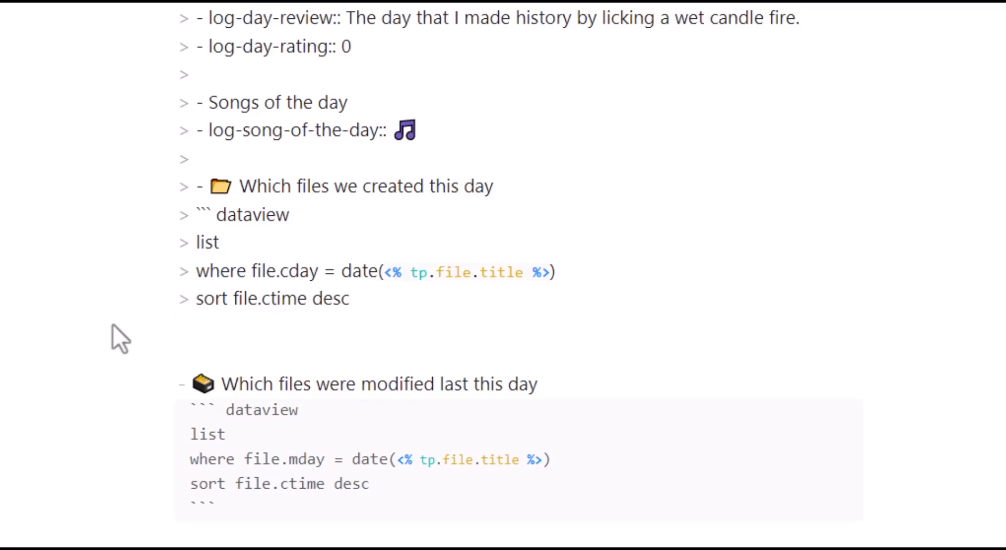
type(">")
key("Down")
key("Delete")
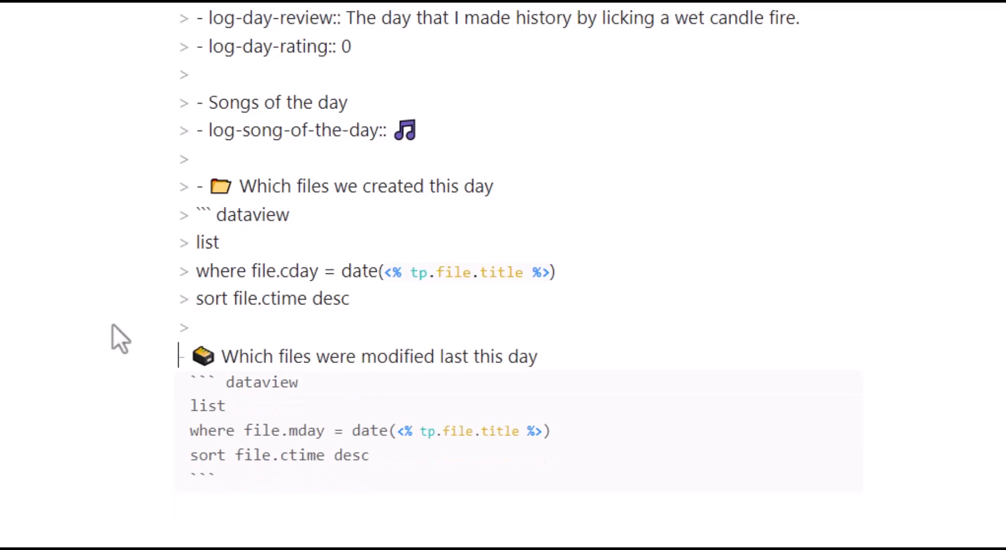
- Insert "### " before the emoji in the "Which files we created this day" and "Which files were modified last this day" lines
scroll(214, 325, "up", 3)
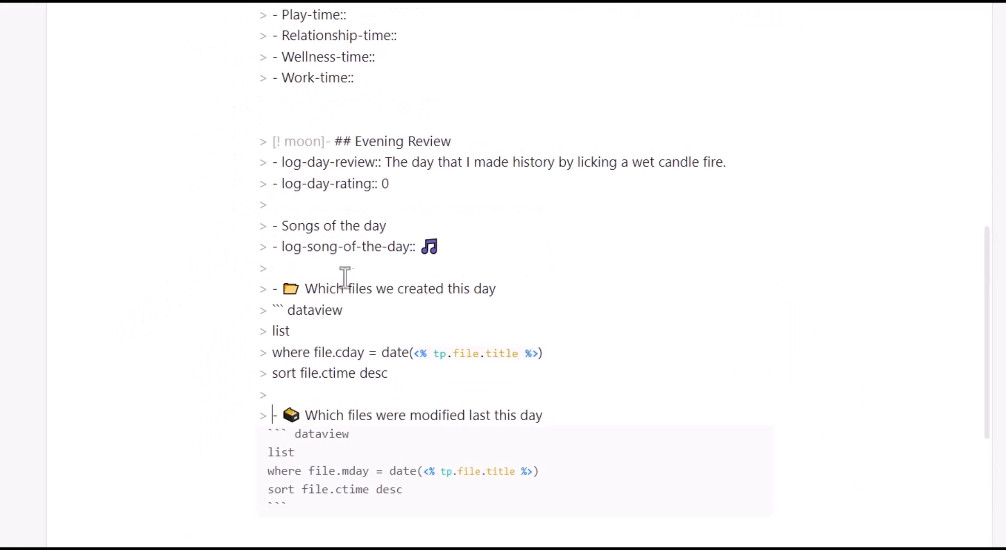
type("###")
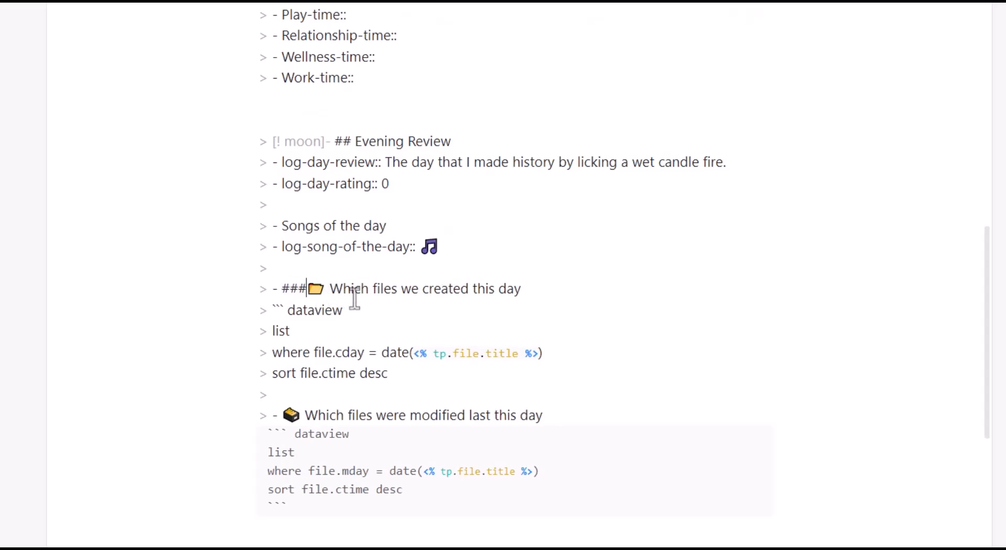
left_click(283, 416)
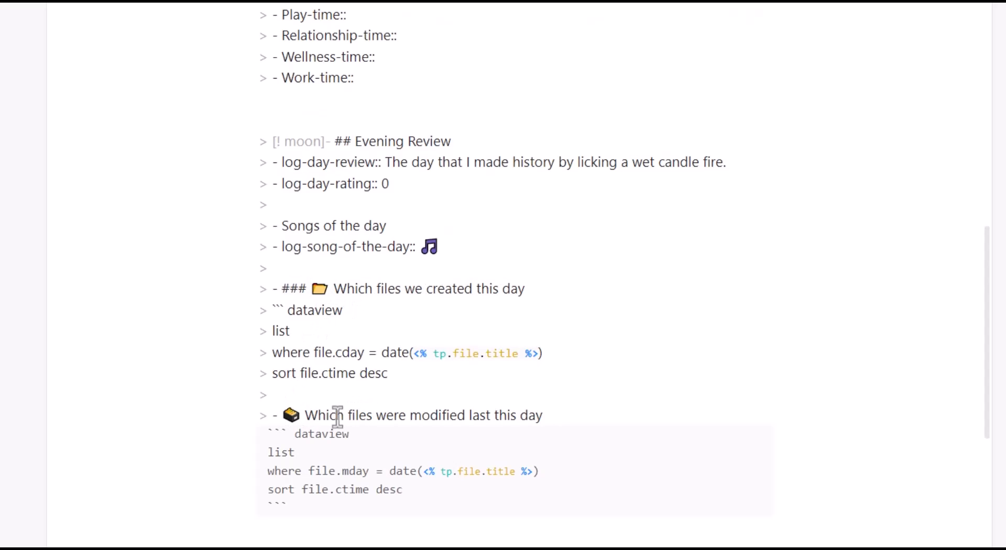
type("###")
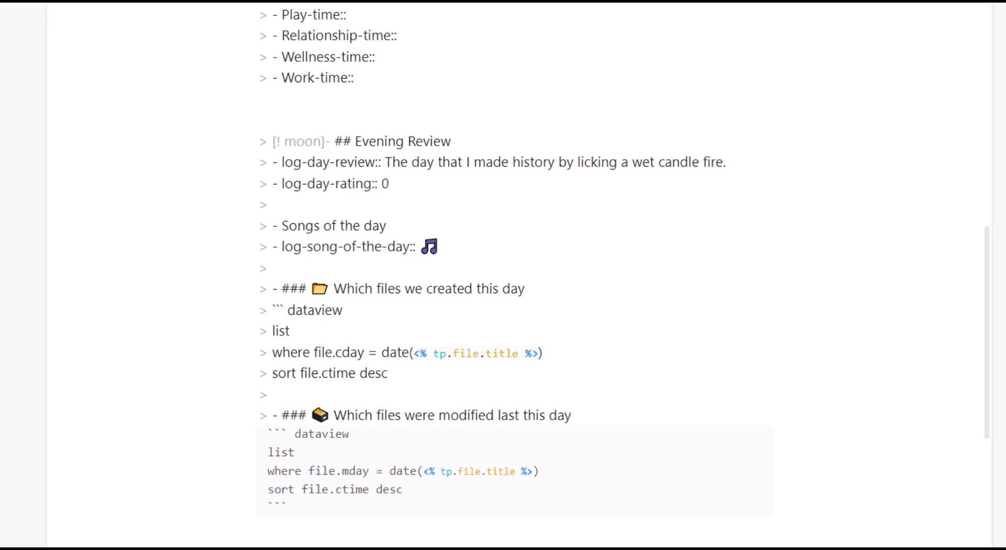
- Add "> " before the modified-files Dataview block's opening fence, list, where and sort lines, and delete its closing backticks
scroll(276, 372, "down", 3)
left_click(269, 287)
type(">")
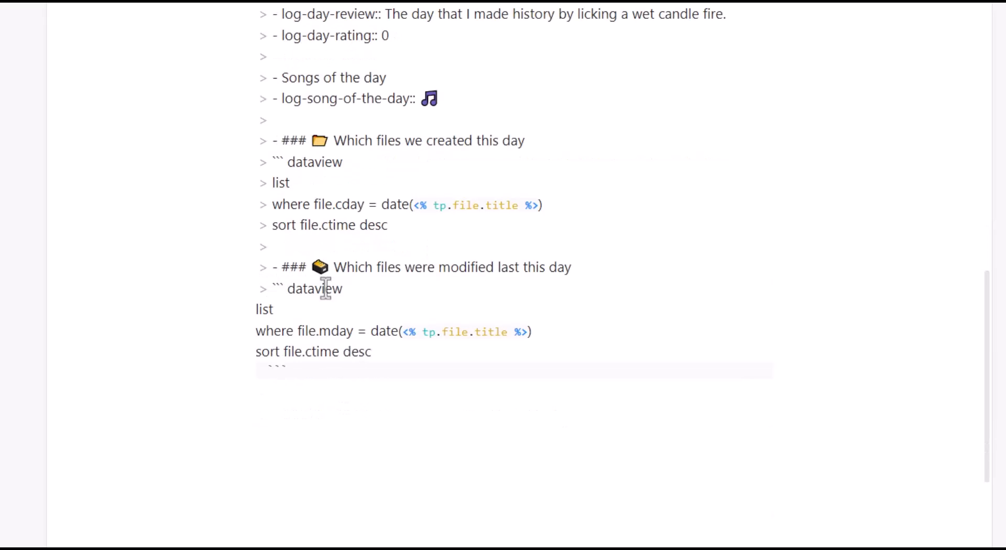
left_click(256, 310)
type(">")
left_click(257, 332)
type("> ")
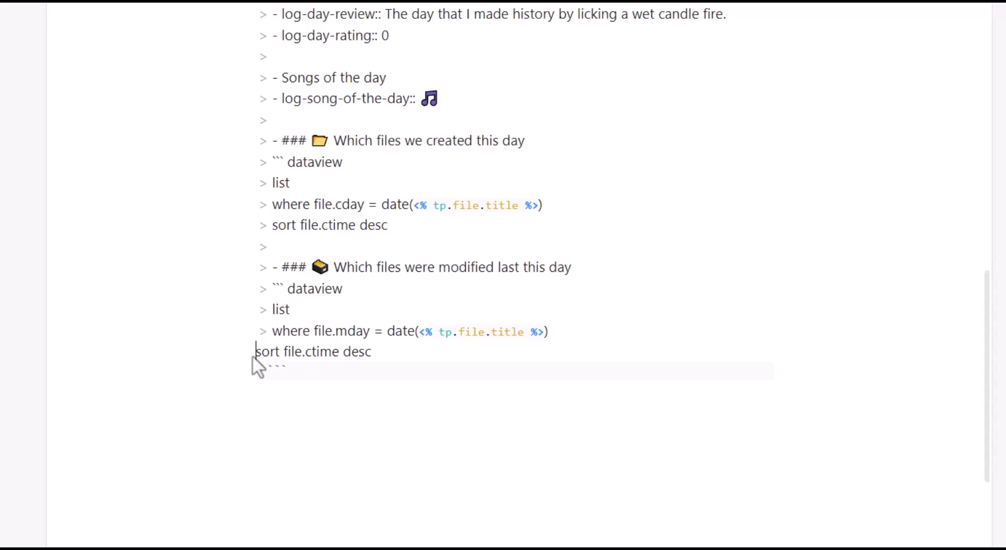
type(">")
left_click_drag(287, 370, 218, 363)
key("BackSpace")
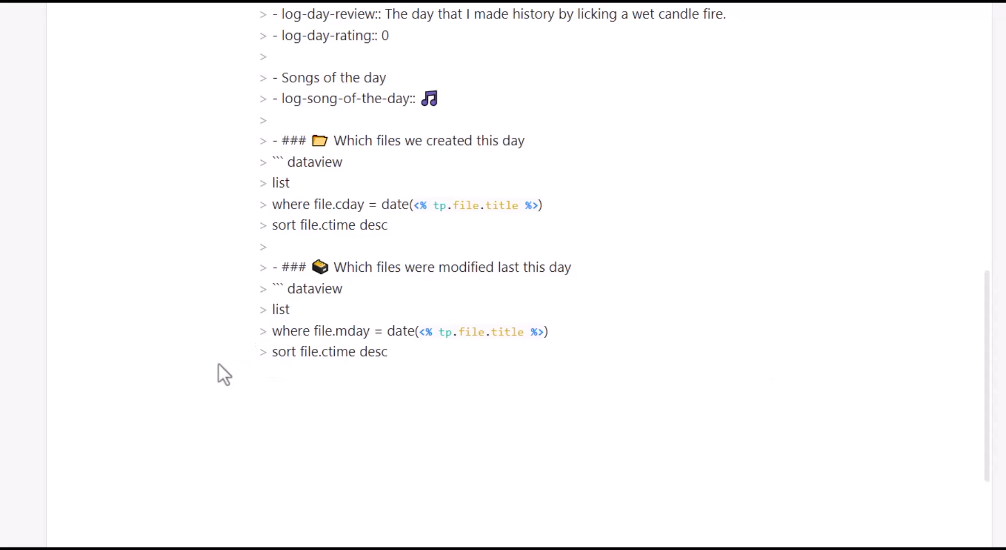
- Preview the template and expand the Good morning, Log and Evening Review callouts to check their contents
key("ctrl+e")
scroll(402, 68, "down", 2)
scroll(495, 190, "up", 3)
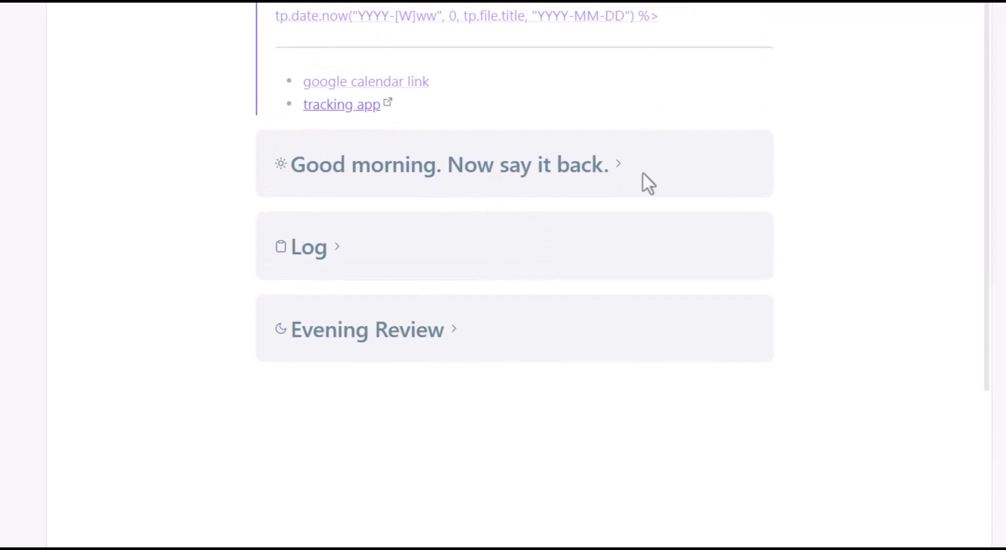
left_click(634, 170)
scroll(635, 180, "down", 4)
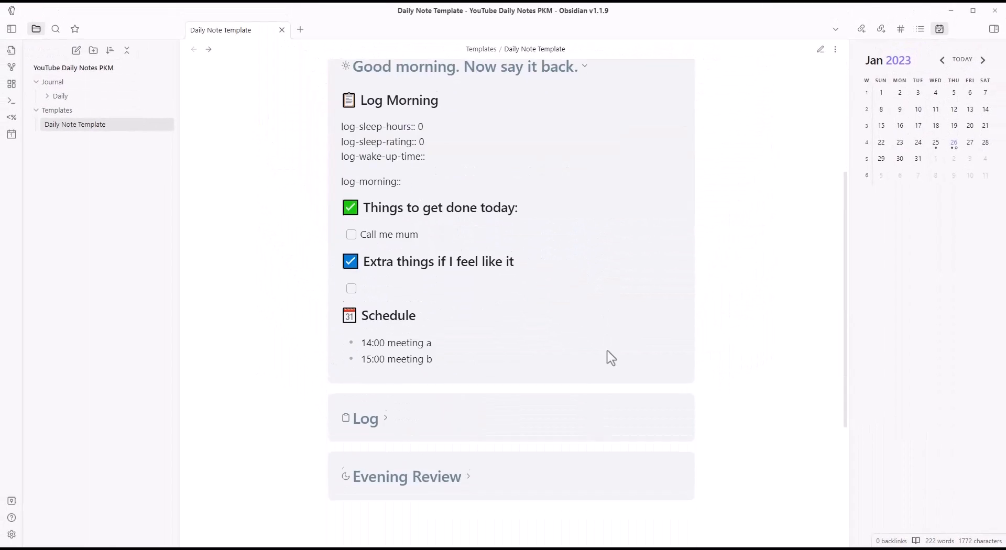
scroll(608, 351, "down", 4)
left_click(387, 194)
scroll(544, 271, "down", 5)
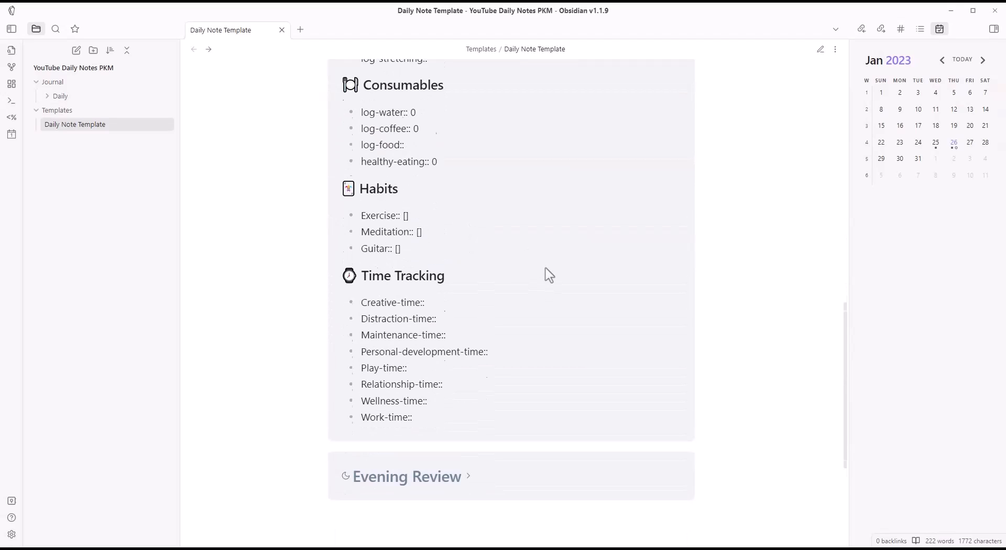
left_click(470, 416)
scroll(514, 414, "down", 8)
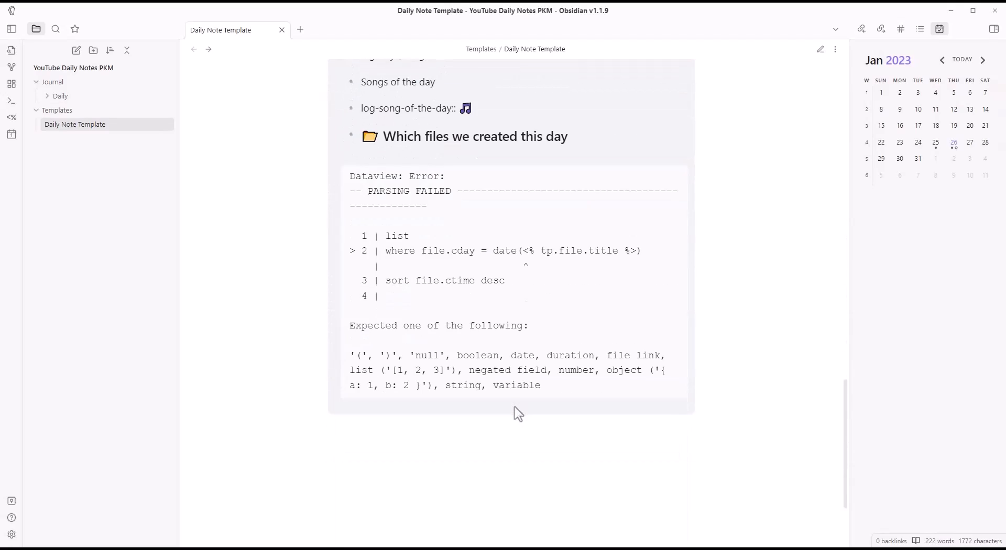
scroll(367, 189, "up", 6)
- Open the 2023-01-26 daily note in a new tab, then delete it and recreate it from the updated template
left_click(299, 31)
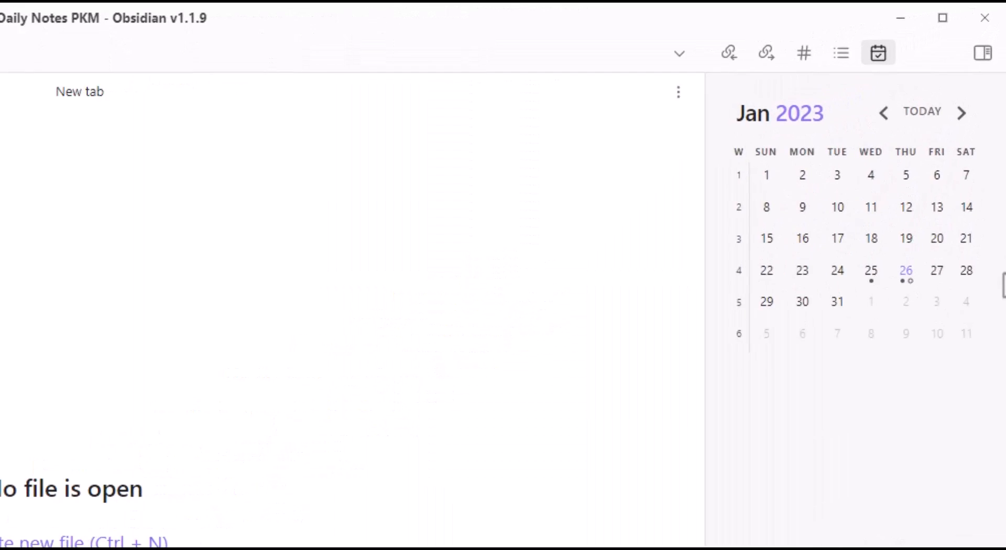
left_click(906, 270)
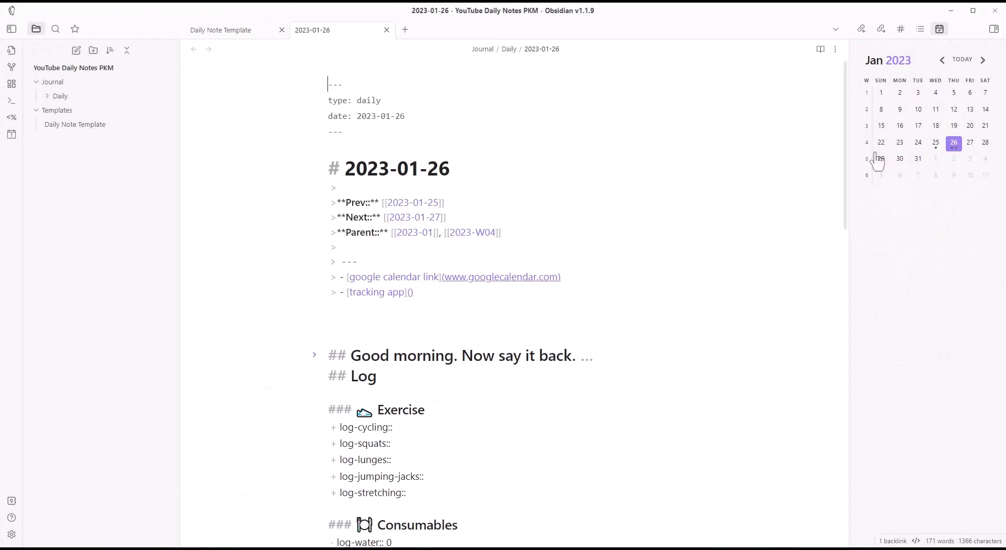
right_click(321, 32)
left_click(374, 368)
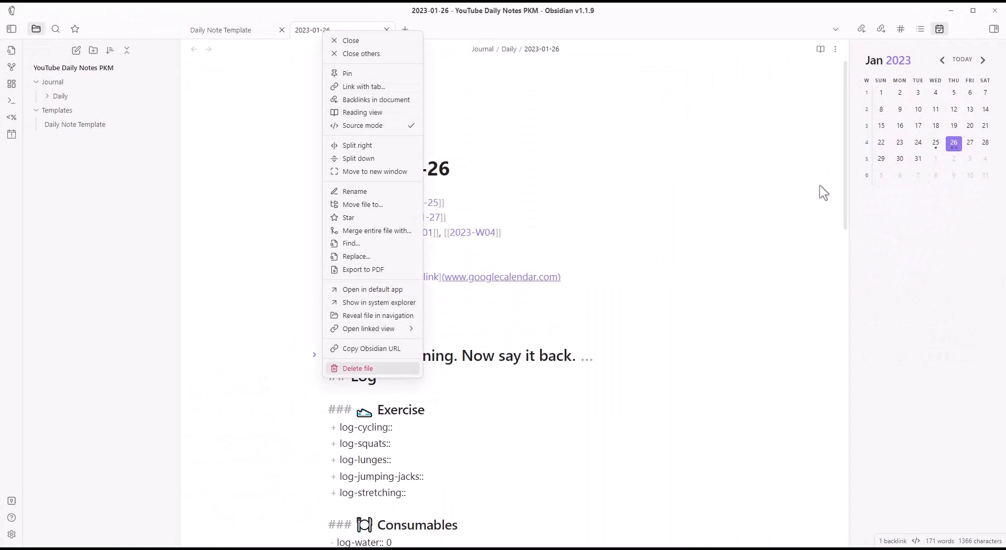
key("Return")
left_click(955, 145)
key("Return")
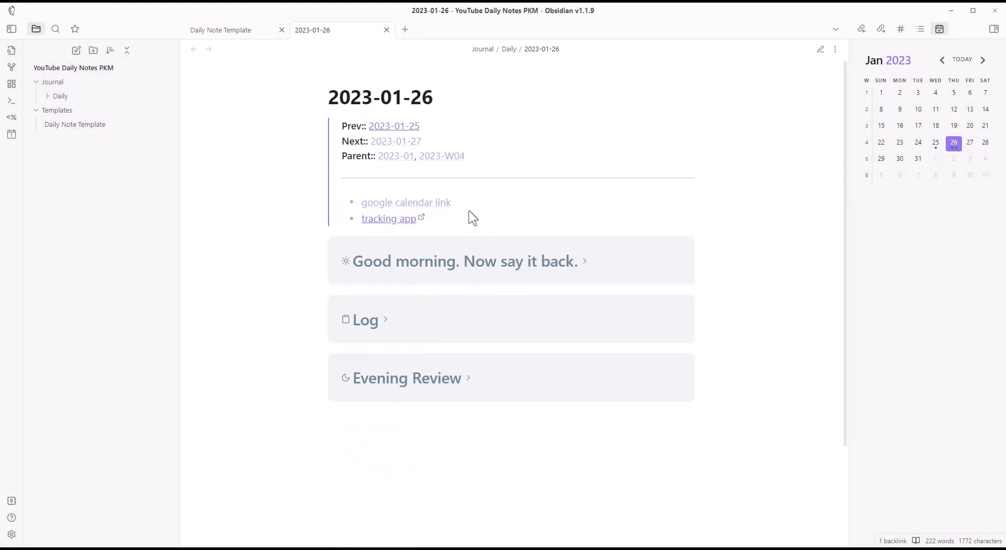
- Expand the three callouts in the 2023-01-26 note and examine the Evening Review's Dataview output
left_click(585, 261)
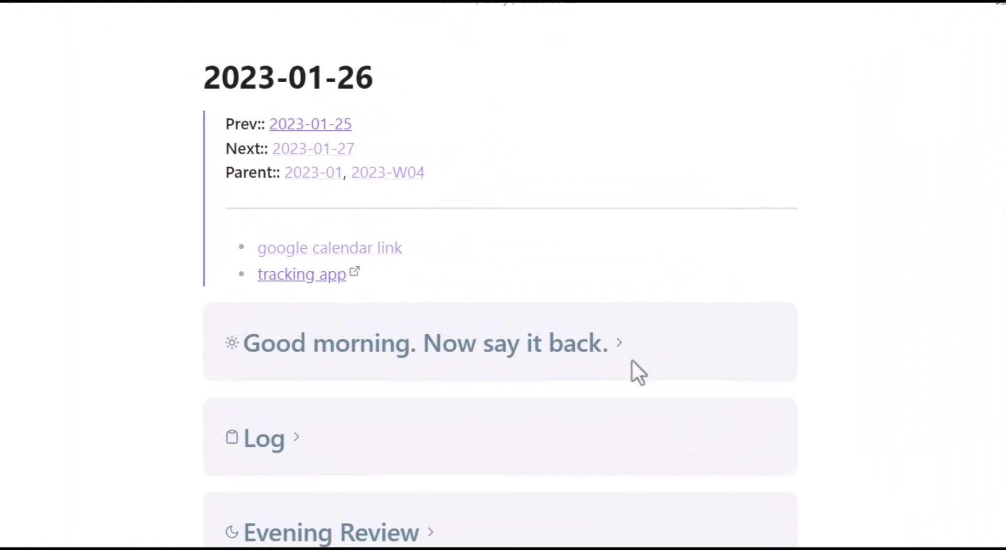
scroll(534, 385, "down", 9)
left_click(312, 450)
scroll(422, 462, "down", 6)
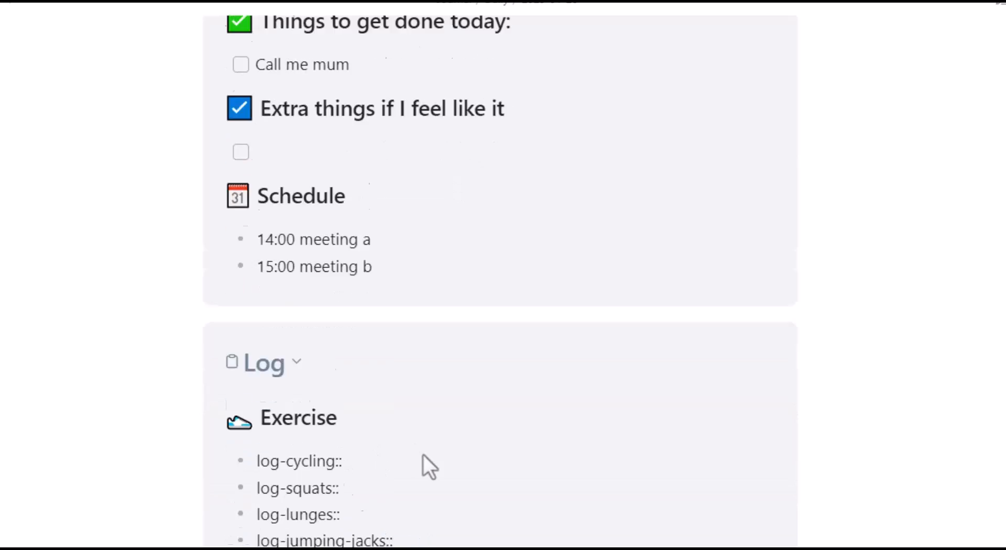
scroll(262, 282, "down", 12)
left_click(384, 355)
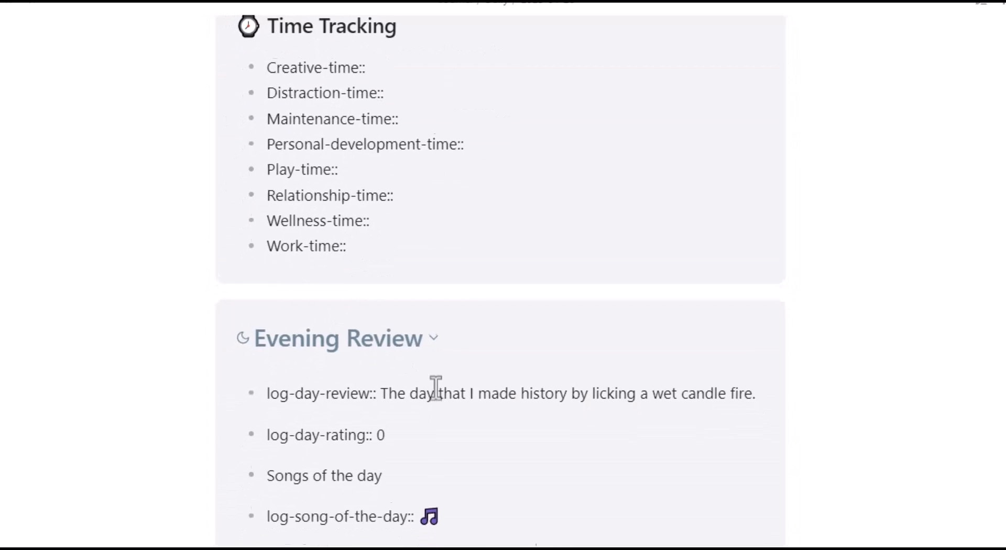
scroll(436, 386, "down", 5)
scroll(409, 338, "down", 5)
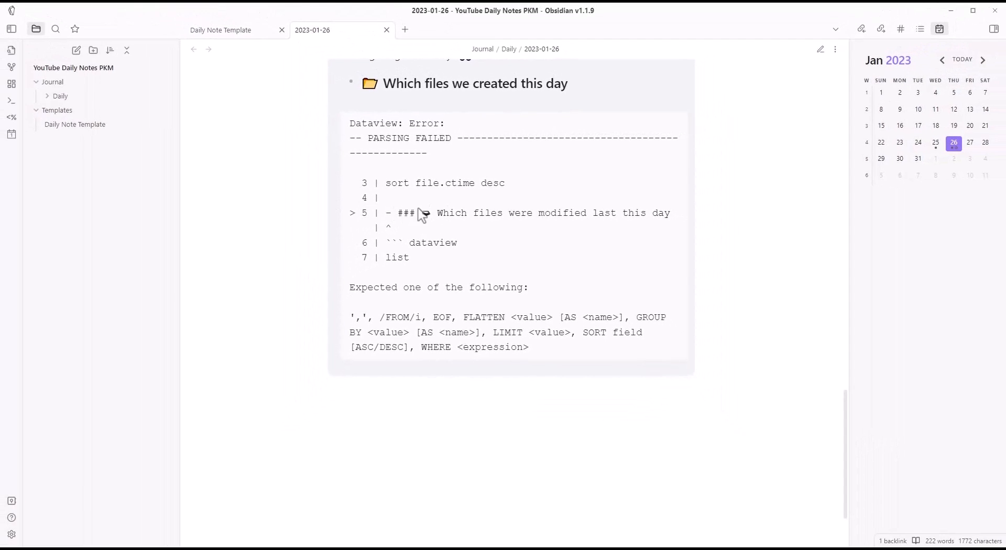
- In Daily Note Template, remove the "- " list marker before the ### headings for created files and modified files
left_click(239, 30)
scroll(560, 287, "down", 2)
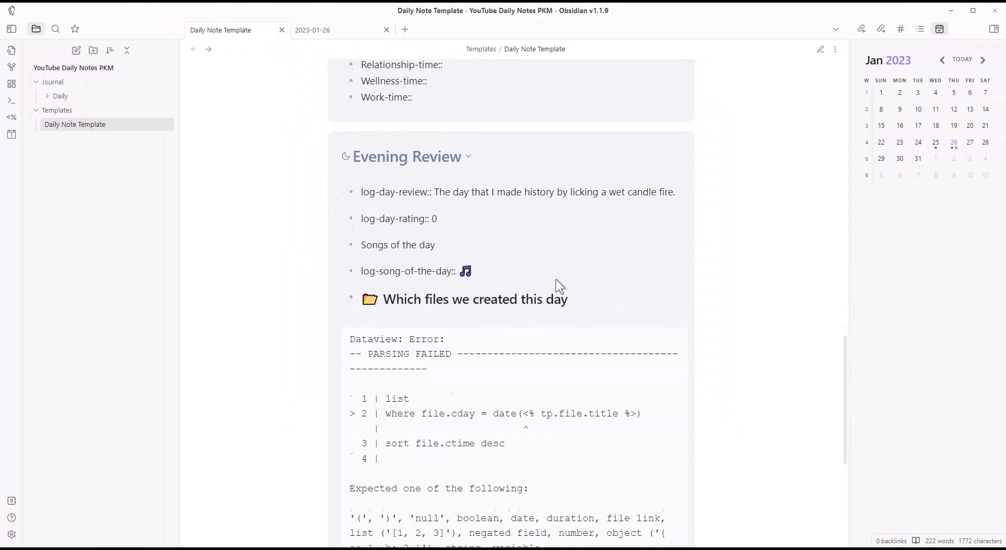
scroll(560, 286, "down", 4)
key("ctrl+e")
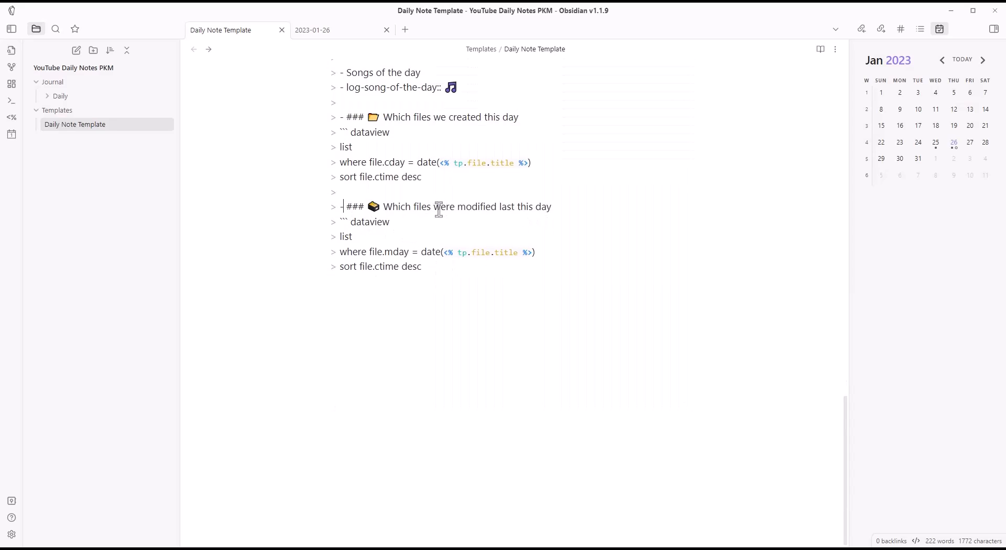
left_click(346, 207)
key("BackSpace")
key("BackSpace")
left_click(346, 117)
key("BackSpace")
key("BackSpace")
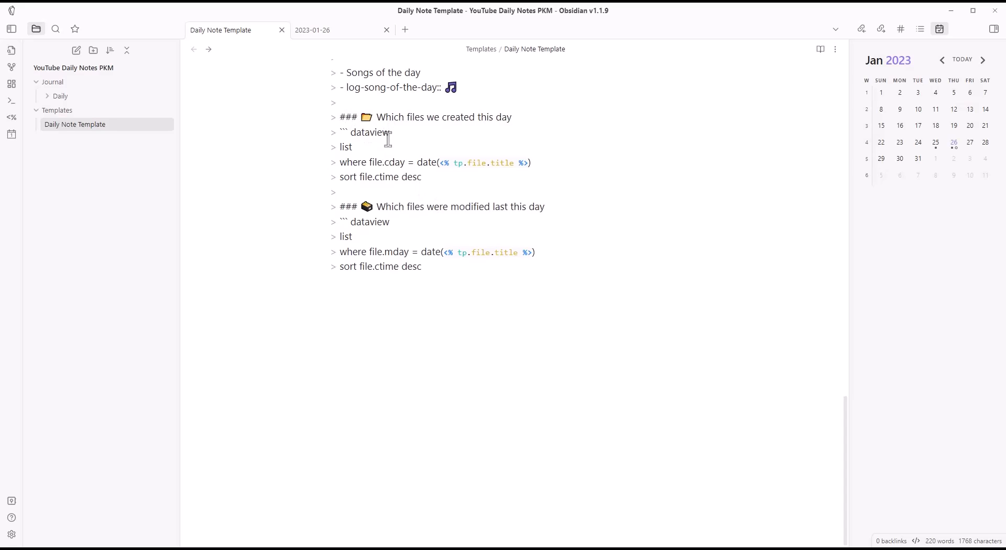
- Delete and recreate the 2023-01-26 daily note from the changed template, and preview its Evening Review callout
key("ctrl+e")
left_click(317, 32)
right_click(336, 36)
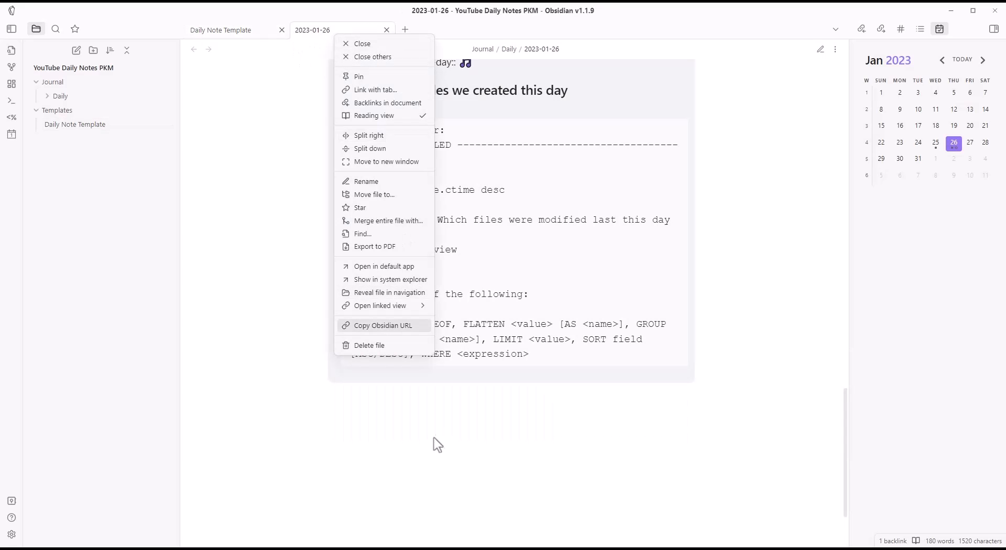
left_click(382, 348)
left_click(588, 322)
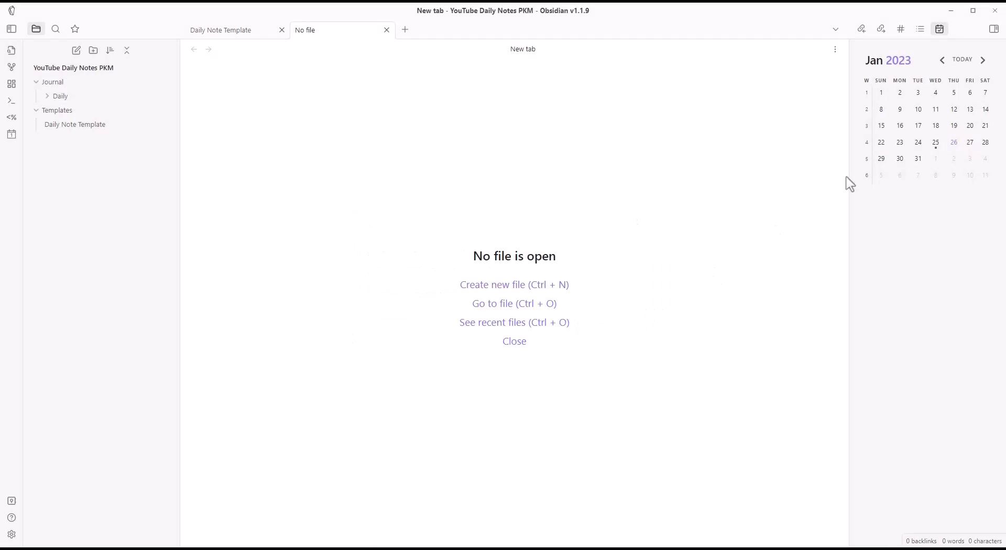
scroll(534, 368, "down", 10)
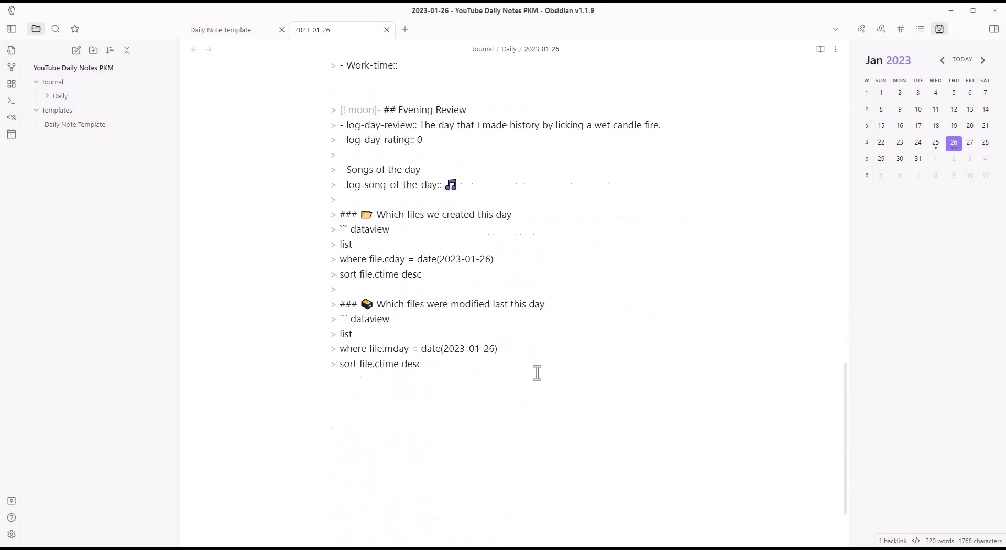
key("ctrl+e")
scroll(539, 346, "up", 3)
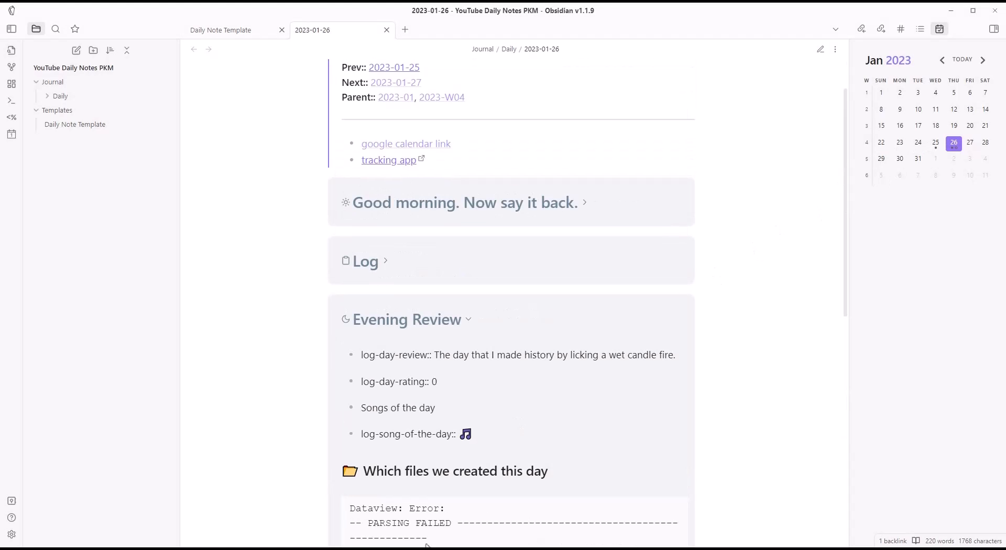
- In Daily Note Template, move the modified-files Dataview query out of the callout: strip its "> " prefixes and end it with ```
left_click(236, 30)
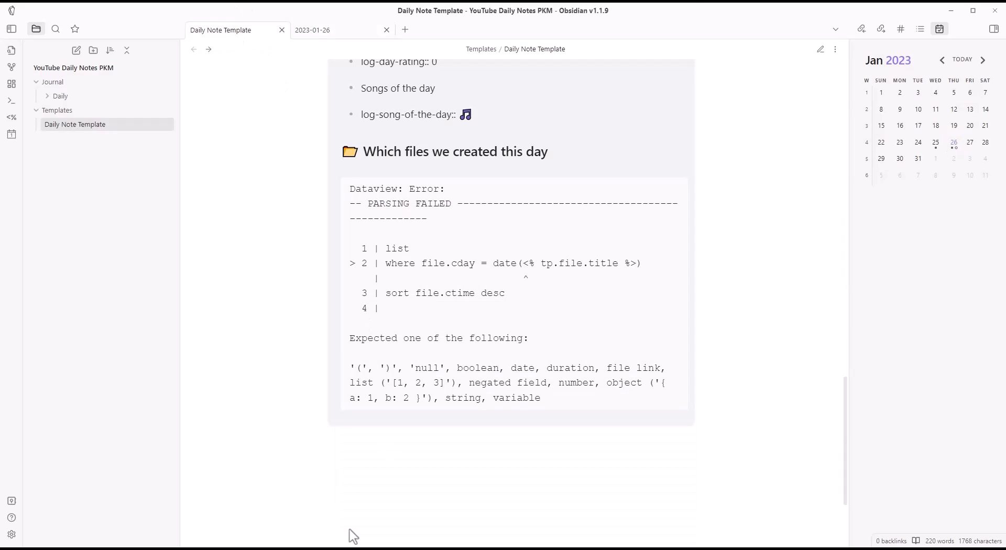
key("ctrl+e")
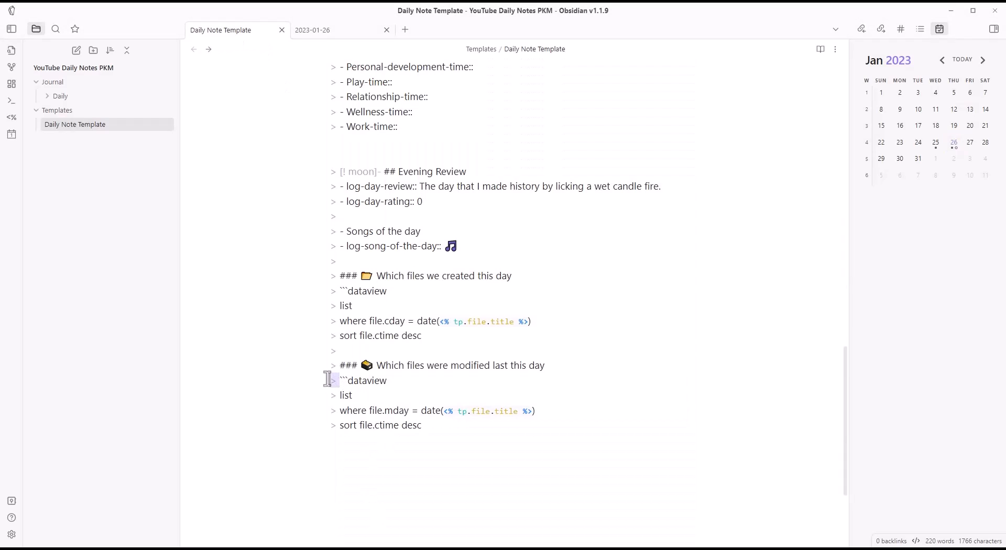
key("BackSpace")
key("Return")
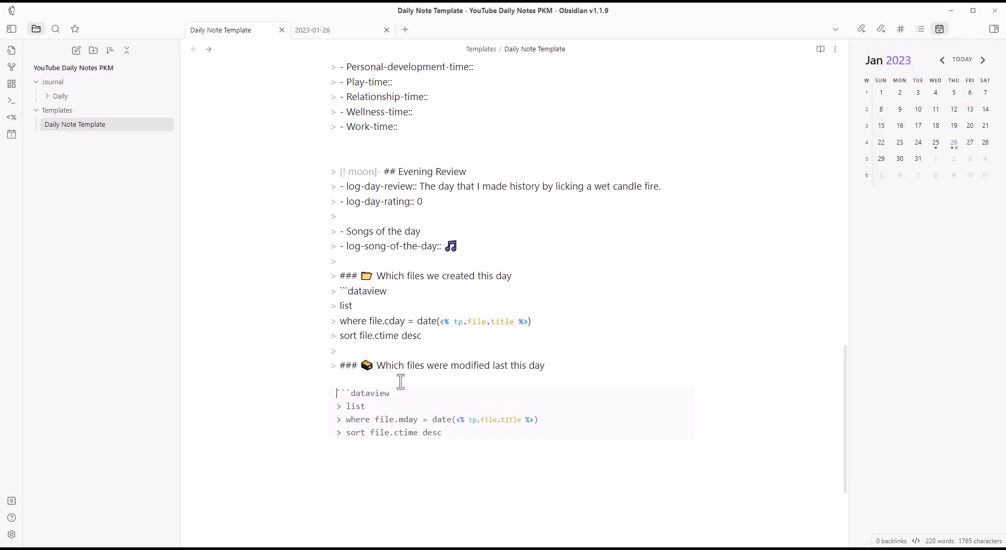
left_click(347, 407)
key("BackSpace")
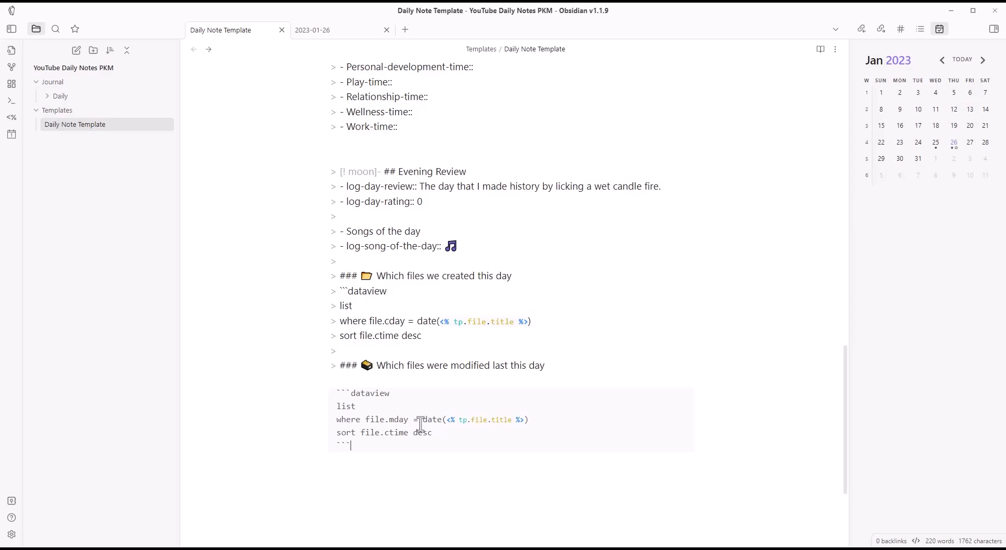
key("ctrl+e")
key("ctrl+e")
left_click_drag(365, 443, 308, 384)
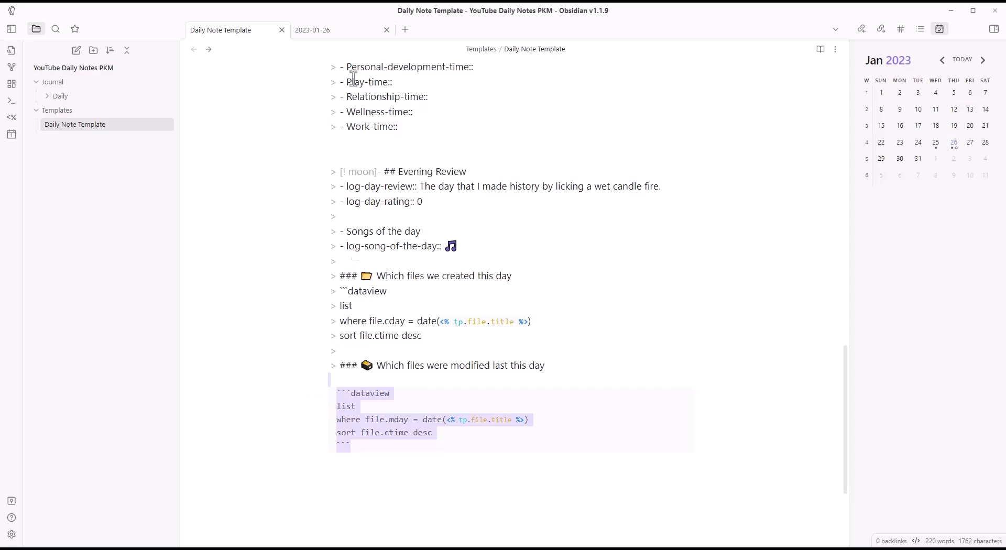
- Delete and recreate the 2023-01-26 daily note, and examine the source of its modified-files query
right_click(349, 32)
left_click(402, 373)
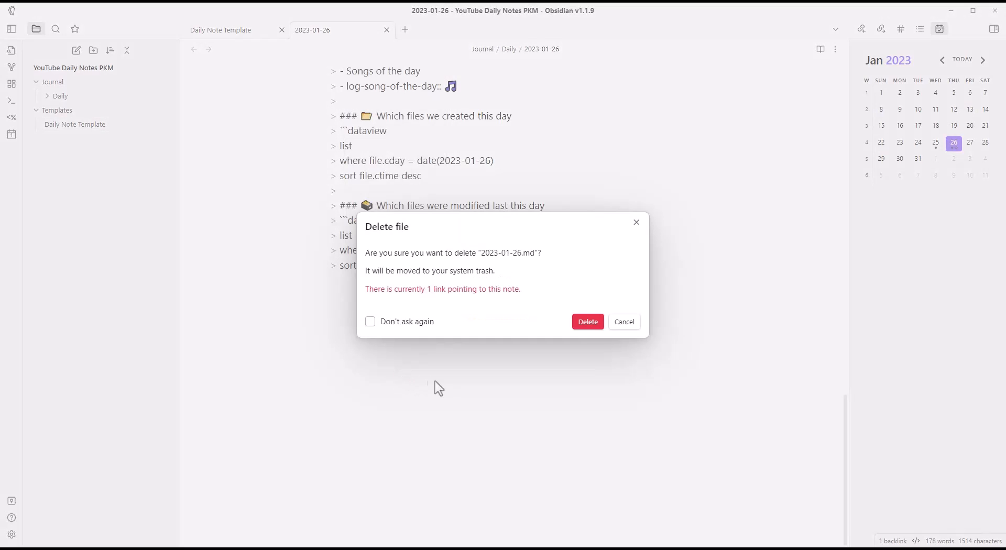
left_click(585, 326)
left_click(954, 142)
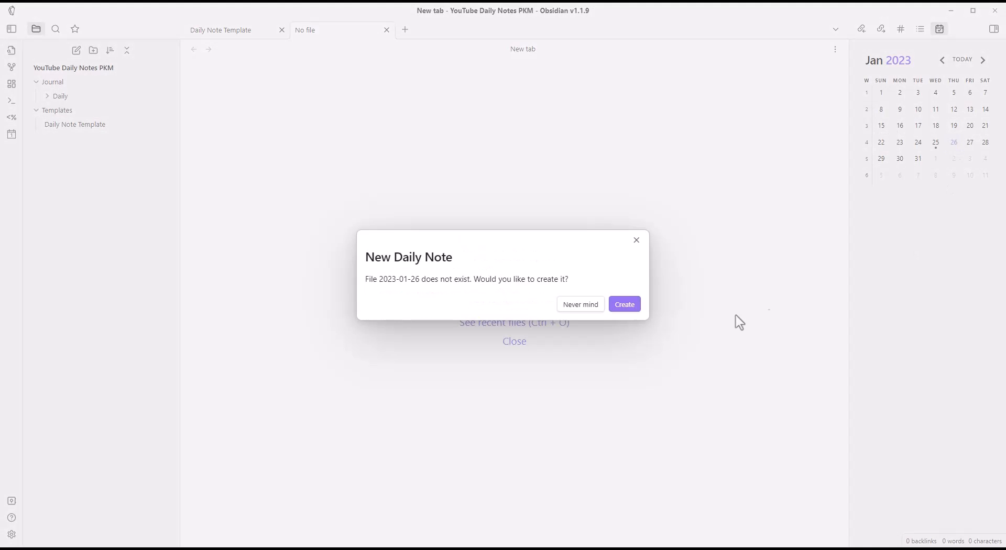
left_click(625, 304)
scroll(416, 310, "down", 15)
scroll(404, 340, "up", 3)
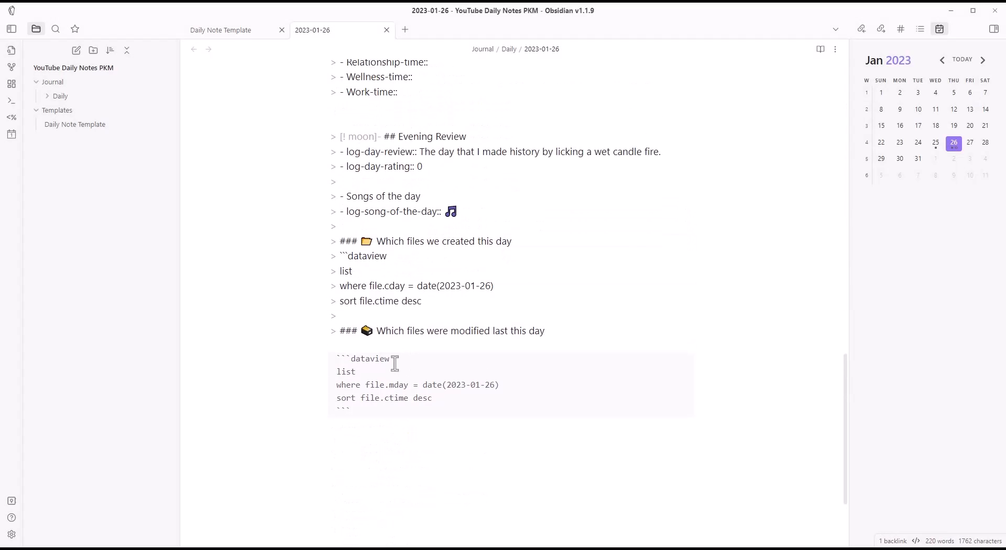
scroll(404, 388, "up", 1)
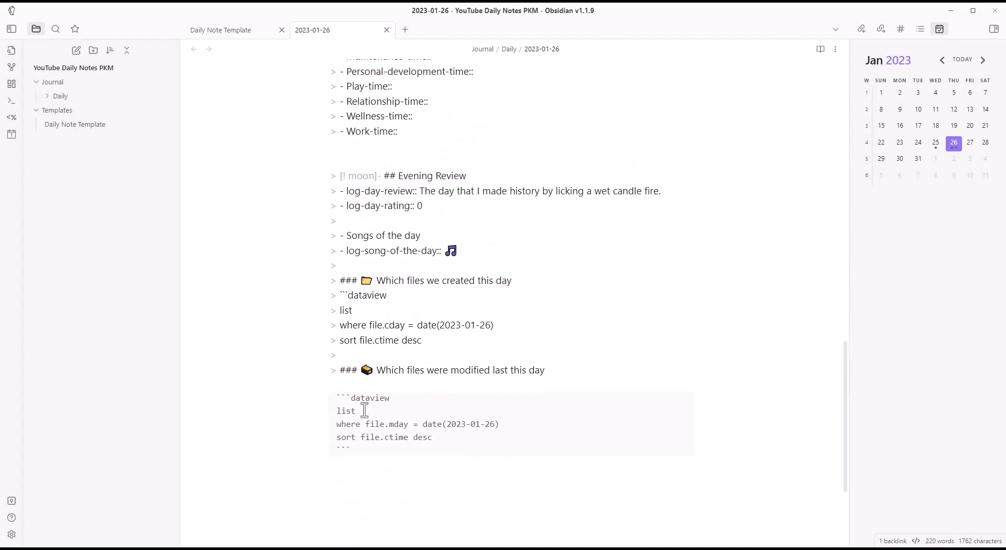
- Insert a space between ``` and dataview in the template's modified-files query, and recreate the 2023-01-26 note from it for preview
left_click(260, 30)
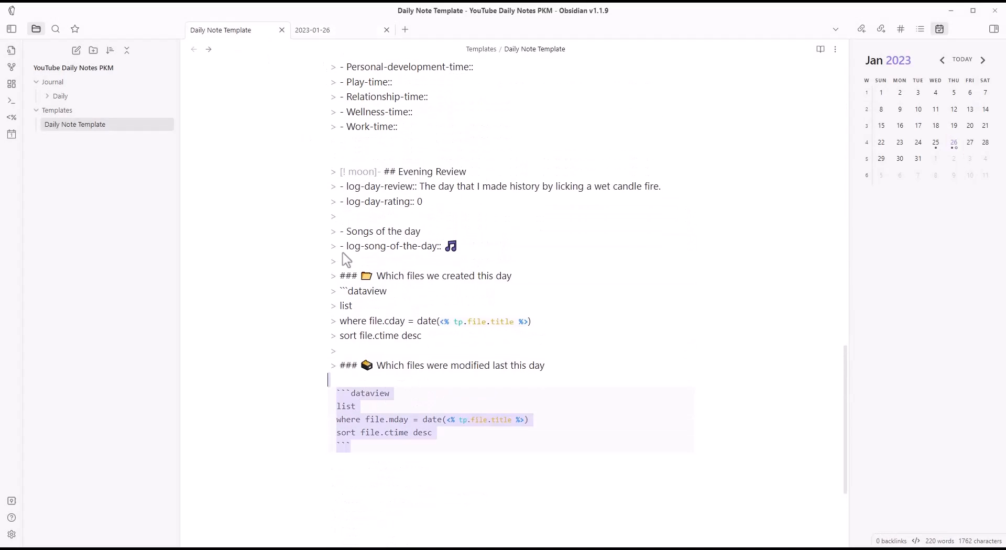
left_click(356, 400)
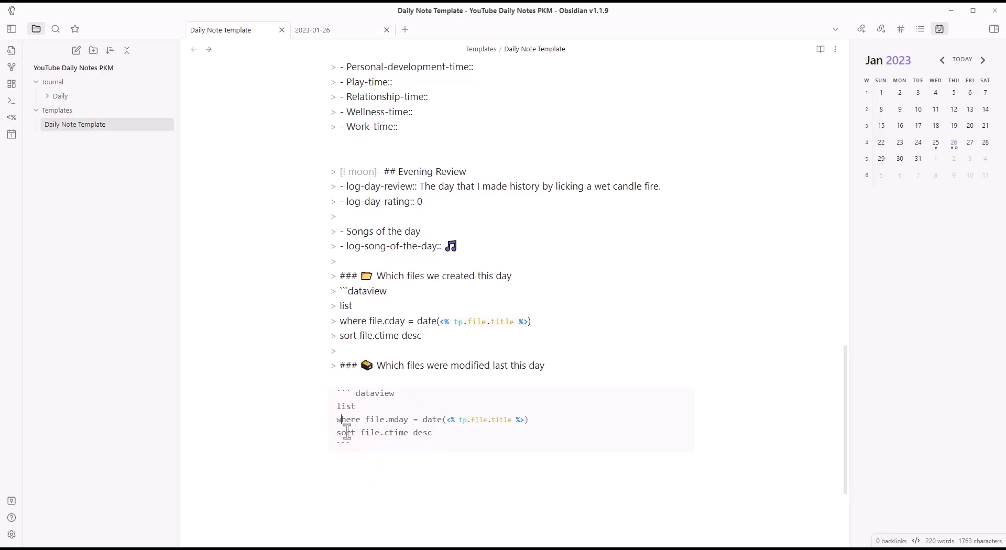
right_click(338, 30)
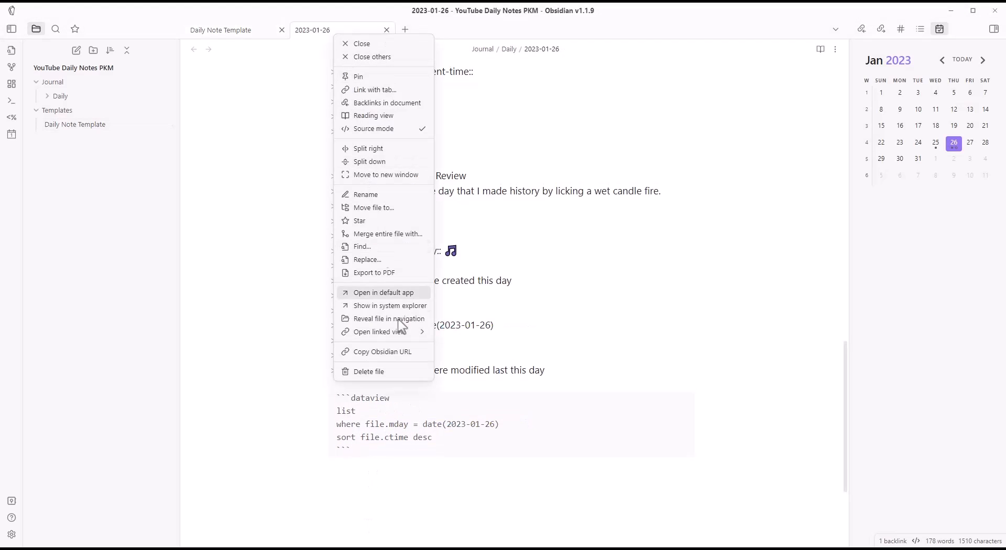
left_click(393, 372)
left_click(587, 322)
left_click(954, 143)
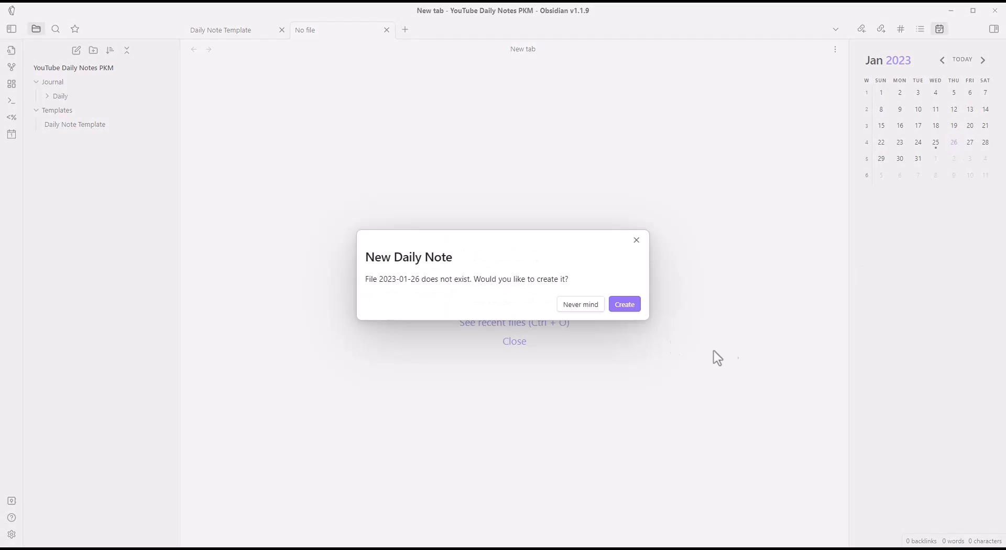
left_click(630, 305)
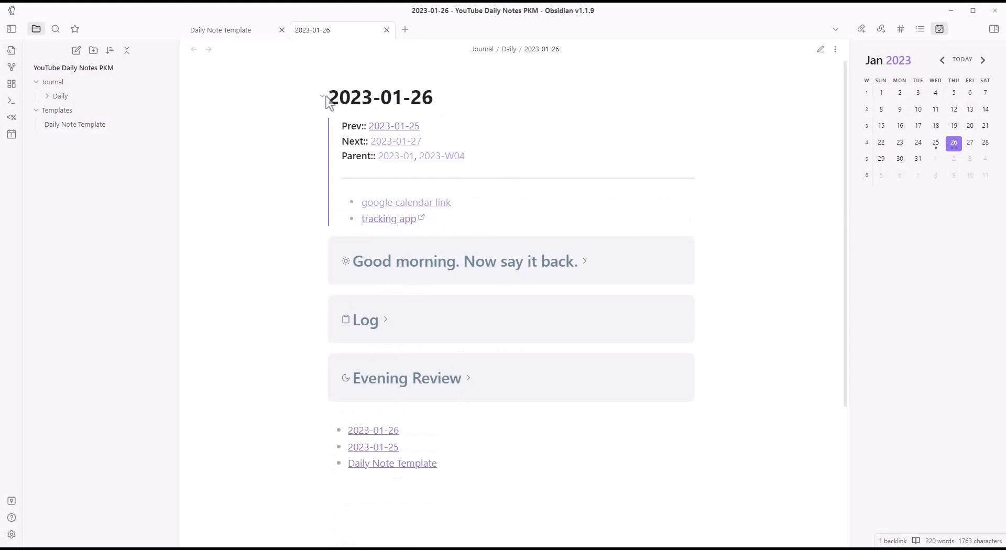
- Wrap the template's modified-files query in its own "> [! ]" callout, prefixing each query line with ">" and deleting the closing ``` fence
left_click(241, 30)
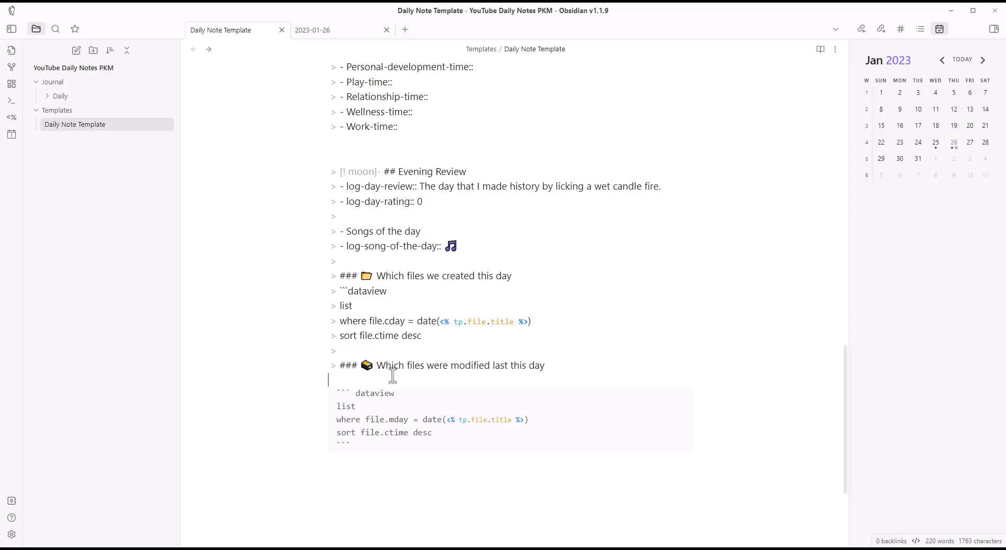
key("Return")
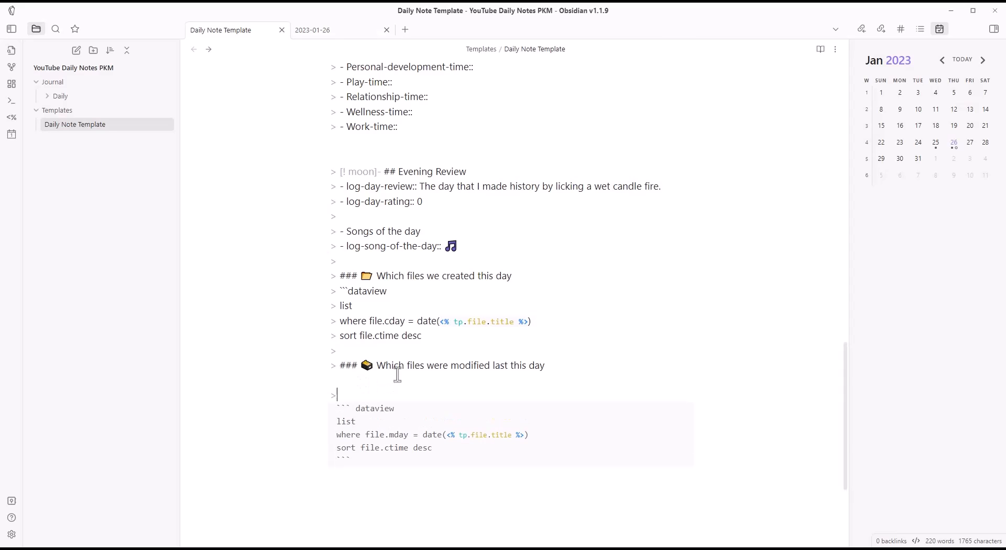
type("[!")
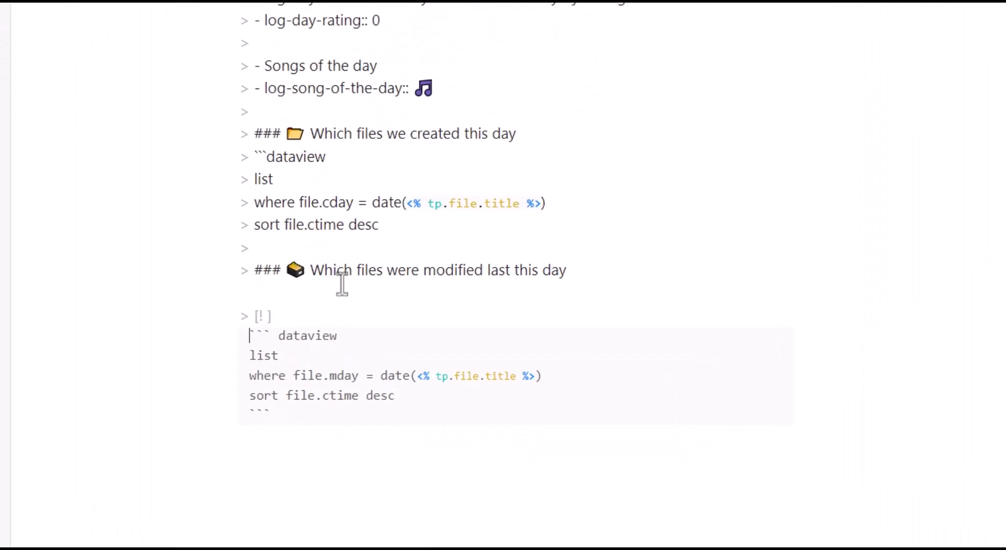
type("> ")
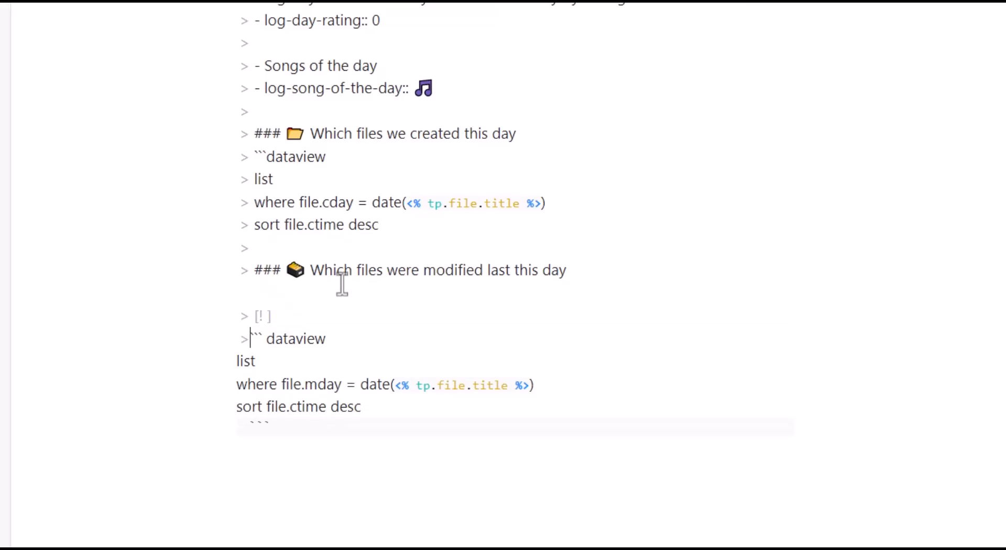
type(">")
key("Down")
key("Left")
type(">")
key("Down")
key("Left")
type(">")
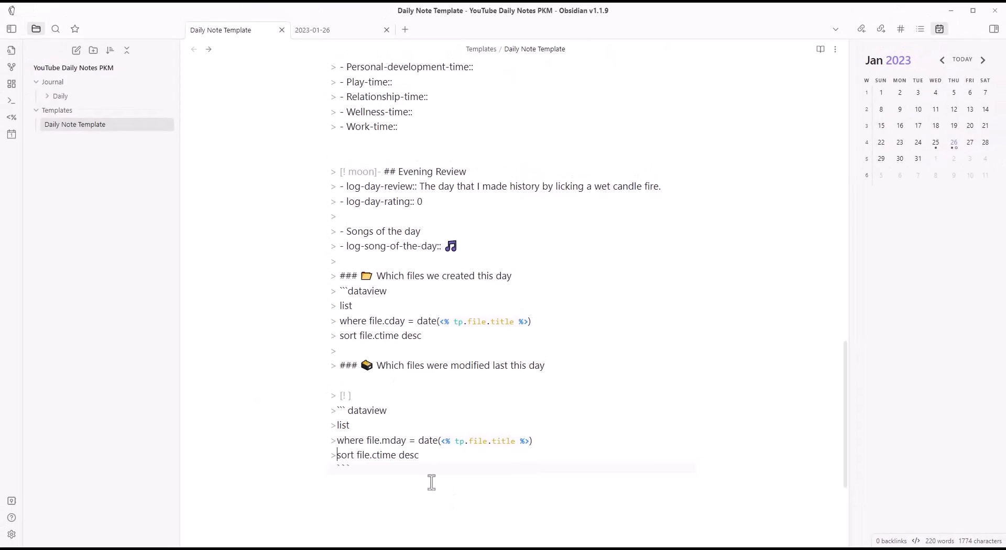
left_click_drag(361, 467, 334, 469)
- Replace the 2023-01-26 daily note with a fresh one from the template and preview the separate modified-files callout in reading view
left_click(335, 52)
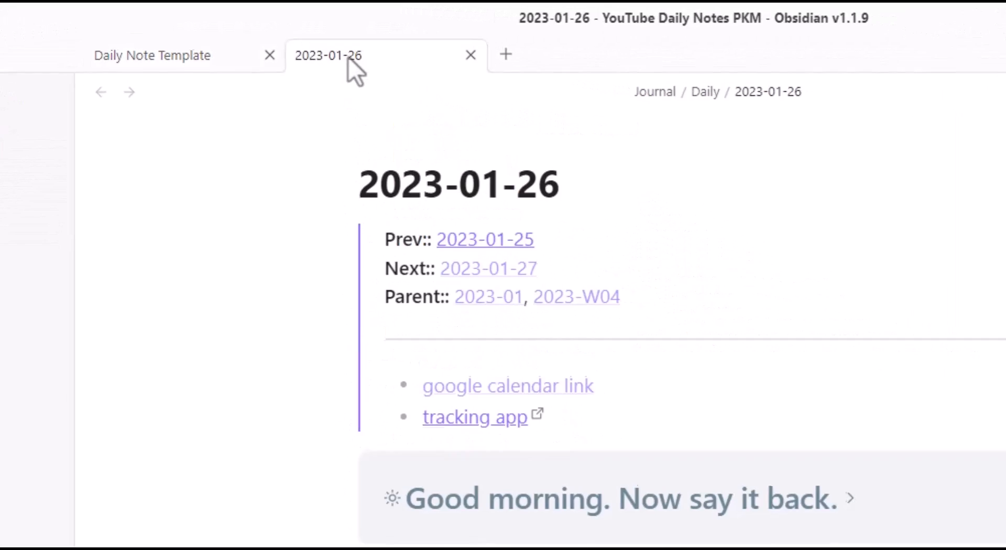
right_click(335, 52)
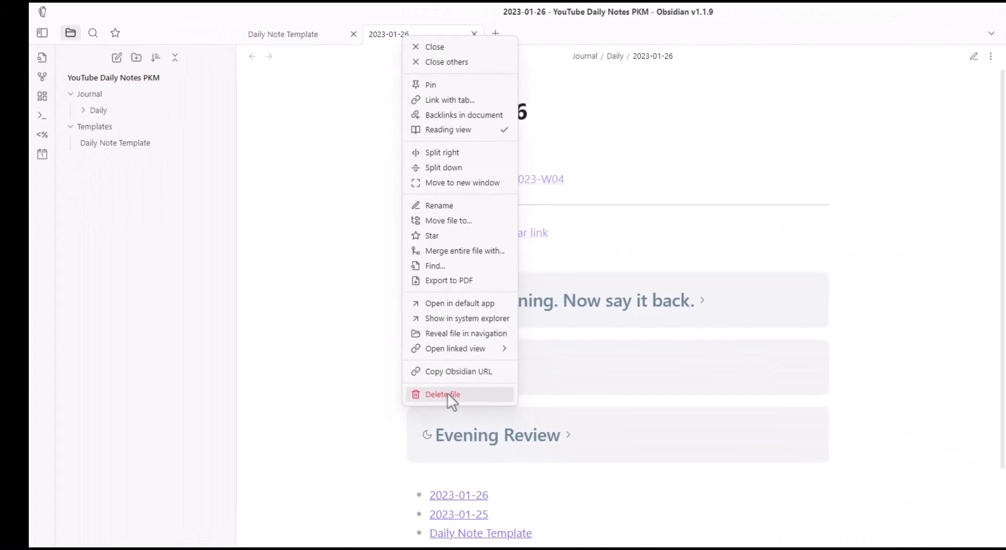
left_click(448, 394)
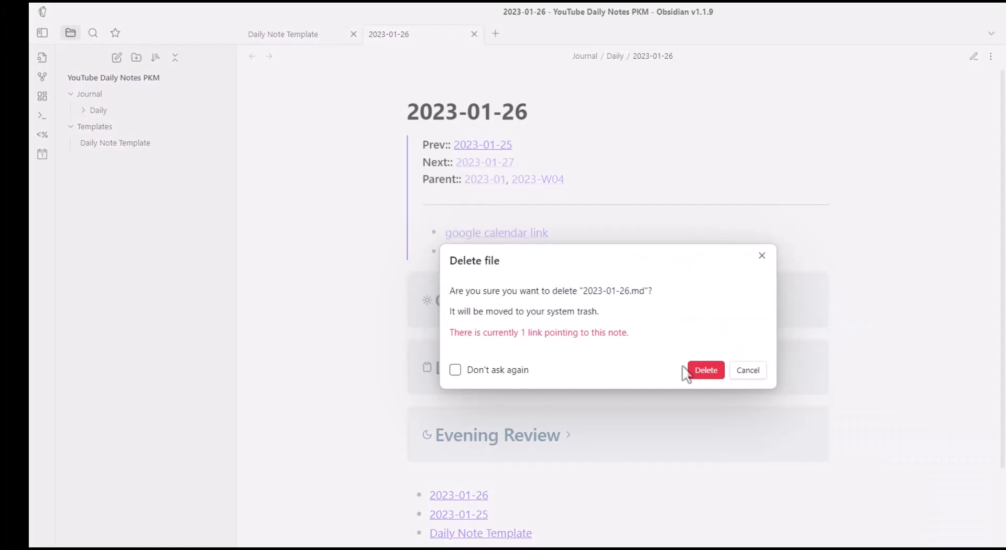
left_click(714, 371)
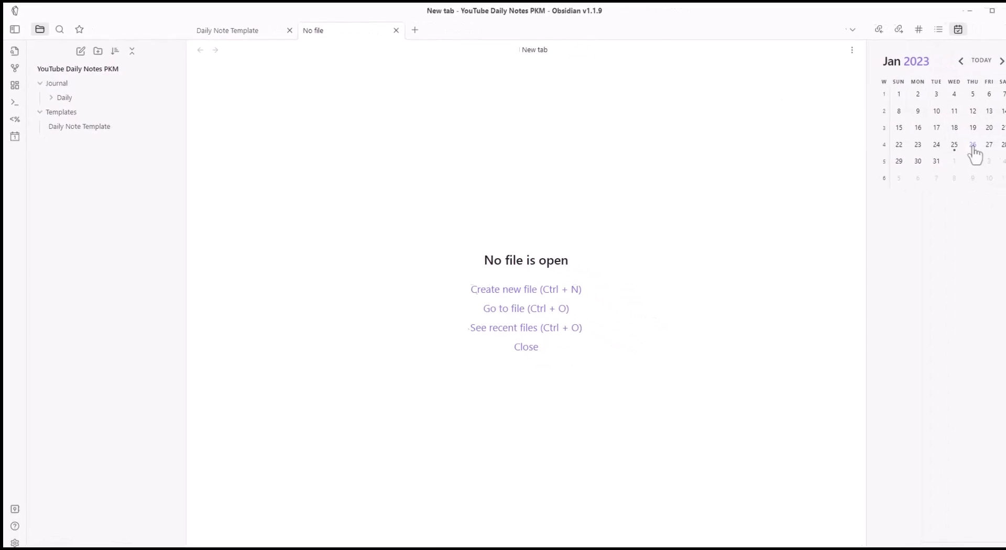
left_click(955, 147)
left_click(623, 311)
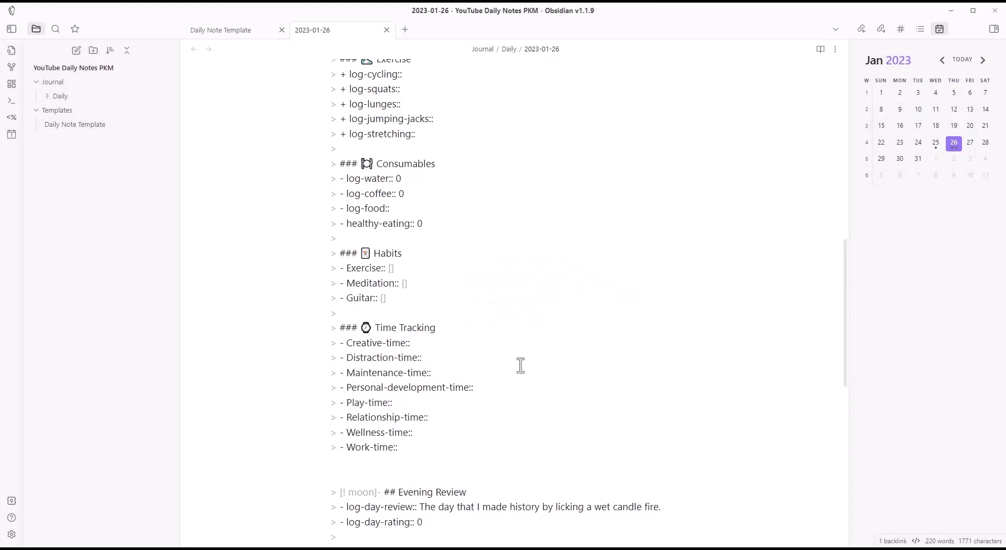
scroll(519, 364, "down", 5)
key("ctrl+e")
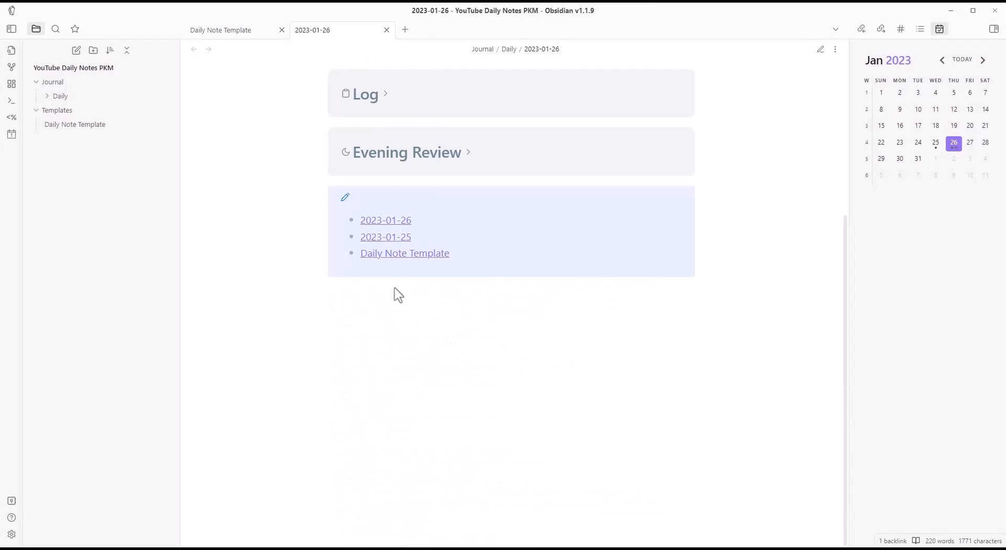
- In the template's created-files query, insert a space between ``` and dataview, and clear the ">" from the blank line below the query
left_click(225, 33)
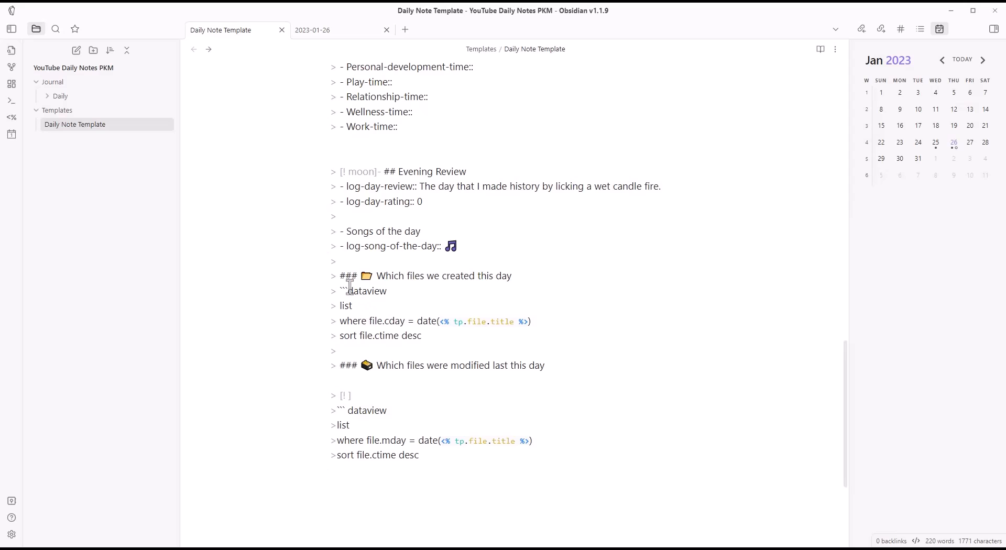
left_click(320, 30)
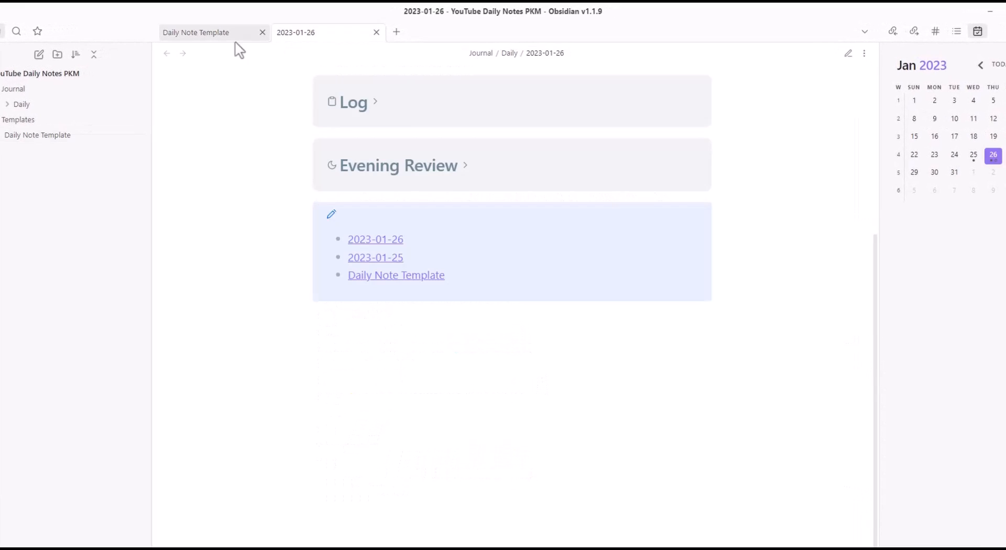
left_click(234, 36)
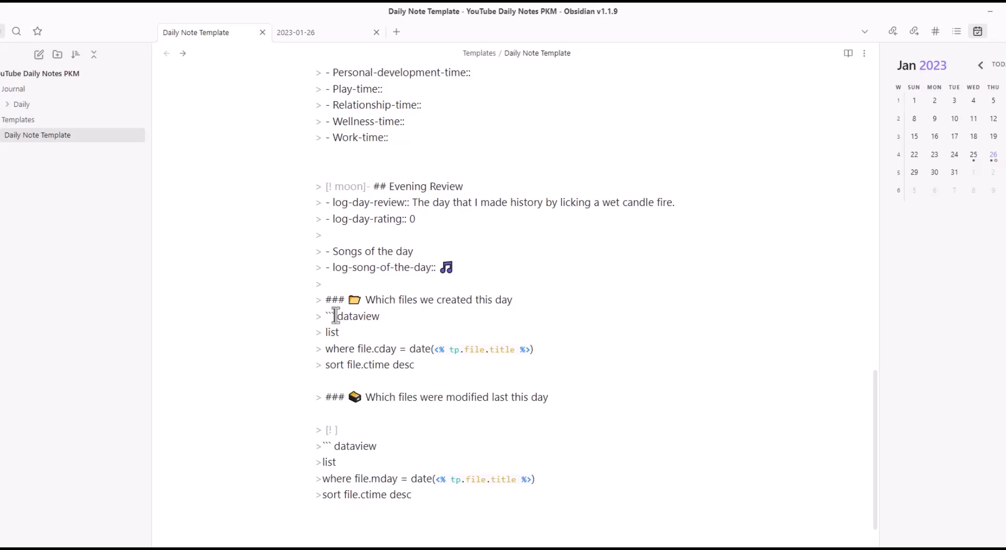
left_click(331, 382)
- Delete and recreate the 2023-01-26 note, expand its Evening Review callout in reading view, and examine both file lists
left_click(324, 34)
right_click(323, 34)
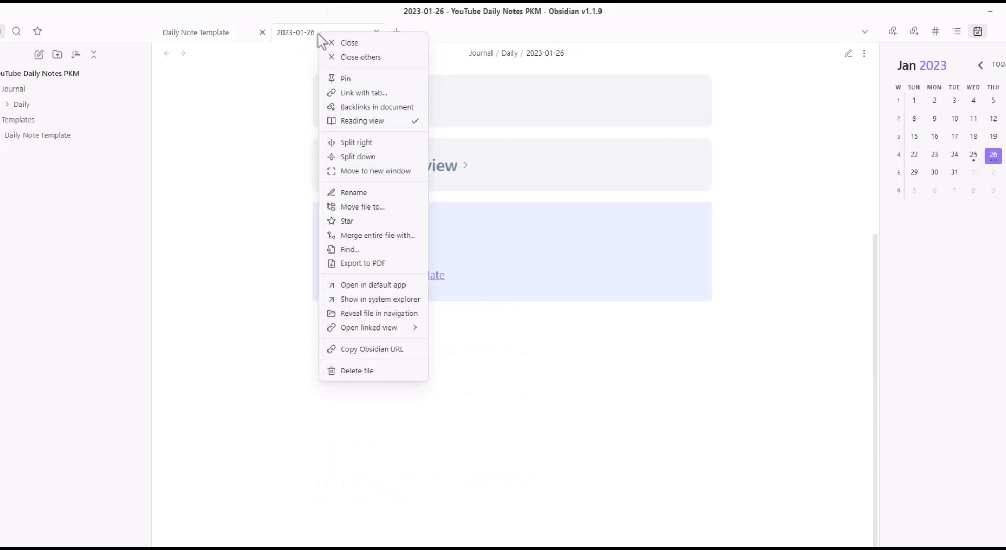
left_click(379, 373)
left_click(587, 351)
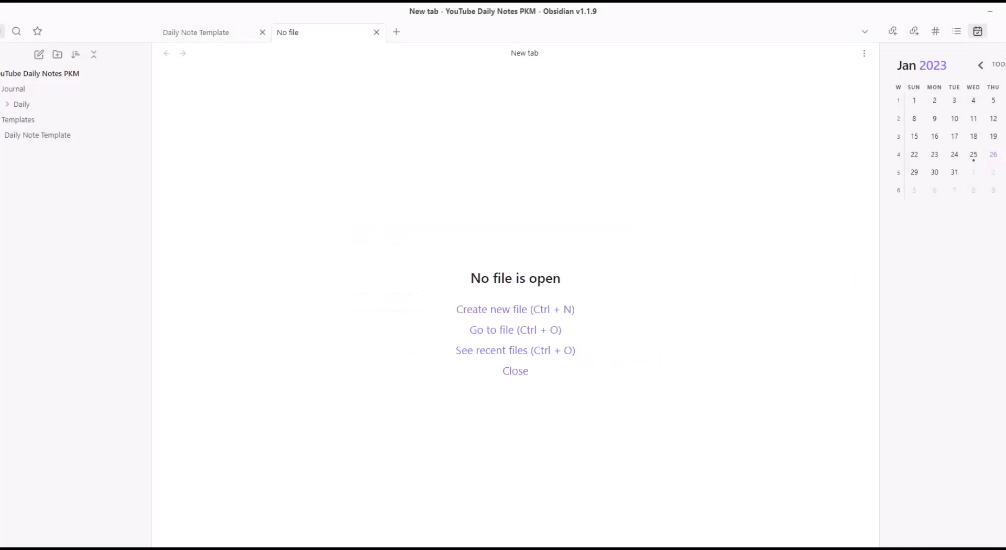
left_click(995, 159)
left_click(638, 336)
scroll(573, 378, "down", 5)
scroll(573, 378, "down", 5)
key("ctrl+e")
left_click(411, 338)
scroll(435, 407, "down", 1)
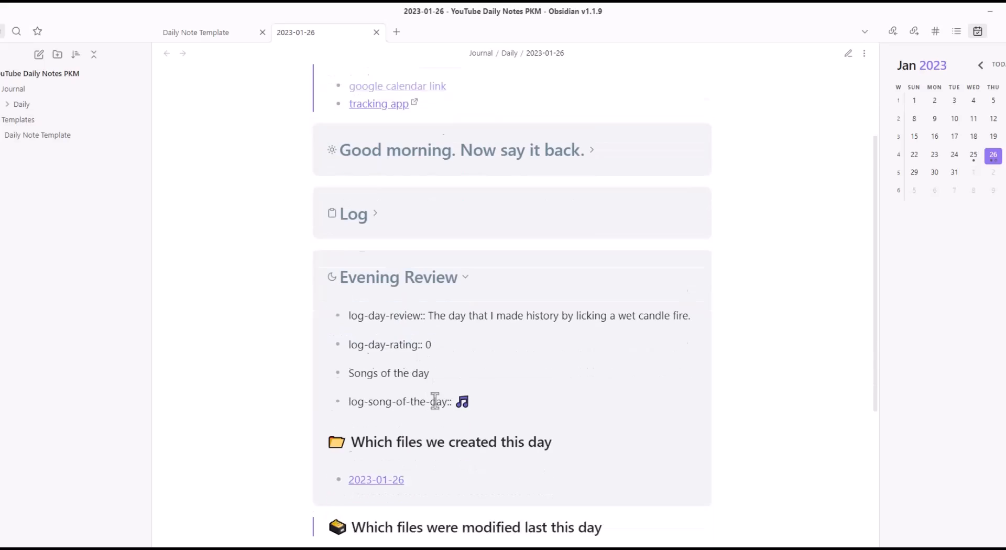
scroll(435, 407, "down", 1)
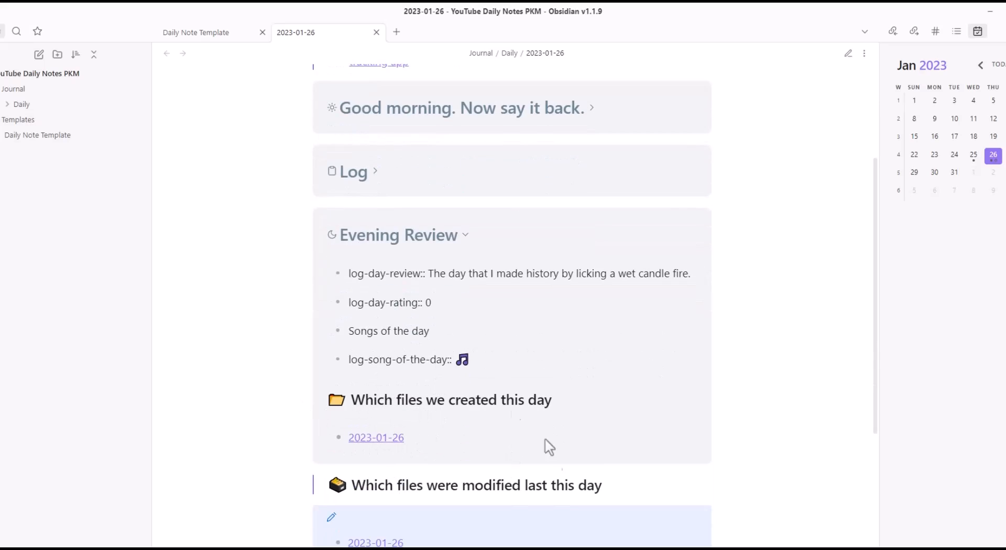
- In the template, restore ">" on the blank line above the modified-files heading, and remove the blank line and "[! ]" below it
left_click(225, 33)
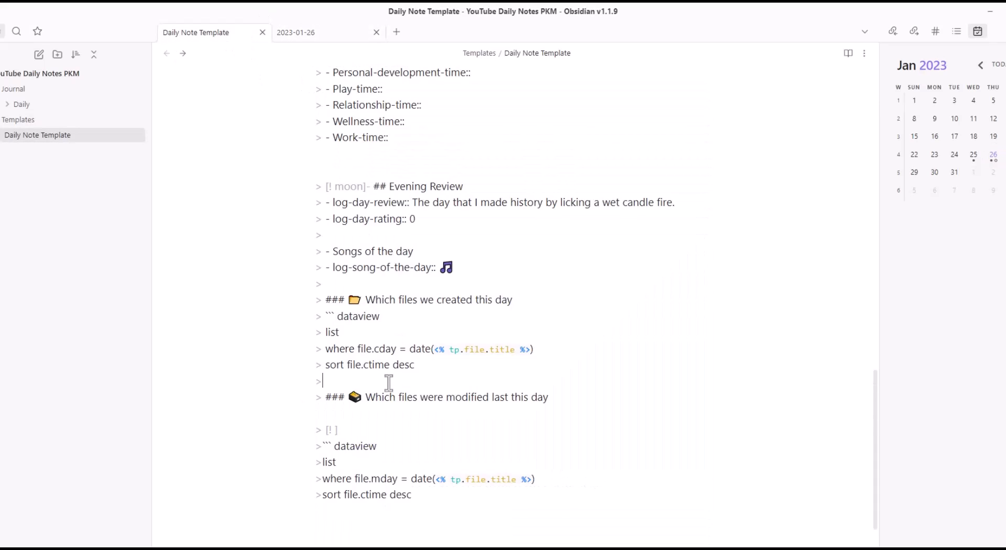
left_click(320, 415)
key("BackSpace")
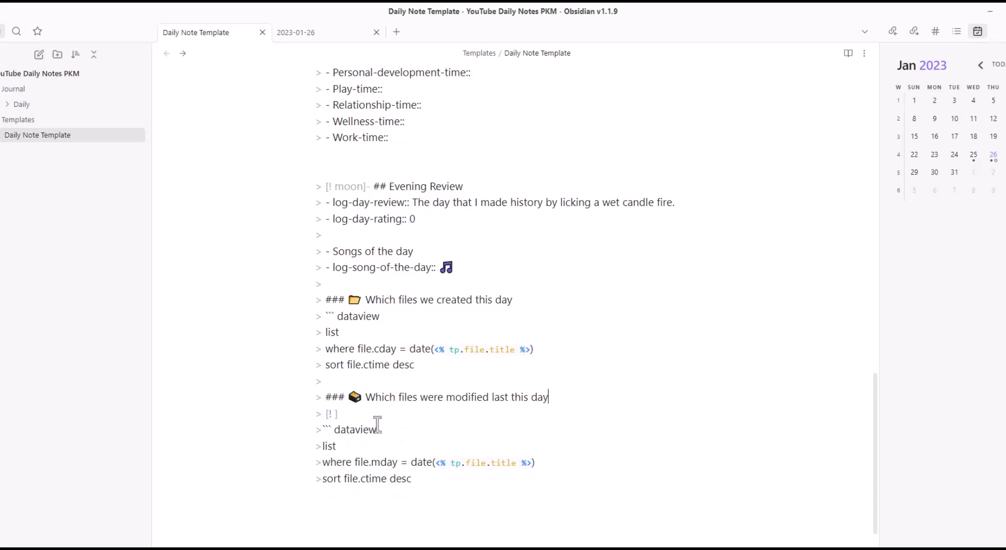
left_click_drag(338, 414, 327, 416)
key("BackSpace")
key("BackSpace")
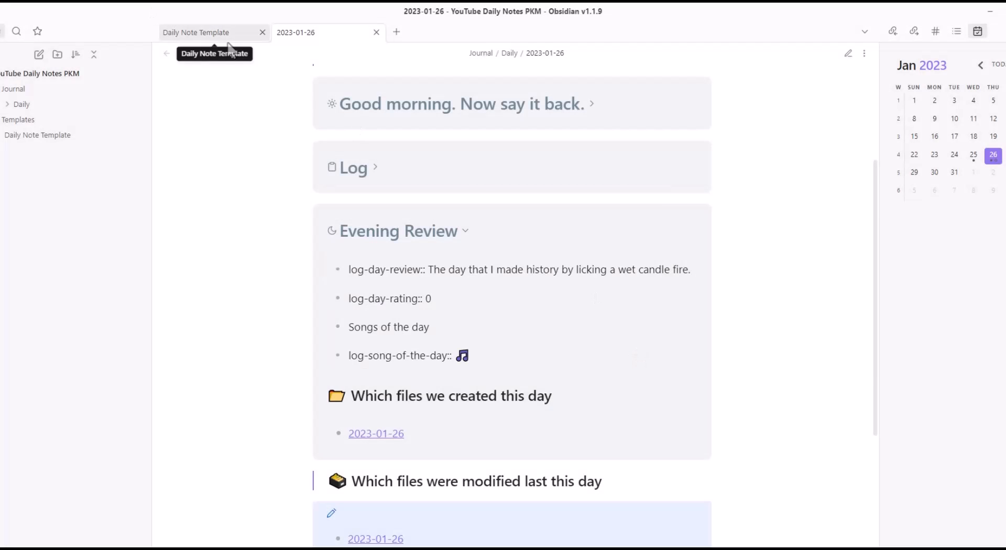
- In the template, examine the Evening Review block from its callout heading down to the modified-files query
left_click(228, 40)
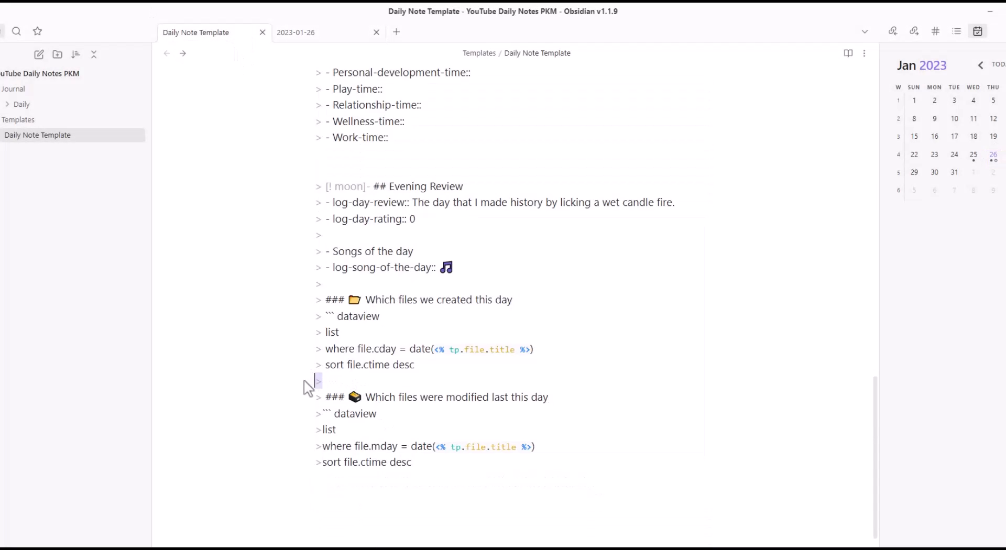
left_click(363, 434)
left_click_drag(414, 463, 316, 188)
left_click(499, 191)
left_click_drag(501, 195, 291, 189)
- Delete and recreate the 2023-01-26 note, open it in reading view, and check how both file queries render in the Evening Review callout
left_click(309, 34)
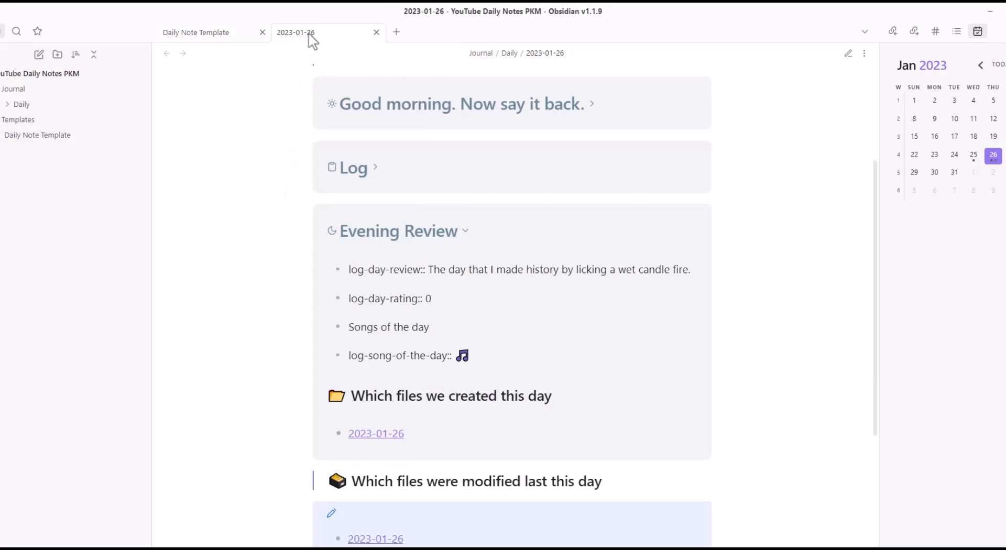
right_click(309, 34)
left_click(370, 373)
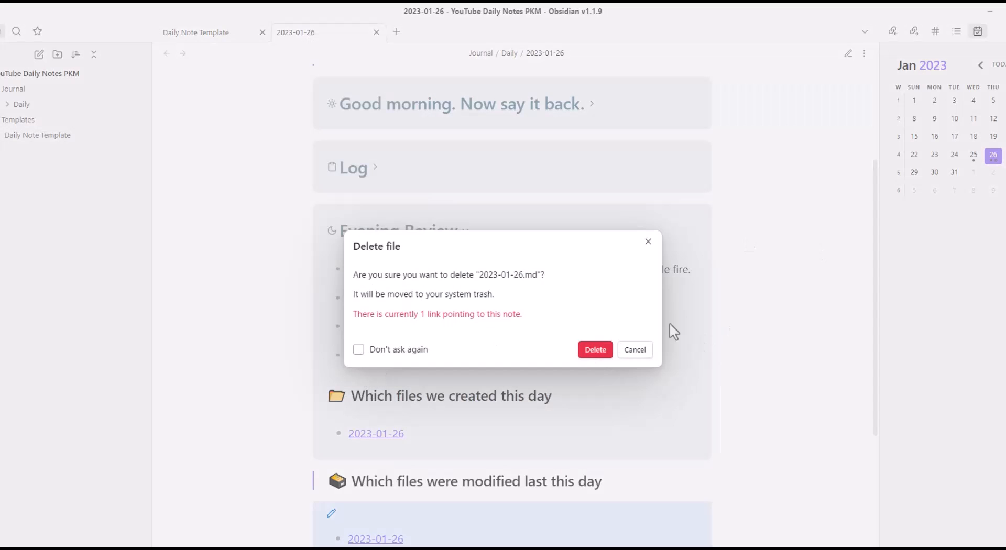
left_click(595, 349)
left_click(635, 332)
key("ctrl+e")
scroll(465, 354, "down", 10)
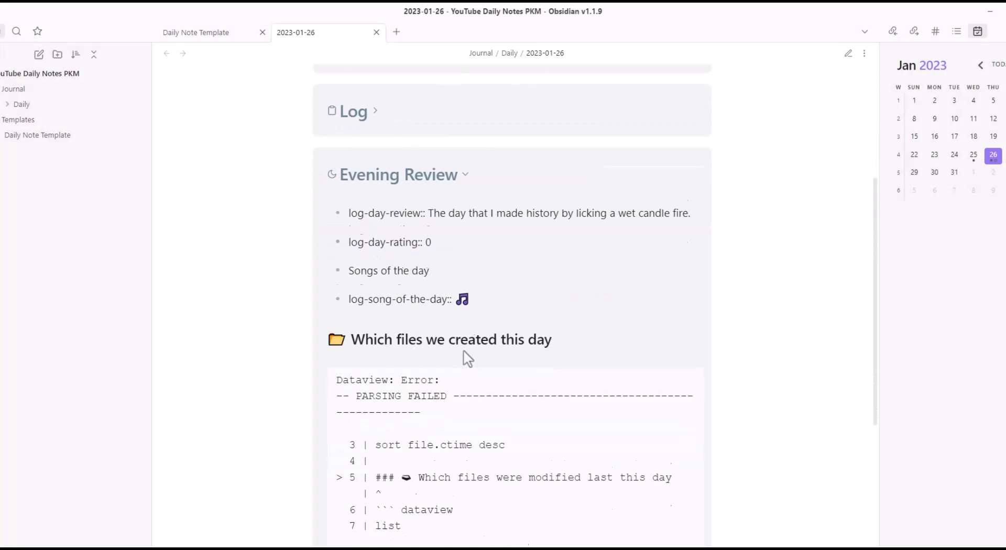
scroll(473, 351, "up", 4)
scroll(484, 409, "down", 1)
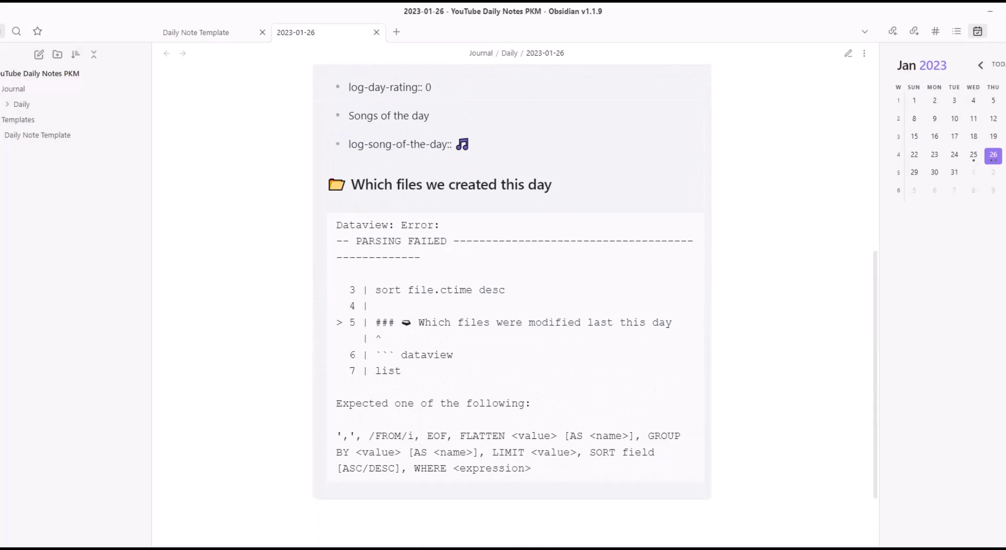
- In the template, remove the "###" markers from the created-files and modified-files headings
key("ctrl+Tab")
left_click_drag(348, 398, 324, 399)
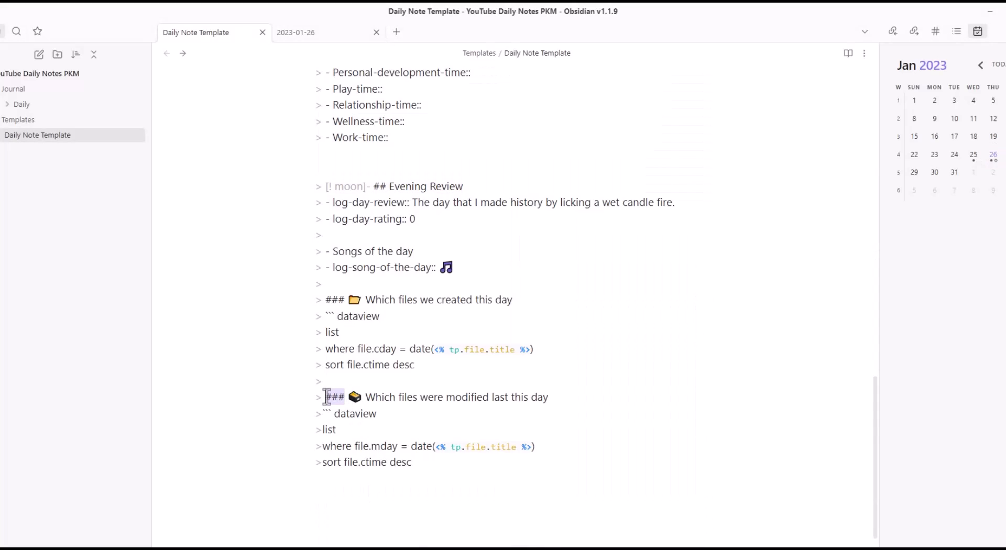
key("BackSpace")
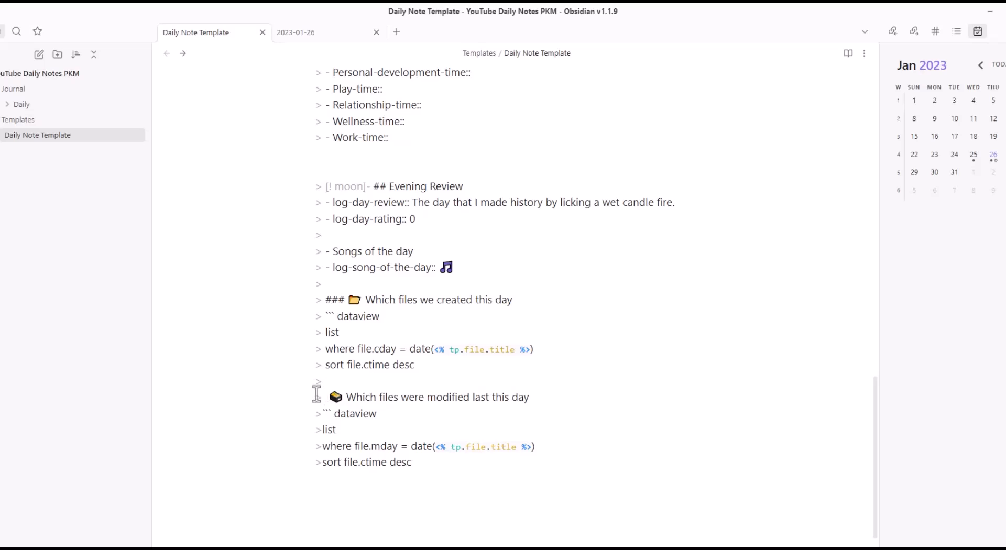
key("BackSpace")
left_click_drag(346, 300, 326, 300)
key("BackSpace")
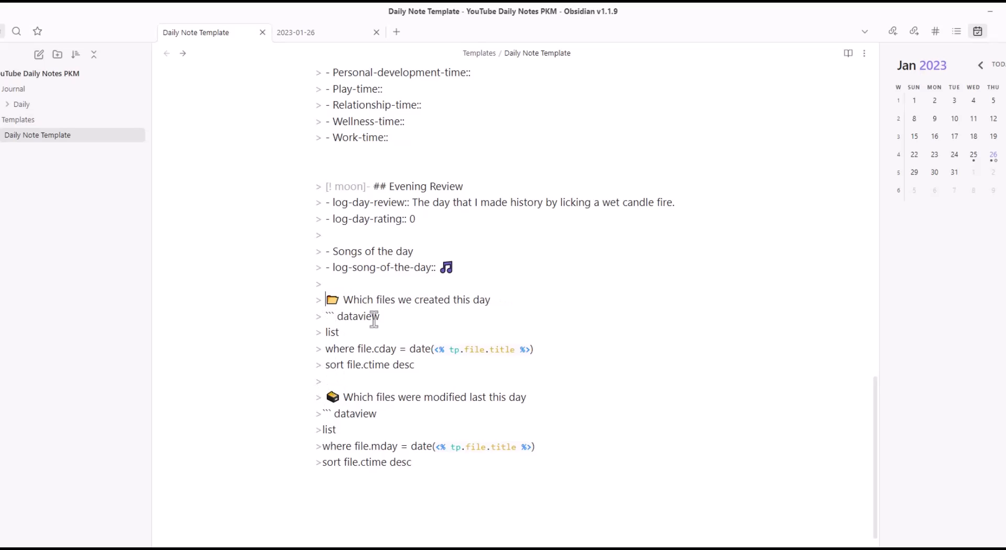
- Replace the 2023-01-26 note with a fresh one from the template and expand its Evening Review callout in reading view
left_click(306, 35)
right_click(305, 35)
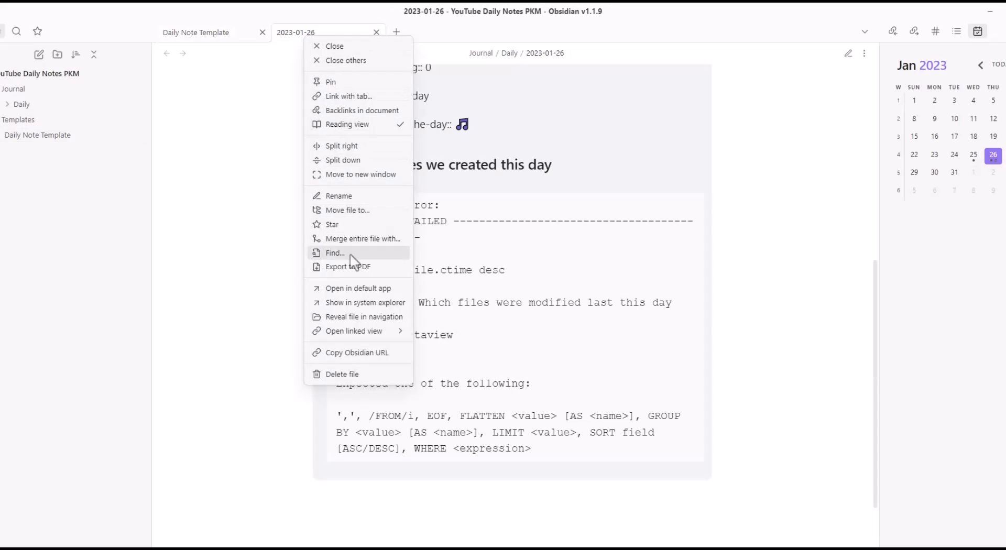
left_click(333, 375)
left_click(992, 156)
left_click(642, 329)
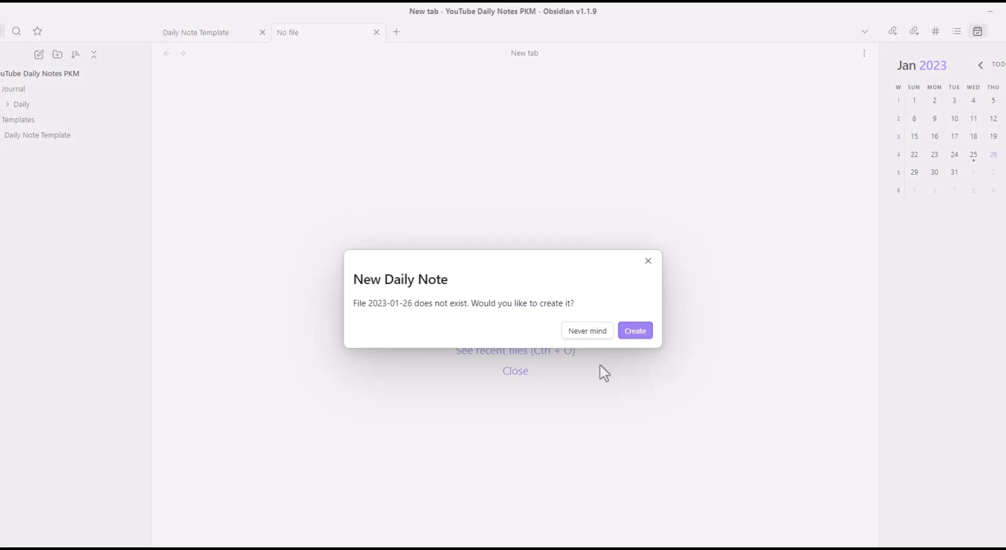
scroll(610, 421, "down", 20)
key("ctrl+e")
left_click(381, 276)
- Undo the removal of the "###" markers from both file-list headings in the template
left_click(227, 33)
left_click(337, 380)
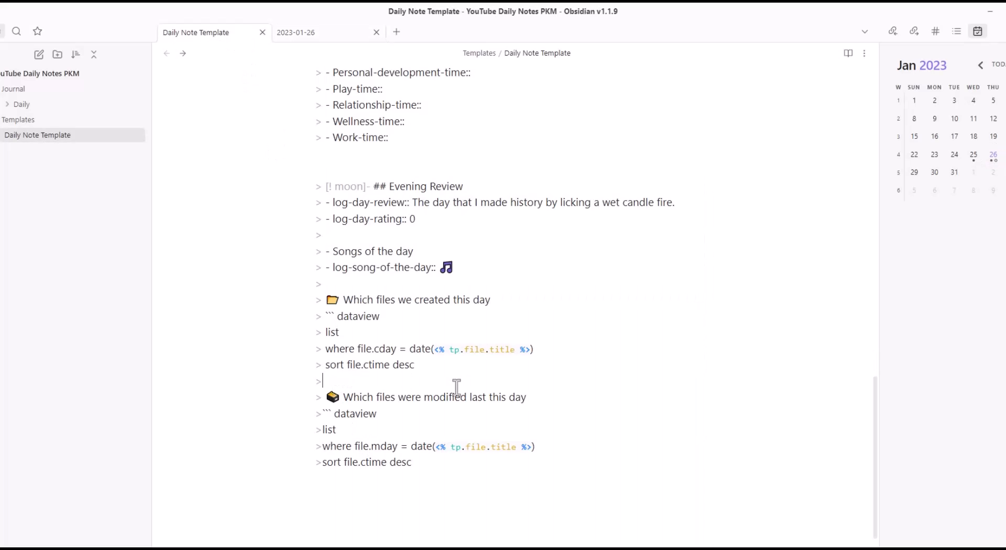
key("ctrl+z")
key("ctrl+z")
key("ctrl+z")
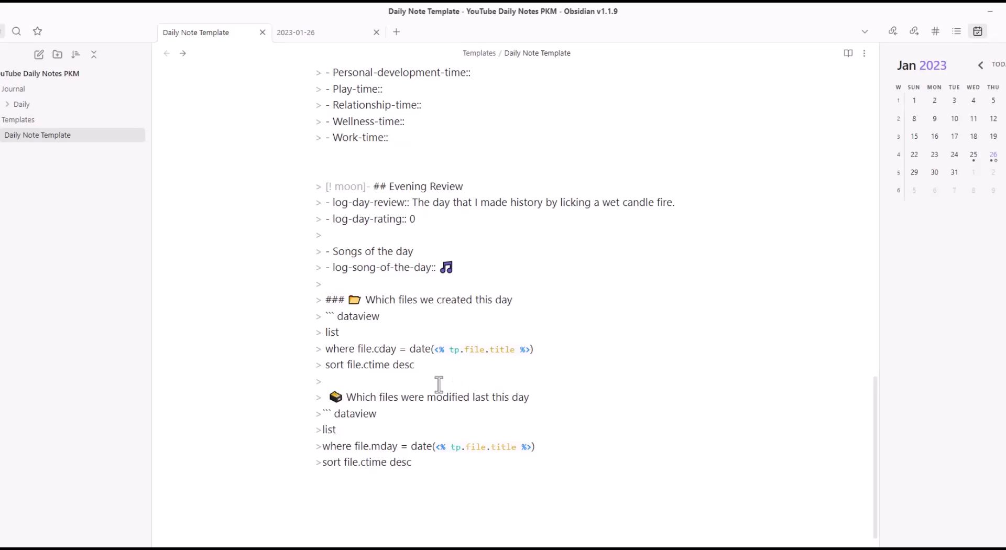
key("ctrl+z")
- Add a second ">" to the blank quoted lines above the created-files and modified-files headings
left_click(401, 303)
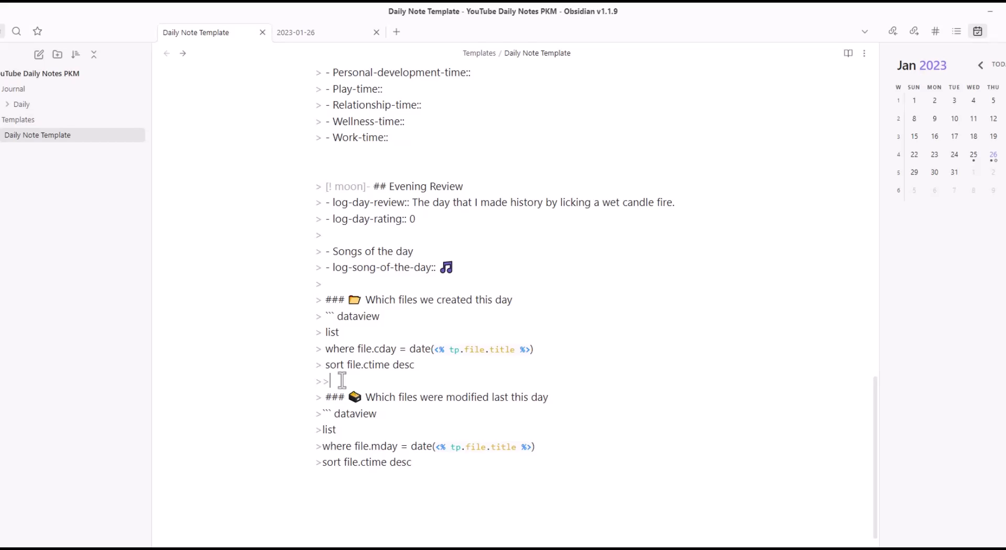
type(">")
left_click_drag(332, 382, 307, 378)
left_click(342, 283)
- Delete the 2023-01-26 note, create it again from the template, and check the query output under the created-files heading
left_click(291, 33)
right_click(304, 33)
left_click(340, 370)
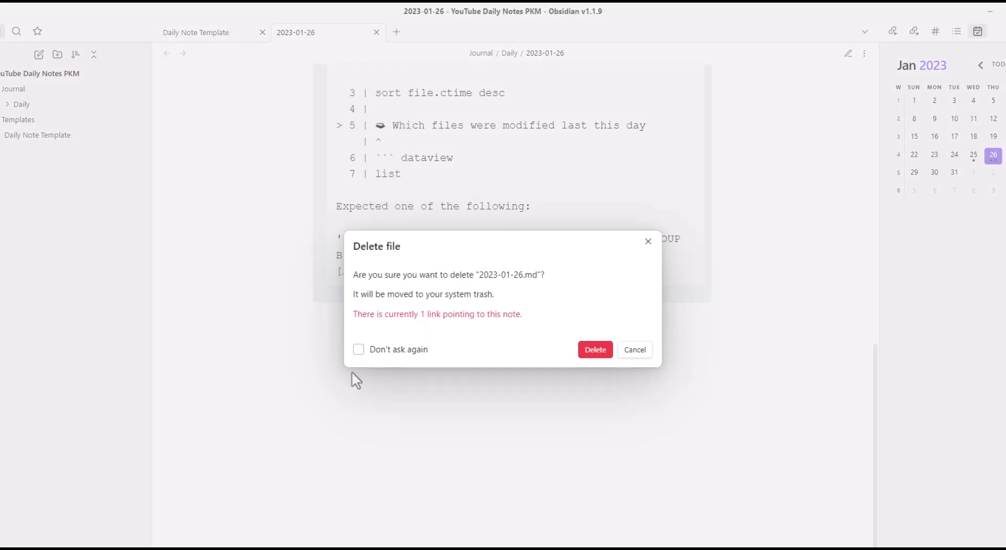
left_click(596, 348)
left_click(994, 155)
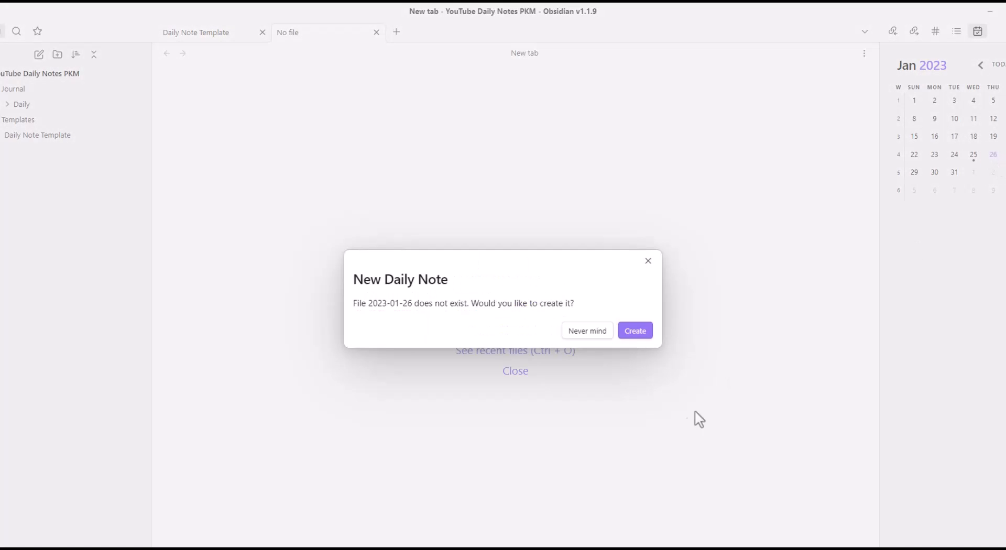
left_click(634, 335)
scroll(464, 346, "down", 4)
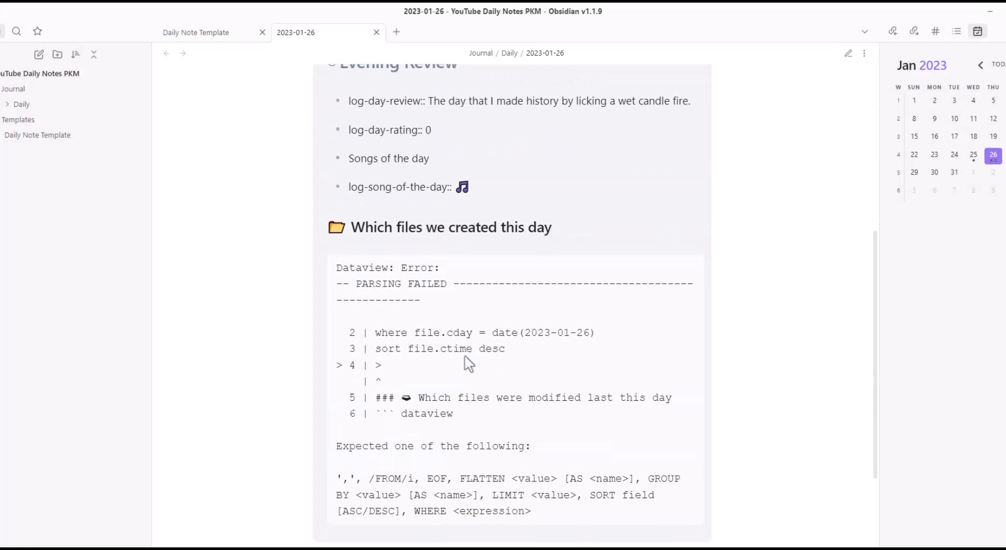
scroll(469, 363, "up", 1)
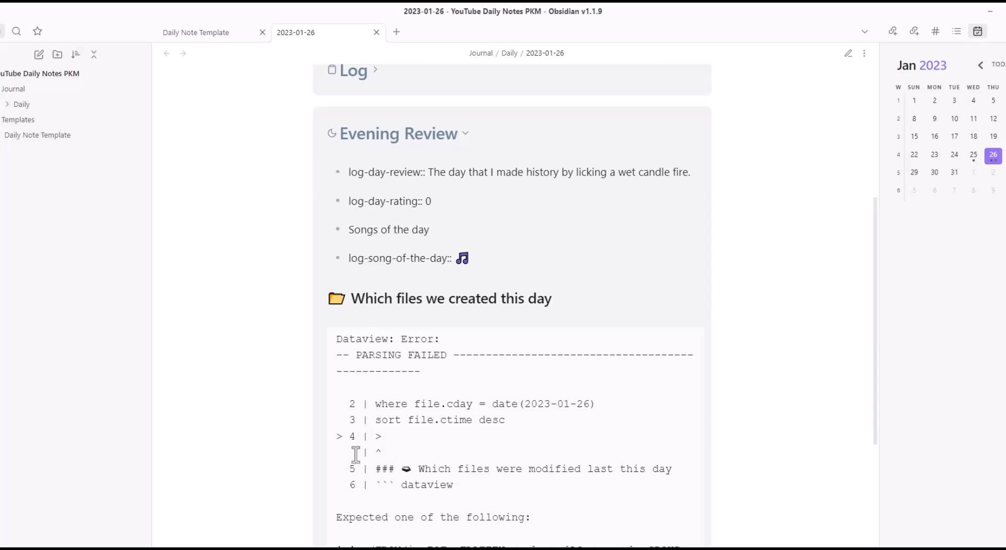
- In the template, insert unquoted blank lines before the ">>" lines above the created-files and modified-files headings
left_click(239, 50)
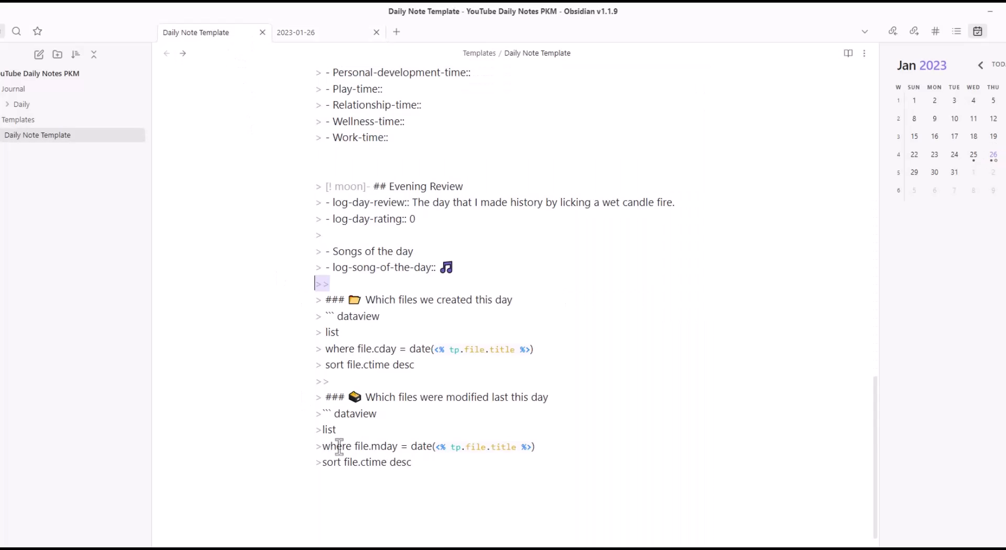
left_click(322, 215)
left_click(348, 289)
left_click(427, 368)
key("Return")
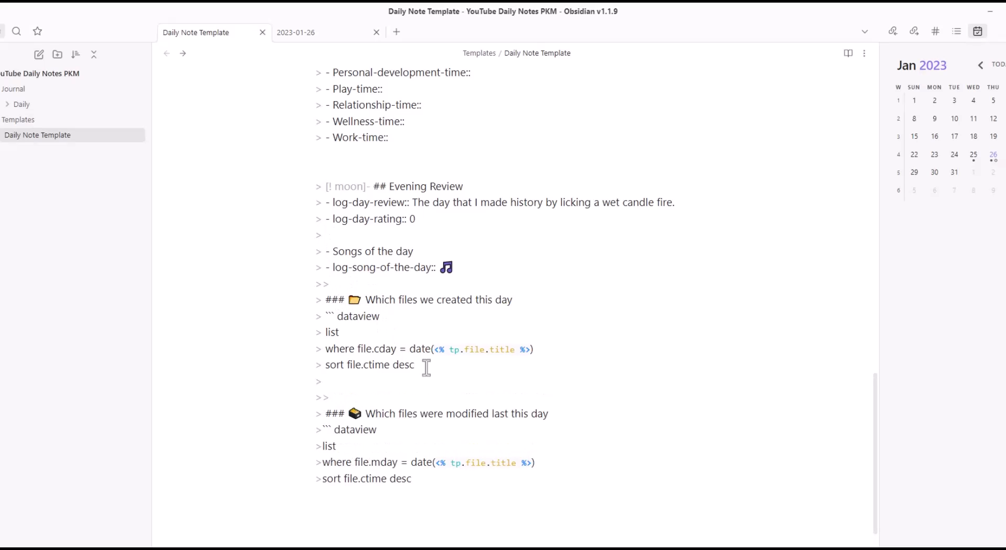
key("Return")
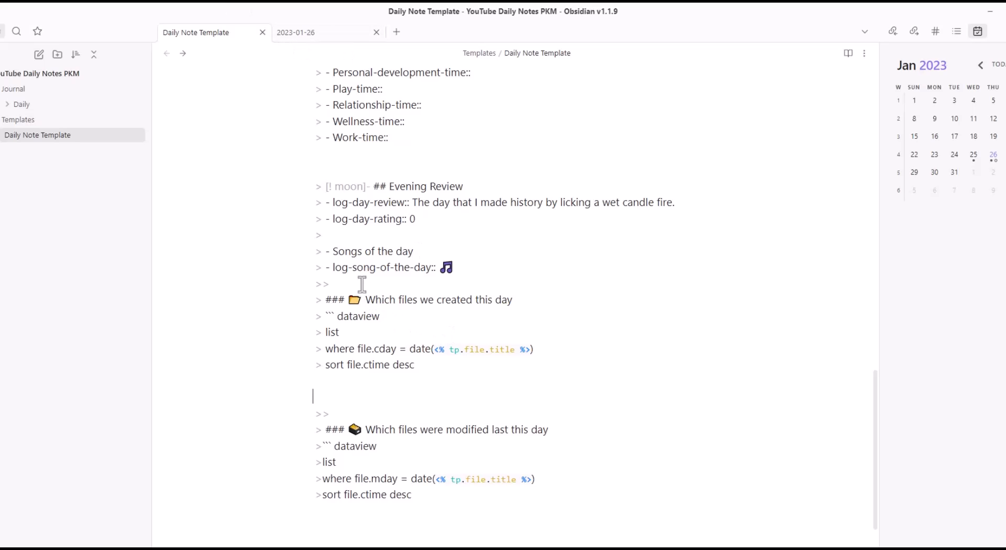
left_click(466, 266)
key("Return")
key("Return")
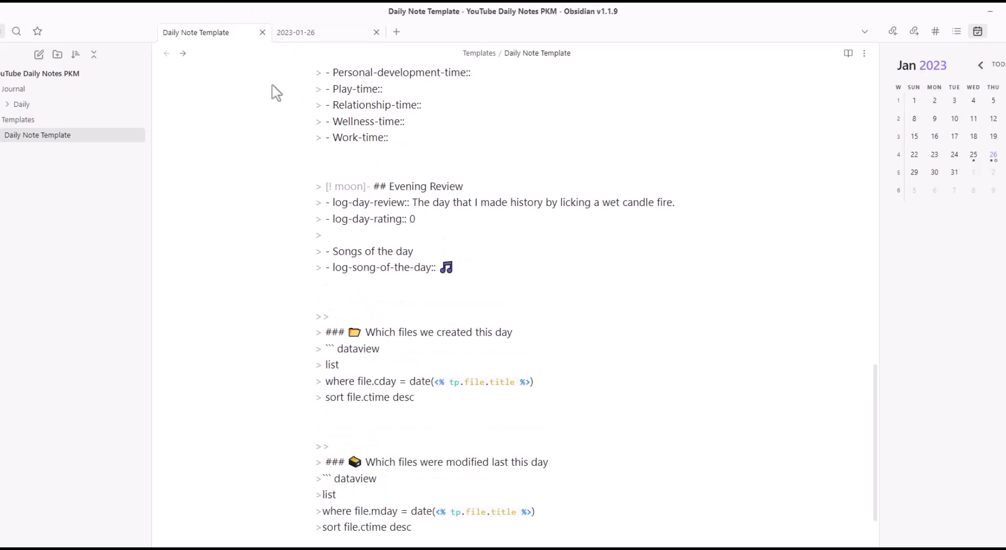
- Recreate the 2023-01-26 note from the template and examine where both file lists sit relative to the Evening Review callout
left_click(314, 37)
right_click(315, 37)
left_click(350, 368)
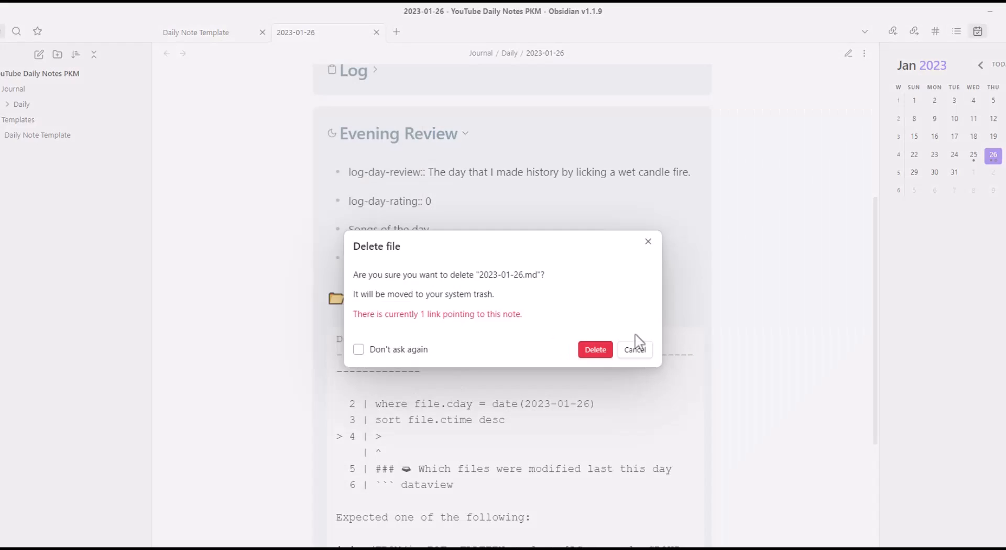
left_click(606, 352)
left_click(993, 154)
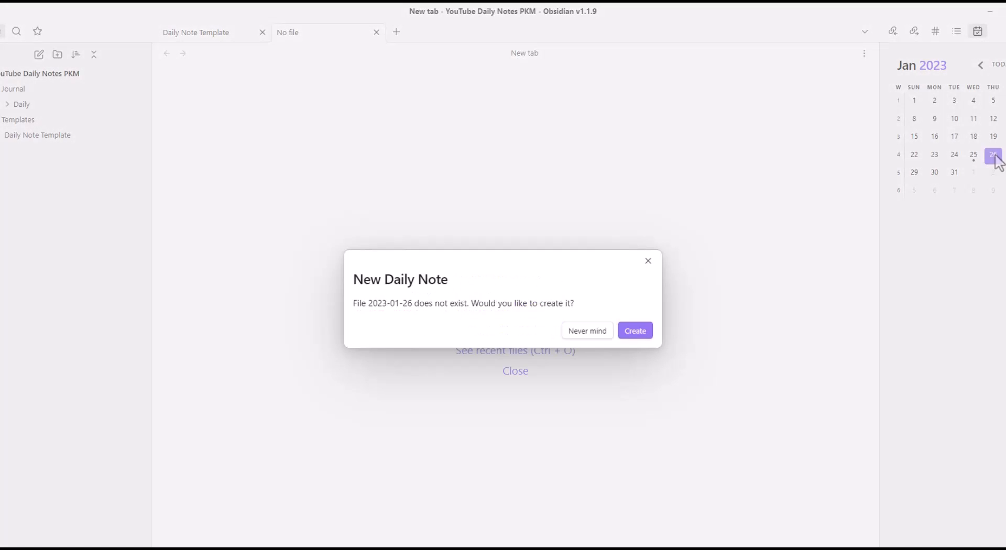
left_click(637, 332)
scroll(456, 325, "down", 15)
key("ctrl+e")
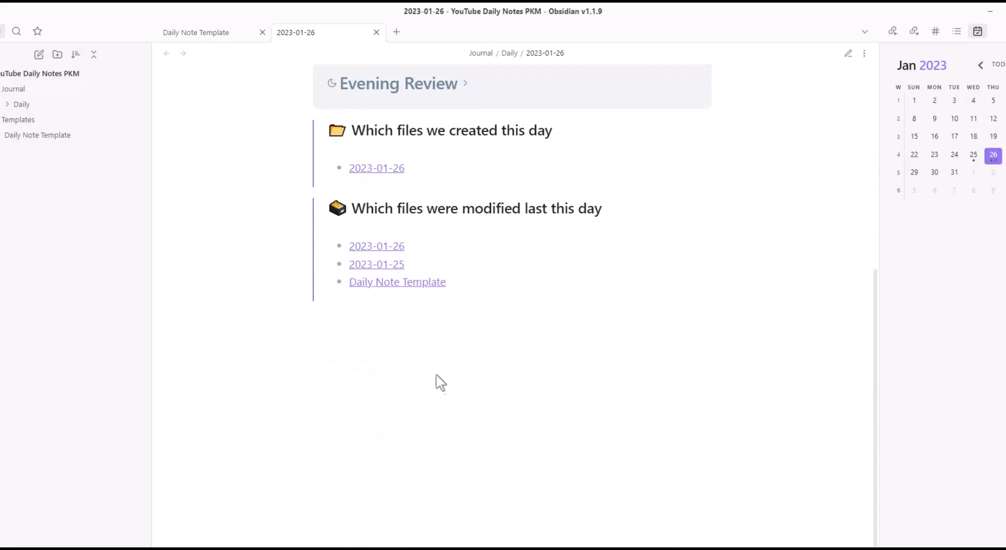
scroll(445, 383, "up", 5)
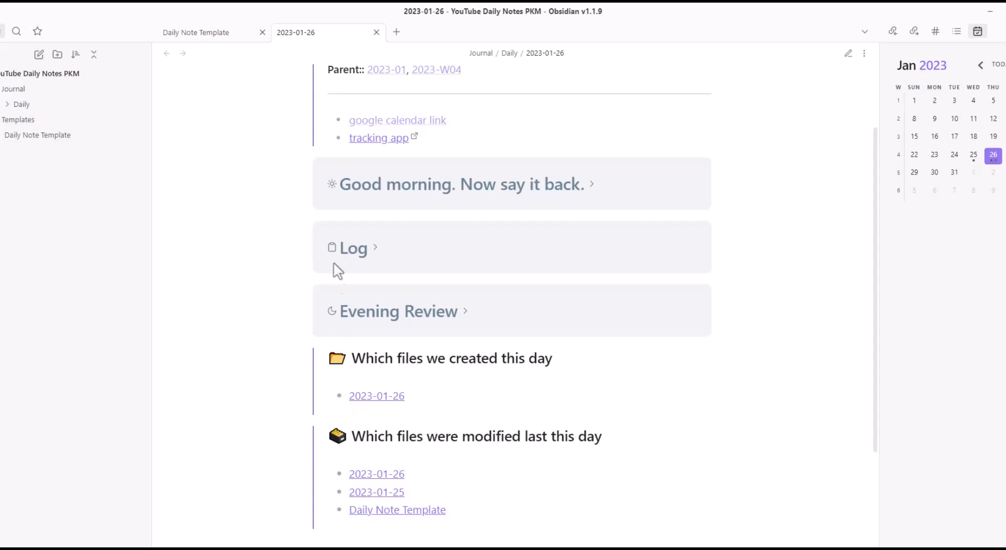
- In the template, remove the blank lines below log-song-of-the-day, prefix that line with ">>", and reduce the line below it to ">"
left_click(224, 36)
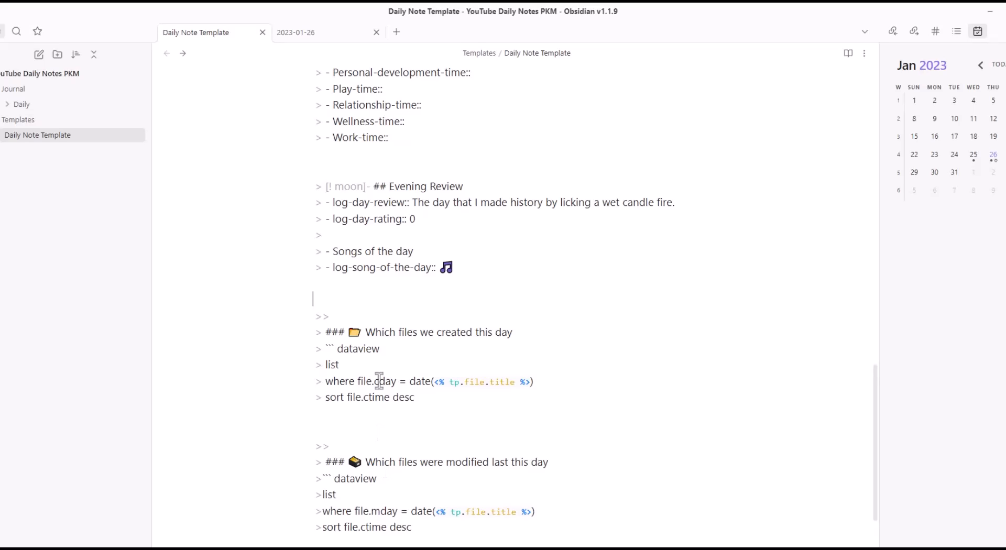
key("BackSpace")
key("BackSpace")
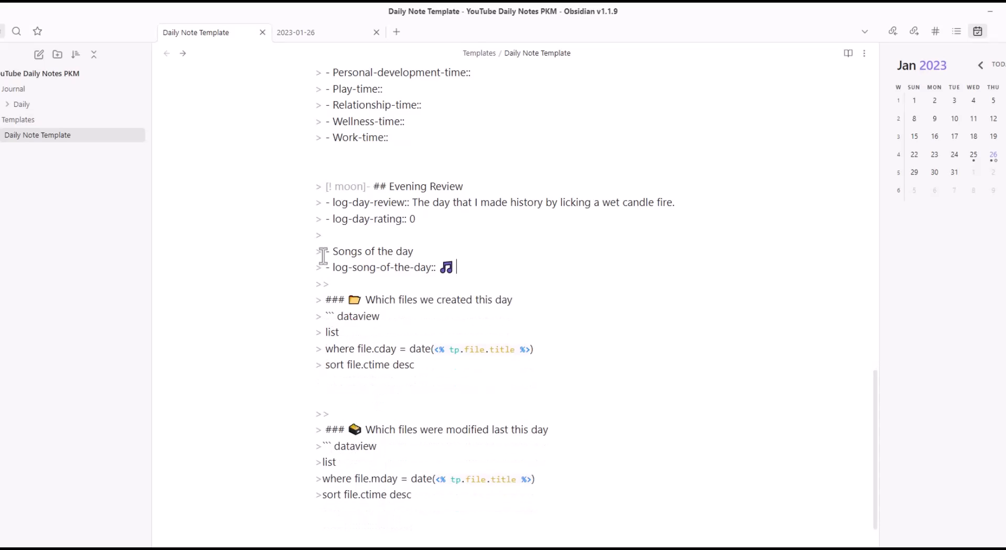
key("Home")
type(">")
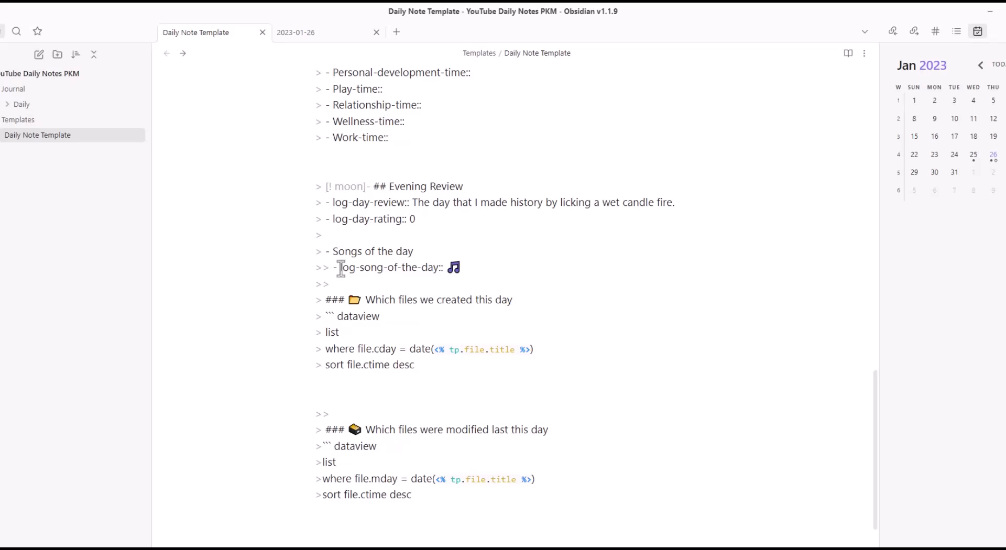
key("ctrl+e")
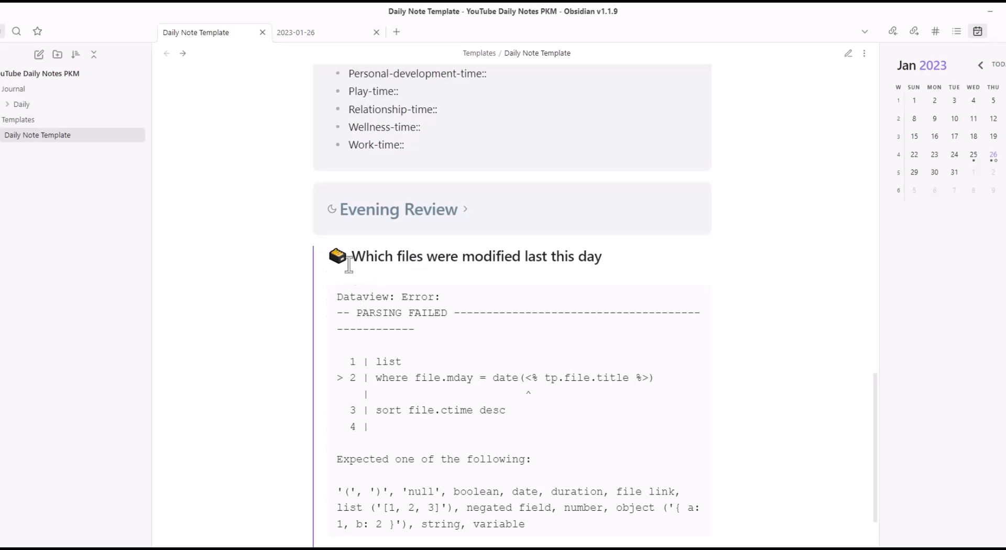
key("ctrl+e")
left_click_drag(331, 268, 461, 270)
left_click(341, 270)
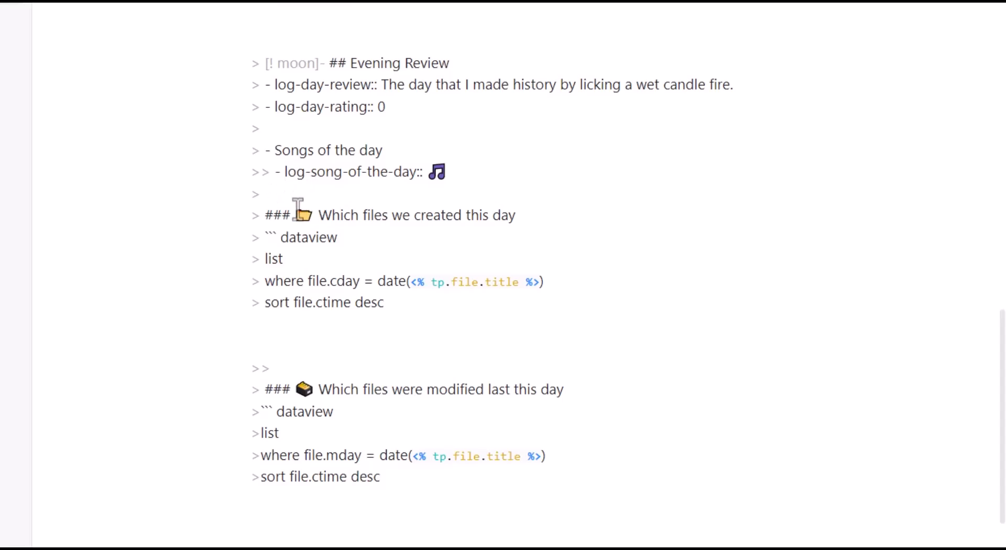
- Add a second ">" to the created-files heading and to the "Songs of the day" line
left_click(262, 216)
type(">")
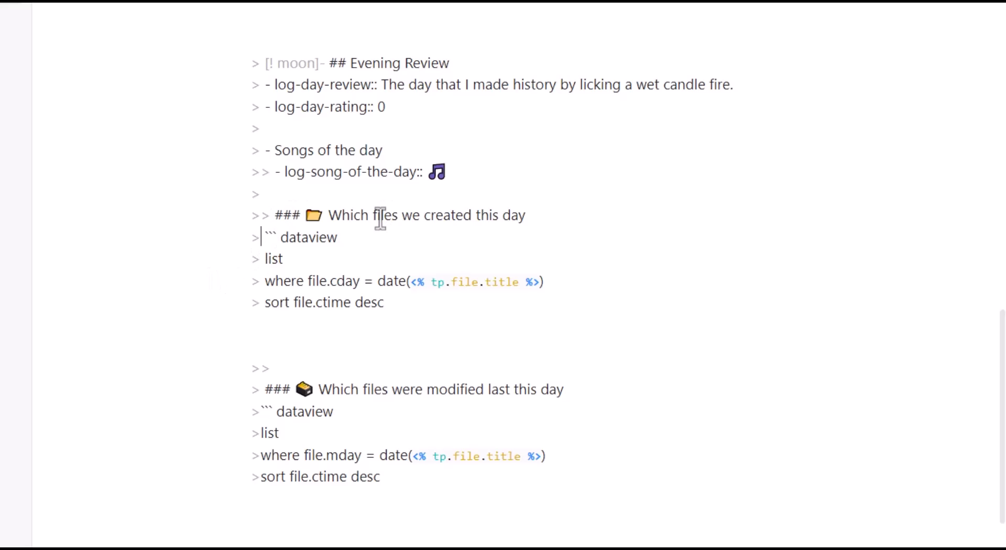
left_click(264, 153)
type(">")
left_click_drag(261, 193, 250, 193)
left_click_drag(270, 129, 242, 128)
- Prefix the created-files query lines with ">>" and put a single ">" on the blank line below the query
left_click(261, 260)
type(">")
type(">")
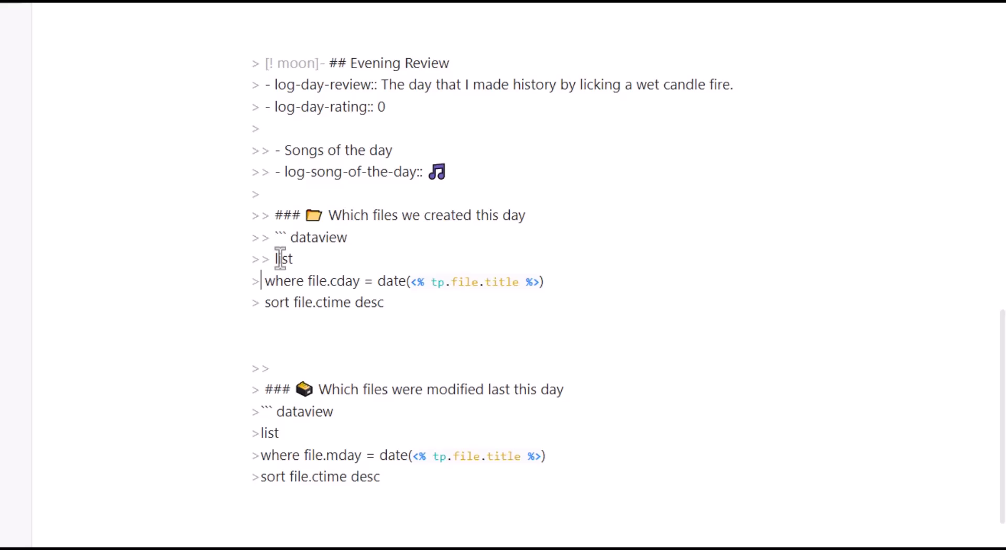
type(">>")
key("Down")
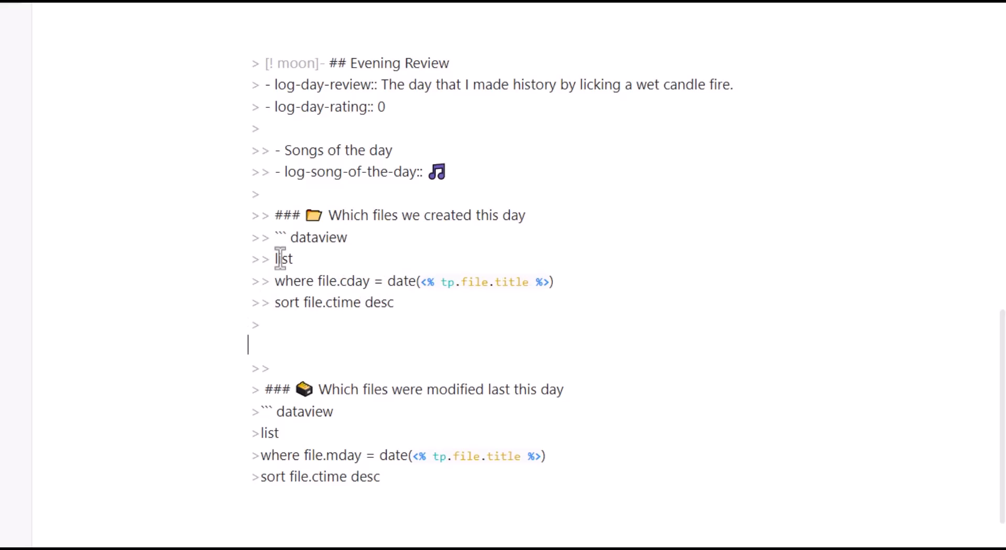
- Delete the unquoted blank line and the empty ">>" line above the modified-files heading
key("Delete")
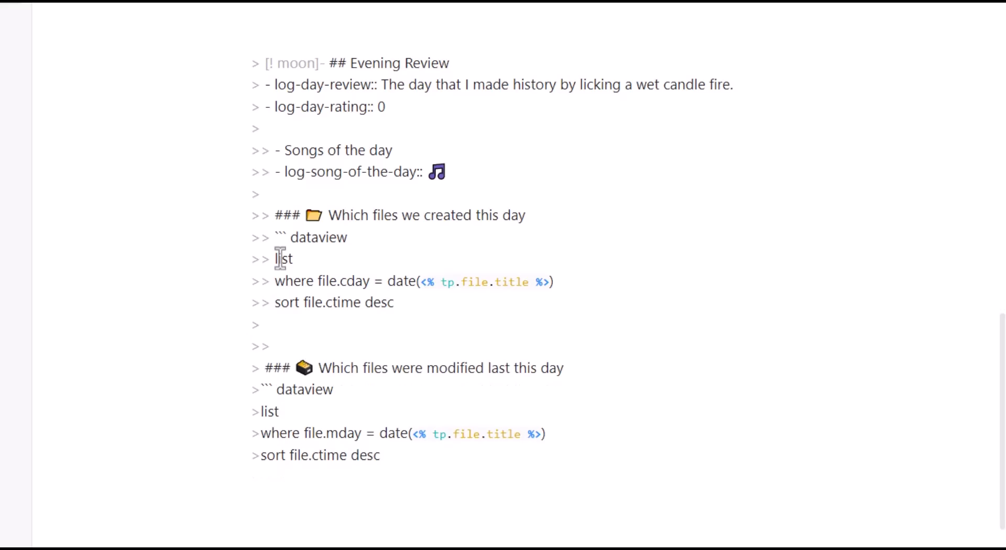
key("Delete")
key("Delete")
key("Delete")
- Add a second ">" to the modified-files heading and every line of its Dataview query, with a space before the text
type(">")
key("Down")
type(">")
key("Down")
type(">")
key("Down")
type(">")
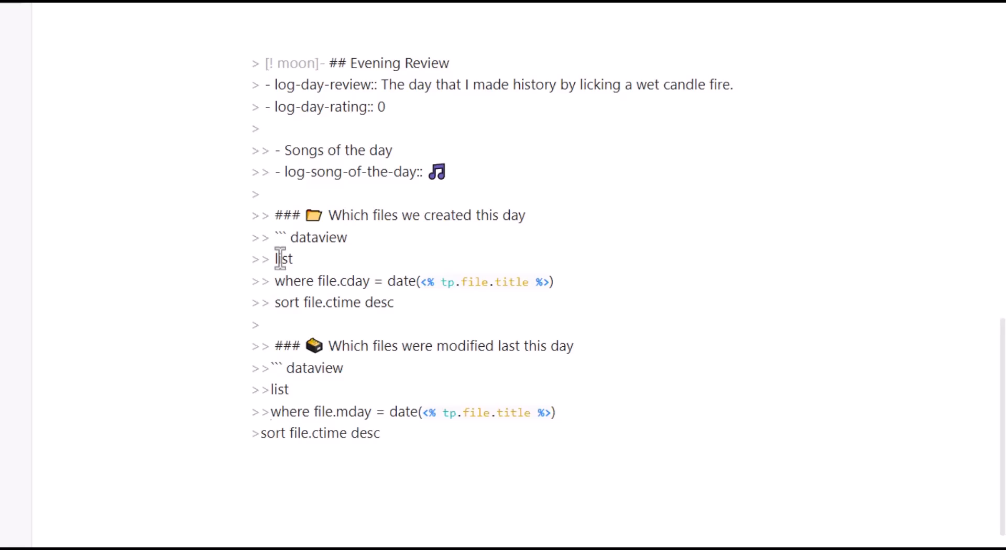
key("Up")
key("Left")
key("Up")
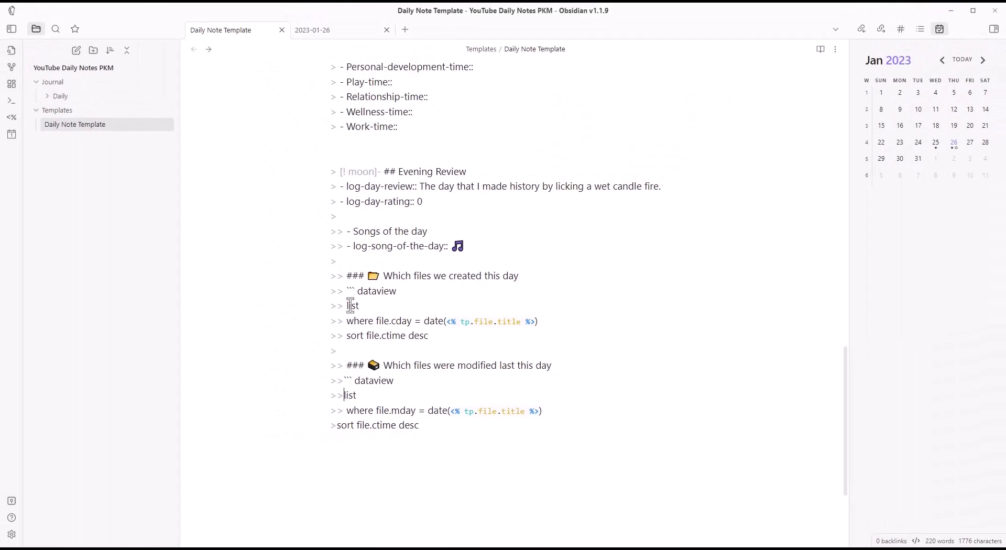
key("Up")
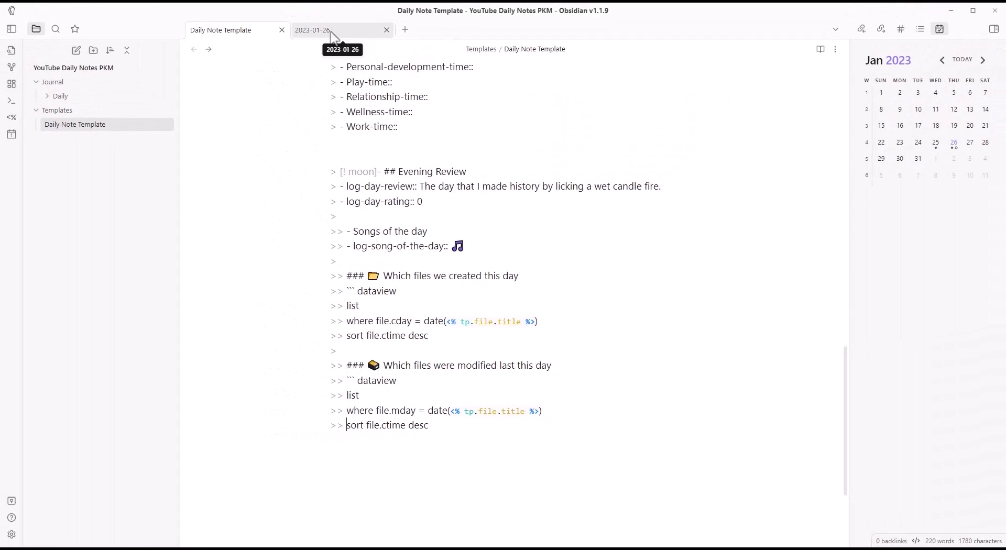
- Delete and recreate the 2023-01-26 daily note, and check the nested lists and queries in its Evening Review callout
right_click(335, 30)
left_click(361, 341)
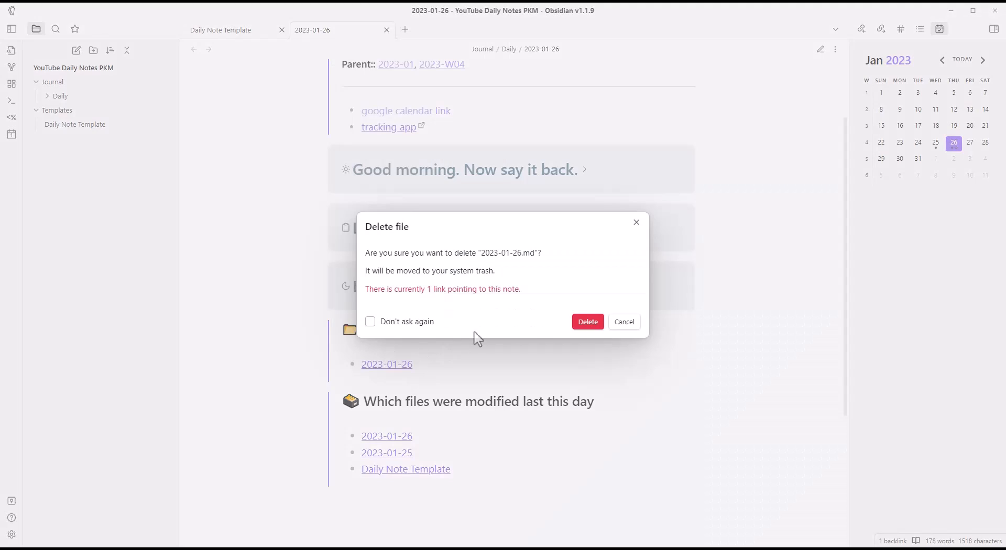
left_click(588, 321)
left_click(954, 143)
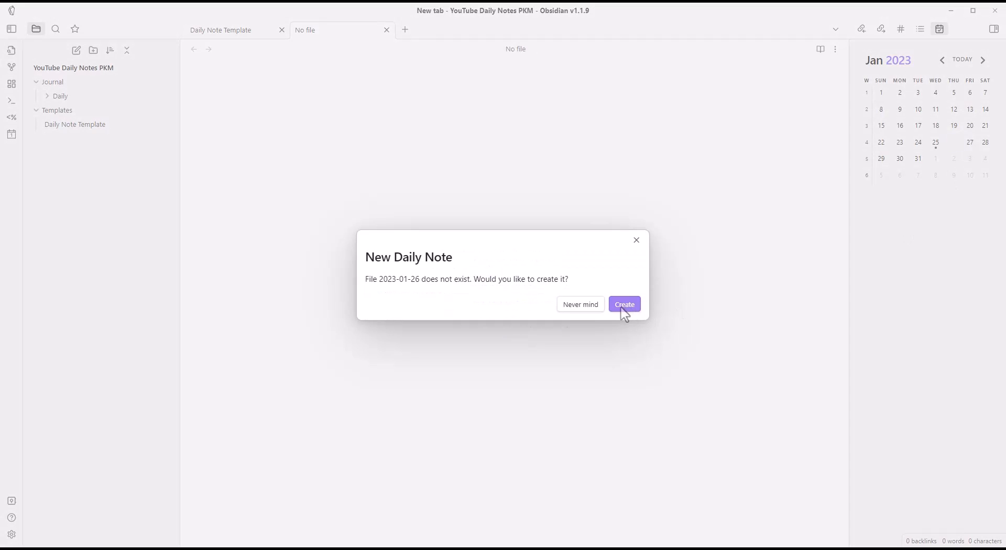
left_click(624, 307)
scroll(540, 351, "down", 2)
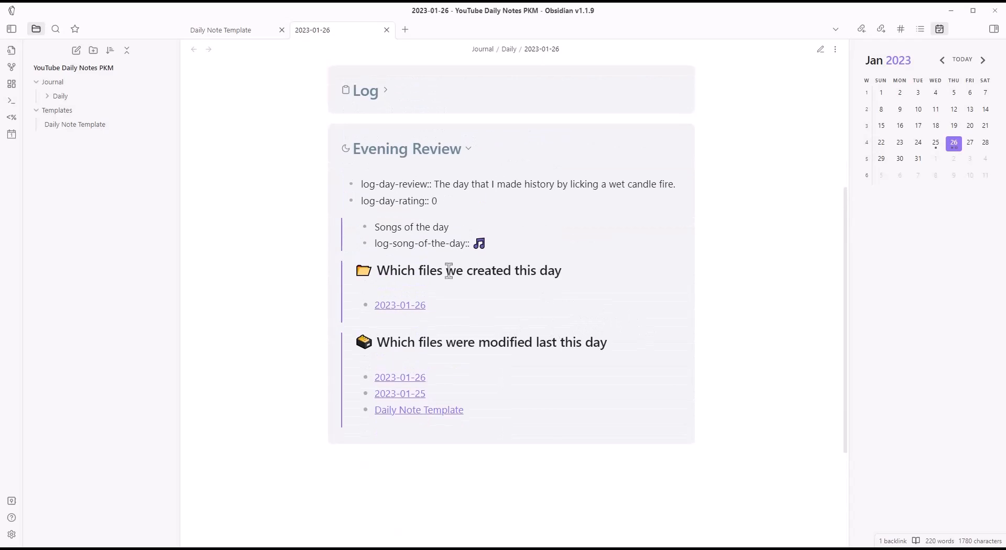
scroll(435, 359, "up", 3)
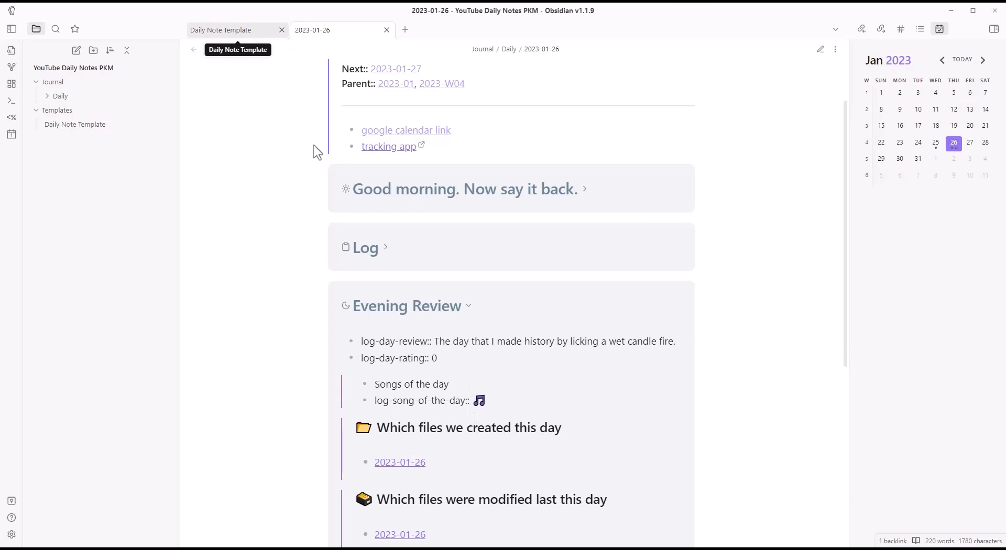
- In the template, turn "Songs of the day" into a ### heading and move the music note emoji there from log-song-of-the-day
left_click(226, 30)
left_click_drag(465, 248, 452, 246)
key("ctrl+x")
left_click_drag(346, 234, 350, 234)
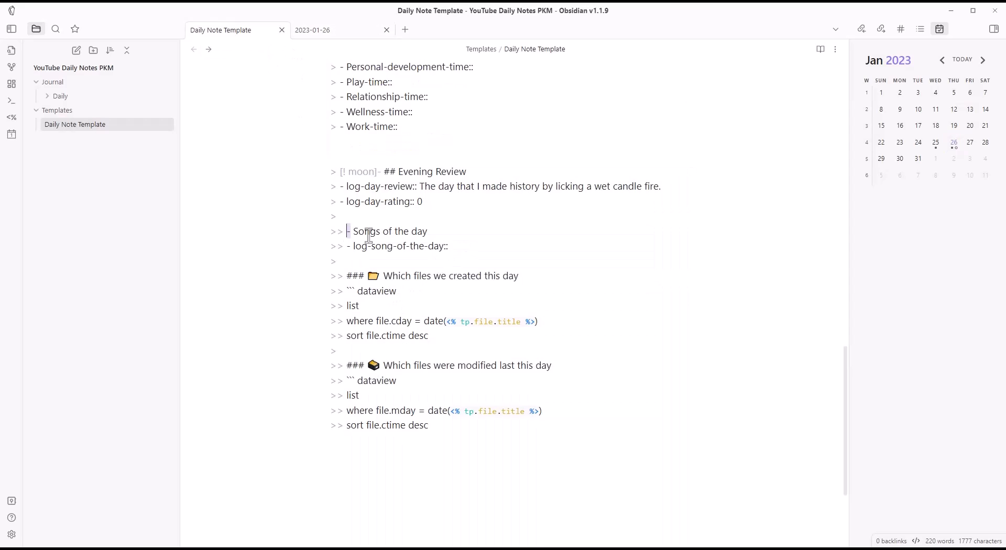
type("###")
key("ctrl+v")
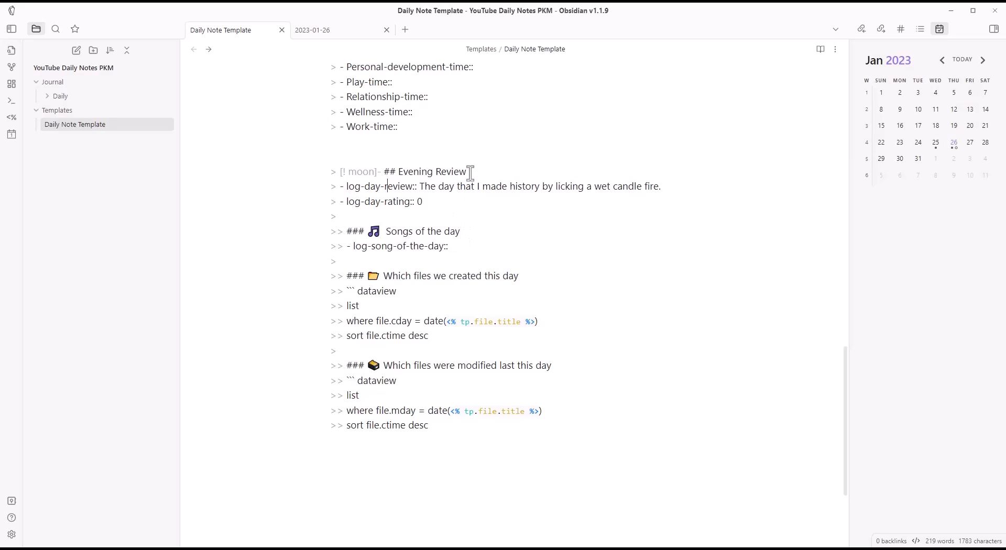
- Delete the 2023-01-26 daily note and recreate it from the template with the new songs heading
right_click(333, 40)
left_click(322, 42)
right_click(320, 36)
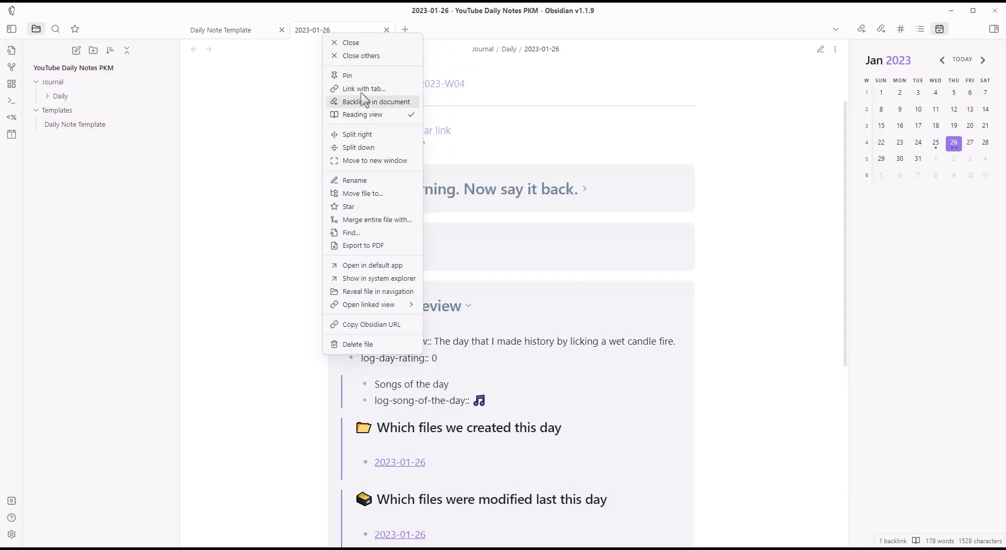
left_click(378, 343)
key("Escape")
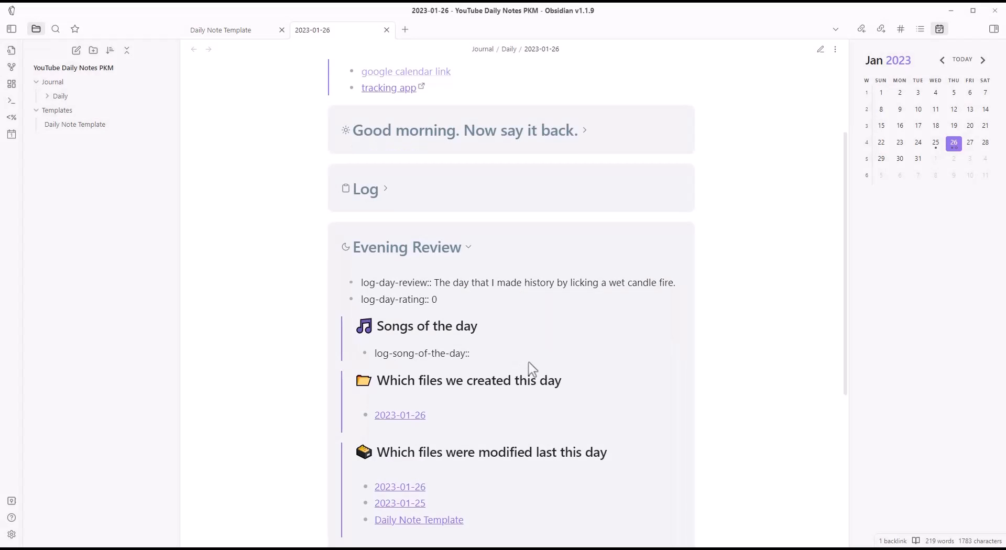
- Examine the recreated 2023-01-26 note from its header links to the Evening Review, with the morning, Log and Evening Review callouts expanded
scroll(528, 362, "up", 2)
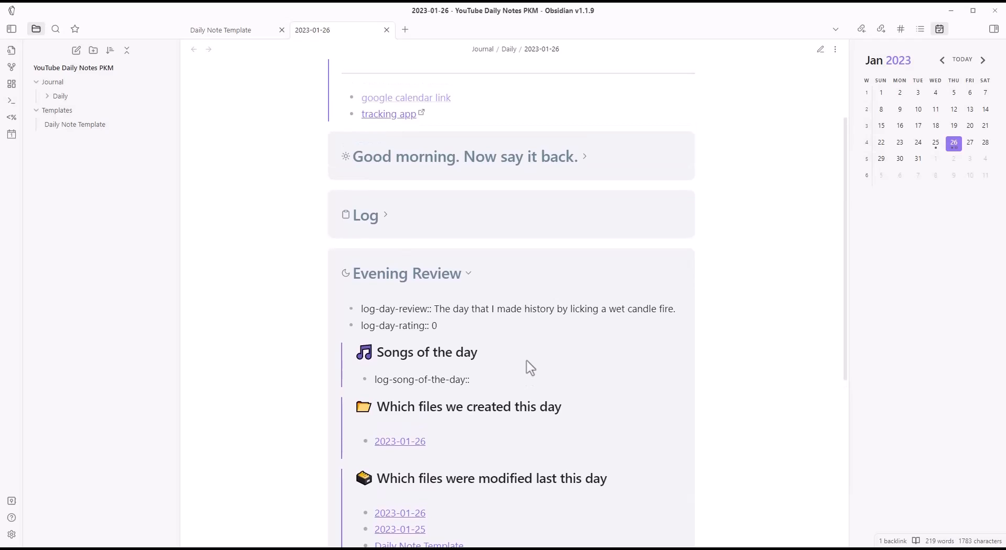
scroll(527, 362, "down", 3)
scroll(525, 366, "up", 3)
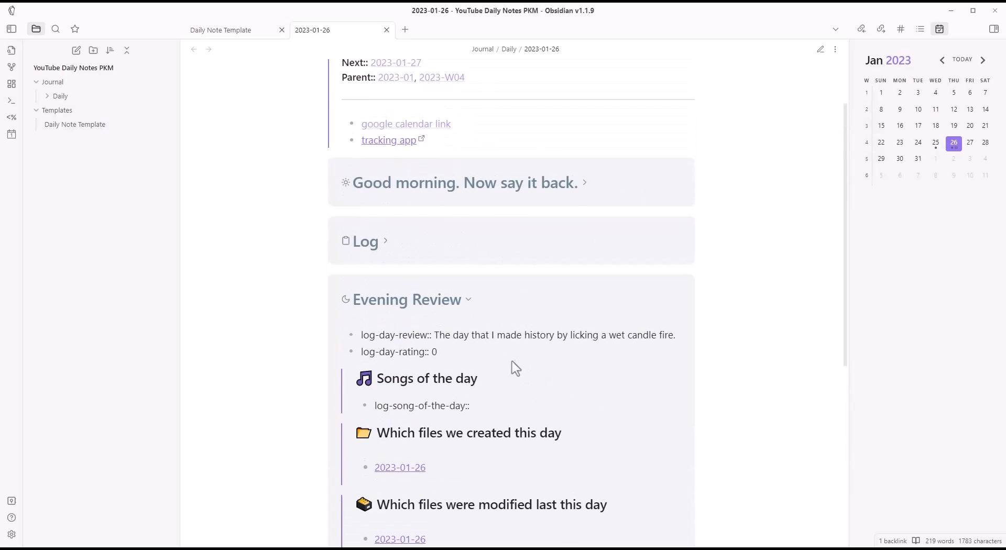
scroll(429, 286, "up", 10)
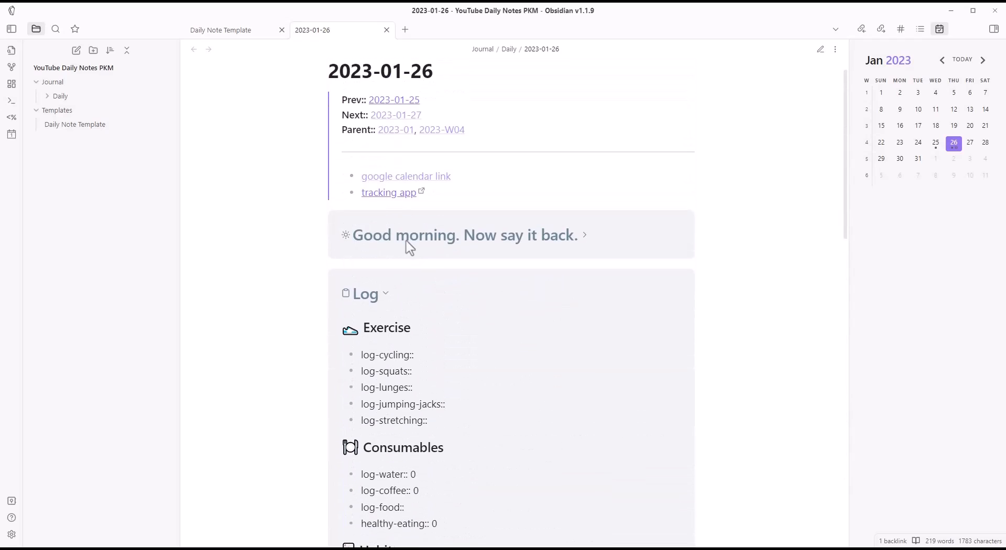
left_click(415, 244)
scroll(423, 269, "down", 4)
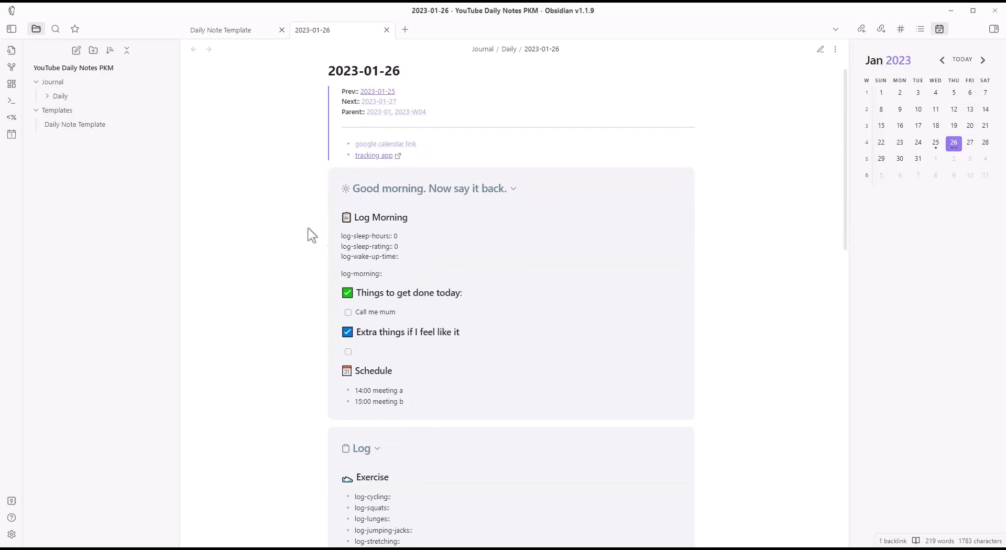
scroll(665, 173, "down", 3)
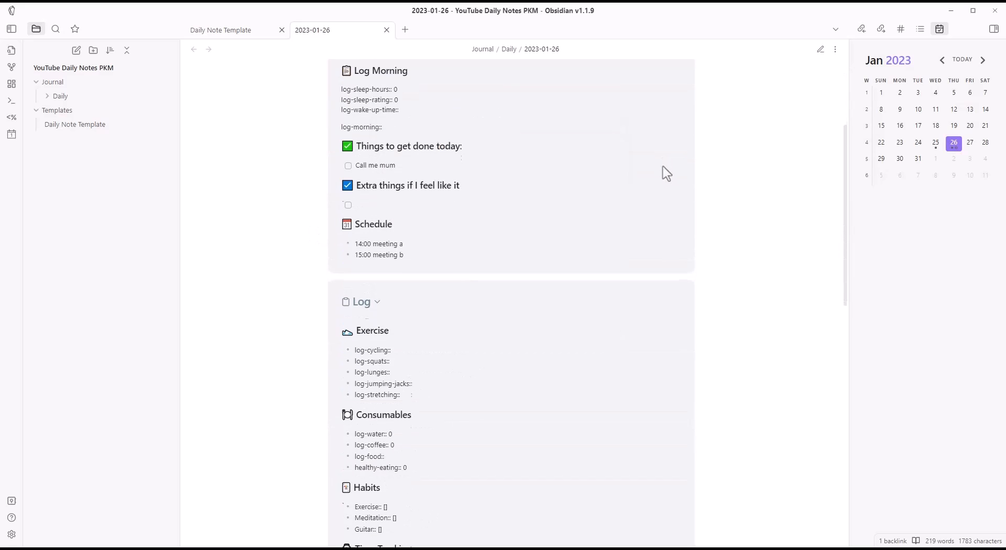
scroll(372, 145, "down", 4)
scroll(406, 169, "down", 6)
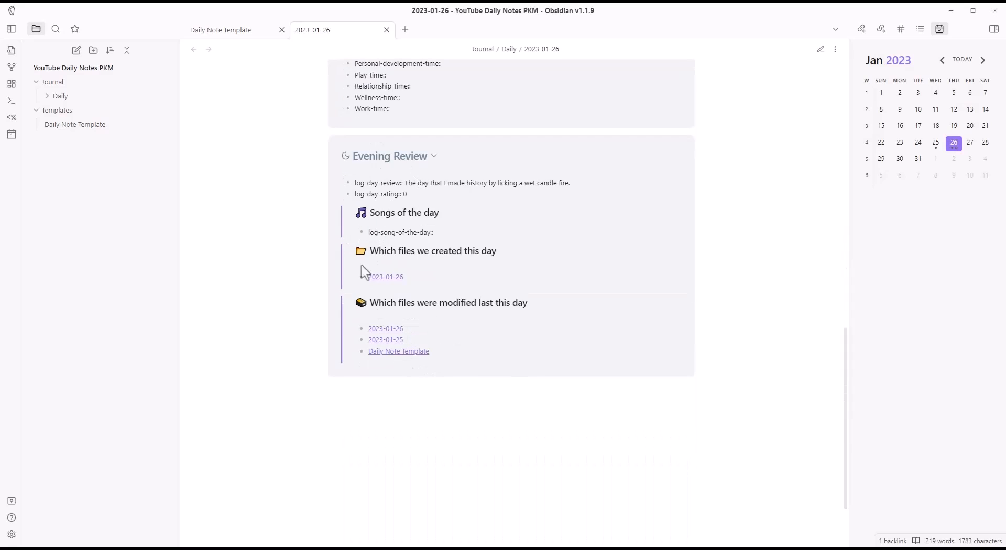
scroll(452, 223, "up", 8)
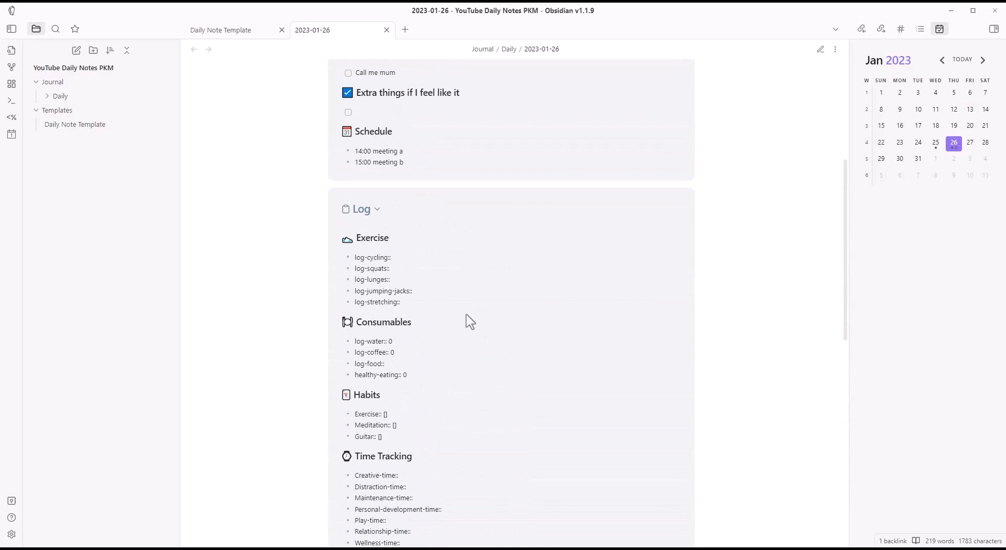
scroll(468, 321, "up", 5)
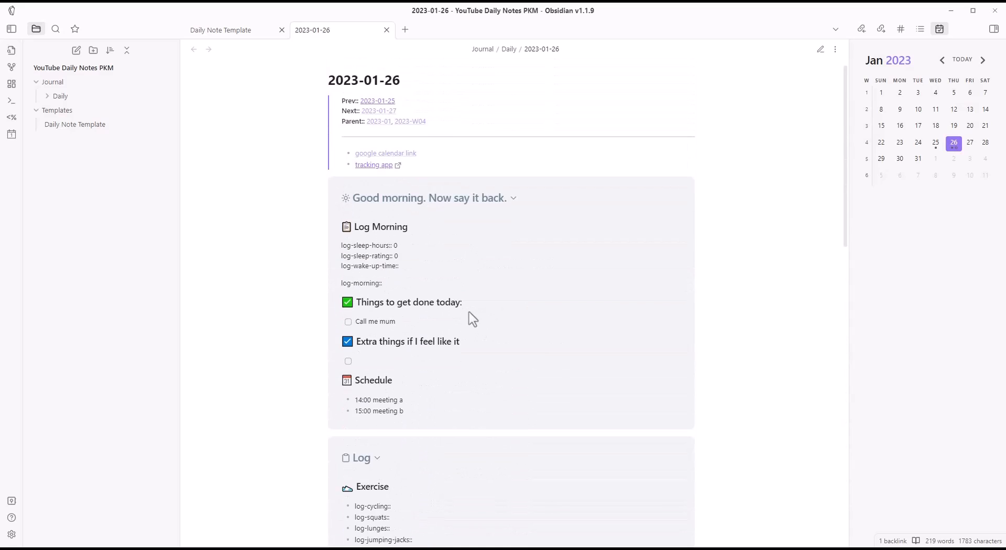
scroll(474, 318, "down", 5)
scroll(482, 301, "down", 5)
scroll(492, 305, "down", 2)
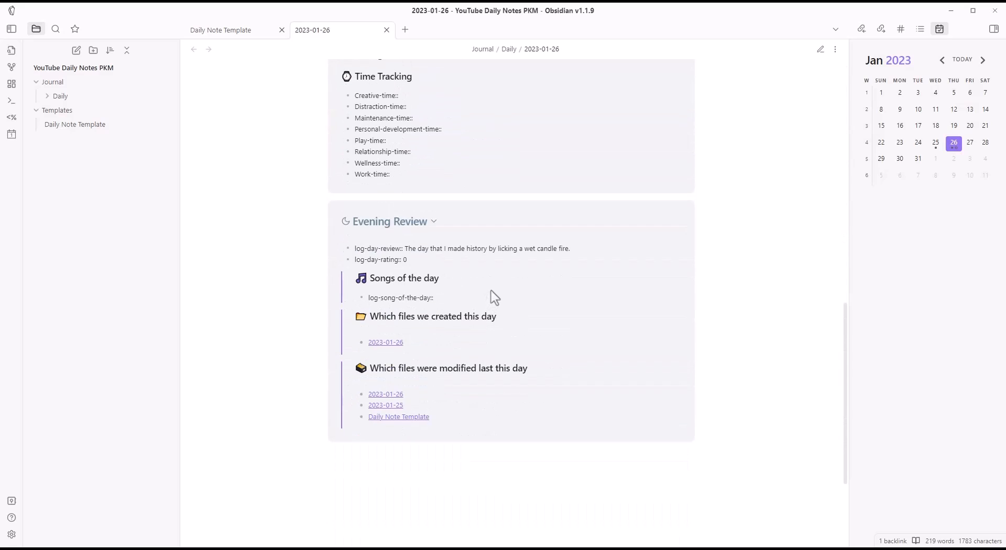
scroll(490, 291, "up", 2)
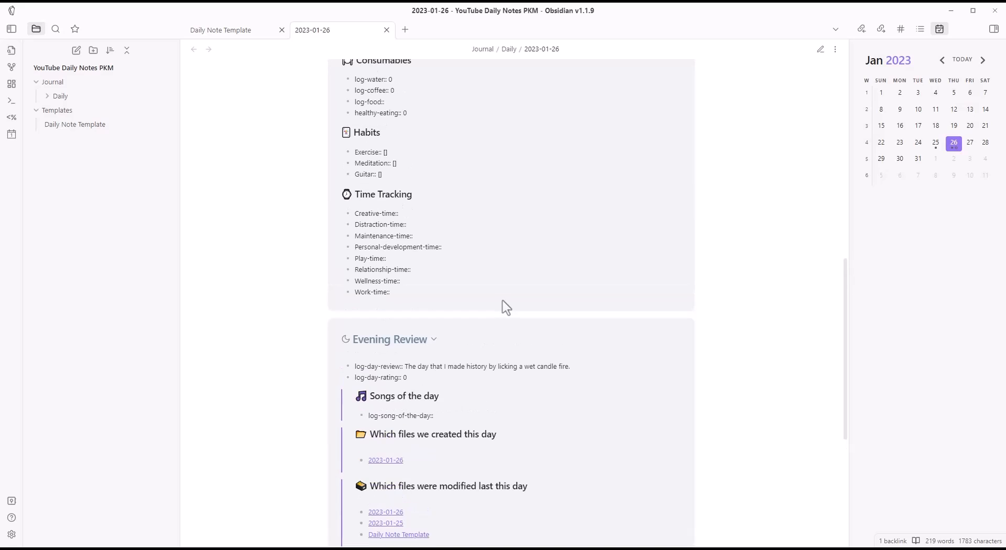
scroll(504, 305, "up", 5)
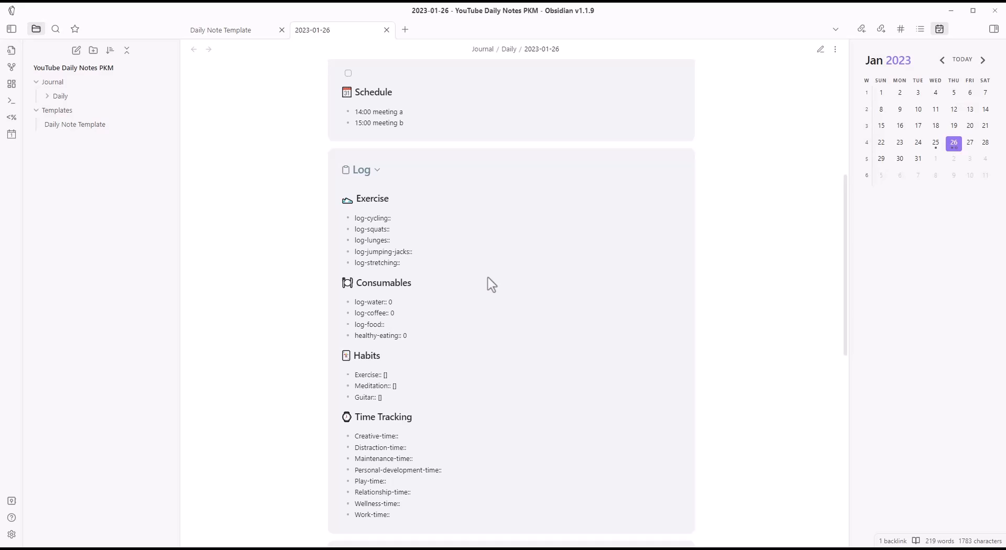
scroll(456, 295, "up", 4)
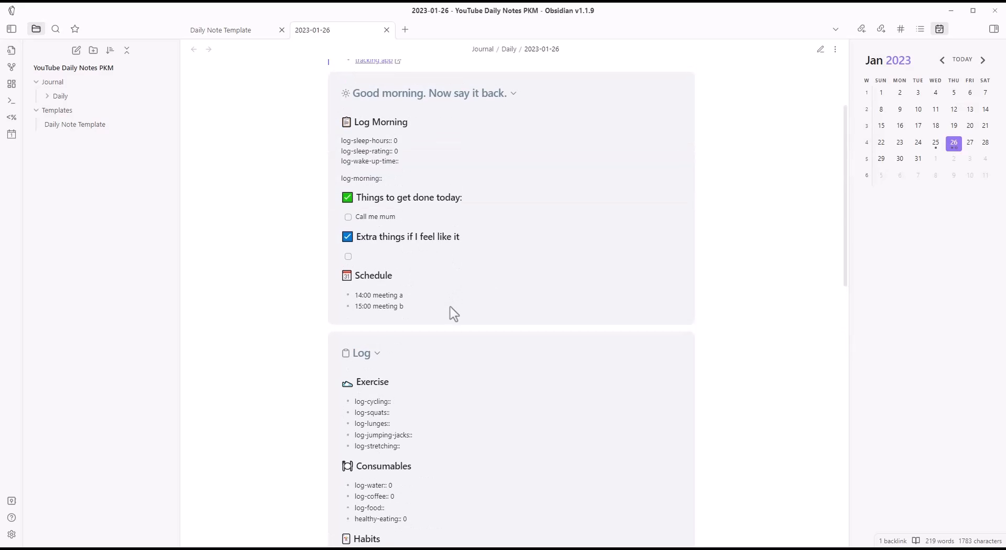
scroll(493, 303, "up", 3)
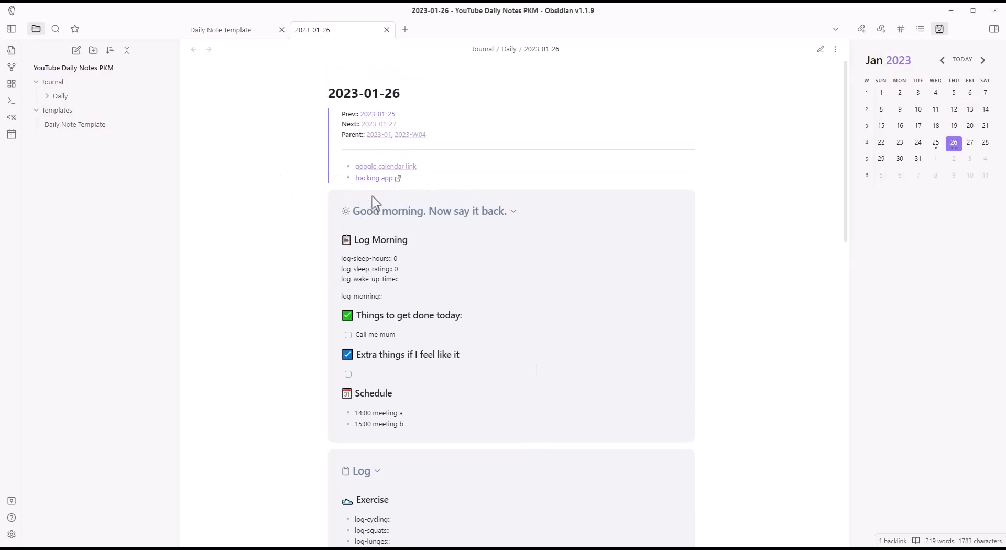
- Collapse the "Good morning. Now say it back.", Log and Evening Review callouts in the 2023-01-26 note
left_click(514, 212)
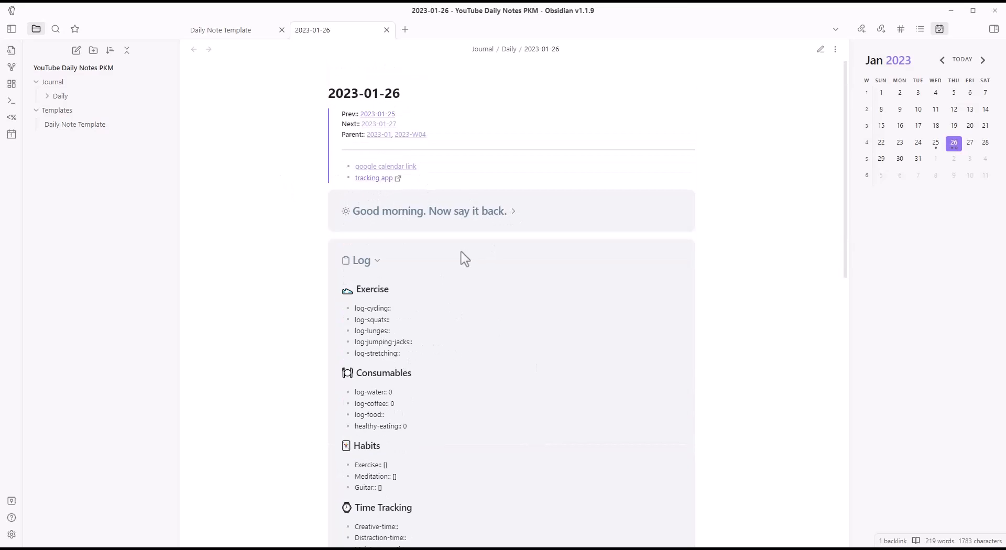
left_click(377, 261)
left_click(434, 310)
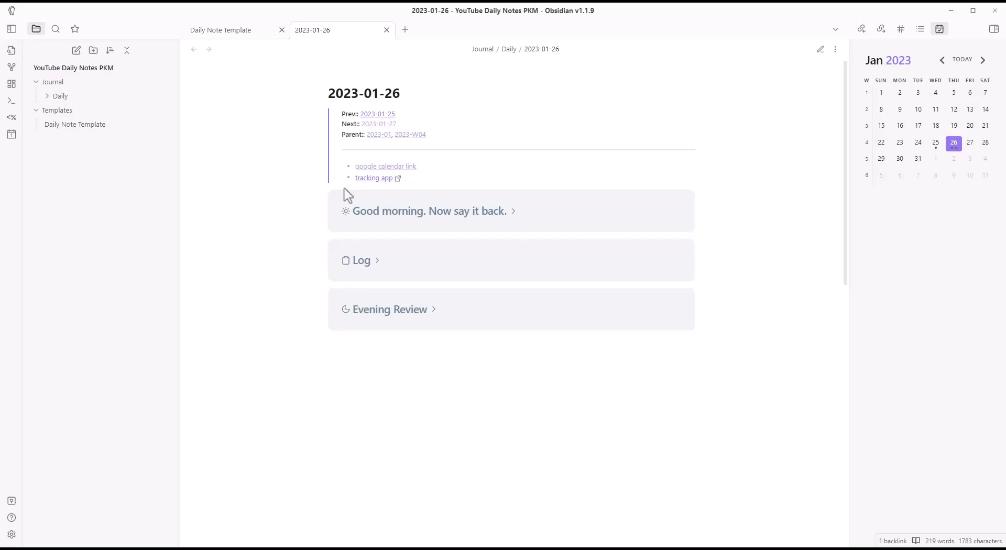
- Switch the note to editing and add "- log:: Chat with [[Elon Musk]]" amid new blank lines above the morning callout
key("ctrl+e")
left_click(223, 318)
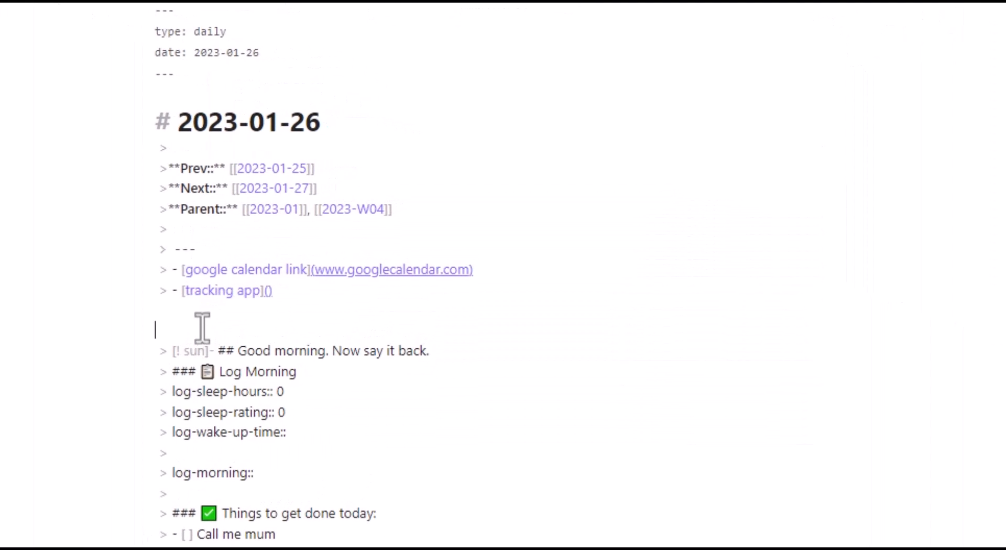
key("Return")
key("Return")
key("Return")
key("Up")
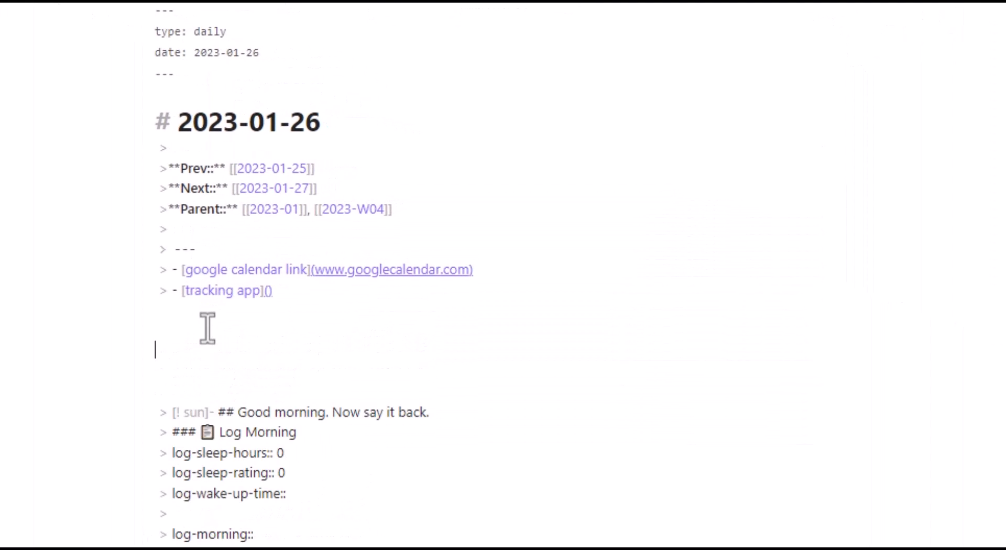
type("- log:: Chat")
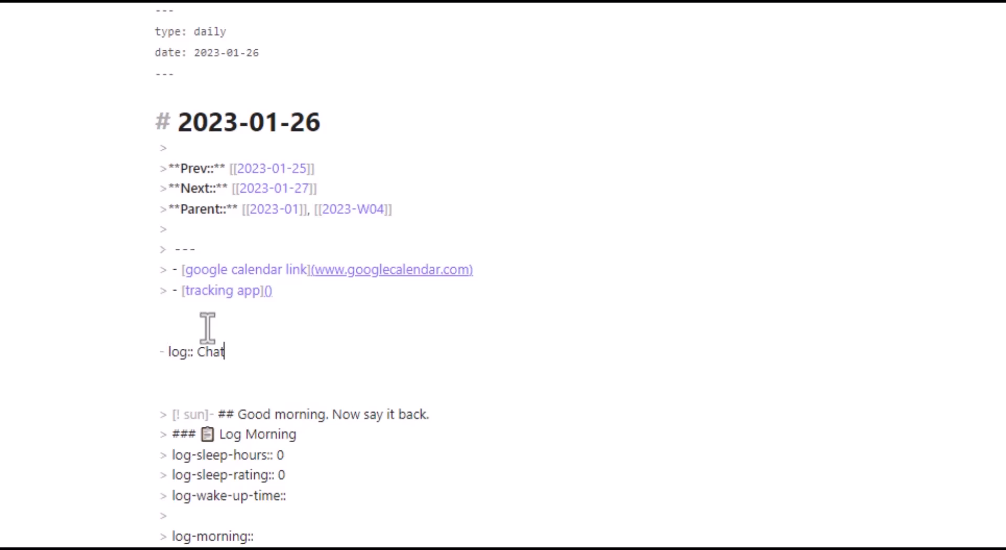
type(" with [[Elon Much")
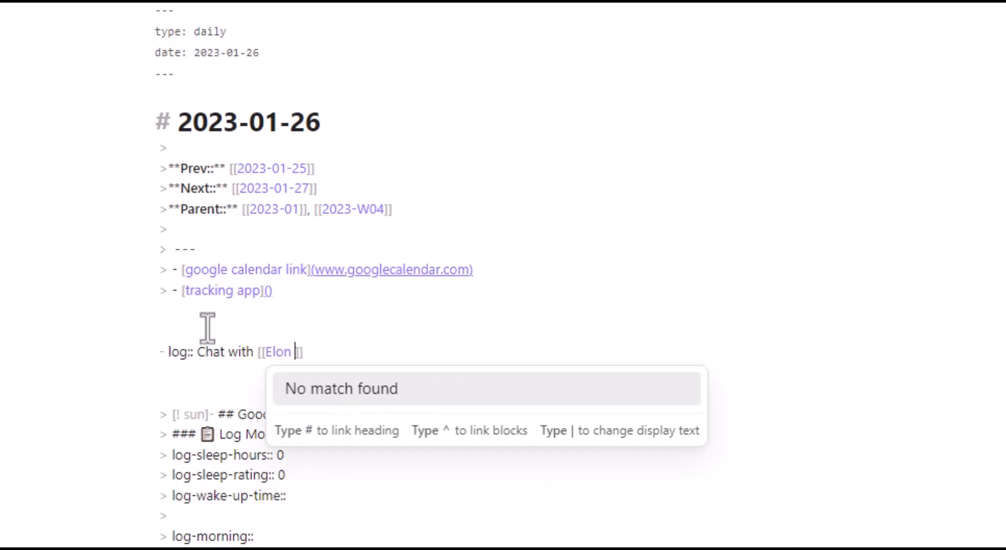
key("BackSpace")
key("BackSpace")
type("sk")
- Try to find a speech emoji for the log entry by searching for "speak", "chat", "noise" and "sound"
left_click(199, 352)
key("super+period")
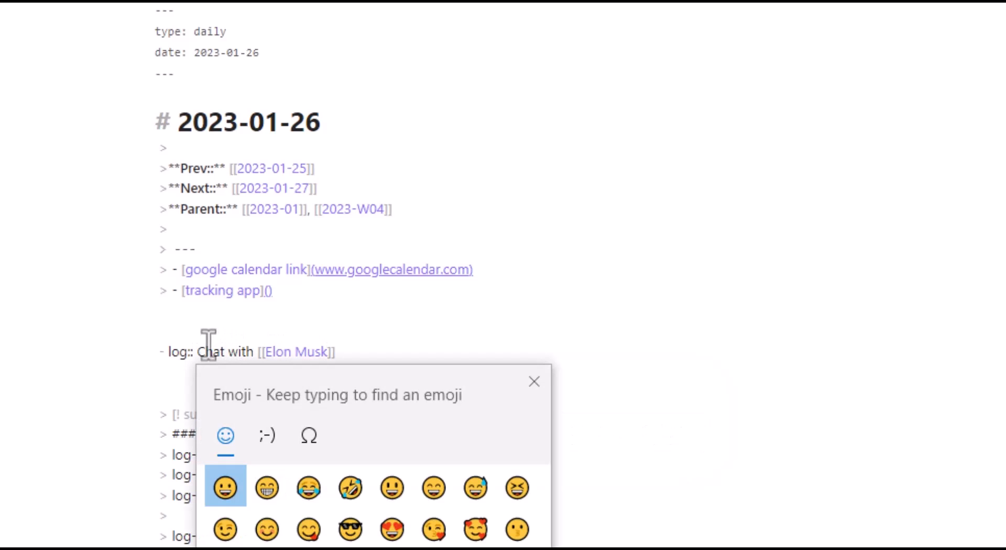
type("speak")
key("BackSpace")
key("BackSpace")
key("BackSpace")
key("BackSpace")
key("BackSpace")
type("chat")
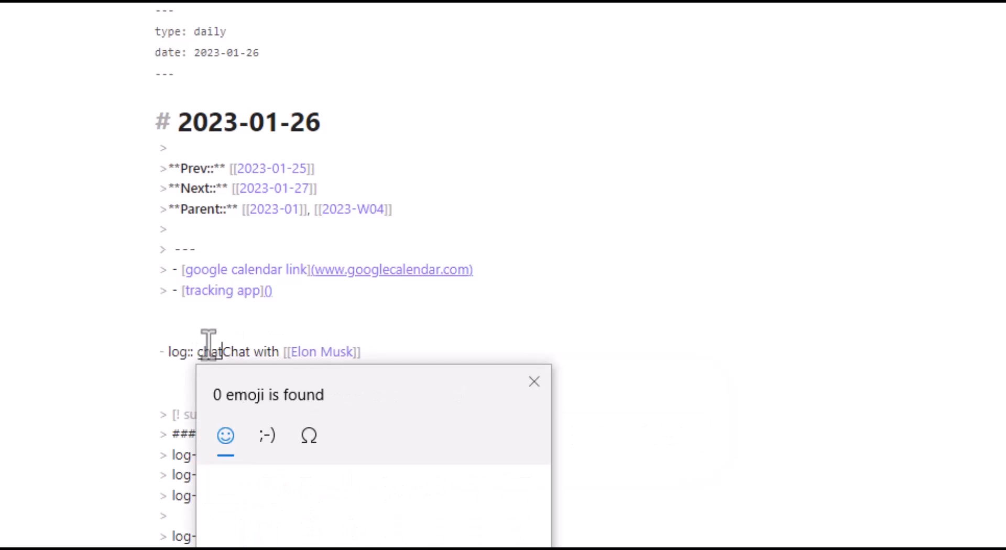
key("BackSpace")
key("BackSpace")
key("BackSpace")
key("BackSpace")
type("noise")
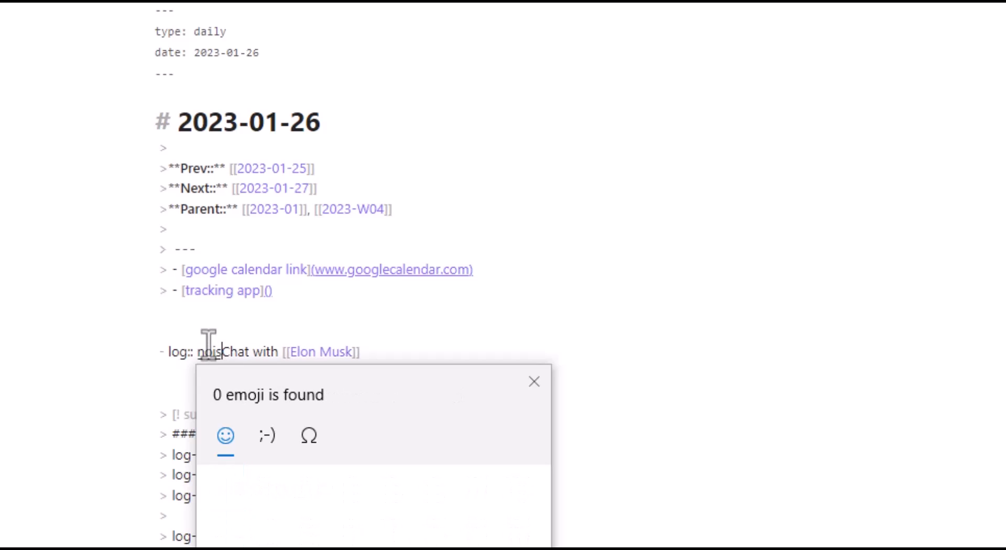
key("BackSpace")
key("BackSpace")
key("BackSpace")
key("BackSpace")
key("BackSpace")
type("sou")
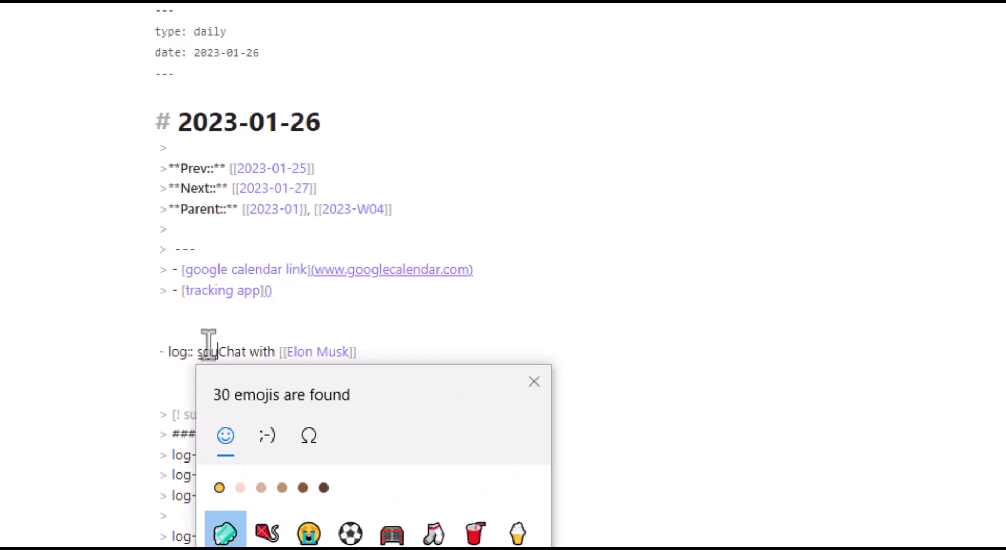
type("nd")
key("BackSpace")
key("BackSpace")
key("BackSpace")
key("BackSpace")
key("BackSpace")
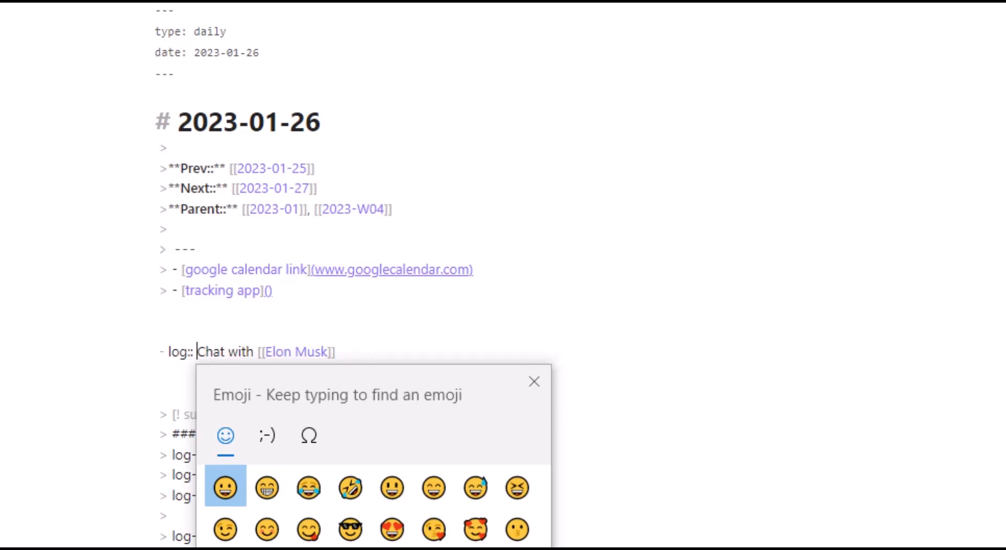
key("Escape")
- Insert a speech bubble emoji before "Chat" in the log entry and change that word to lowercase "chat"
key("super+period")
type("bubb")
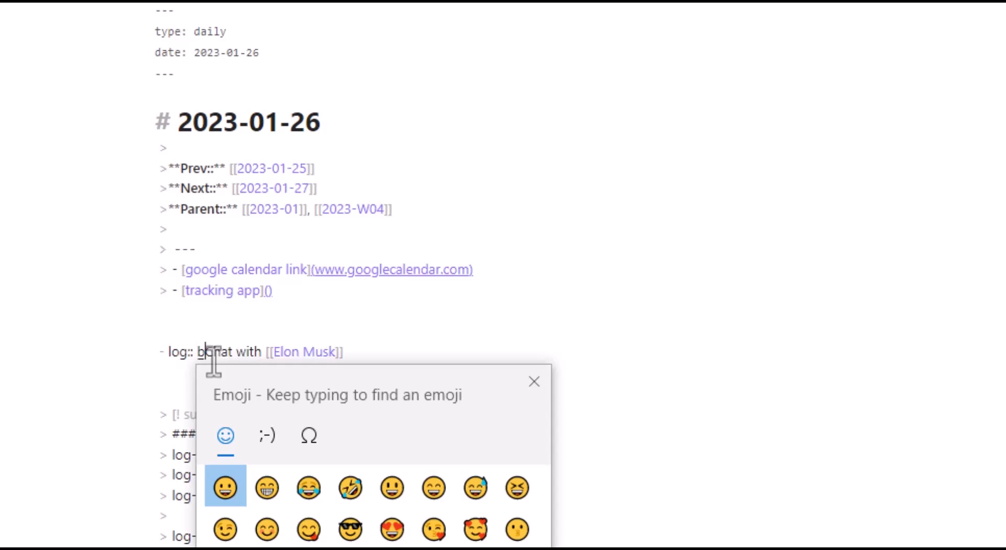
key("Return")
left_click(395, 355)
left_click(227, 356)
key("BackSpace")
type("c")
key("End")
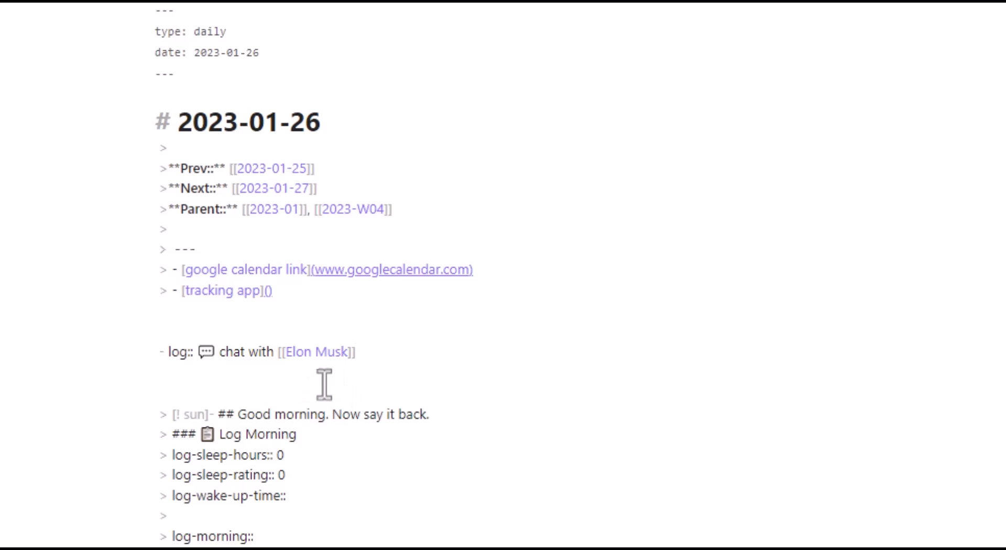
- Extend the log entry after the [[Elon Musk]] link with "where we discussed how the sun is actually a freezer."
left_click_drag(364, 357, 389, 361)
type("where we discussed how the sun is actually a freezer")
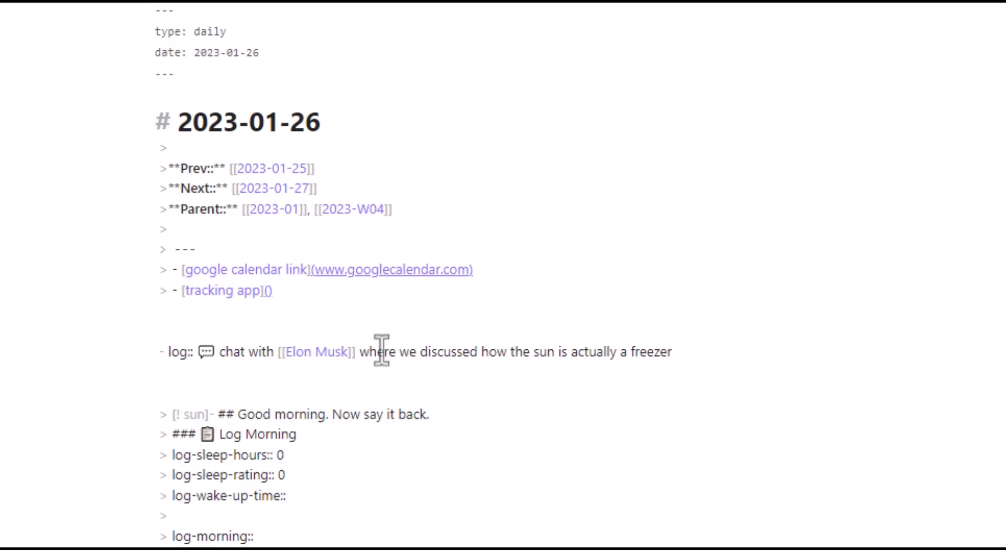
type(".")
left_click_drag(685, 352, 157, 350)
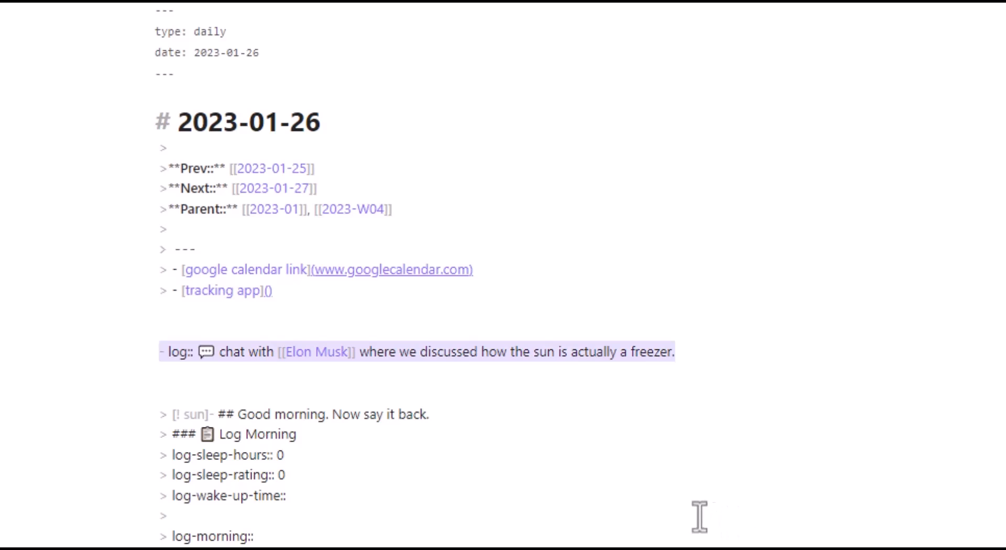
left_click(686, 353)
left_click(95, 367)
left_click_drag(95, 367, 141, 350)
left_click(404, 367)
- Add a [[Project 1]] link at the end of the log entry
left_click(728, 359)
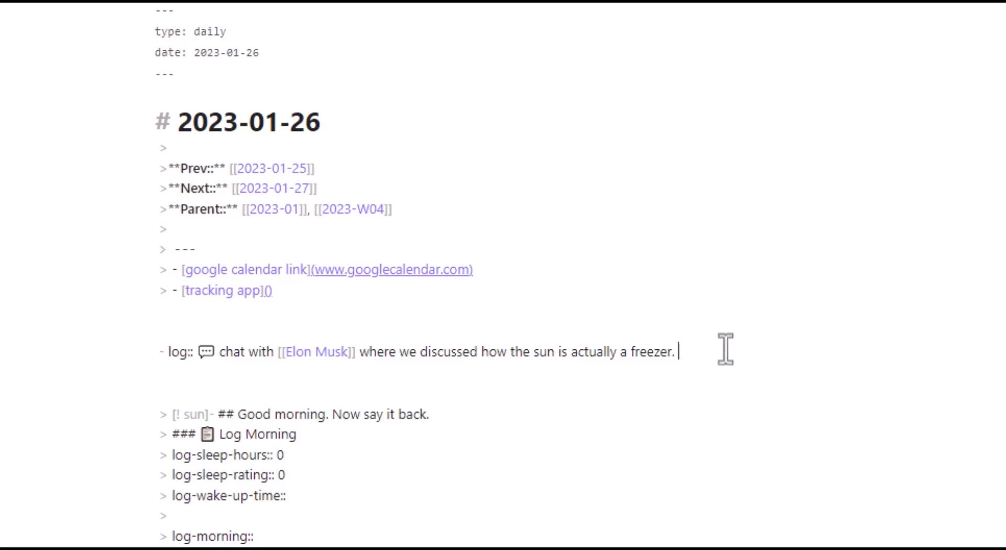
type("[[")
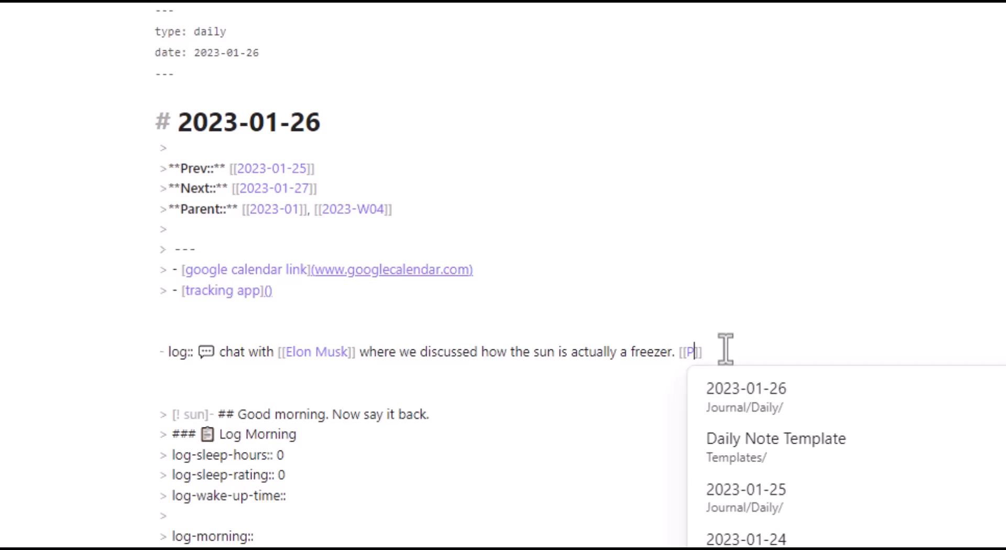
type("Project 1")
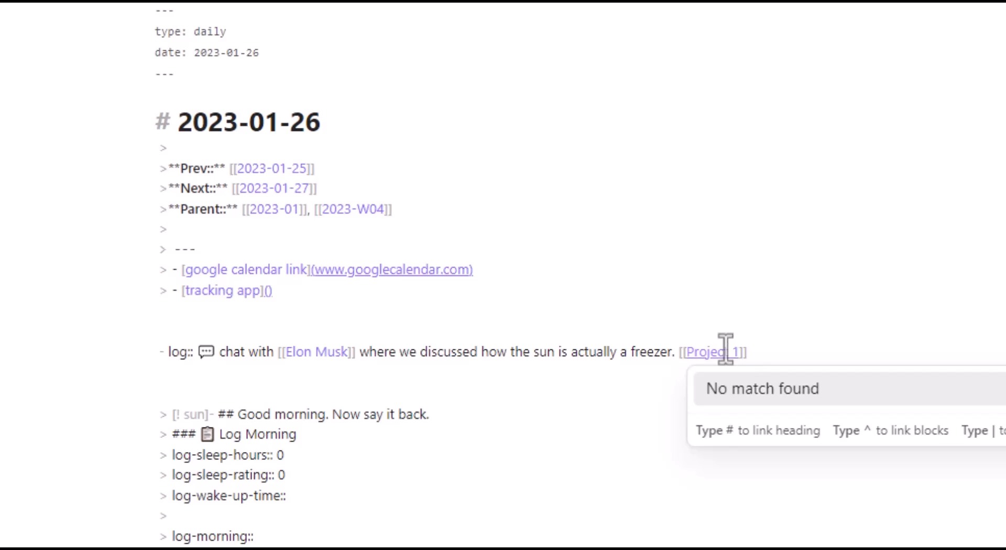
left_click_drag(788, 353, 157, 353)
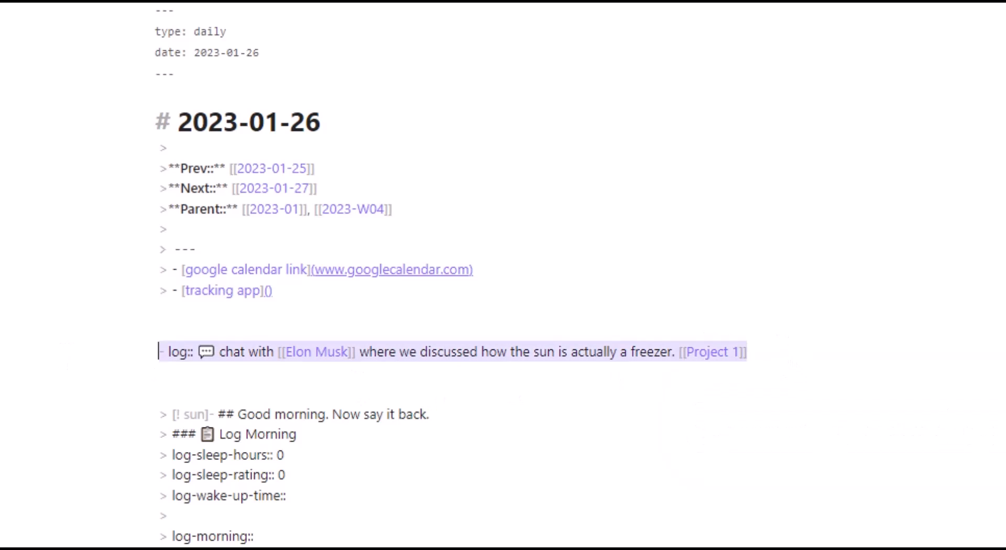
left_click_drag(385, 355, 270, 349)
left_click(427, 352)
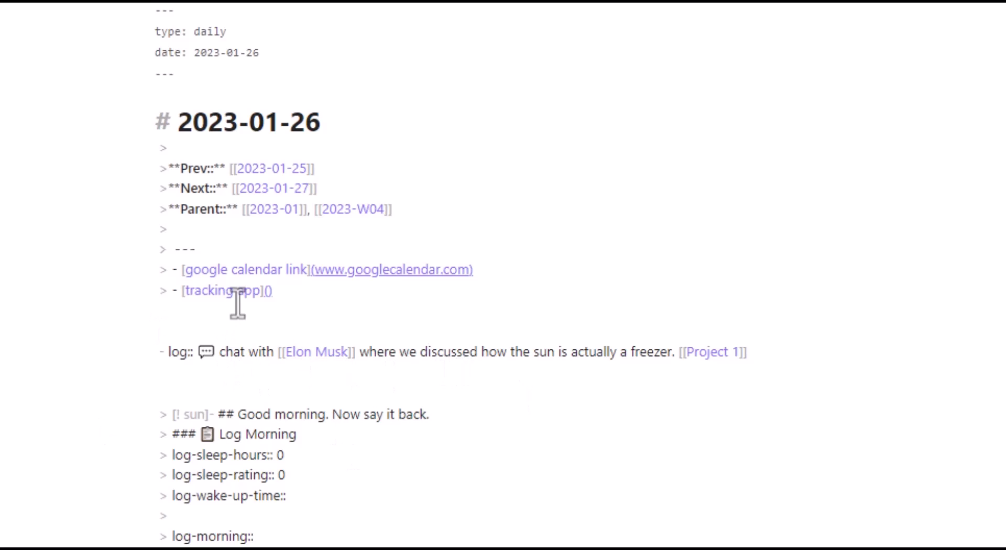
- Append "he also mentioned to read the book "Building a second brain"" to the log entry, followed by the #to_read tag and a books emoji
left_click(786, 358)
type("he also mentioned to re")
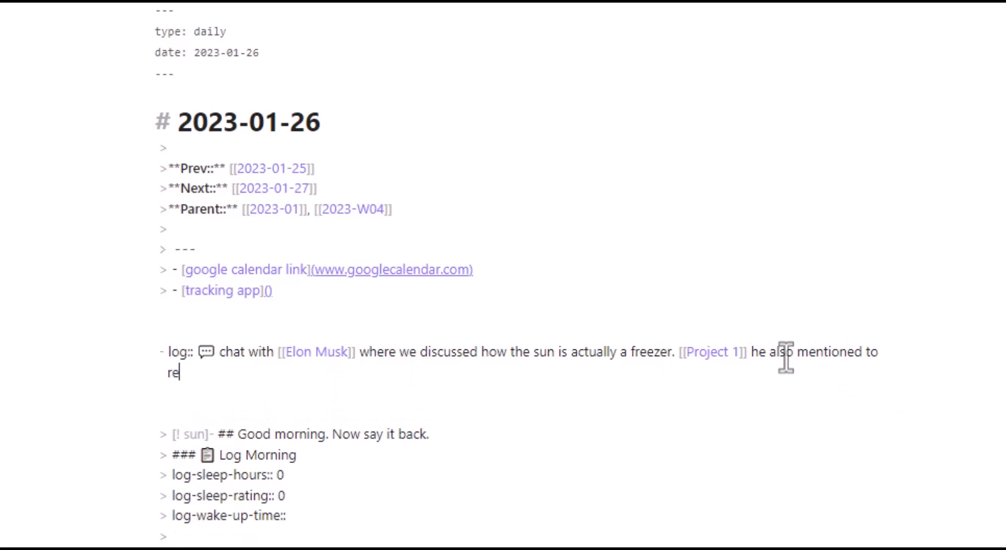
type("ad the book \"Building a second brain\"")
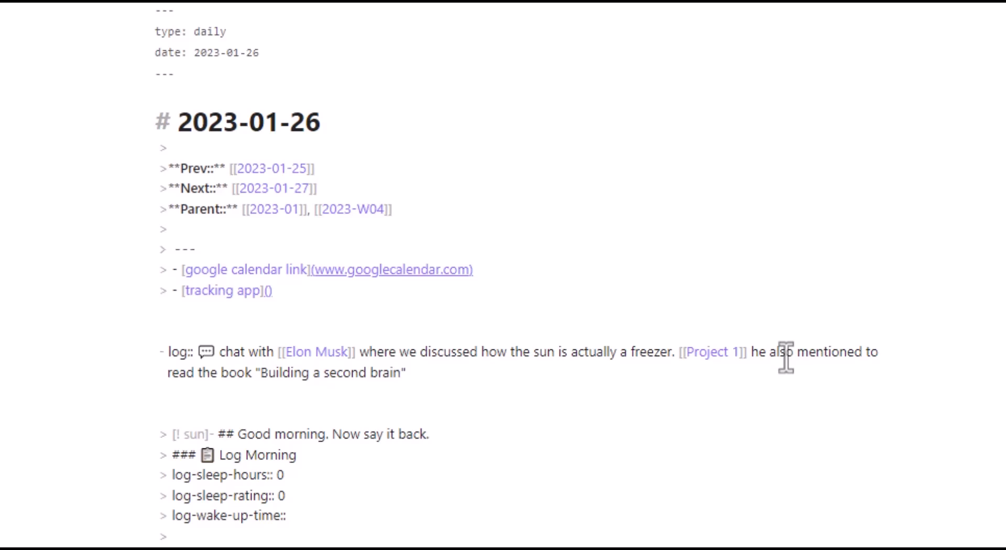
type(" #to_read")
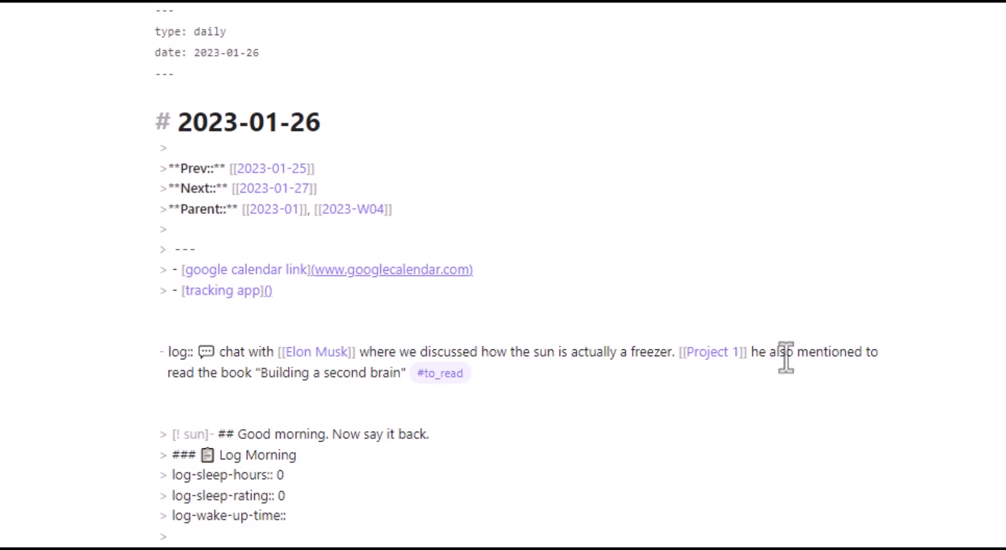
key("super+period")
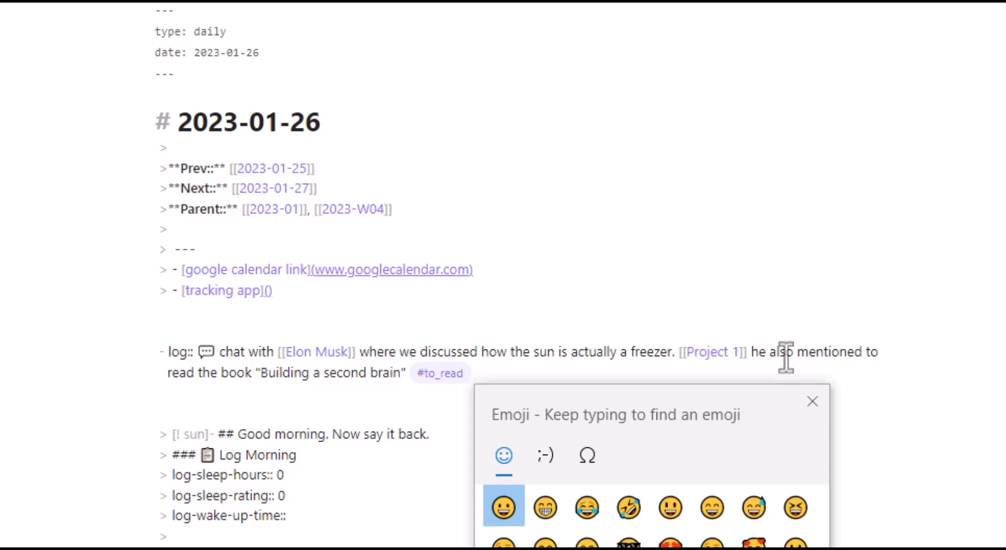
type("book")
key("Return")
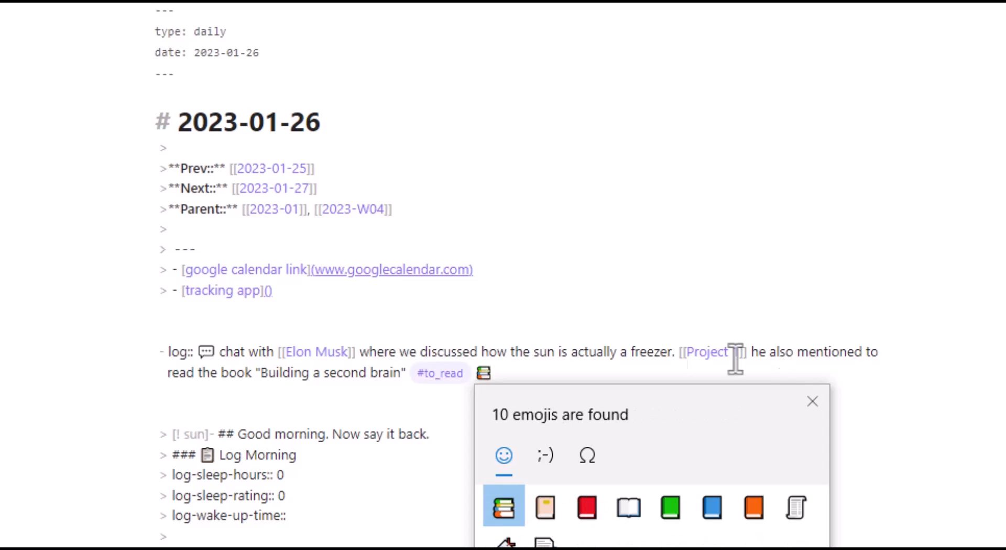
- Examine the parts of the finished log entry and the note's other log fields in the source text
left_click_drag(162, 353, 194, 350)
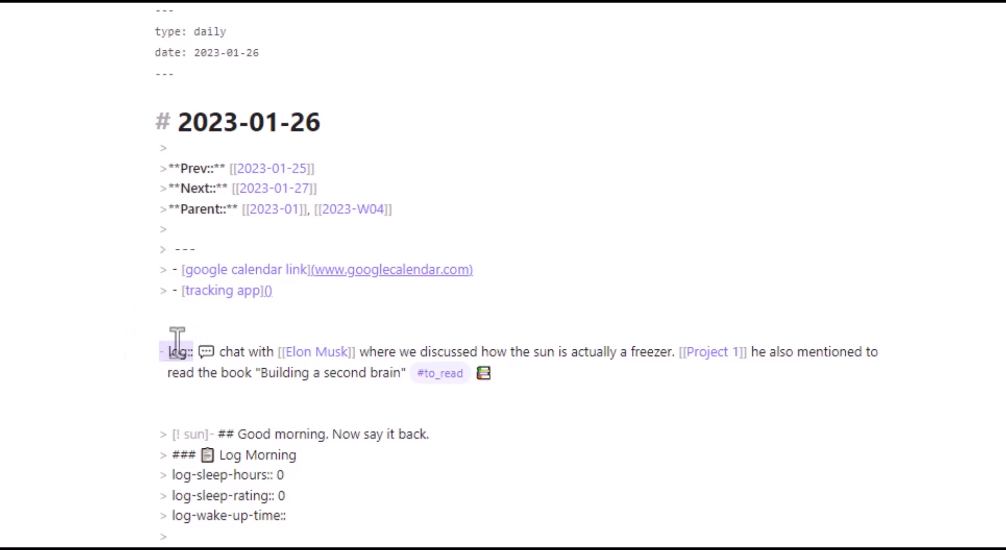
left_click_drag(200, 351, 352, 350)
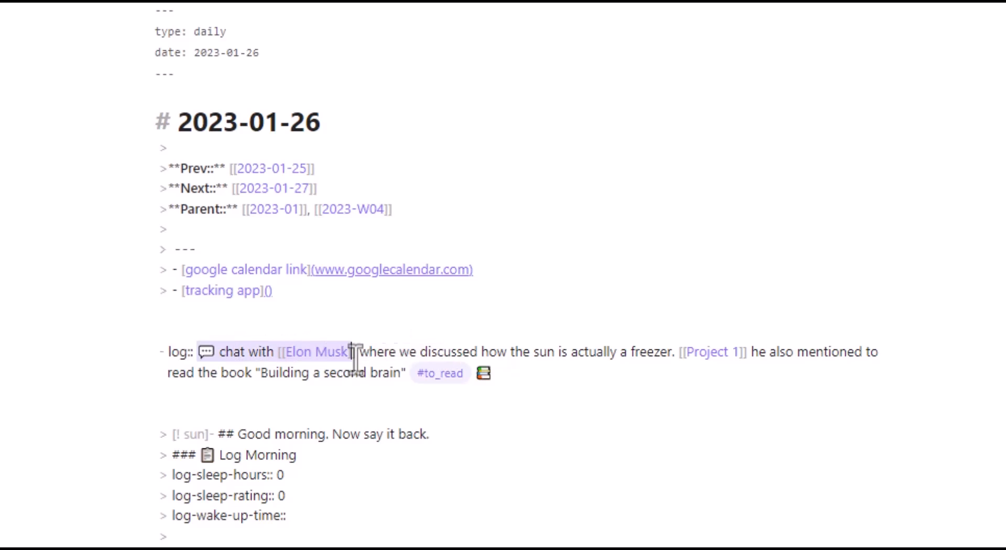
left_click_drag(670, 351, 759, 353)
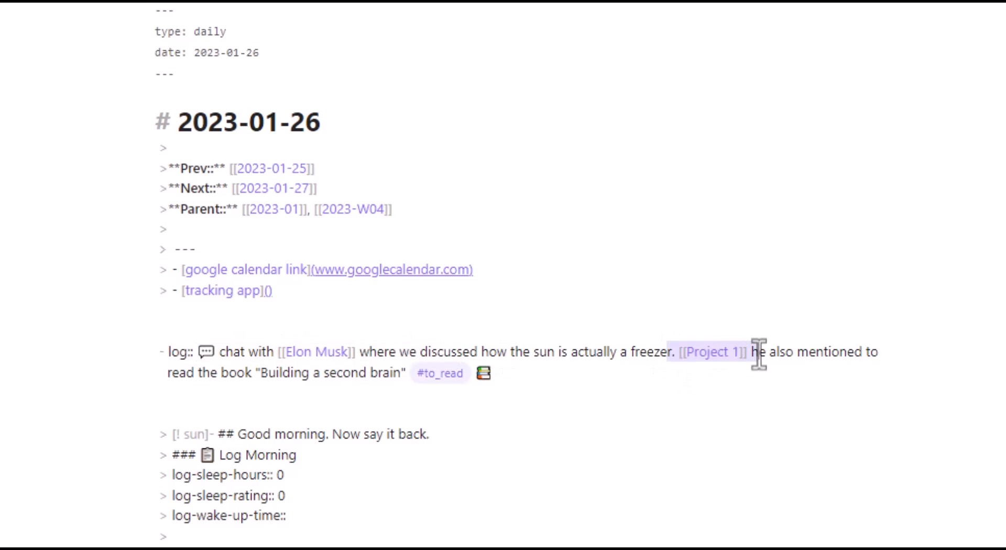
left_click(200, 372)
left_click_drag(225, 377, 349, 397)
left_click(478, 376)
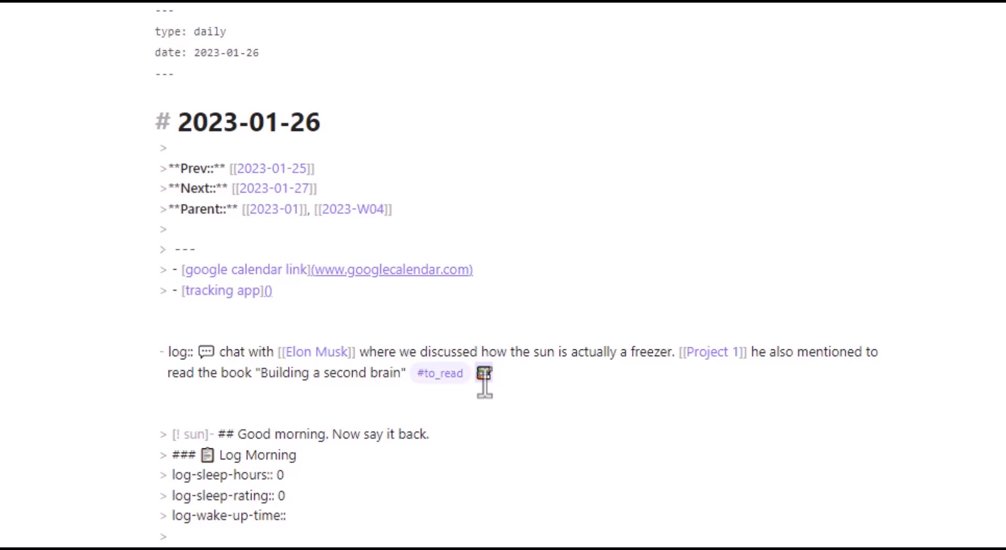
left_click_drag(481, 373, 126, 348)
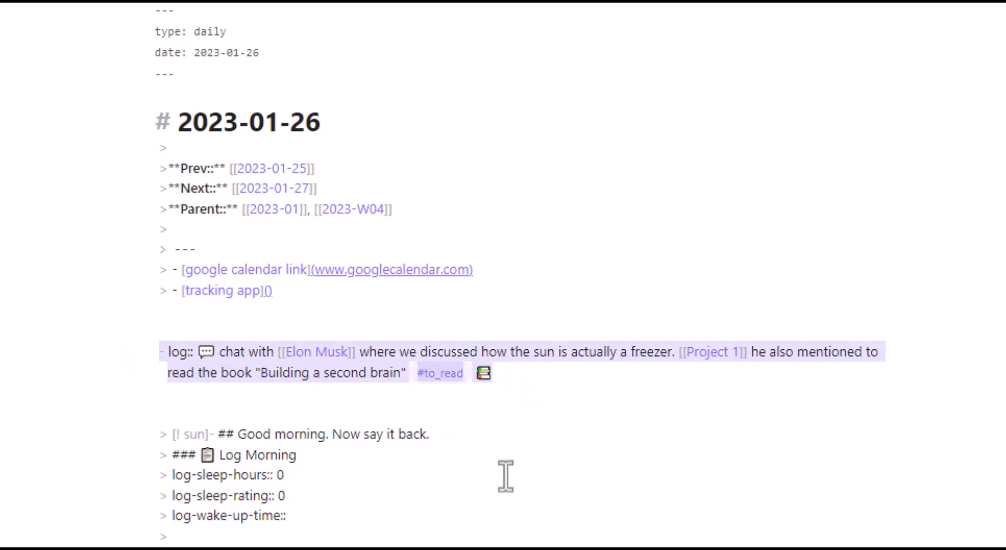
left_click(508, 374)
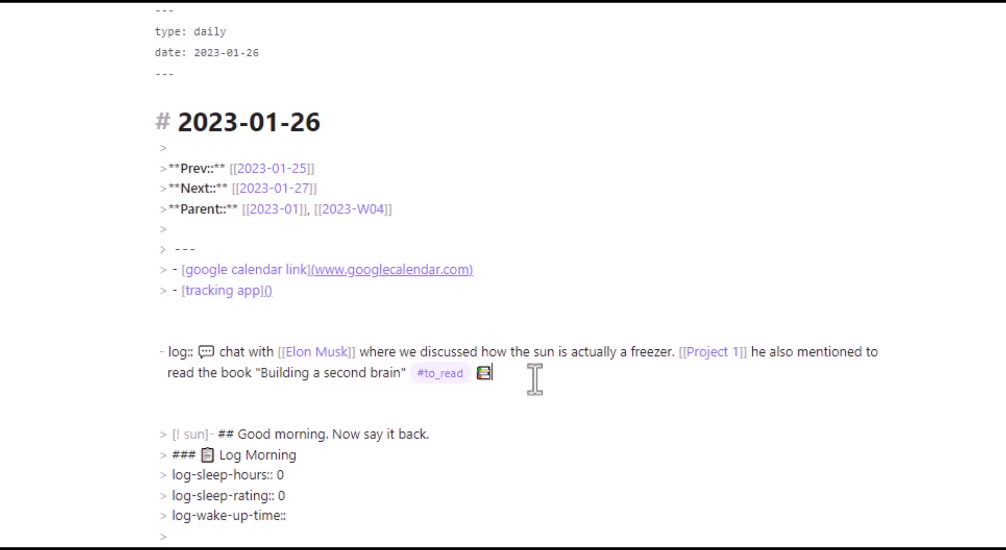
left_click_drag(512, 381, 153, 360)
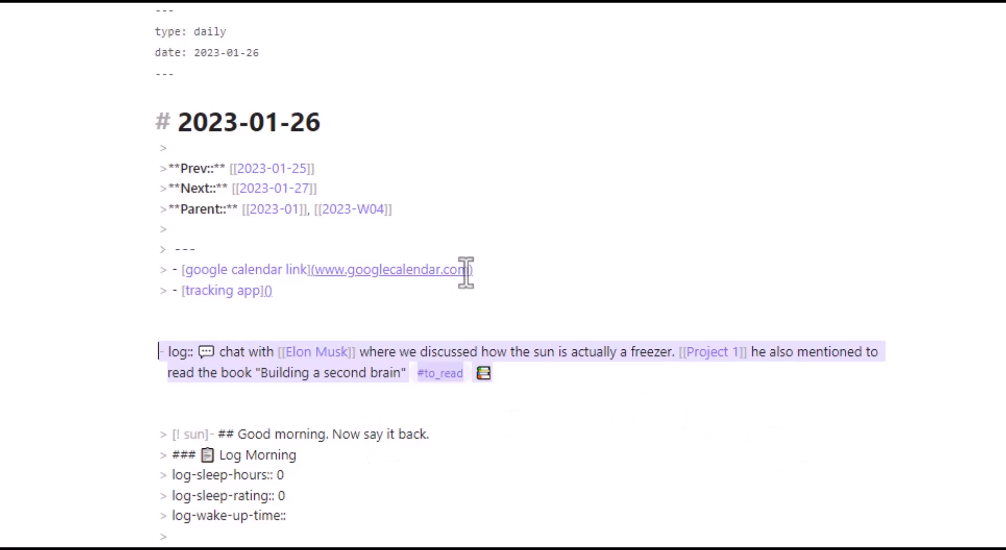
scroll(419, 336, "down", 4)
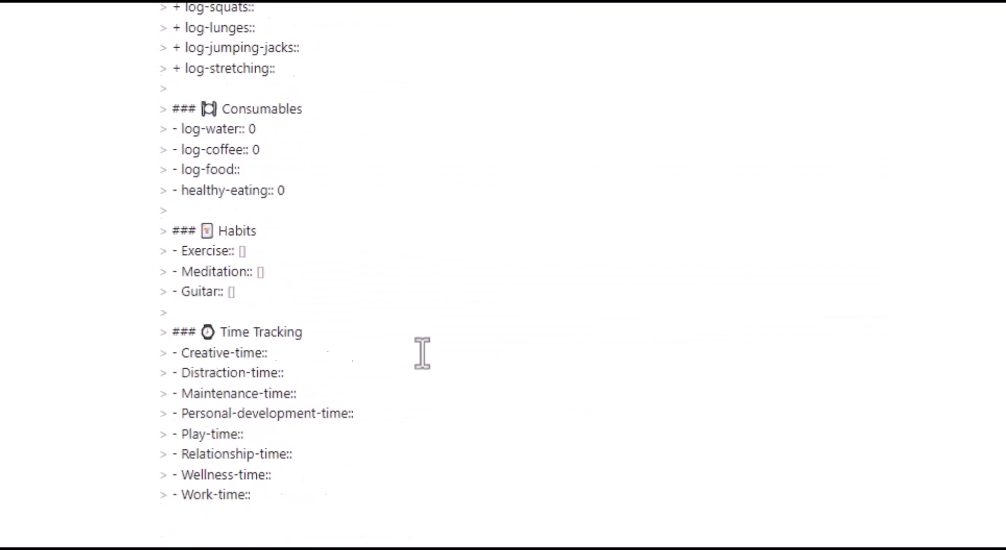
scroll(414, 340, "up", 4)
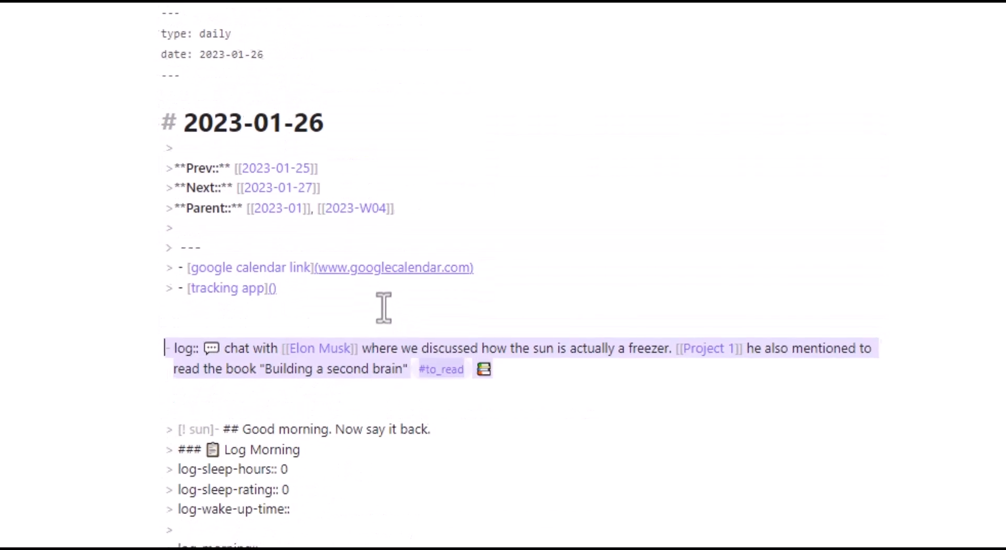
scroll(382, 310, "down", 7)
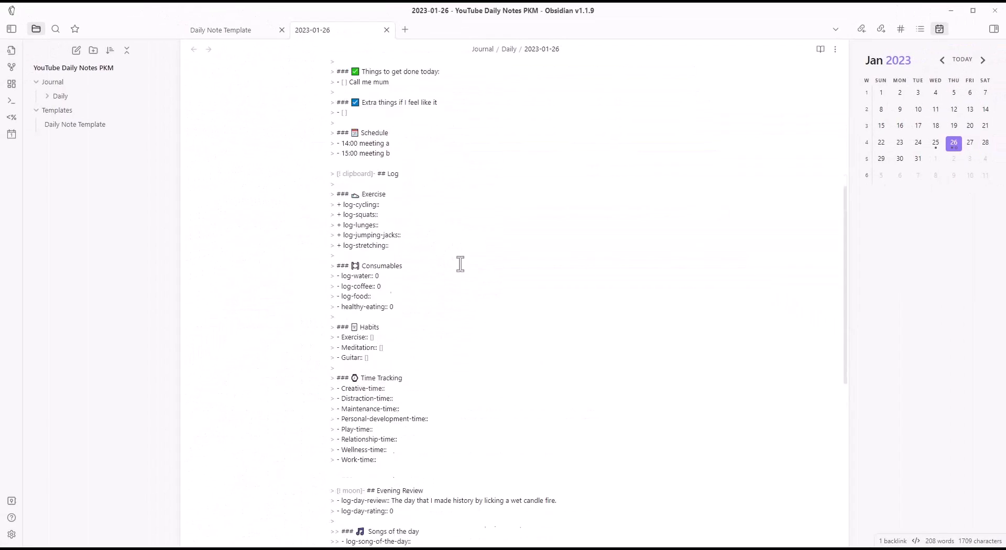
- Switch the note to reading view and examine it with the Log, "Good morning. Now say it back." and Evening Review callouts expanded
key("ctrl+e")
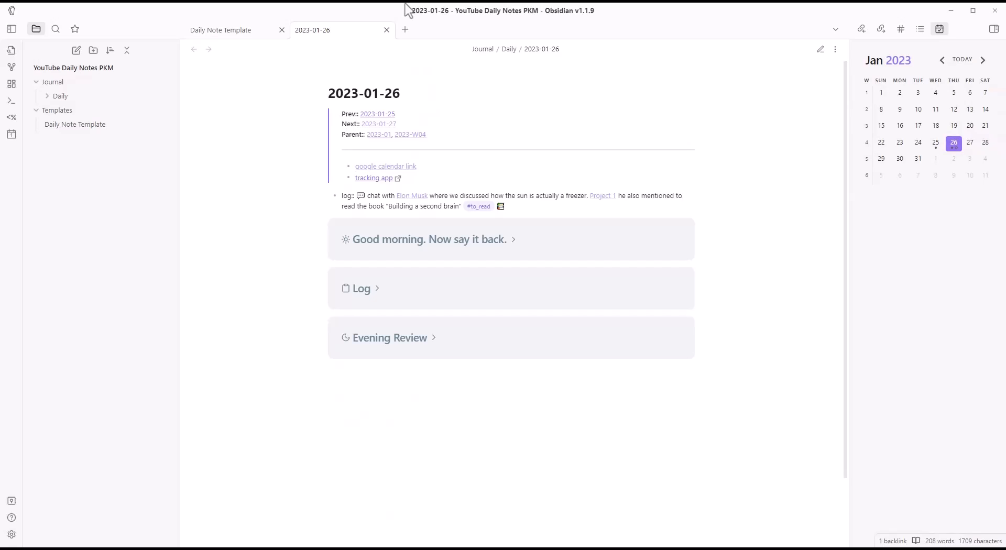
left_click(369, 290)
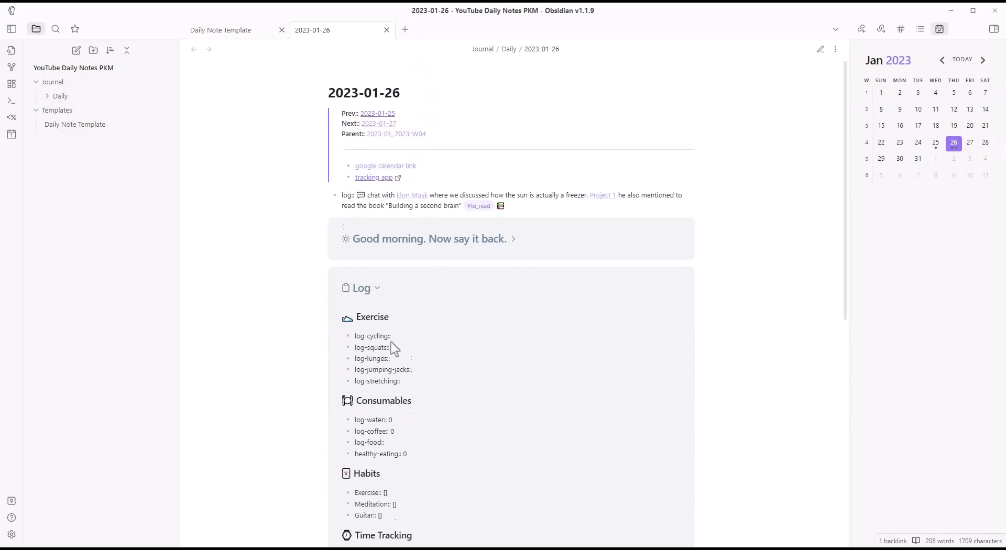
scroll(392, 344, "down", 3)
scroll(401, 288, "up", 3)
left_click(422, 241)
scroll(426, 335, "down", 3)
scroll(427, 341, "down", 5)
left_click(410, 265)
scroll(483, 326, "up", 3)
scroll(484, 324, "down", 4)
scroll(485, 314, "up", 10)
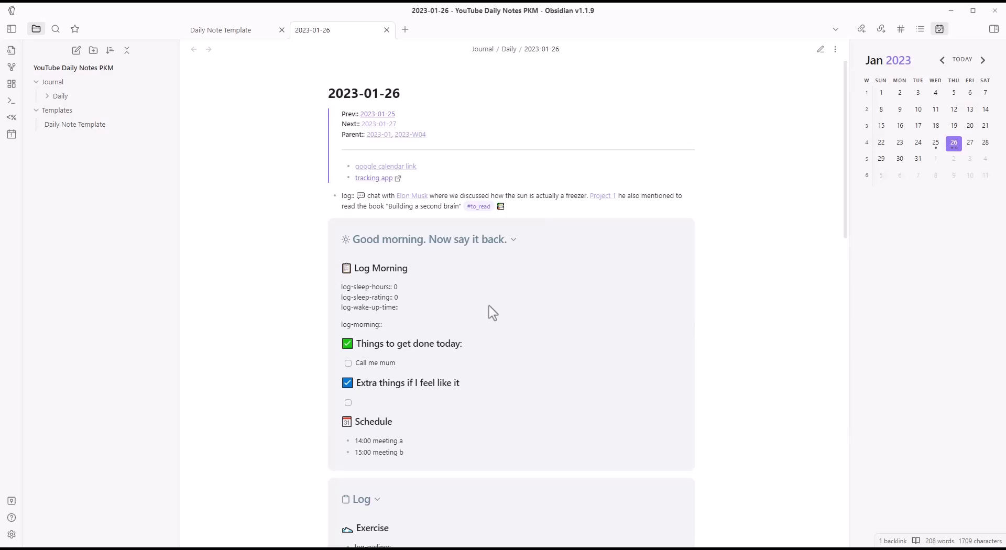
- Create the weekly note 2023-W04 from the calendar's week 4, and return to the 2023-01-26 note
left_click(867, 143)
left_click(625, 304)
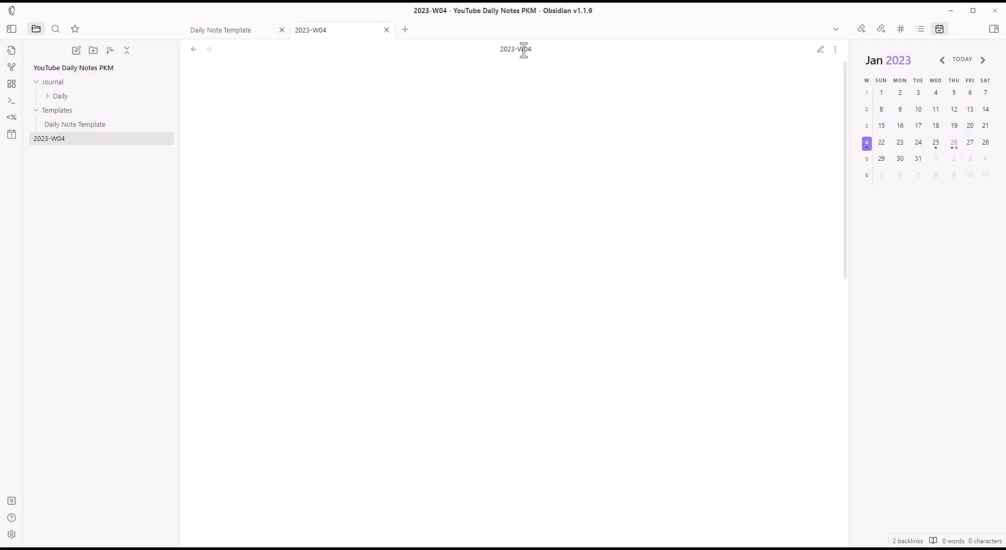
left_click_drag(489, 54, 539, 61)
left_click(194, 50)
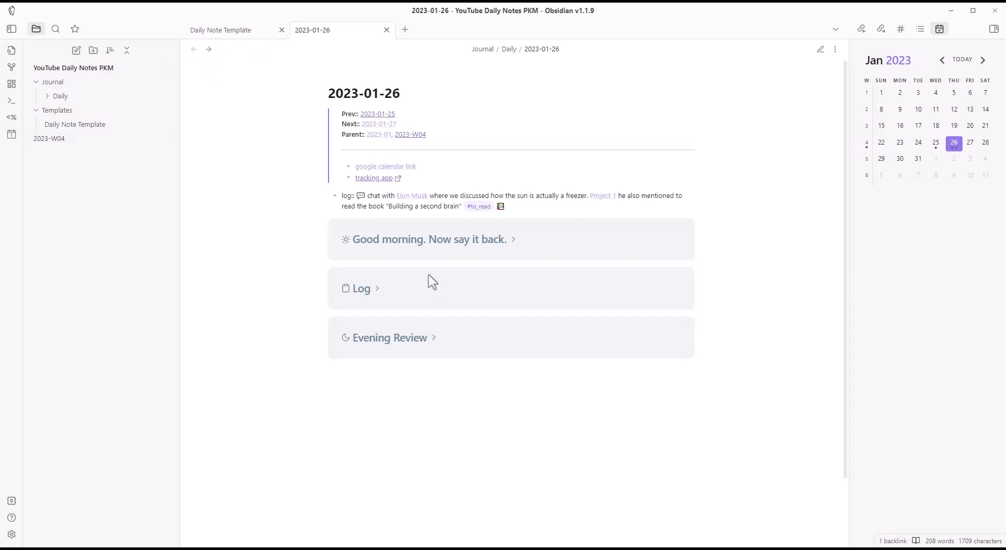
- Expand the Log and "Good morning. Now say it back." callouts in the 2023-01-26 note
left_click(382, 293)
scroll(422, 313, "down", 4)
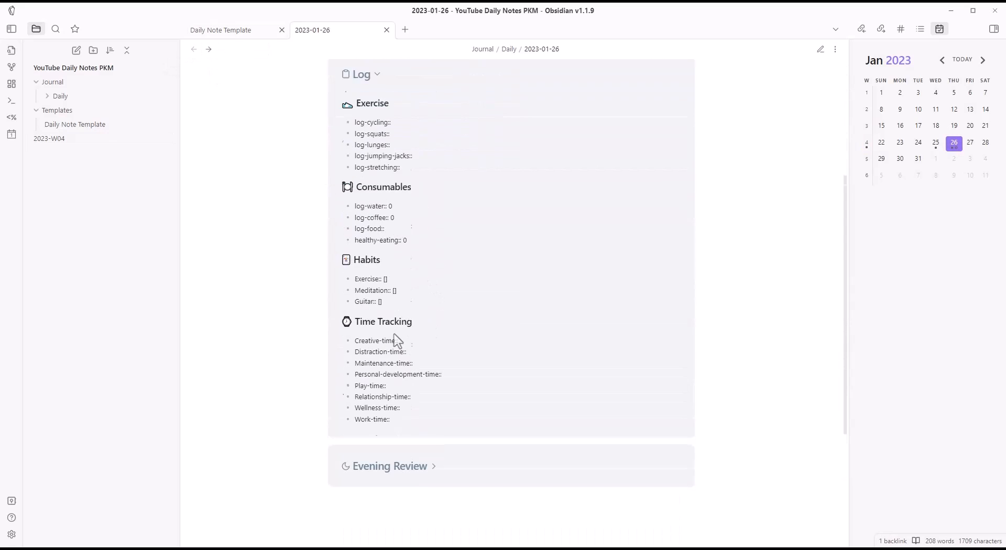
scroll(435, 367, "up", 4)
scroll(426, 350, "up", 1)
left_click(396, 235)
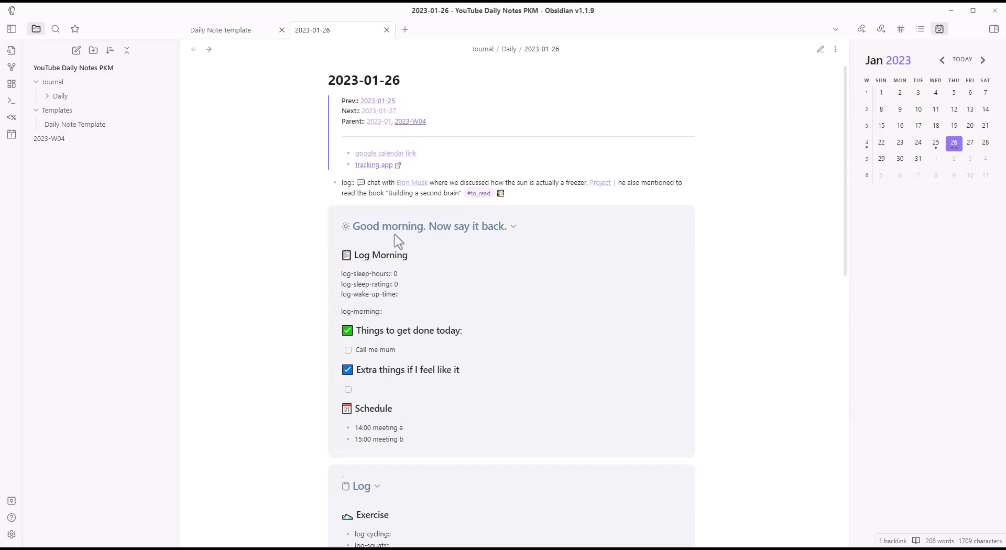
- Examine the log-sleep-hours field under Log Morning and the exercise, consumables, habits and time tracking fields in the Log callout
left_click_drag(351, 275, 423, 280)
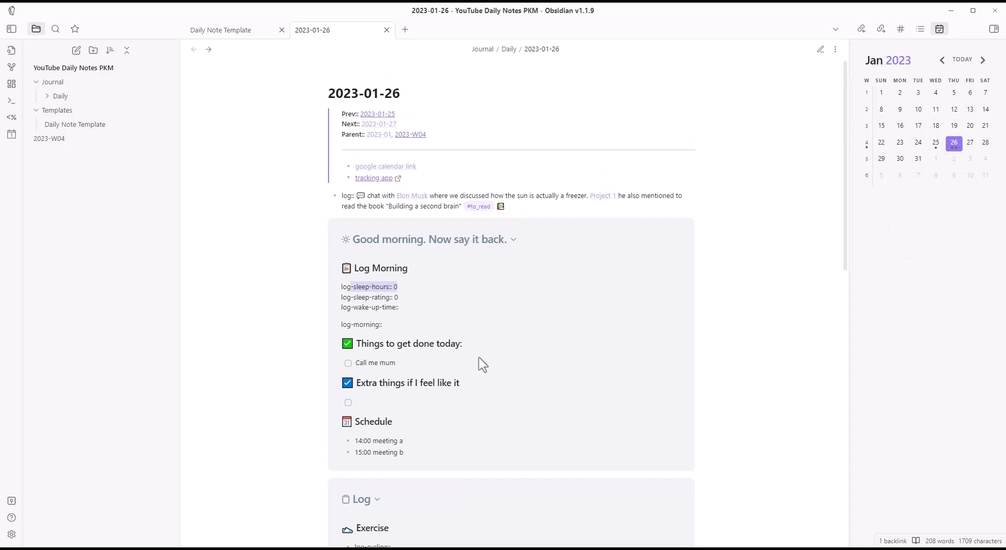
scroll(479, 371, "down", 10)
scroll(487, 373, "up", 6)
scroll(487, 372, "up", 5)
scroll(541, 398, "down", 5)
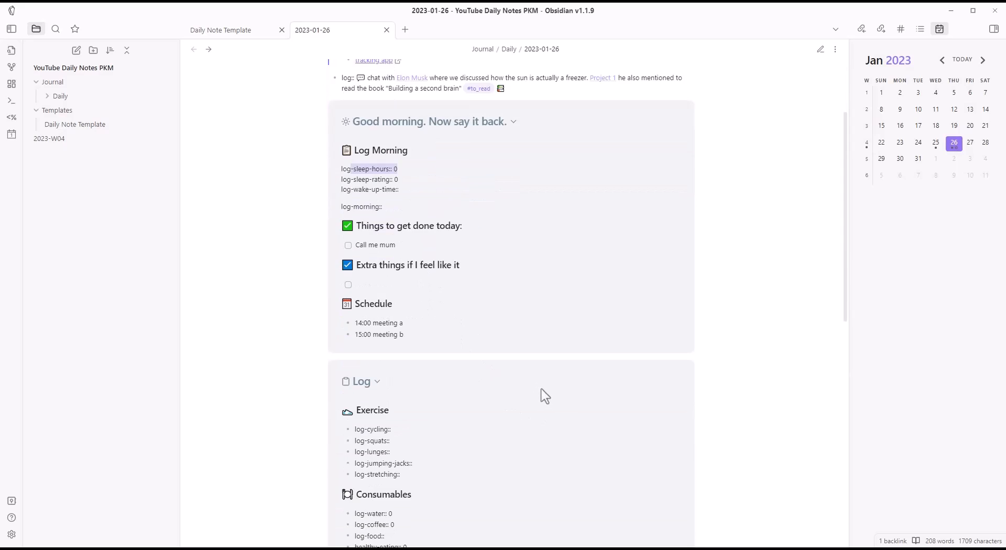
scroll(543, 385, "down", 6)
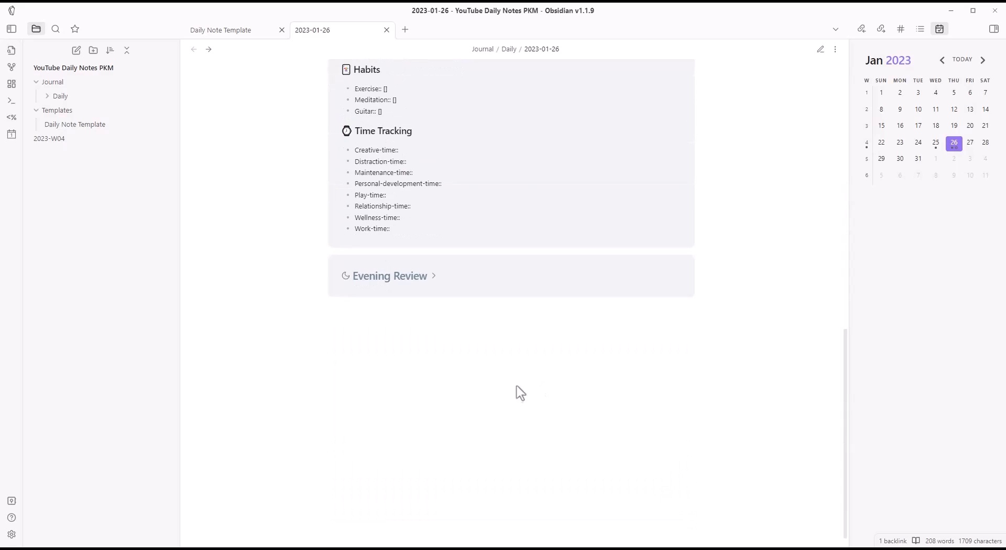
scroll(524, 393, "up", 10)
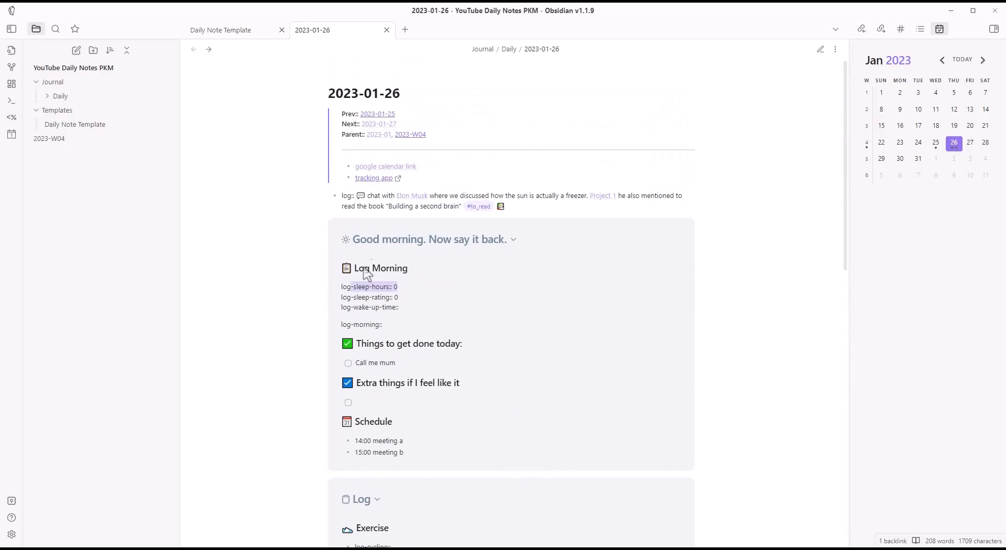
left_click(404, 311)
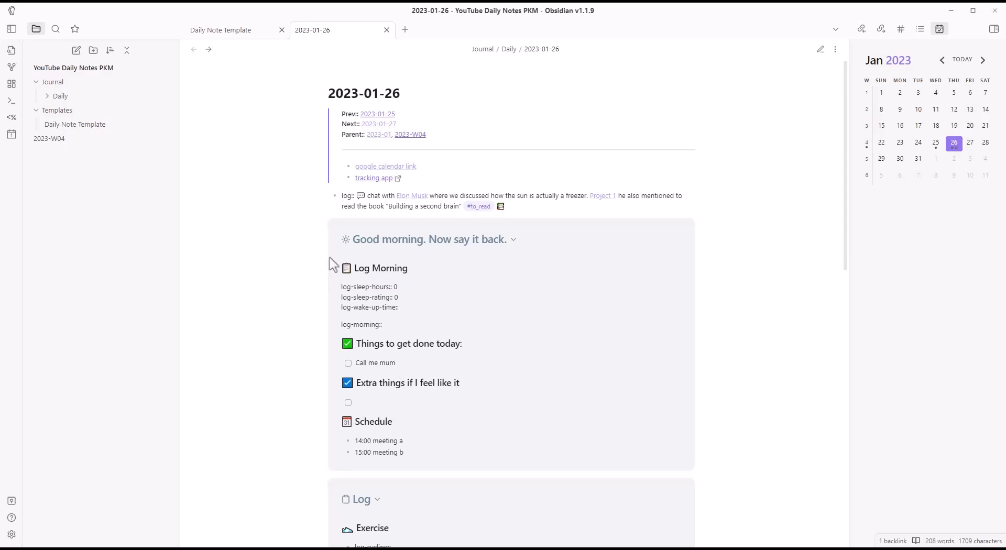
- Compare the written log entry with the sleep and wake-up fields under Log Morning, and review the note through the Evening Review callout
left_click_drag(524, 213, 322, 197)
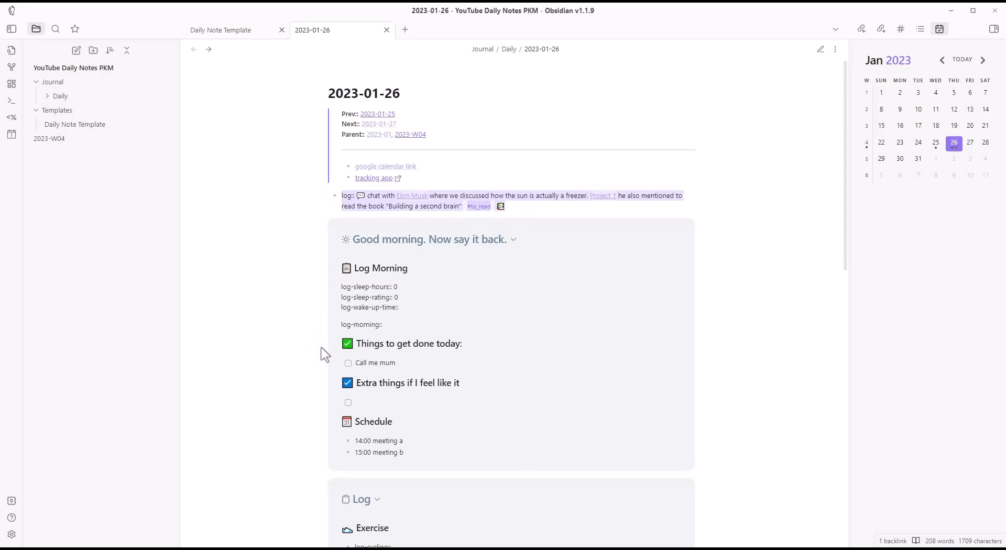
left_click_drag(407, 311, 328, 288)
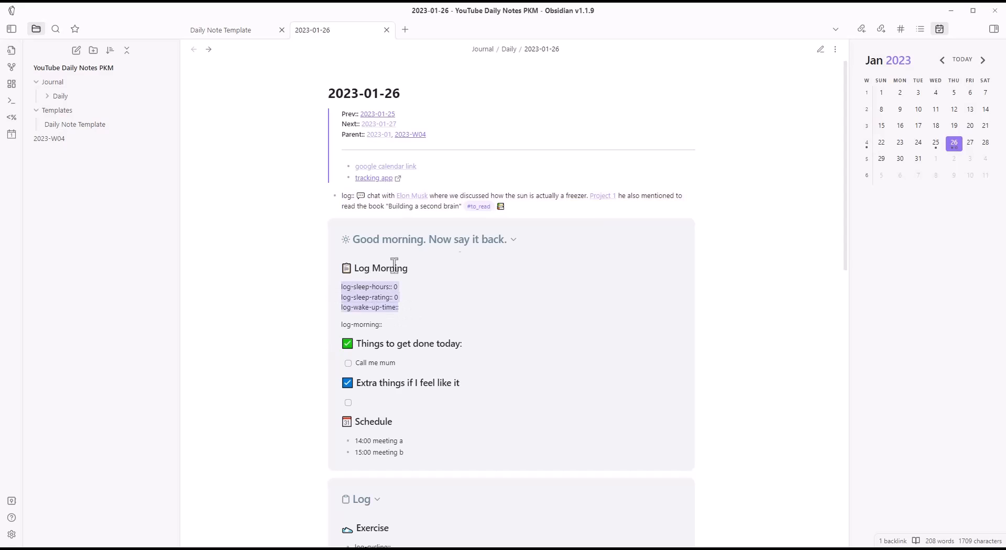
scroll(513, 250, "down", 2)
left_click(389, 192)
mouse_move(401, 195)
left_mouse_down()
mouse_move(392, 180)
mouse_move(391, 192)
left_mouse_up()
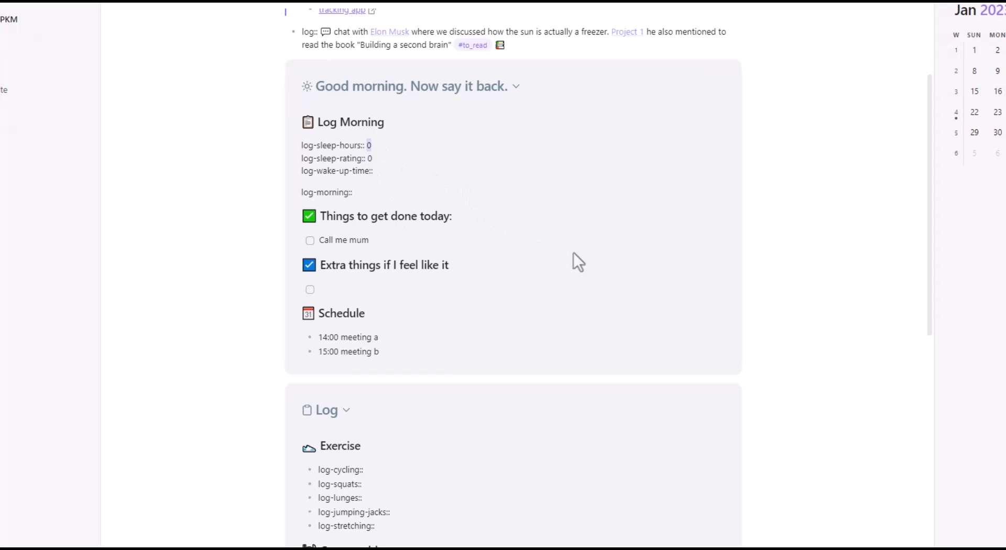
scroll(359, 317, "down", 10)
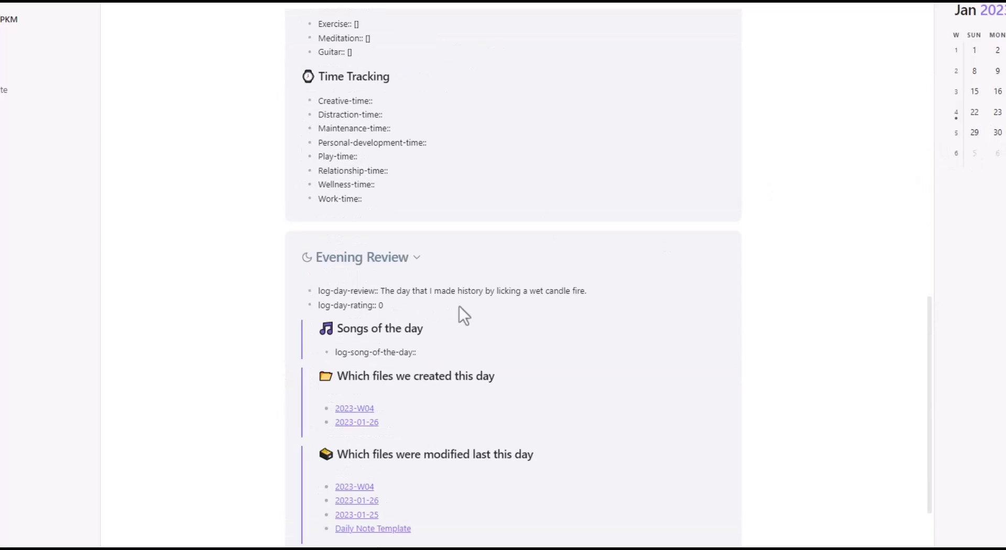
scroll(487, 362, "up", 15)
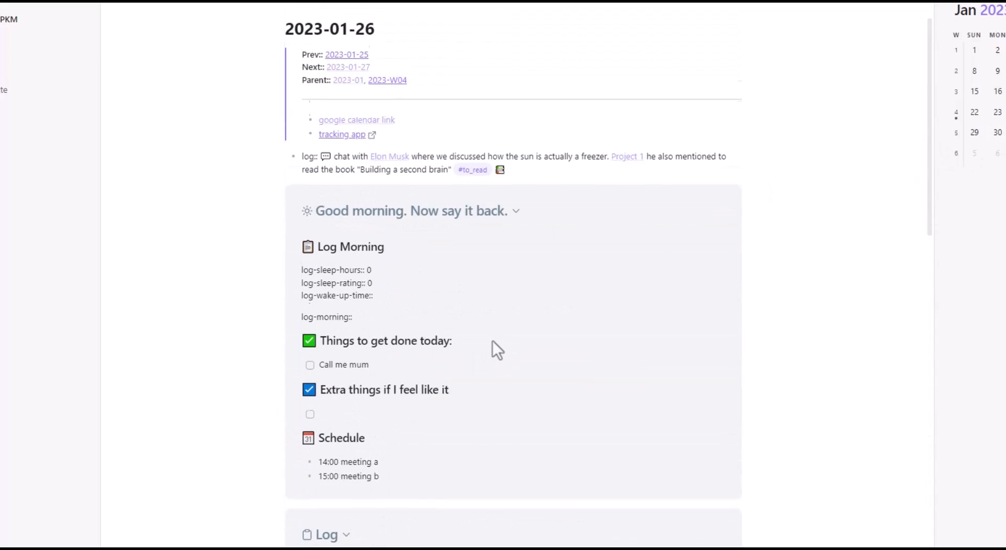